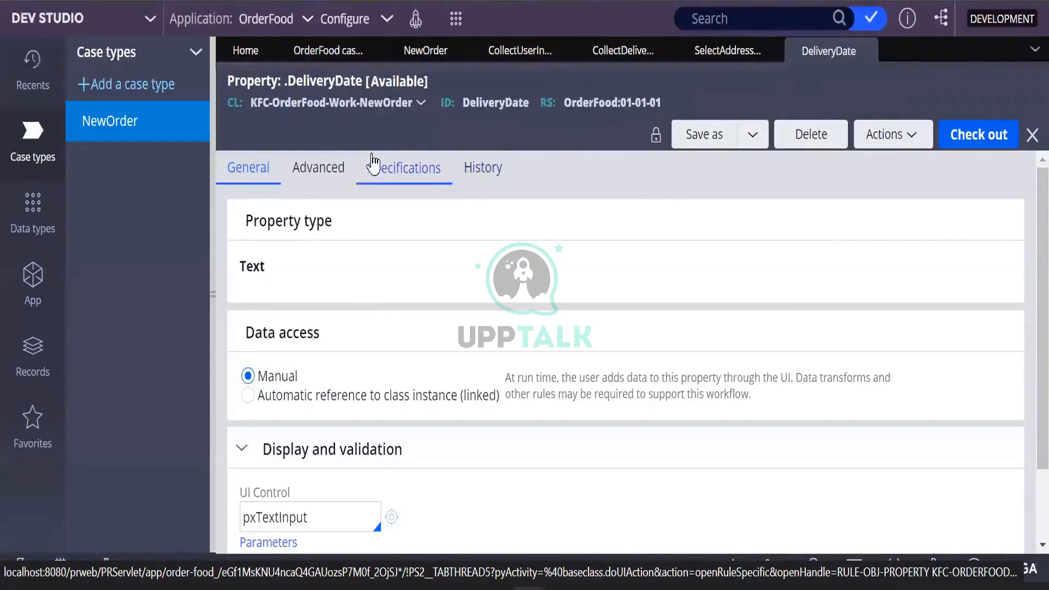
Set the property's short description to DeliveryDate, without the leading dot, and check out the property for editing
left_click(311, 84)
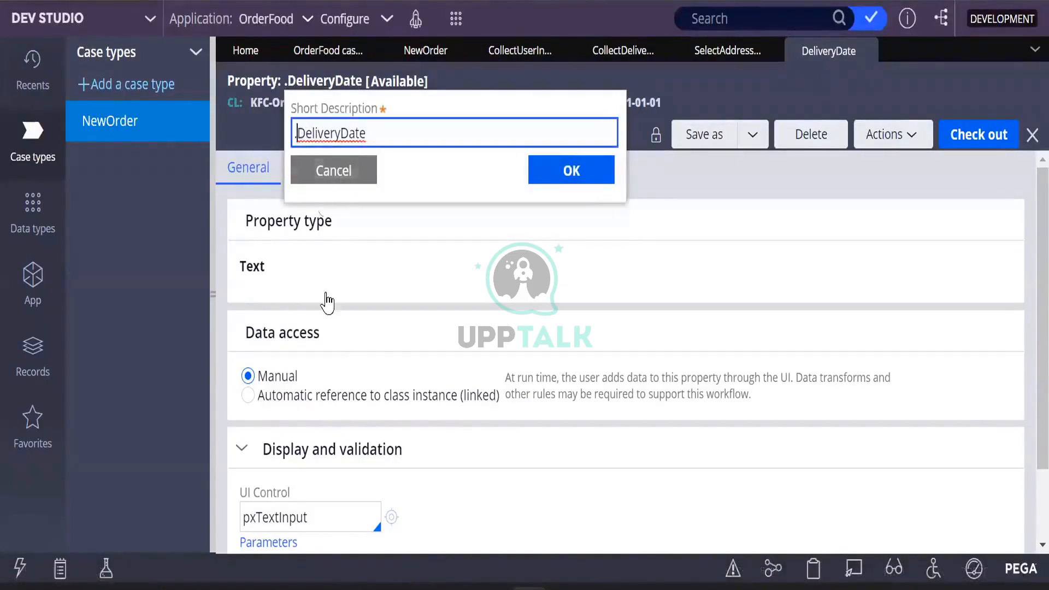
key("BackSpace")
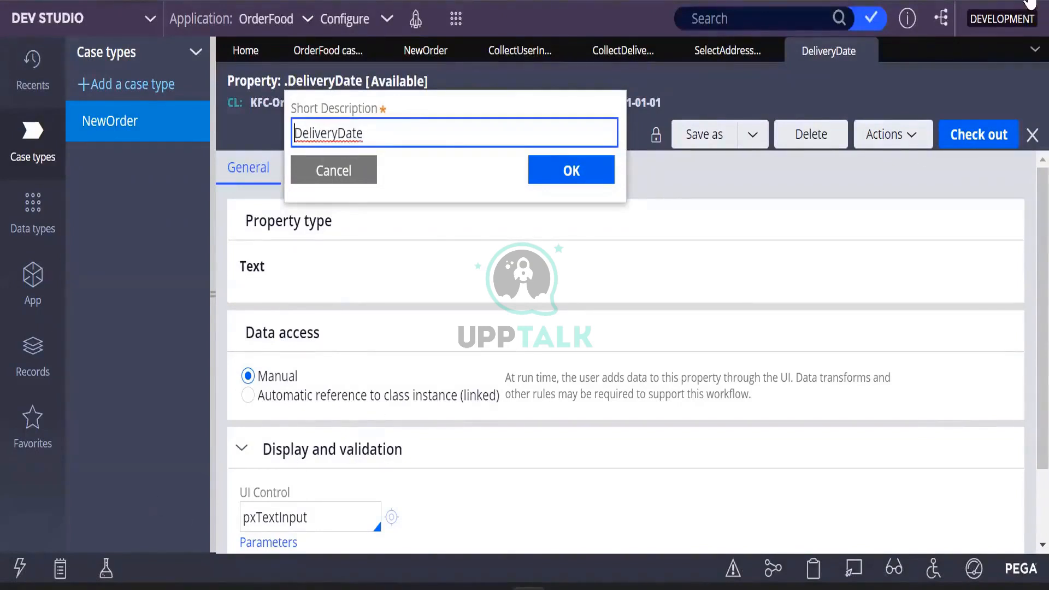
left_click(567, 173)
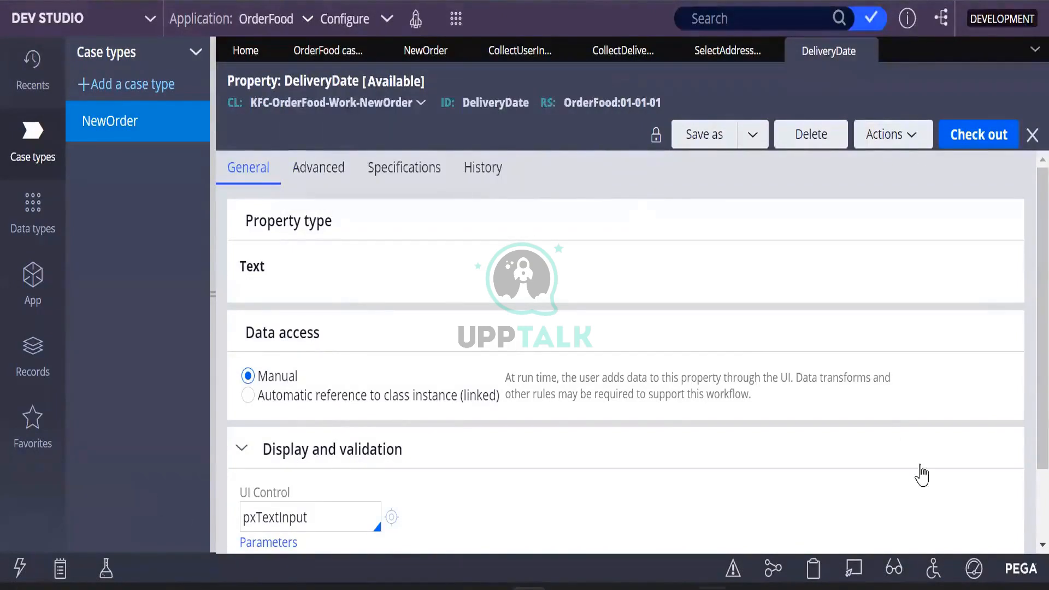
left_click(971, 146)
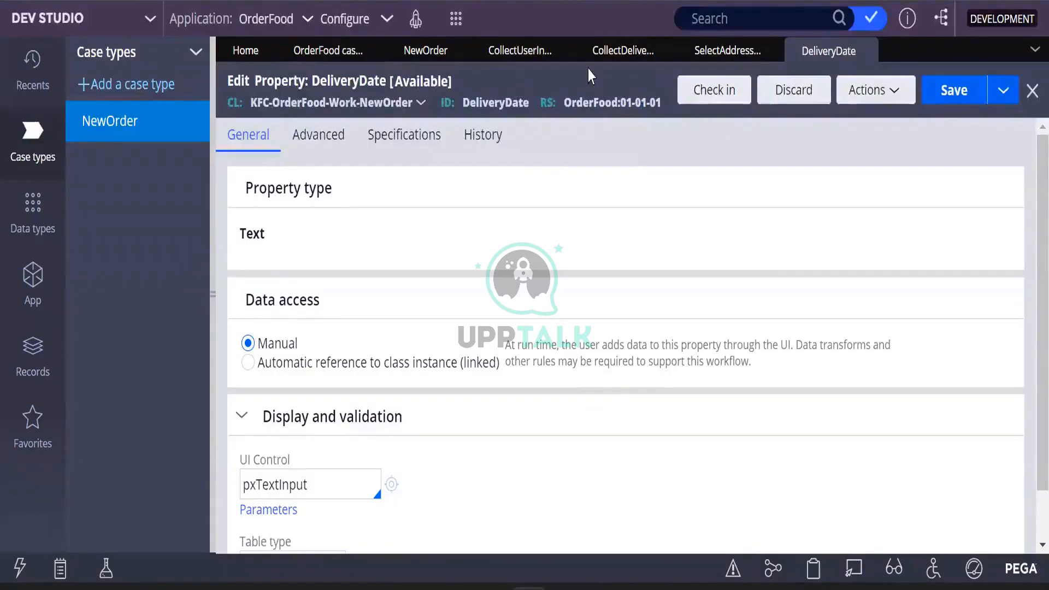
In the SelectAddressInfo section, bind the date time field to .DeliveryDate with the property default label, and save the section
left_click(722, 51)
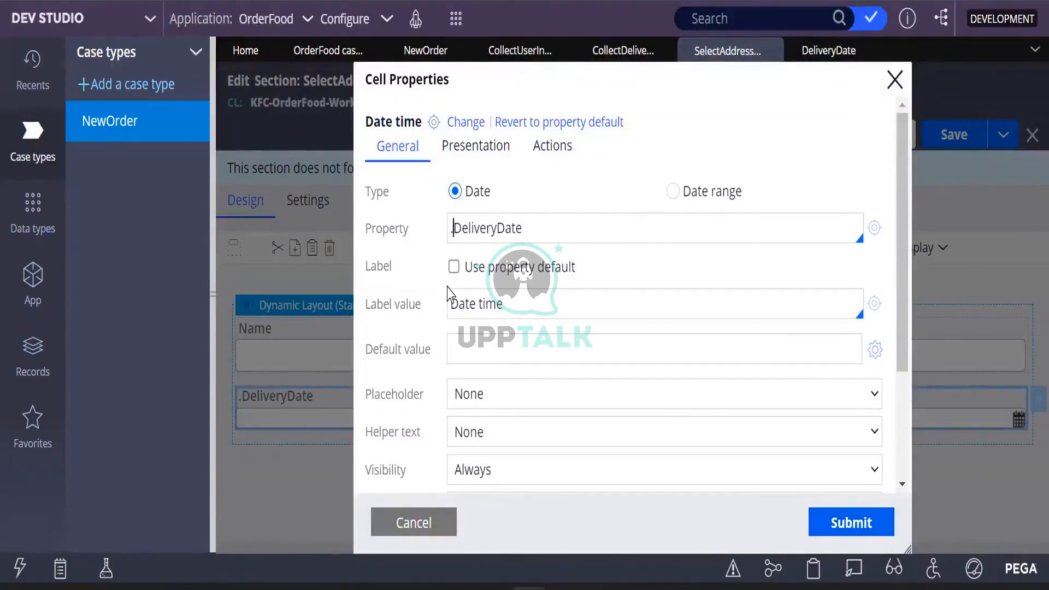
key("Down")
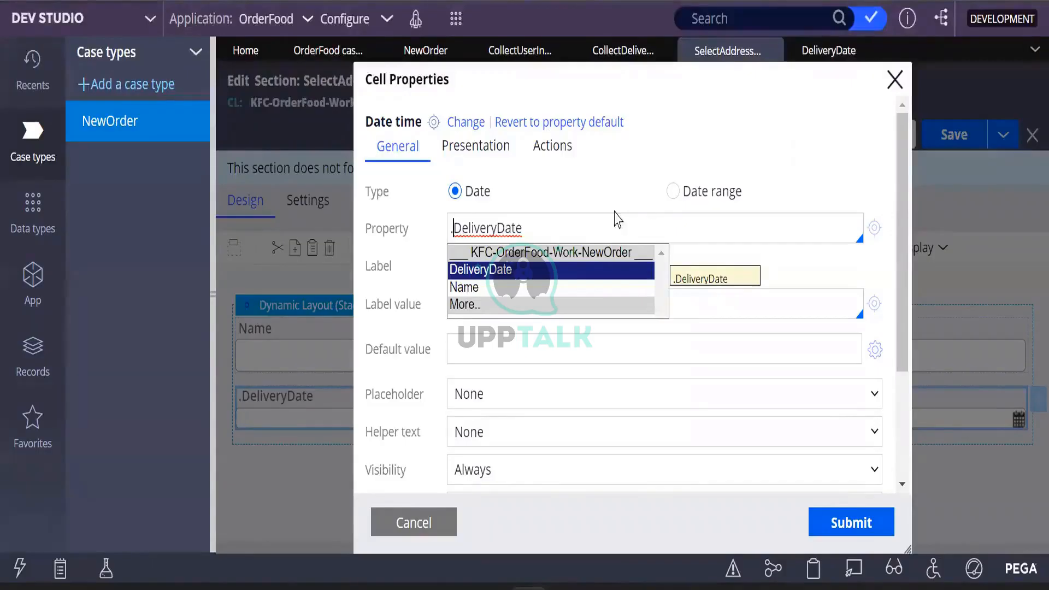
left_click(483, 270)
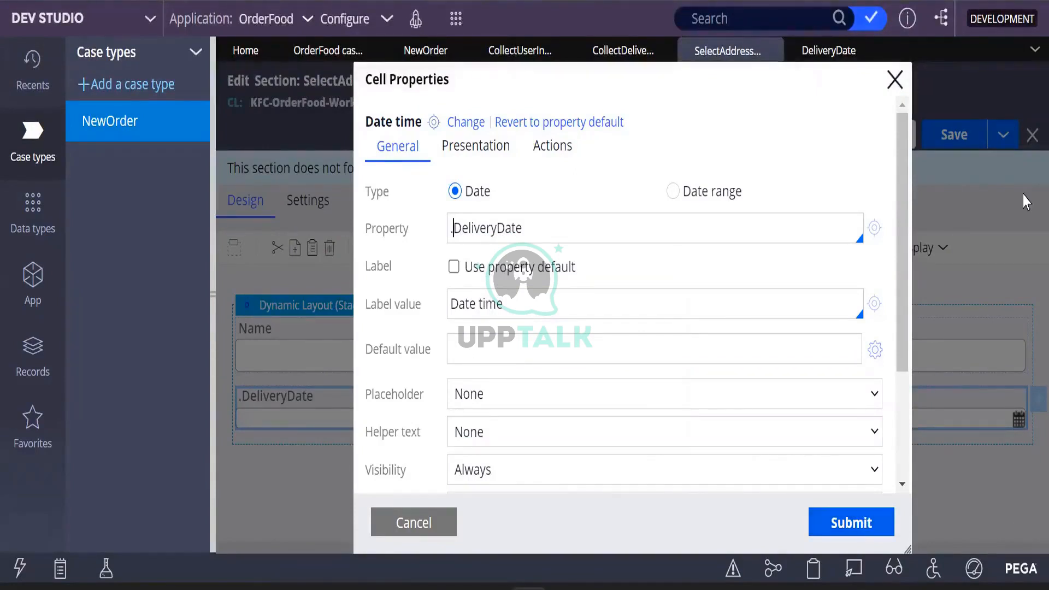
left_click(455, 268)
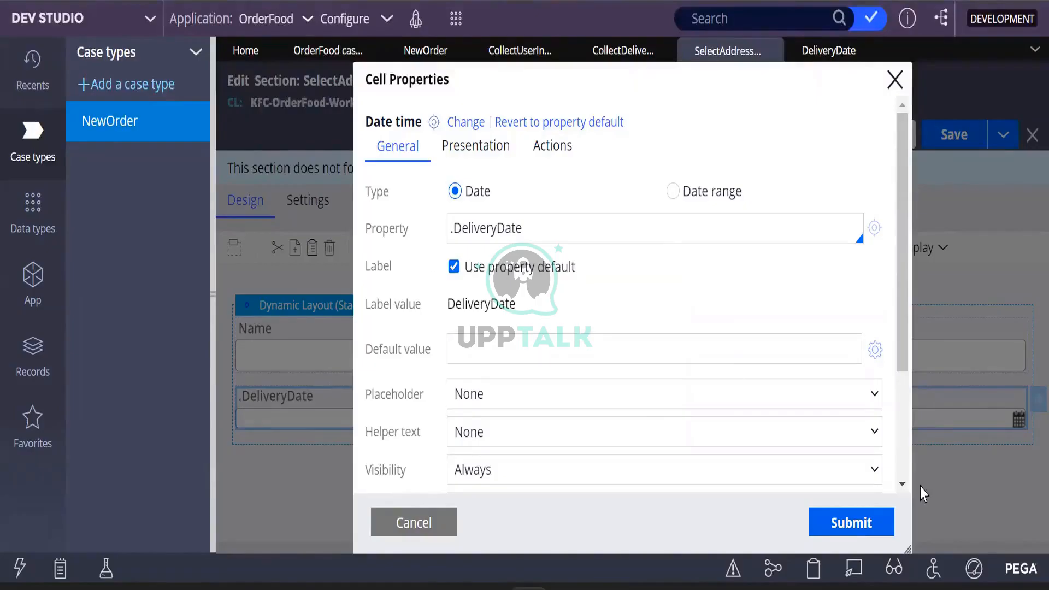
left_click(851, 525)
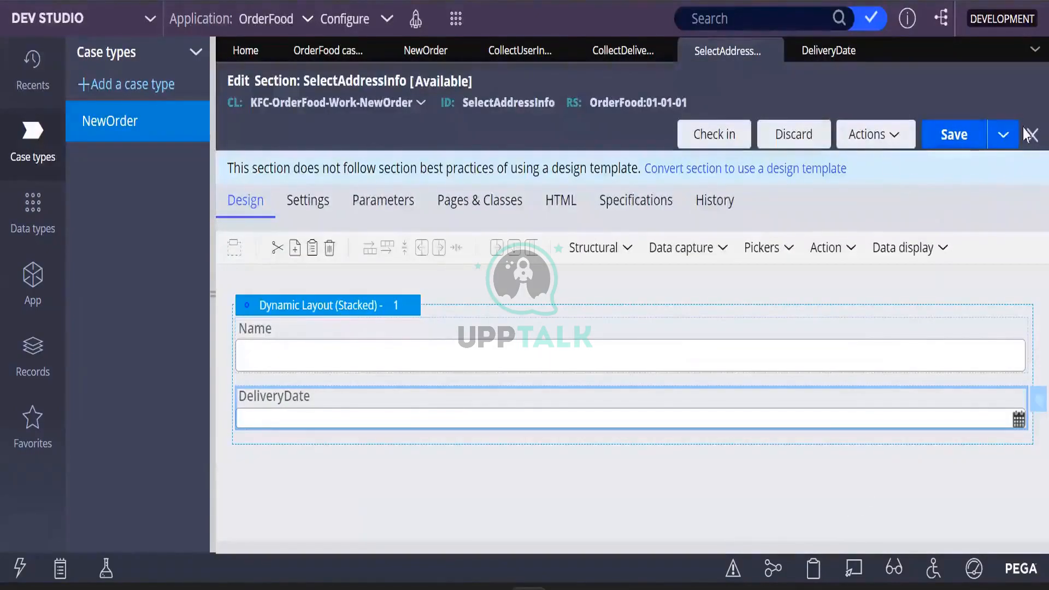
left_click(954, 137)
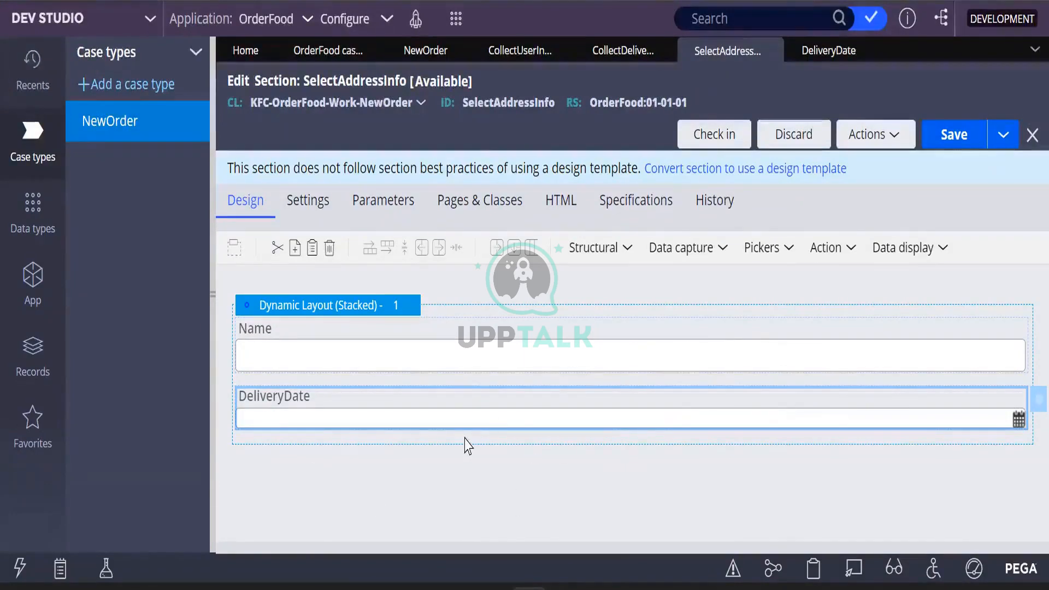
Add a text input below DeliveryDate in the section and enter CurrentAddress as its property
left_click(723, 248)
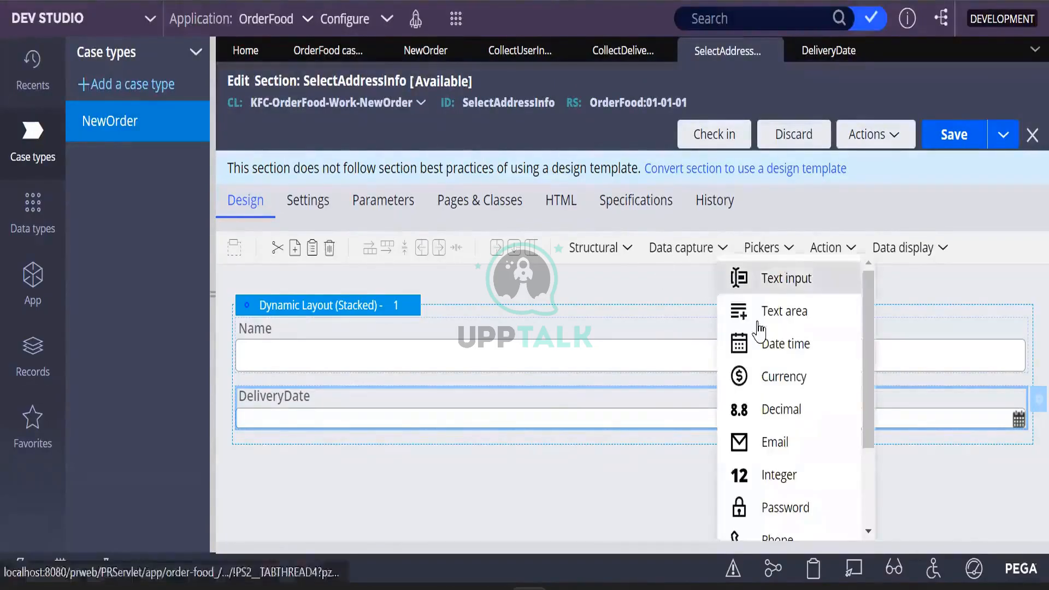
left_click_drag(799, 307, 276, 500)
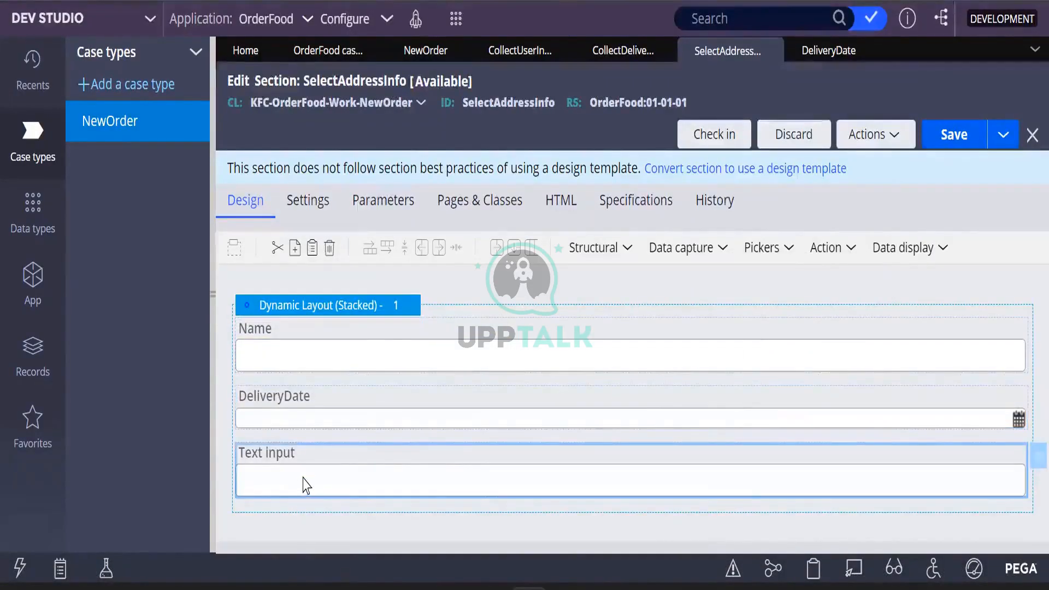
double_click(303, 487)
left_click(462, 184)
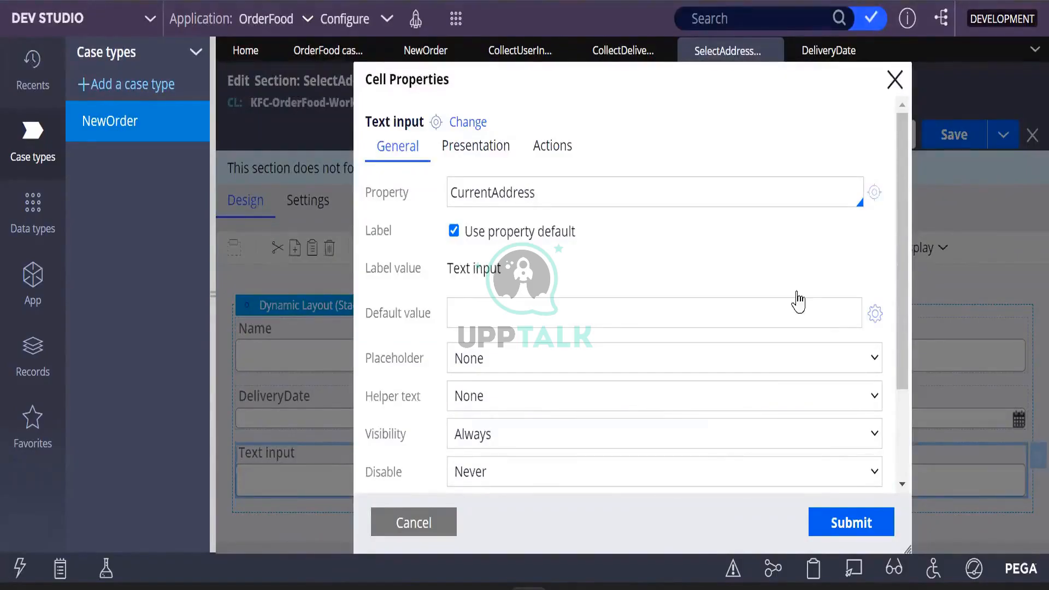
Create the CurrentAddress text property in KFC-OrderFood-Work-NewOrder, save it, check it out and save the checked-out copy
left_click(874, 193)
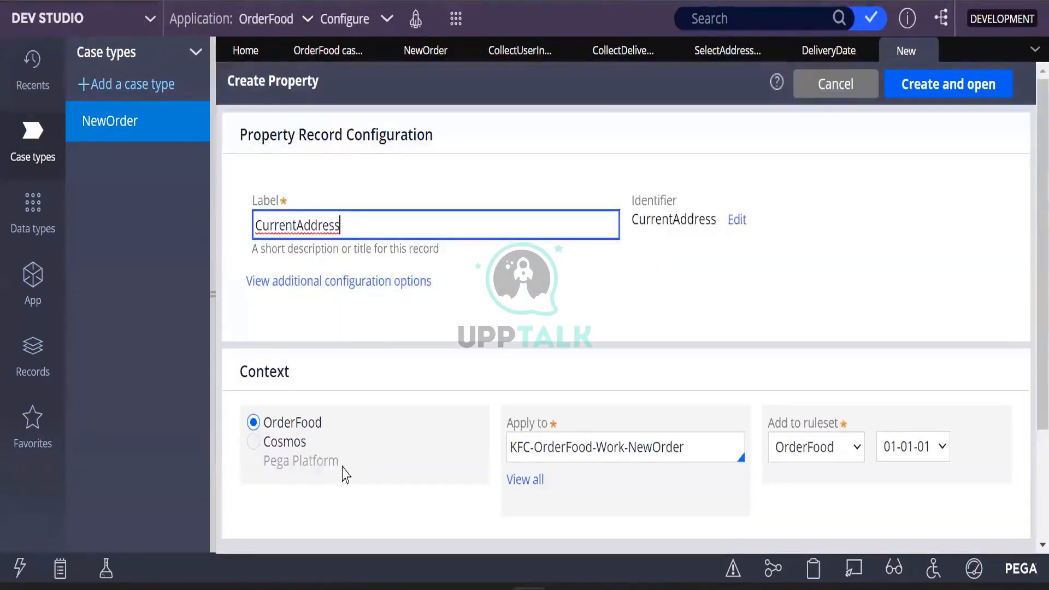
left_click(929, 84)
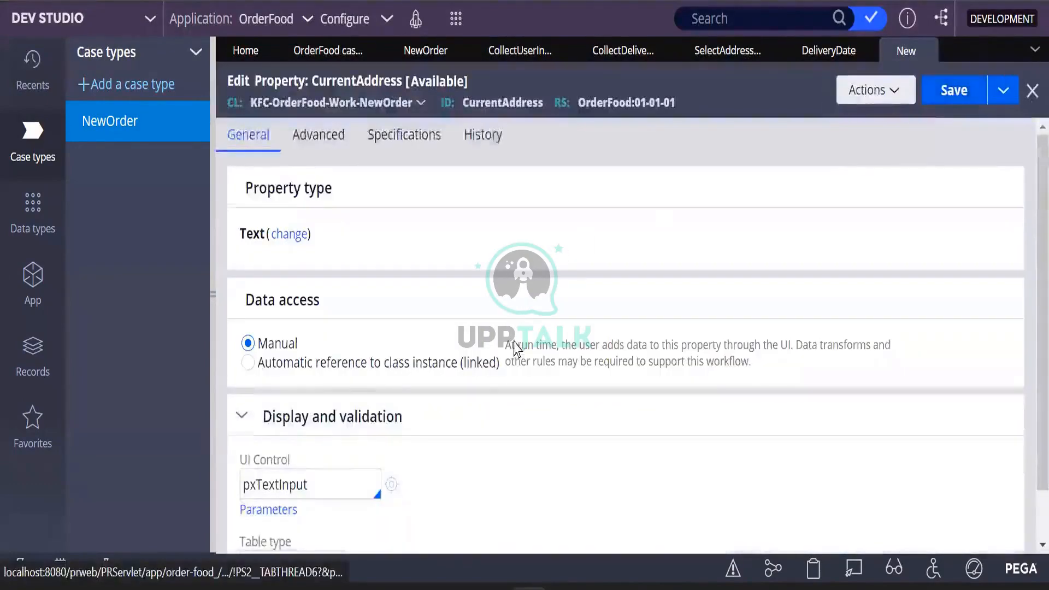
scroll(513, 361, "down", 1)
scroll(381, 400, "up", 1)
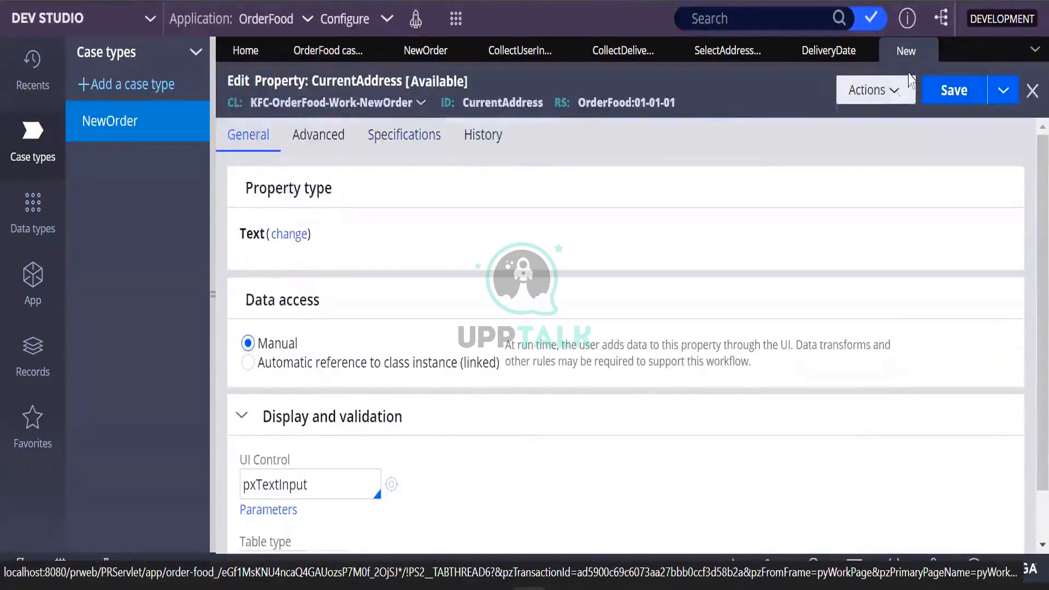
left_click(956, 89)
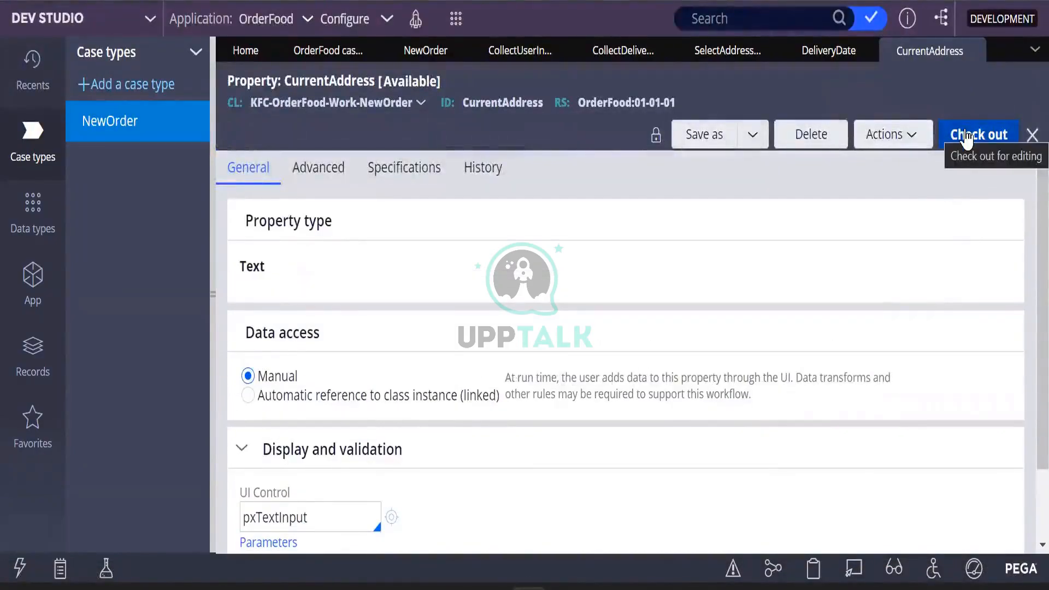
left_click(966, 139)
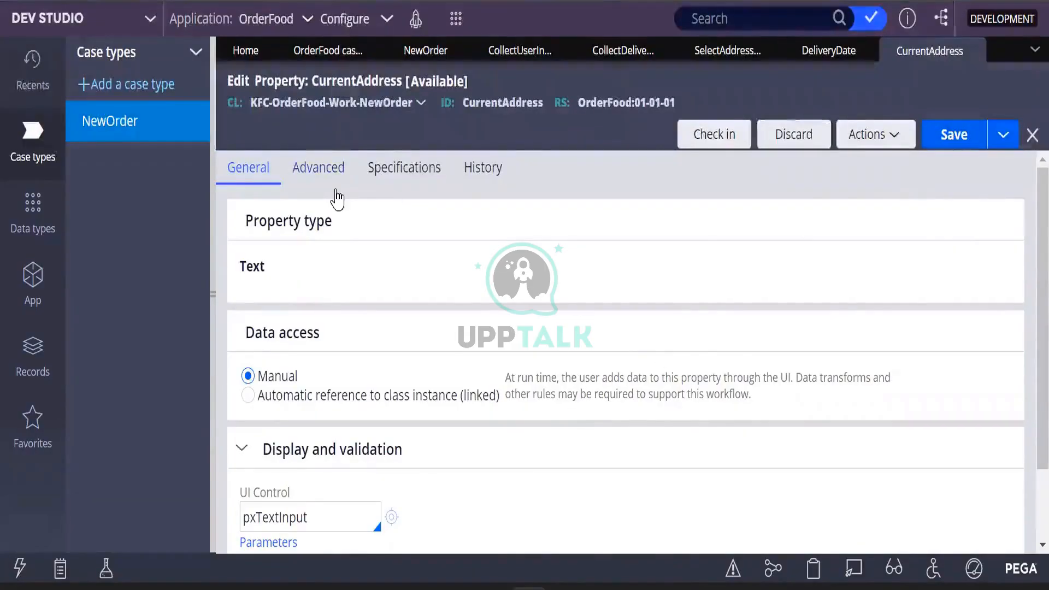
scroll(570, 418, "down", 2)
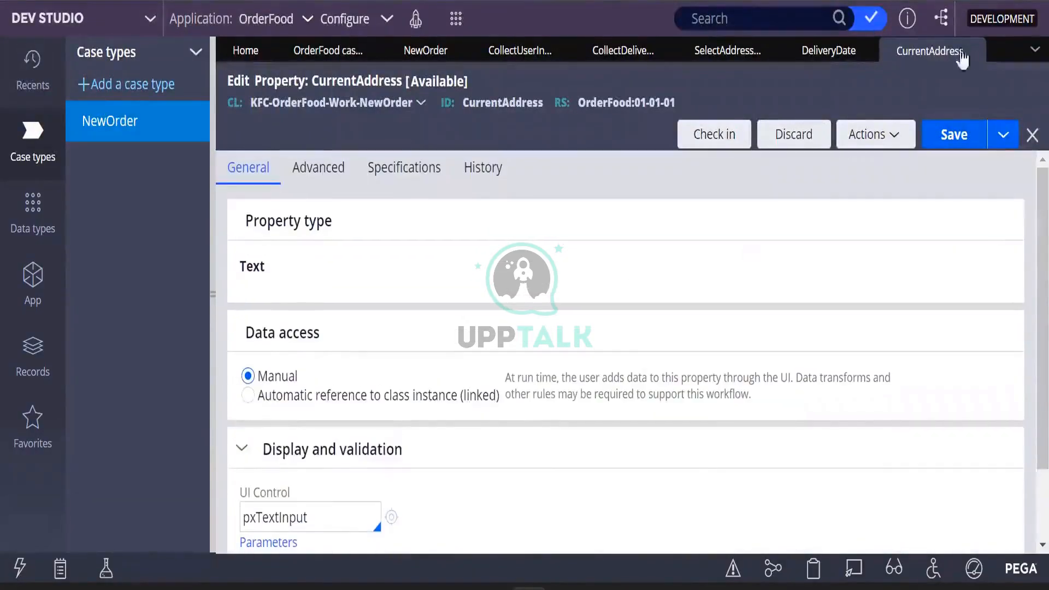
left_click(954, 135)
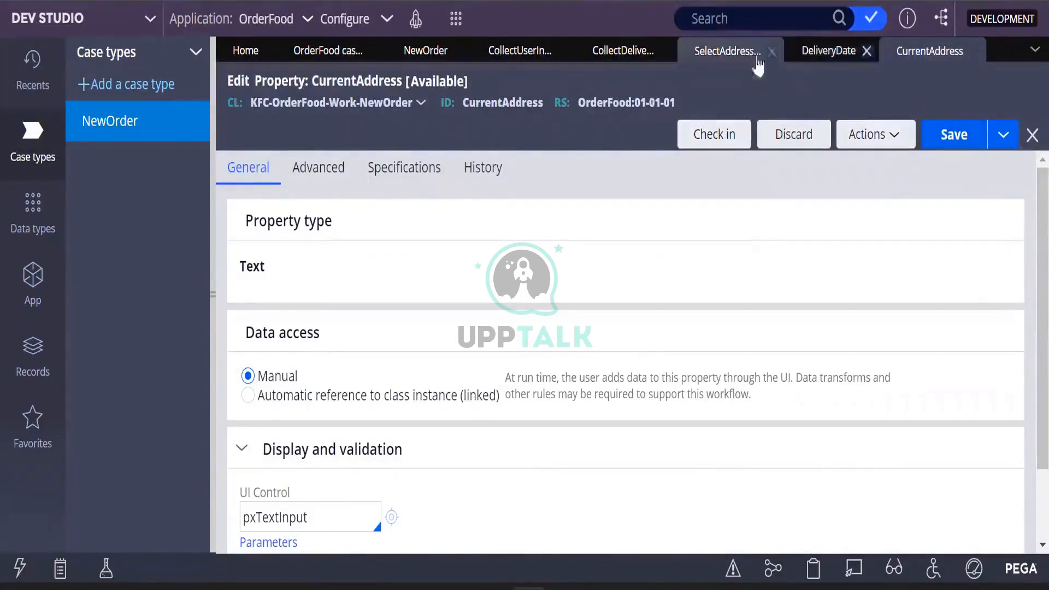
Bind the new text input in the SelectAddressInfo section to .CurrentAddress and save the section
left_click(726, 55)
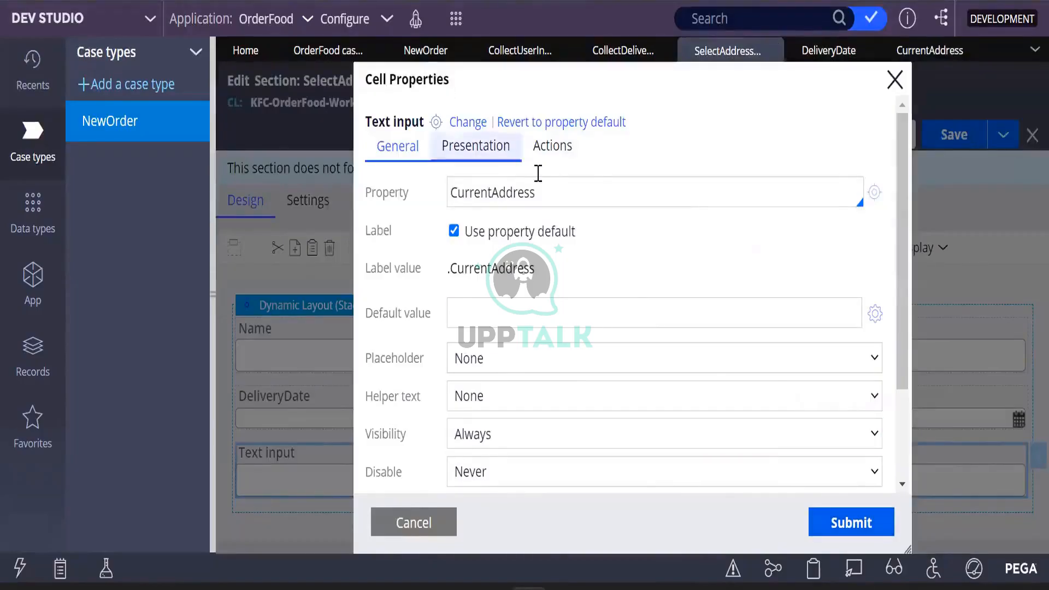
left_click(558, 189)
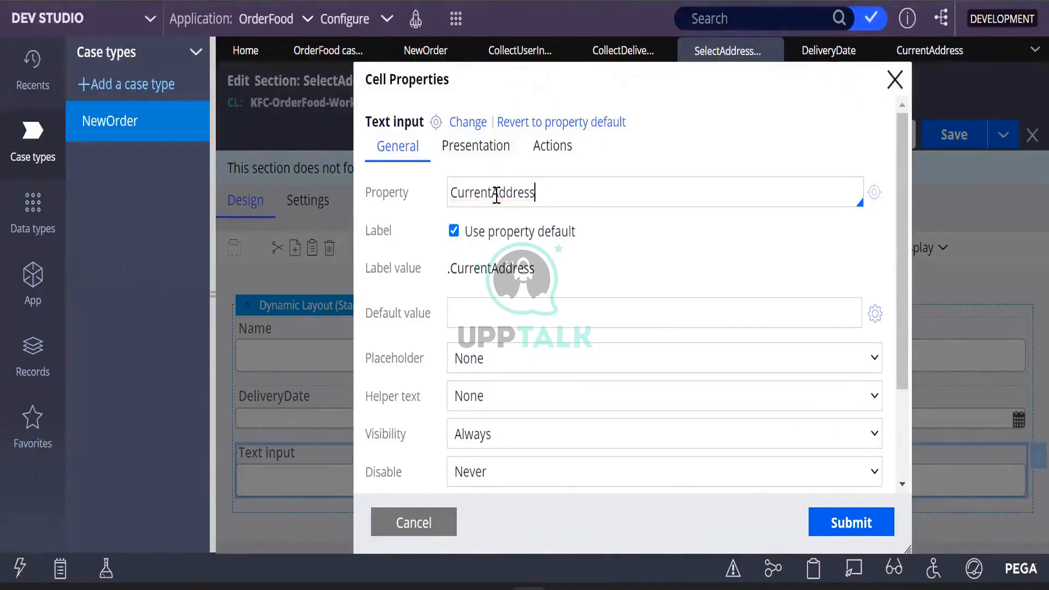
left_click(453, 190)
type(".")
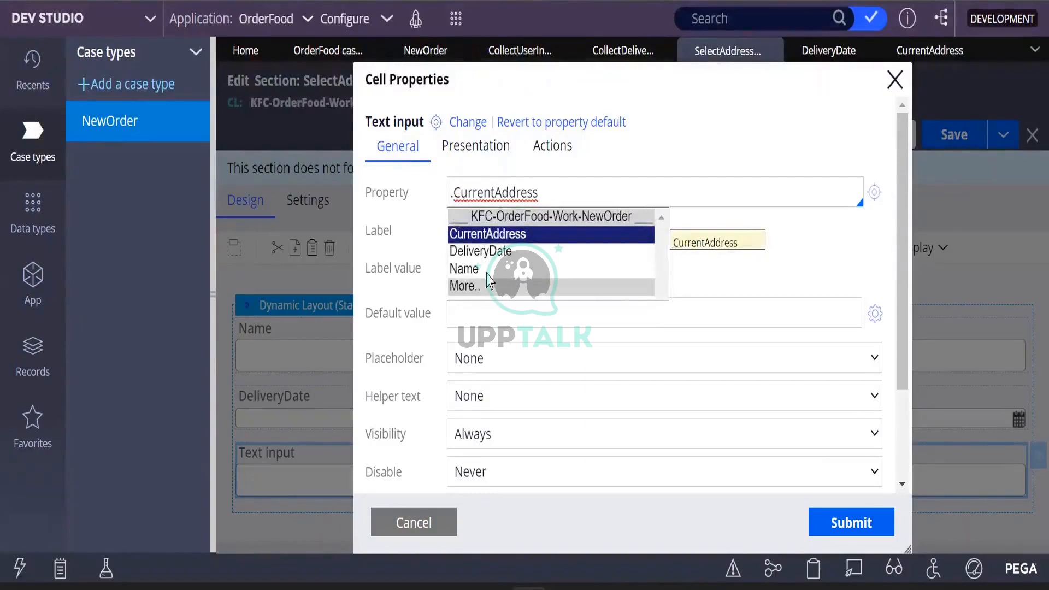
left_click(492, 235)
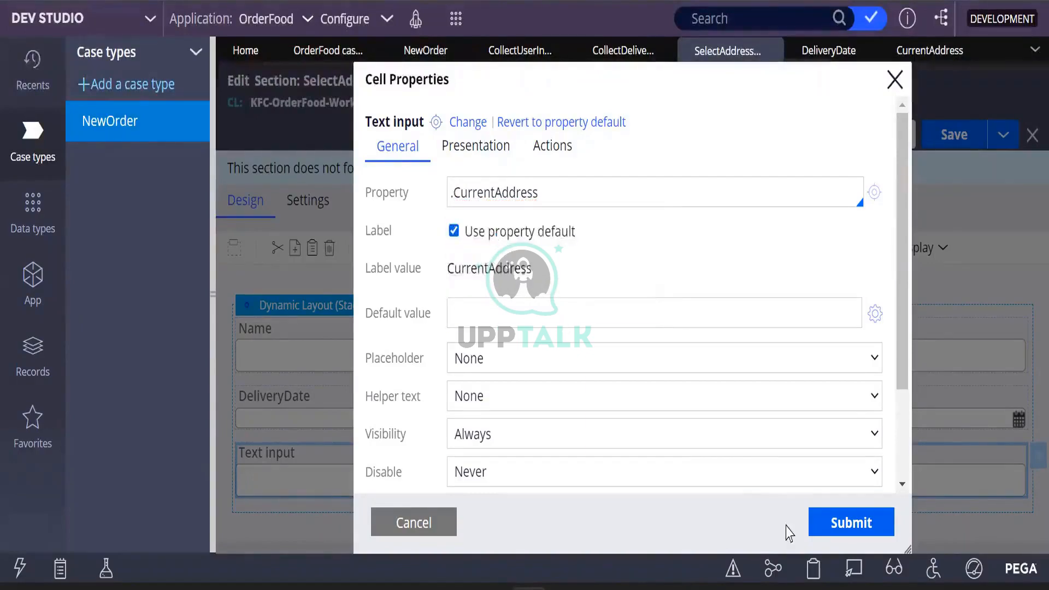
left_click(861, 521)
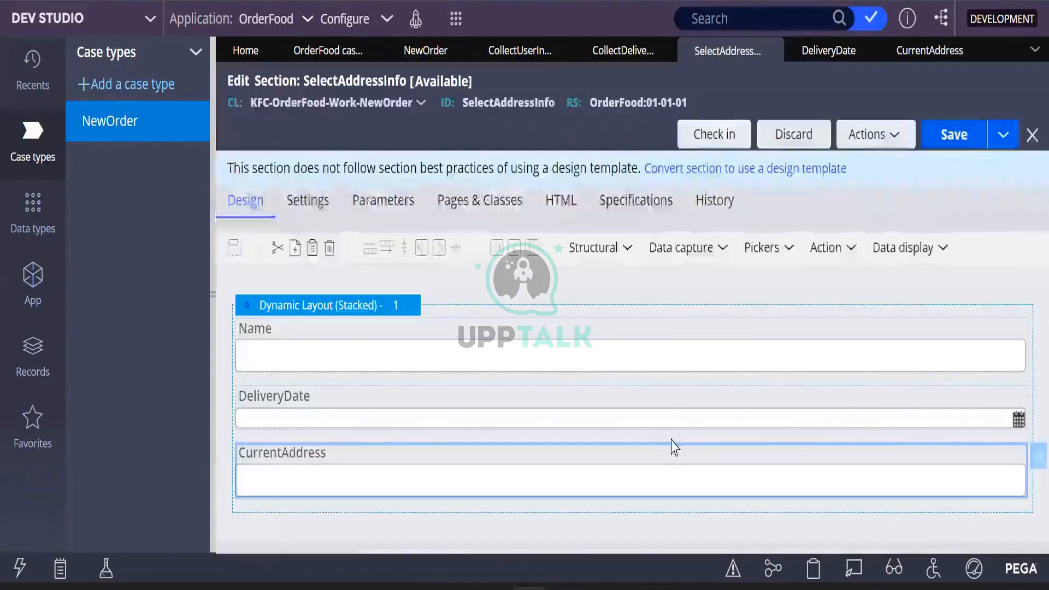
left_click(947, 141)
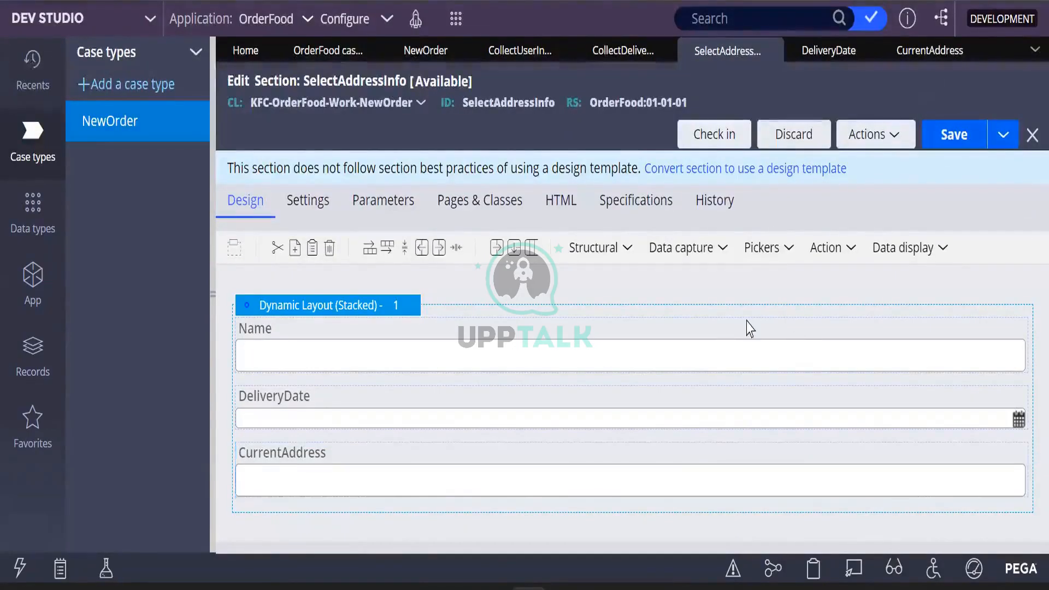
Add another text input below CurrentAddress in the section and enter Zipcode as its property
left_click(738, 252)
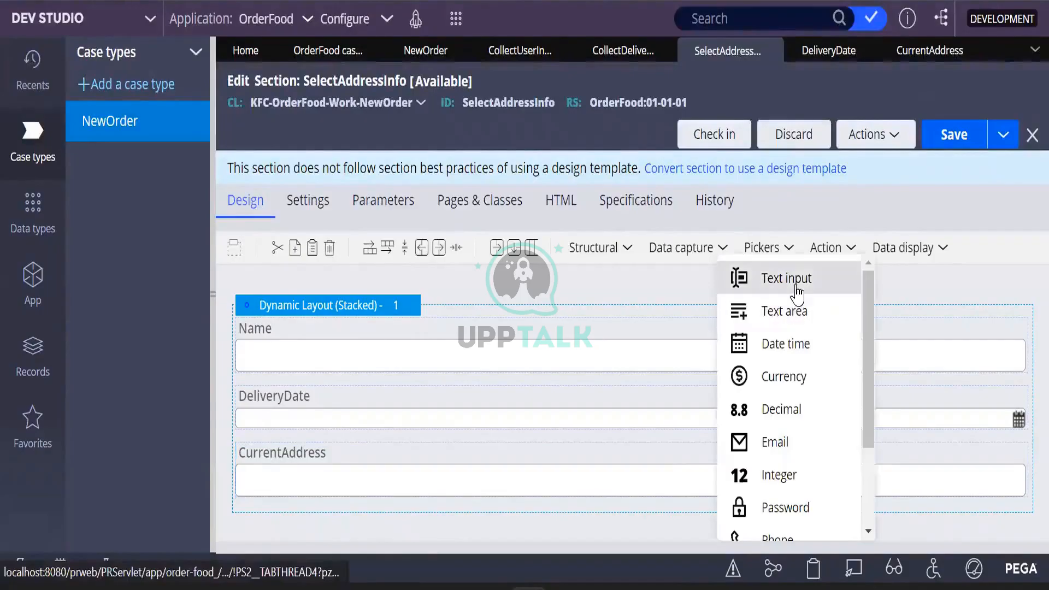
left_click_drag(798, 293, 316, 492)
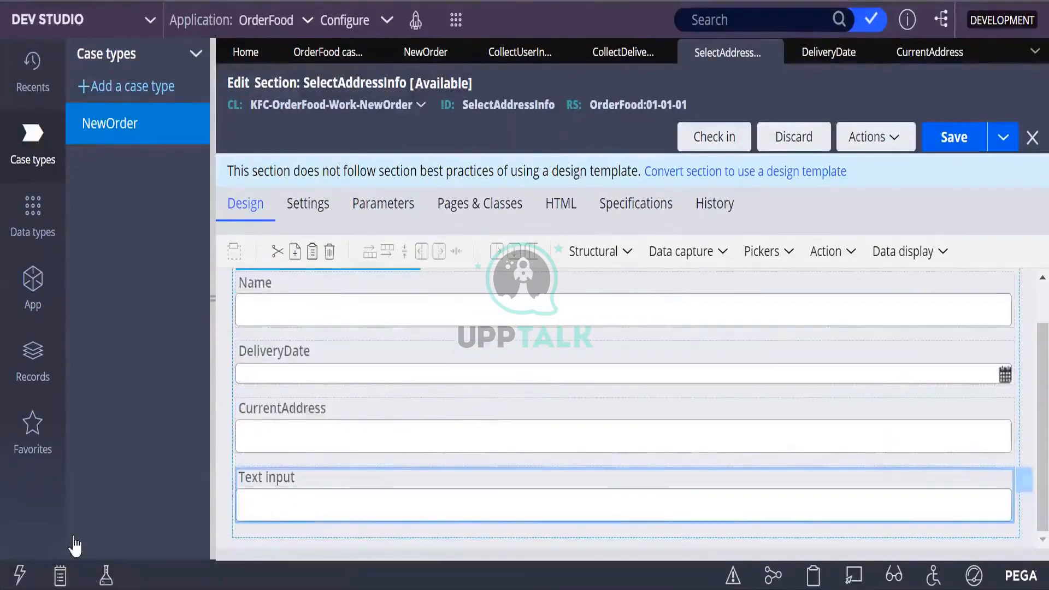
double_click(892, 510)
left_click(480, 197)
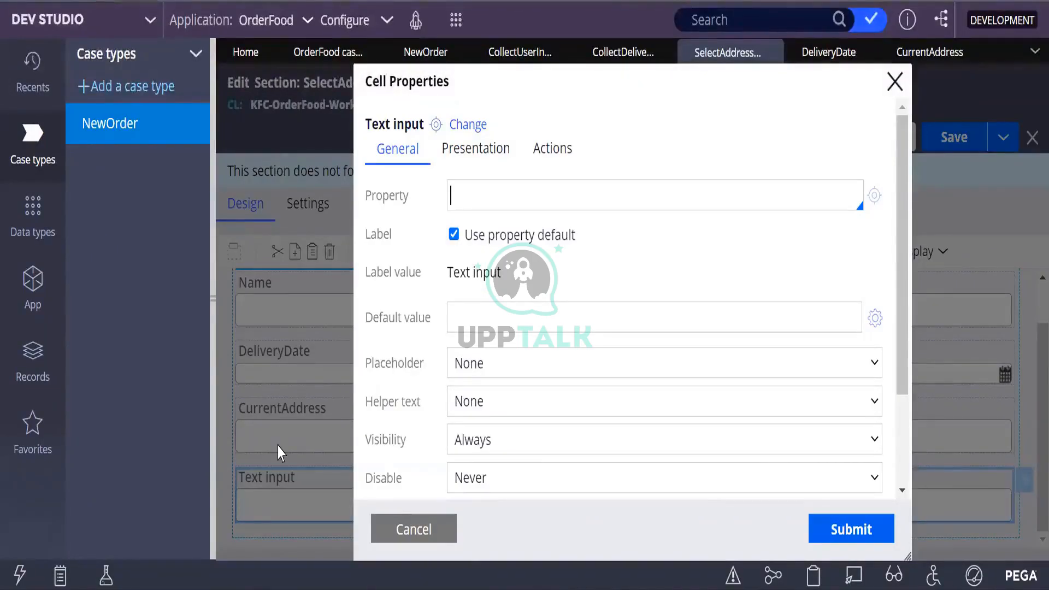
type("Zipcode")
Create and save the Zipcode text property in KFC-OrderFood-Work-NewOrder, and check it out for editing
left_click(874, 197)
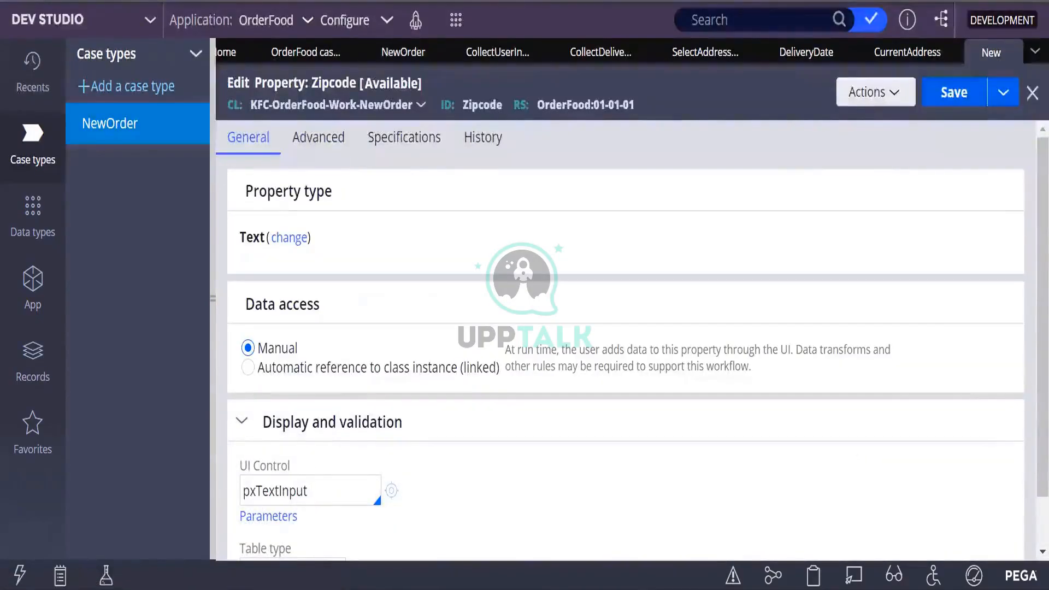
left_click(959, 94)
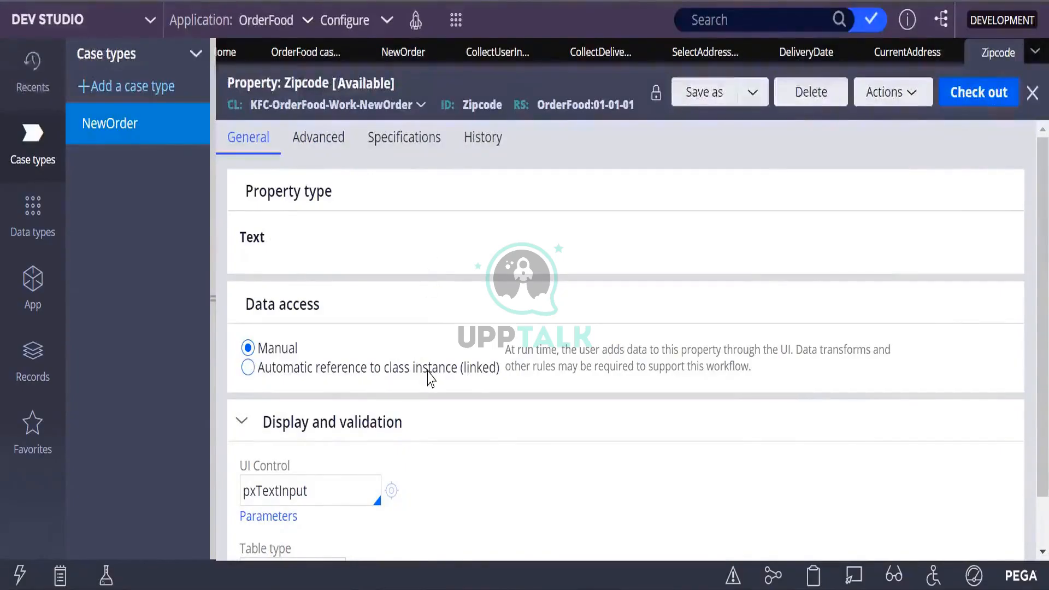
left_click(982, 92)
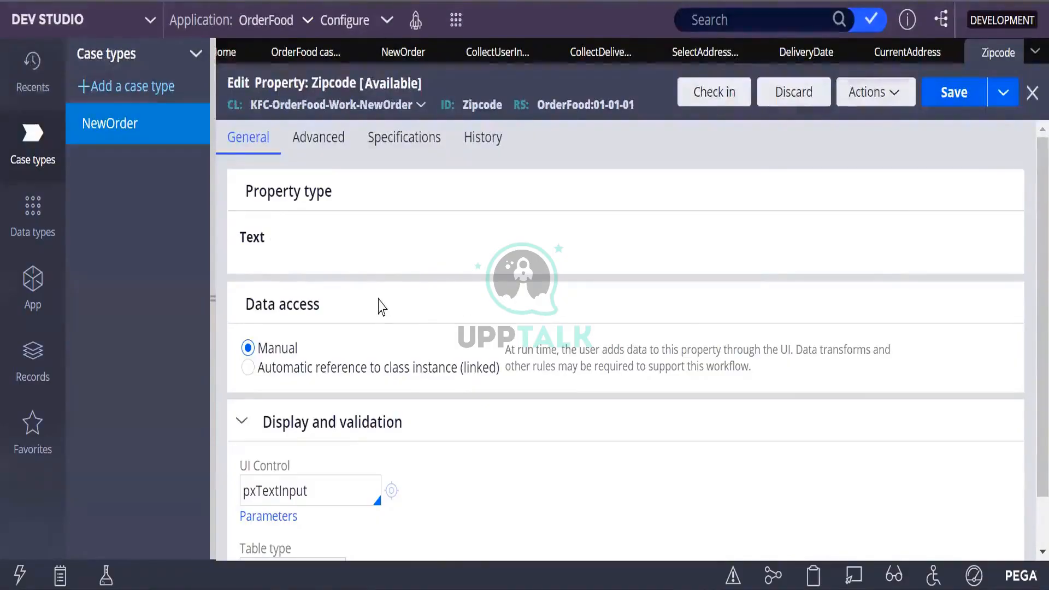
scroll(580, 313, "down", 1)
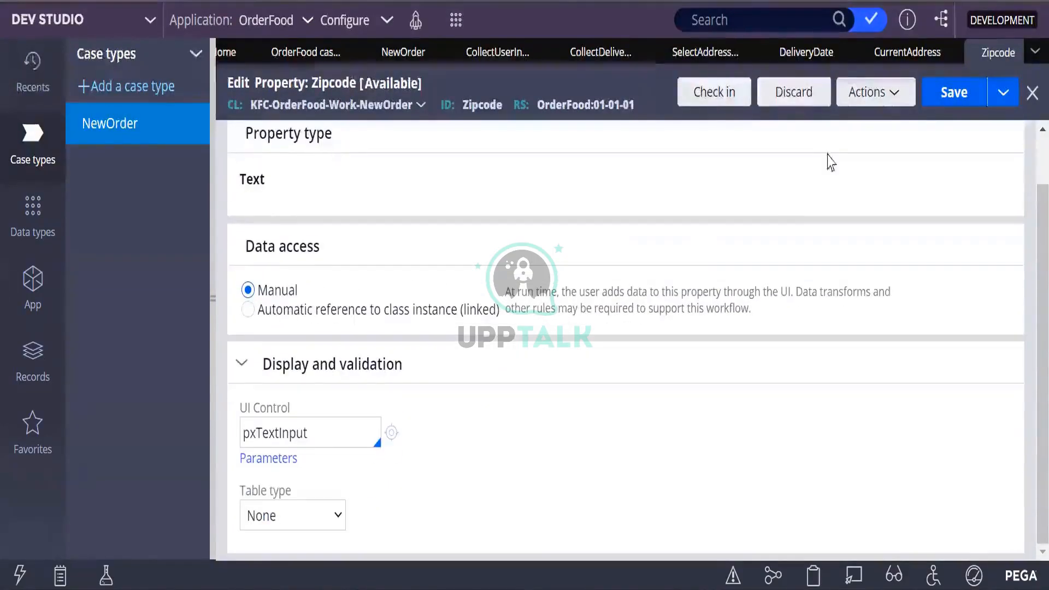
Bind the text input below CurrentAddress in the SelectAddressInfo section to the .Zipcode property and submit its cell properties
left_click(707, 52)
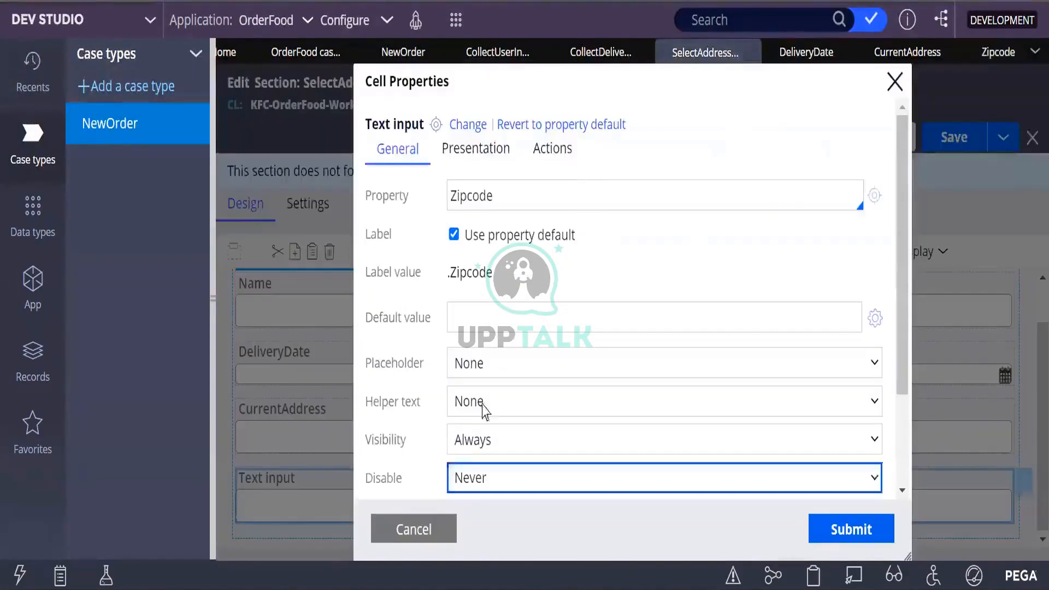
left_click(455, 197)
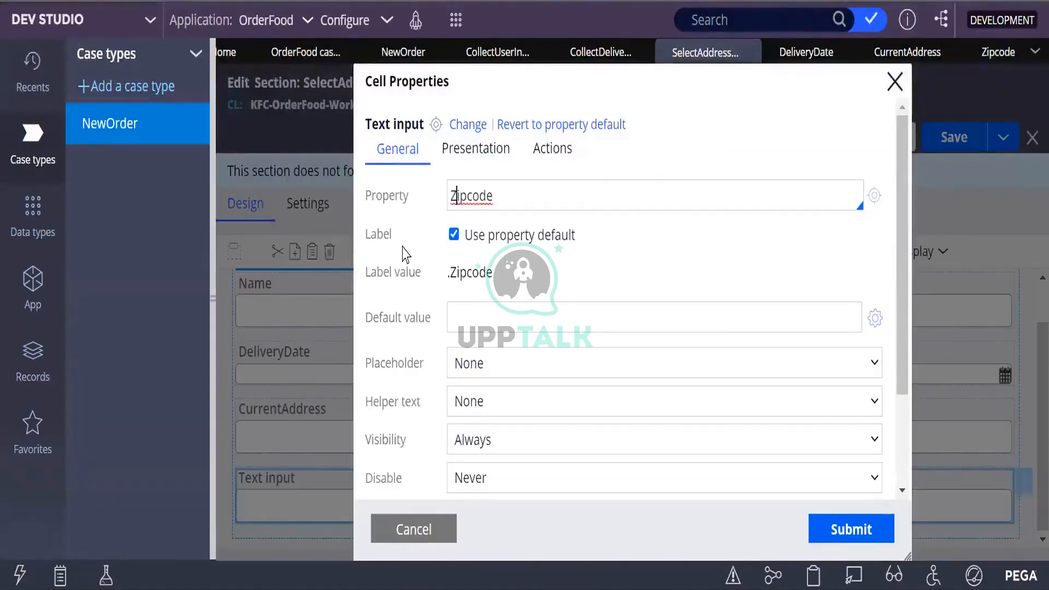
type(".")
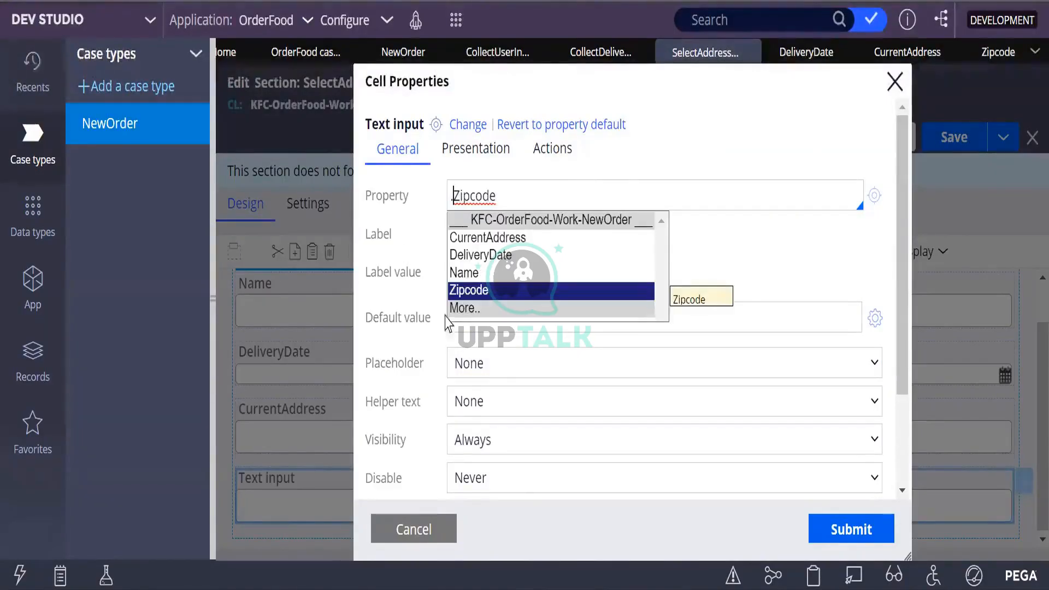
left_click(469, 289)
left_click(850, 531)
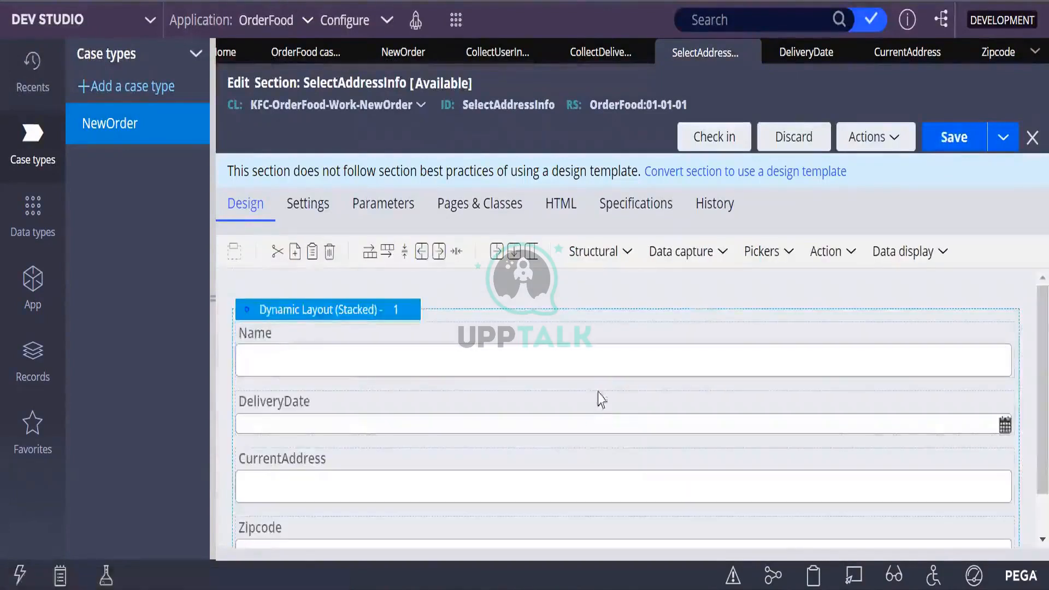
Add a second dynamic layout to the section, directly below the stacked layout that holds the Zipcode field
scroll(571, 367, "down", 1)
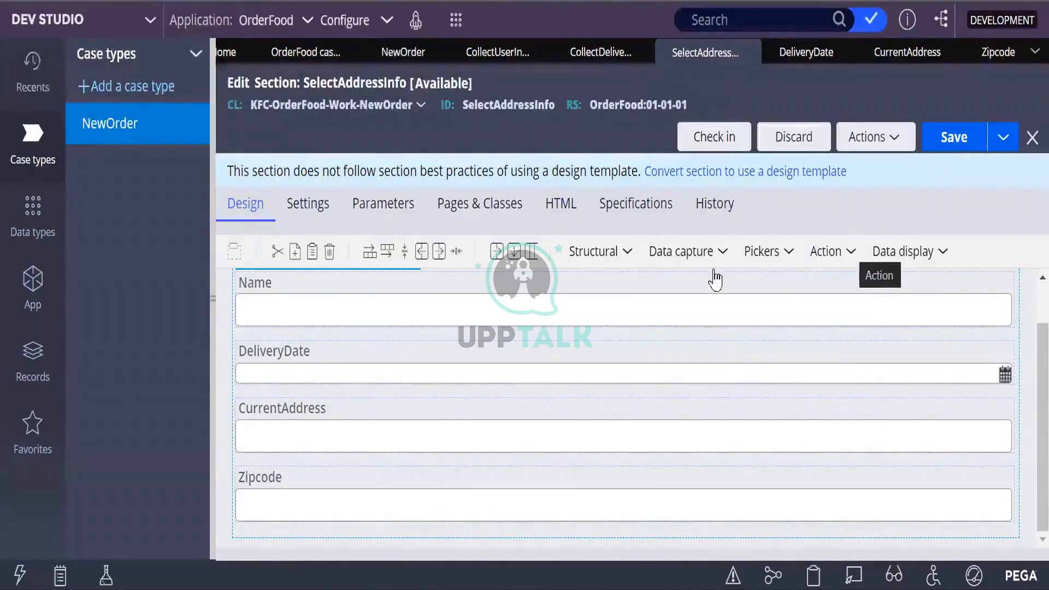
left_click(629, 254)
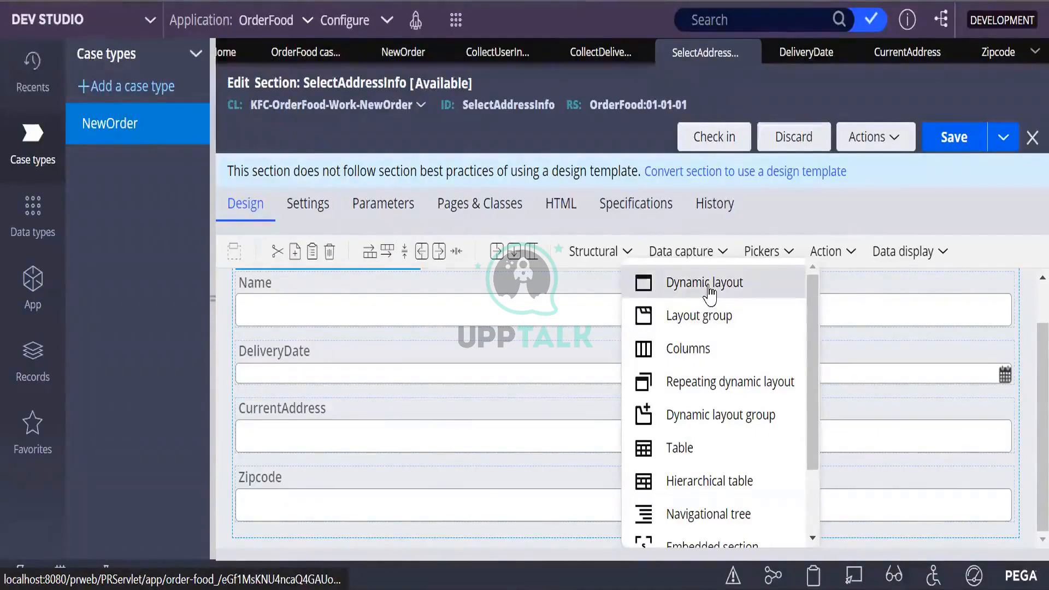
left_click_drag(711, 293, 418, 541)
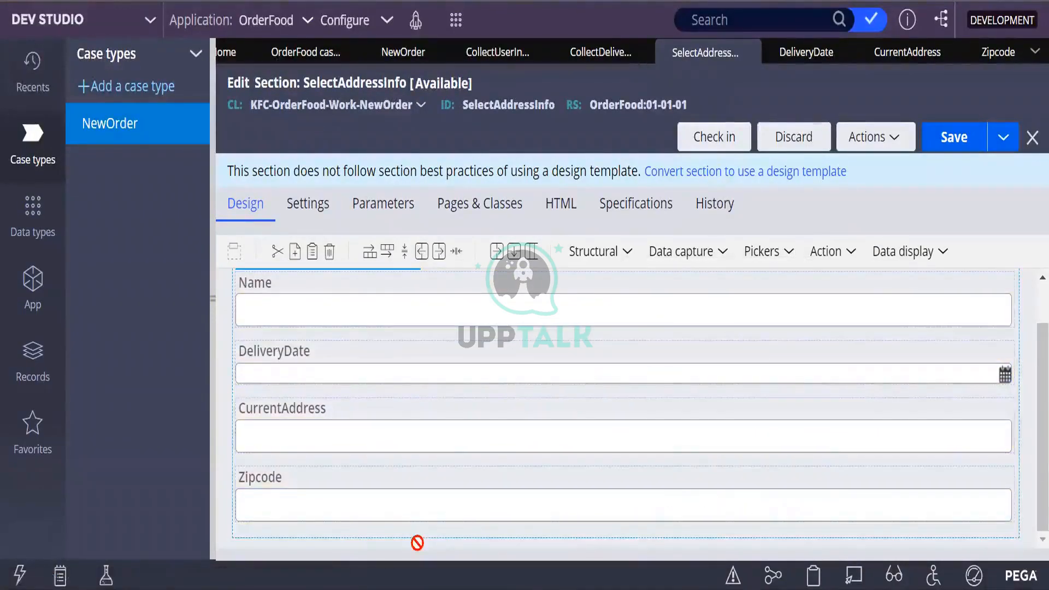
left_click(627, 255)
left_click_drag(586, 359, 402, 522)
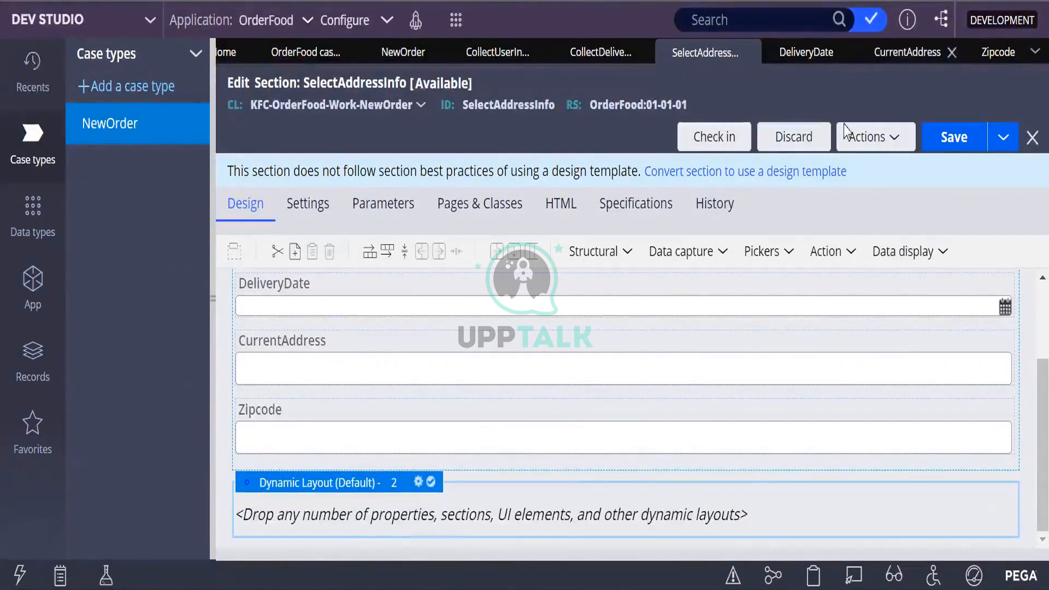
Place four text input controls in the second dynamic layout, leaving their properties unassigned
left_click(727, 251)
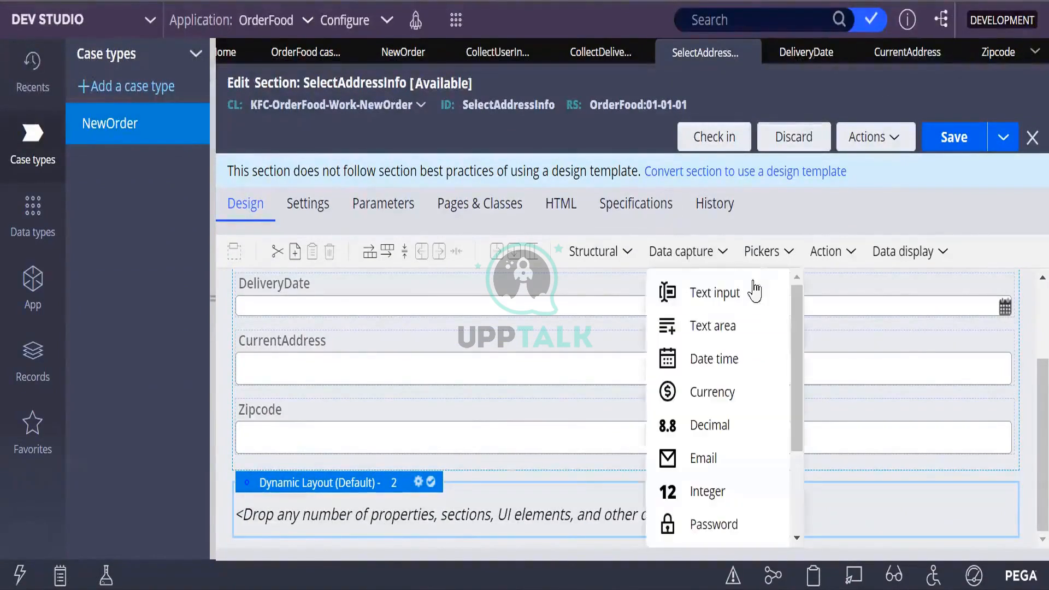
left_click_drag(735, 298, 443, 473)
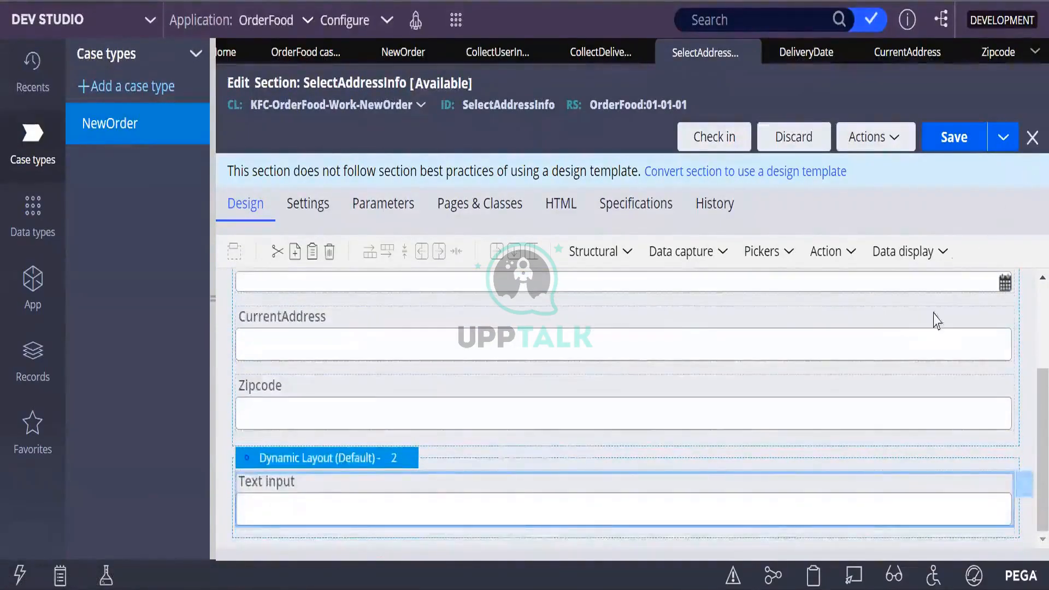
double_click(346, 495)
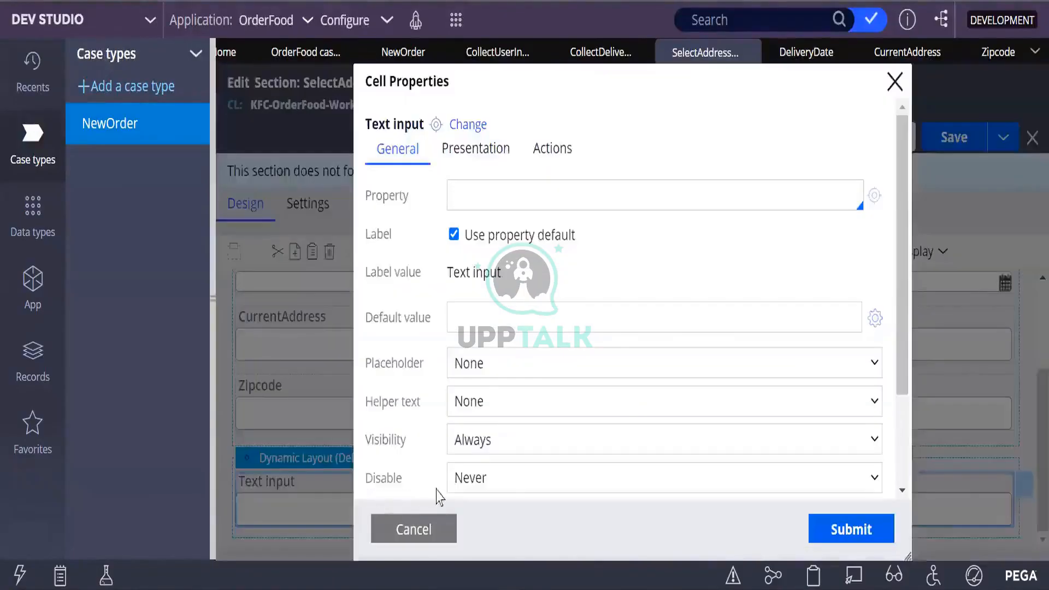
left_click(896, 85)
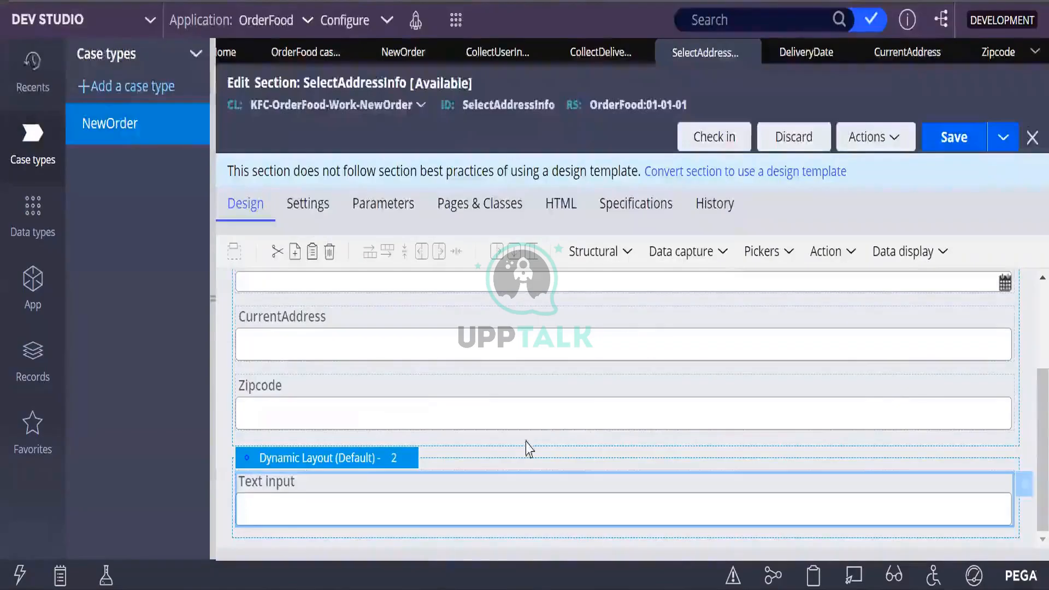
left_click(721, 255)
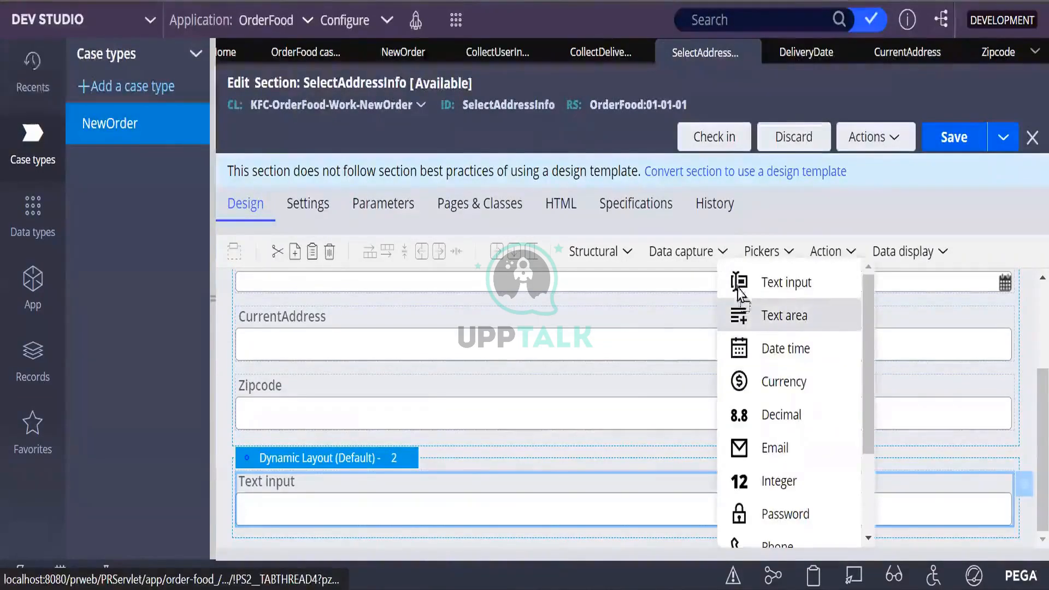
left_click_drag(738, 290, 541, 478)
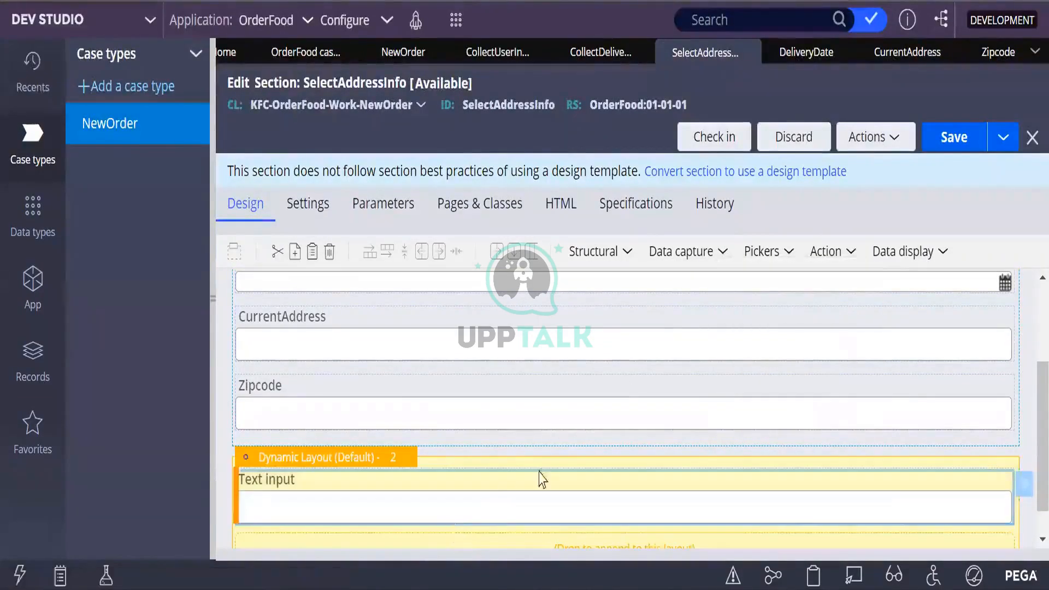
left_click(725, 253)
left_click_drag(764, 286, 610, 442)
left_click(719, 253)
left_click_drag(738, 279, 475, 527)
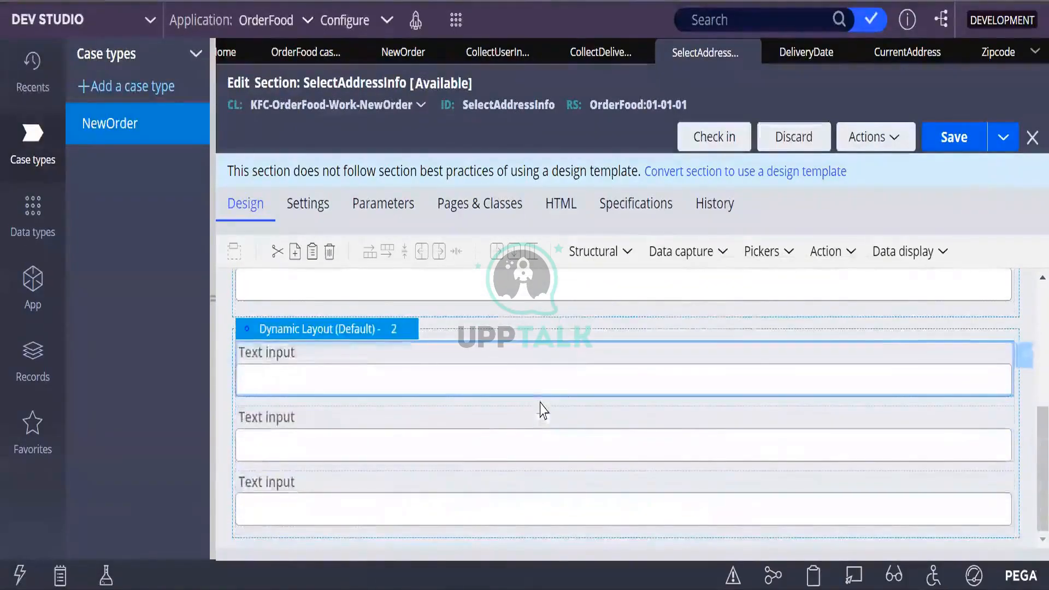
left_click(723, 252)
left_click_drag(727, 280, 515, 483)
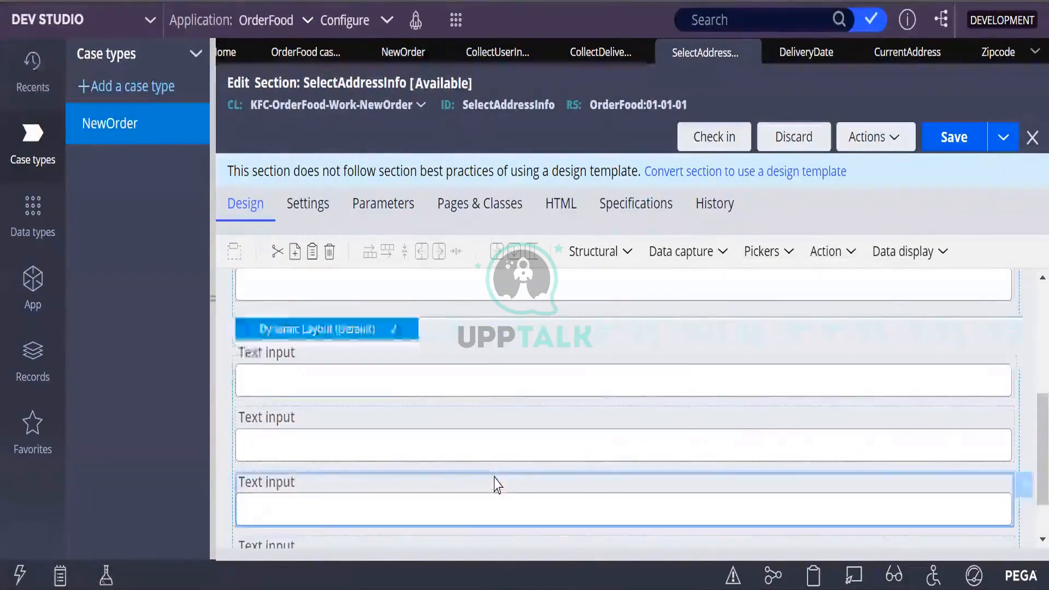
Enter DeliveryAddress as the property of the first text input in the second dynamic layout
left_click(358, 365)
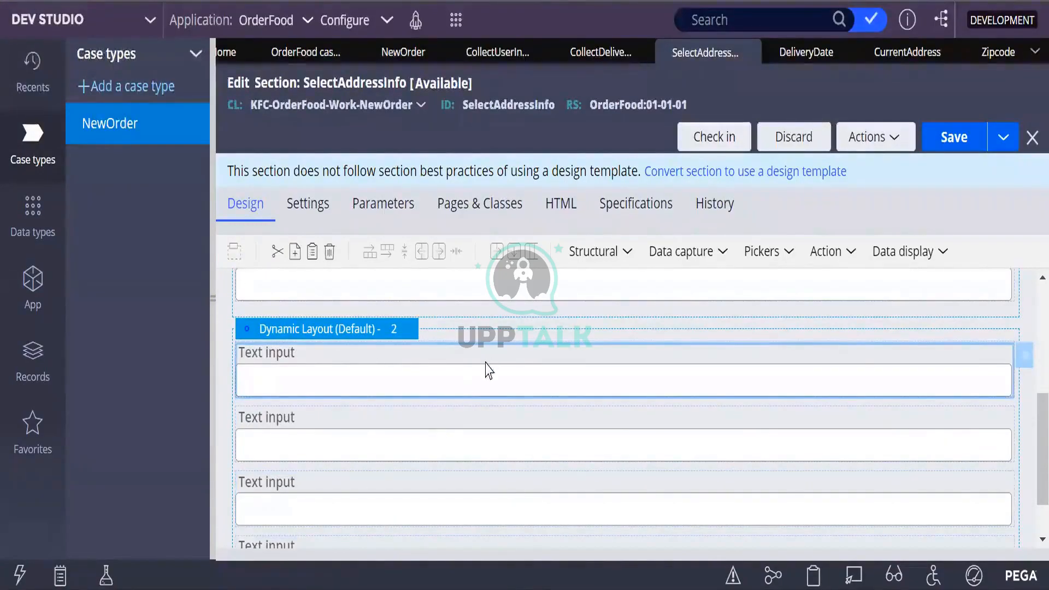
double_click(273, 512)
left_click(508, 200)
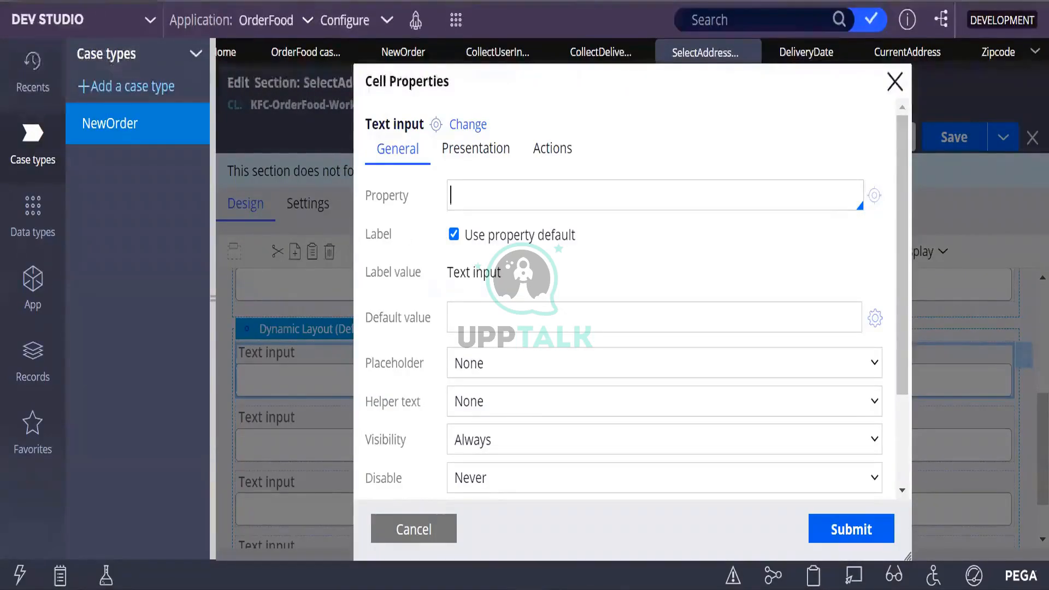
type("Delivery")
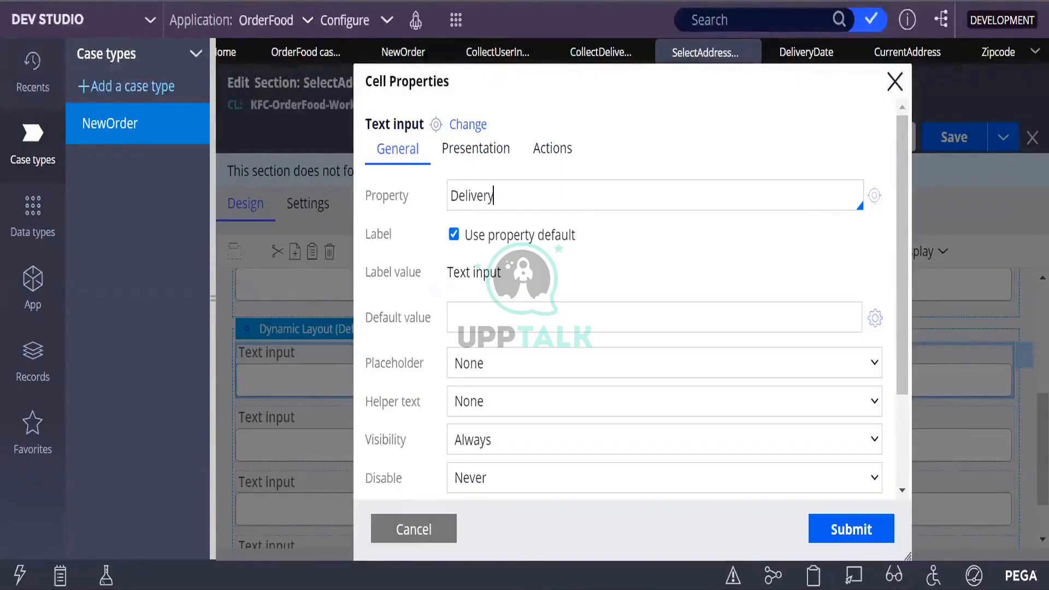
type("Address")
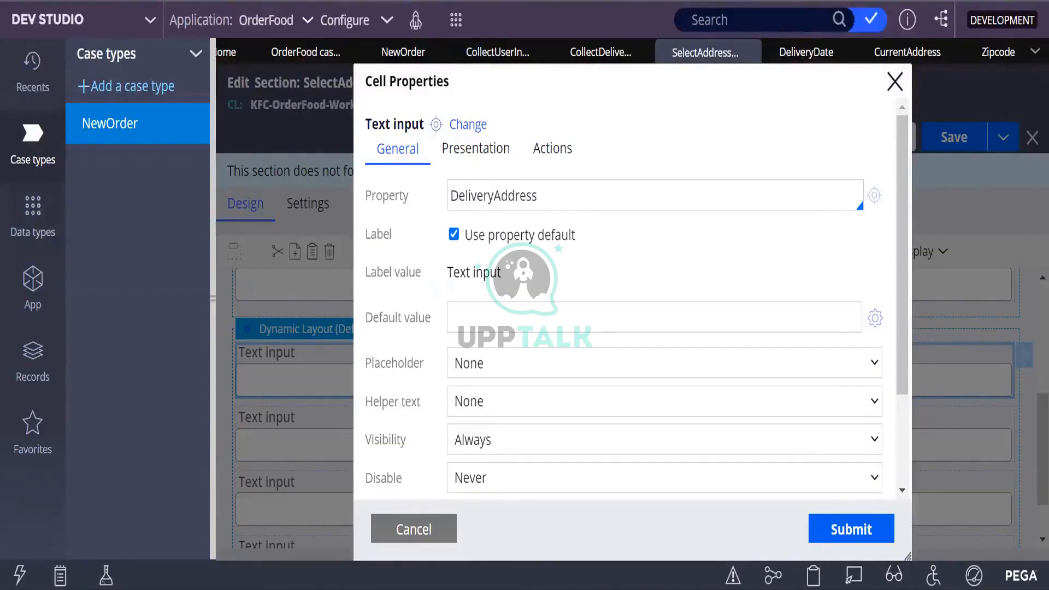
Create the DeliveryAddress text property in KFC-OrderFood-Work-NewOrder from the property reference and save it
left_click(872, 199)
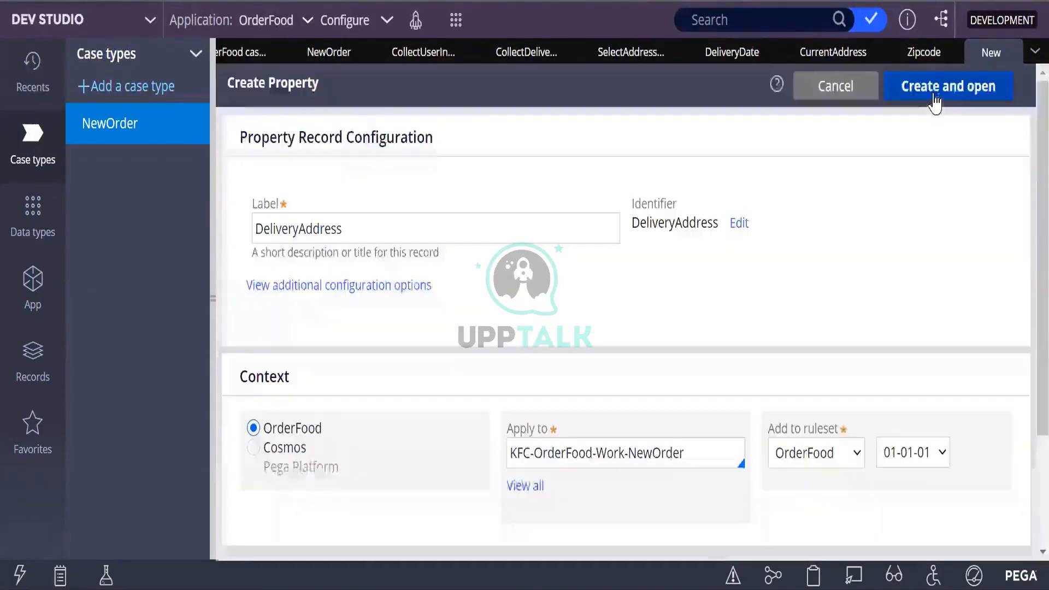
left_click(937, 100)
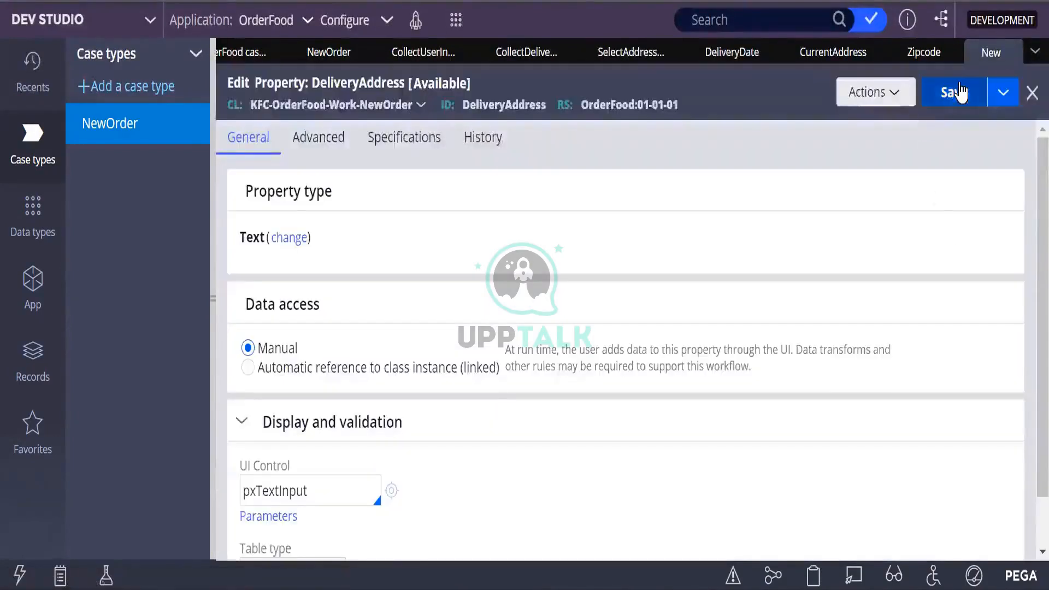
left_click(951, 92)
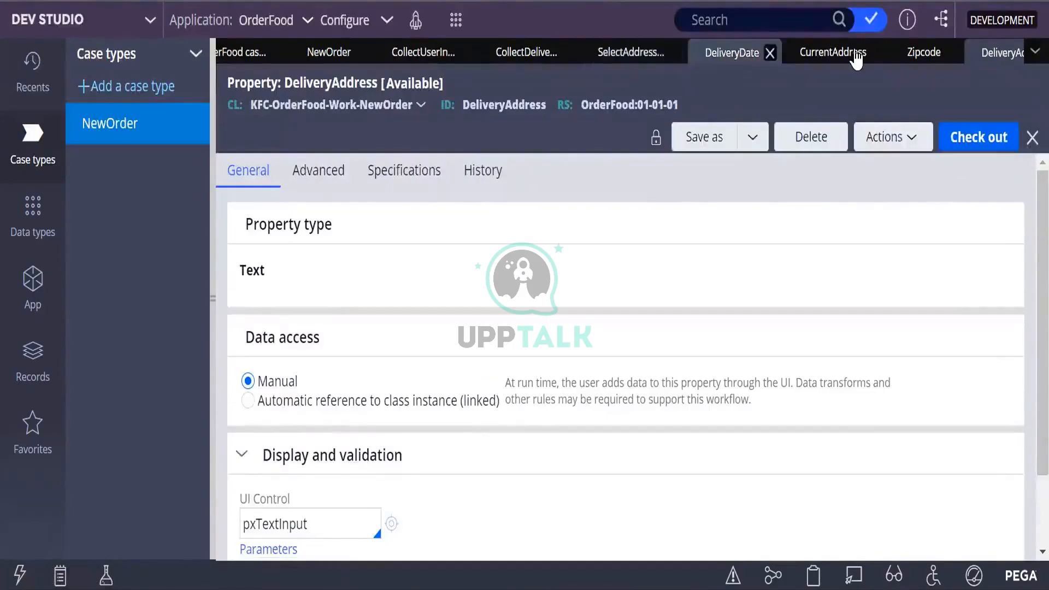
Bind the first text input of the second layout to .DeliveryAddress and submit its cell properties
left_click(627, 52)
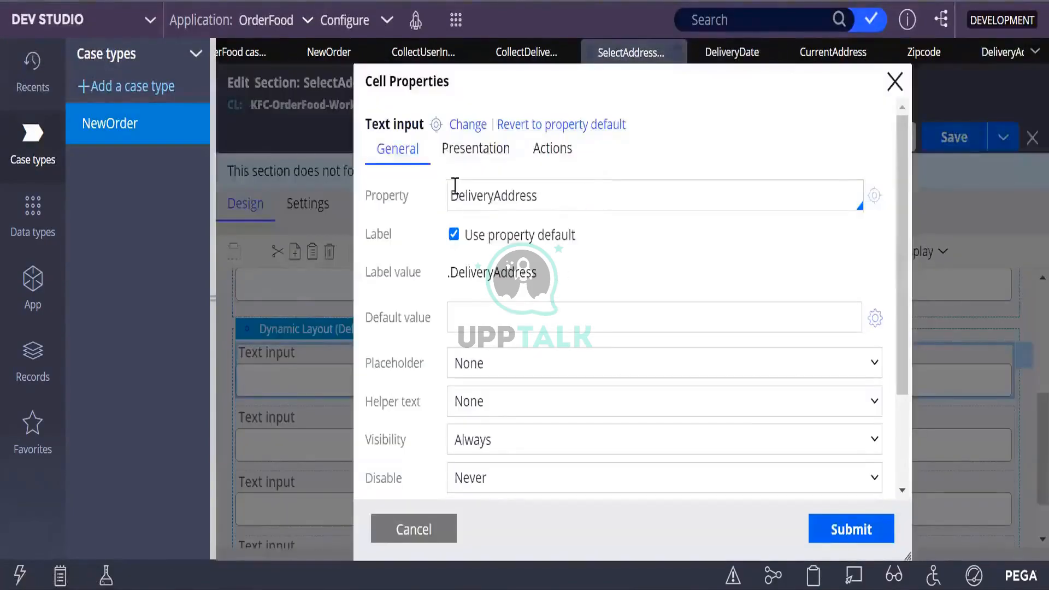
left_click(375, 405)
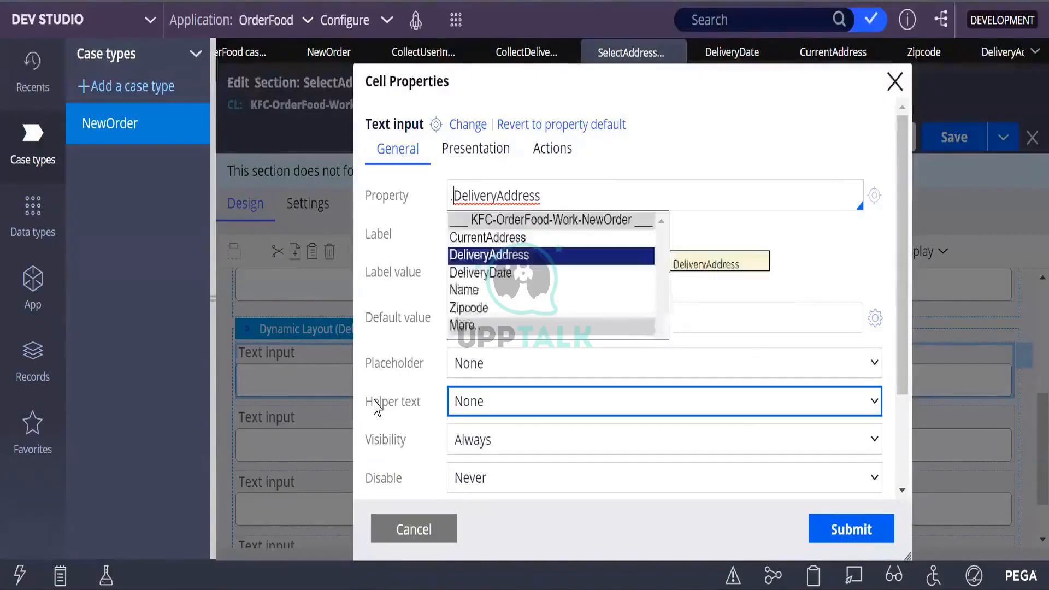
key("Down")
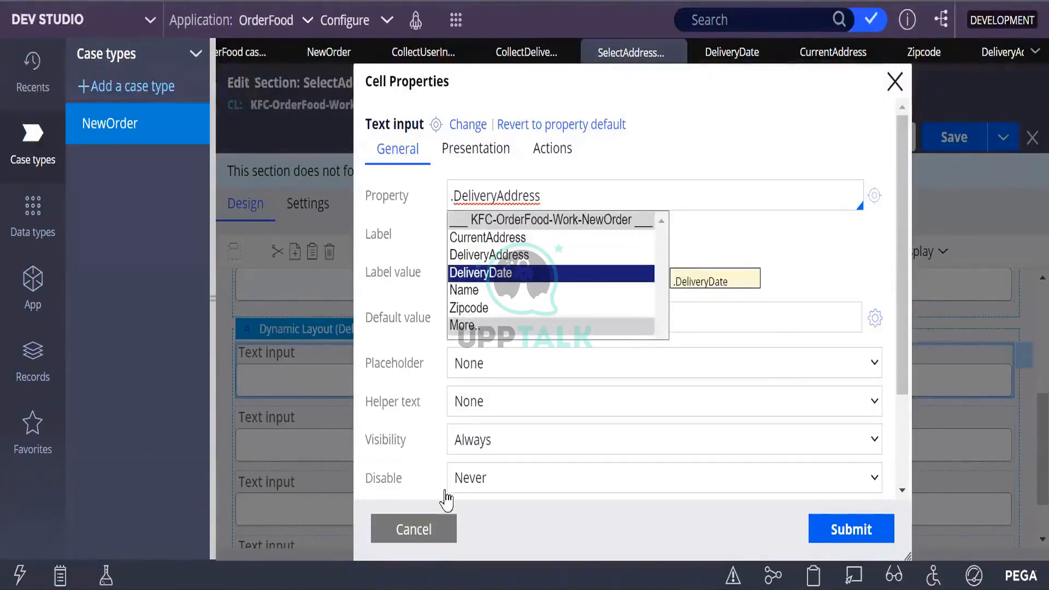
key("Up")
left_click(491, 257)
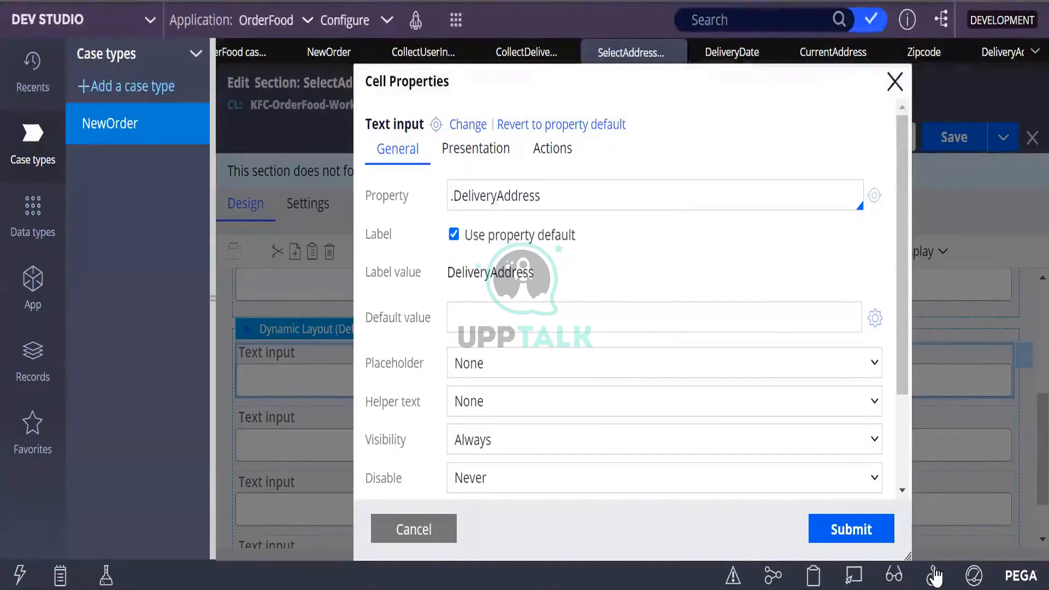
left_click(855, 530)
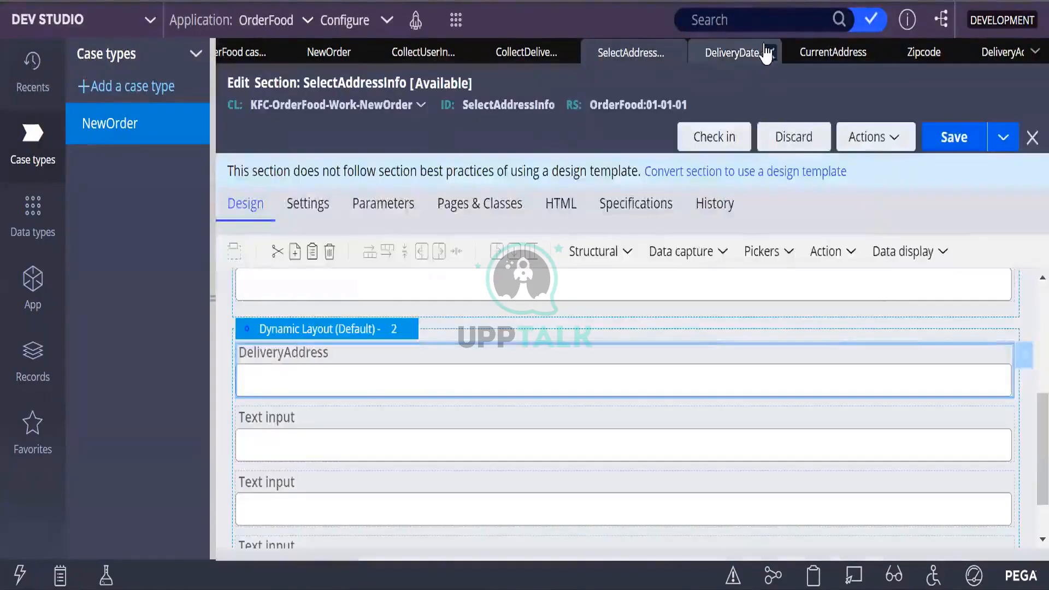
Close the open DeliveryDate, CurrentAddress and Zipcode property rules and save the SelectAddressInfo section
left_click(769, 53)
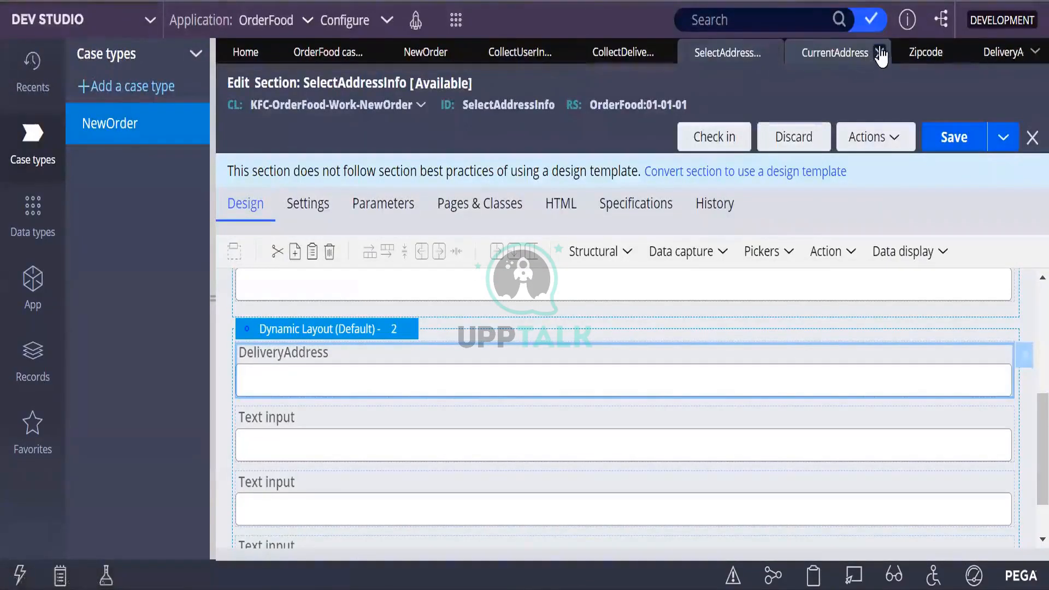
left_click(879, 52)
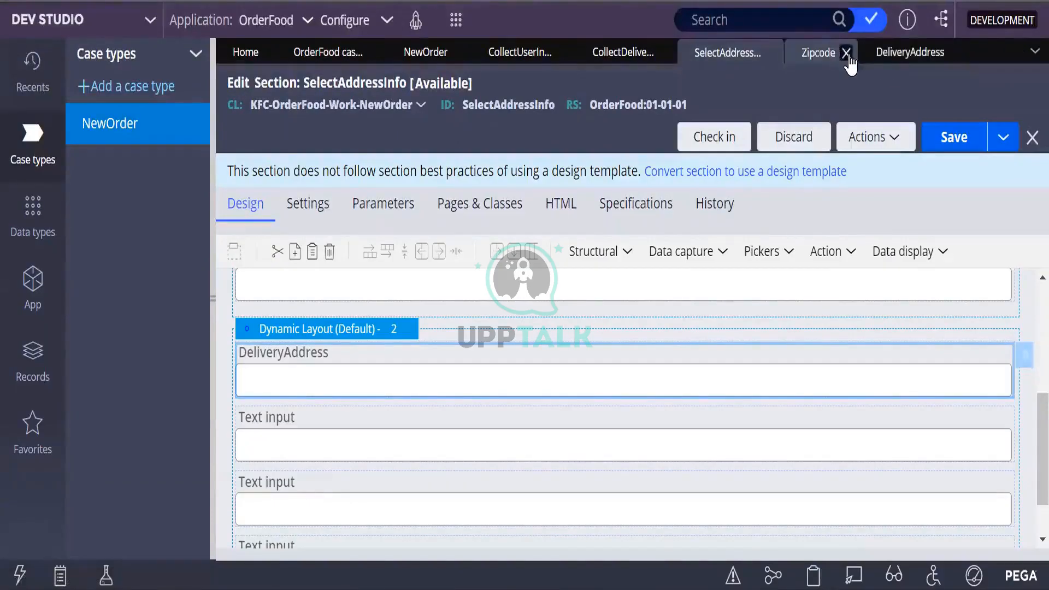
left_click(846, 53)
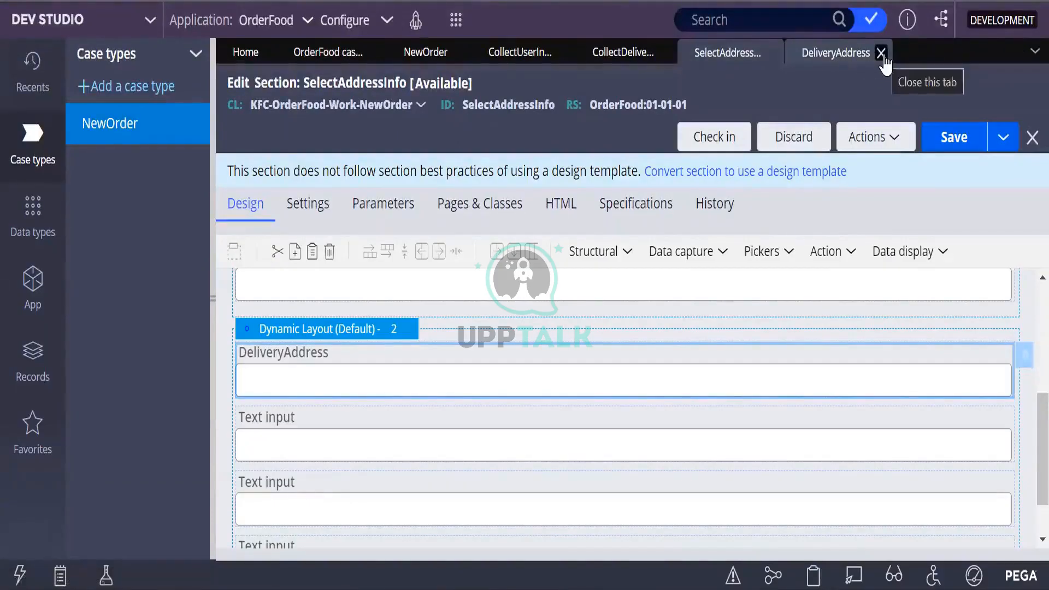
scroll(553, 477, "down", 2)
scroll(503, 429, "up", 3)
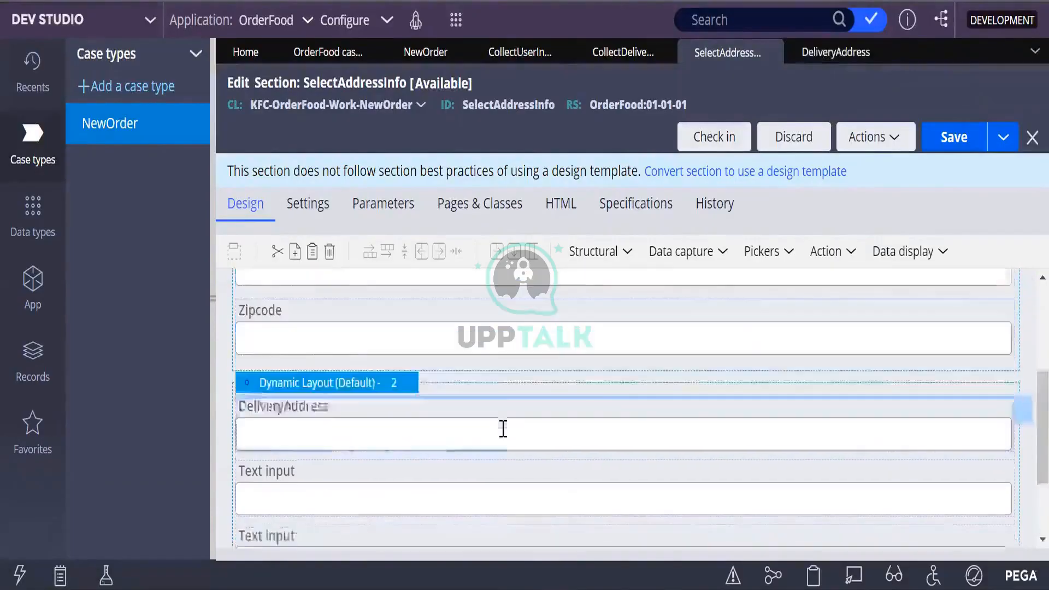
left_click(954, 136)
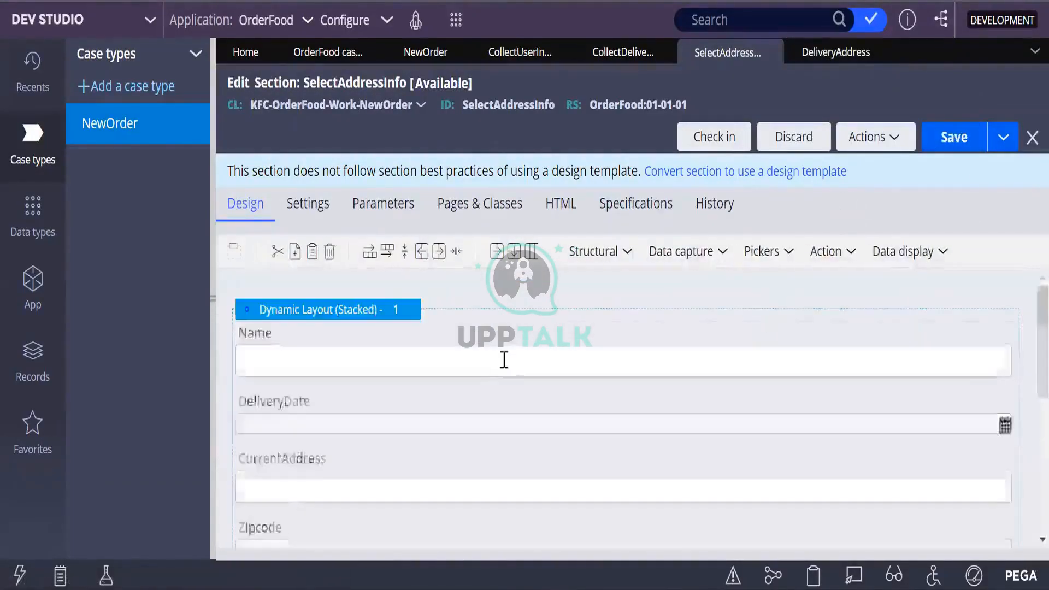
Close the DeliveryAddress property rule and enter DateOfDelivery as the property of the second layout's second text input
scroll(504, 360, "down", 5)
left_click(351, 391)
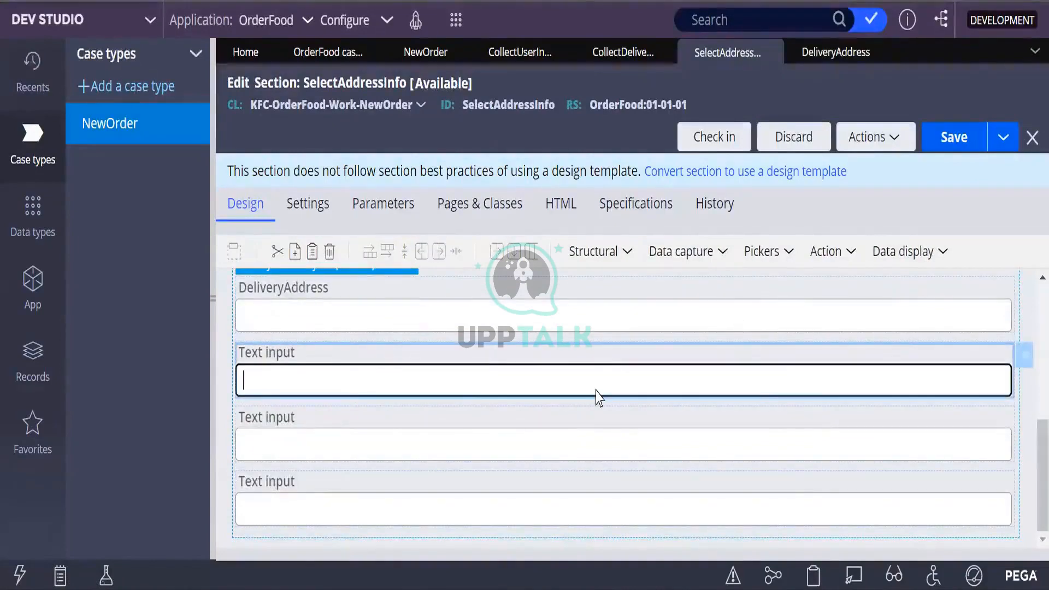
left_click(882, 54)
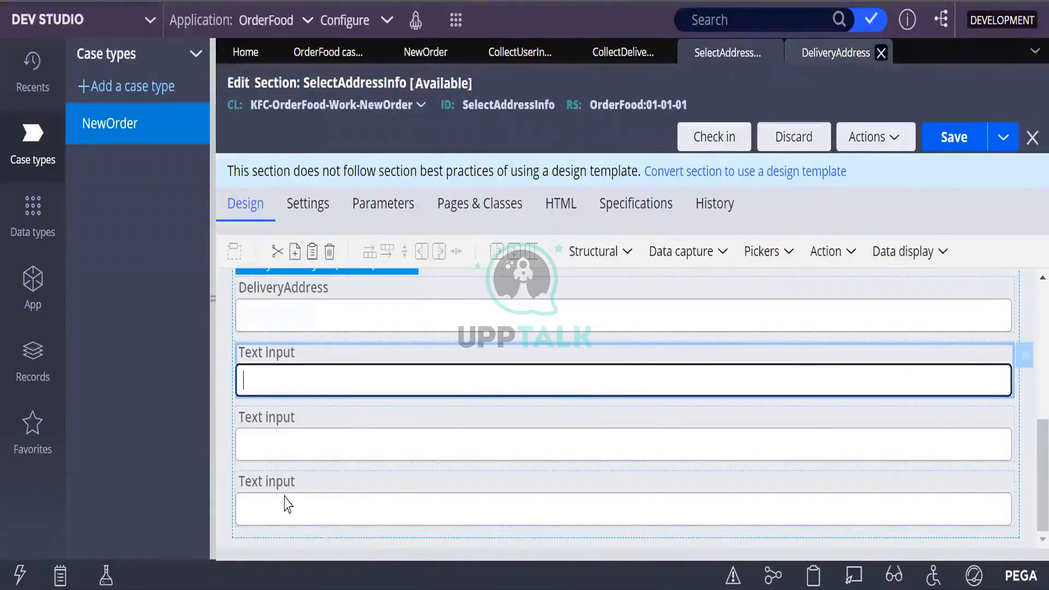
double_click(385, 374)
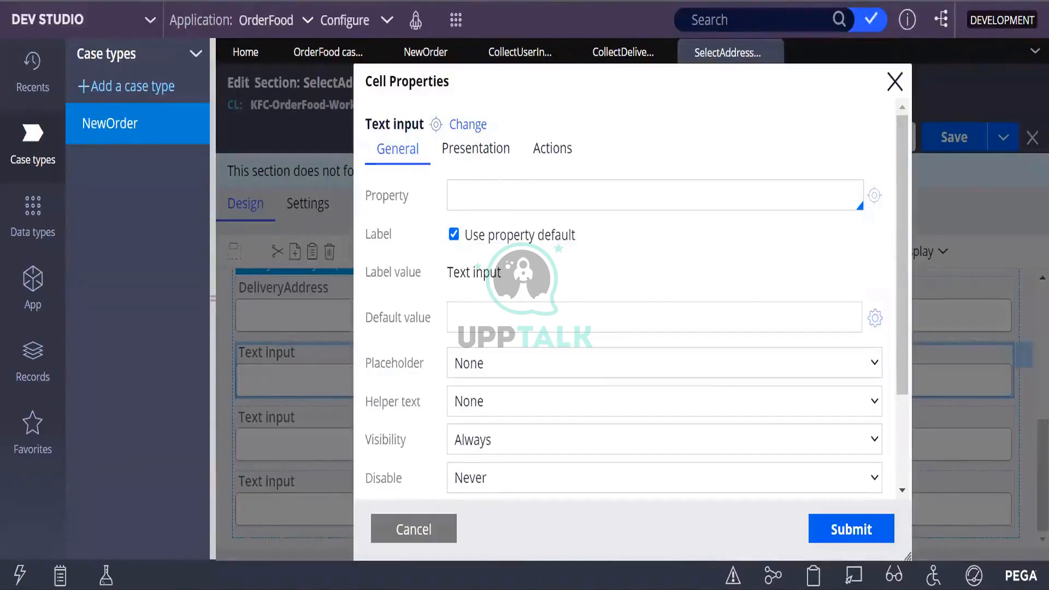
type("De")
key("BackSpace")
key("BackSpace")
key("BackSpace")
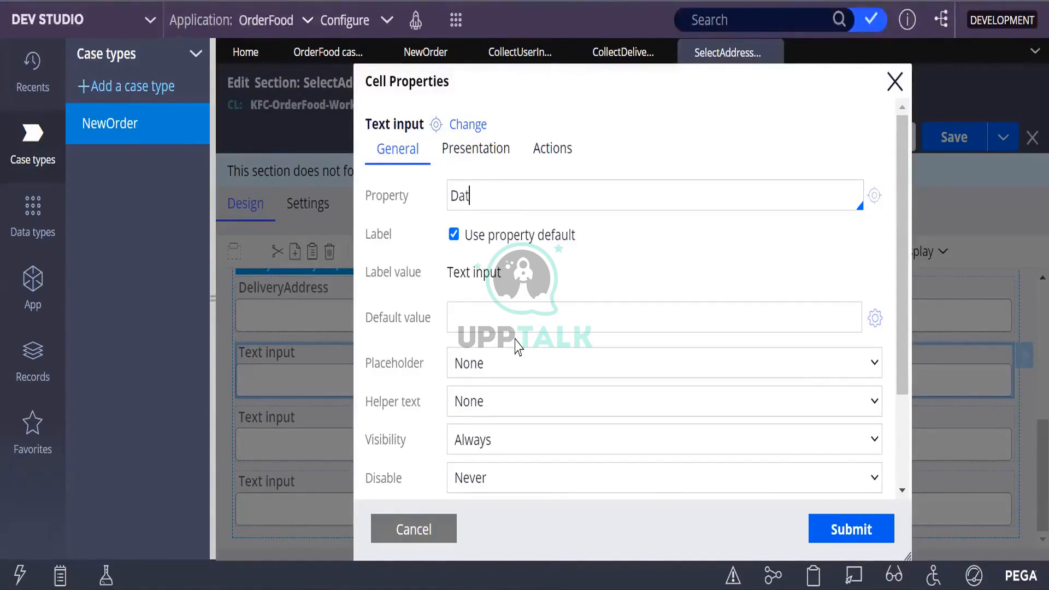
type("eOfDelivery")
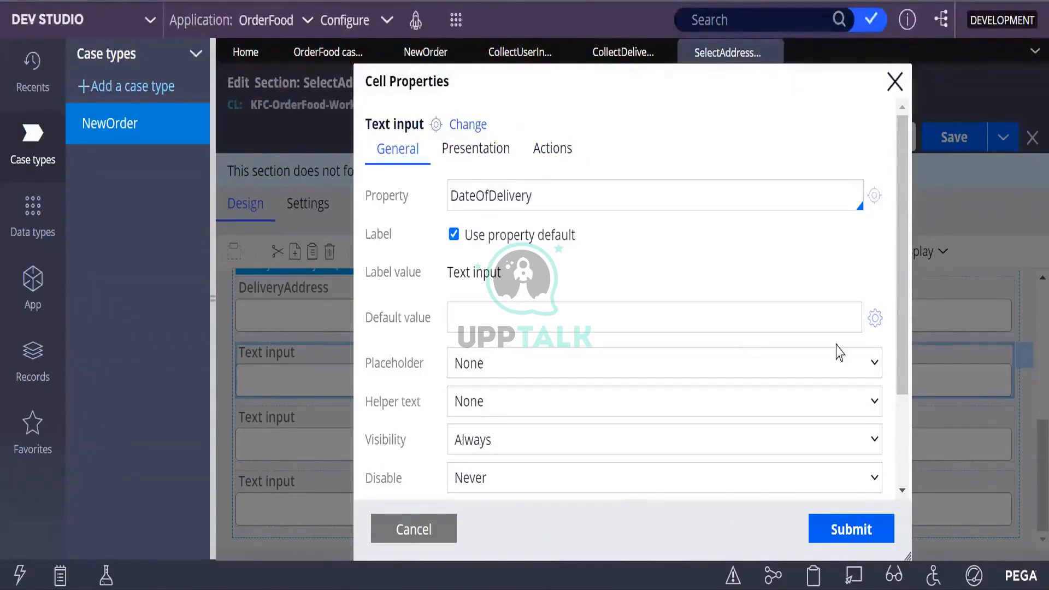
Create the DateOfDelivery text property in KFC-OrderFood-Work-NewOrder from the property reference and save it
left_click(867, 180)
left_click(876, 195)
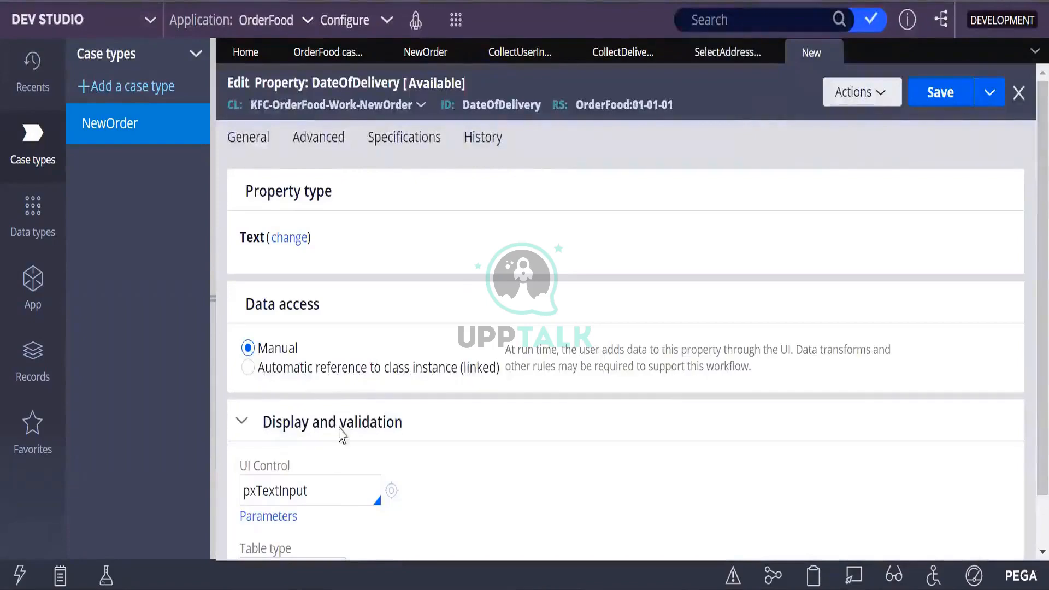
left_click(955, 93)
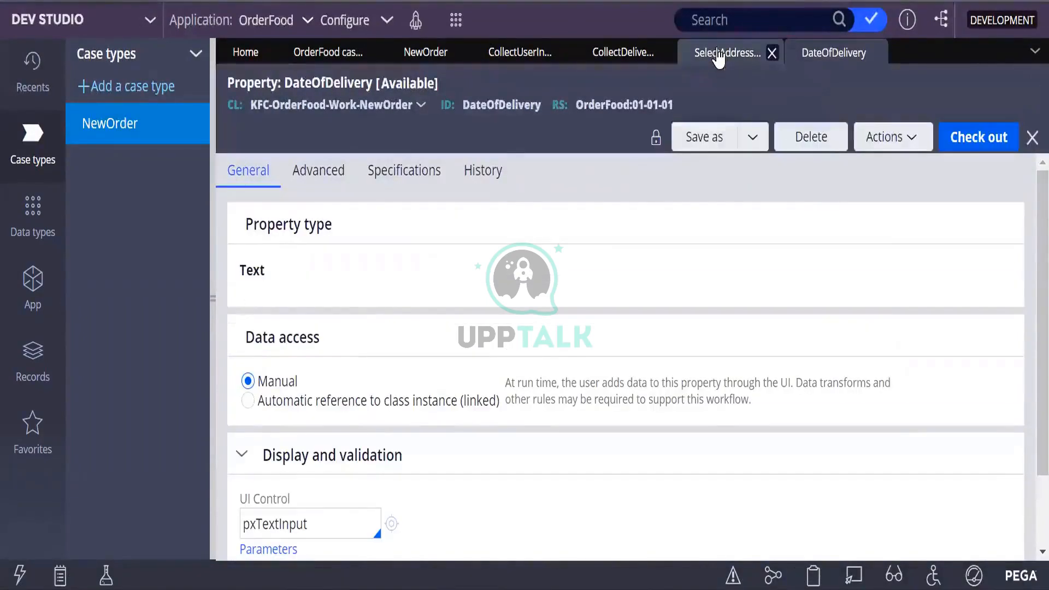
Return to the SelectAddressInfo section and bind the second text input of the second layout to .DateOfDelivery
left_click(719, 55)
left_click(448, 195)
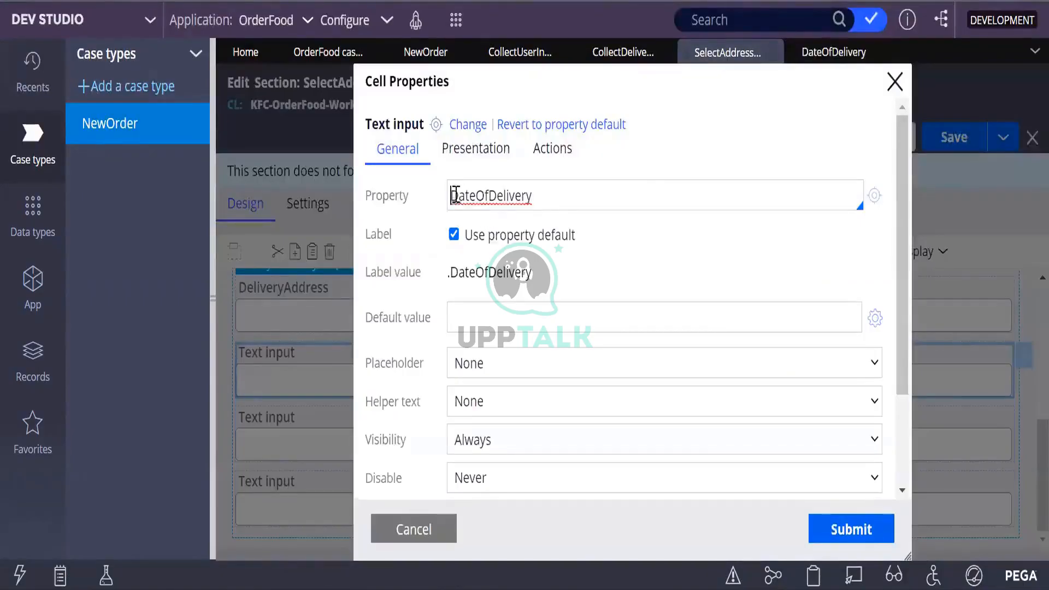
left_click(421, 363)
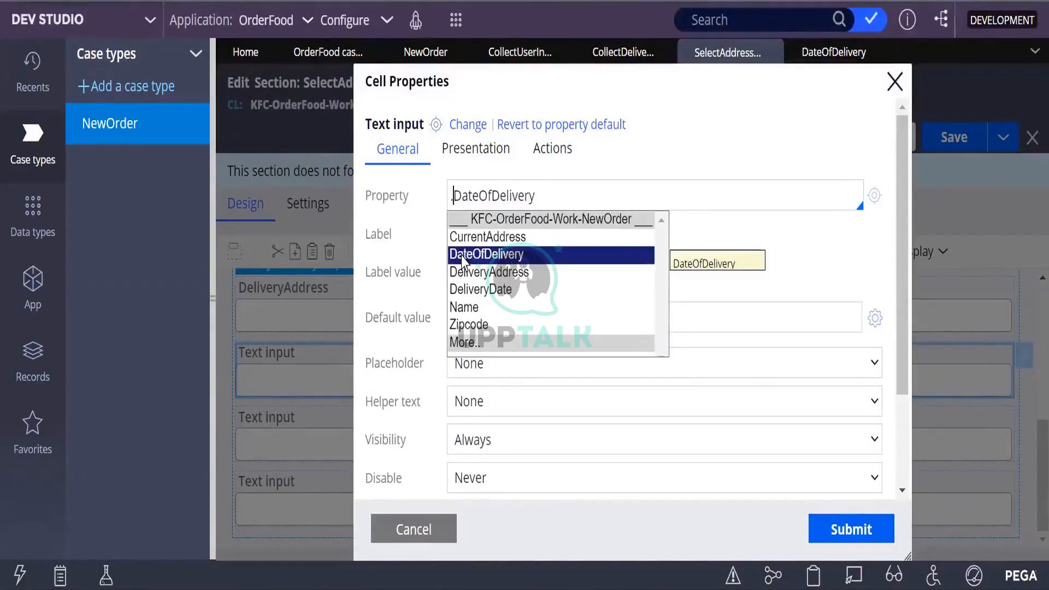
left_click(464, 257)
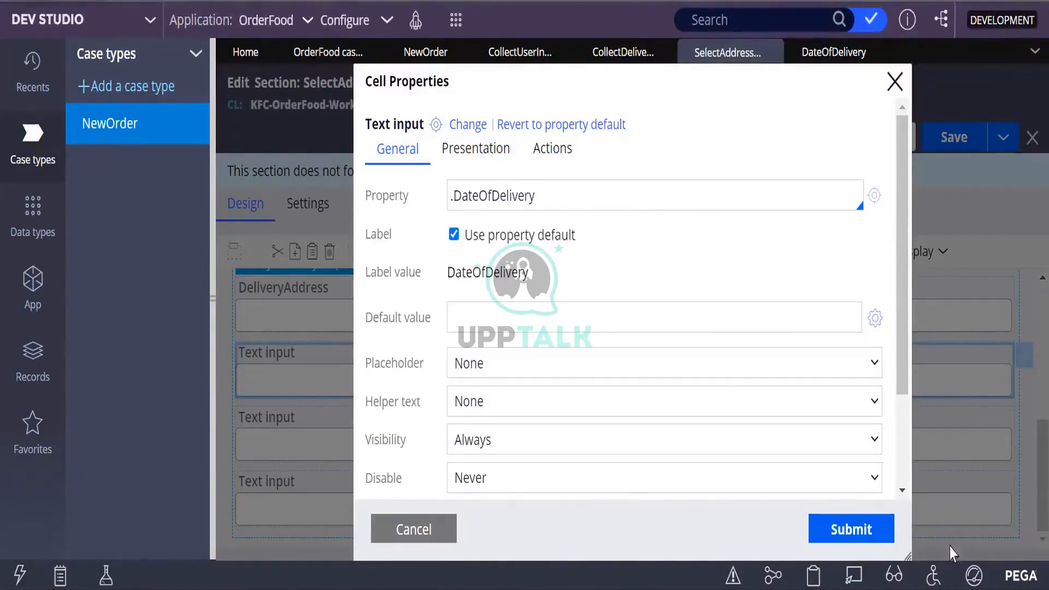
Change the DateOfDelivery field's control to Date time and submit its cell properties
left_click(469, 124)
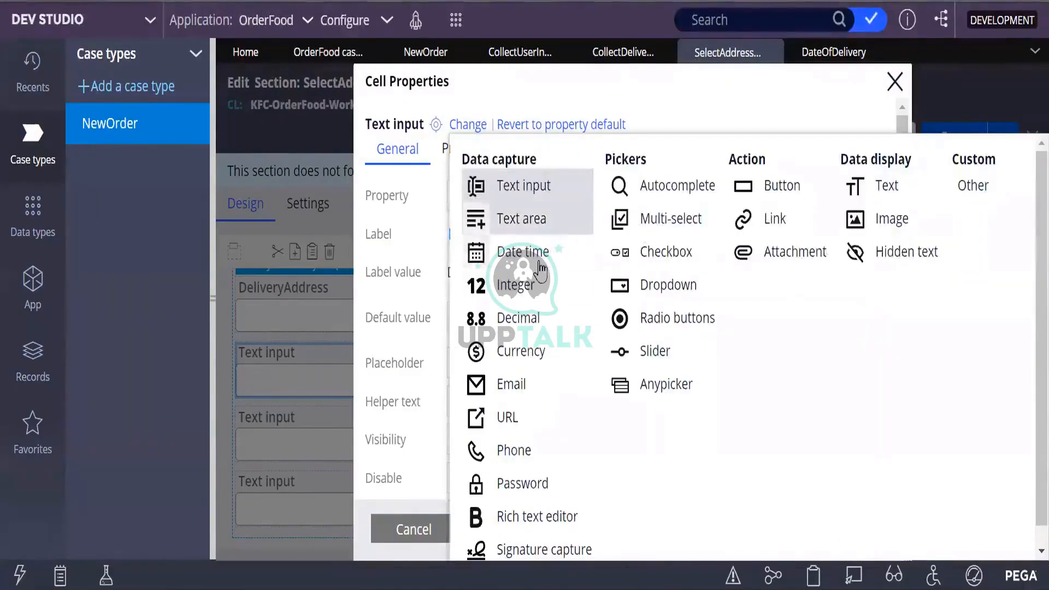
left_click(539, 260)
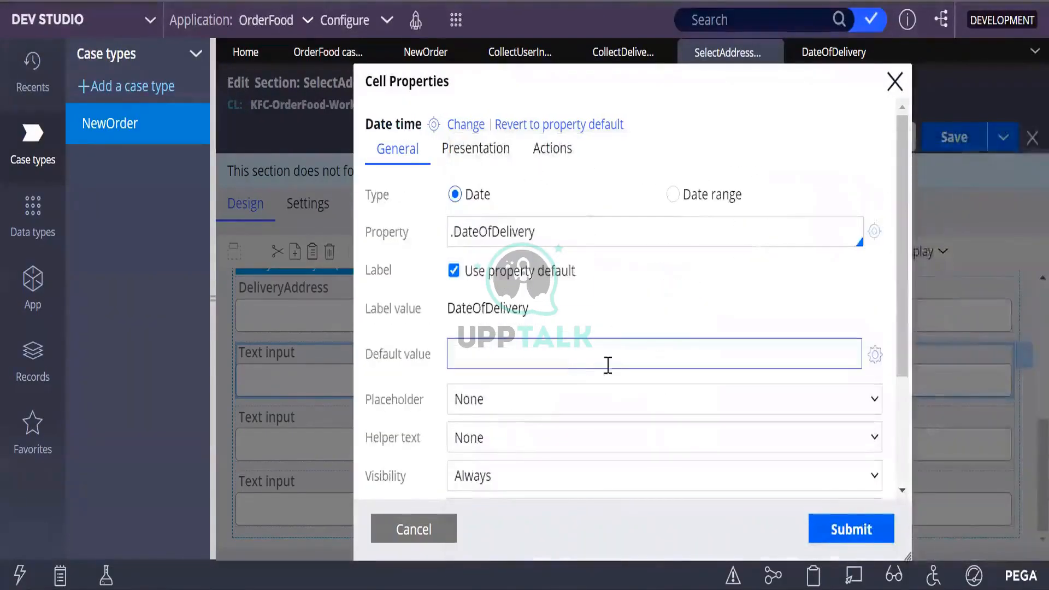
left_click(849, 526)
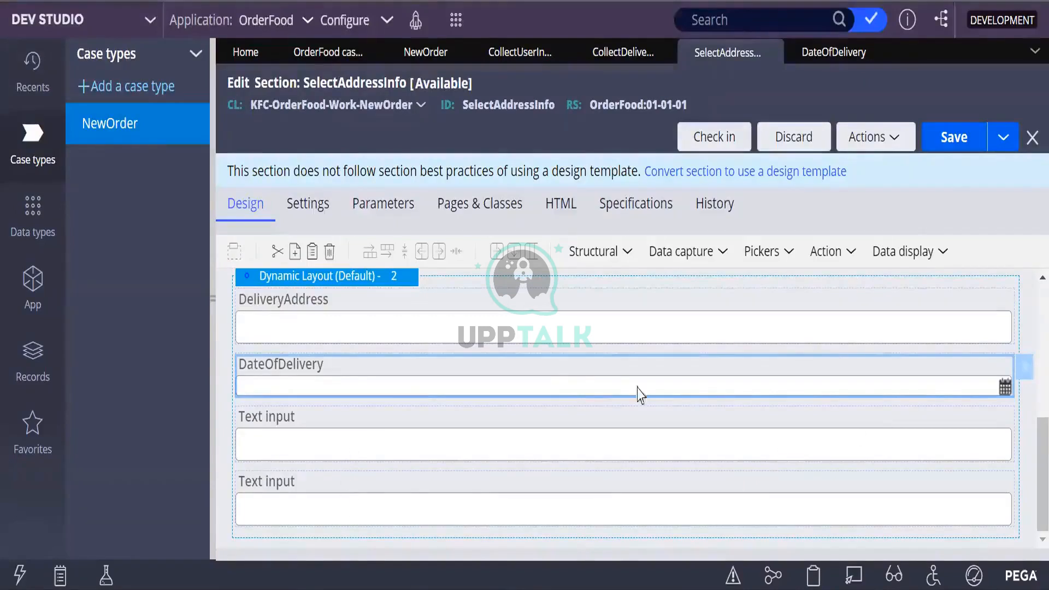
Review the fields of both dynamic layouts and save the SelectAddressInfo section
scroll(551, 372, "up", 3)
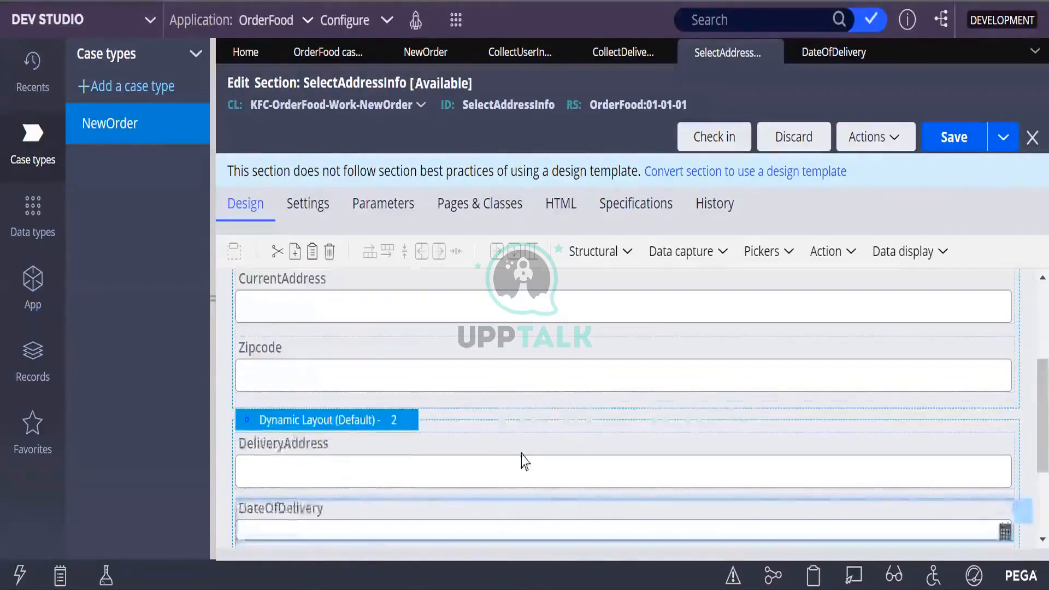
scroll(522, 462, "up", 3)
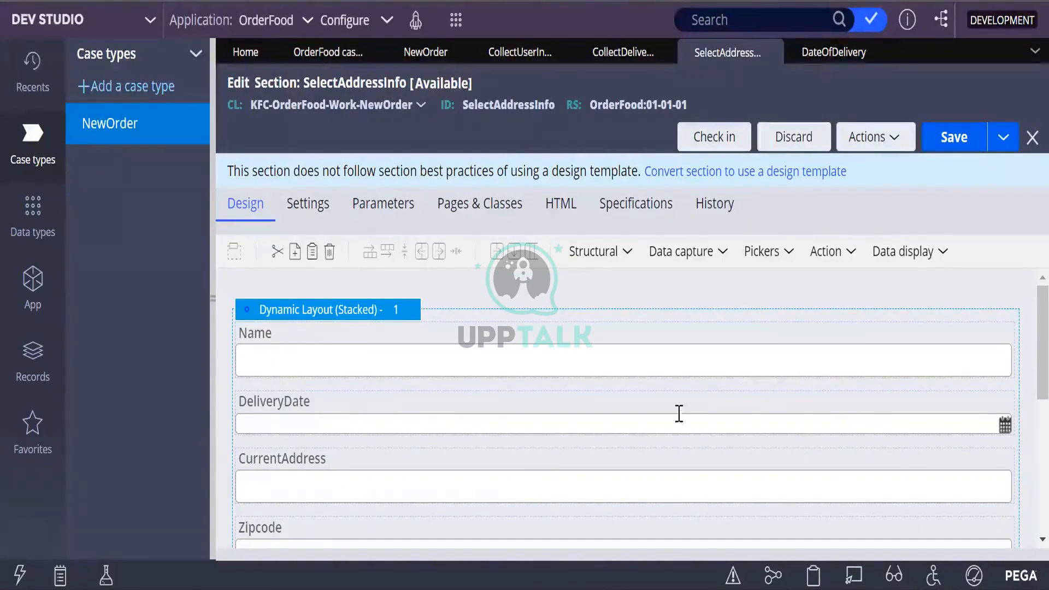
scroll(679, 413, "down", 5)
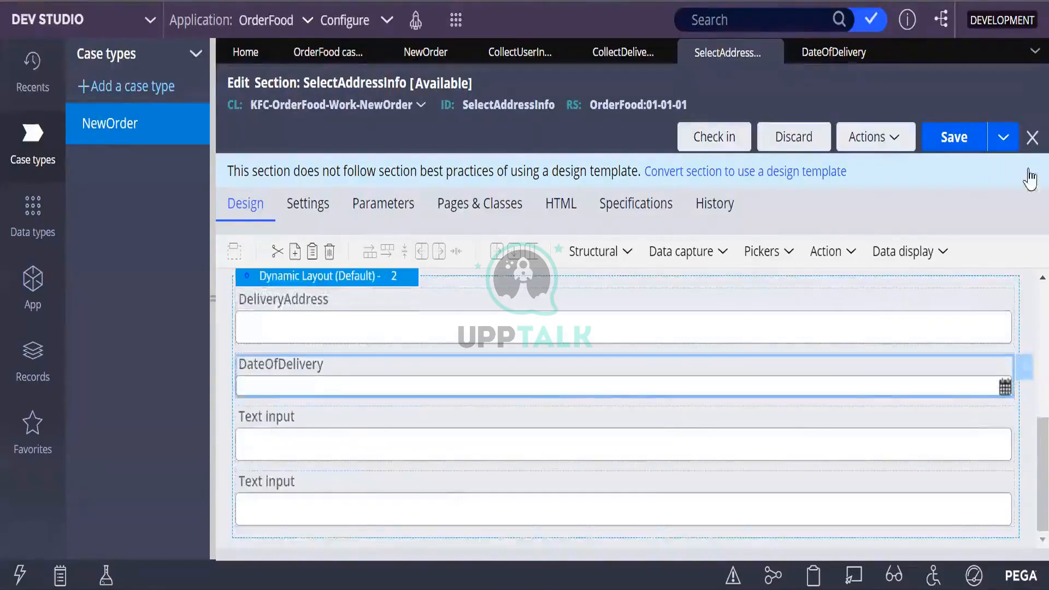
left_click(954, 138)
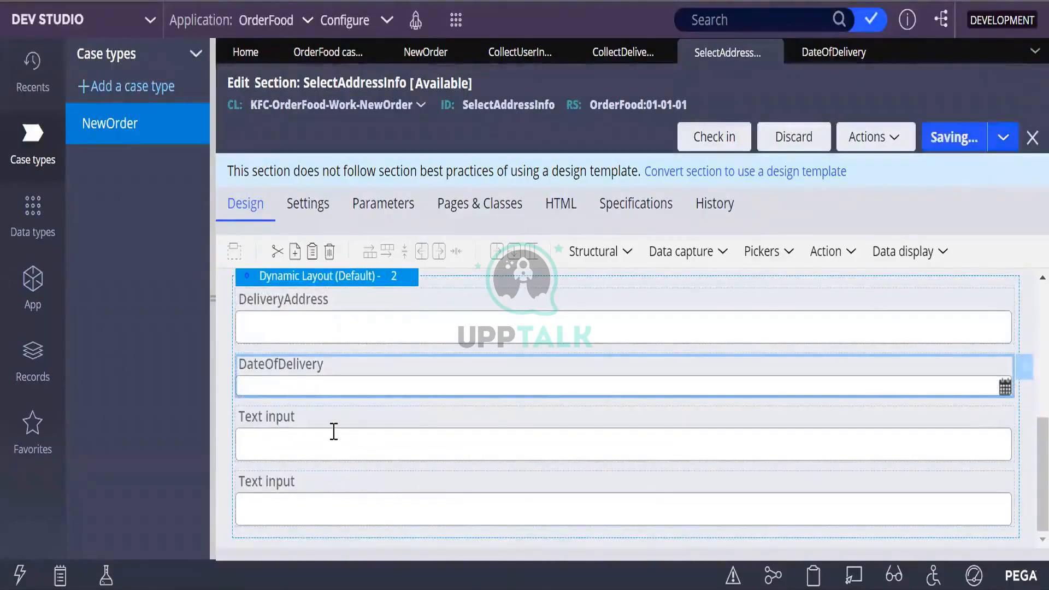
left_click(435, 441)
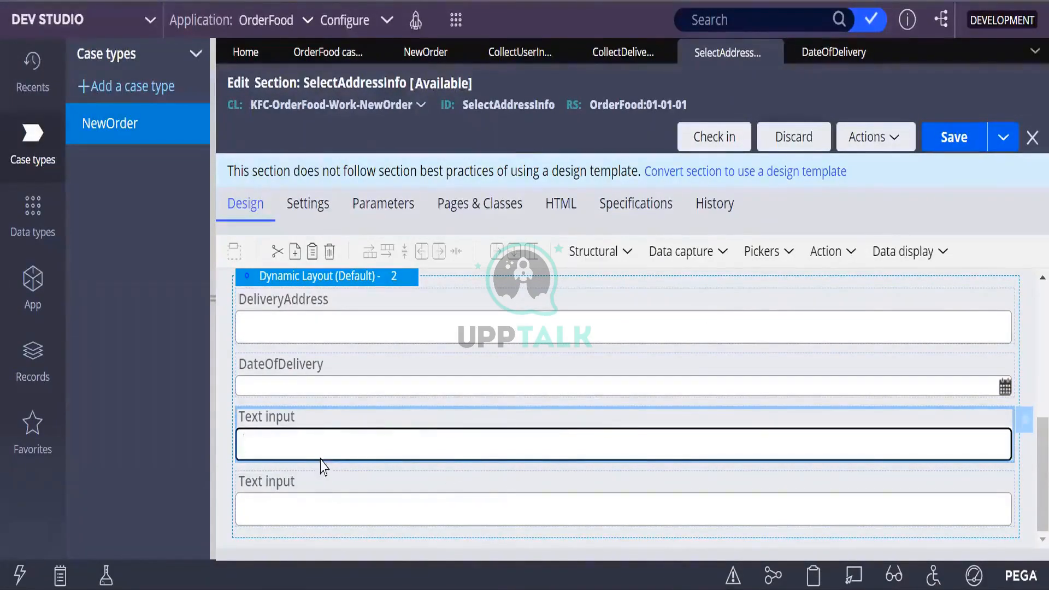
double_click(368, 432)
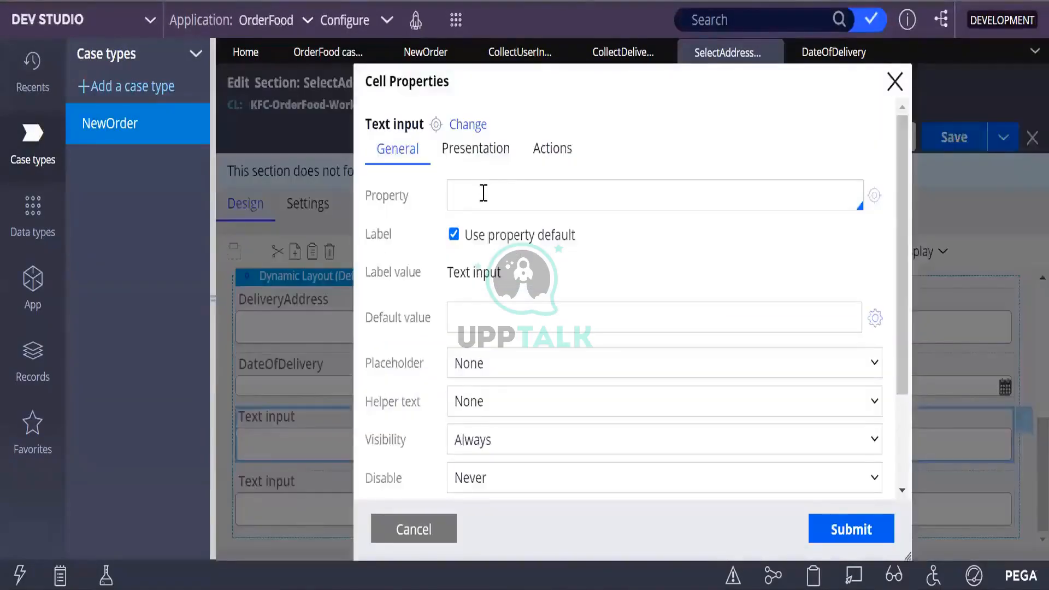
left_click(894, 83)
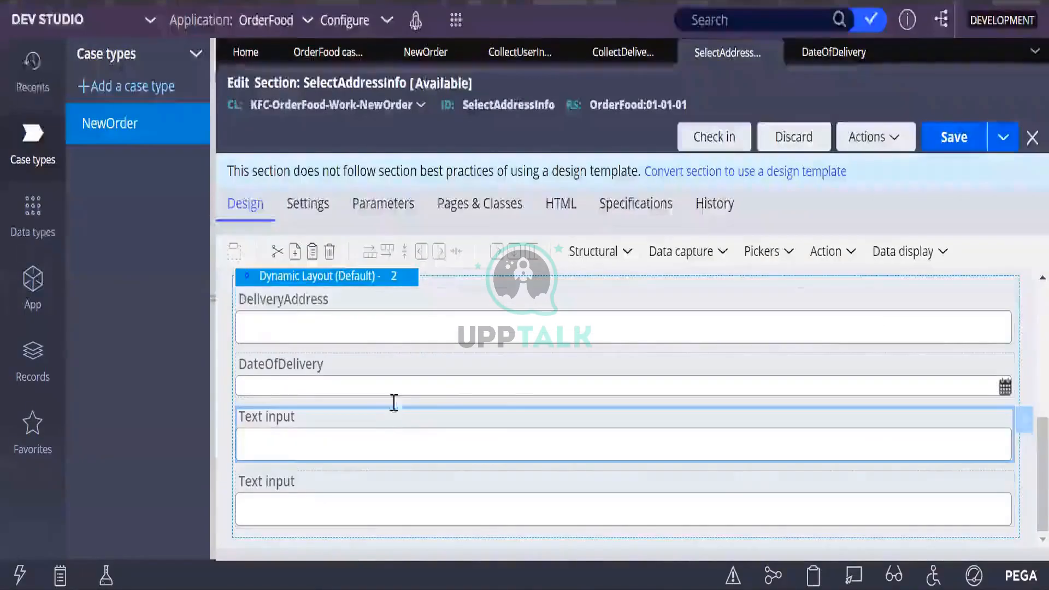
scroll(387, 423, "up", 5)
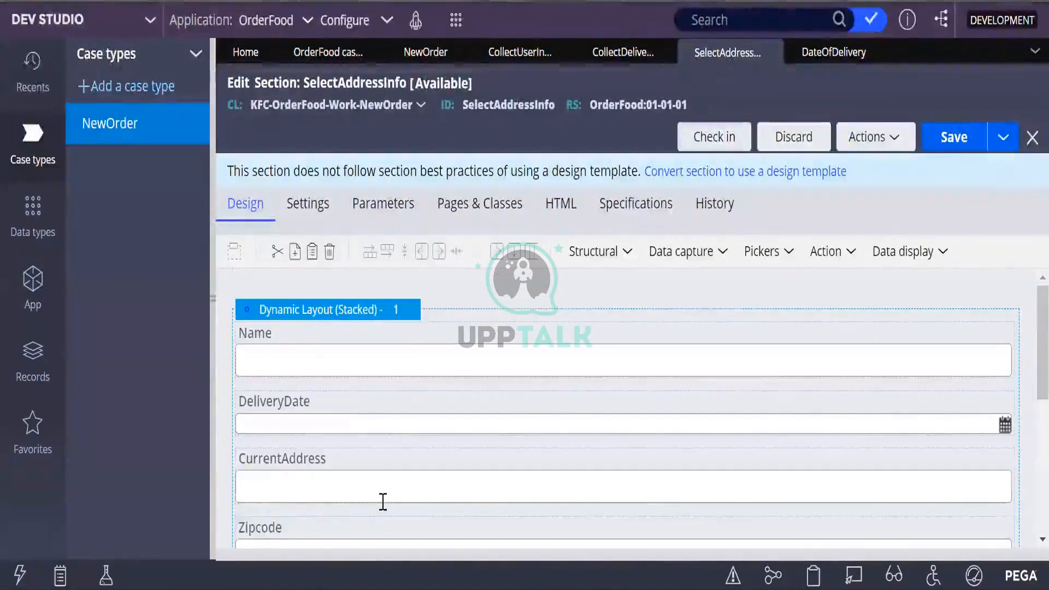
scroll(383, 502, "down", 6)
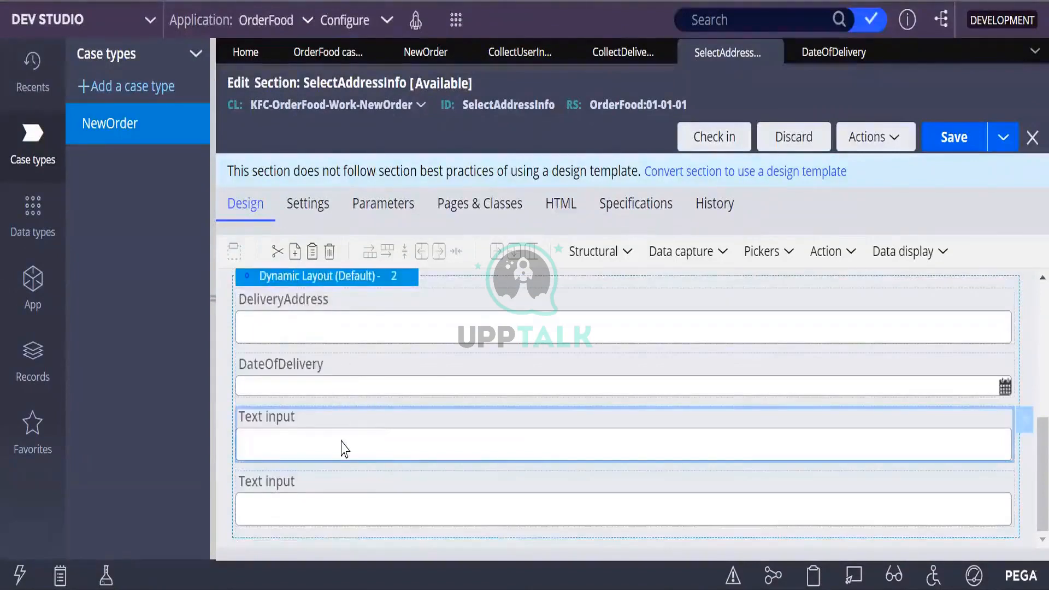
Create and save a CustomerName text property from the third field's property reference, and close the DateOfDelivery rule
double_click(407, 431)
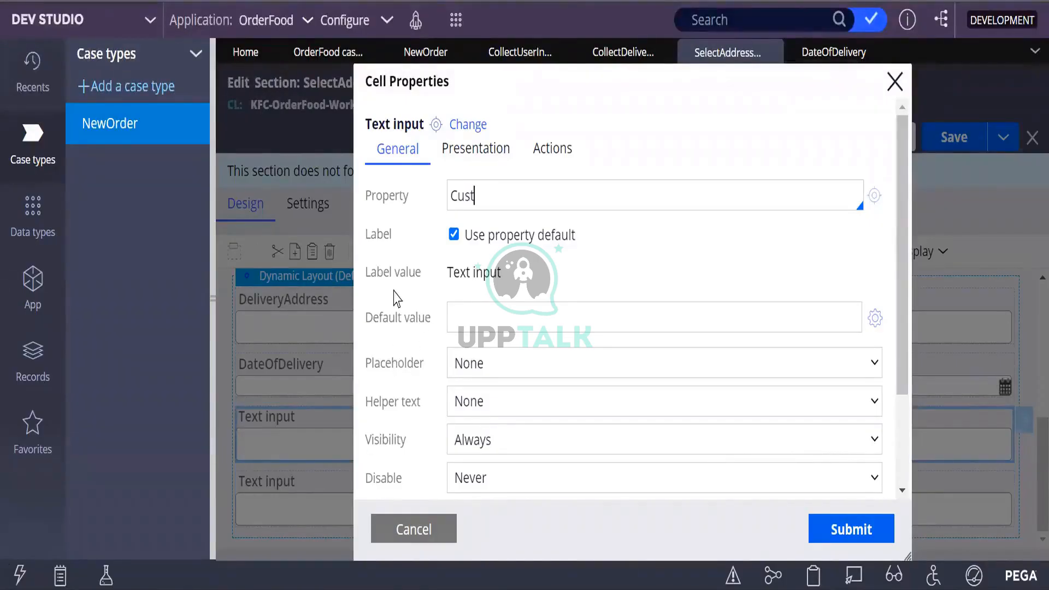
type("ame")
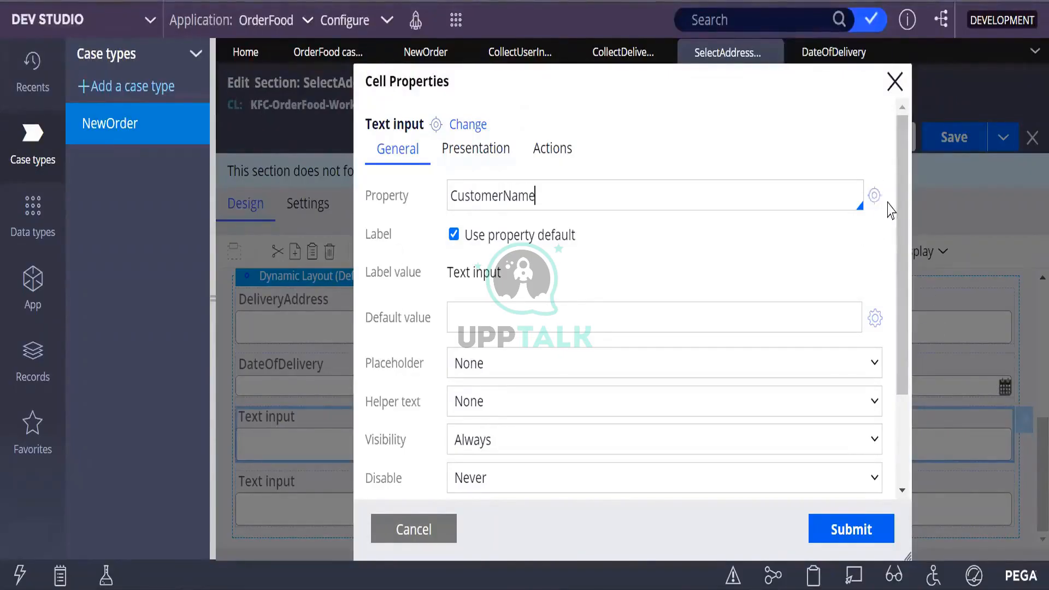
left_click(874, 196)
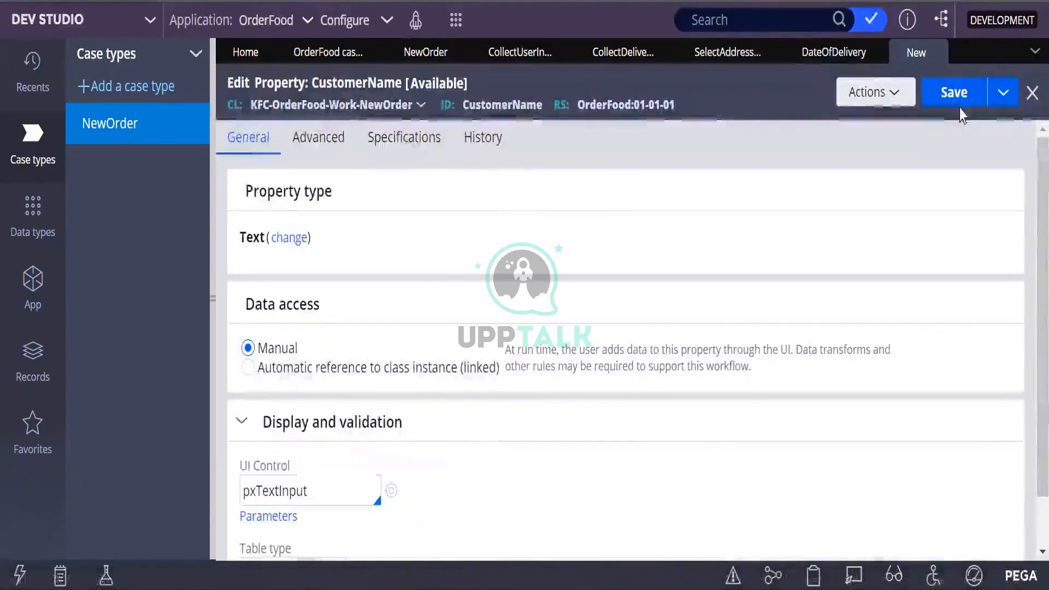
left_click(956, 94)
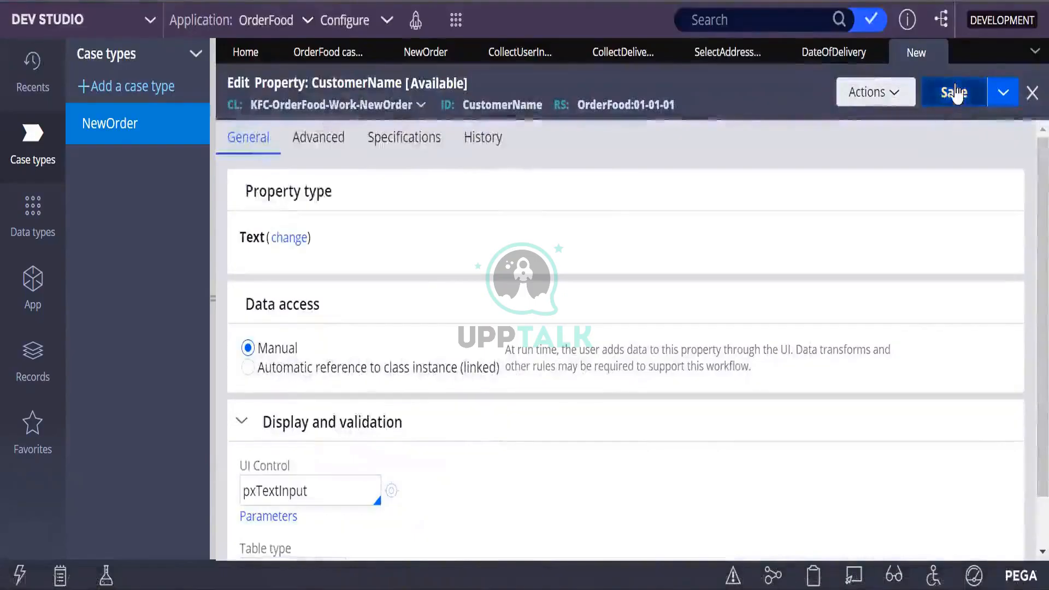
left_click(877, 53)
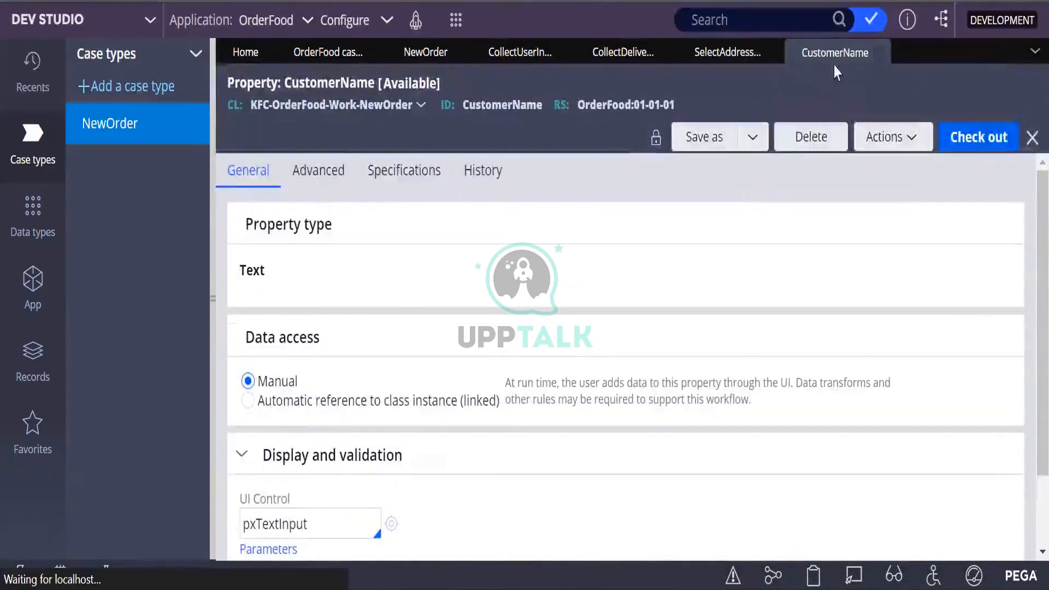
Bind the third field of the second layout to .CustomerName, submit its cell properties and save the section
left_click(730, 52)
left_click(450, 195)
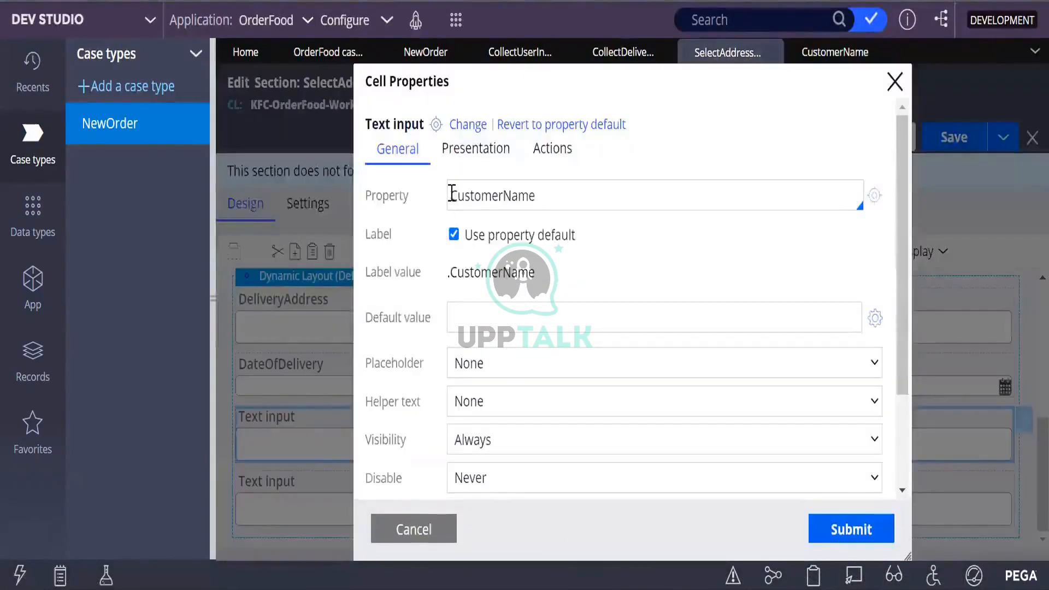
key("Down")
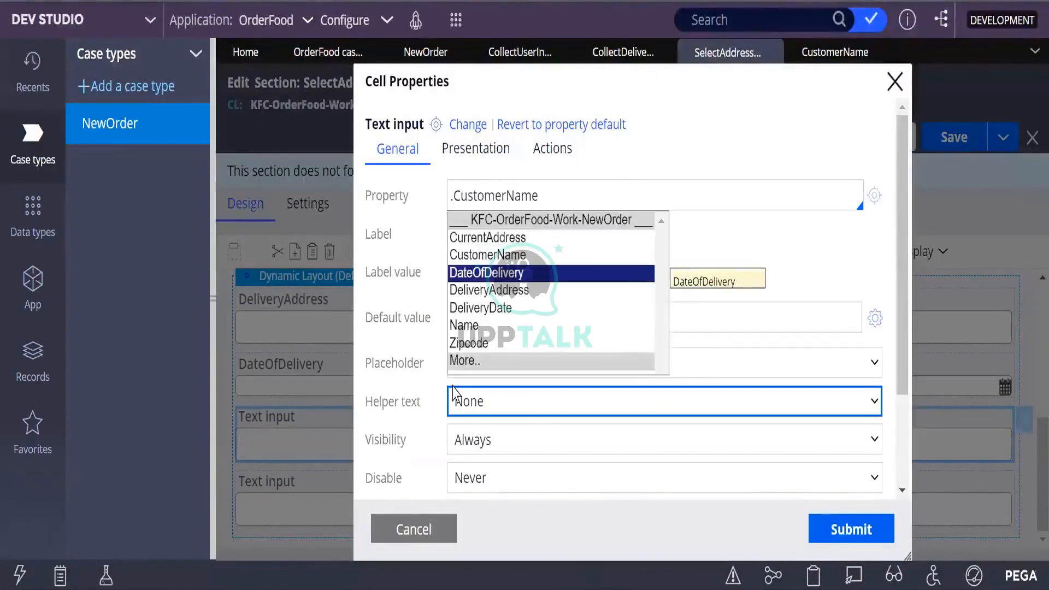
left_click(500, 256)
left_click(844, 542)
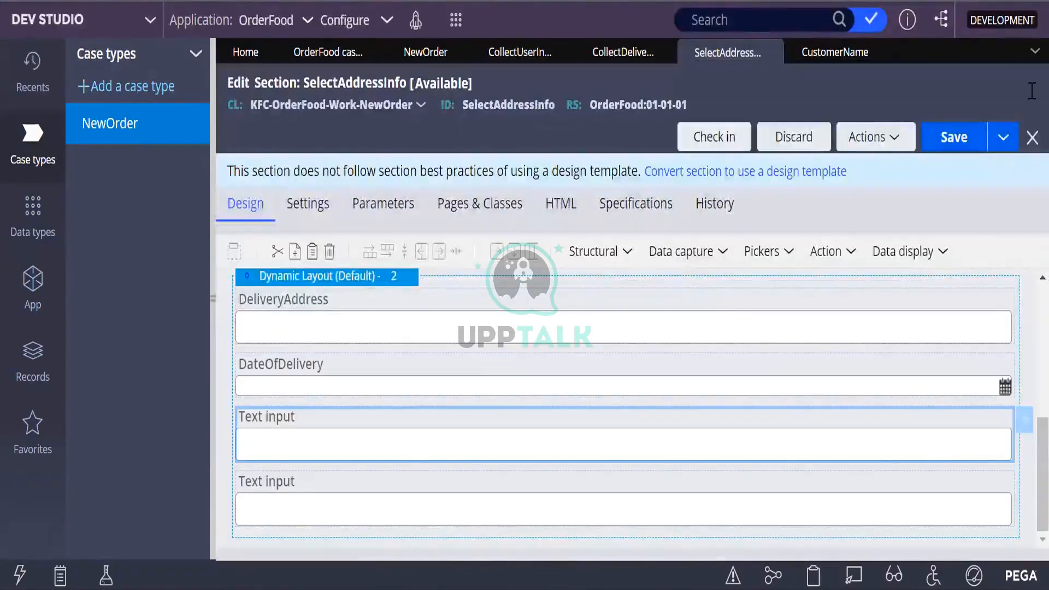
left_click(958, 135)
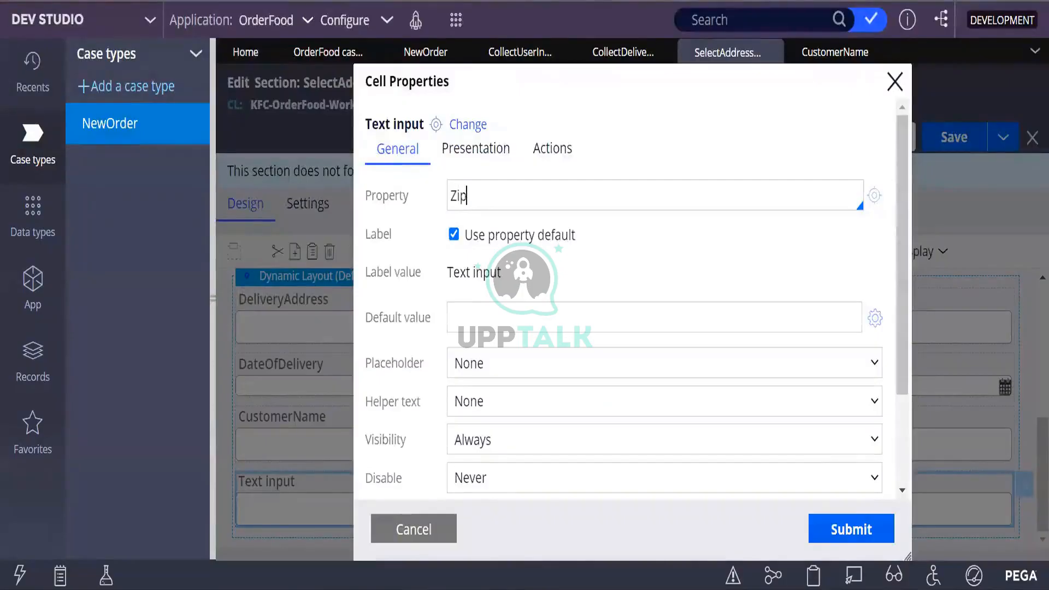
Enter Zipcode as the property of the second layout's last text input and open the Zipcode property rule to review its settings
type("code")
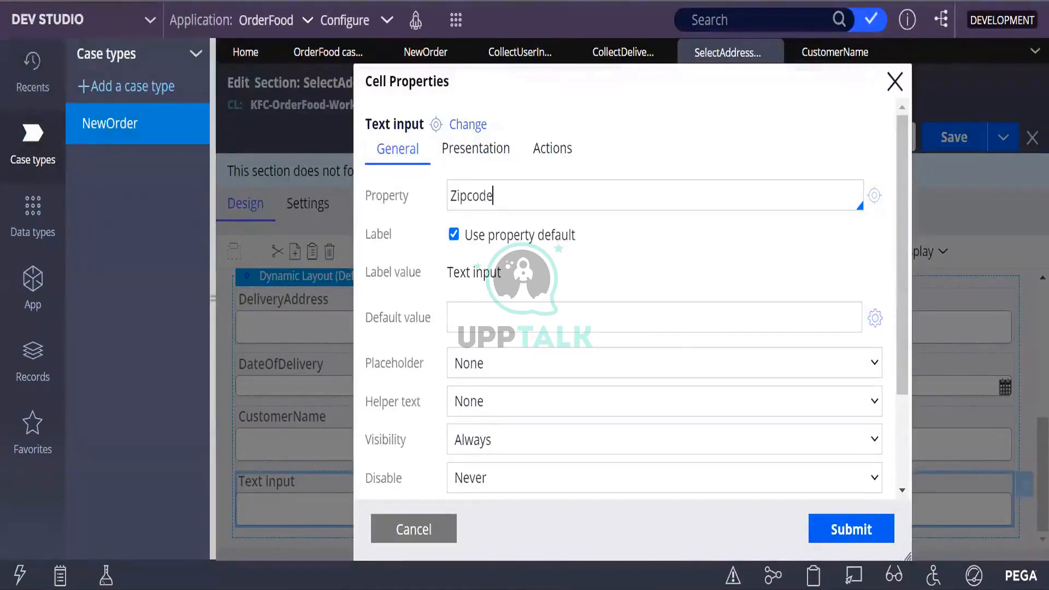
left_click(874, 195)
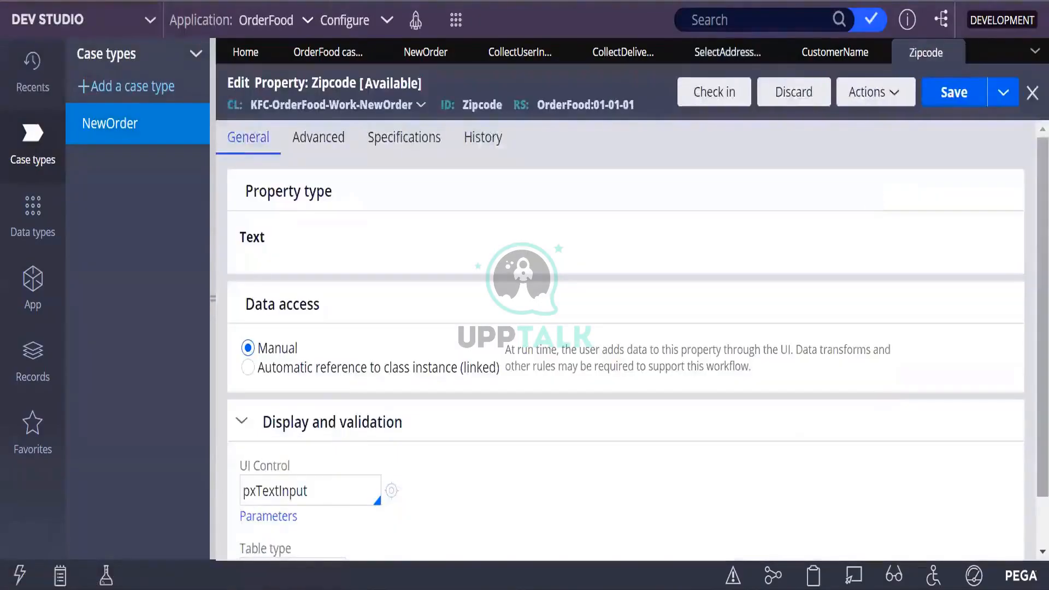
scroll(508, 306, "down", 1)
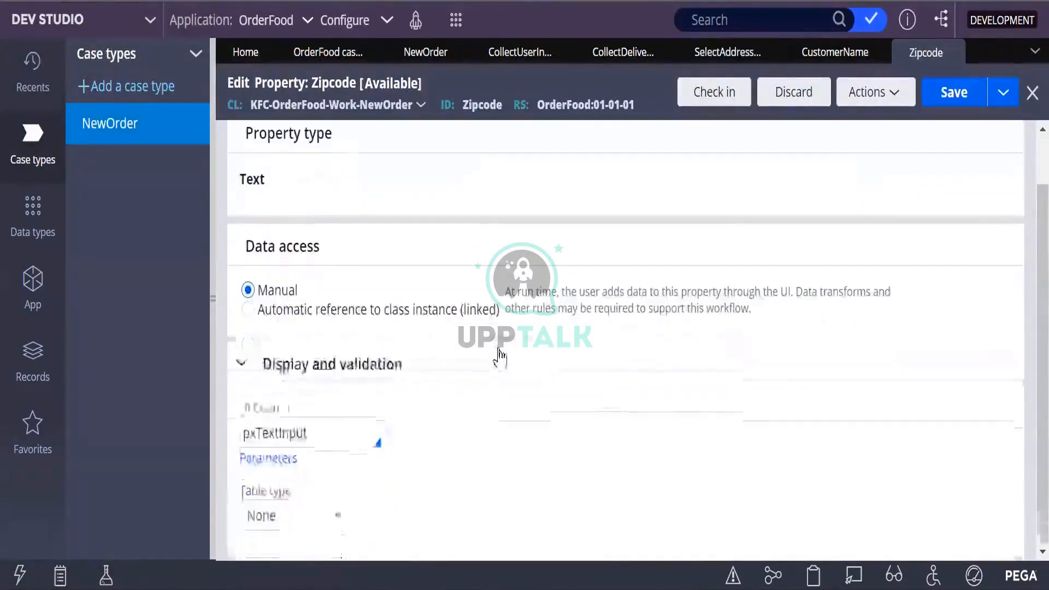
scroll(481, 345, "up", 1)
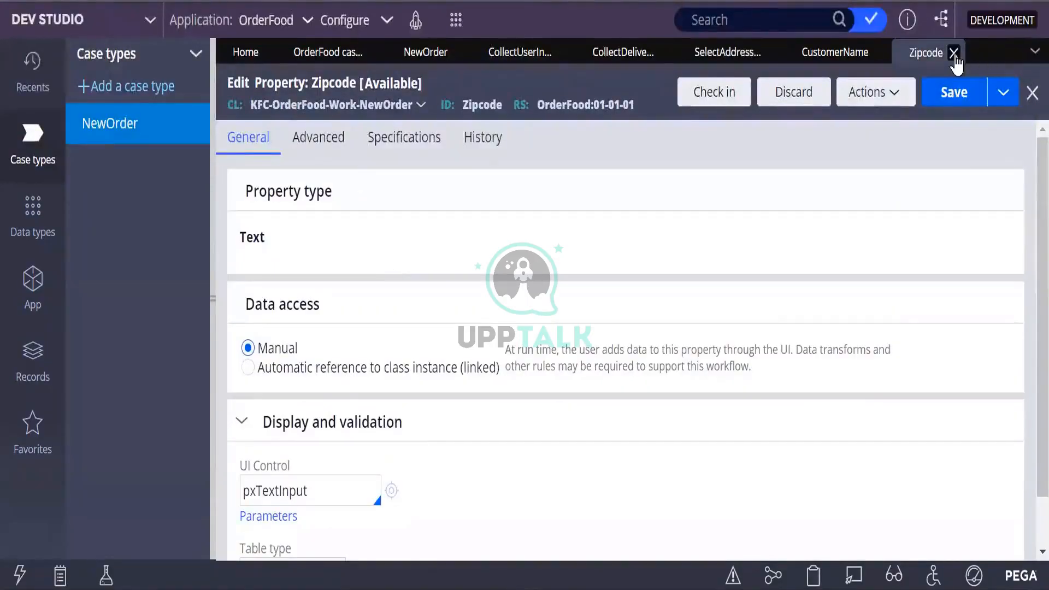
Close the Zipcode rule, enter CurrentZipcode as the last text input's property, and create and save the CurrentZipcode text property
left_click(955, 53)
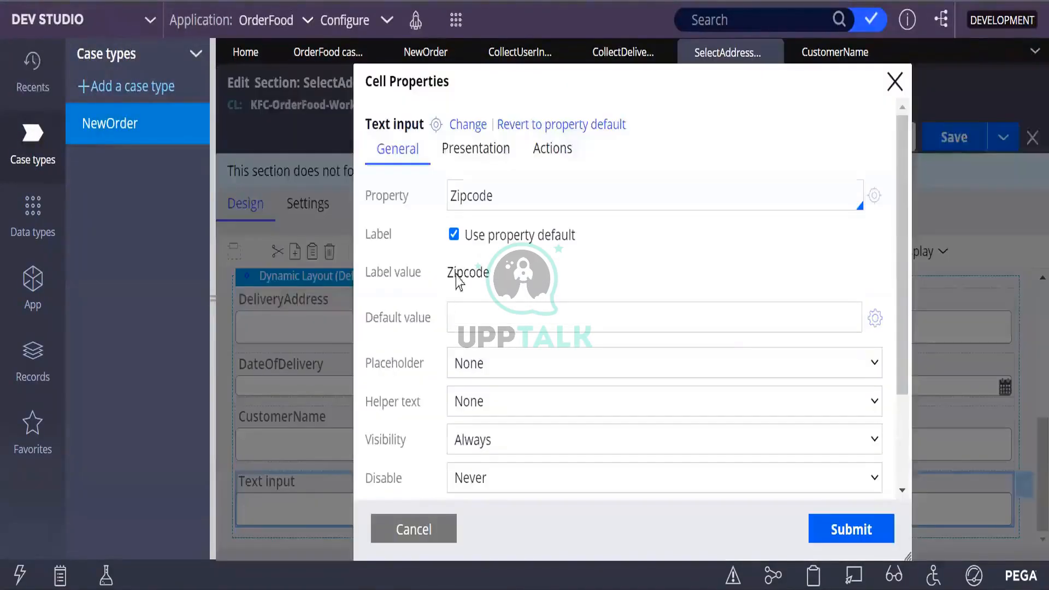
left_click(450, 196)
type("Current")
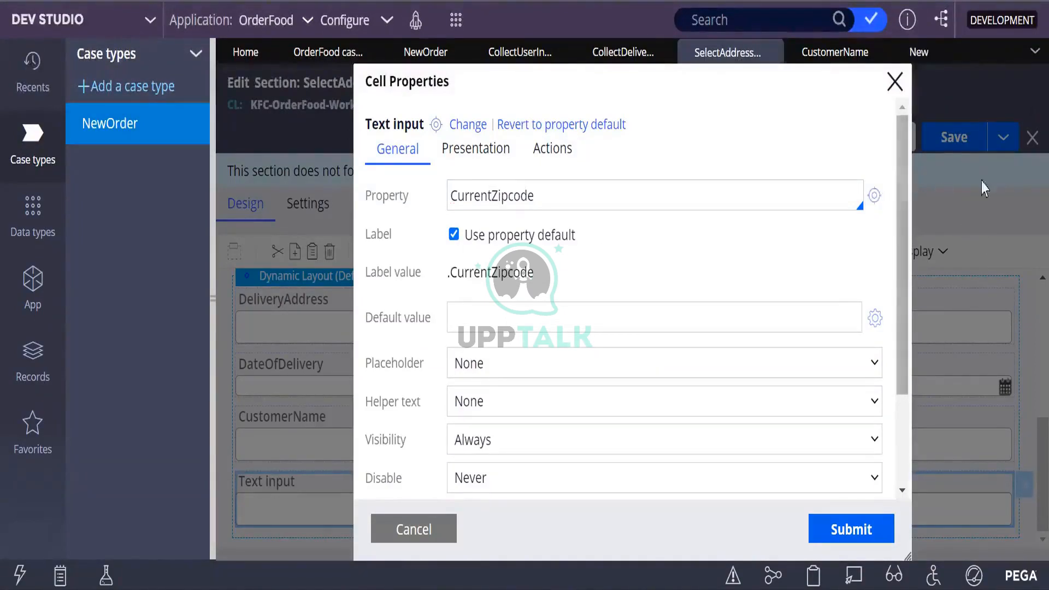
left_click(919, 52)
left_click(936, 86)
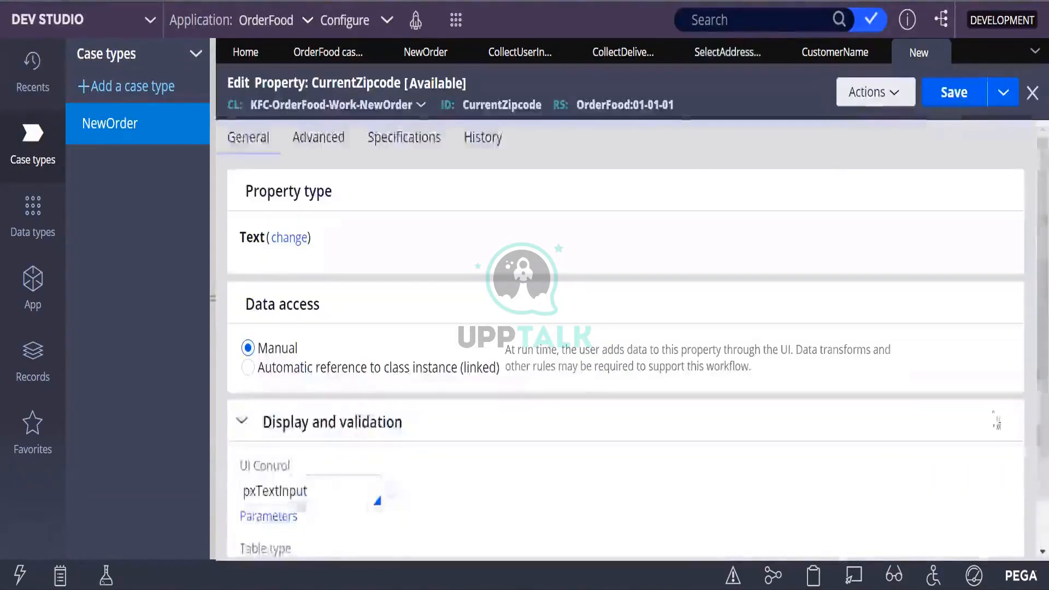
left_click(954, 93)
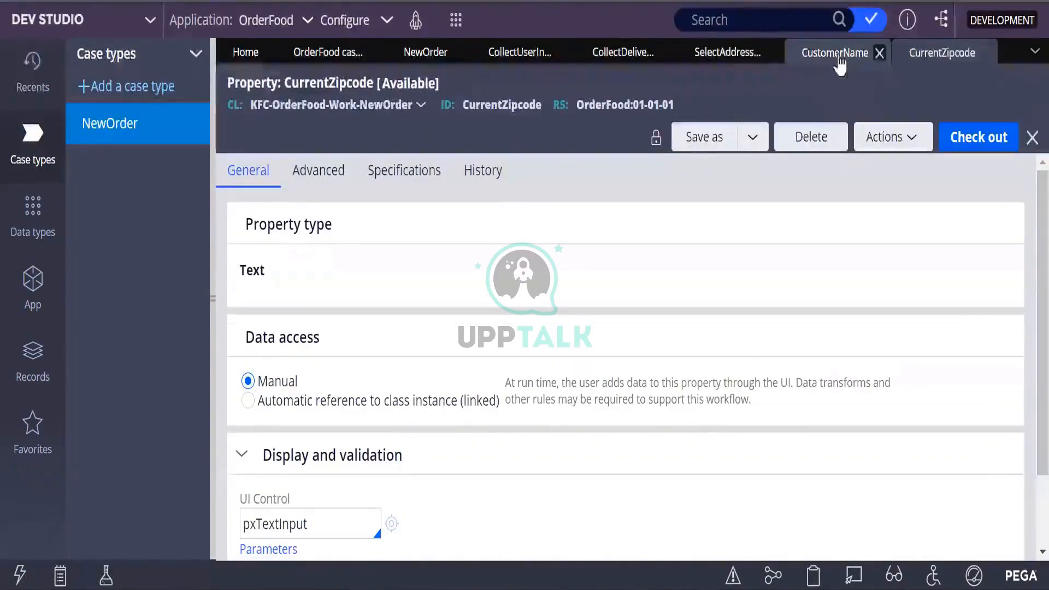
Bind the second layout's last text input to .CurrentZipcode, submit its cell properties and save the SelectAddressInfo section
left_click(727, 54)
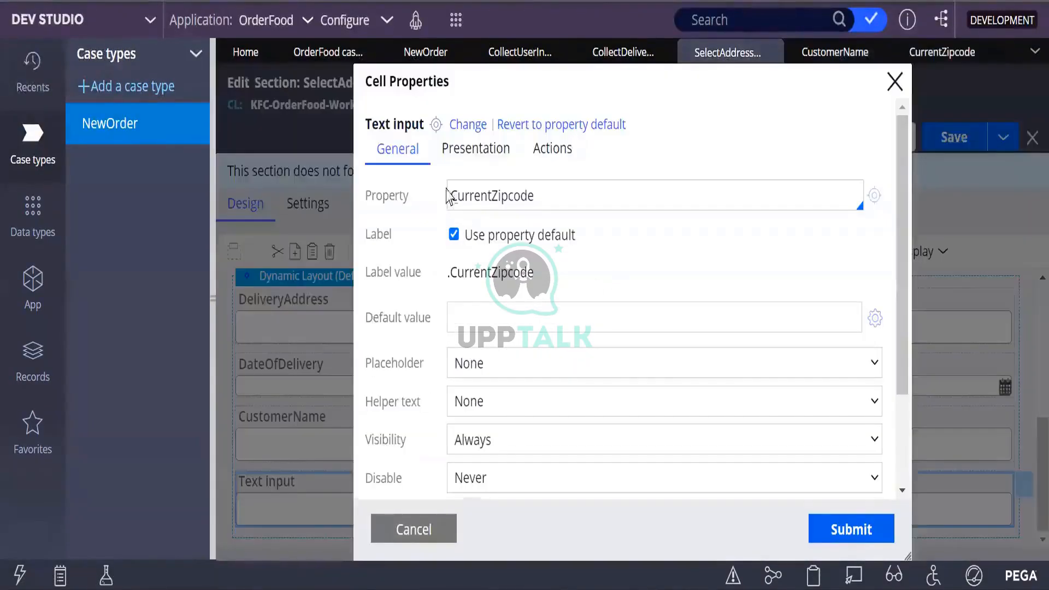
left_click(451, 208)
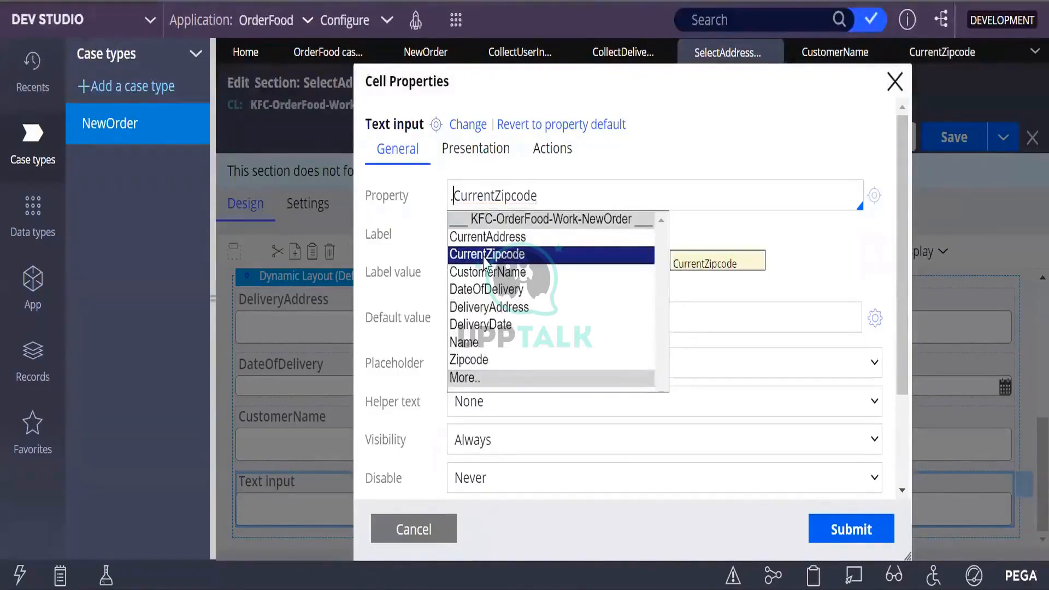
left_click(485, 257)
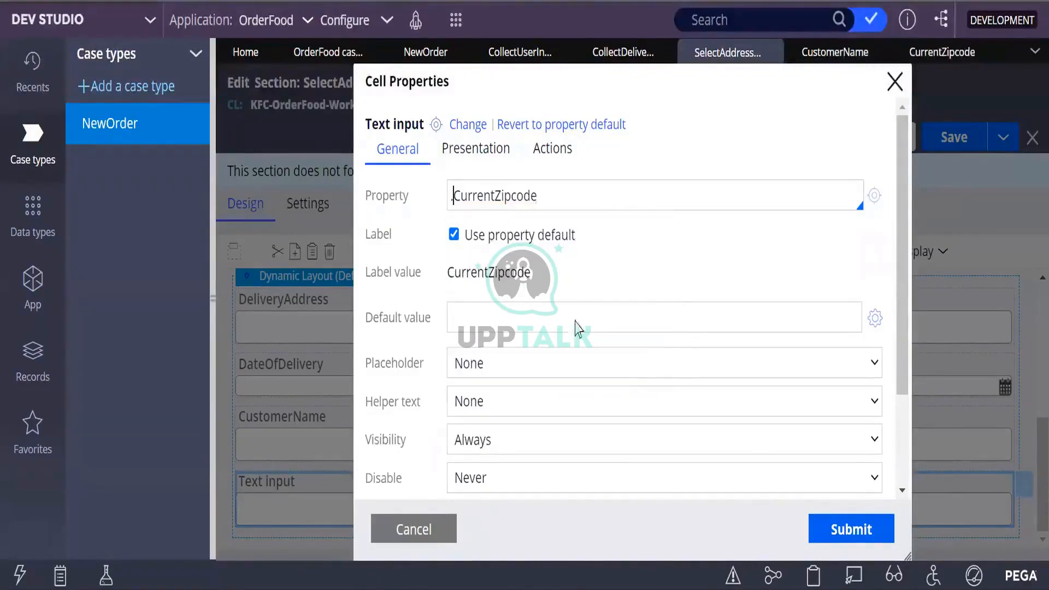
left_click(824, 538)
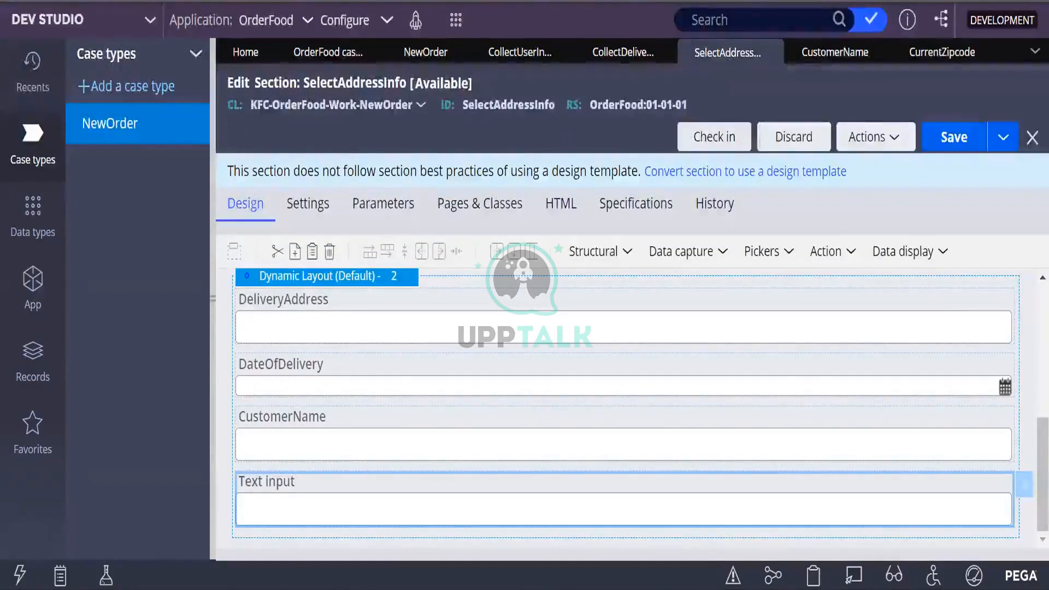
left_click(954, 137)
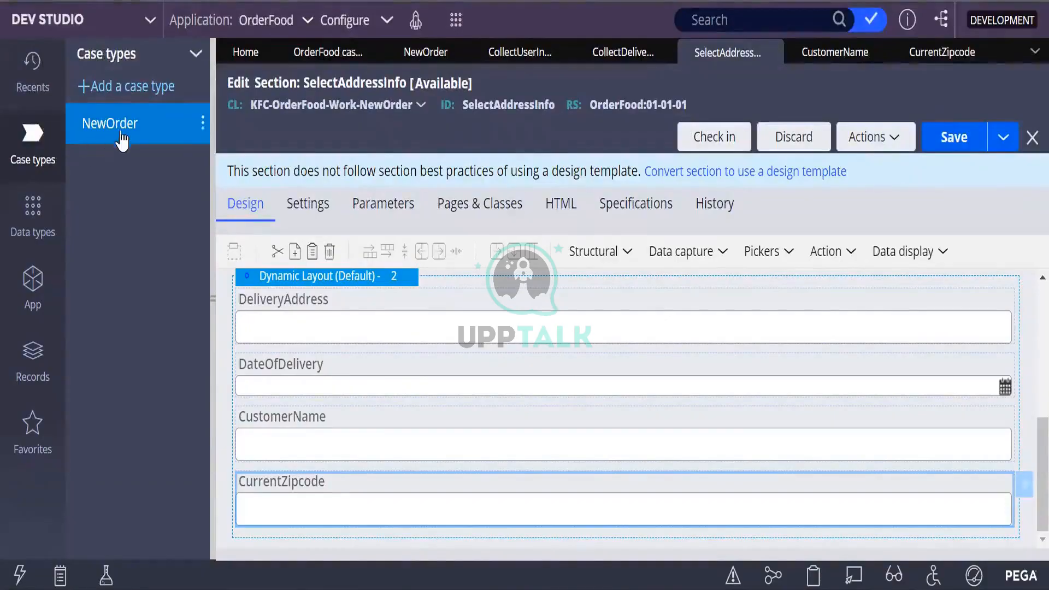
Launch the OrderFood portal and create a NewOrder case
left_click(123, 137)
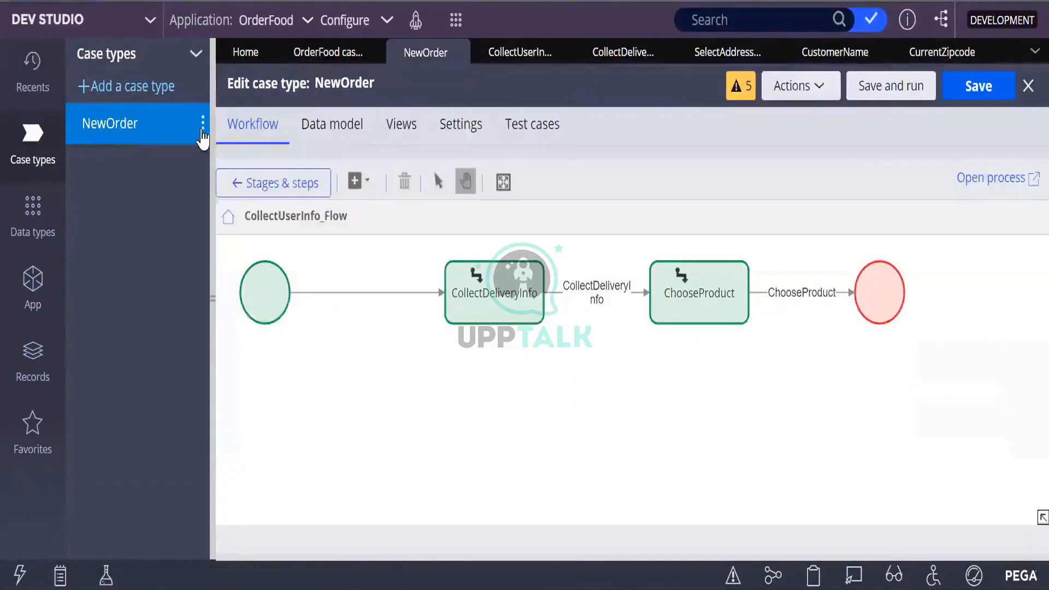
left_click(203, 124)
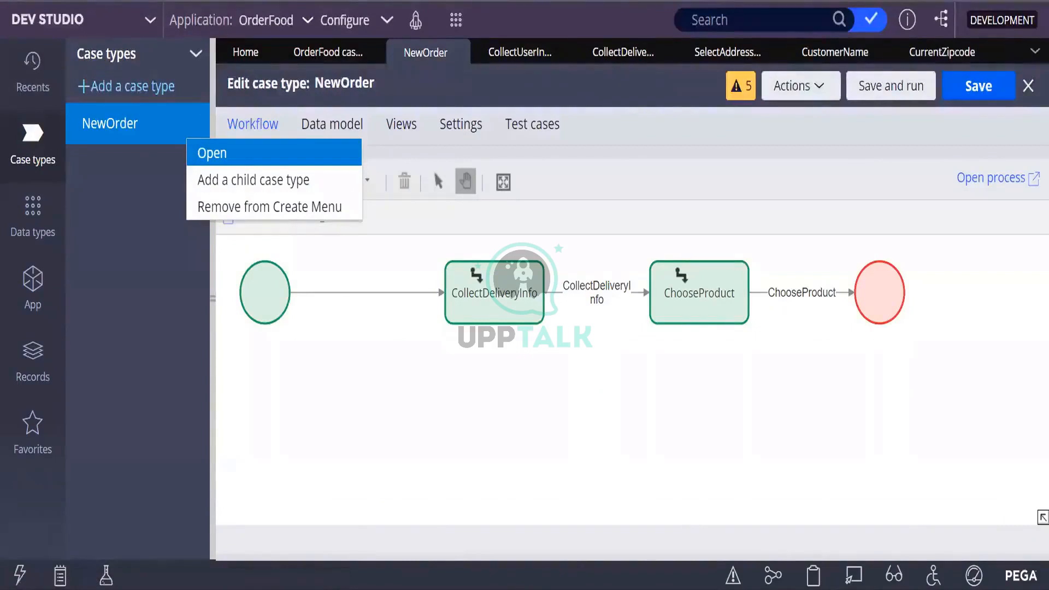
key("Down")
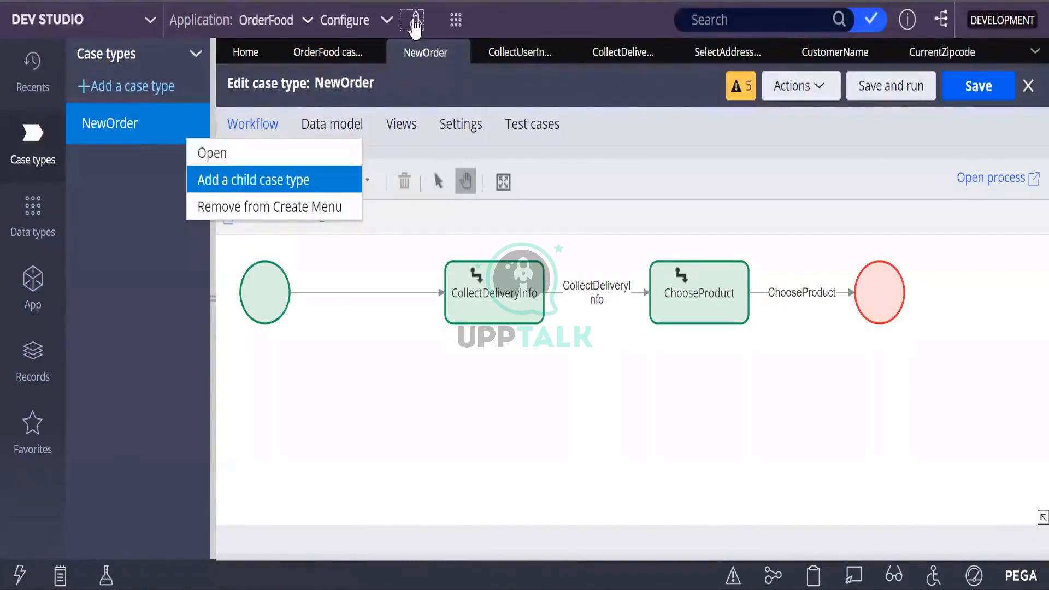
left_click(414, 21)
left_click(440, 42)
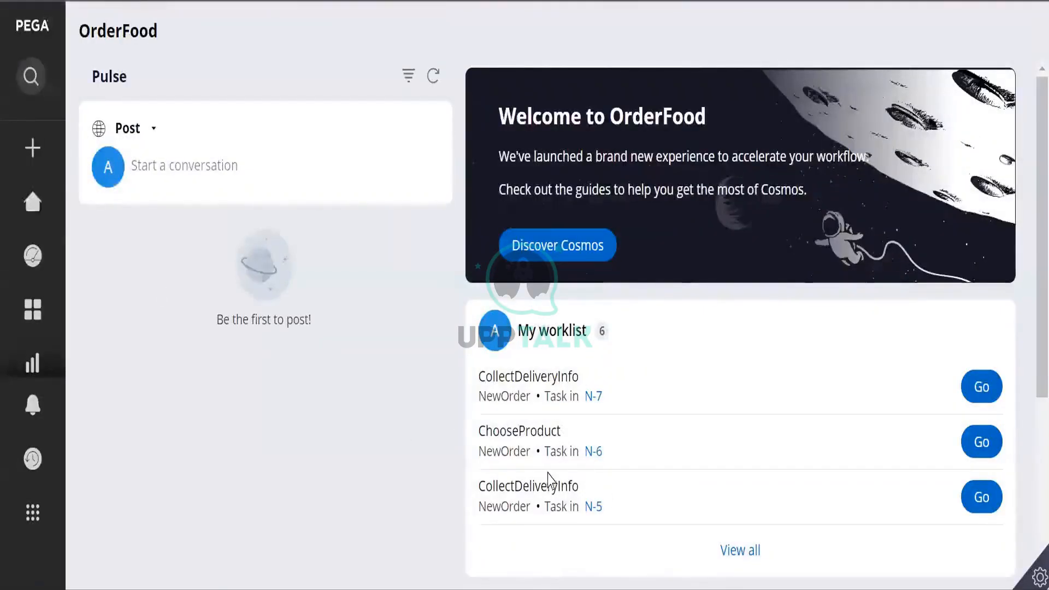
mouse_move(47, 162)
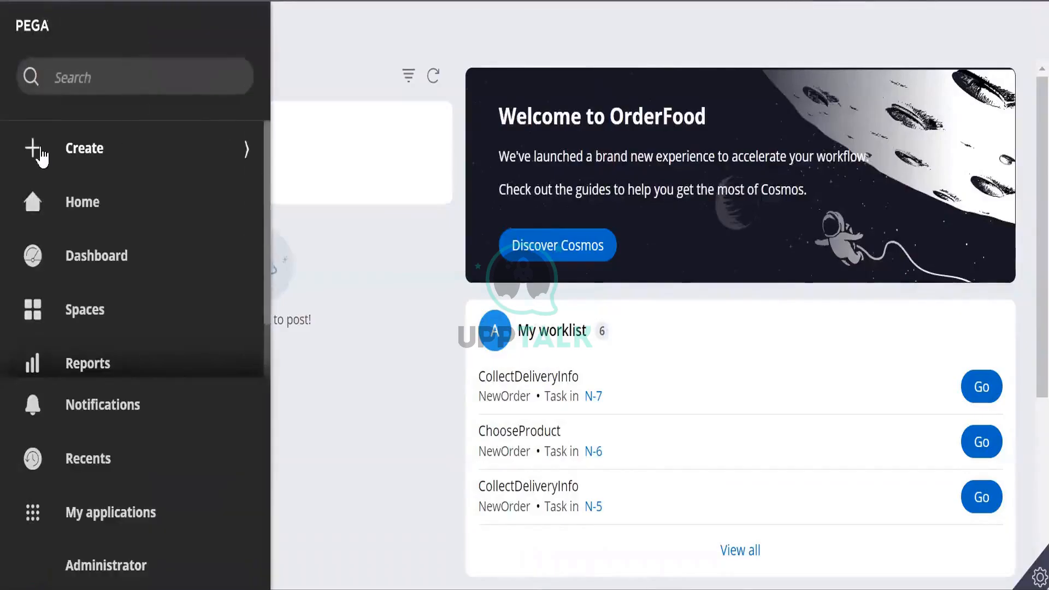
left_click(251, 153)
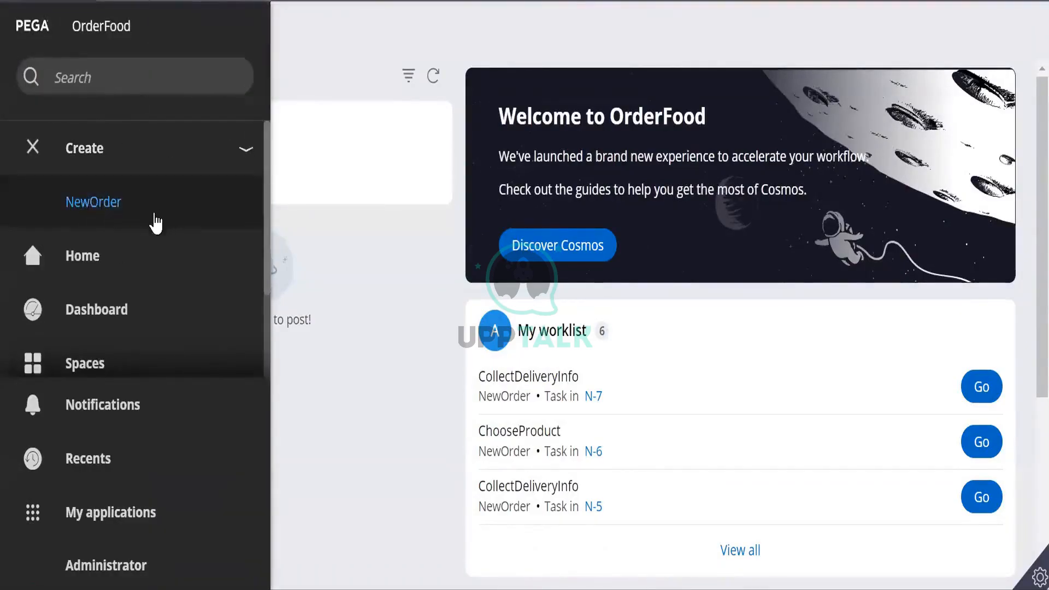
left_click(102, 204)
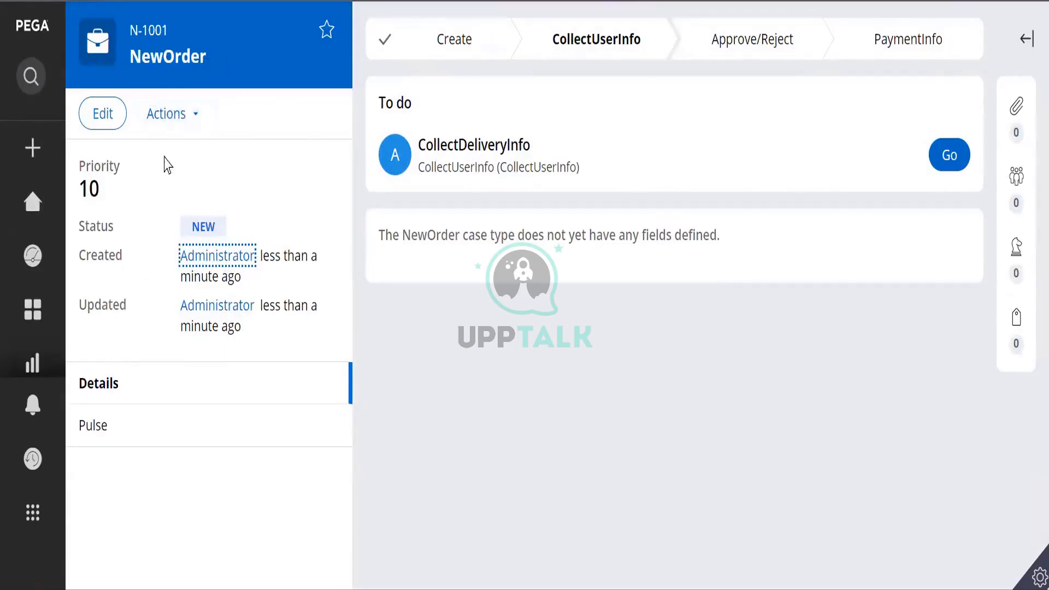
Open the new case's CollectDeliveryInfo task and review how the fields of both layouts are arranged in the form
left_click(951, 157)
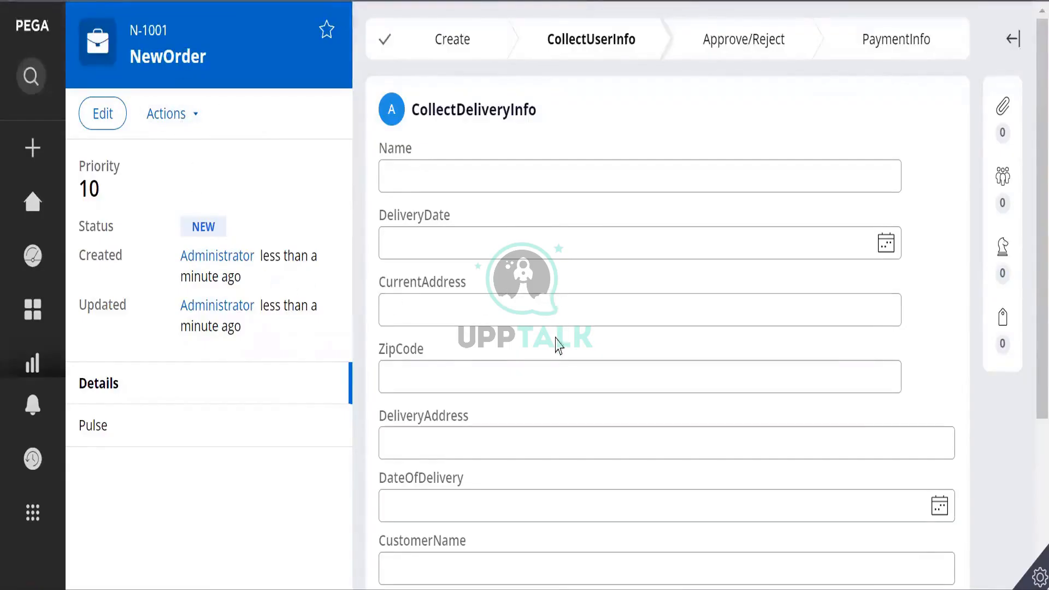
scroll(558, 344, "down", 4)
scroll(546, 347, "up", 3)
scroll(546, 349, "down", 2)
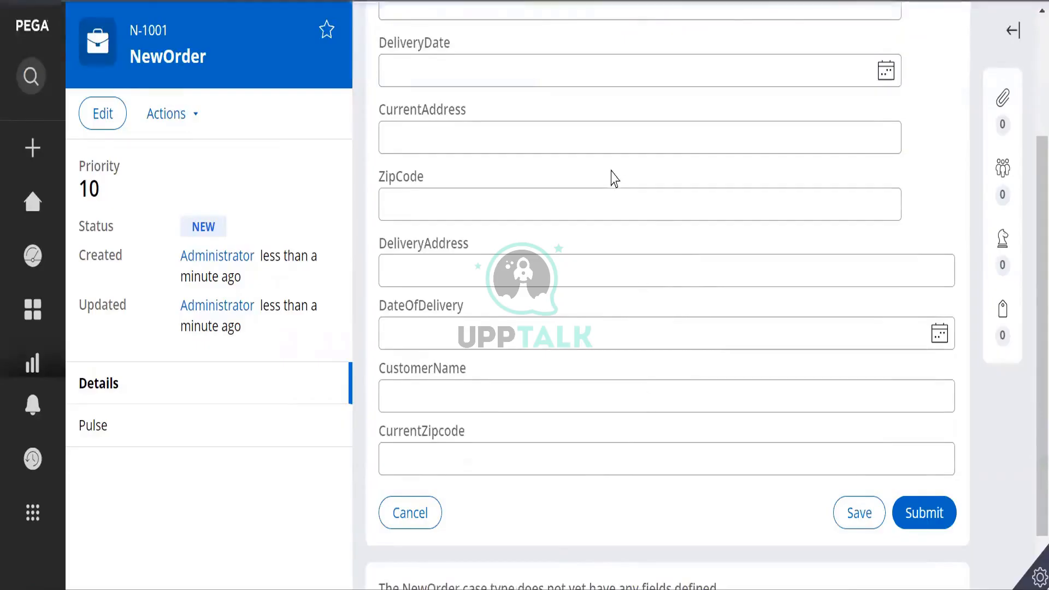
scroll(667, 387, "up", 3)
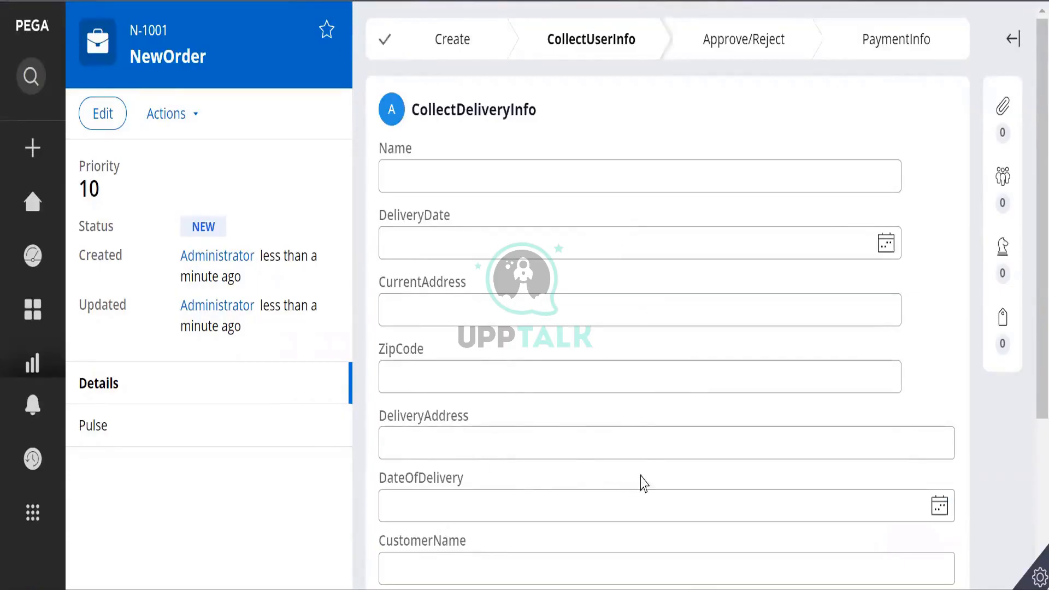
scroll(644, 483, "down", 3)
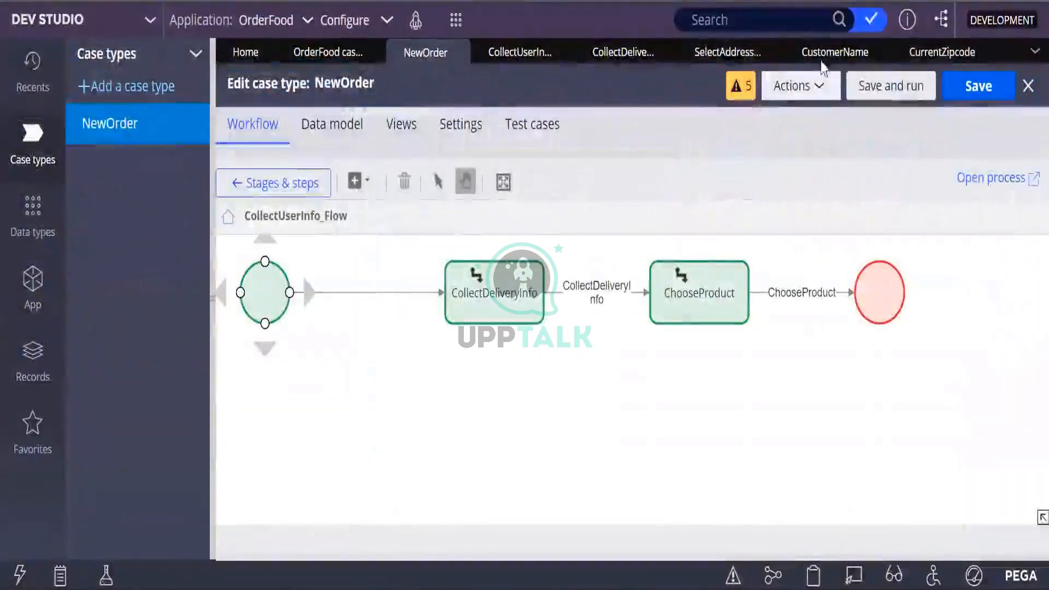
Return to the SelectAddressInfo section in Dev Studio and add a Label control below the Zipcode field in the first dynamic layout
left_click(740, 59)
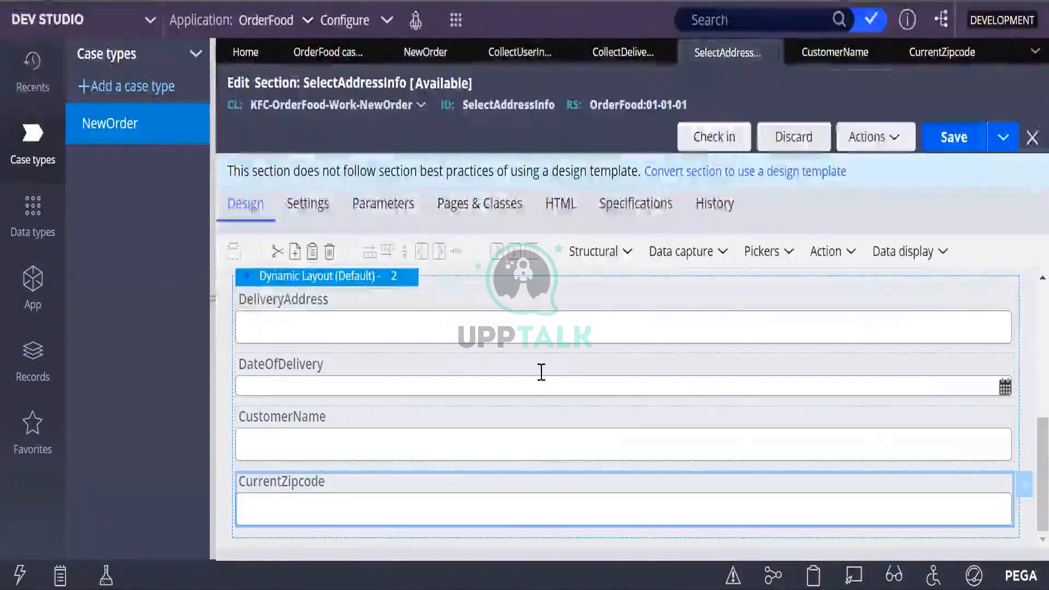
scroll(541, 370, "up", 5)
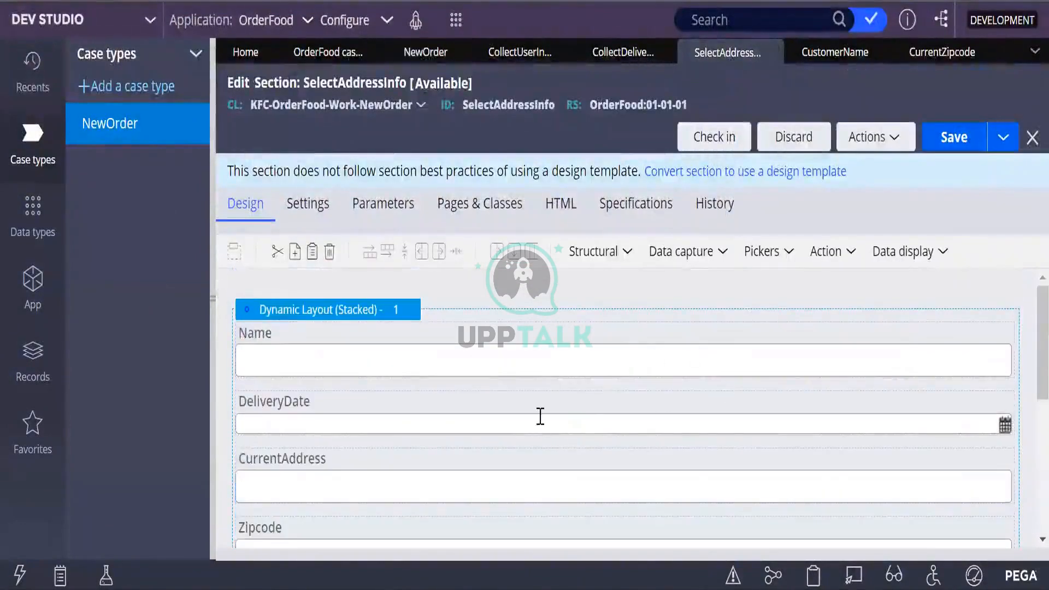
left_click(852, 258)
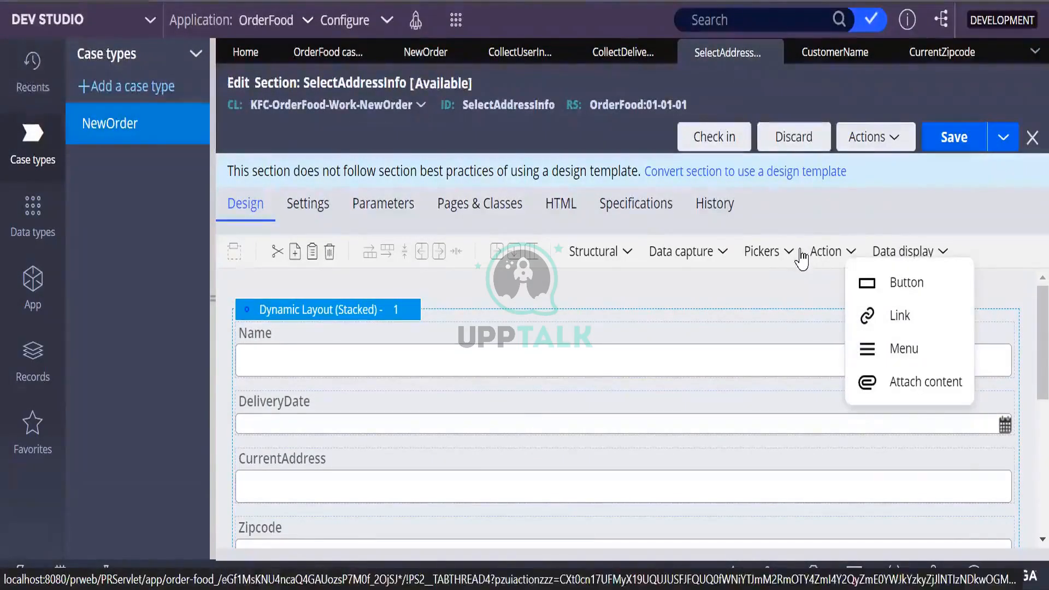
left_click(875, 253)
left_click(947, 257)
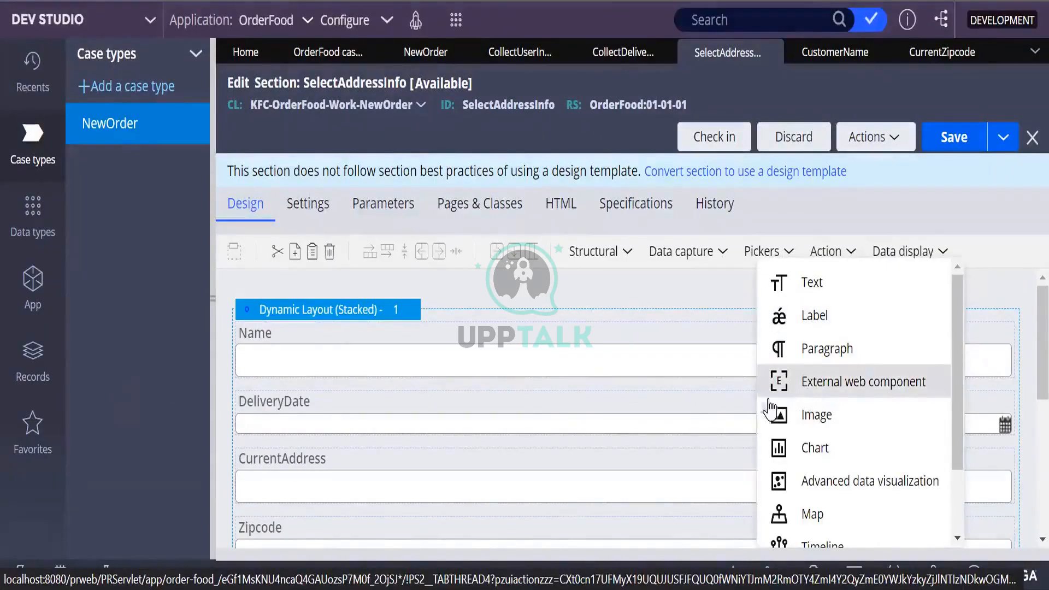
scroll(616, 417, "down", 3)
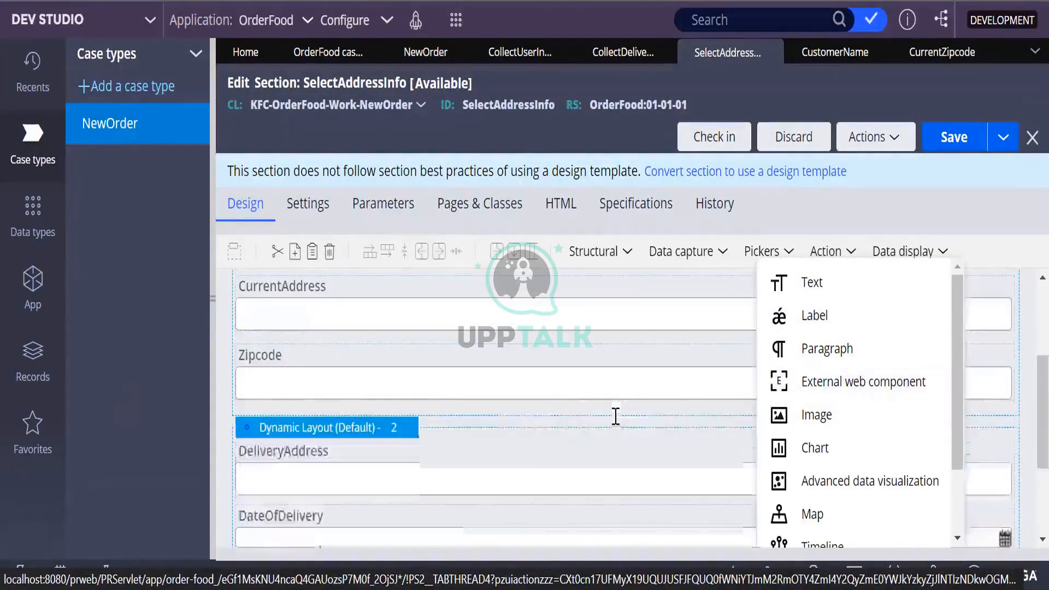
left_click_drag(838, 326, 438, 422)
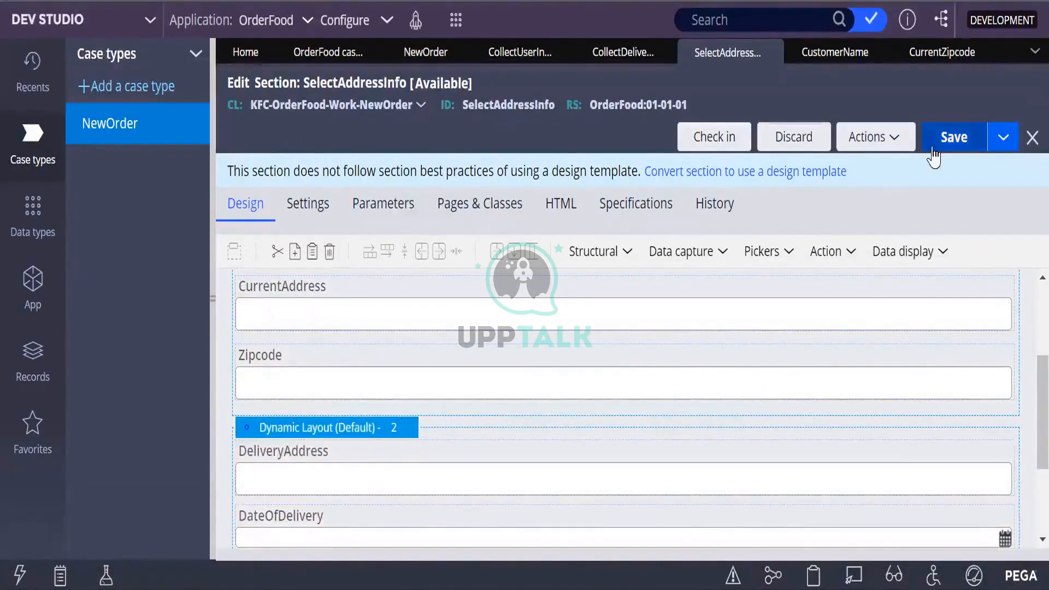
left_click(883, 136)
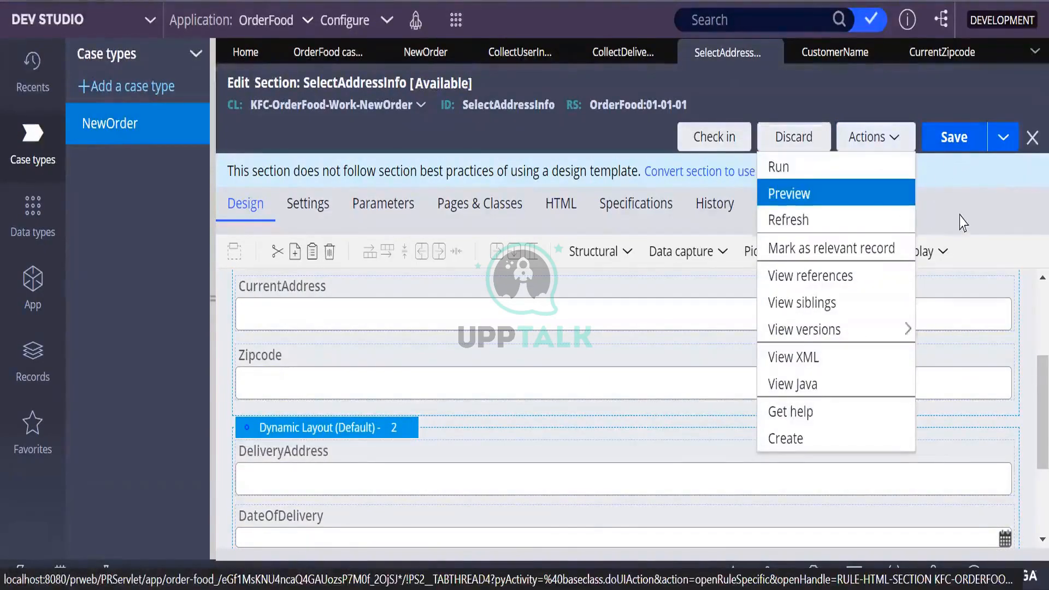
left_click(943, 253)
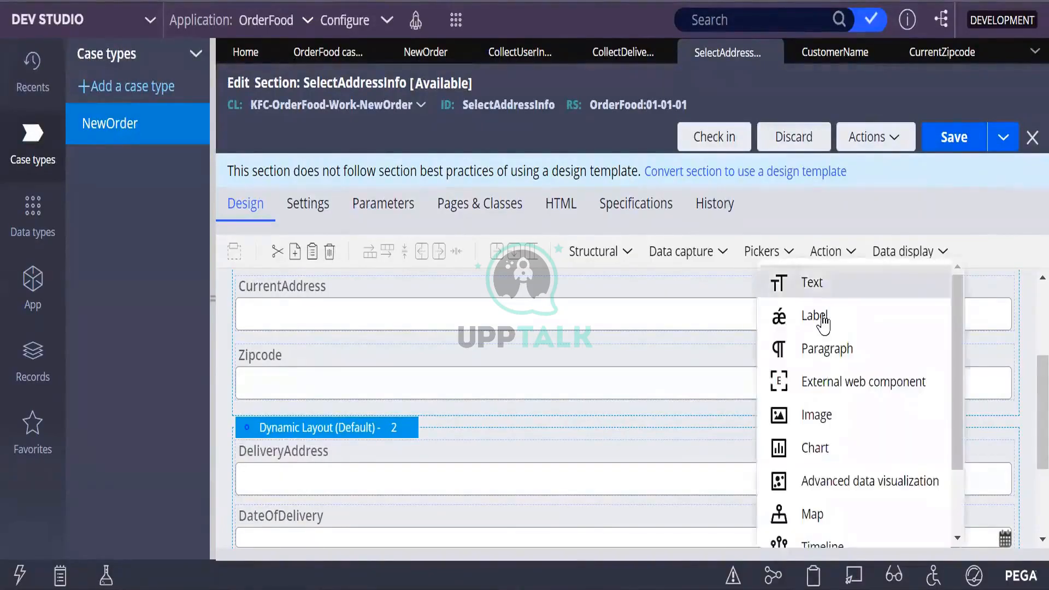
left_click_drag(824, 320, 529, 402)
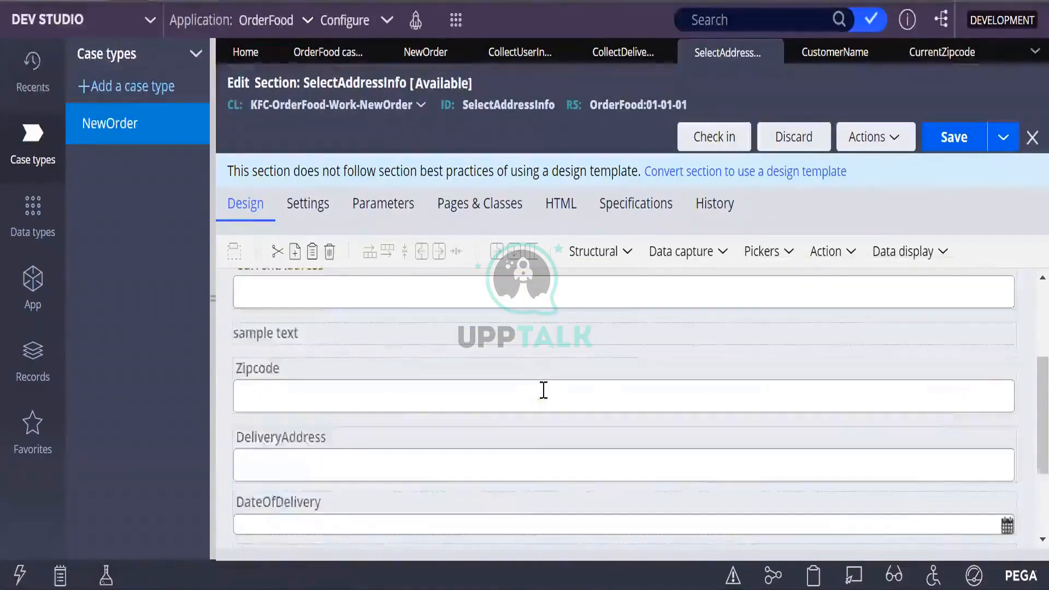
left_click_drag(314, 363, 350, 465)
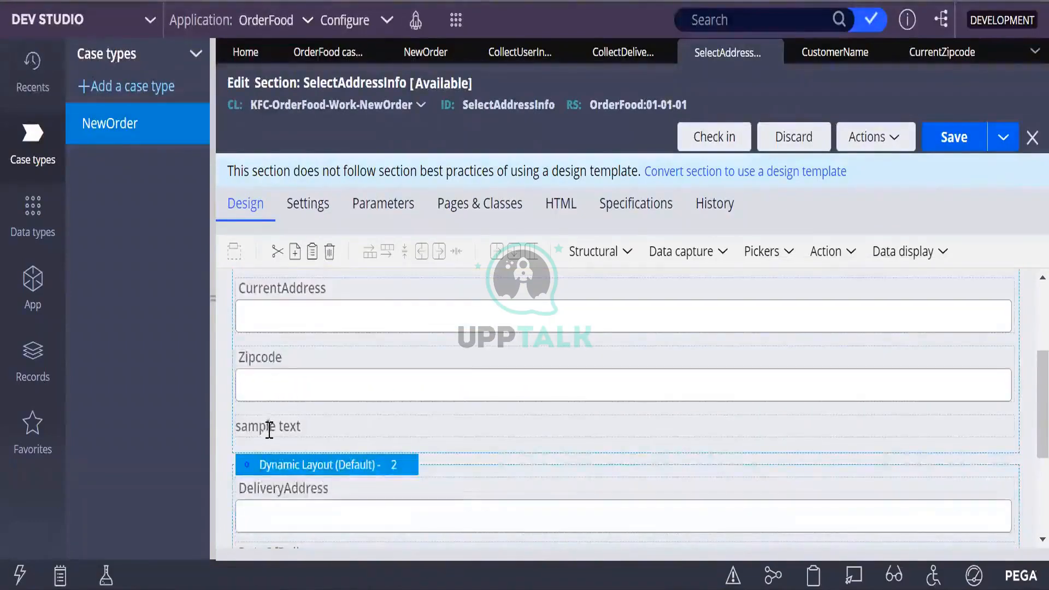
View the new label's cell properties, close them without changes, and copy the label
left_click(270, 430)
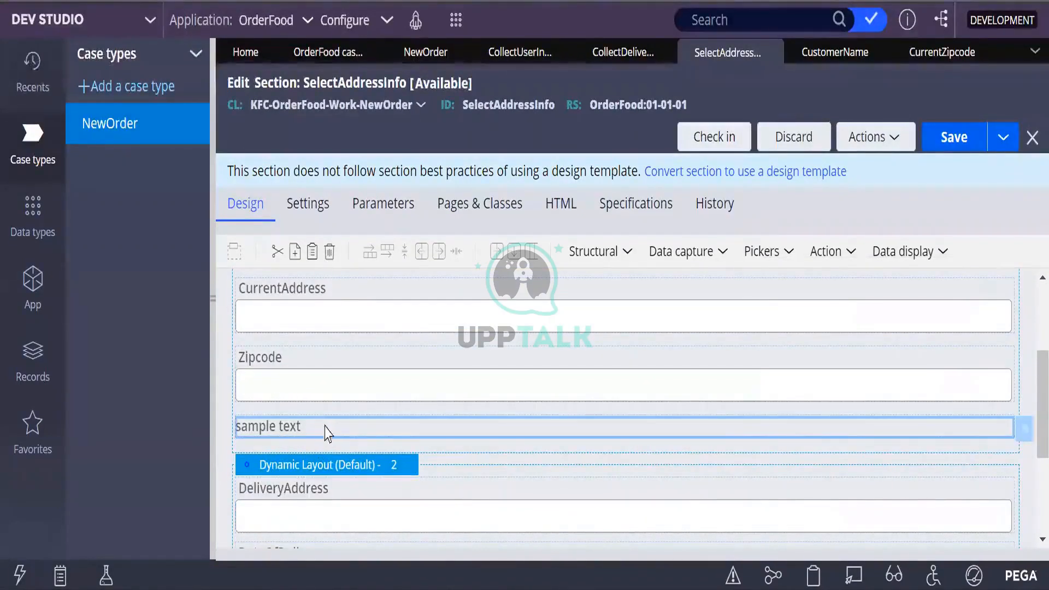
right_click(340, 426)
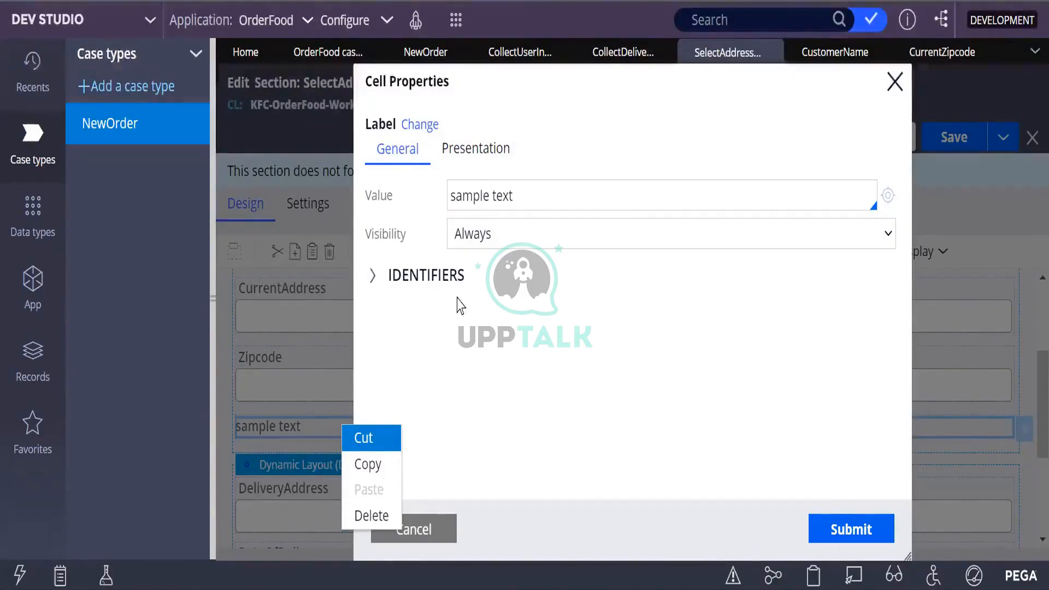
left_click(441, 530)
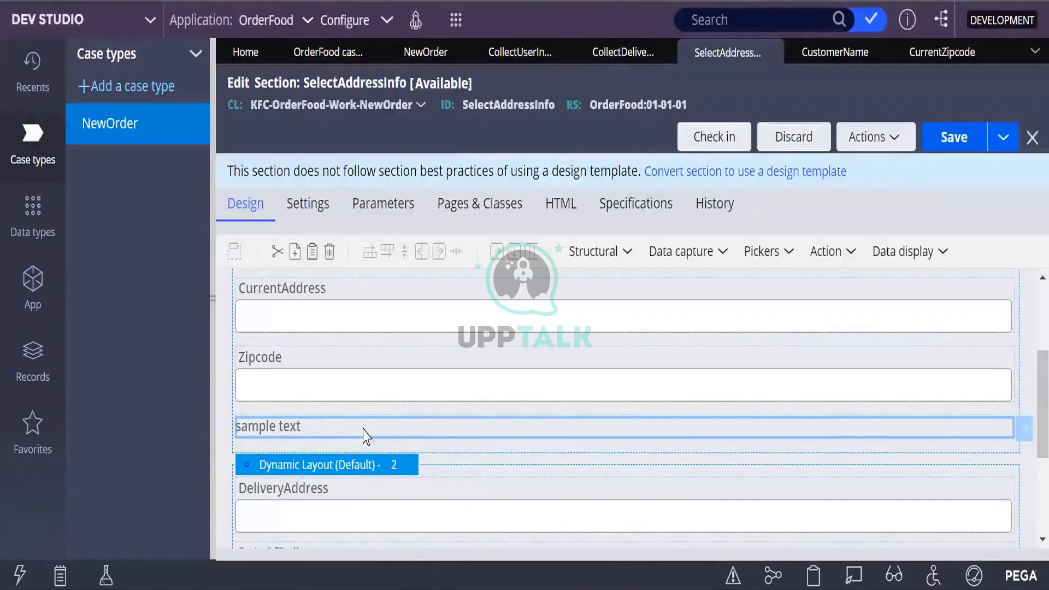
right_click(363, 429)
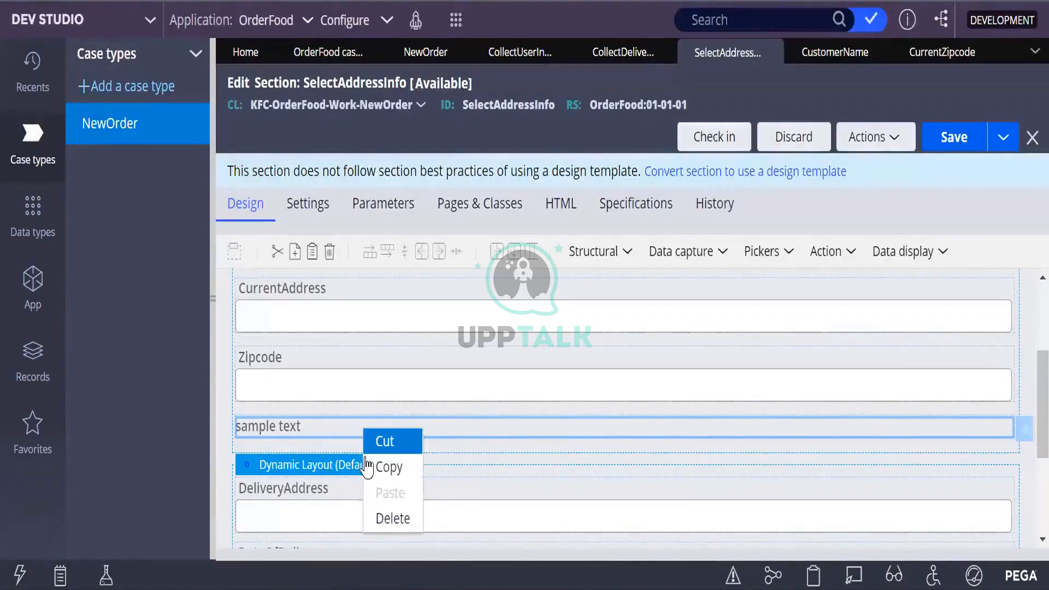
left_click(389, 468)
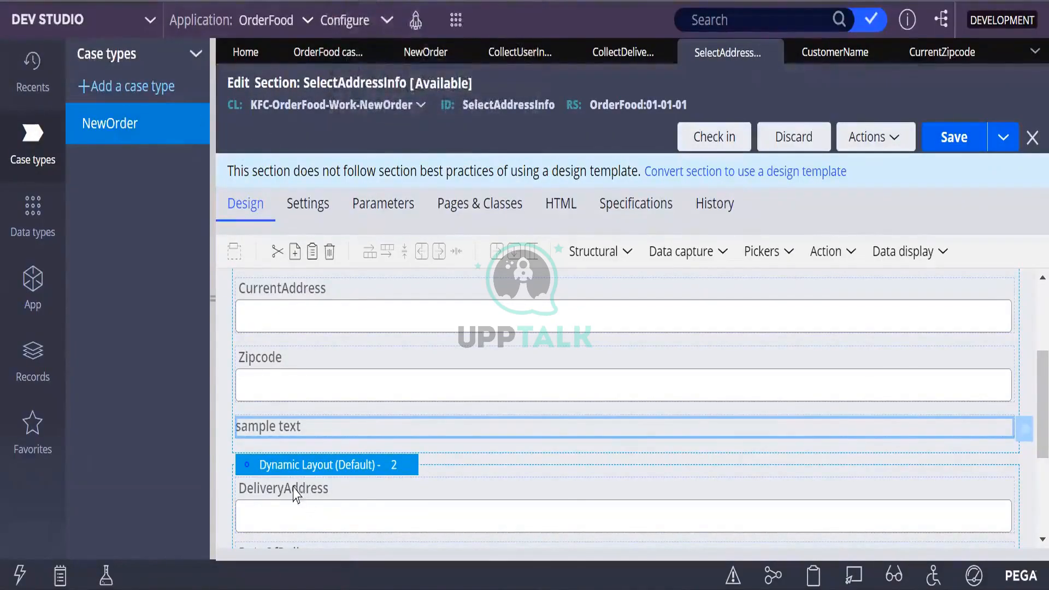
Paste the copied label into the first dynamic layout and move it above the Name field
scroll(368, 445, "up", 3)
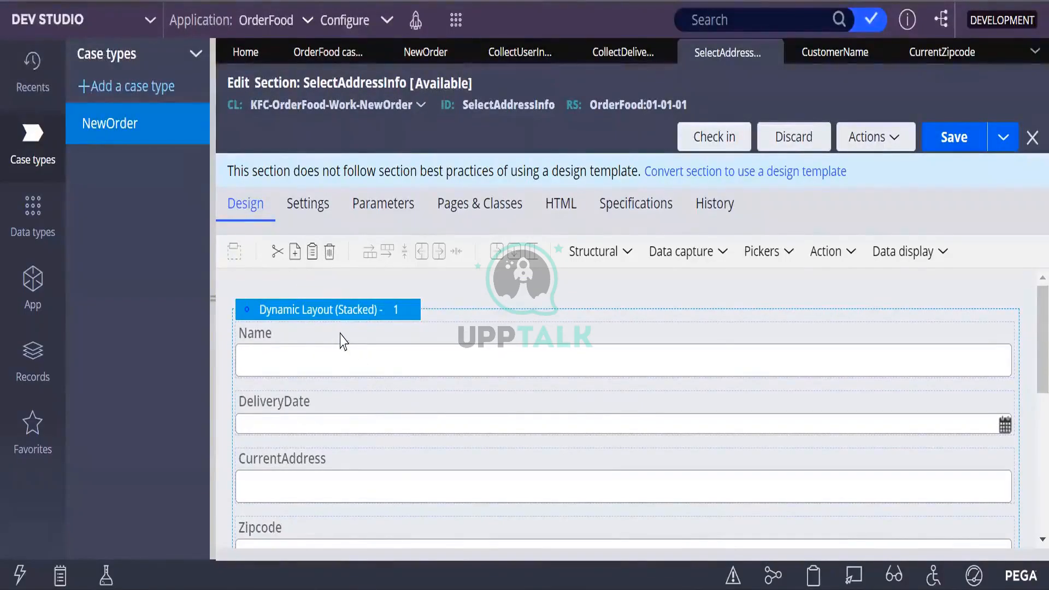
right_click(259, 331)
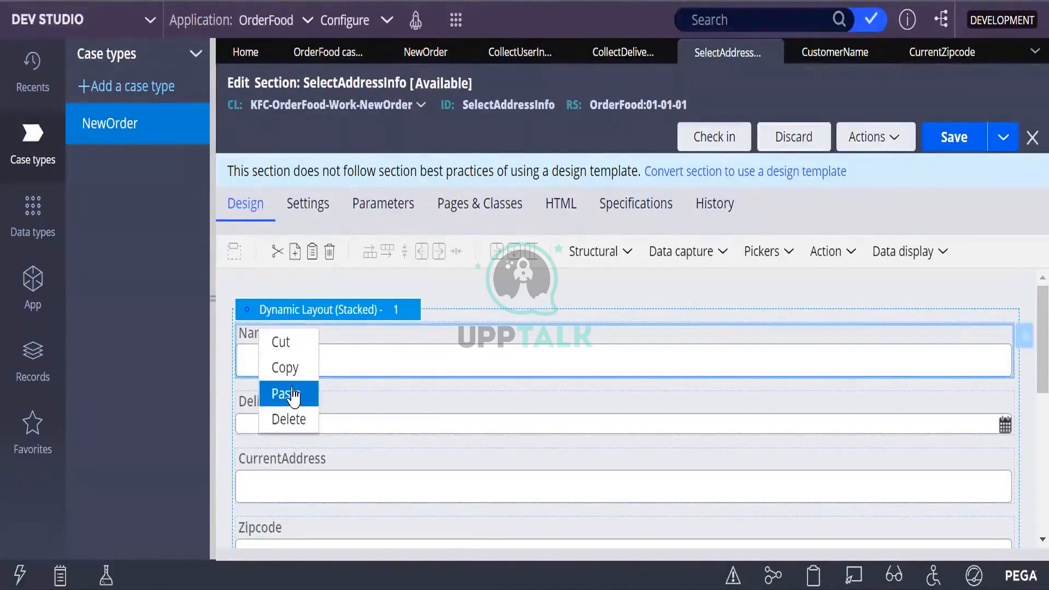
left_click(285, 394)
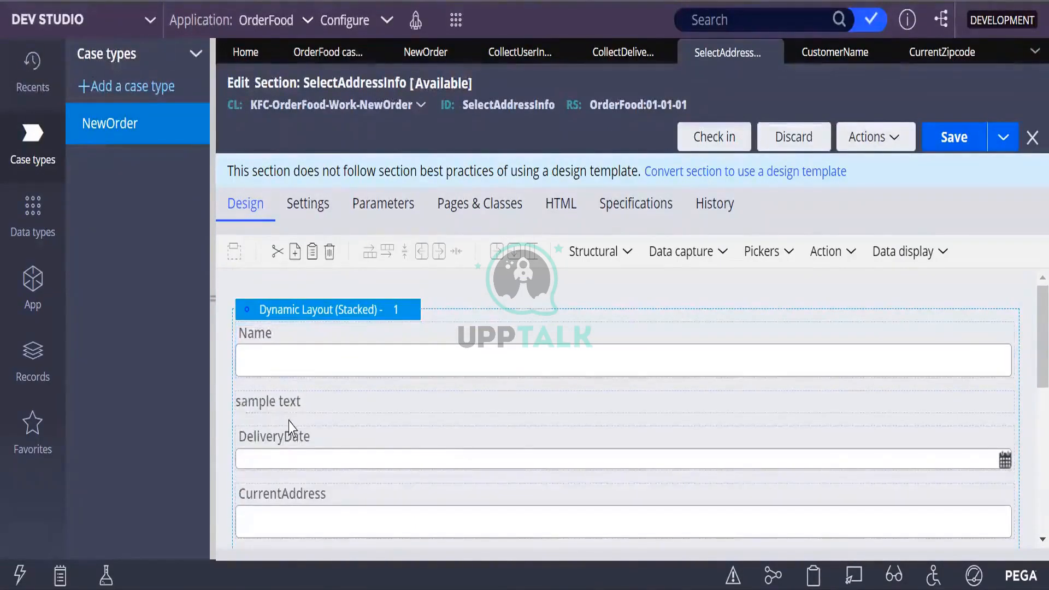
left_click(328, 406)
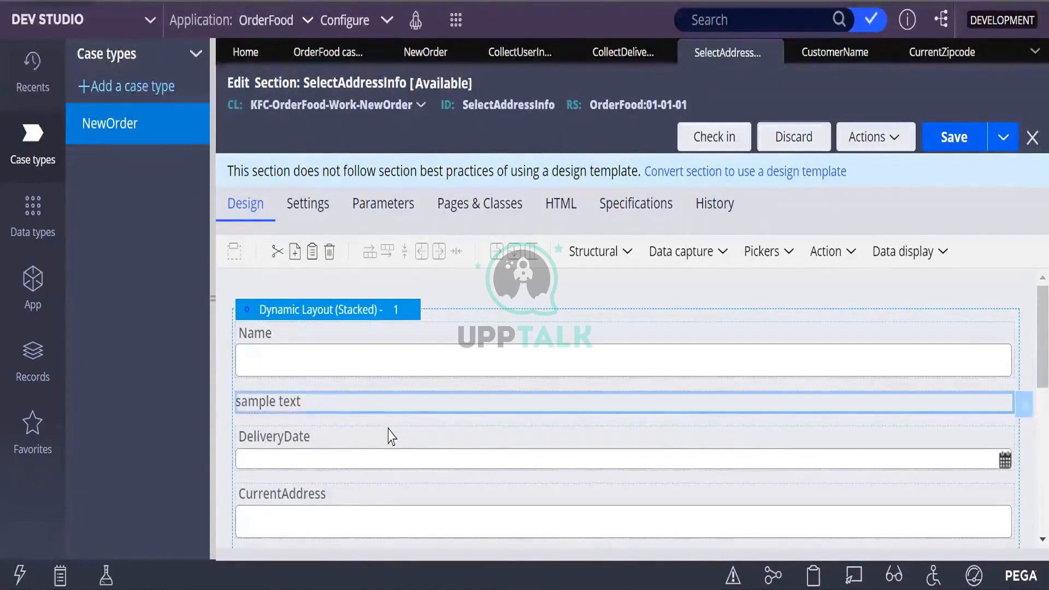
left_click(385, 435)
left_click(353, 369)
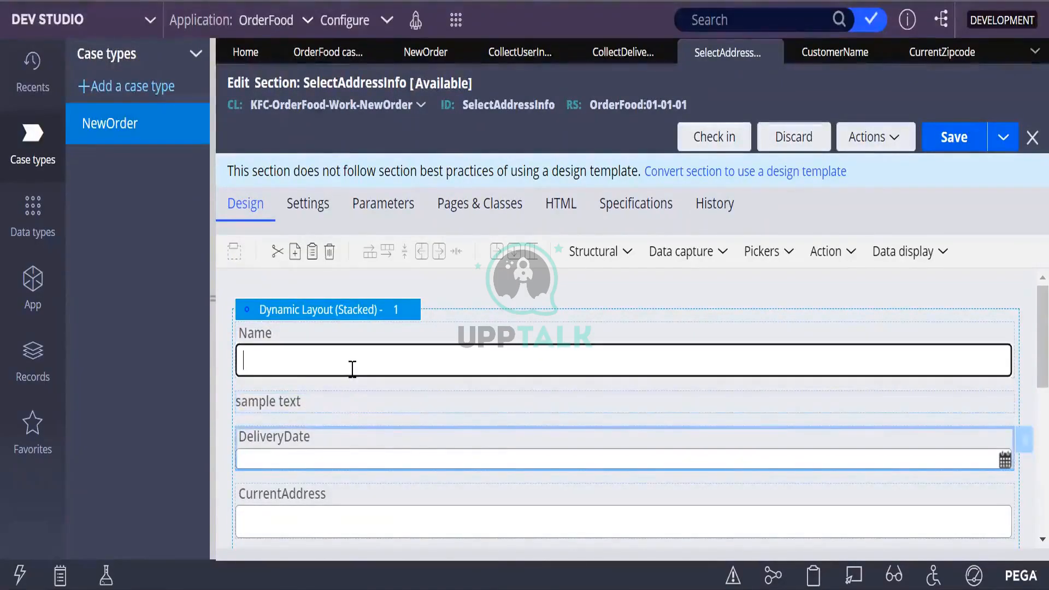
left_click(300, 407)
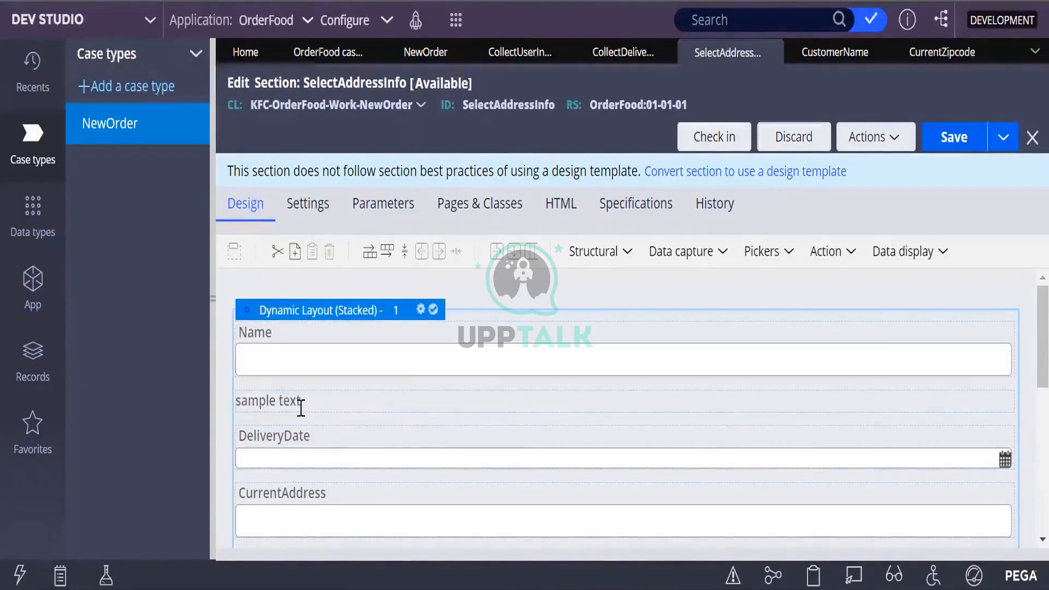
left_click_drag(318, 392, 335, 346)
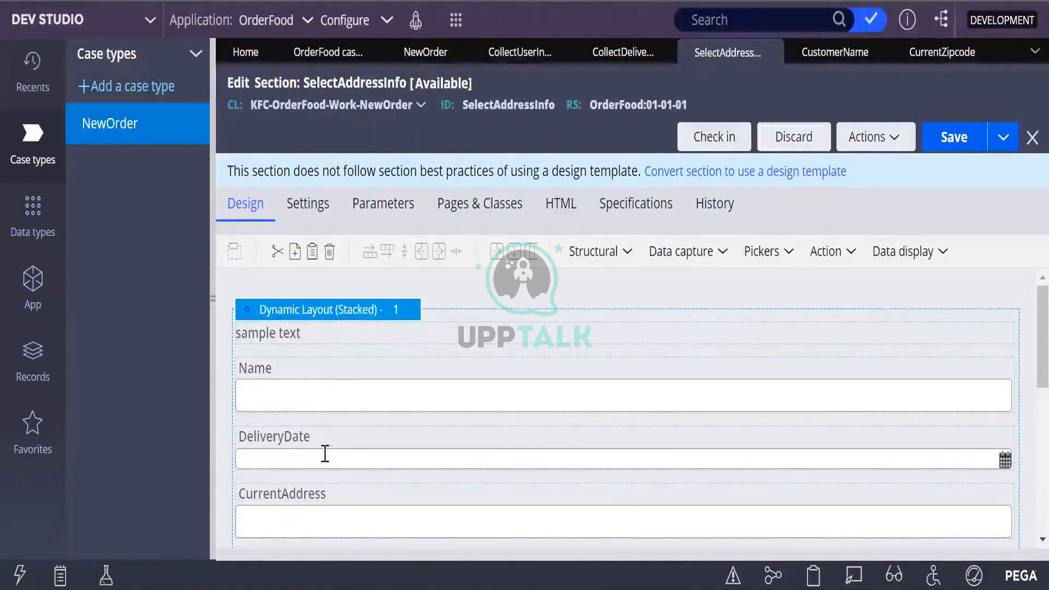
left_click(307, 339)
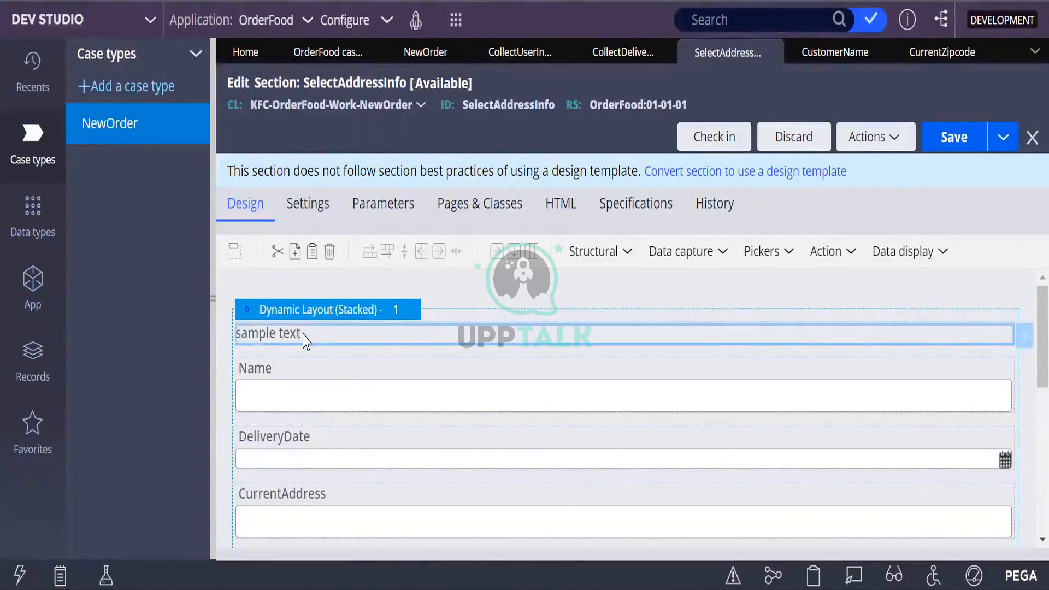
double_click(302, 336)
left_click(511, 196)
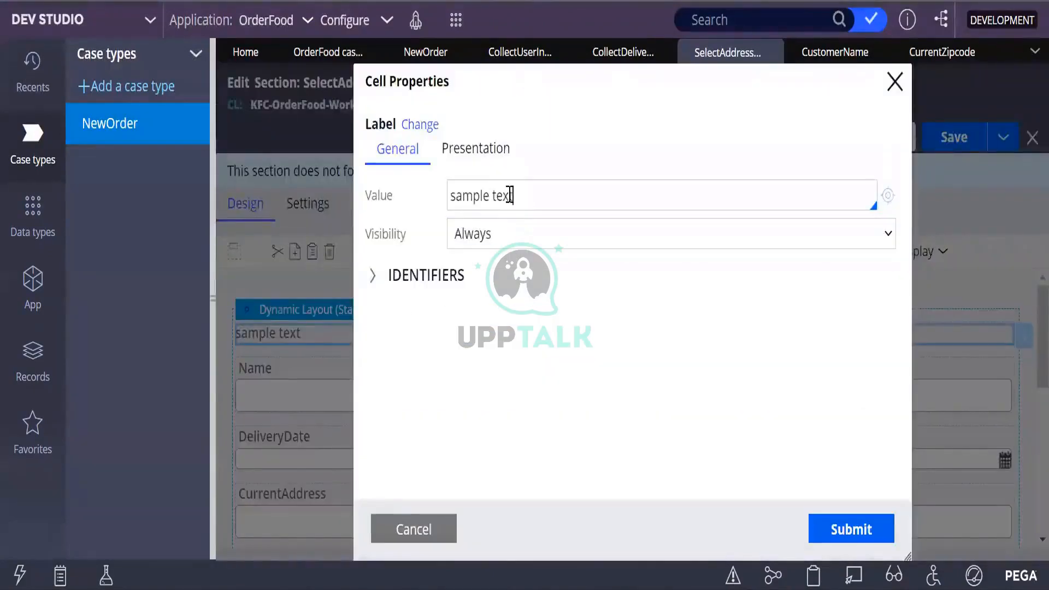
left_click_drag(513, 195, 450, 195)
left_click(895, 82)
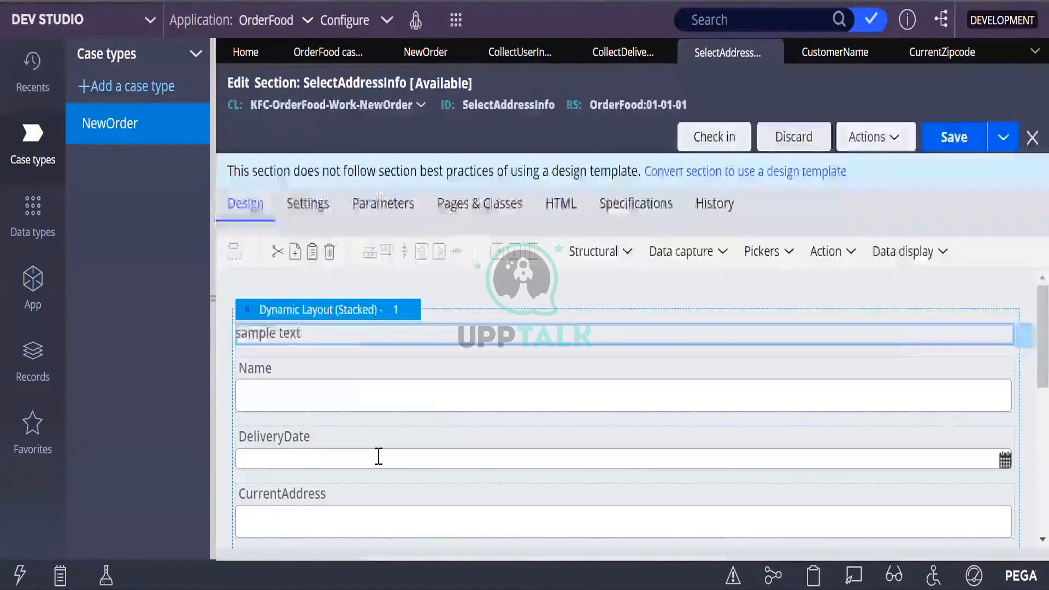
left_click(316, 319)
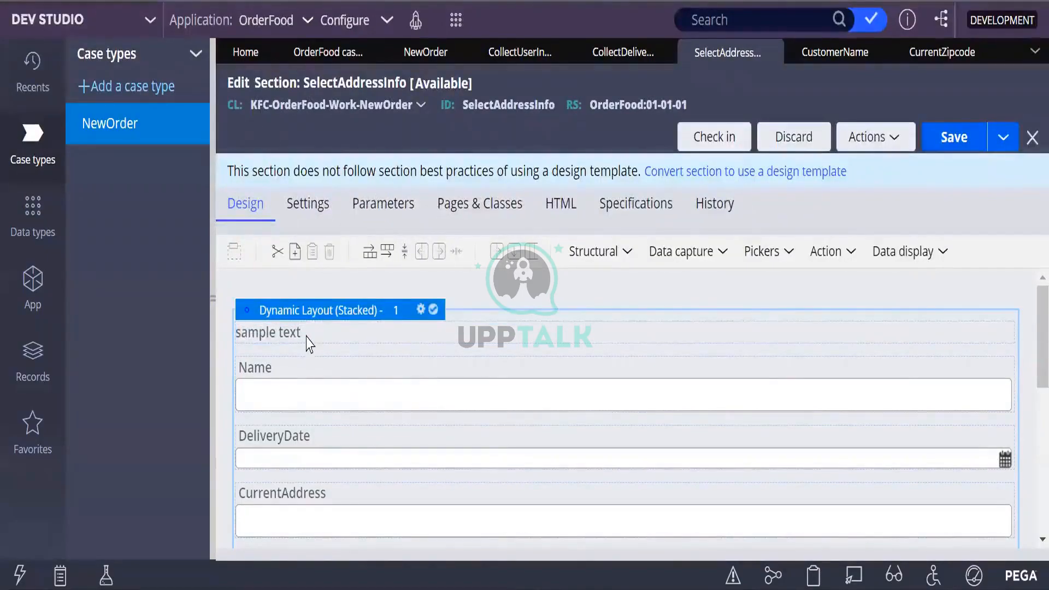
Set the value of the label above the Name field to "Current Address", keeping its visibility at Always
left_click(310, 343)
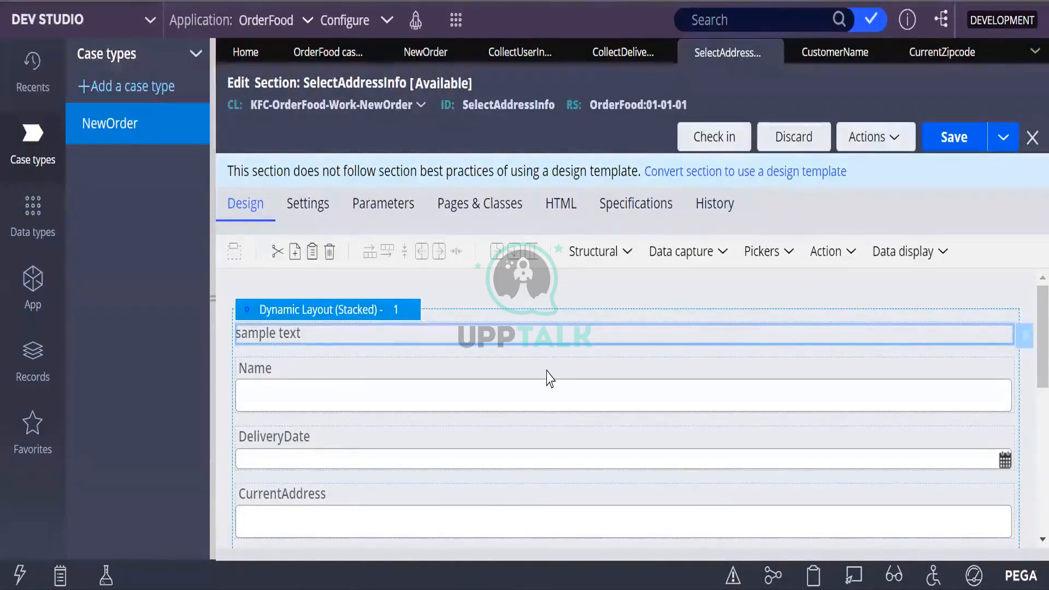
double_click(322, 340)
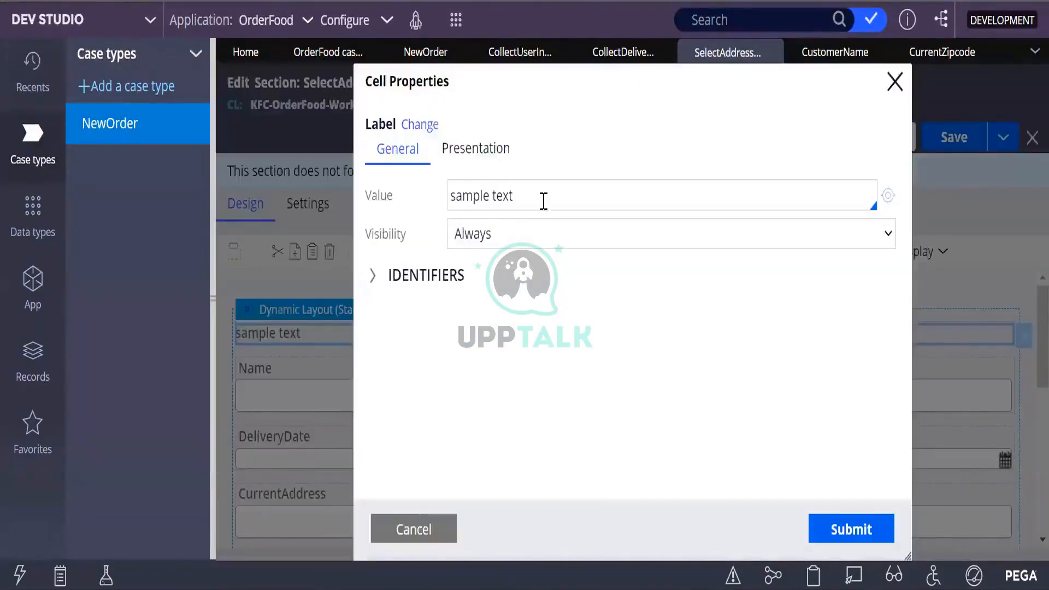
left_click_drag(544, 201, 384, 202)
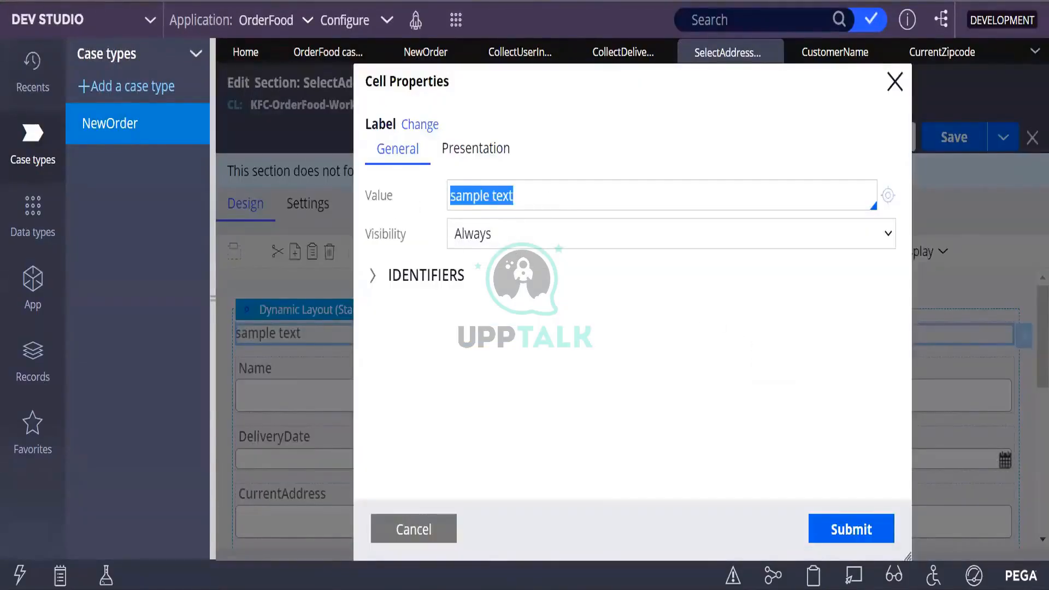
key("BackSpace")
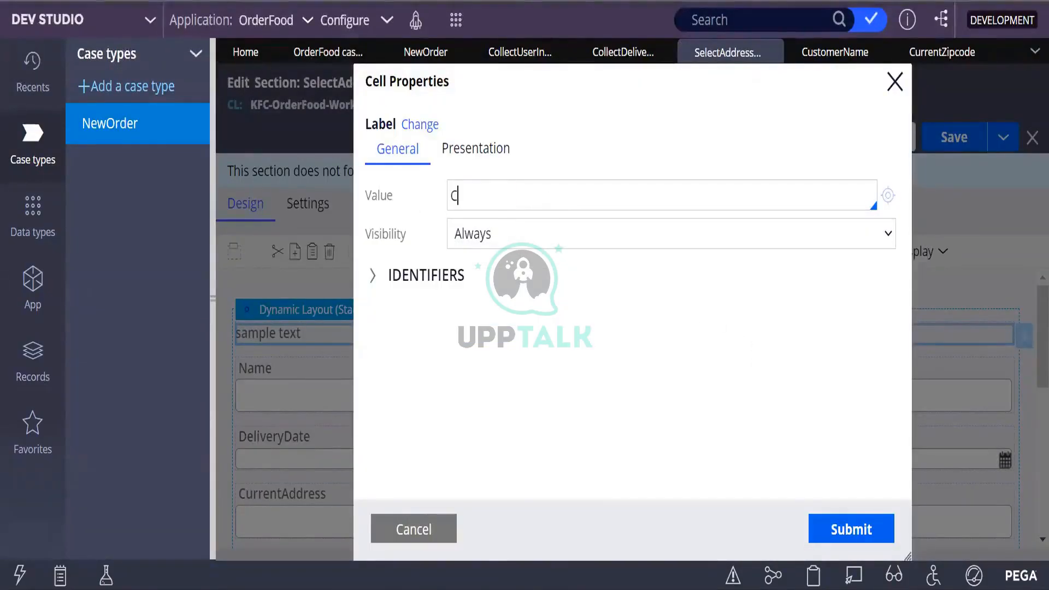
type("CurrentAddres")
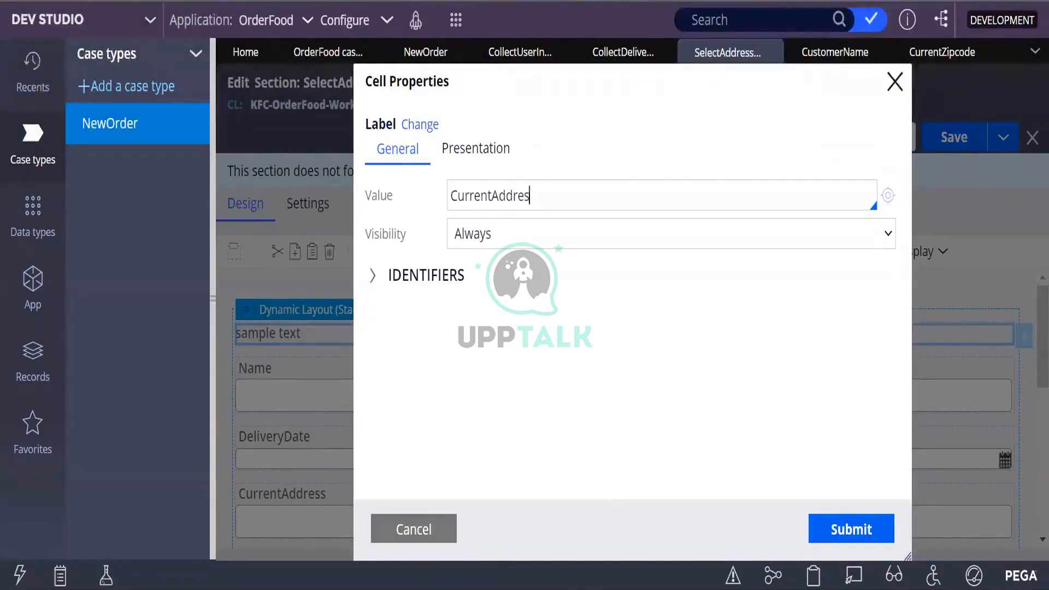
type("s")
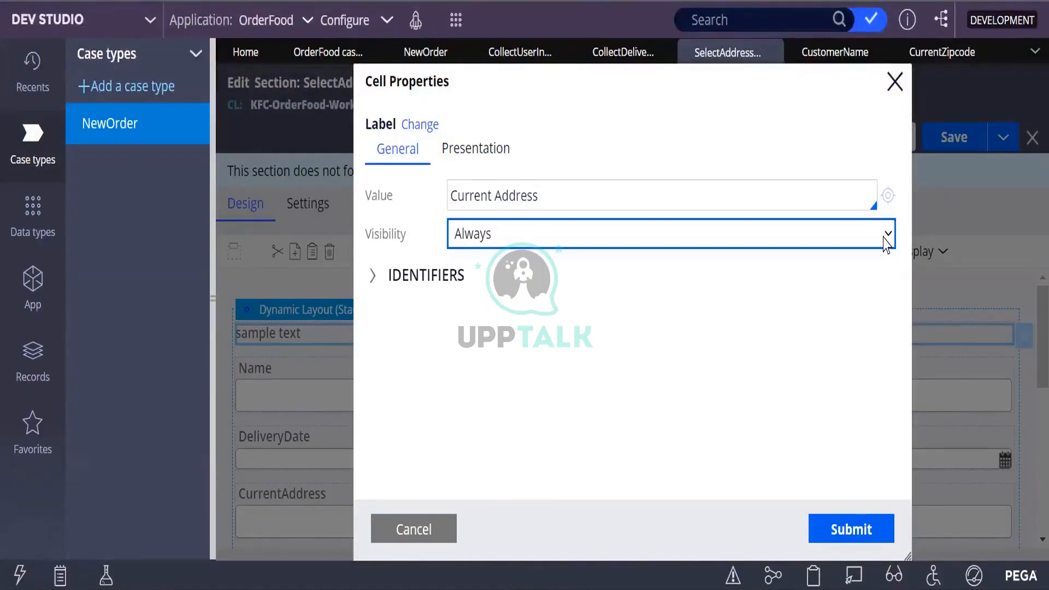
left_click(795, 245)
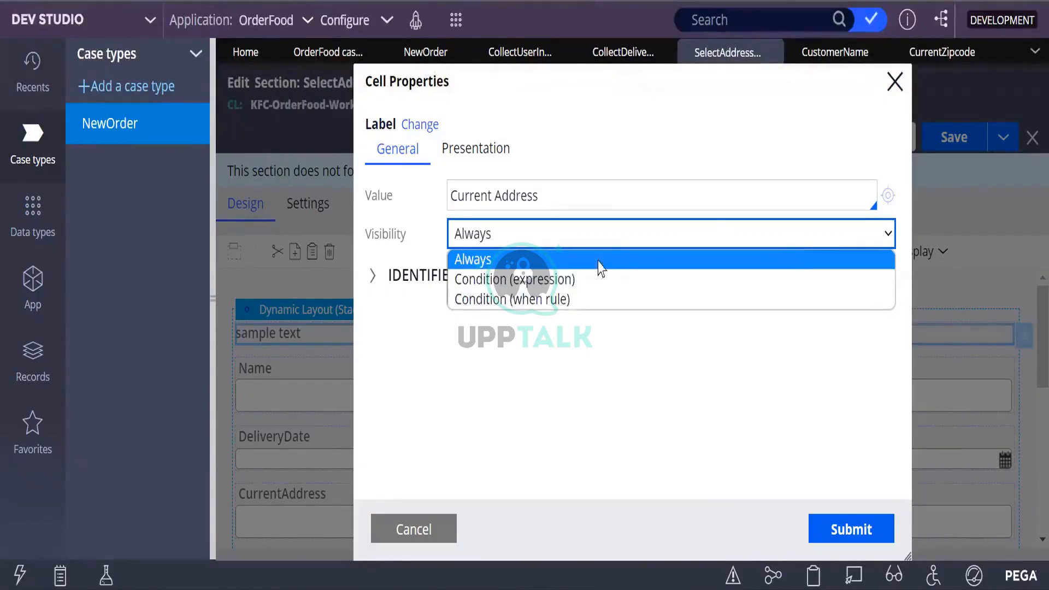
Set the Current Address label's format to Heading 2 and submit its cell properties
left_click(457, 156)
left_click(519, 194)
key("BackSpace")
key("BackSpace")
key("BackSpace")
key("BackSpace")
key("BackSpace")
key("BackSpace")
key("BackSpace")
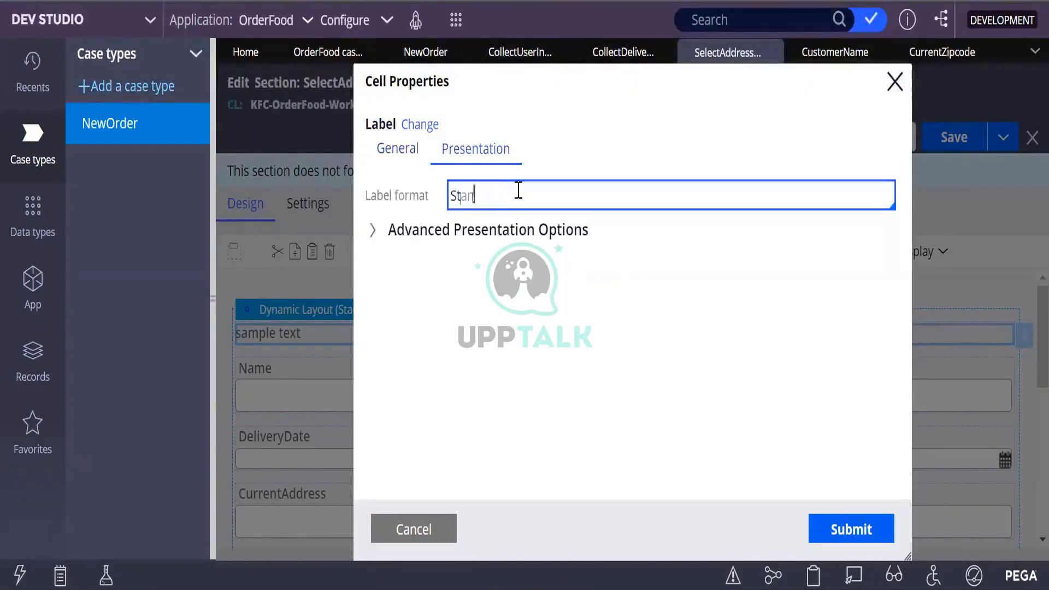
type("b")
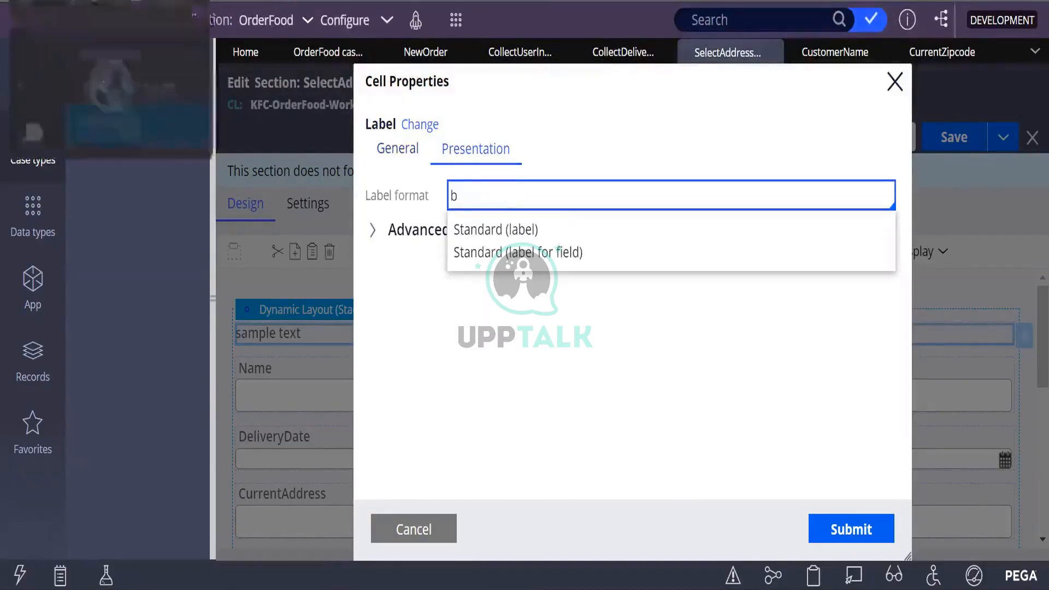
key("BackSpace")
type("B")
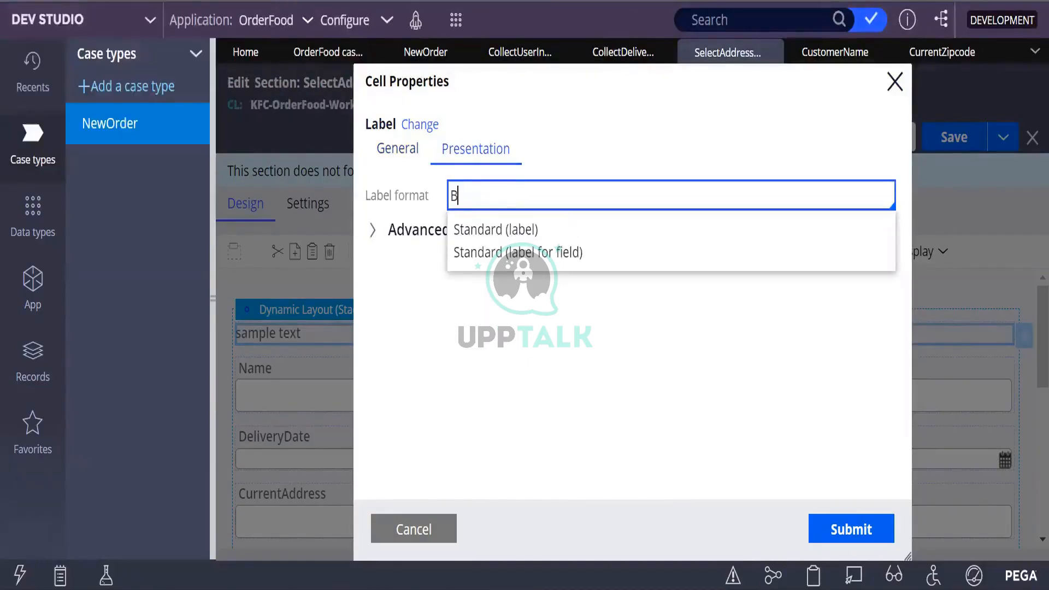
key("Down")
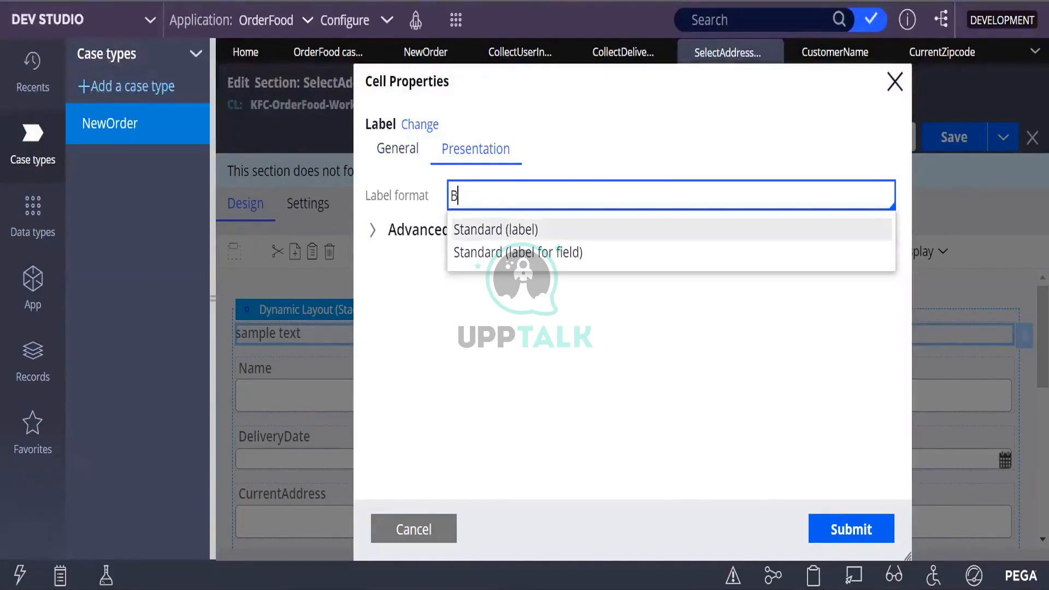
key("BackSpace")
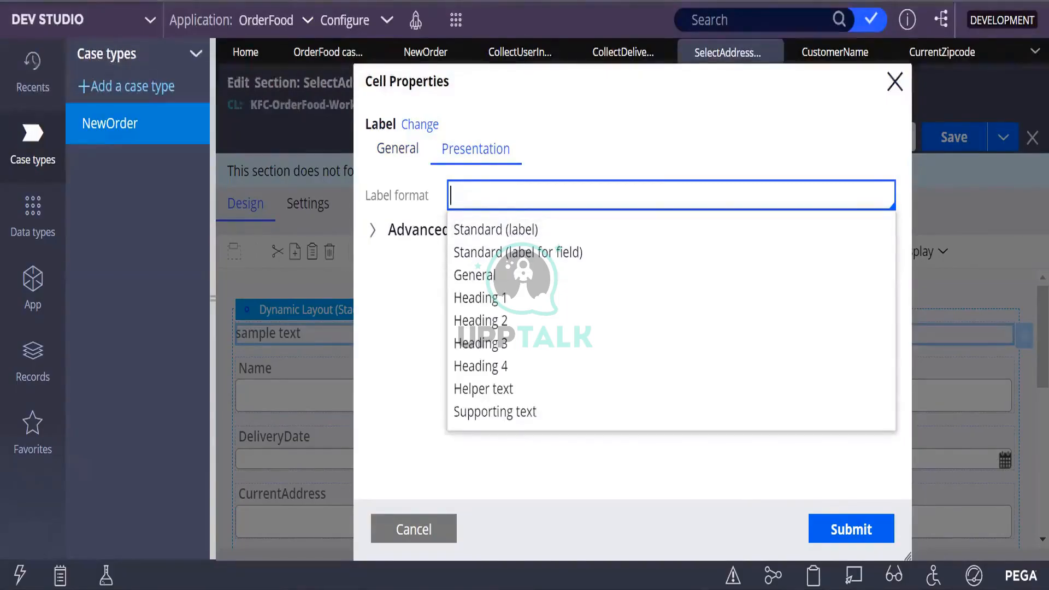
left_click(484, 327)
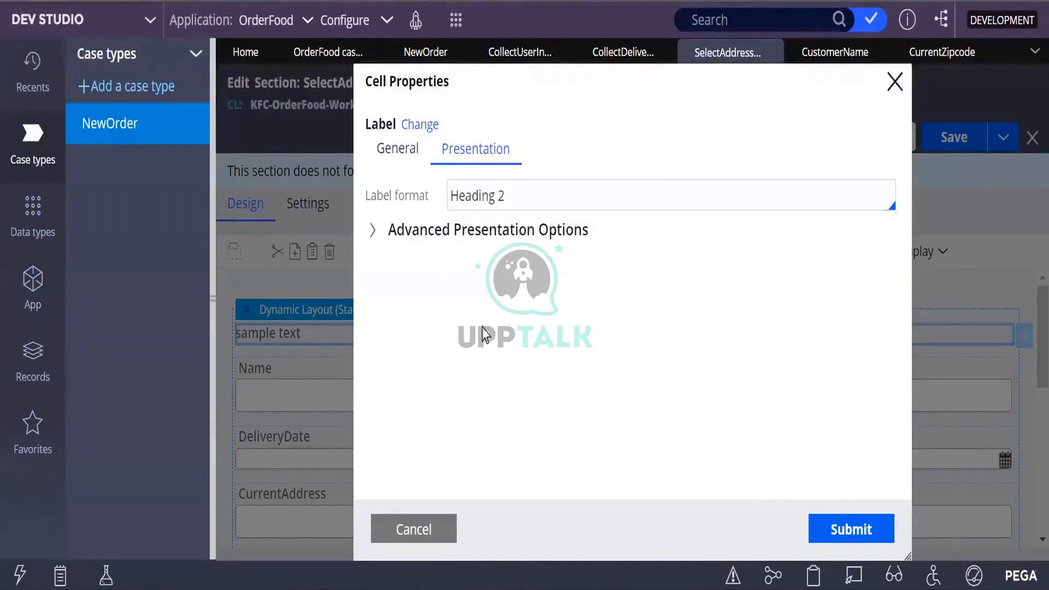
left_click(834, 529)
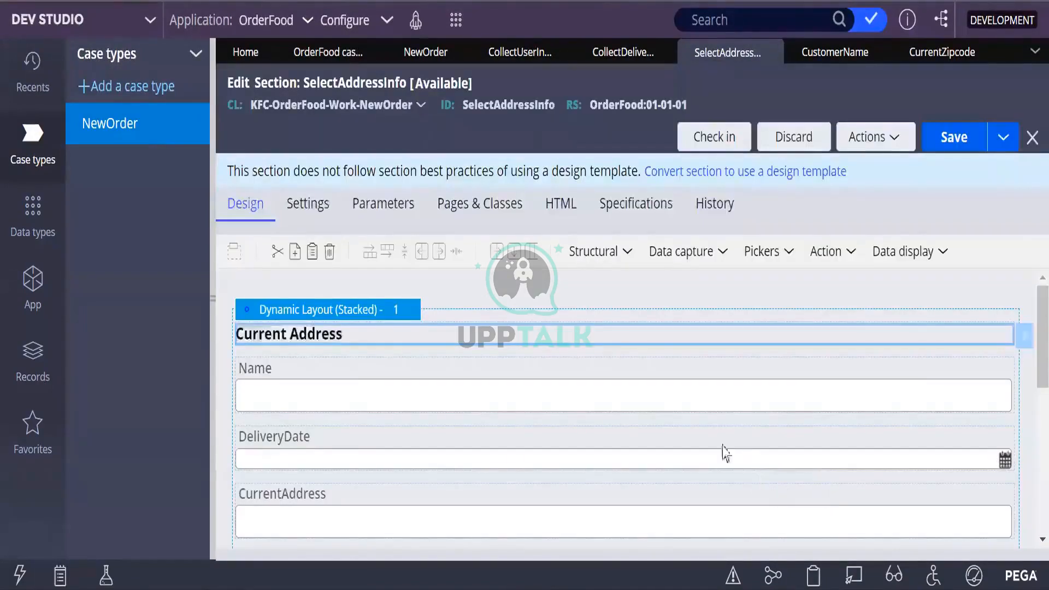
Set the value of the label below the Zipcode field in the first layout to "Delivery Address"
scroll(672, 464, "down", 3)
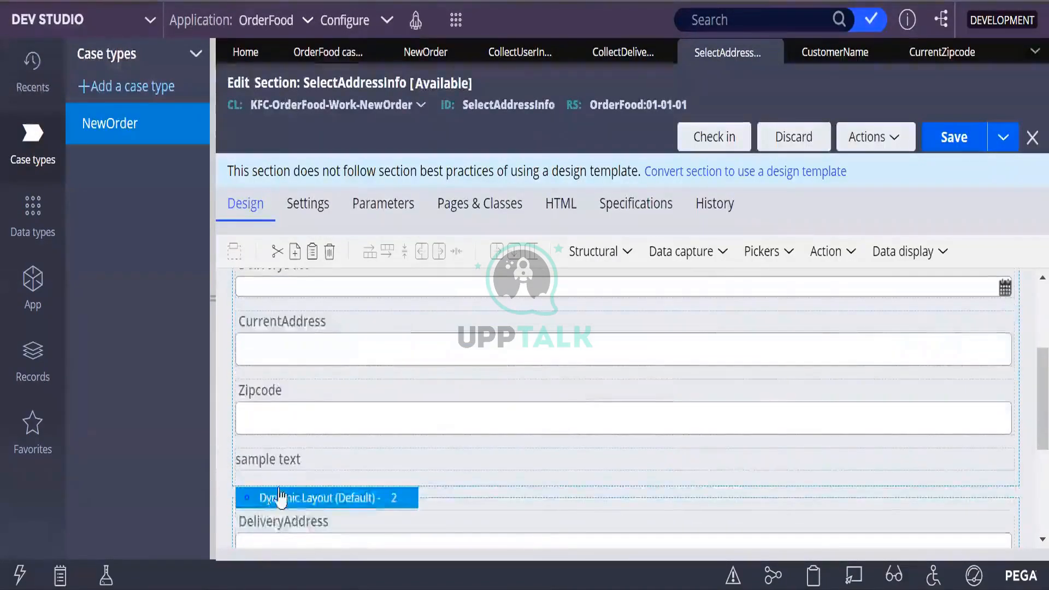
left_click(335, 469)
double_click(335, 469)
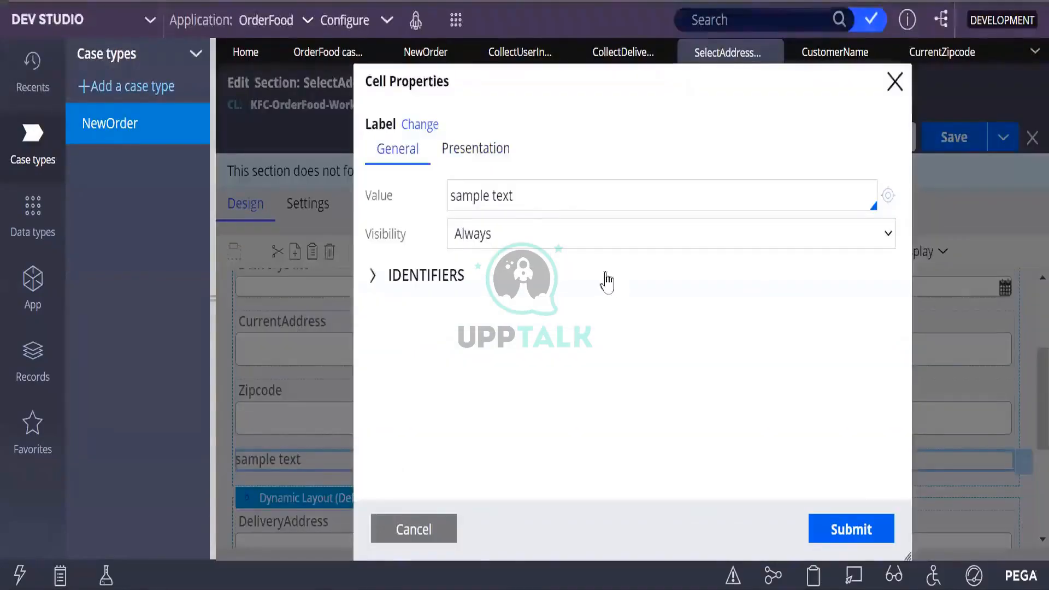
left_click_drag(525, 192, 428, 210)
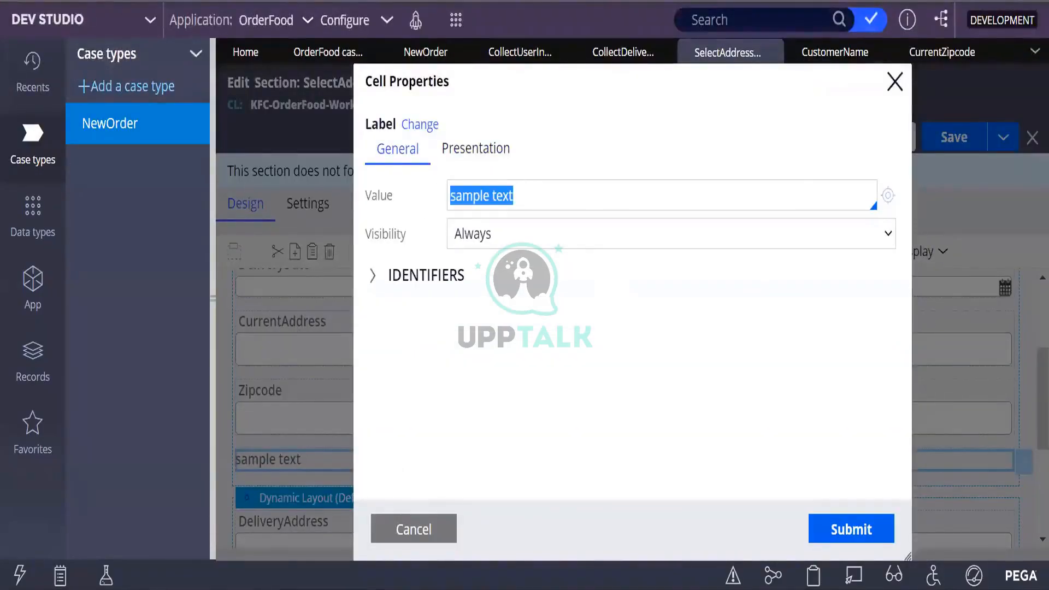
type("Del")
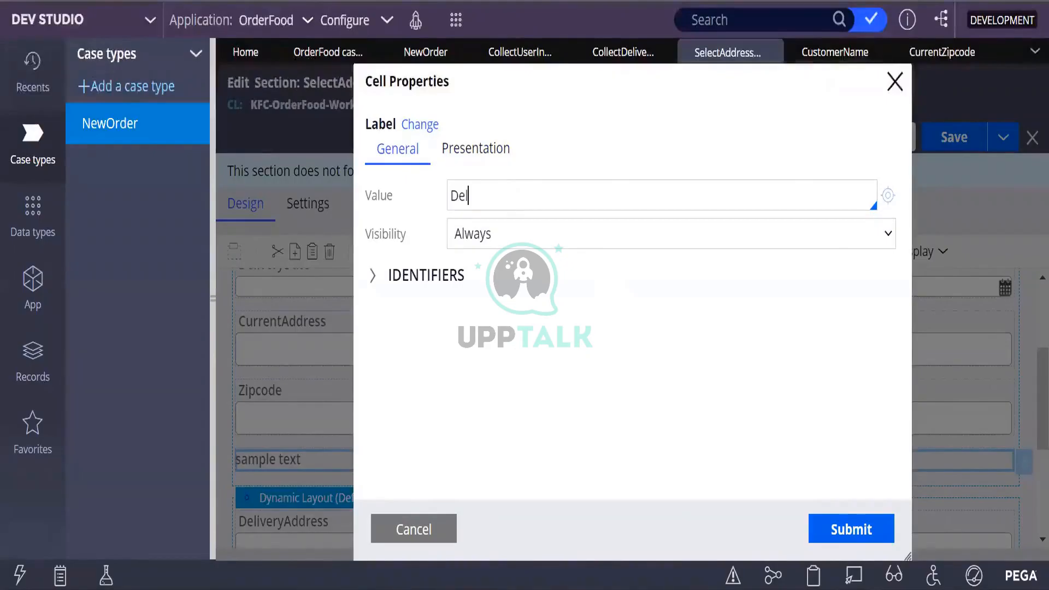
type("ivery Address")
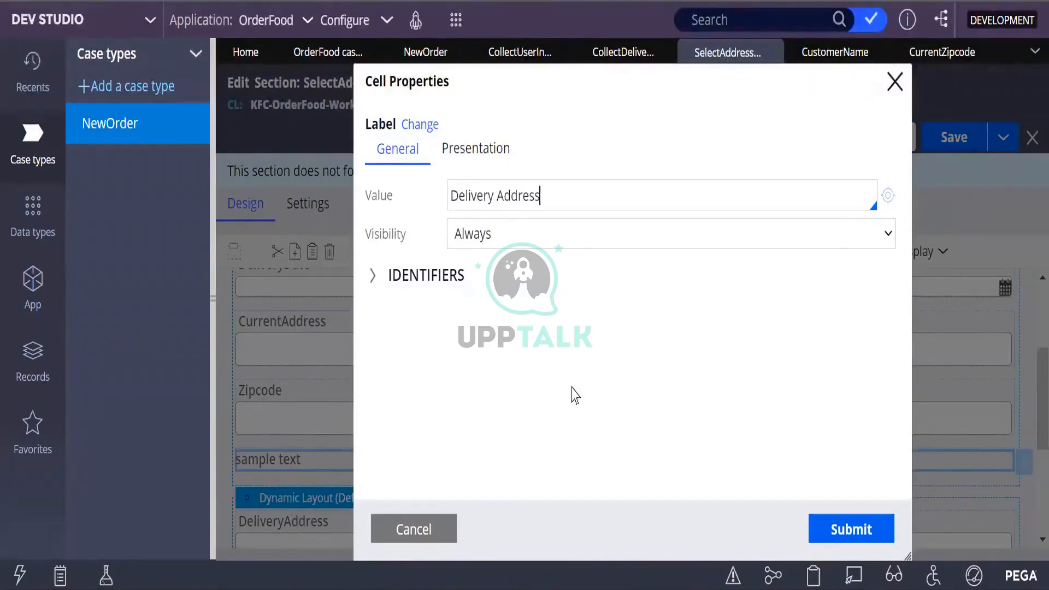
Set the Delivery Address label's format to Heading 2 and submit its cell properties
left_click(475, 156)
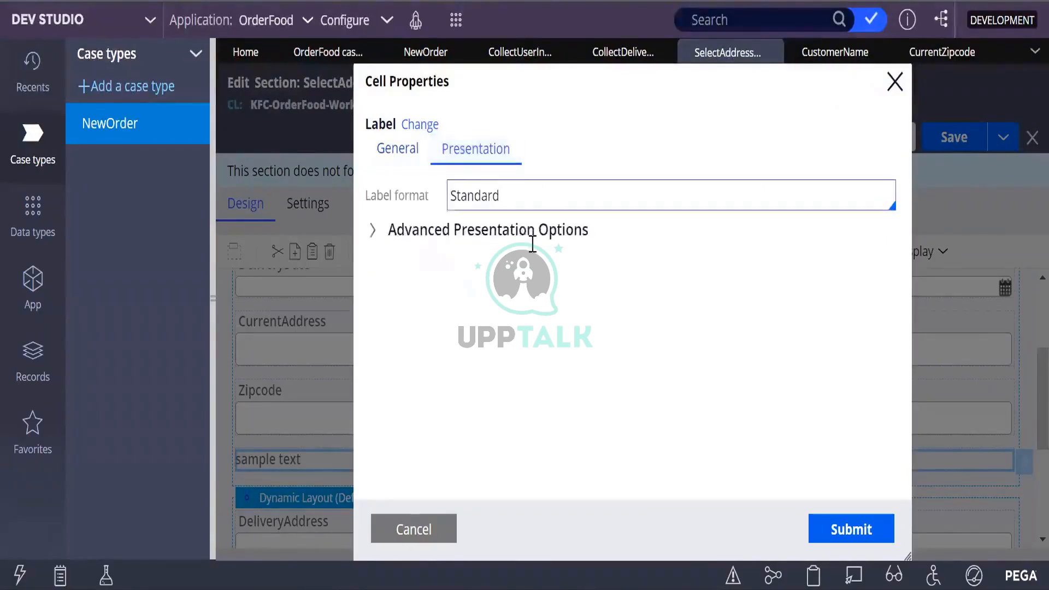
left_click(731, 194)
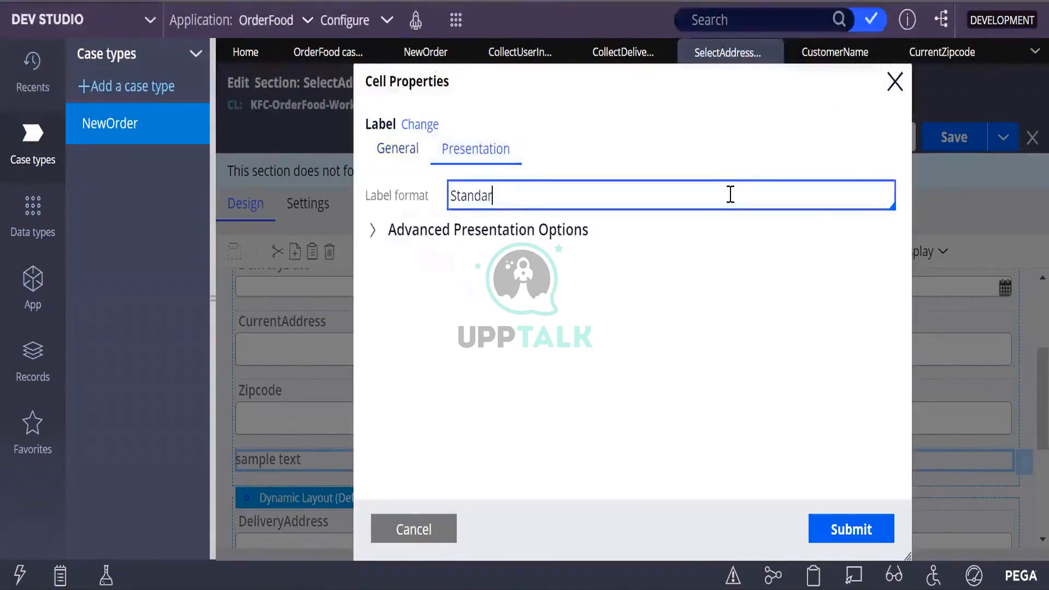
key("BackSpace")
key("BackSpace")
key("BackSpace")
key("BackSpace")
key("BackSpace")
key("BackSpace")
key("BackSpace")
type("H")
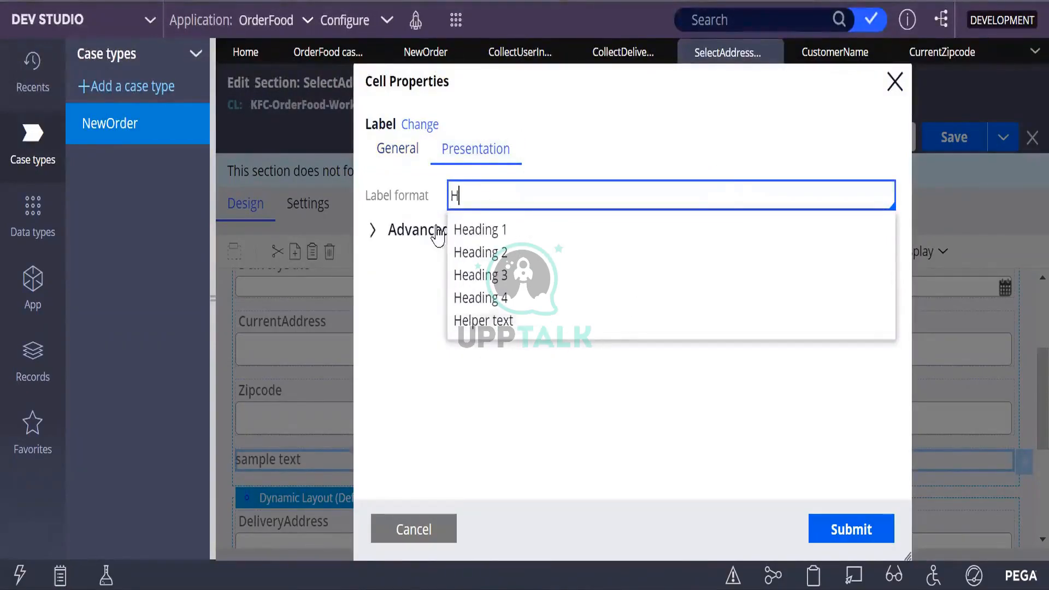
left_click(473, 252)
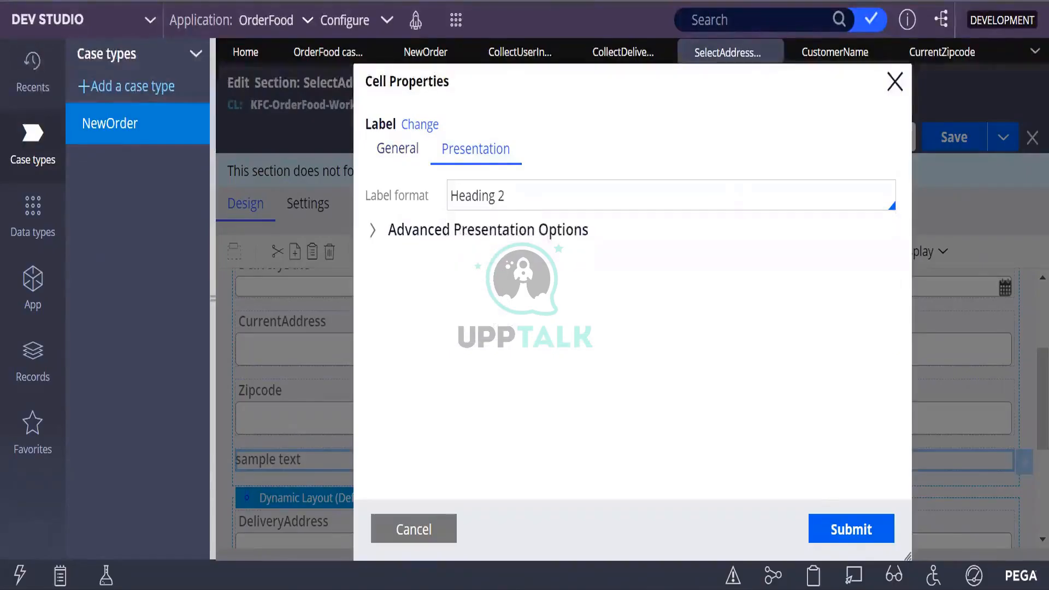
left_click(862, 544)
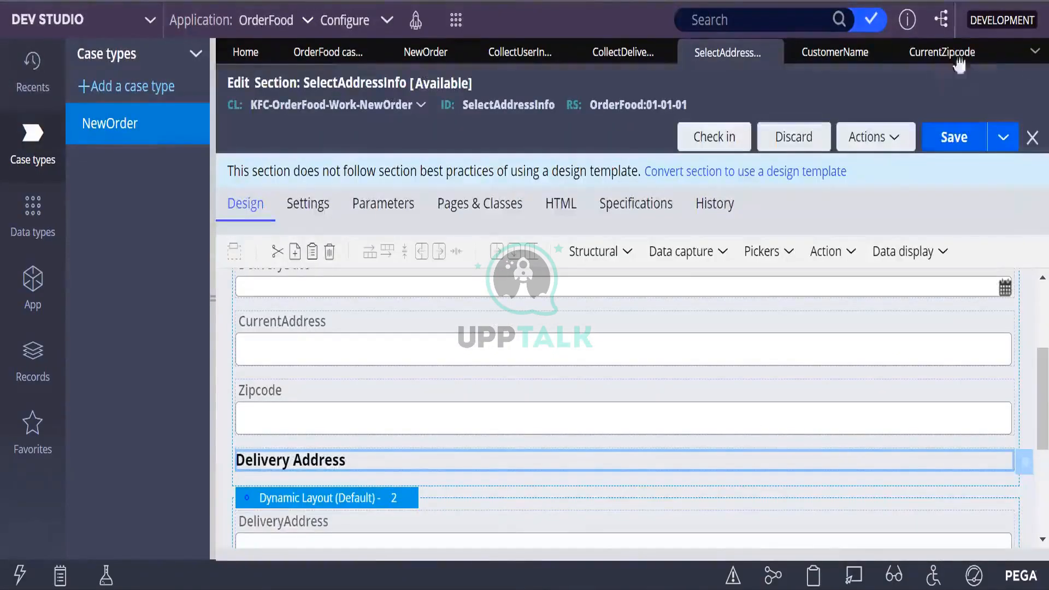
Save the SelectAddressInfo section with its two heading labels
left_click(953, 136)
scroll(508, 438, "down", 3)
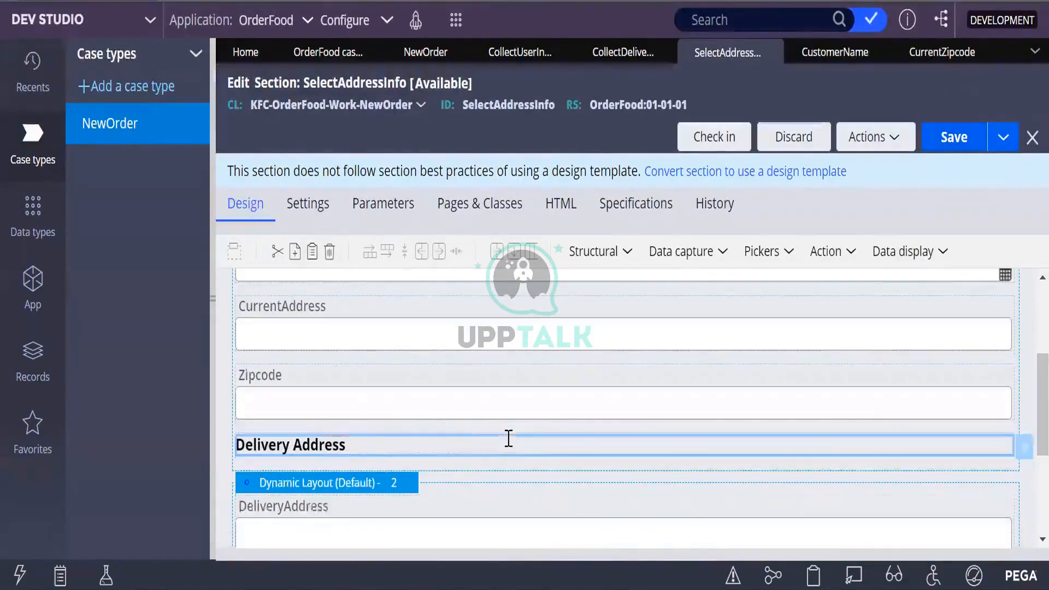
scroll(505, 491, "up", 3)
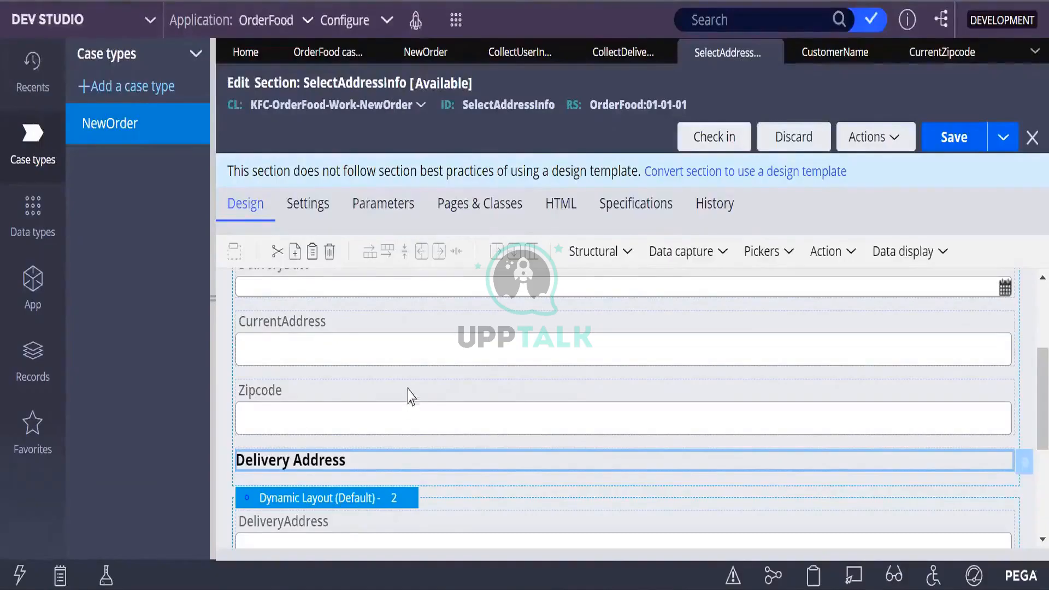
scroll(404, 388, "up", 3)
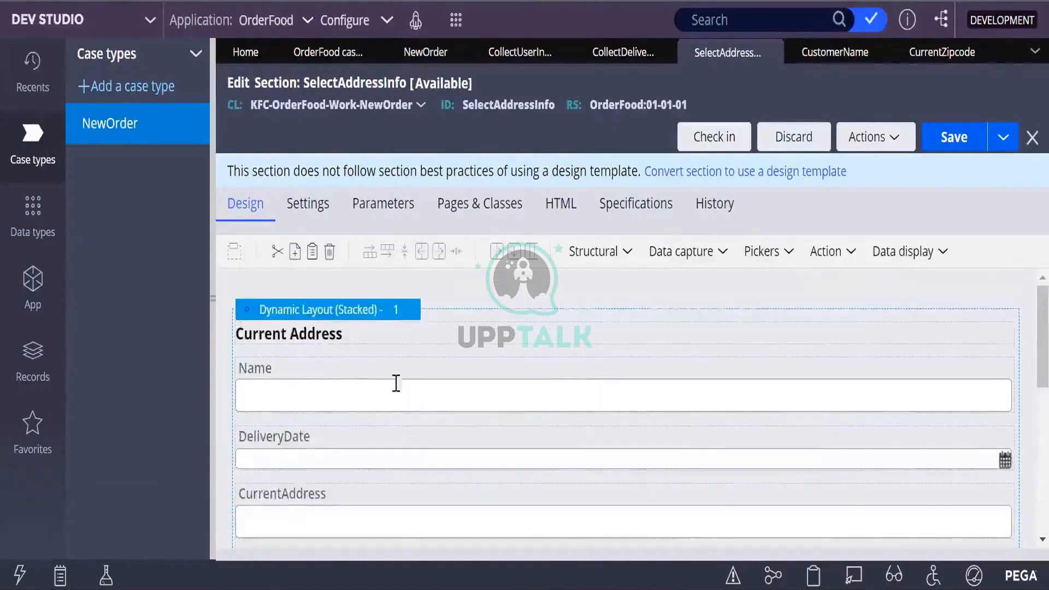
Set the layout format of the first dynamic layout, holding the Current Address fields, to Inline grid double and submit its properties
left_click(371, 321)
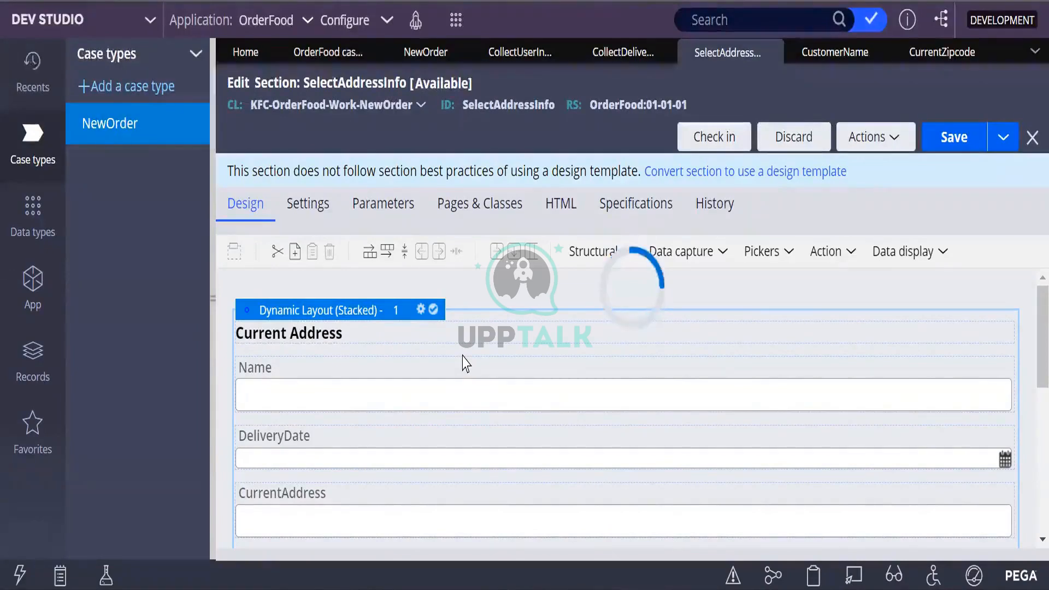
double_click(457, 372)
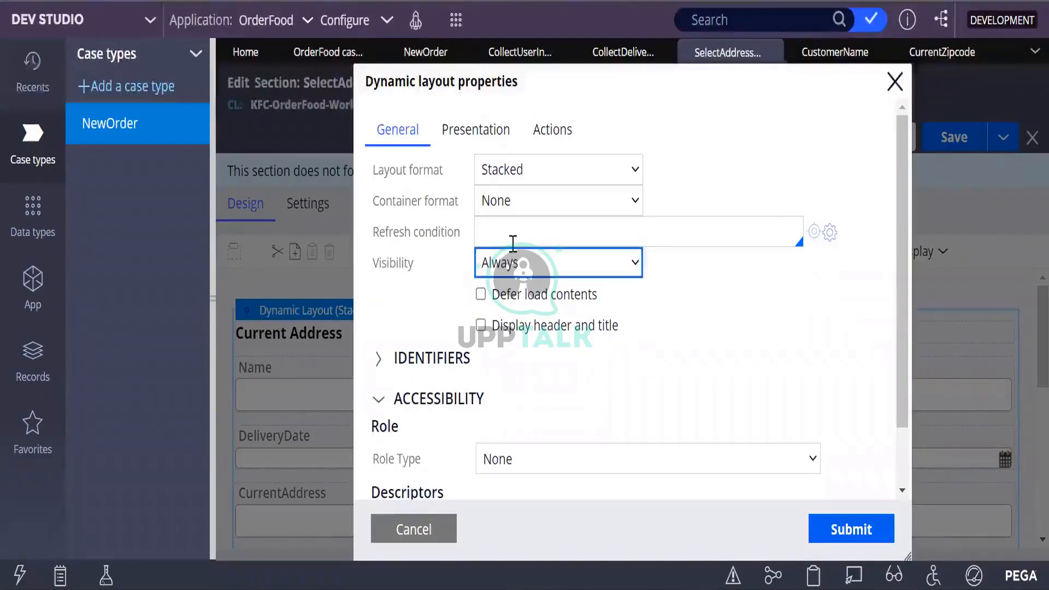
left_click(637, 176)
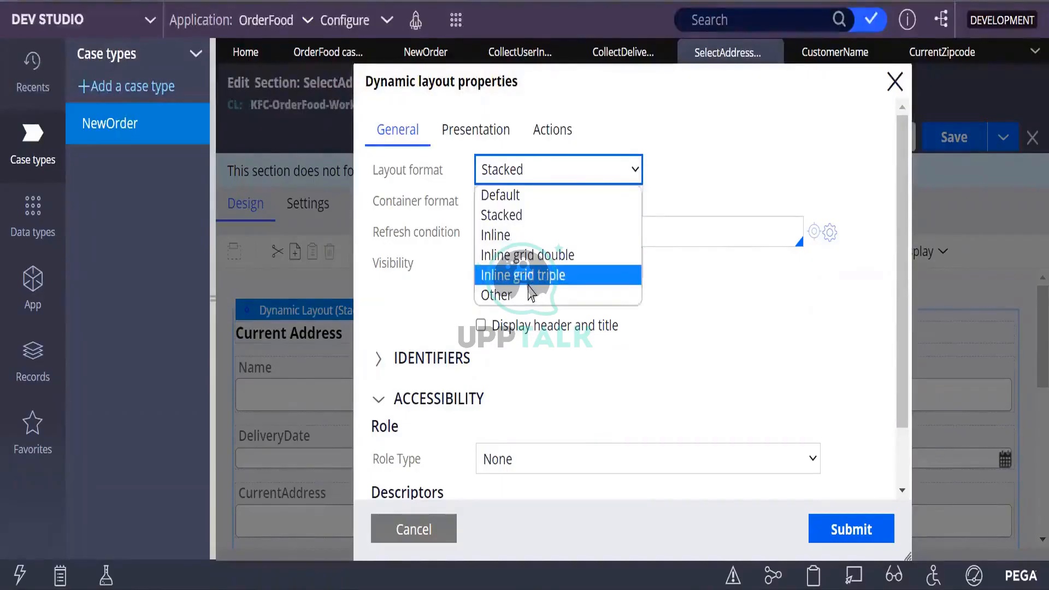
left_click(549, 260)
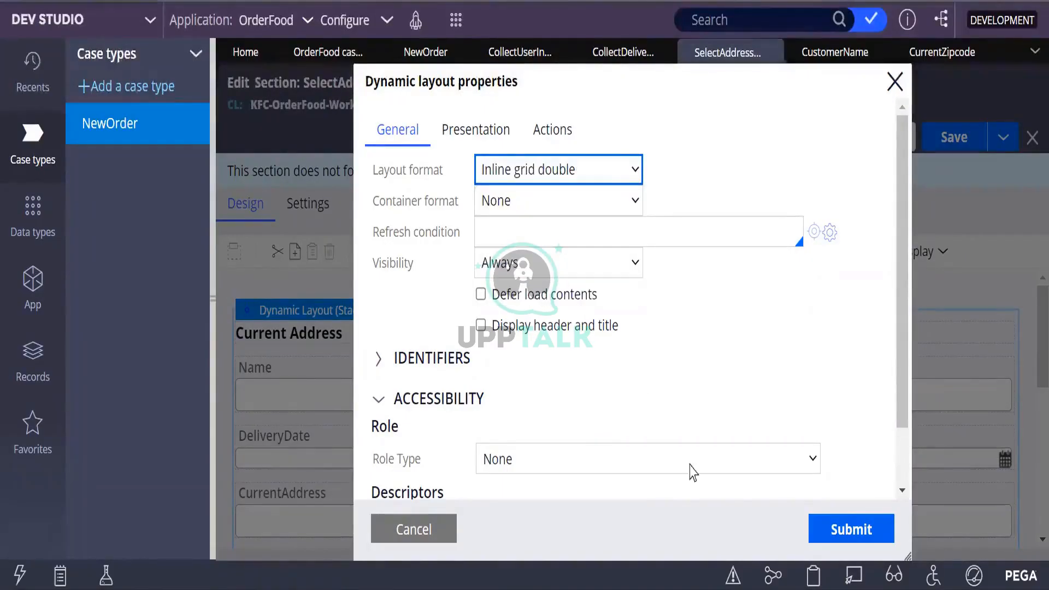
left_click(887, 531)
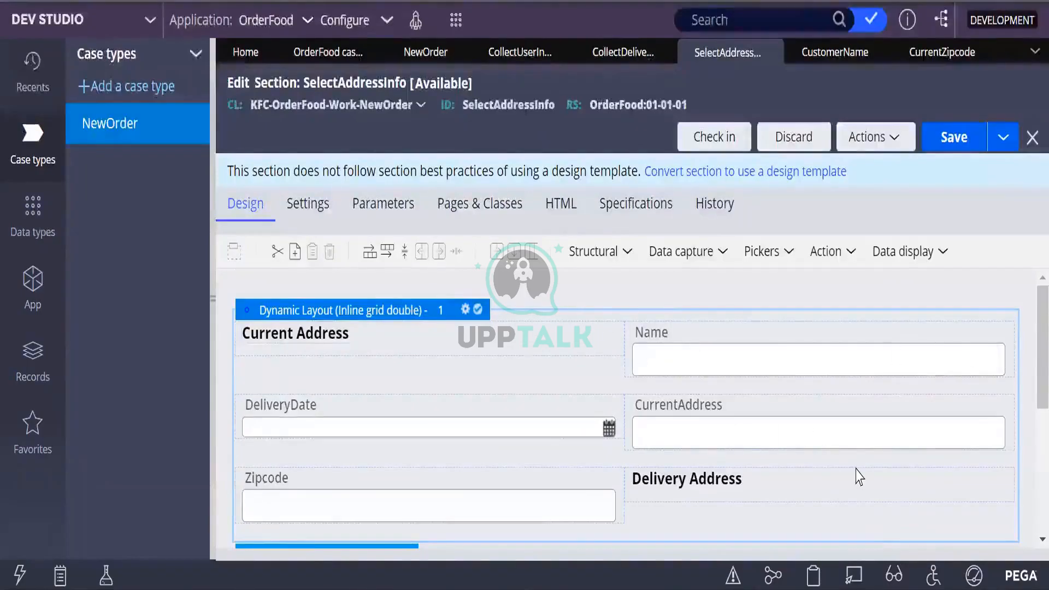
scroll(857, 478, "down", 3)
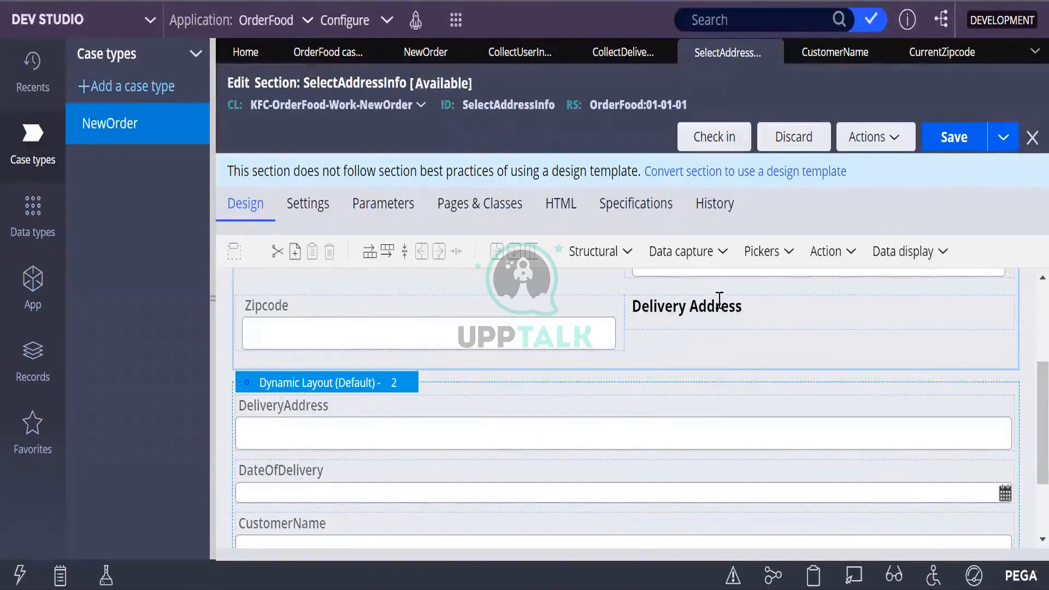
left_click(732, 322)
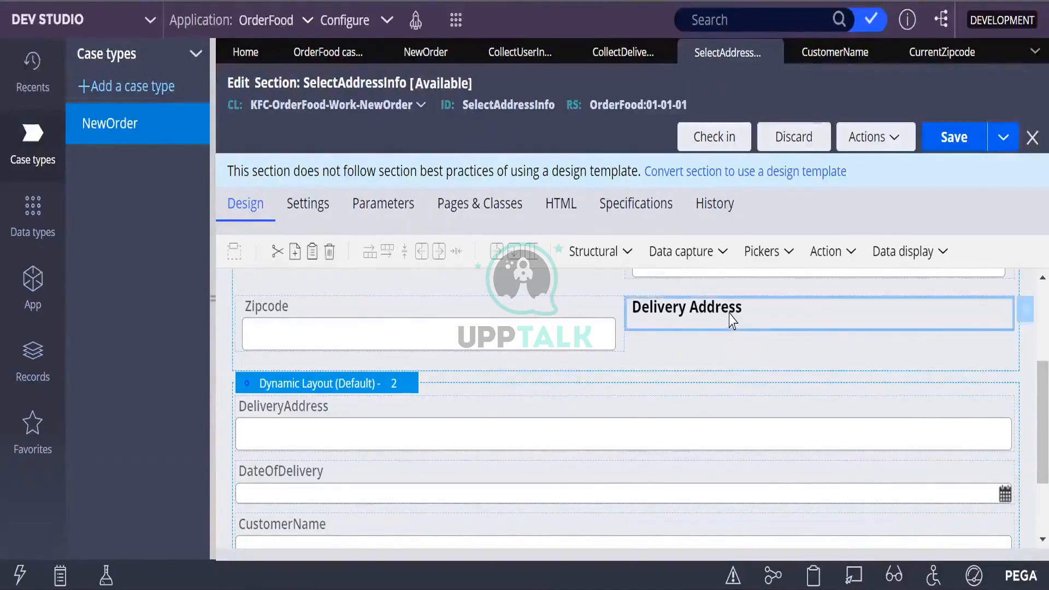
double_click(748, 321)
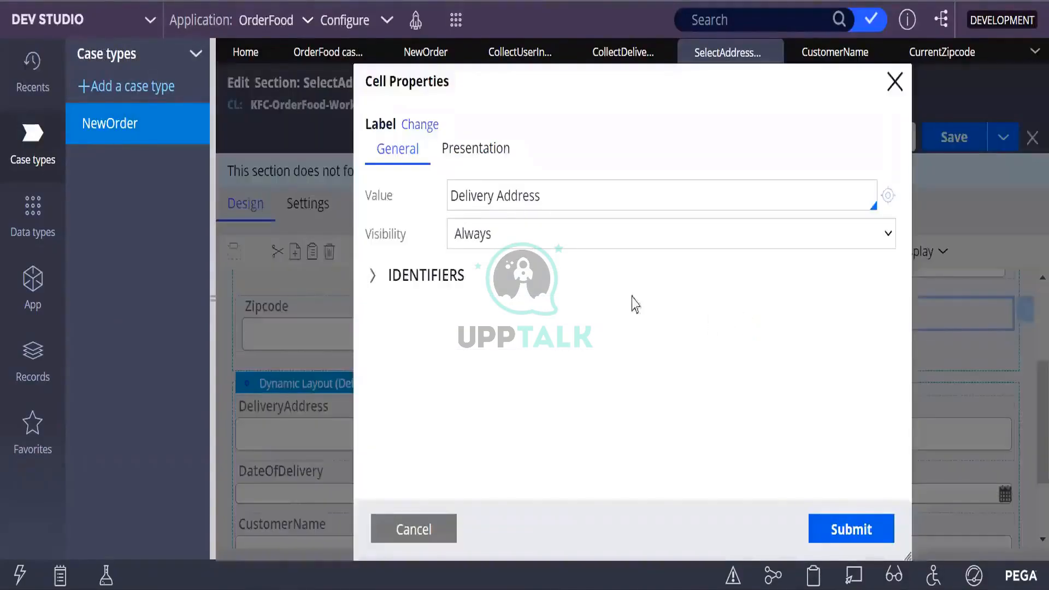
triple_click(481, 204)
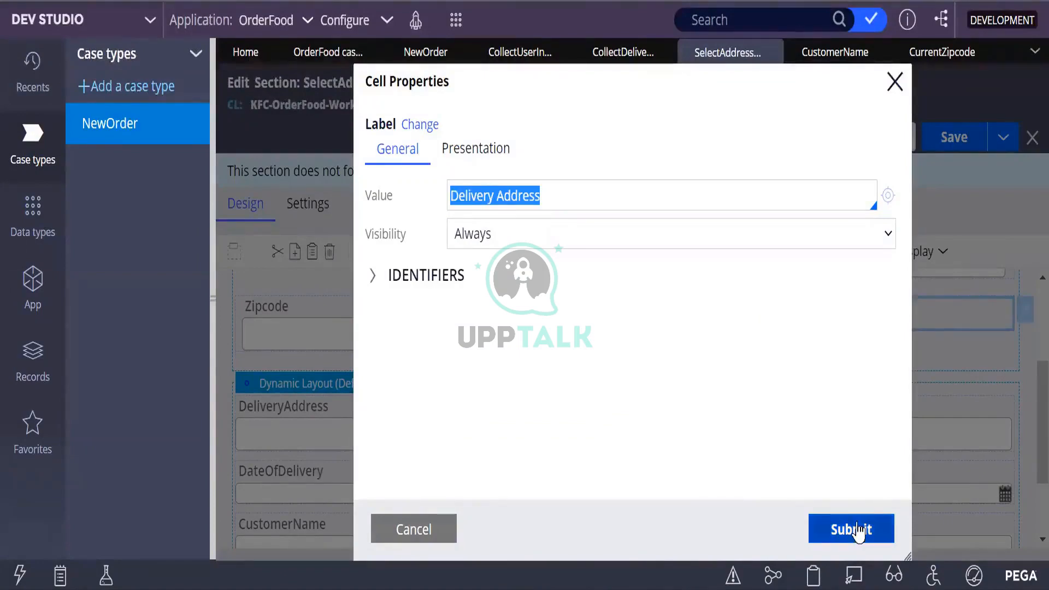
left_click(895, 82)
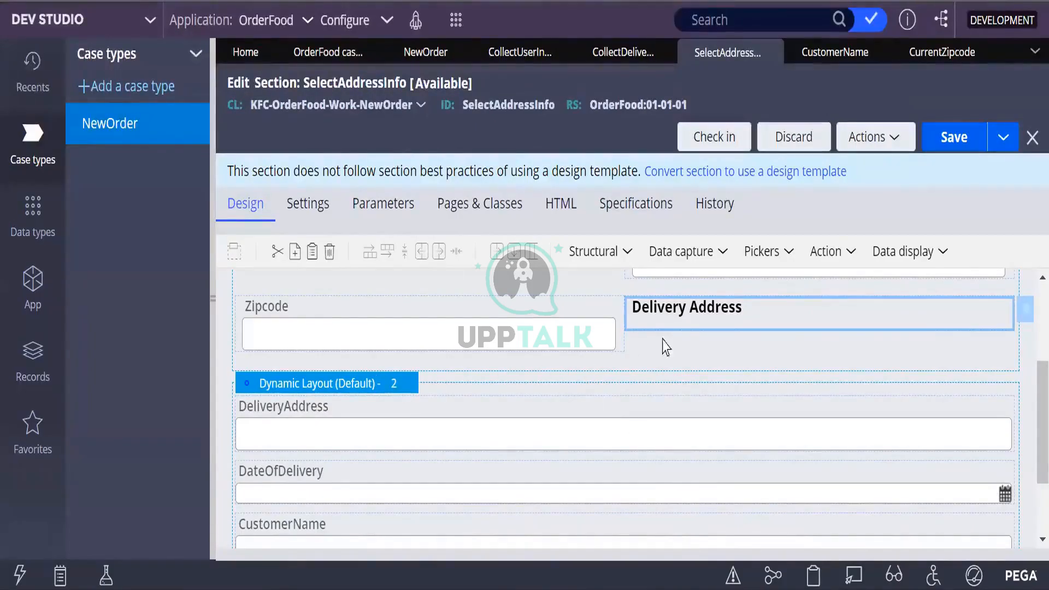
Move the Delivery Address label from the first layout into the second dynamic layout, above the DeliveryAddress field
scroll(711, 375, "up", 3)
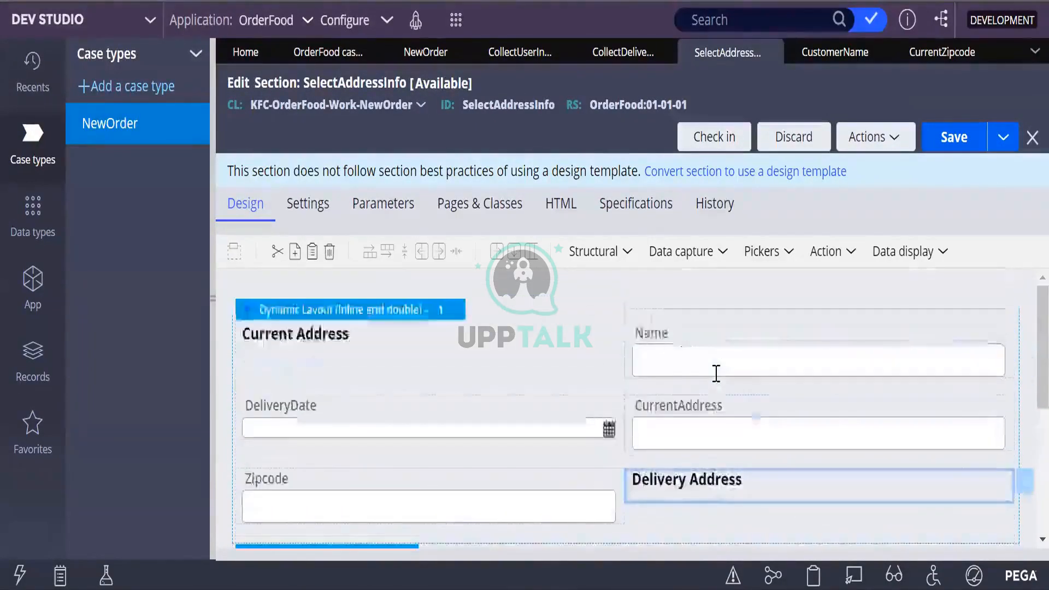
scroll(708, 422, "down", 3)
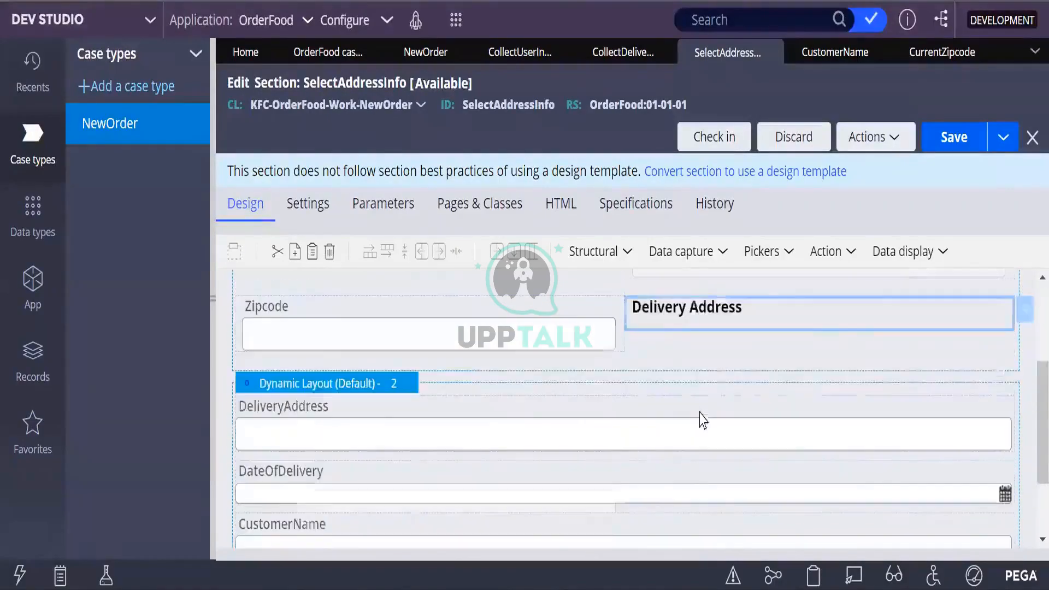
mouse_move(377, 383)
left_mouse_down()
mouse_move(457, 429)
mouse_move(431, 426)
mouse_move(356, 370)
mouse_move(358, 382)
left_mouse_up()
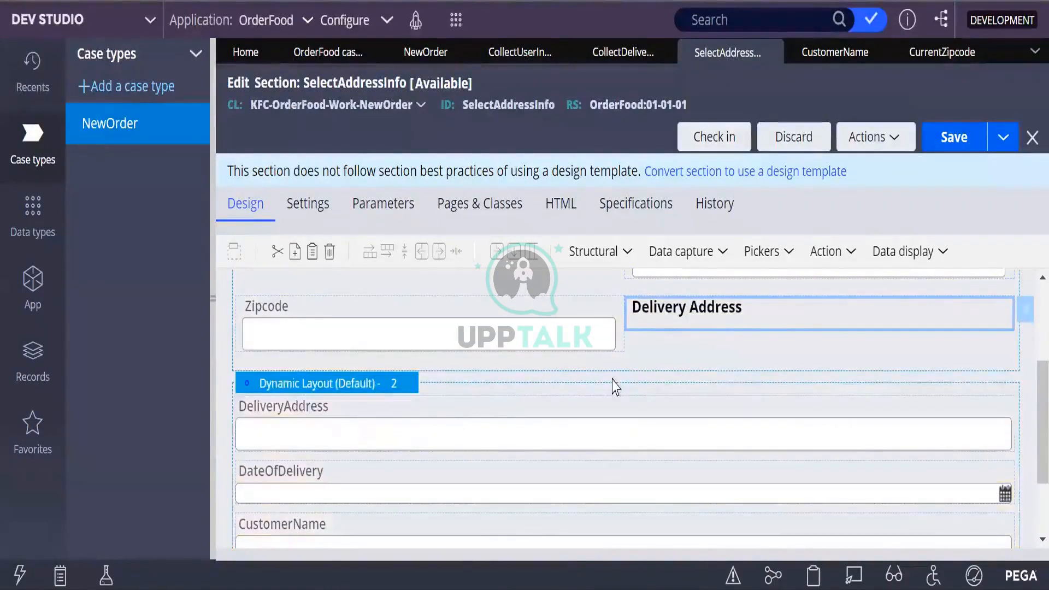
left_click_drag(714, 307, 663, 418)
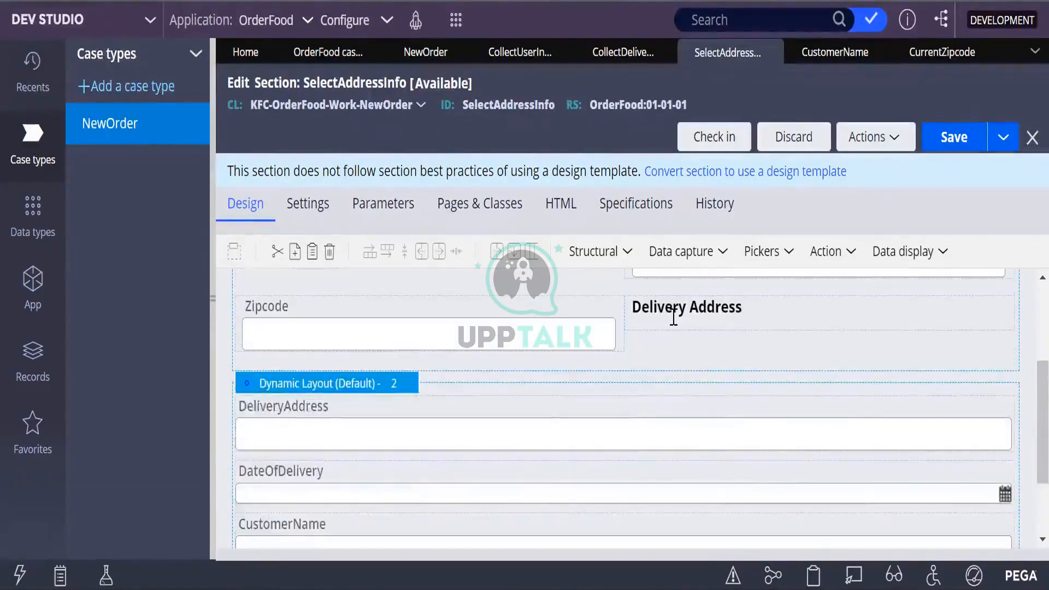
left_click(676, 323)
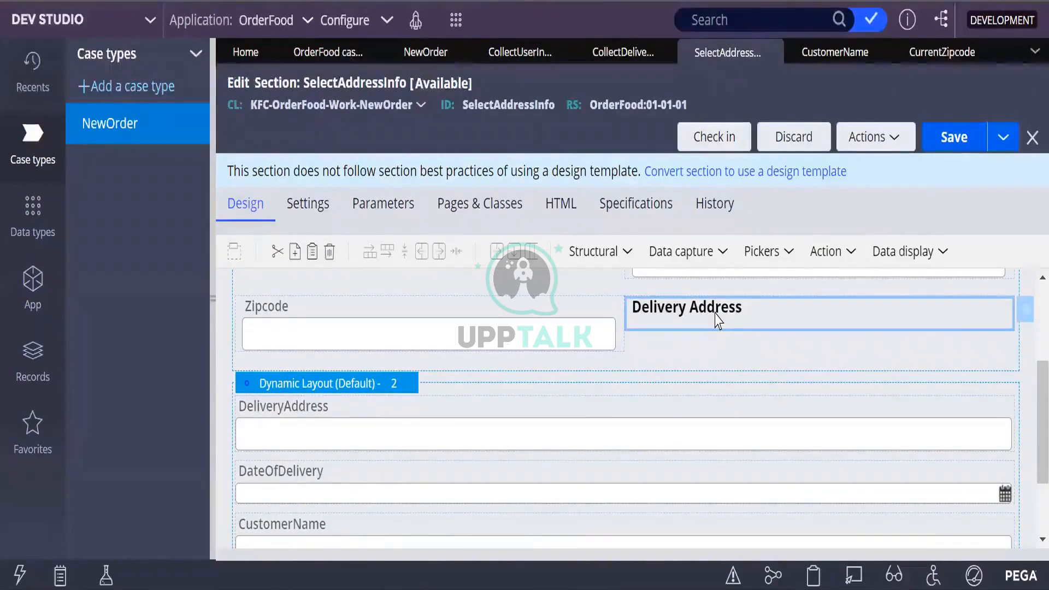
left_click_drag(718, 320, 484, 433)
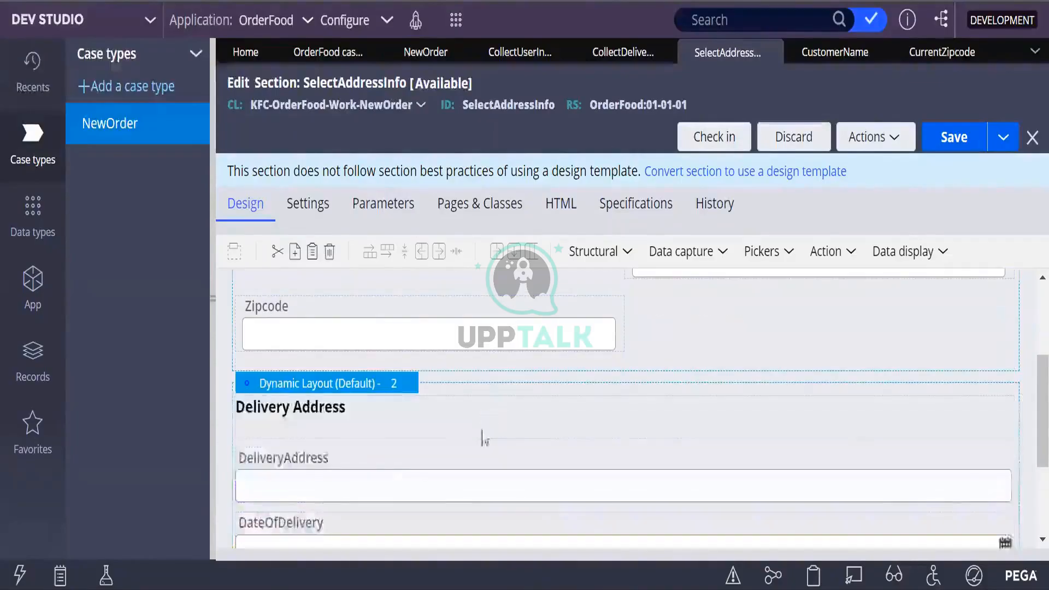
Set the second dynamic layout's format to Inline grid double, submit its properties and save the section
scroll(534, 414, "down", 3)
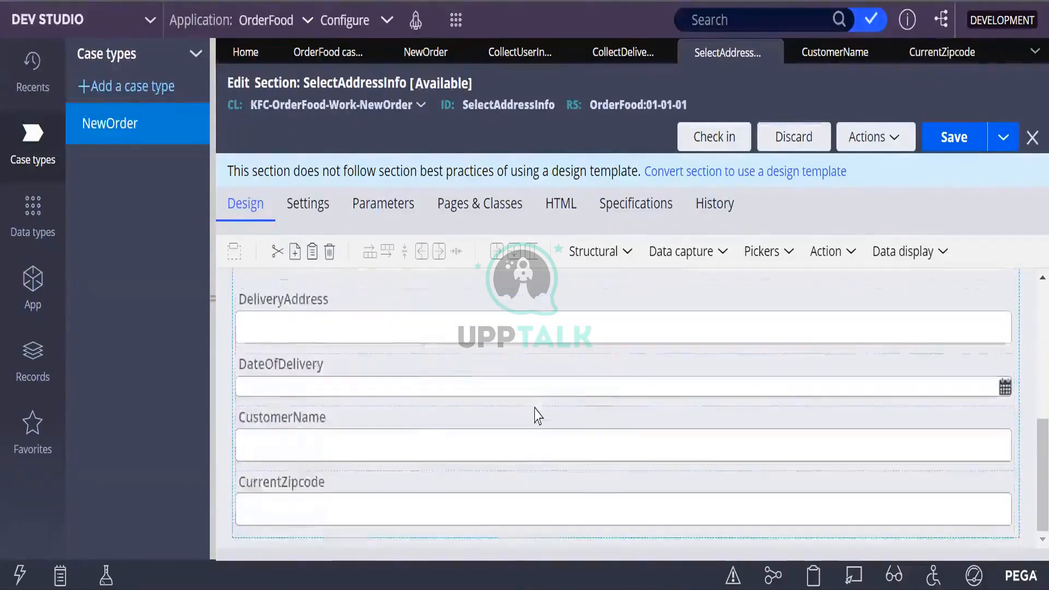
scroll(527, 412, "up", 3)
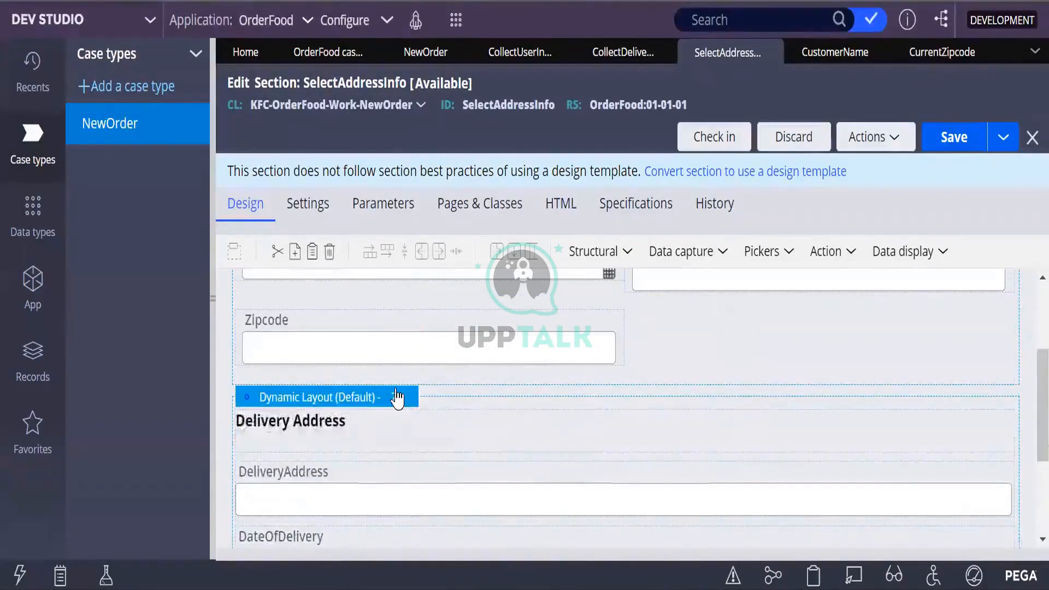
left_click(418, 410)
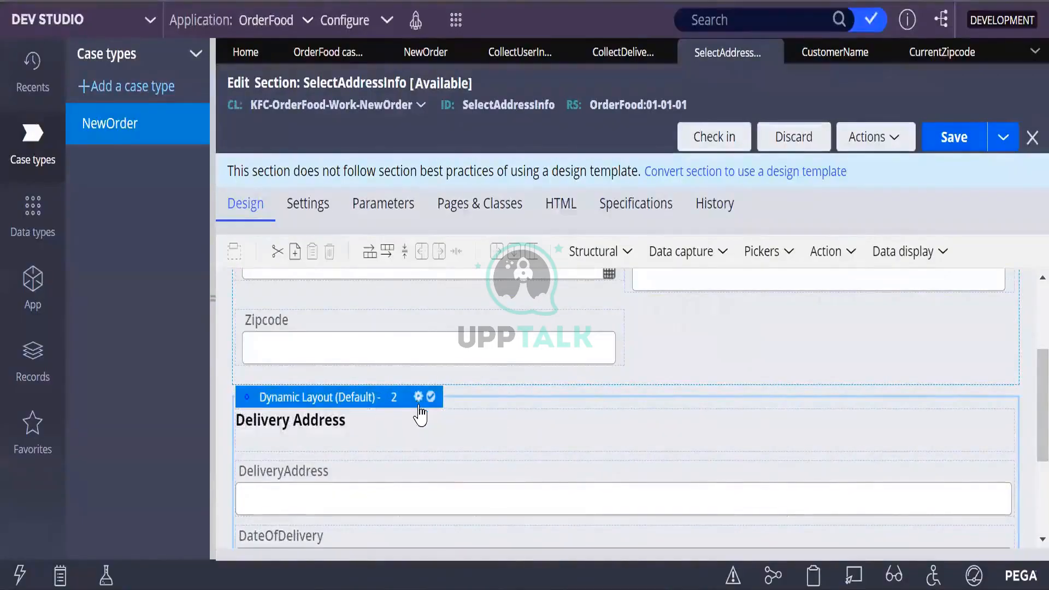
left_click(418, 399)
left_click(636, 170)
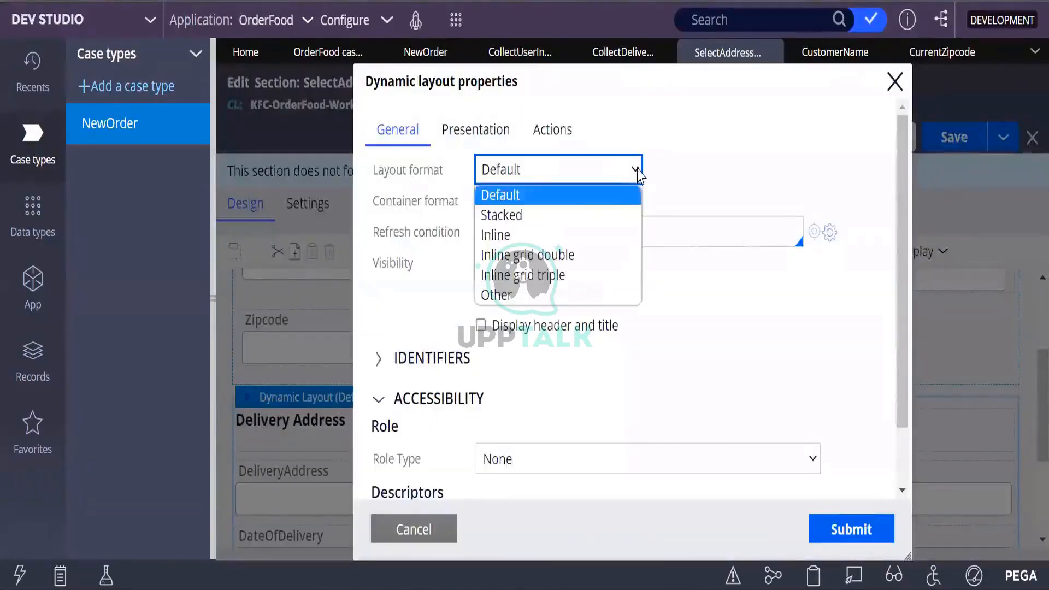
left_click(536, 255)
left_click(852, 533)
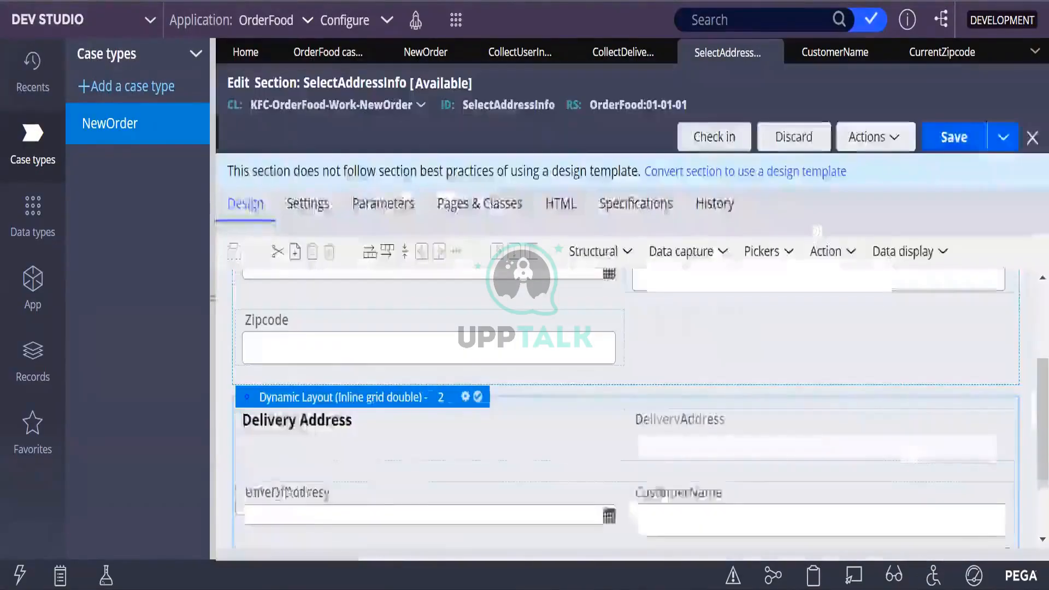
left_click(954, 137)
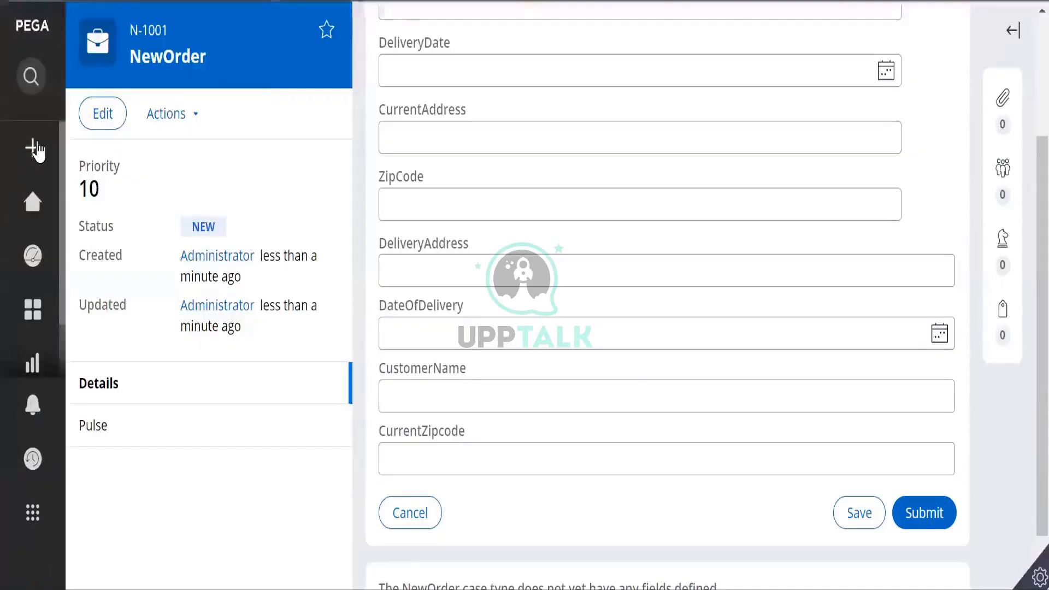
Switch to the portal, create another NewOrder case and open its CollectDeliveryInfo assignment to check the two-column form
left_click(33, 145)
left_click(93, 207)
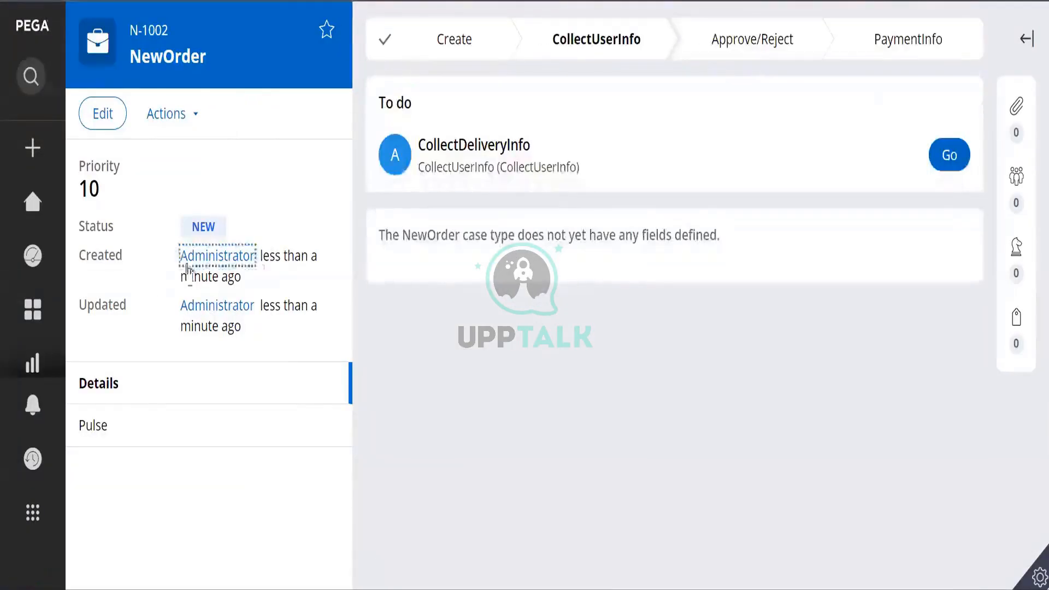
left_click(959, 163)
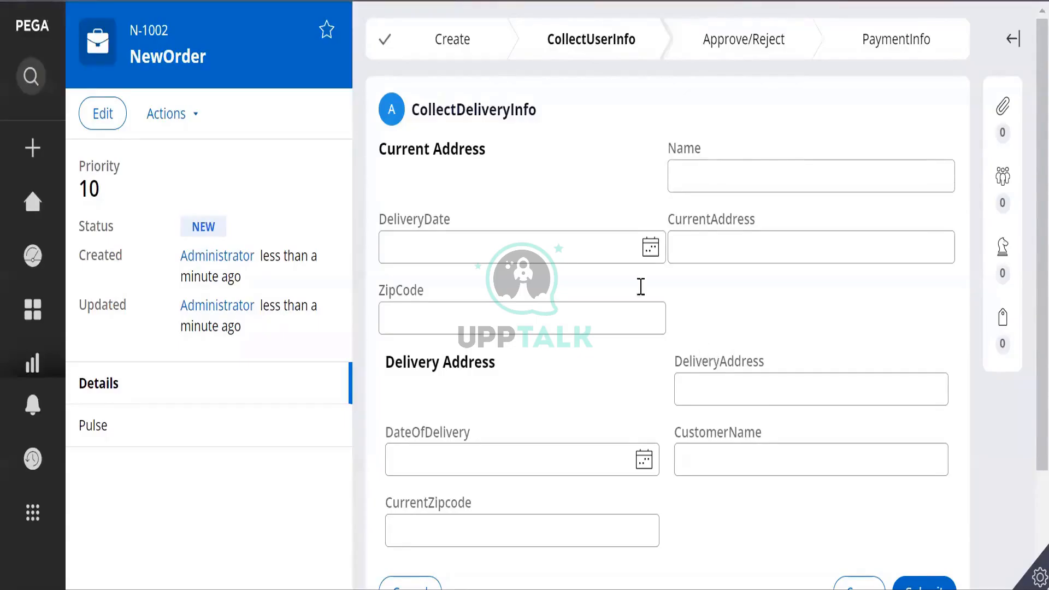
Return to Dev Studio and duplicate the Current Address label beside the original in the first layout by copying and pasting it
mouse_move(134, 34)
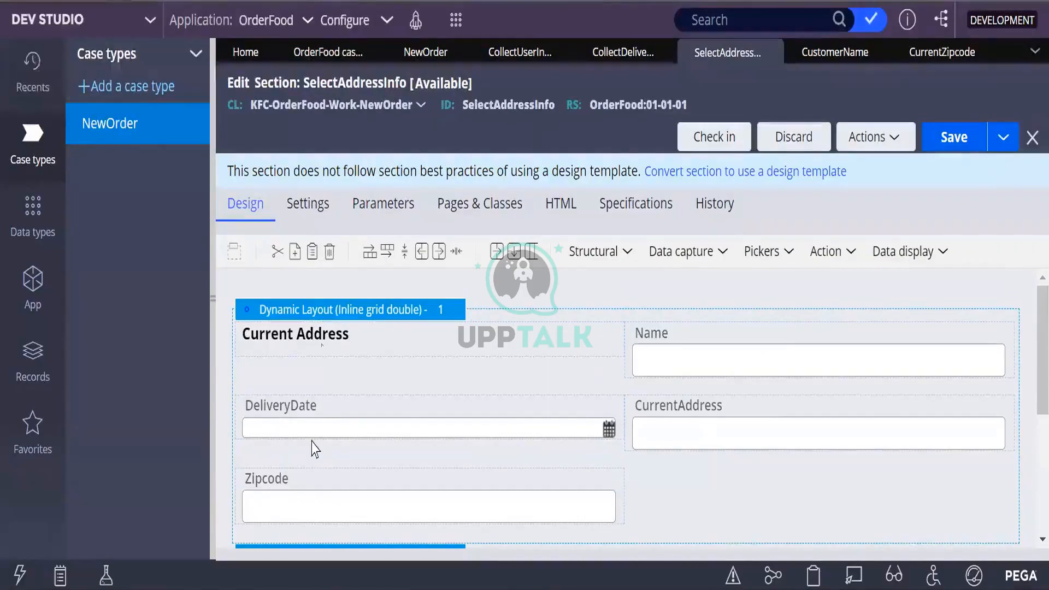
right_click(323, 339)
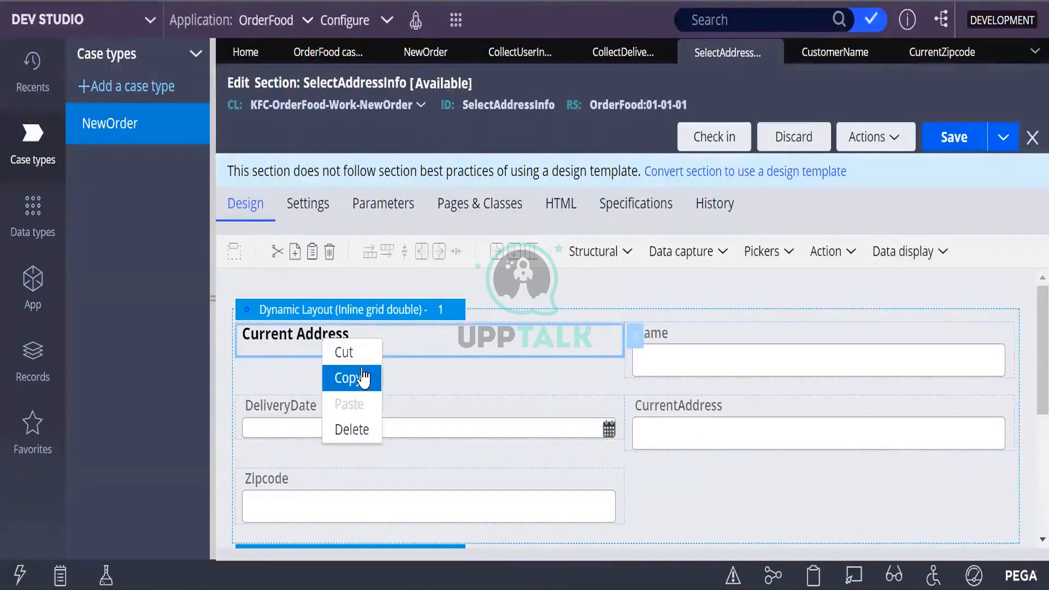
left_click(364, 377)
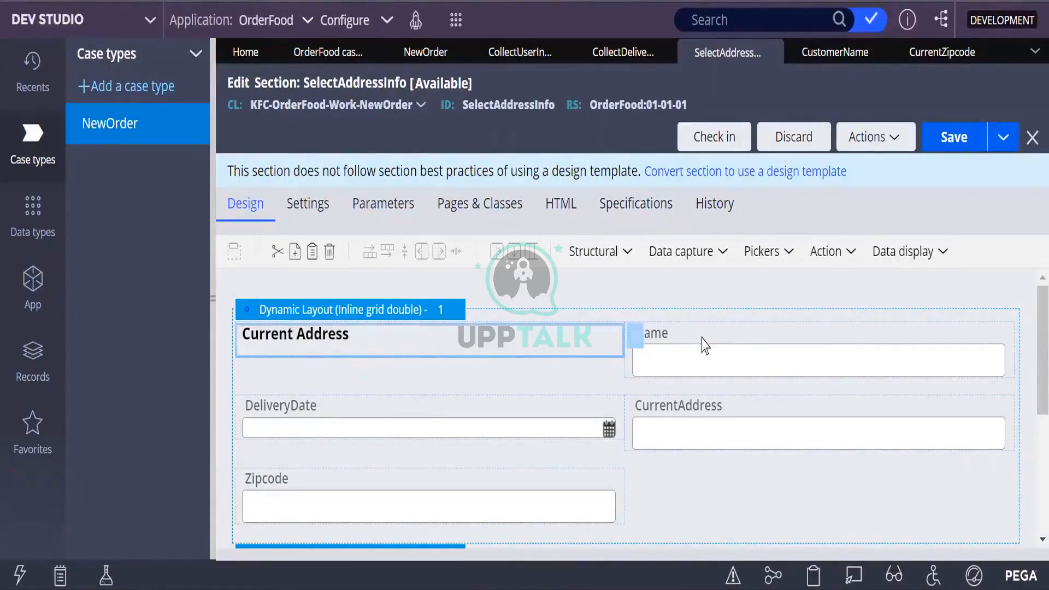
right_click(382, 345)
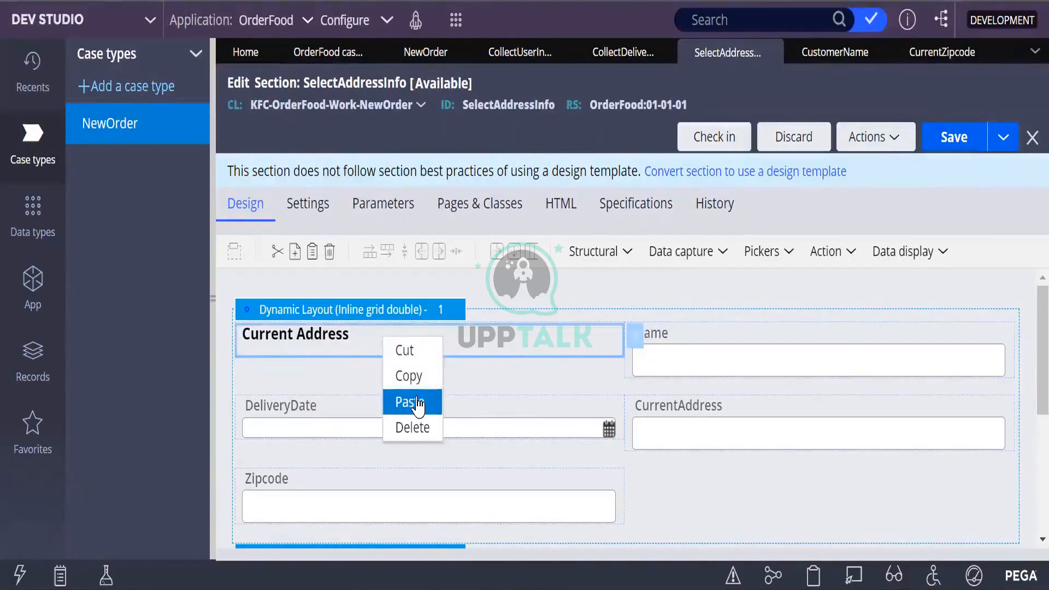
left_click(411, 403)
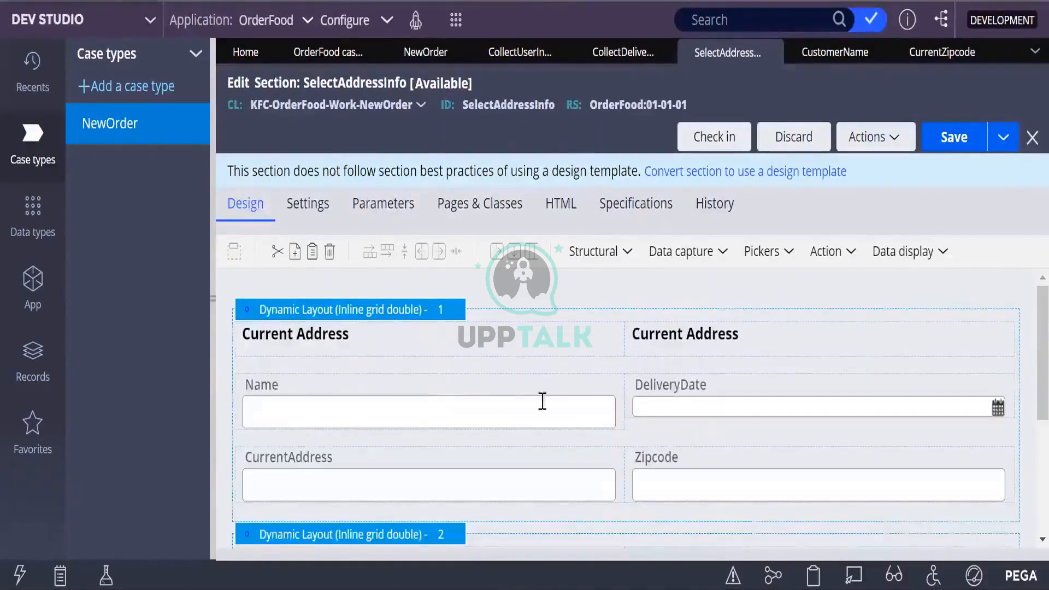
Clear the value of the duplicate Current Address label beside the original in the first dynamic layout and submit its cell properties
scroll(675, 368, "down", 4)
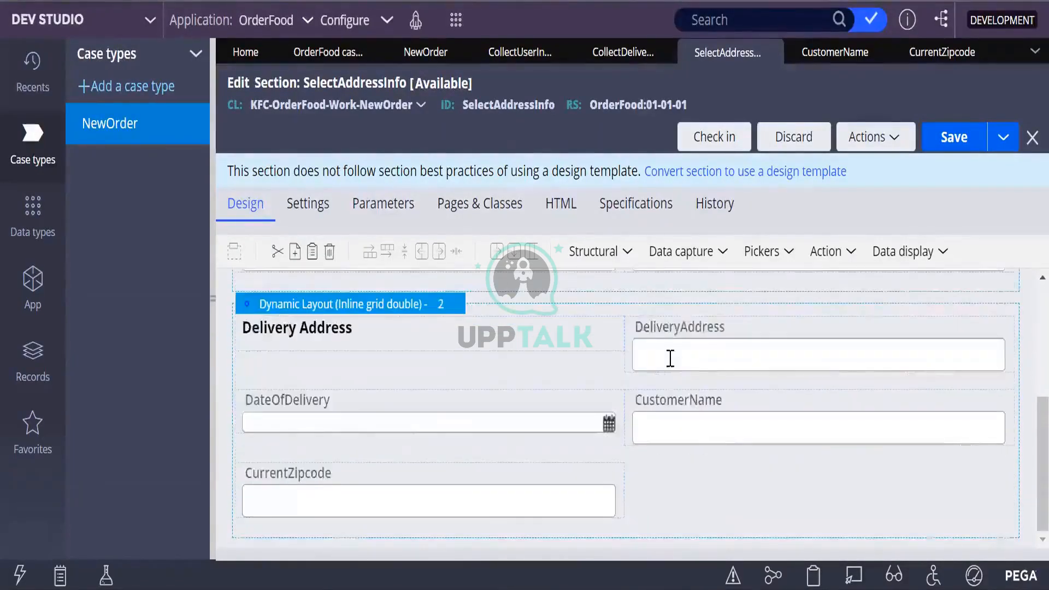
scroll(671, 358, "up", 4)
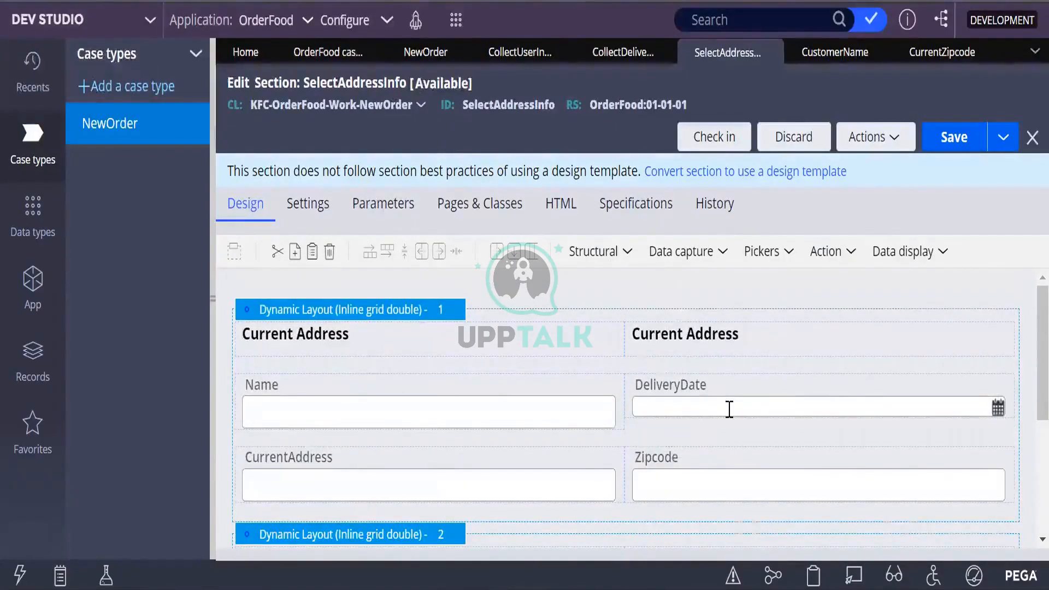
left_click(758, 342)
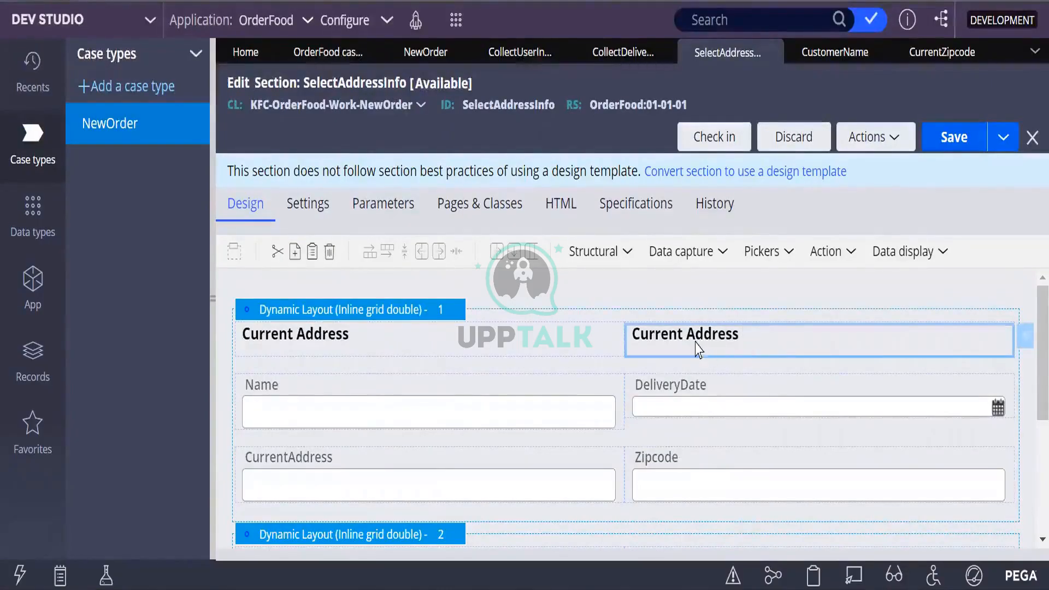
double_click(717, 344)
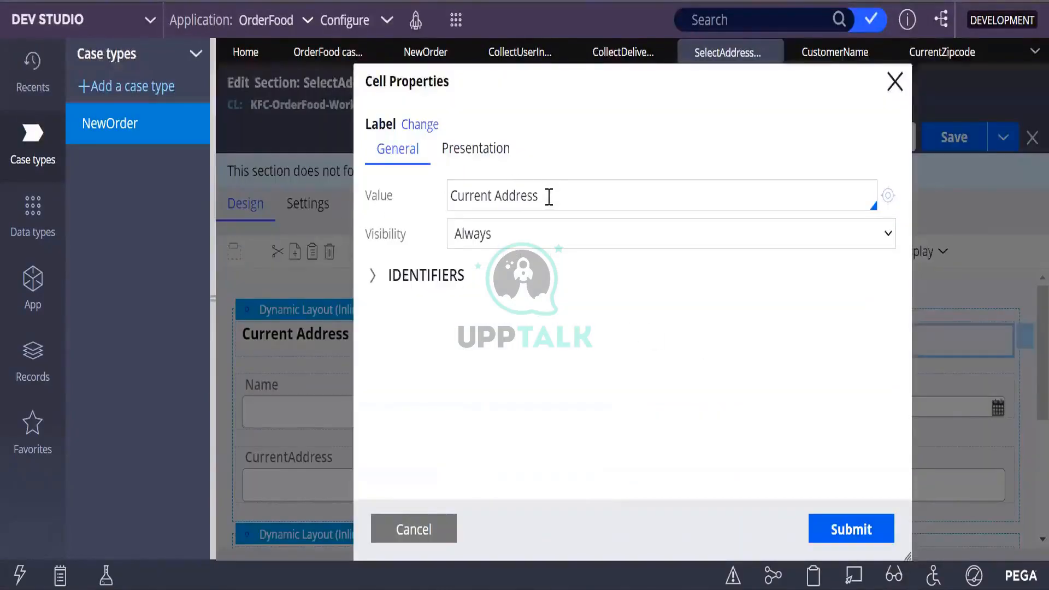
left_click_drag(549, 197, 435, 218)
key("BackSpace")
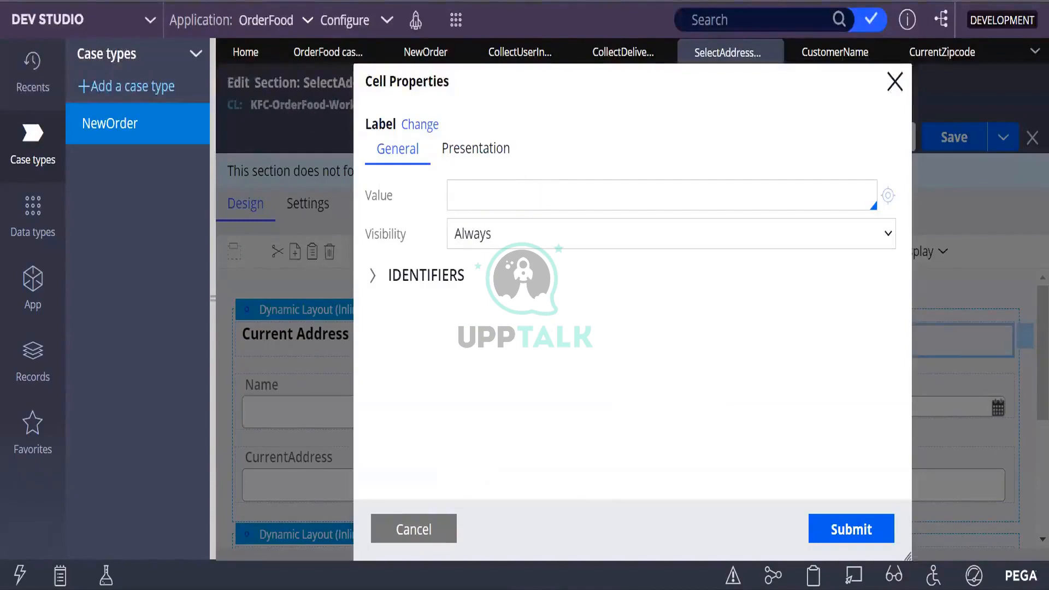
left_click(861, 527)
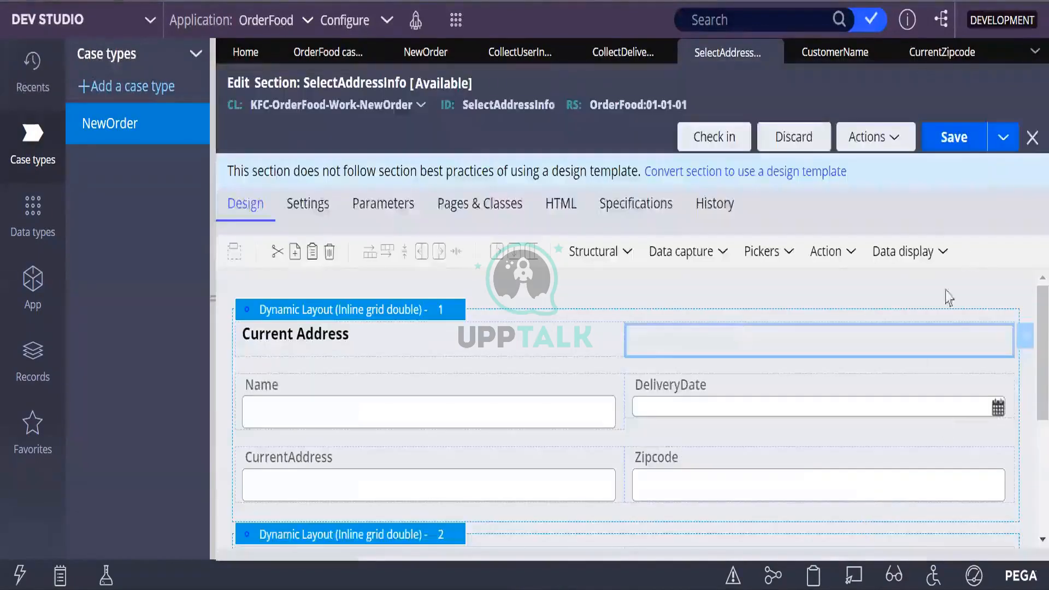
Duplicate the Delivery Address label beside the original in the second dynamic layout by copying and pasting it
scroll(797, 475, "down", 4)
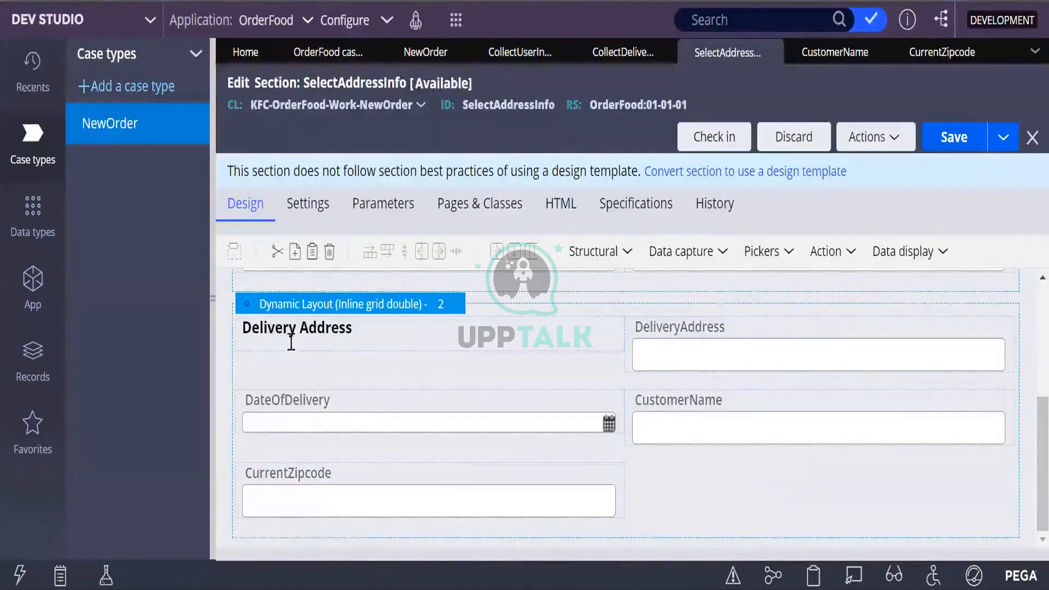
right_click(295, 335)
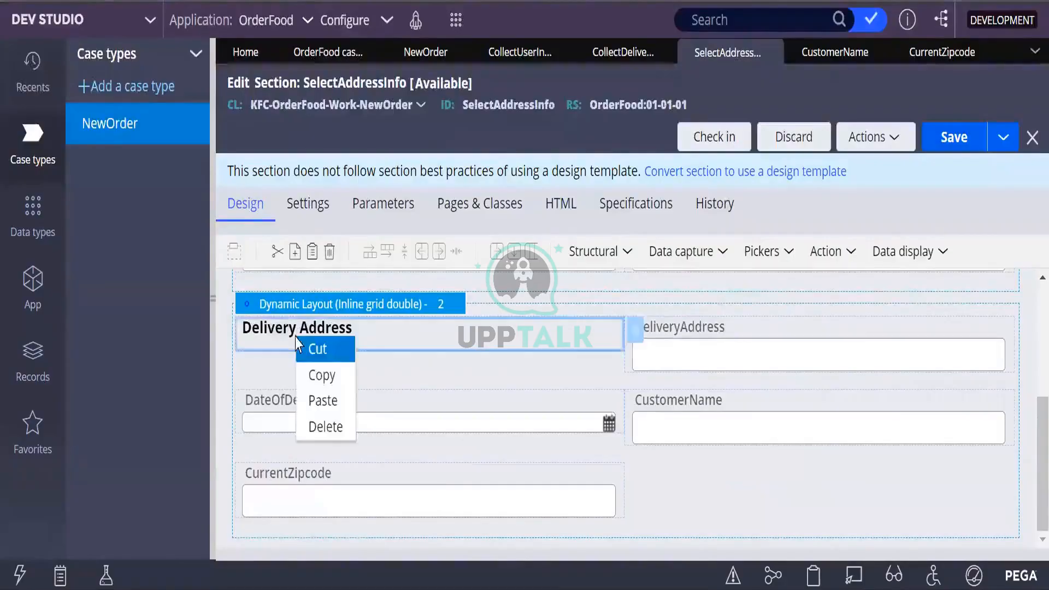
left_click(340, 382)
right_click(485, 341)
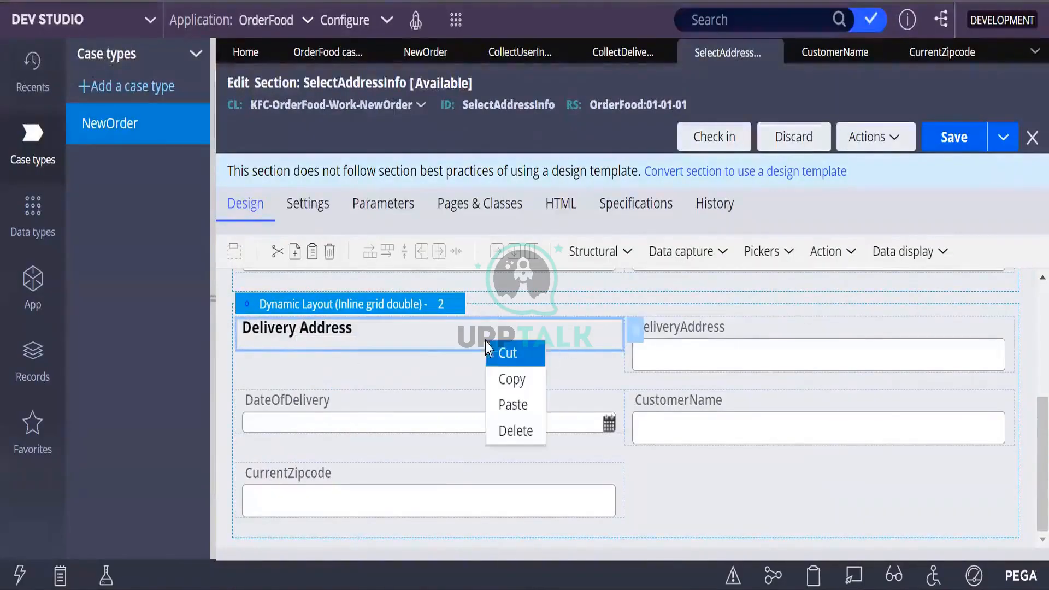
left_click(513, 407)
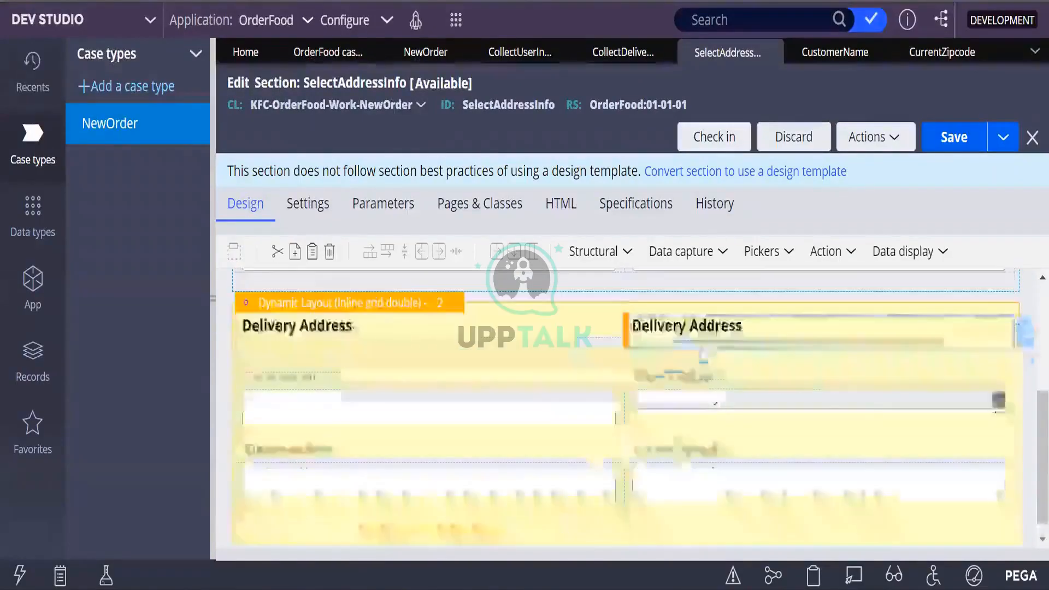
Clear the value of the duplicate Delivery Address label, submit its cell properties and save the section
double_click(726, 372)
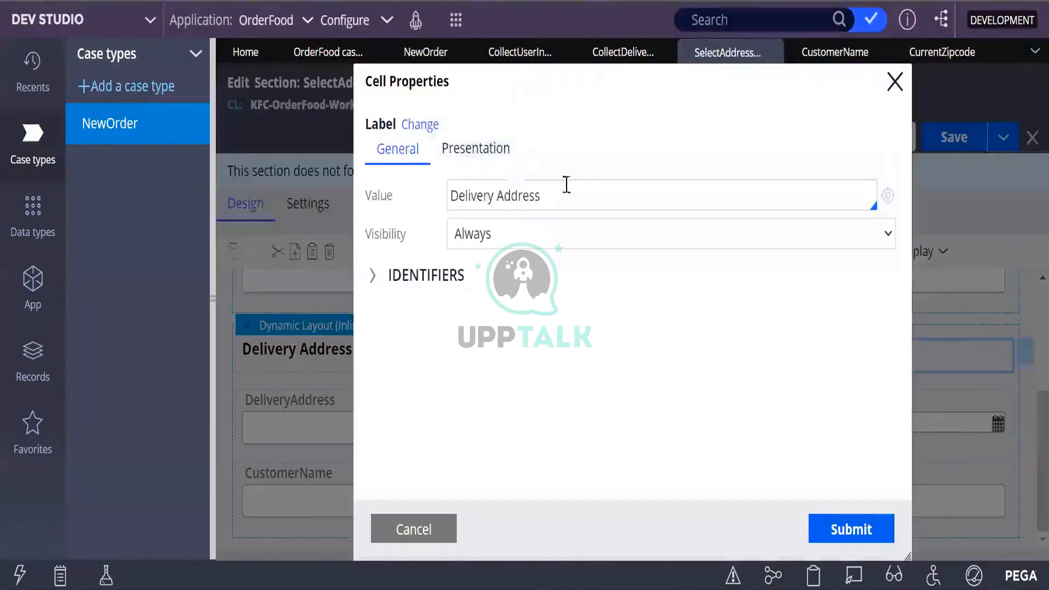
left_click_drag(567, 184, 375, 202)
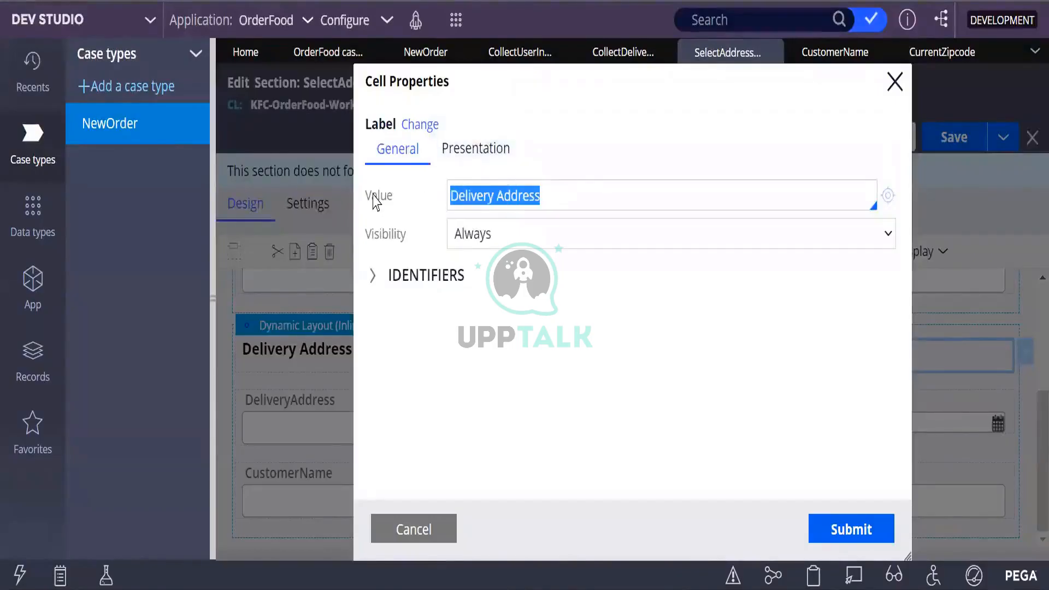
key("BackSpace")
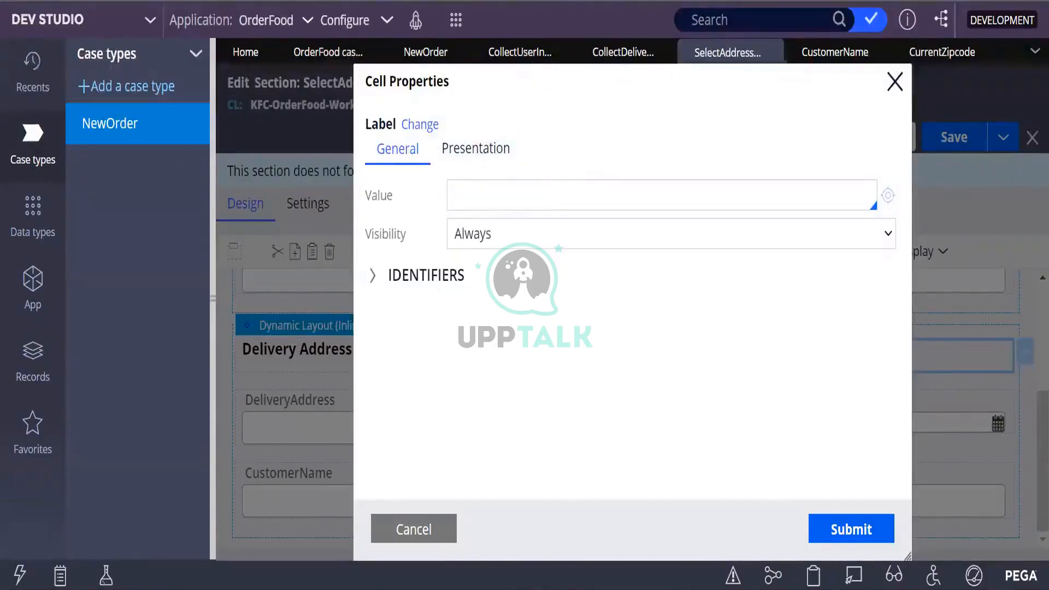
left_click(829, 533)
left_click(950, 143)
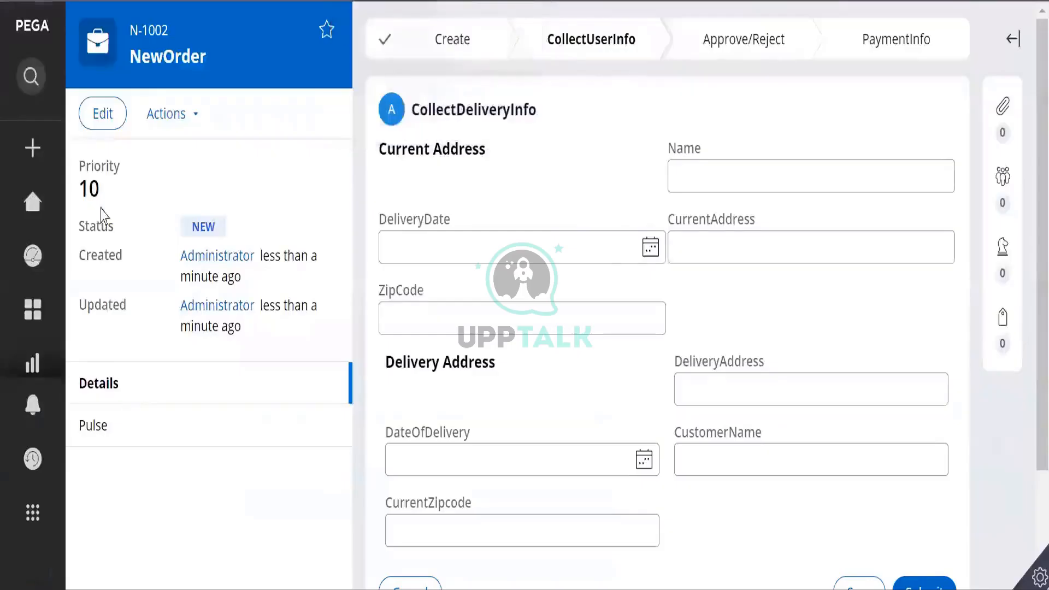
Switch to the portal, create a new NewOrder case and open its CollectDeliveryInfo assignment to inspect the field alignment under both address headings
mouse_move(32, 77)
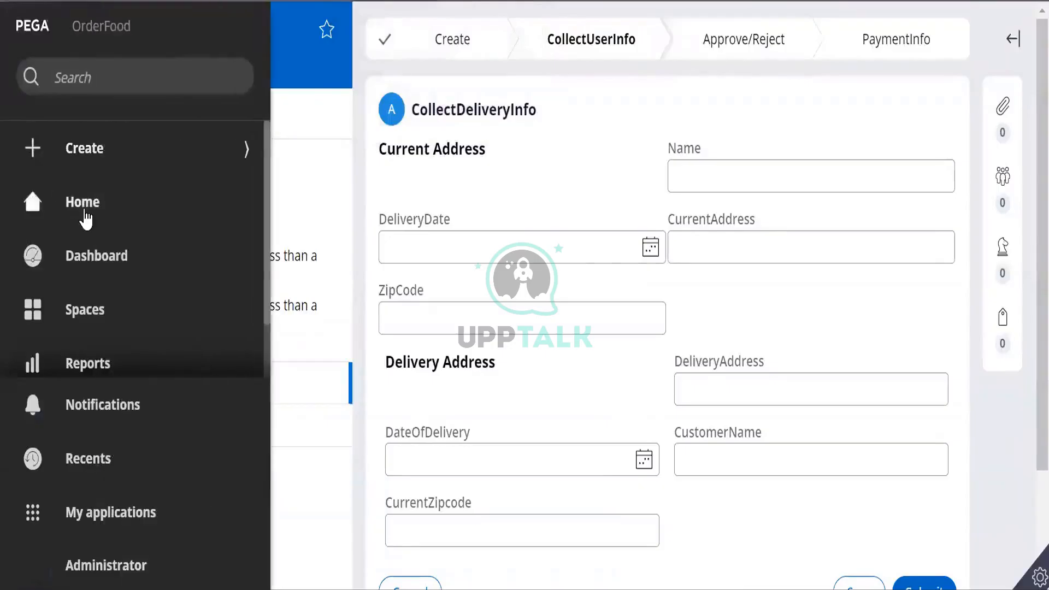
left_click(249, 152)
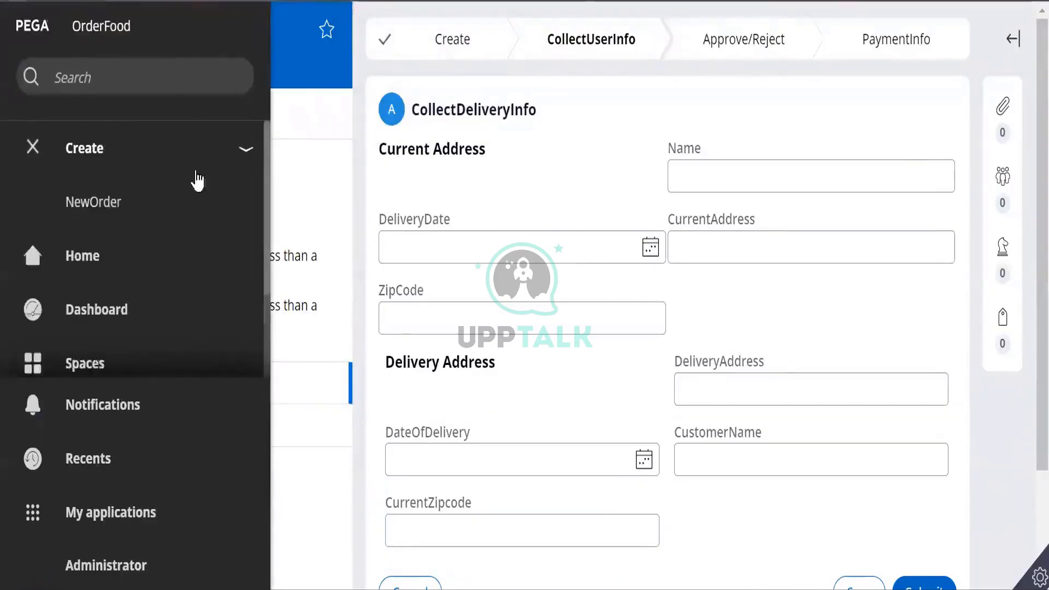
left_click(112, 203)
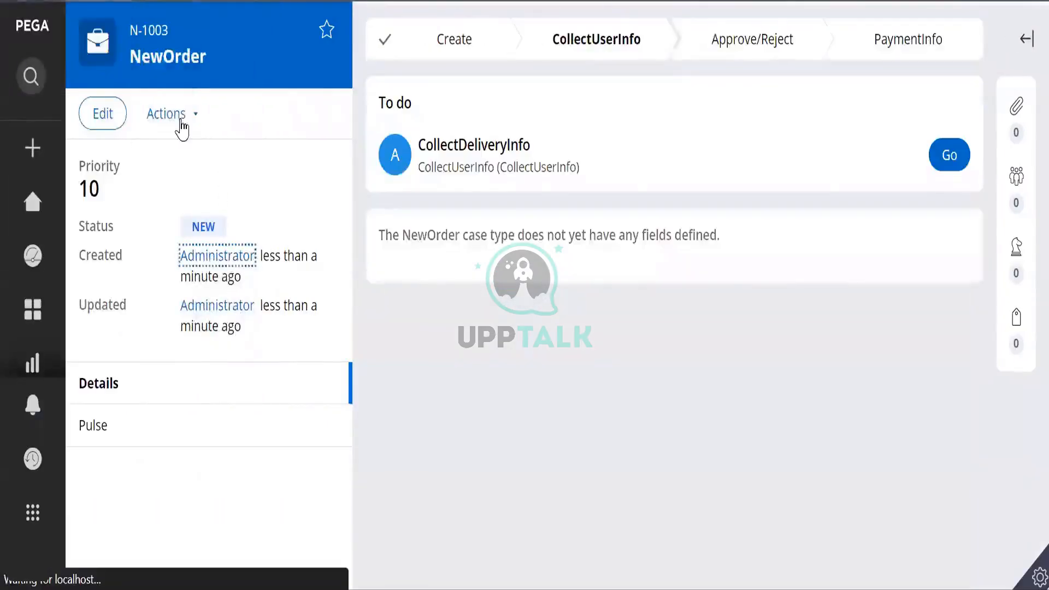
left_click(957, 159)
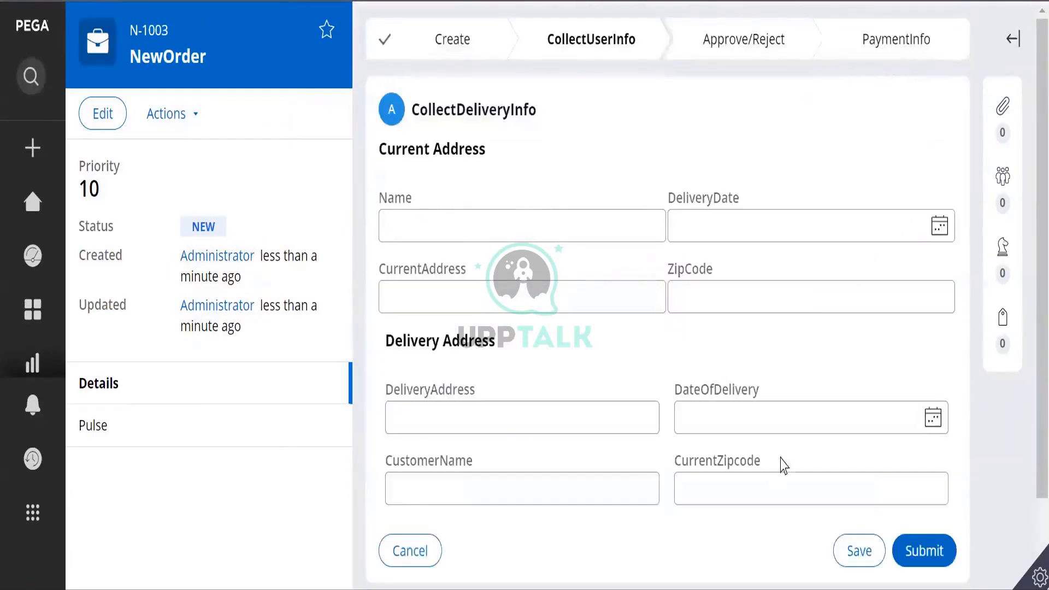
scroll(782, 395, "down", 2)
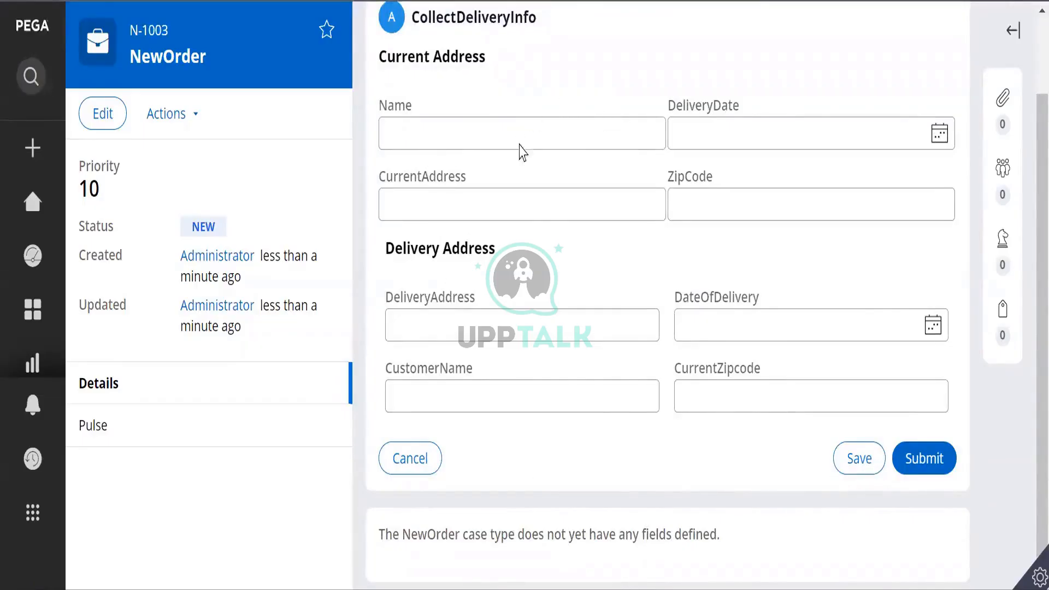
left_click(486, 320)
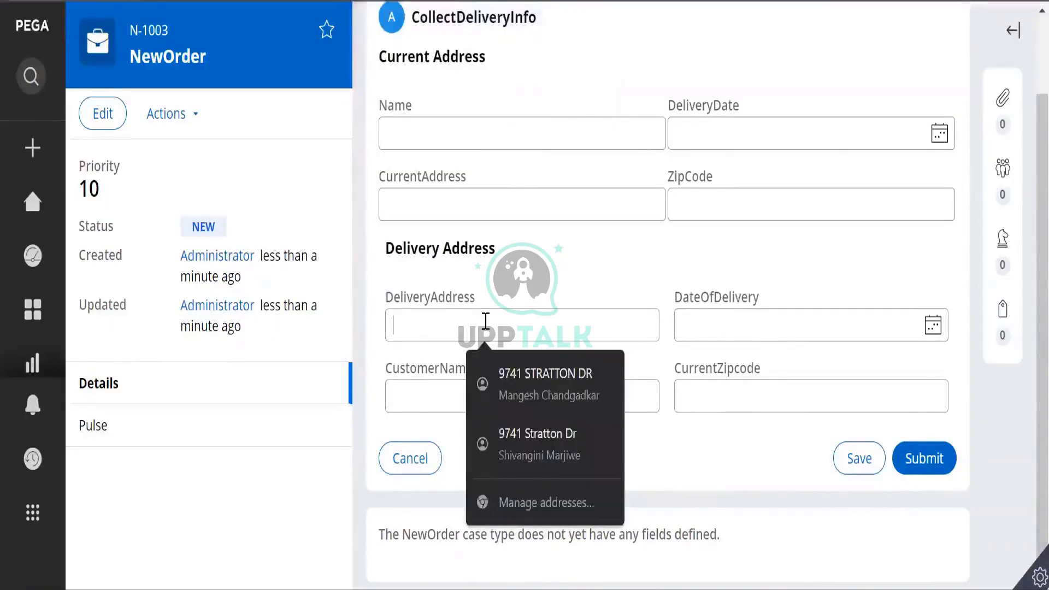
left_click(525, 171)
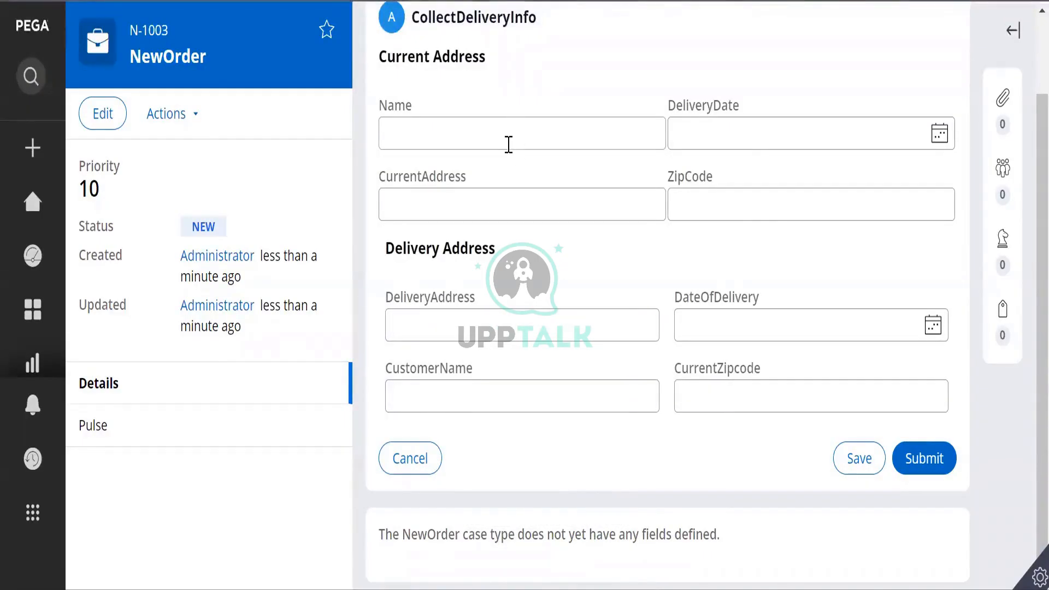
left_click(499, 123)
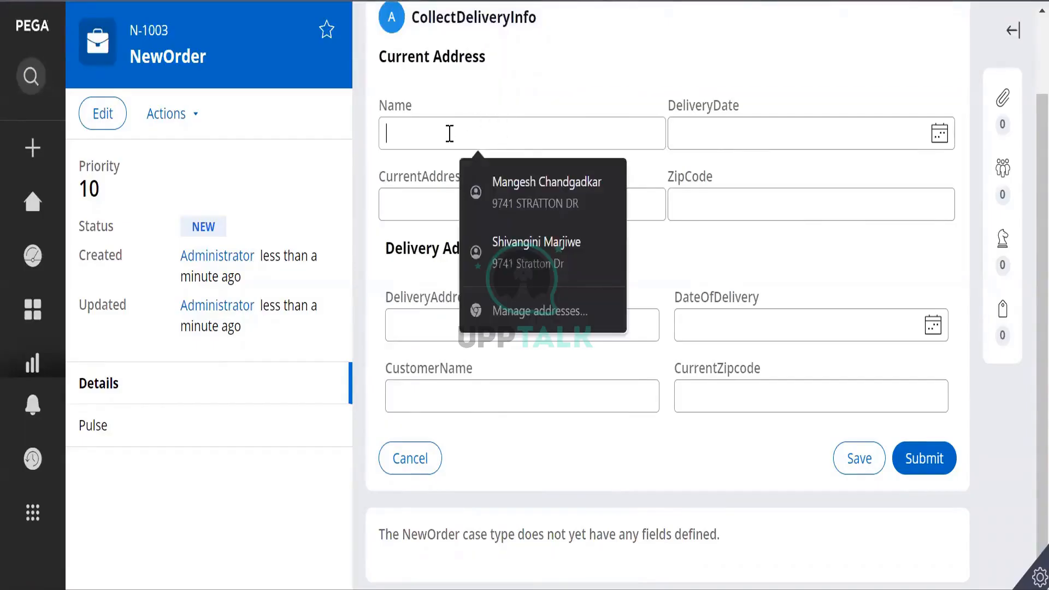
left_click(567, 466)
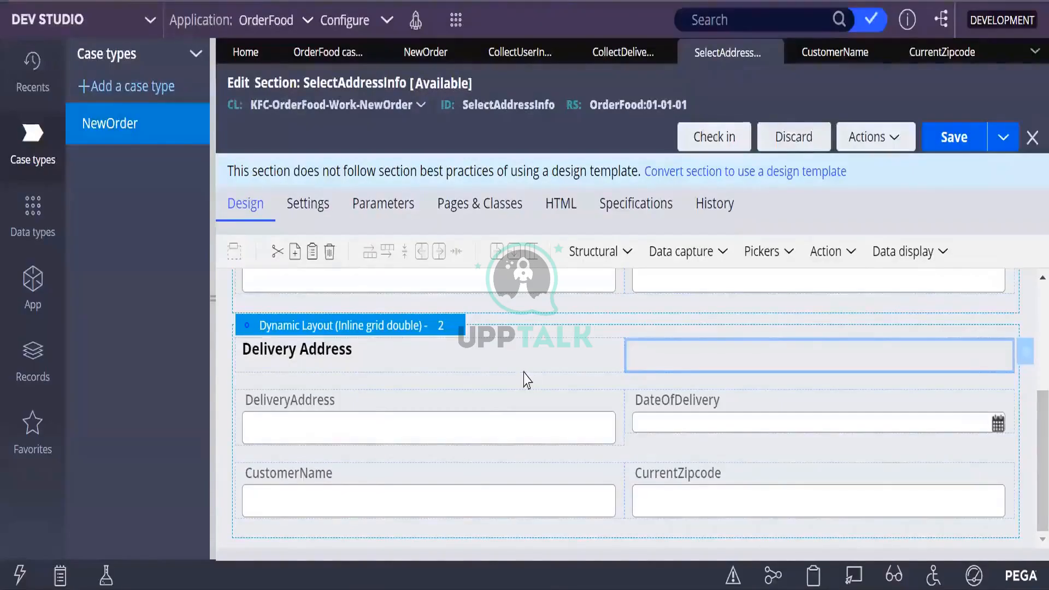
Return to Dev Studio and add a structural dynamic layout inside the first layout, below the CurrentAddress field
scroll(503, 468, "up", 3)
scroll(503, 467, "down", 3)
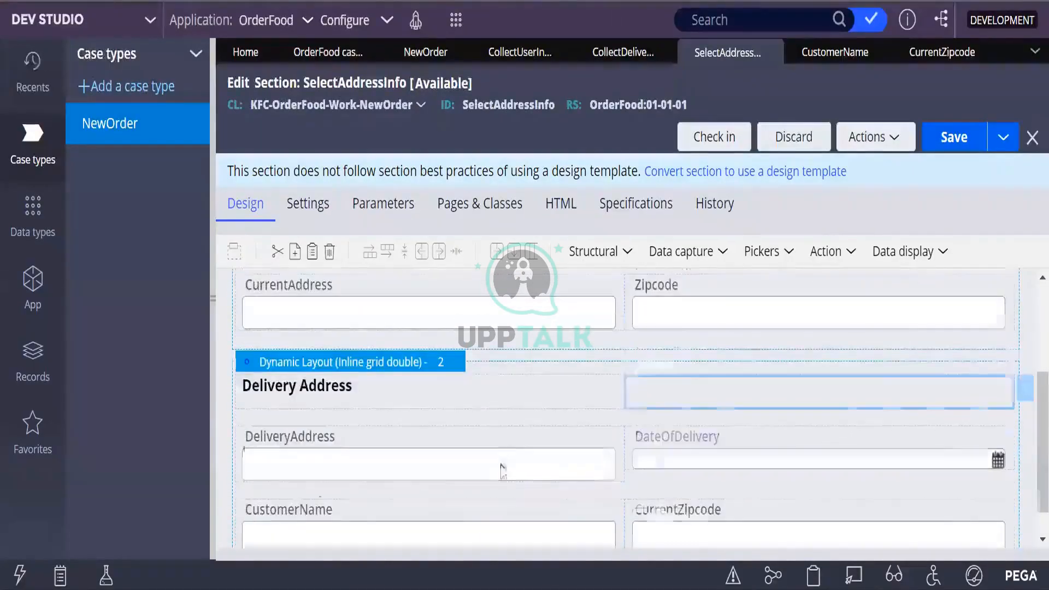
scroll(499, 464, "up", 1)
scroll(499, 465, "down", 1)
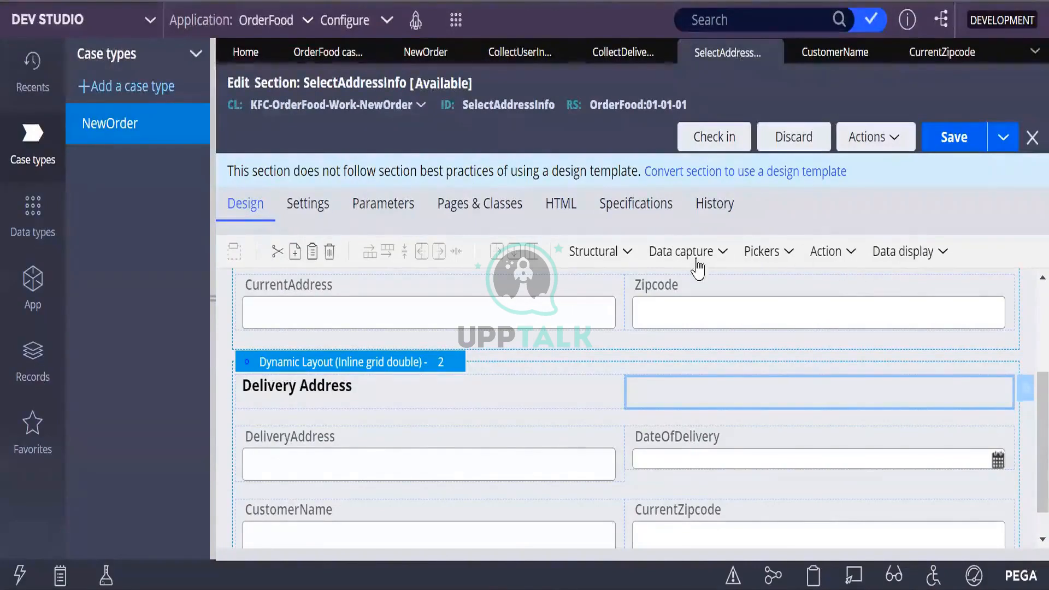
left_click(629, 252)
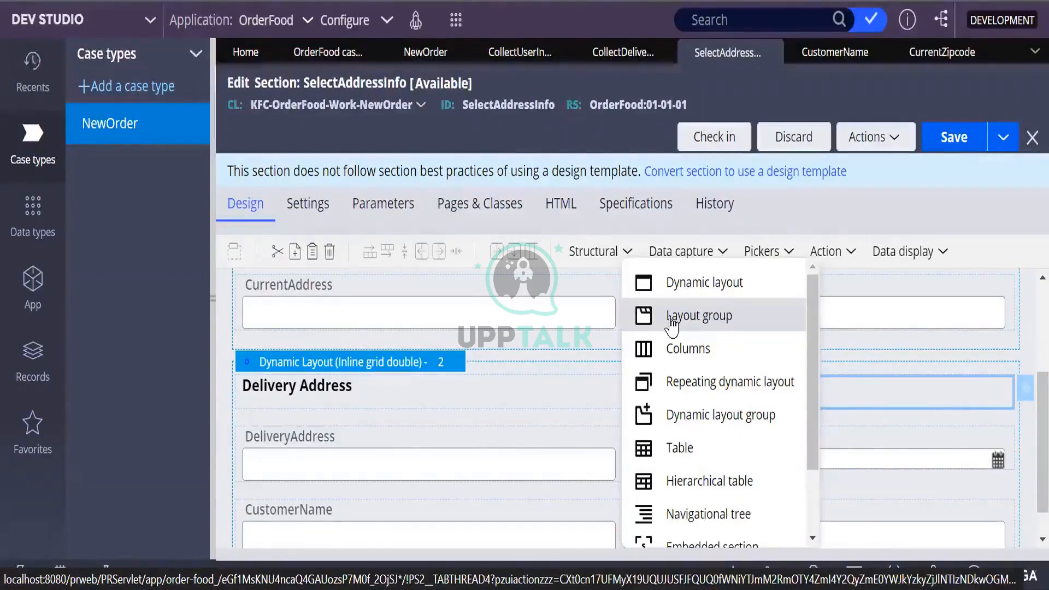
left_click_drag(671, 320, 614, 262)
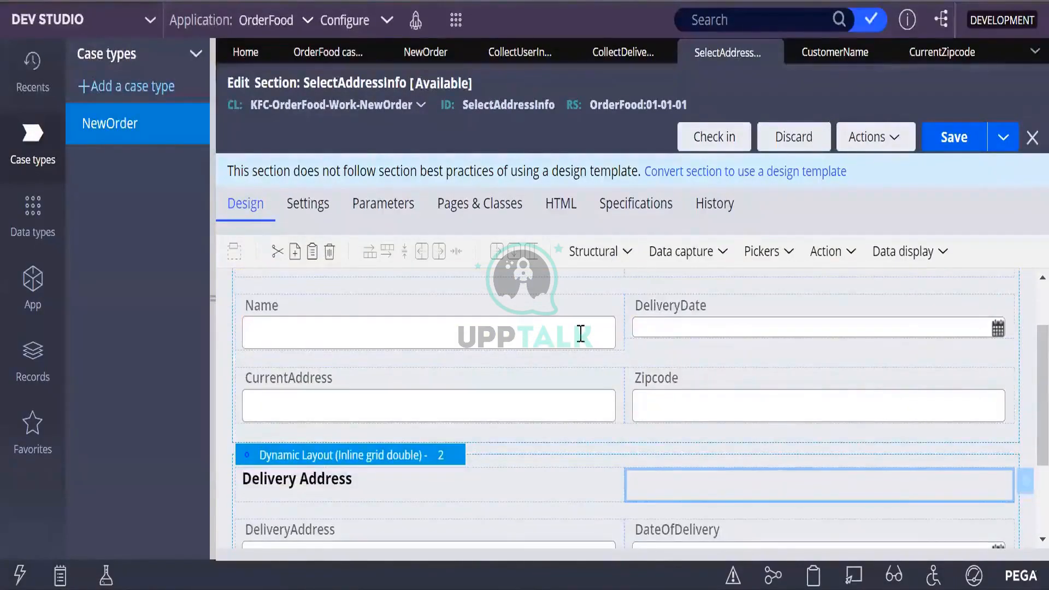
left_click(628, 254)
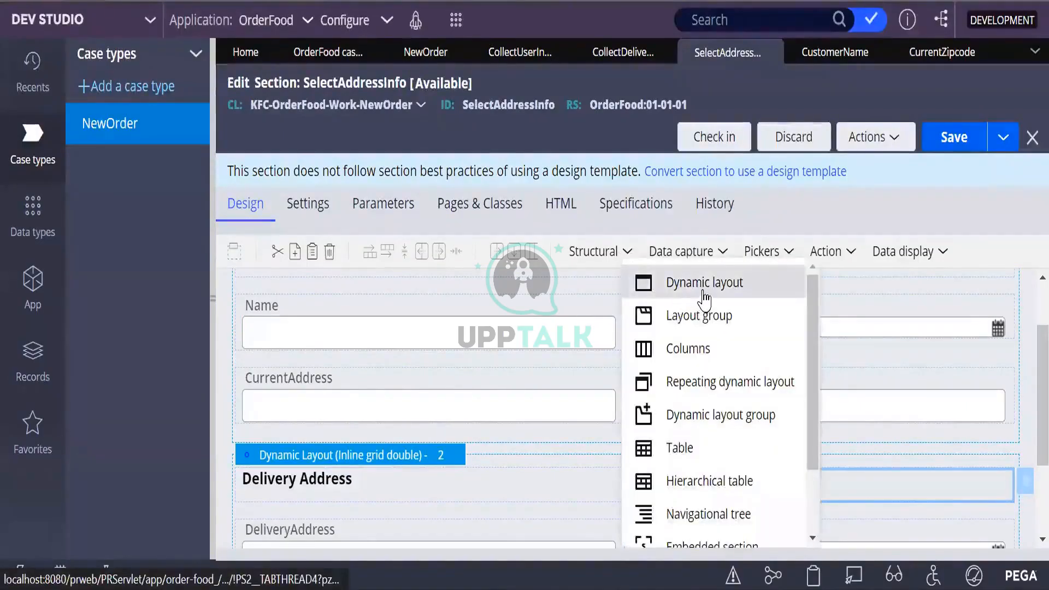
left_click_drag(704, 298, 459, 445)
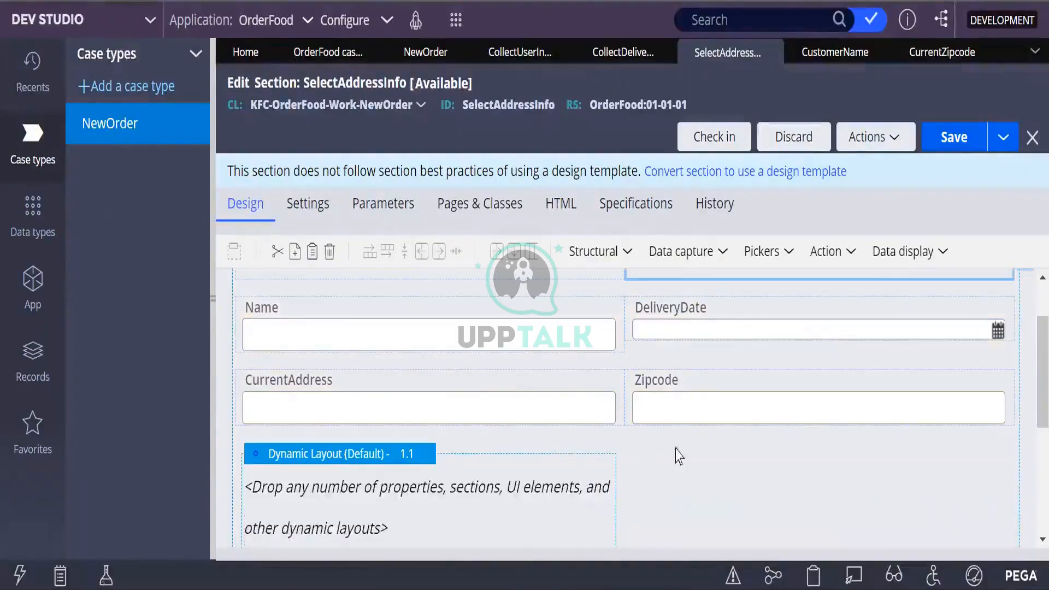
Select the nested dynamic layout, open and dismiss its properties, and review the arrangement of both address layouts in the section
scroll(437, 383, "down", 3)
left_click(382, 353)
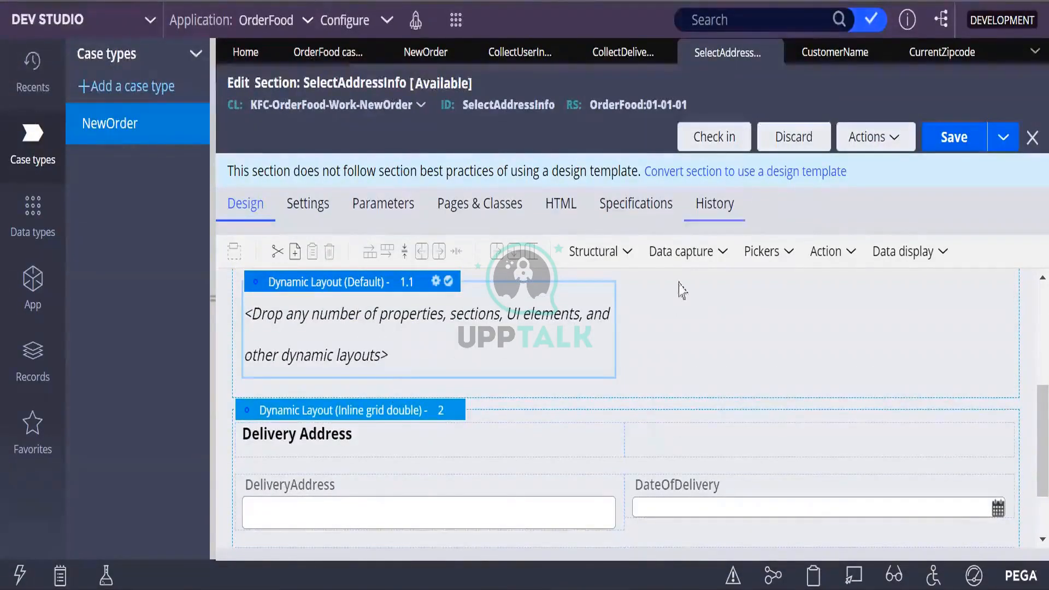
double_click(578, 347)
left_click(893, 82)
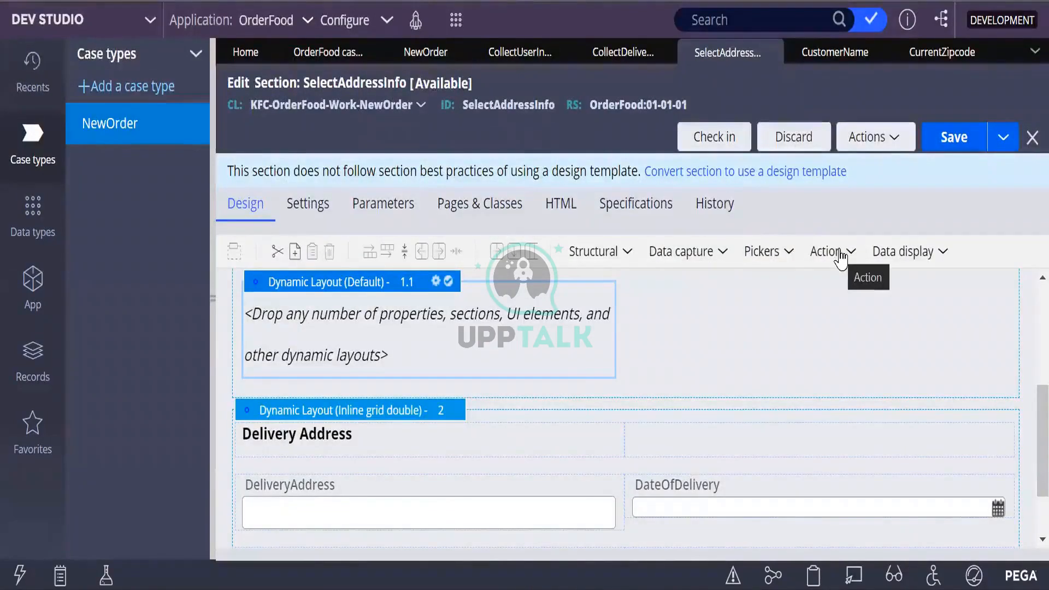
scroll(447, 418, "up", 3)
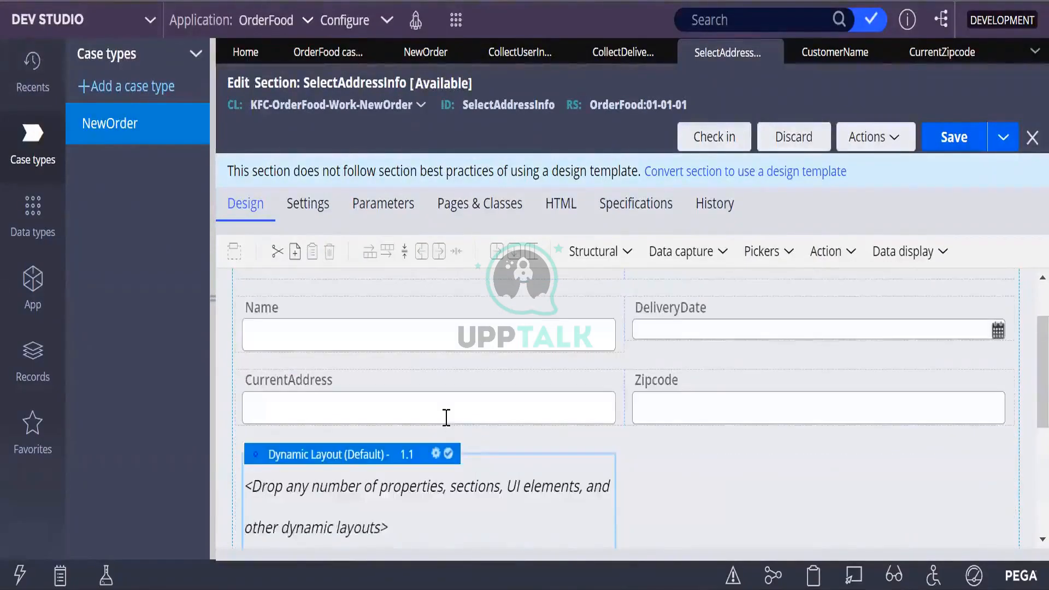
scroll(452, 424, "down", 4)
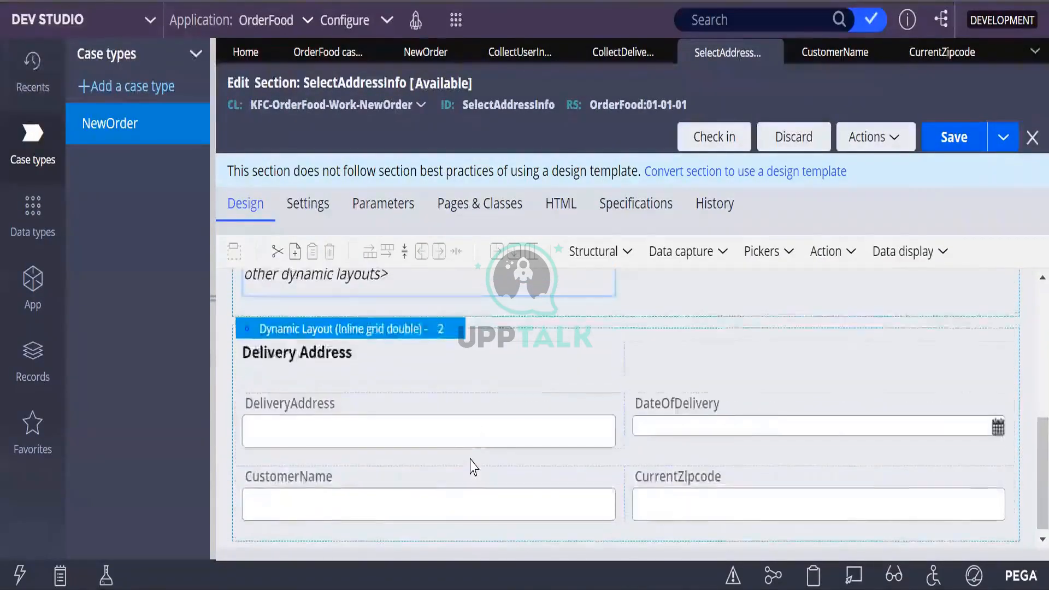
scroll(474, 468, "up", 3)
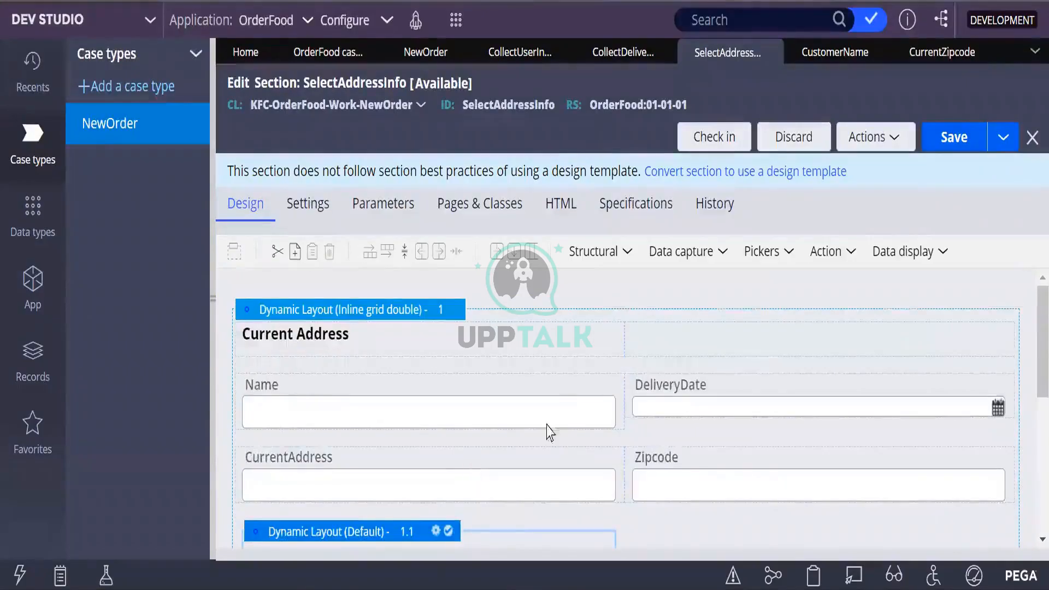
scroll(550, 431, "down", 3)
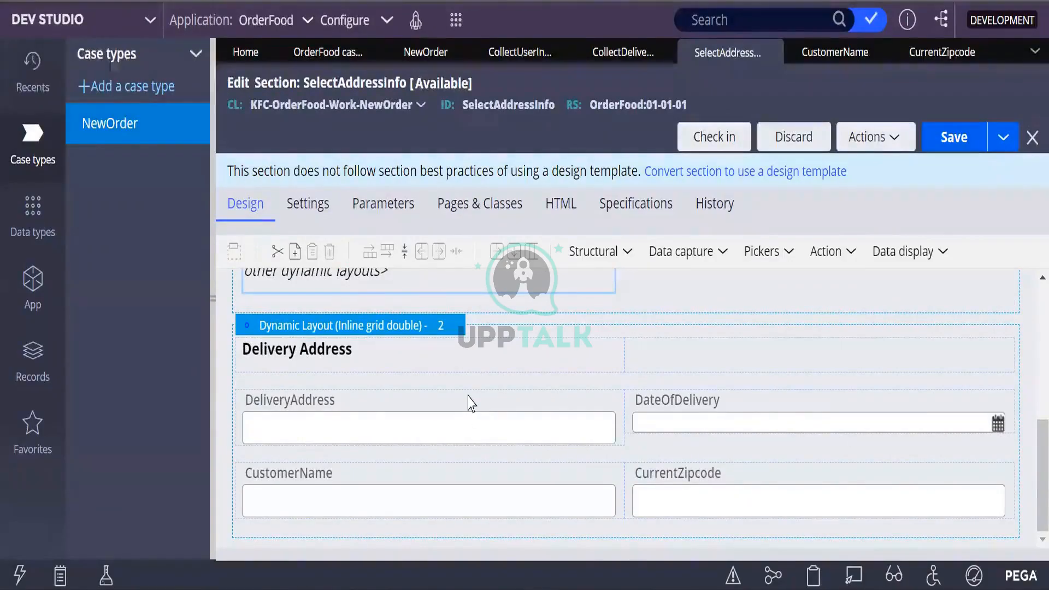
Move the nested dynamic layout out of the Current Address layout and place it between the two address layouts
scroll(386, 355, "up", 3)
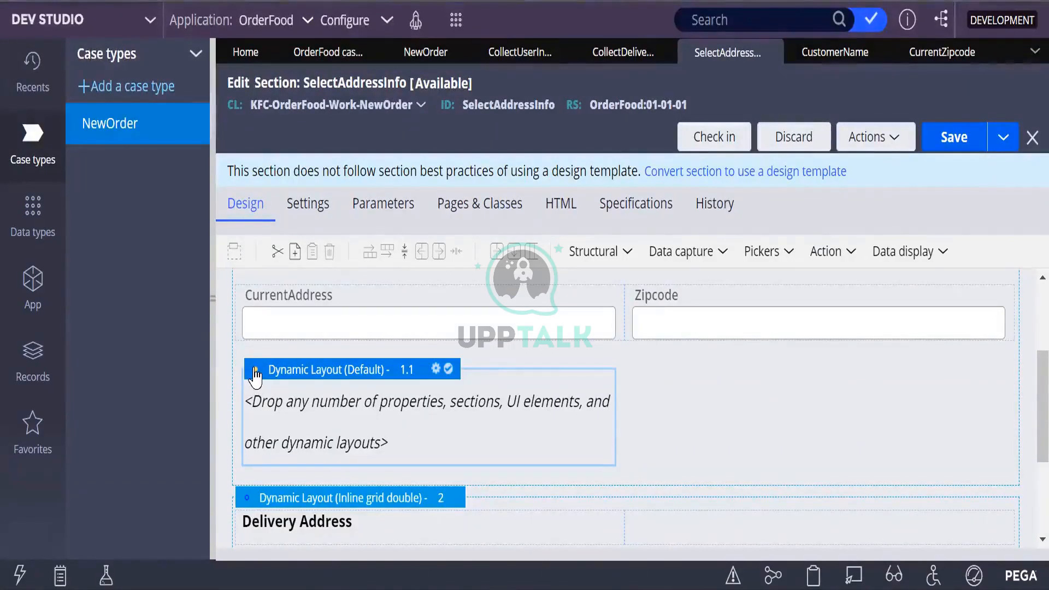
mouse_move(255, 374)
left_mouse_down()
mouse_move(270, 433)
mouse_move(265, 546)
mouse_move(298, 382)
mouse_move(289, 298)
left_mouse_up()
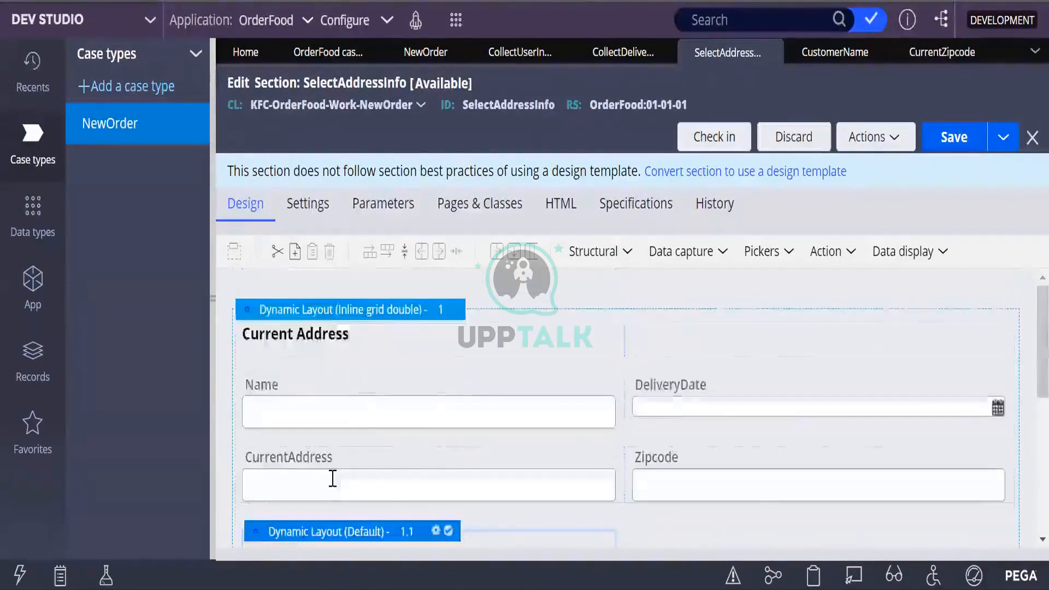
scroll(333, 479, "down", 3)
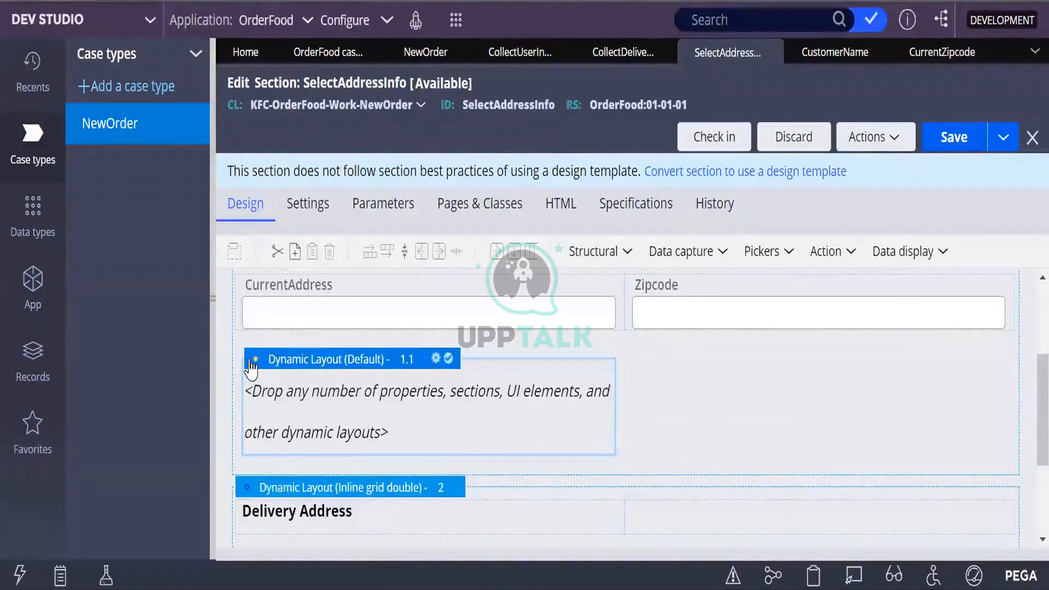
left_click_drag(251, 367, 257, 467)
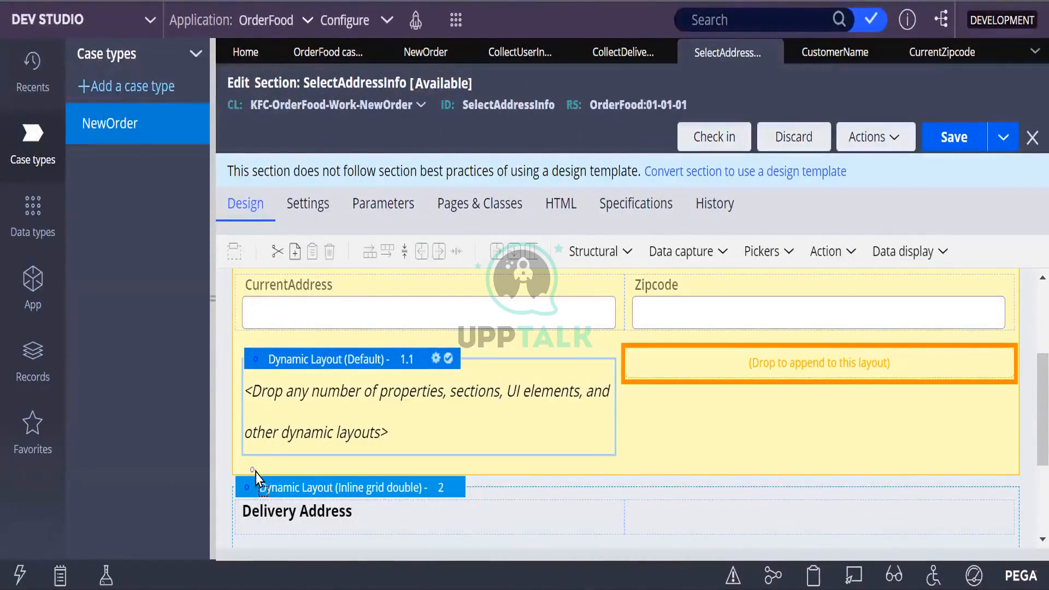
left_click_drag(256, 471, 256, 486)
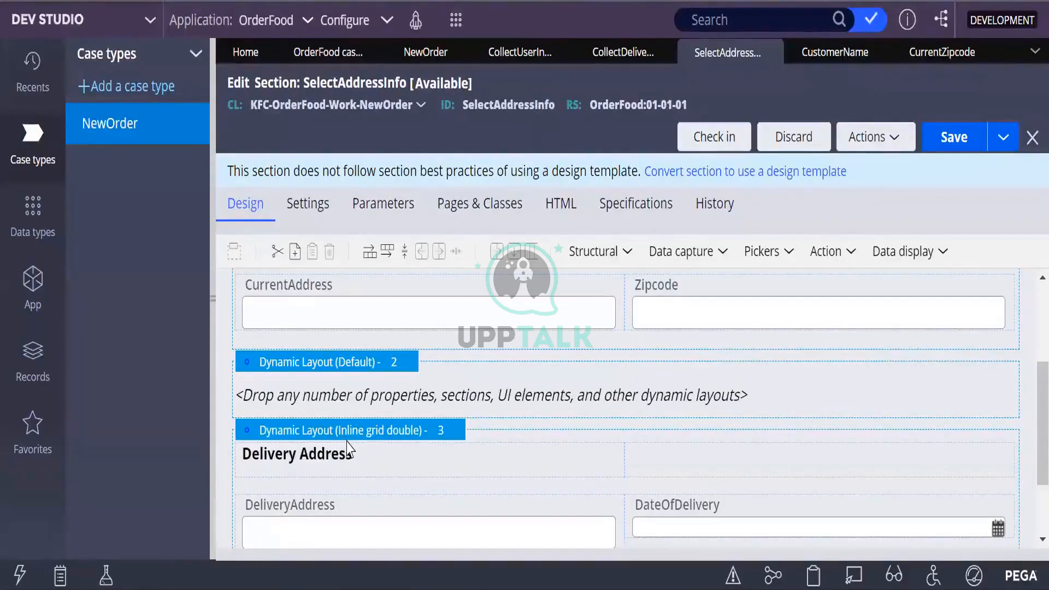
Add a text input to the empty dynamic layout between the address groups and open its cell properties
scroll(361, 461, "down", 2)
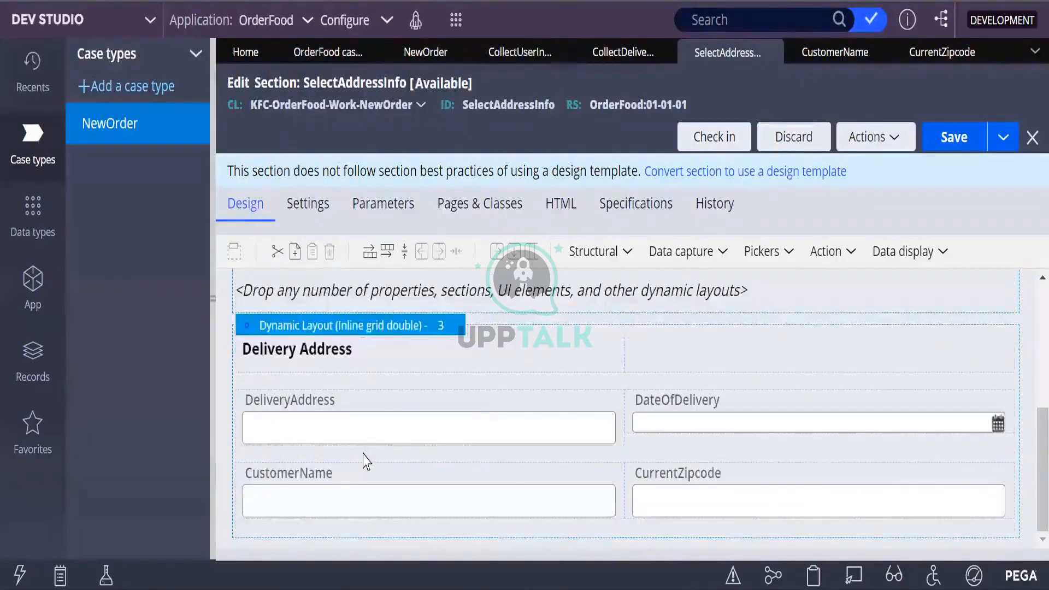
scroll(365, 462, "up", 3)
scroll(385, 453, "up", 2)
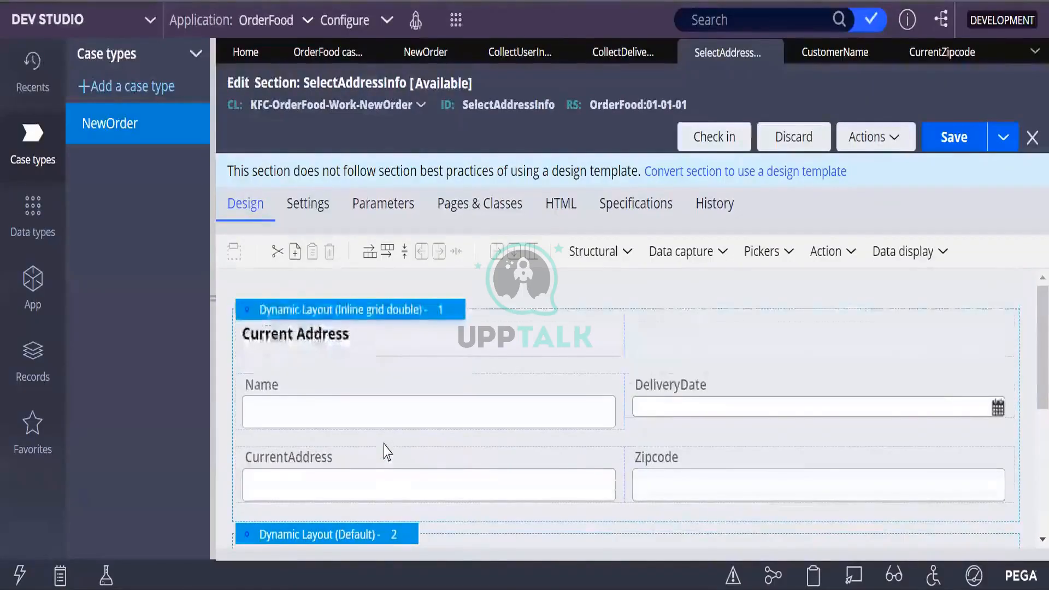
scroll(393, 447, "down", 3)
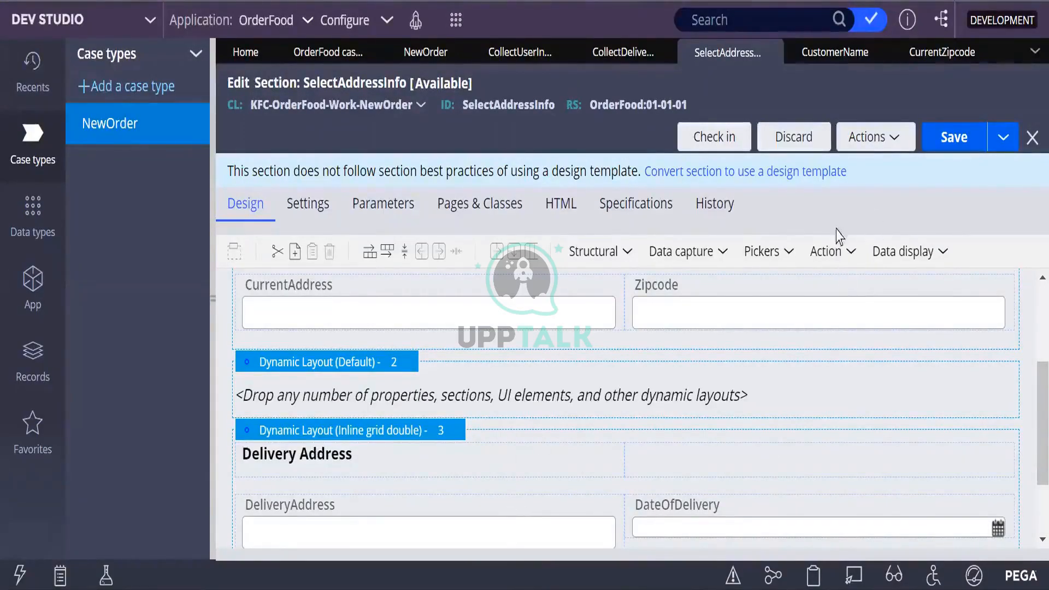
left_click(725, 253)
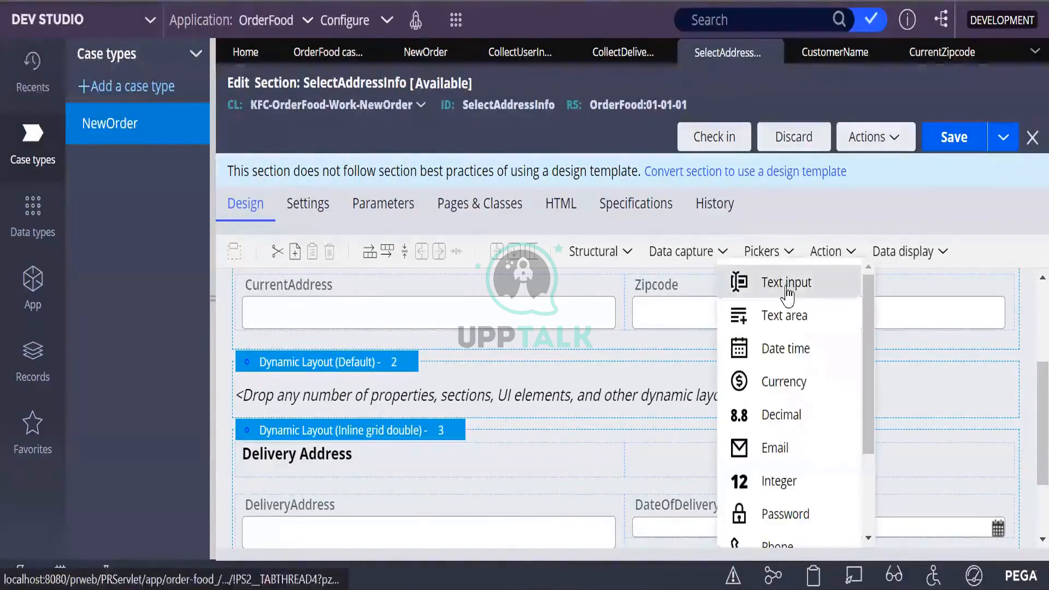
left_click_drag(757, 293, 382, 401)
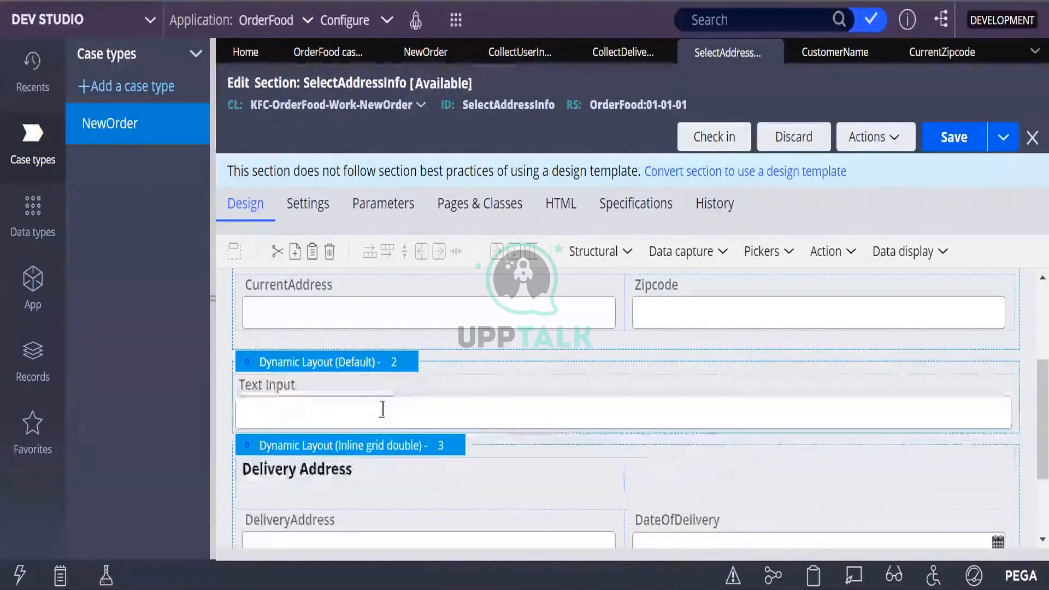
left_click(310, 404)
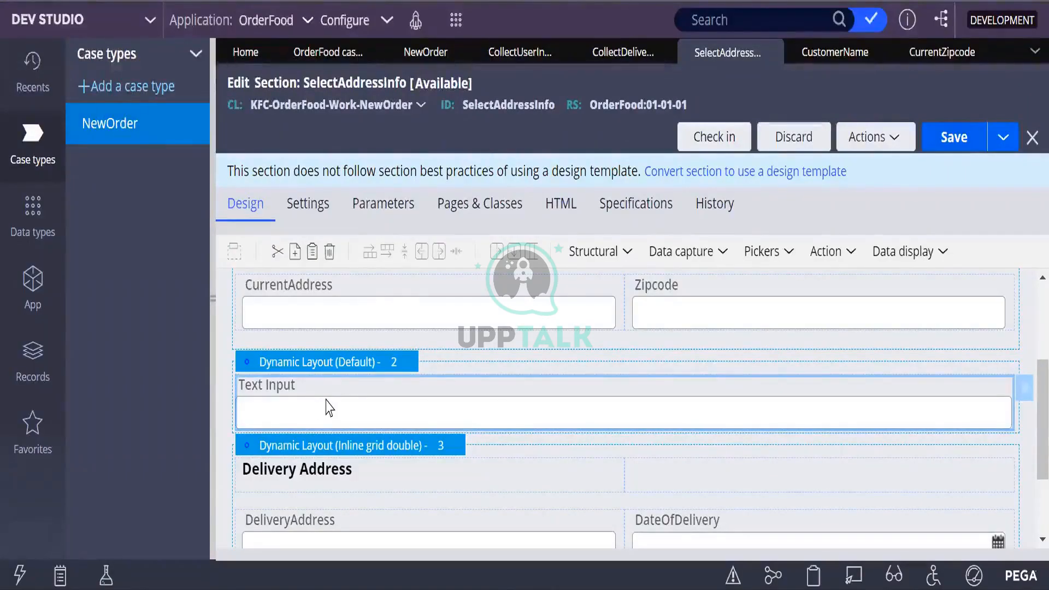
double_click(328, 408)
left_click(501, 194)
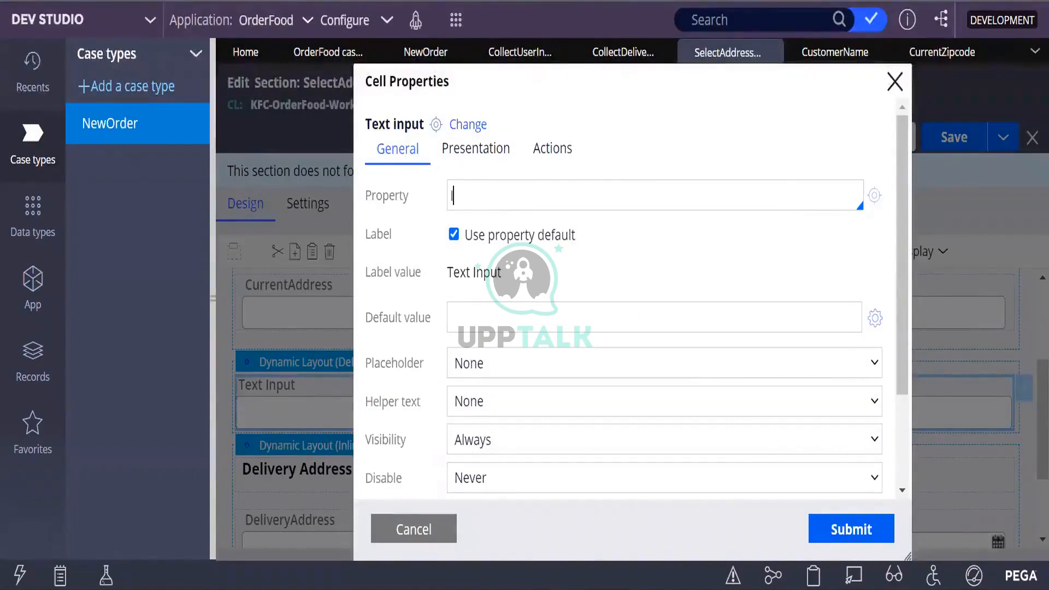
type("IsDeliveryAddre")
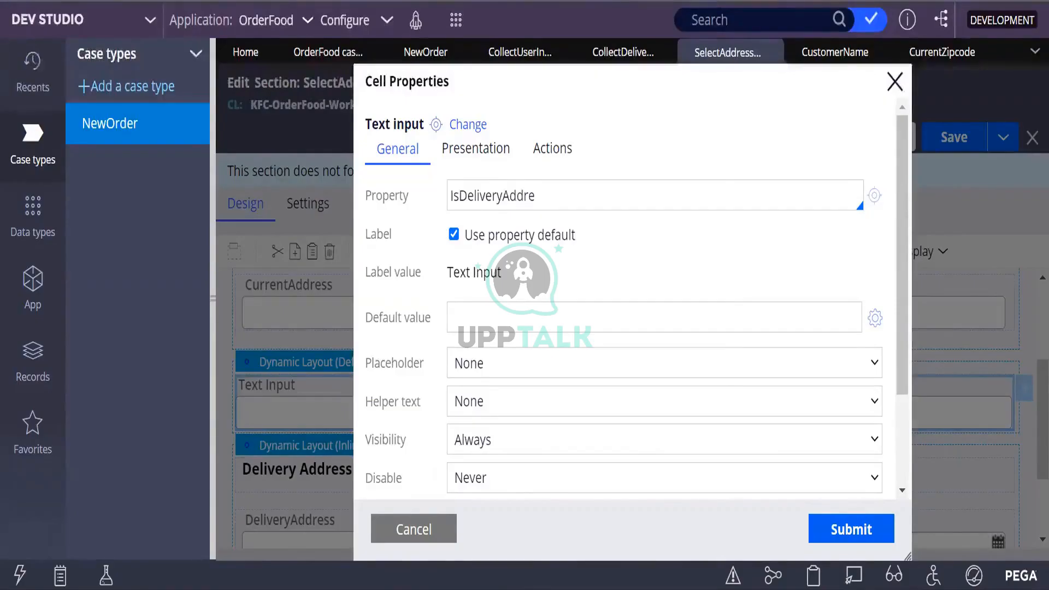
type("ss")
key("BackSpace")
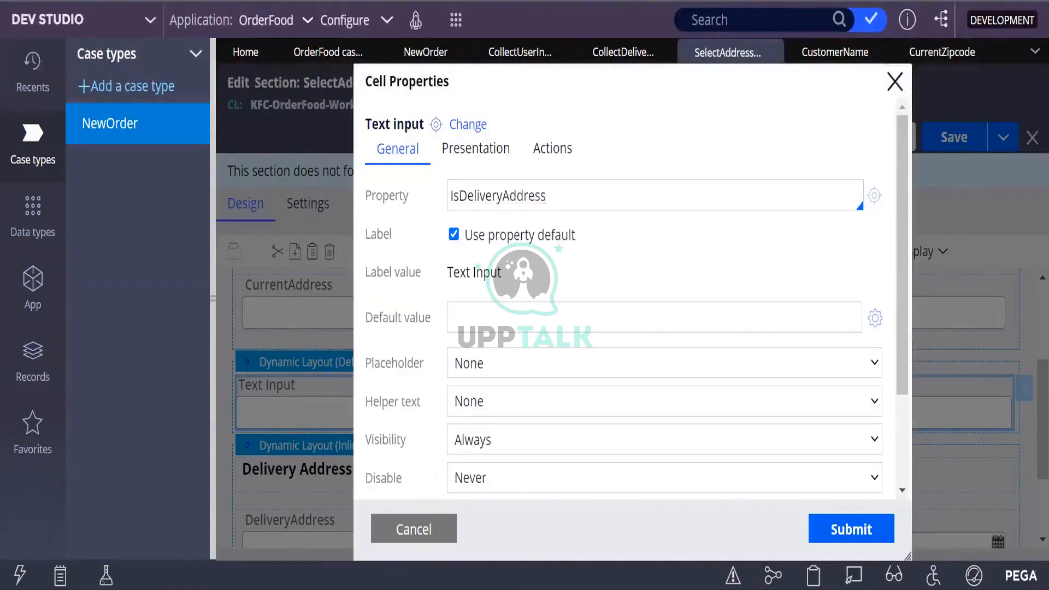
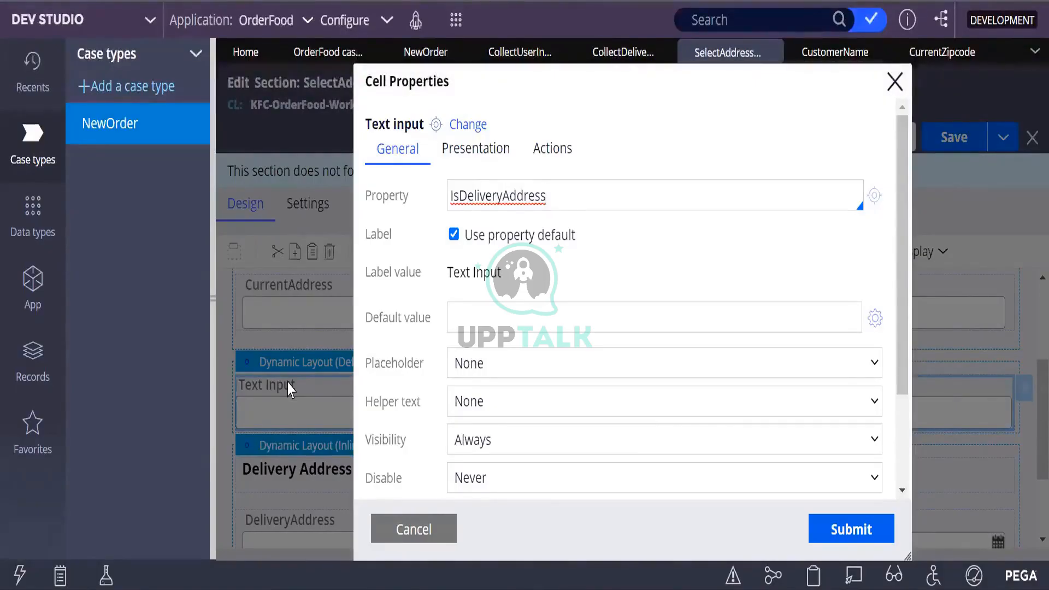
key("BackSpace")
key("BackSpace")
key("BackSpace")
key("BackSpace")
key("BackSpace")
key("BackSpace")
key("BackSpace")
key("BackSpace")
key("BackSpace")
key("BackSpace")
key("BackSpace")
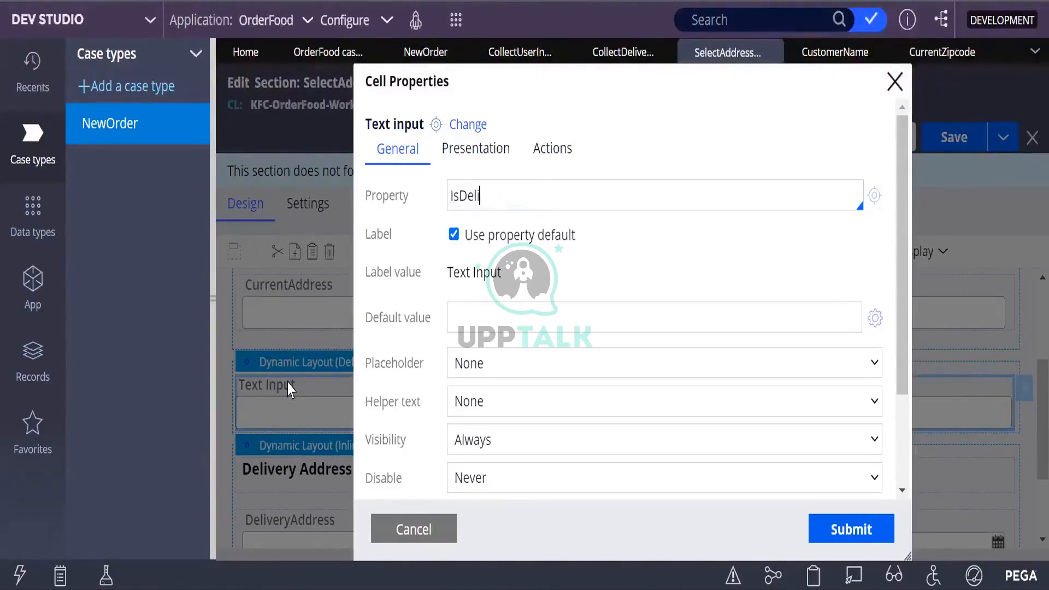
key("BackSpace")
key("BackSpace")
key("BackSpace")
key("BackSpace")
Enter SameAddress as the text input's property, create its property rule in KFC-OrderFood-Work-NewOrder and save it
type("Same")
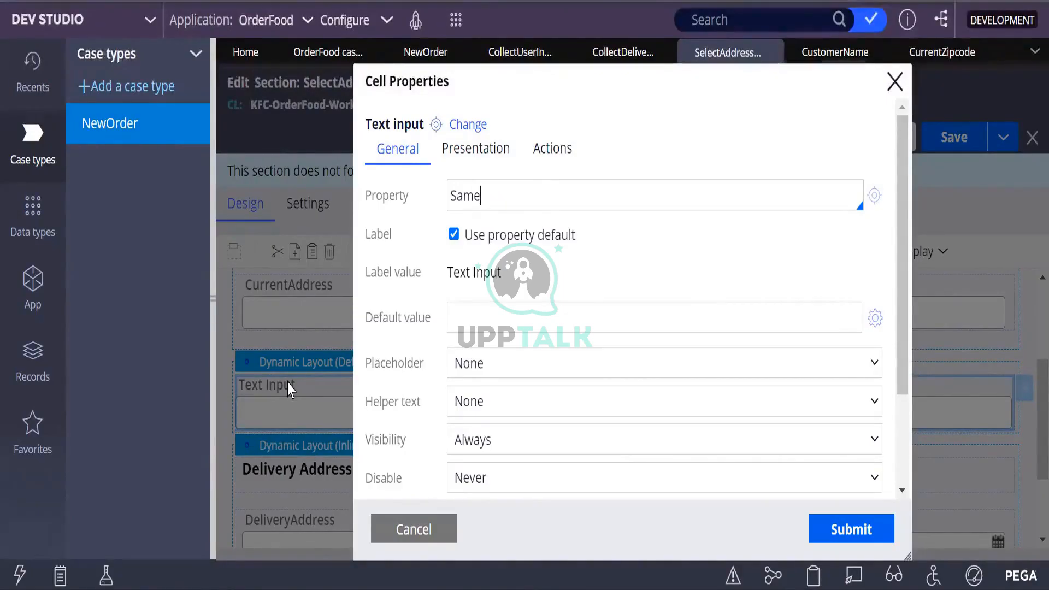
type("Address")
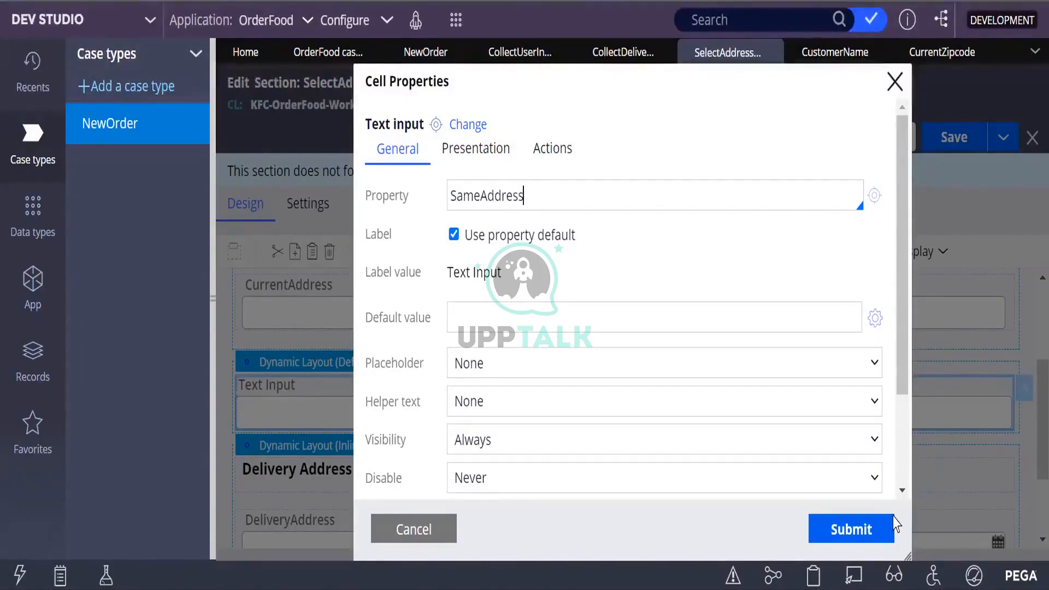
left_click(873, 197)
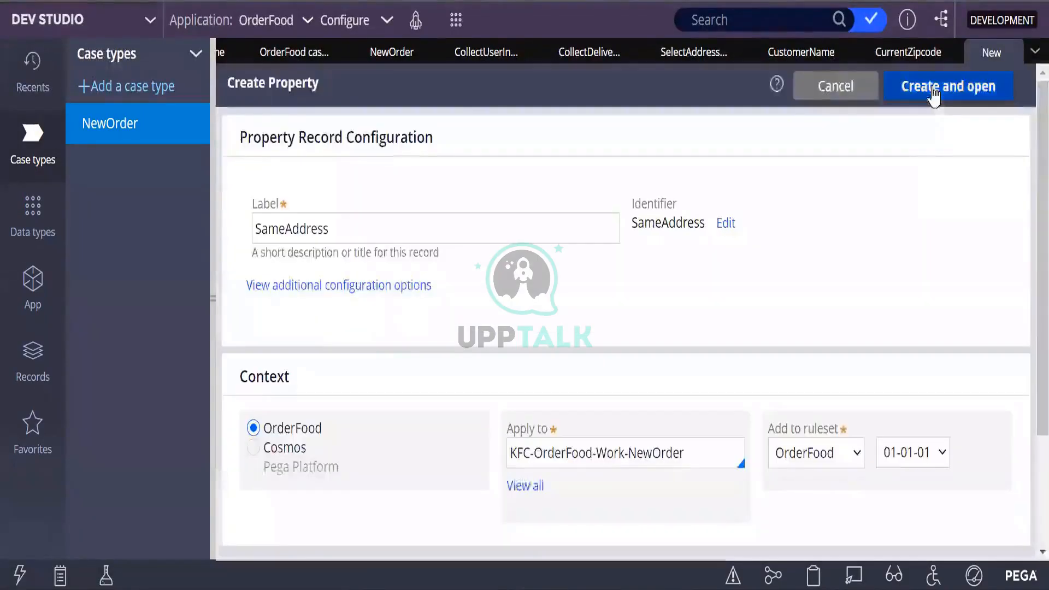
left_click(934, 97)
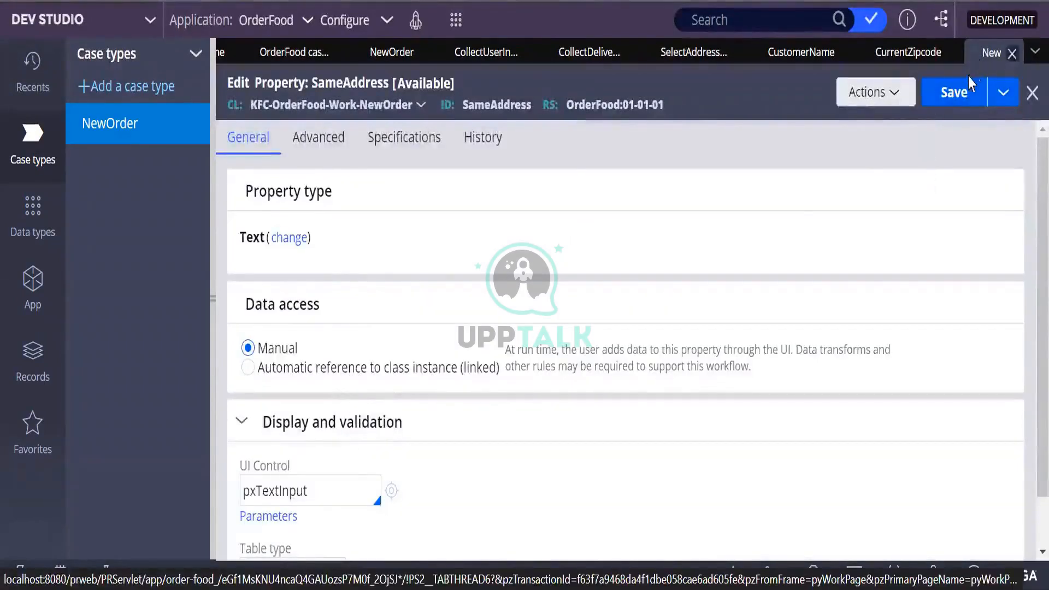
left_click(967, 83)
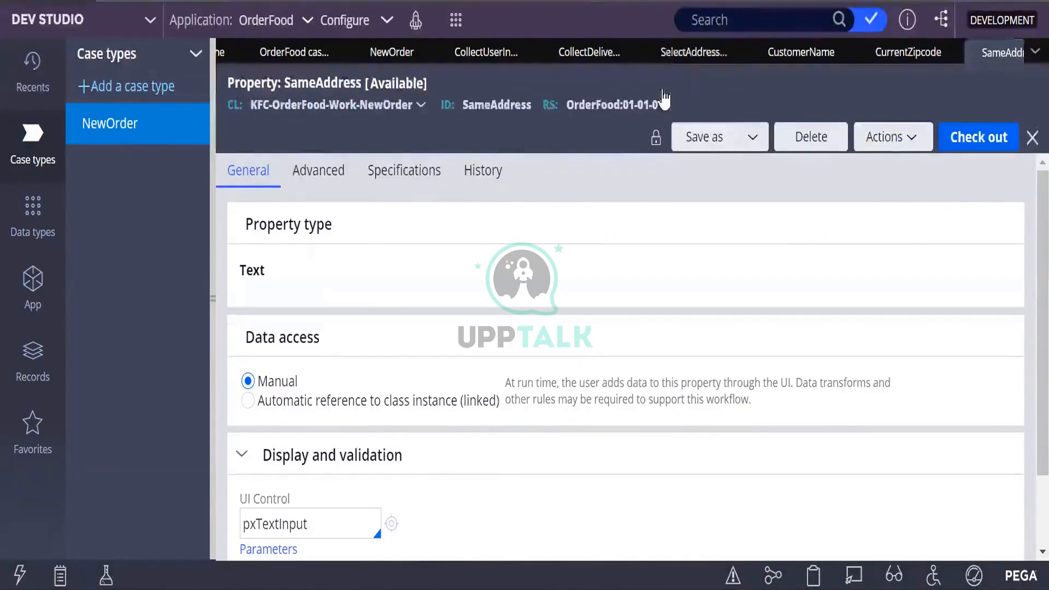
Return to the SelectAddressInfo section and bind the text input to the .SameAddress property
left_click(693, 52)
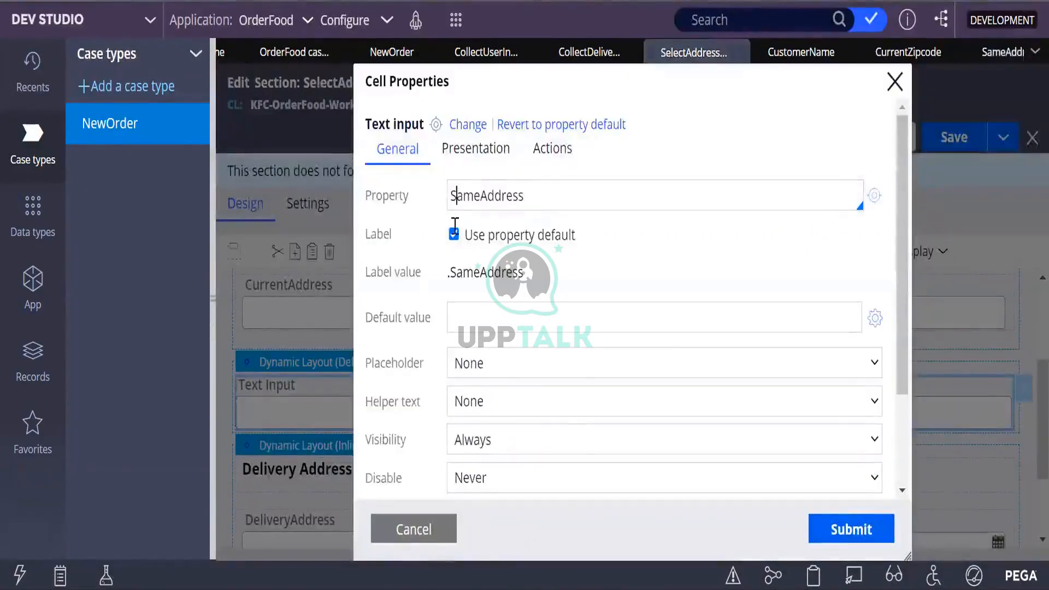
type(".")
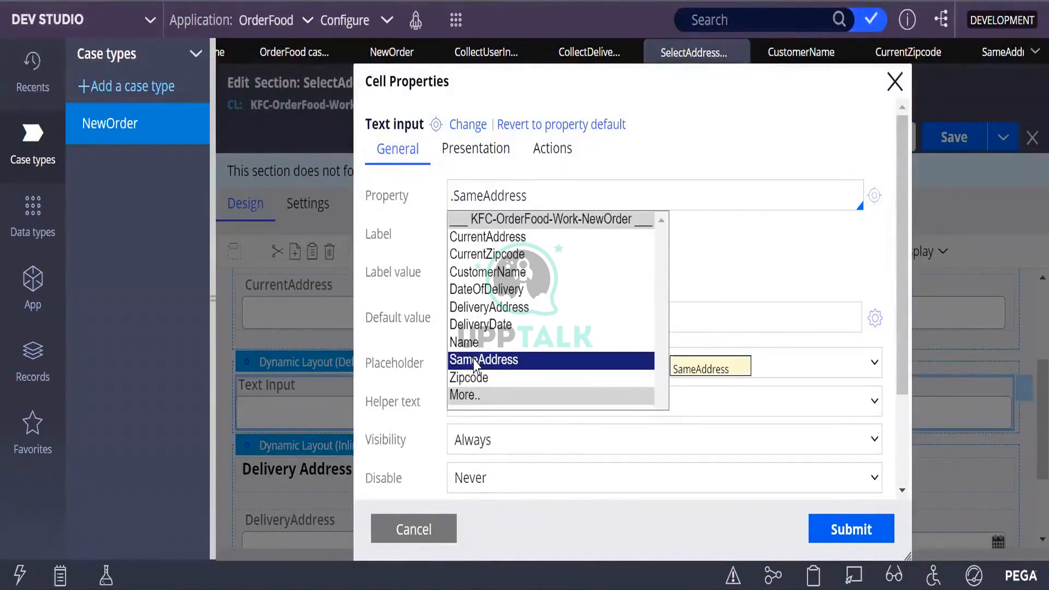
key("Return")
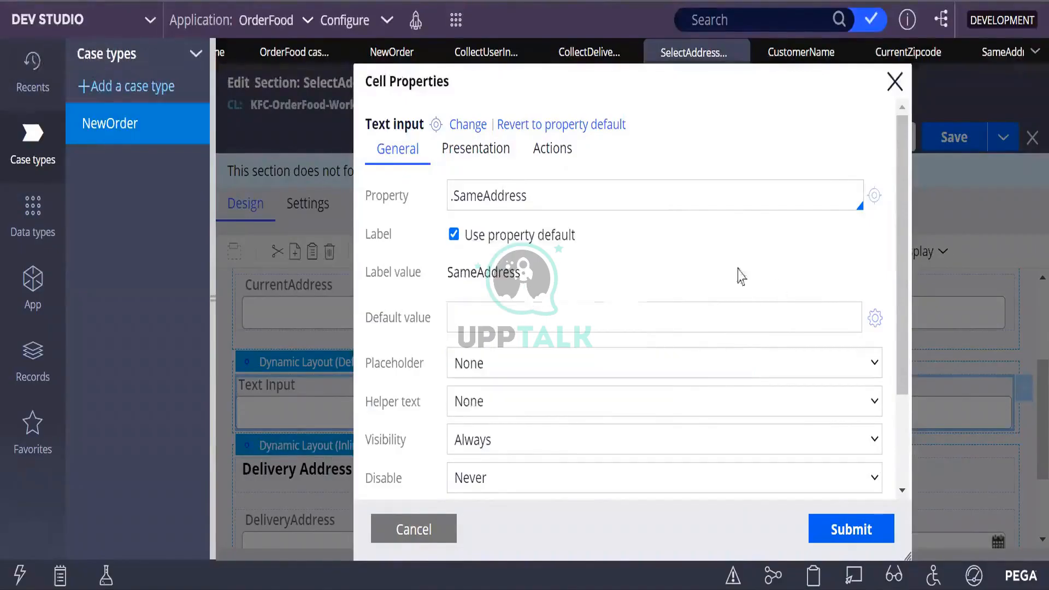
Turn off the default property label and set the label value to "Is Delivery Address is same as Current Address?"
left_click(453, 235)
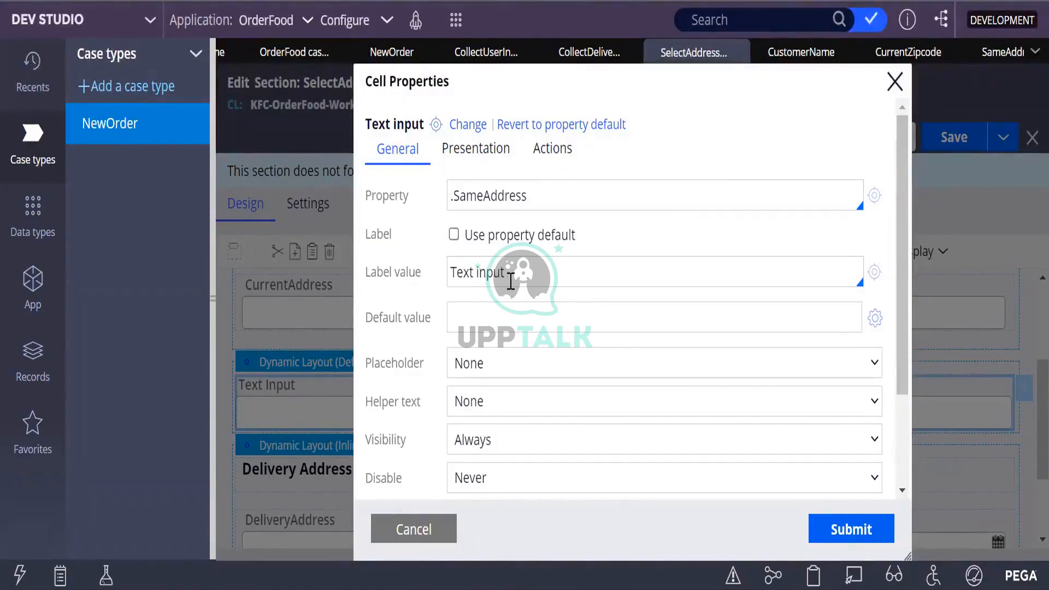
triple_click(483, 272)
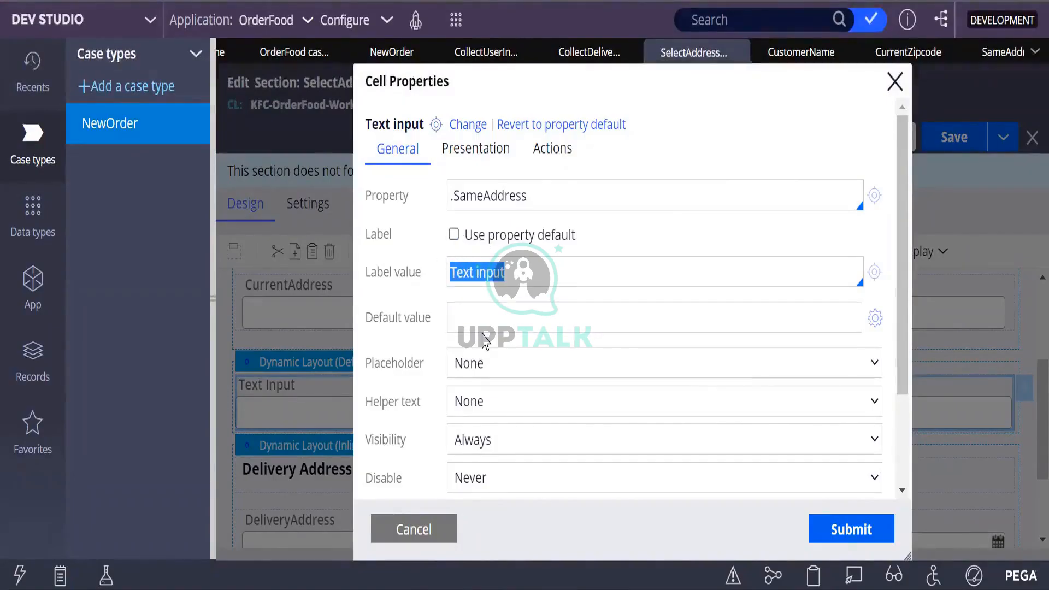
left_click(502, 370)
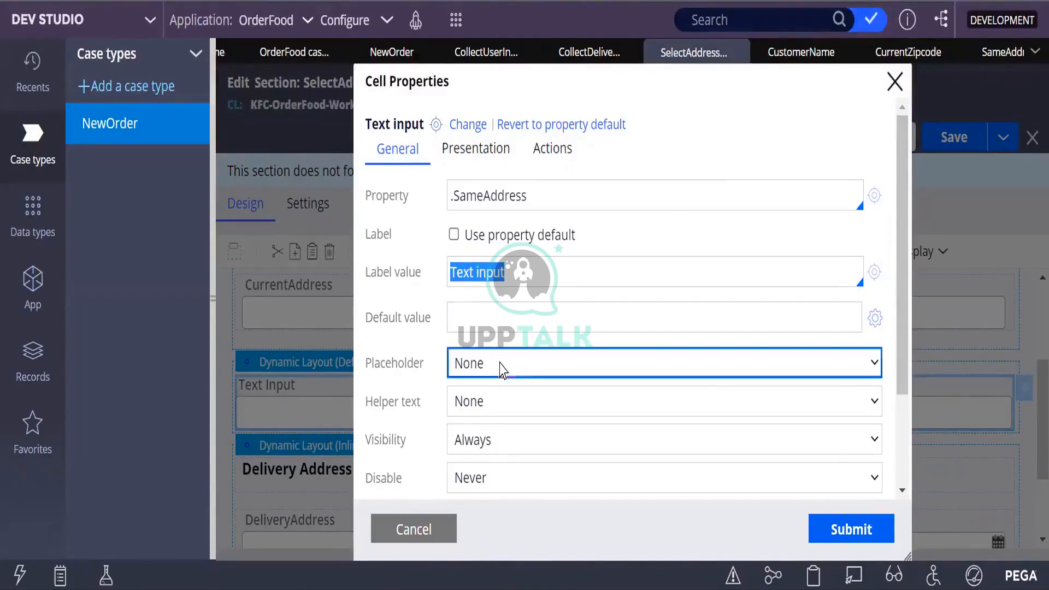
type("Is ")
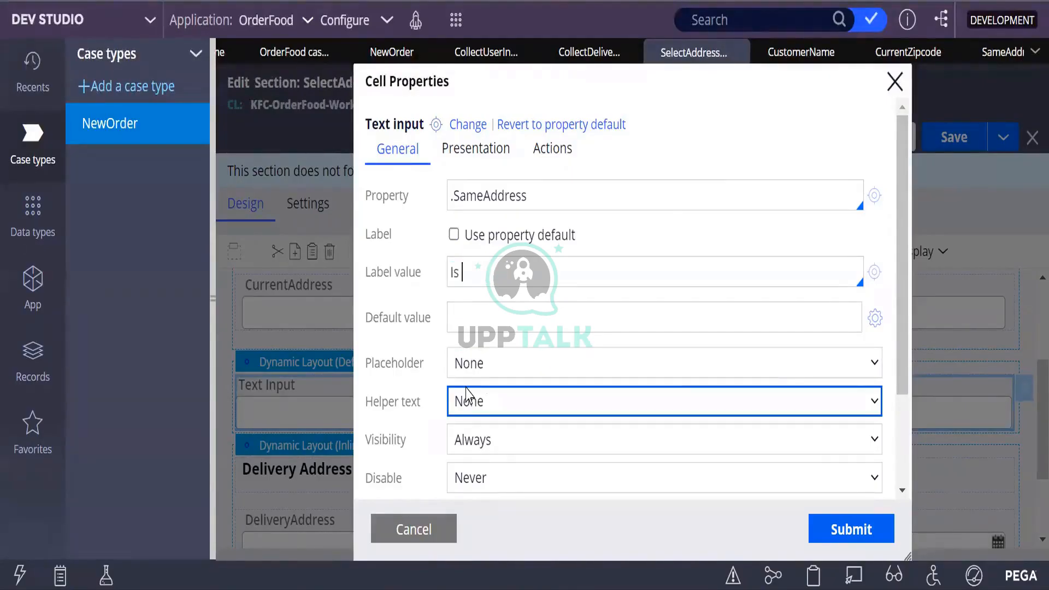
type("Delivery")
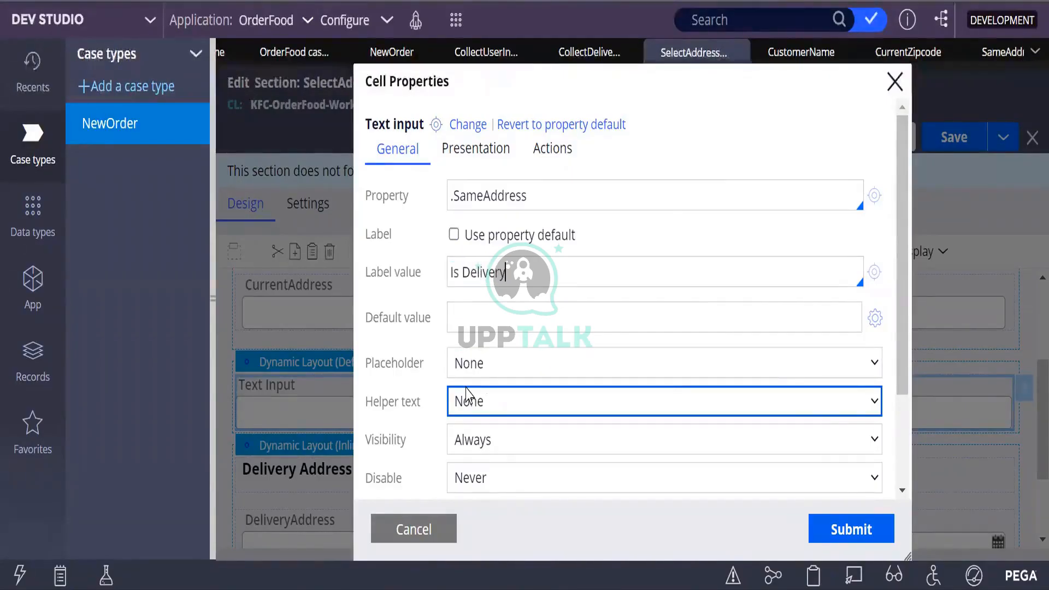
type("Address is same ")
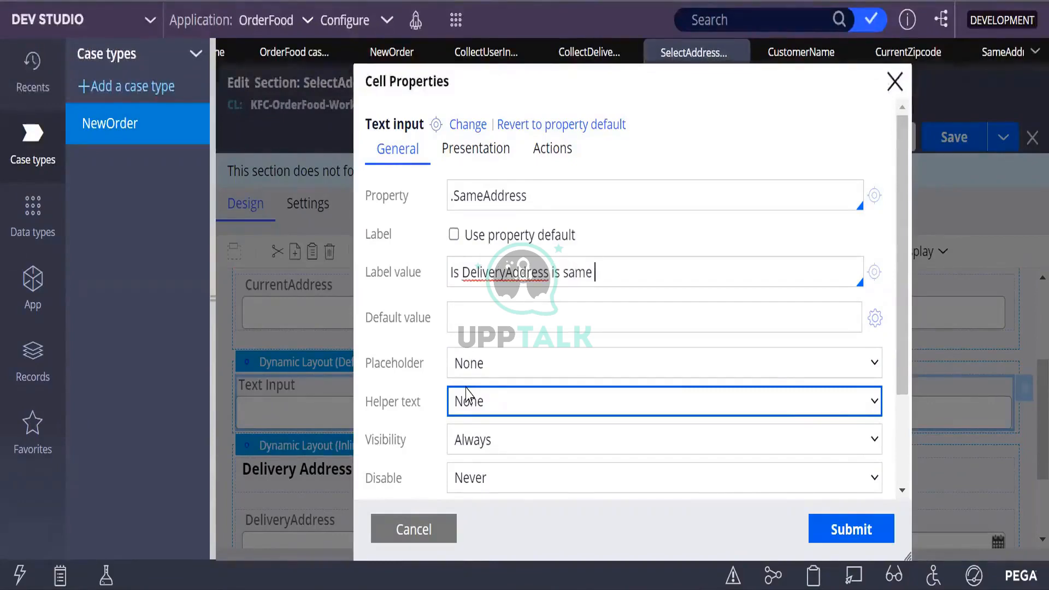
type("as C")
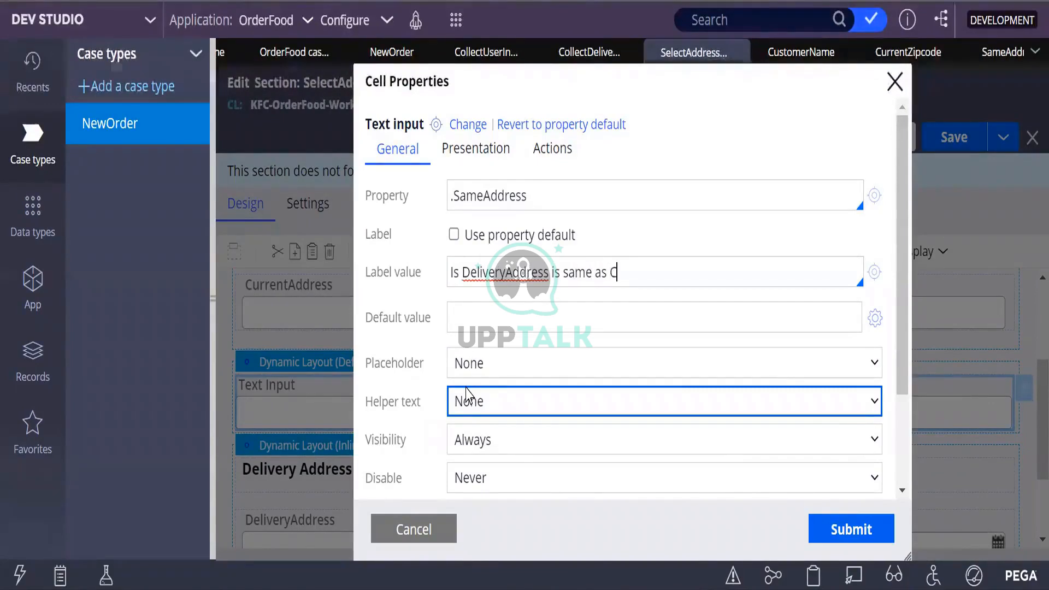
type("urrent ")
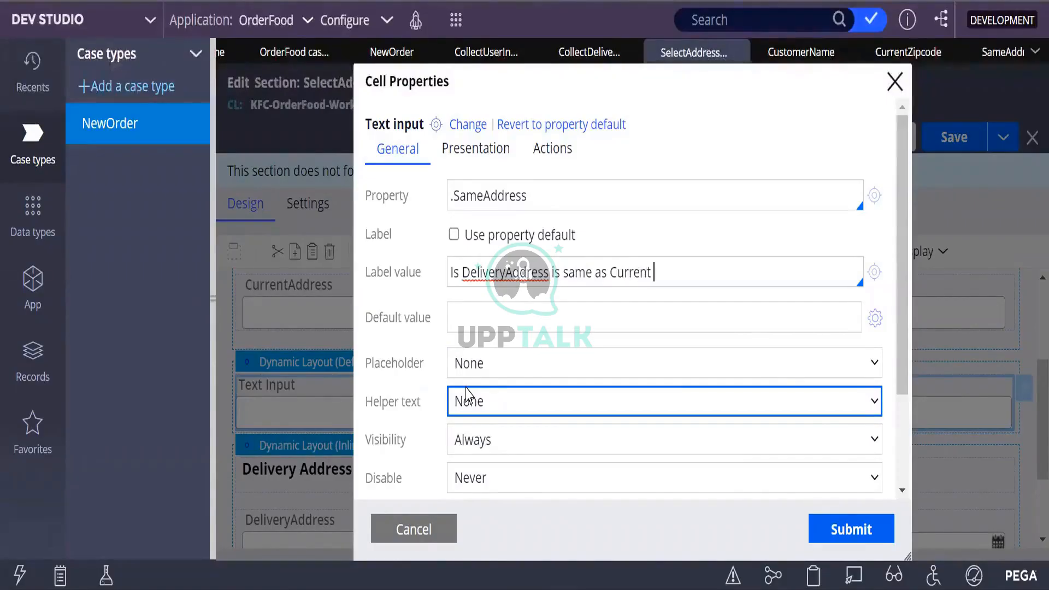
type("Address")
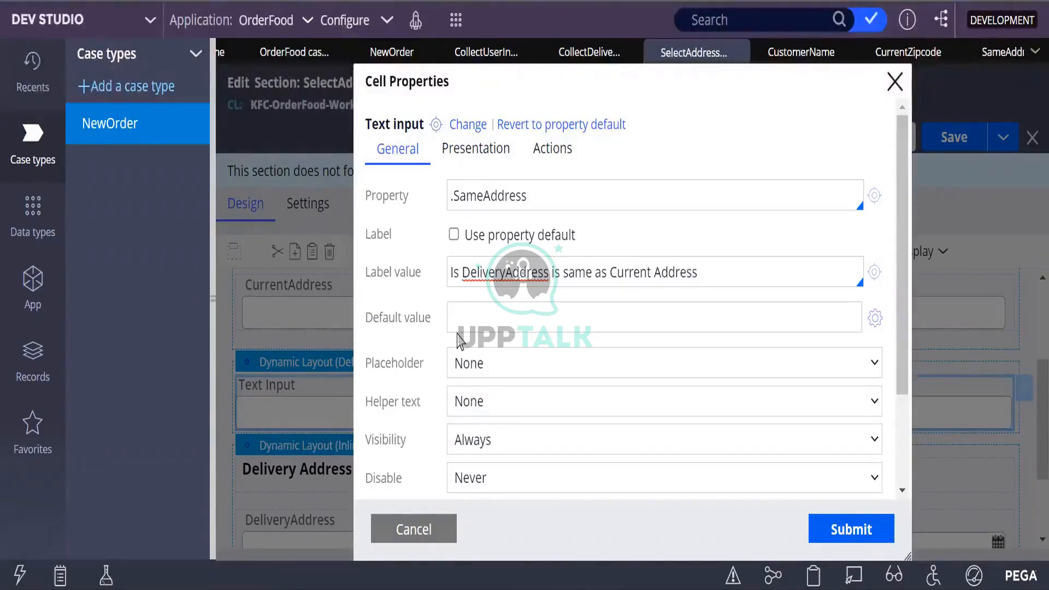
left_click(502, 282)
left_click(727, 278)
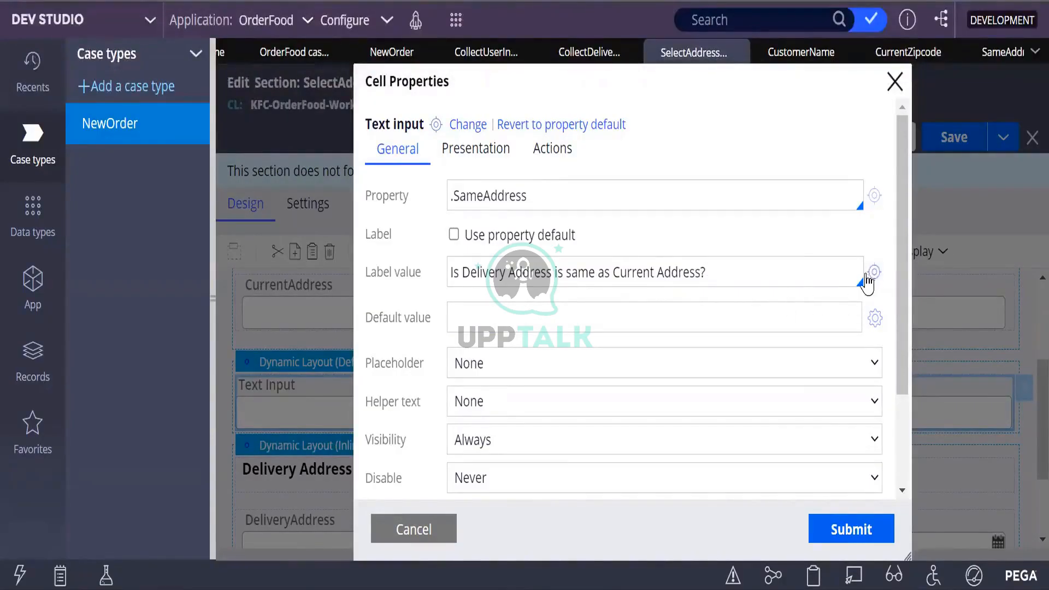
Change the .SameAddress field's control from text input to a checkbox
left_click(469, 126)
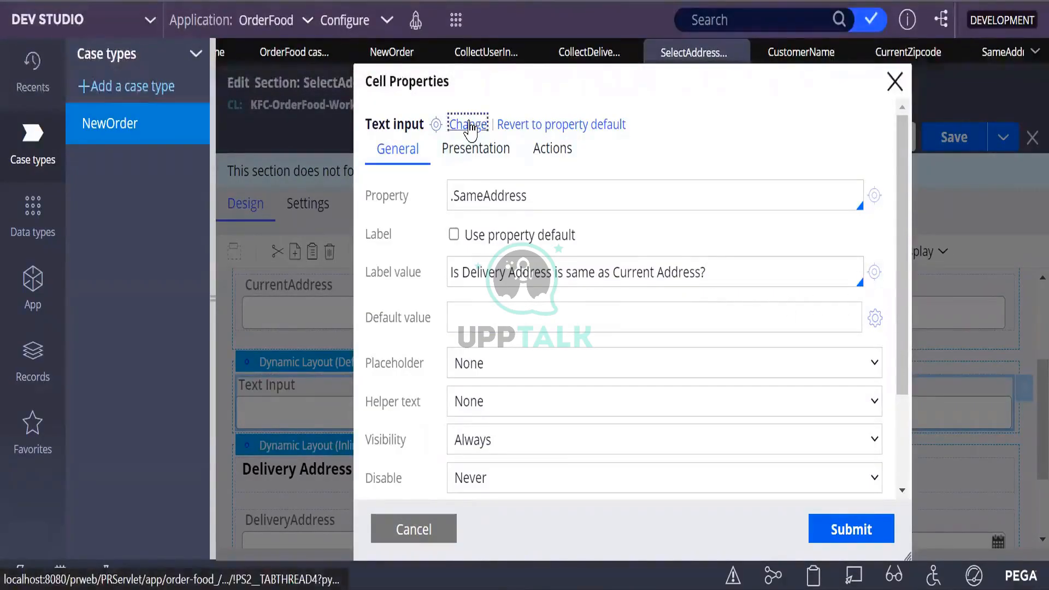
left_click_drag(469, 127, 581, 159)
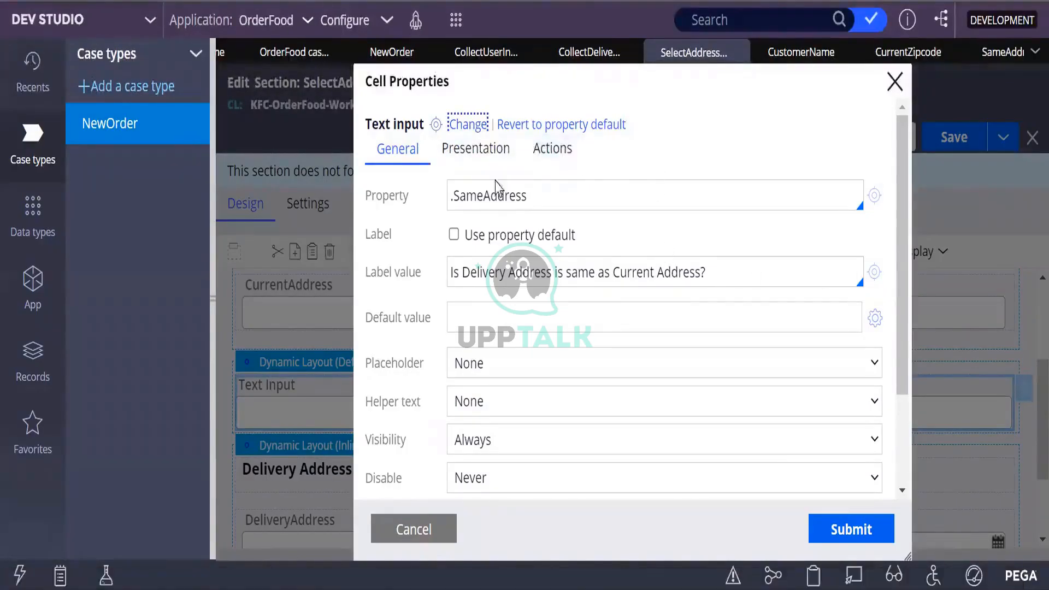
left_click(466, 131)
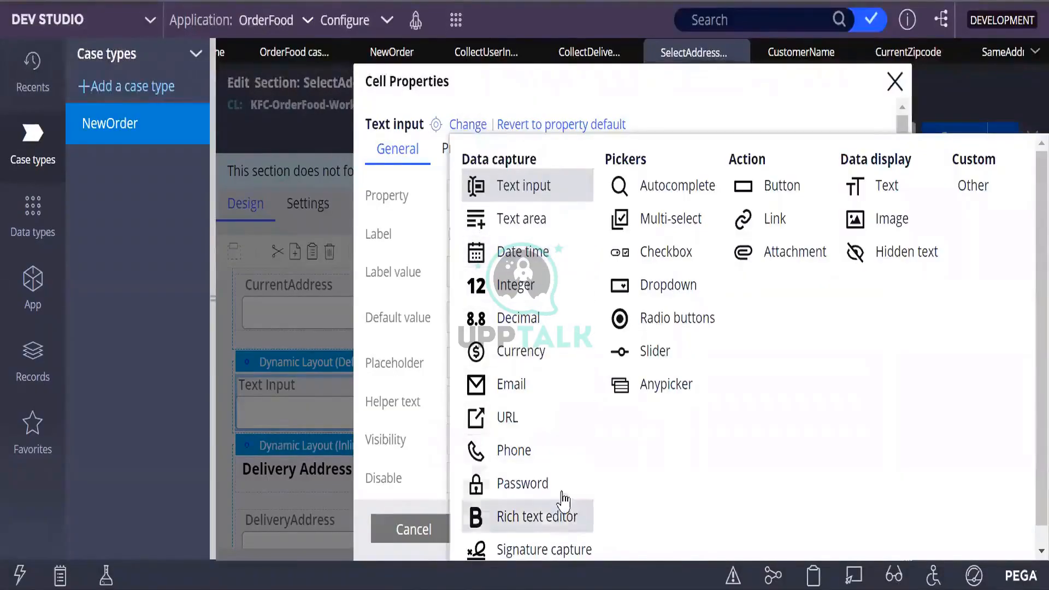
left_click(668, 253)
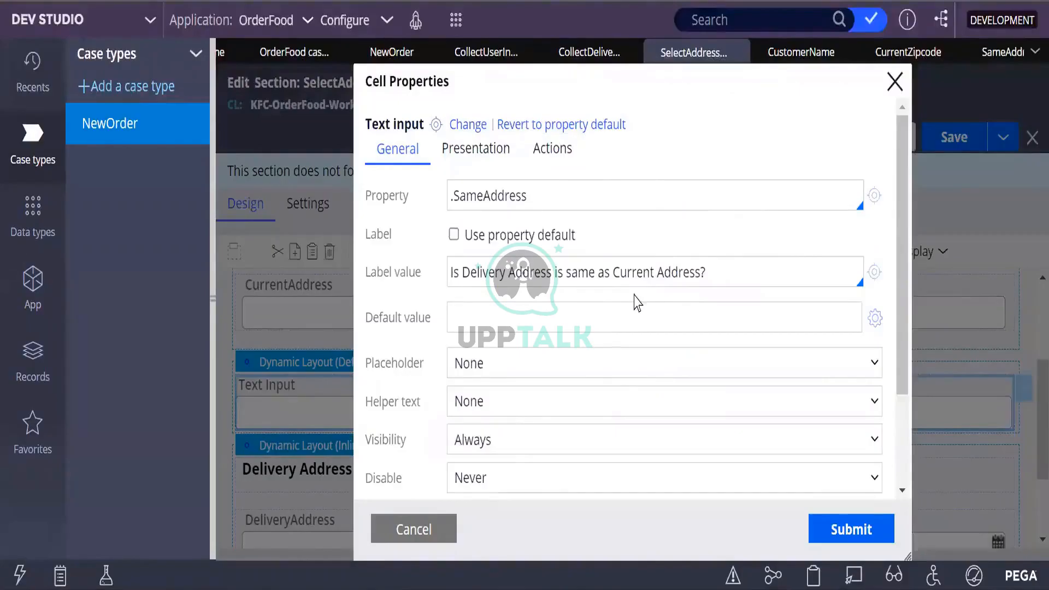
Caption the checkbox "IS Delivery Address is same as Current Address ?", submit the cell properties and save the section
left_click(516, 272)
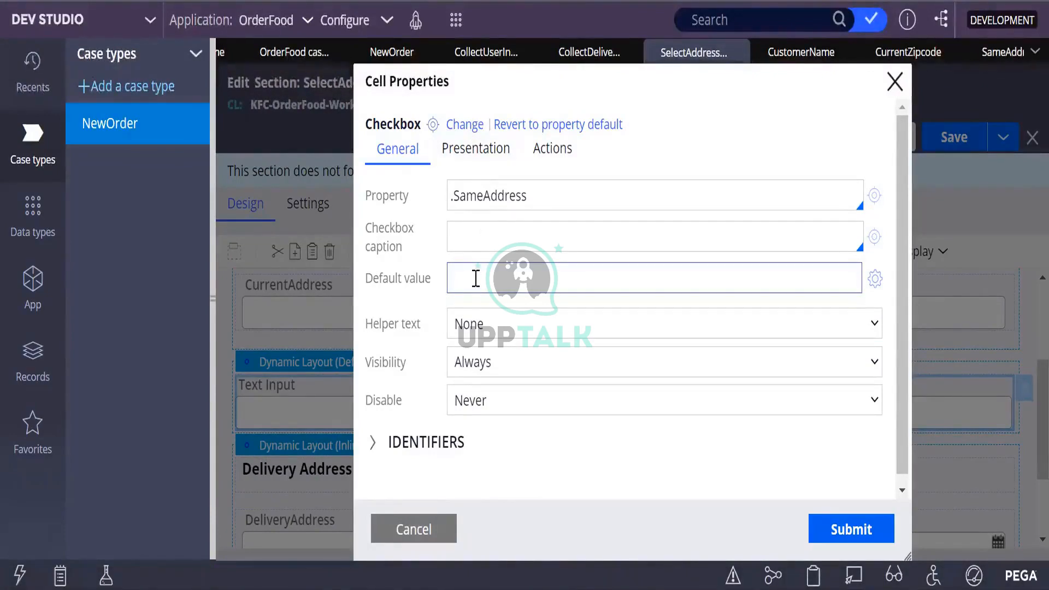
left_click(487, 240)
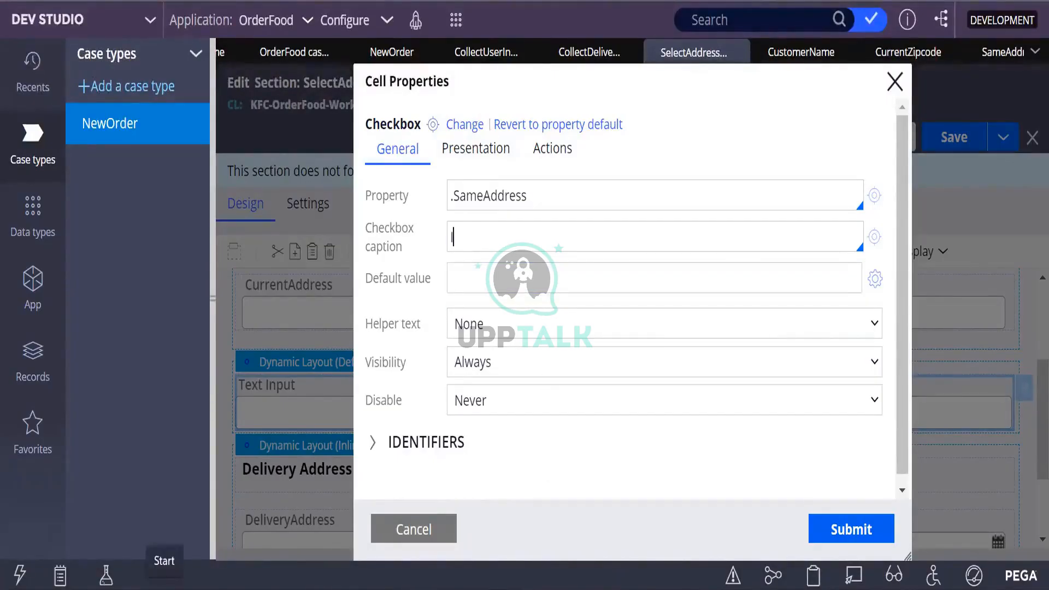
type("IS Delivery Add")
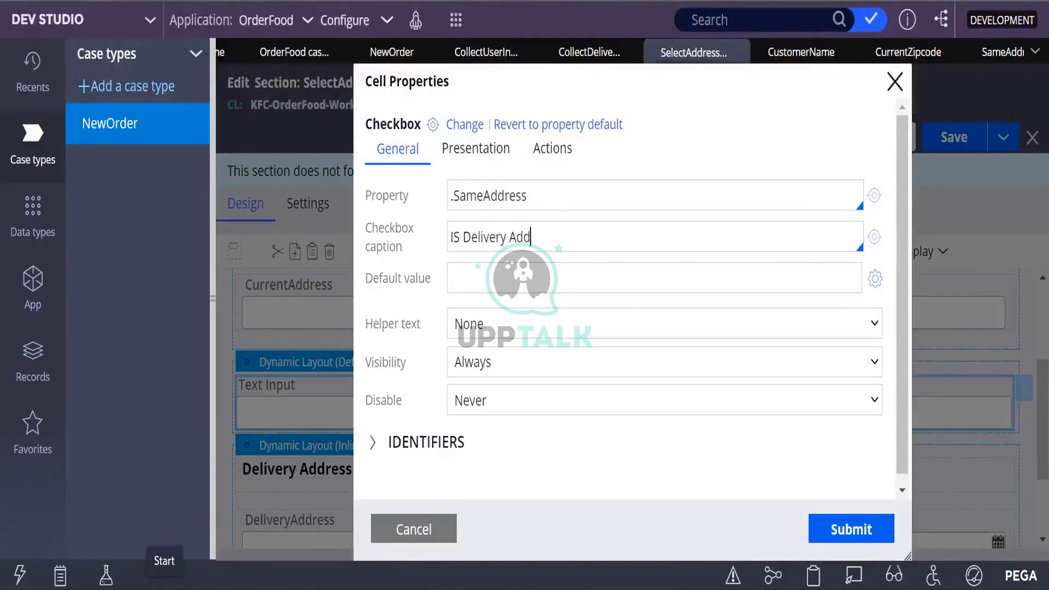
type("ress is same as Cur")
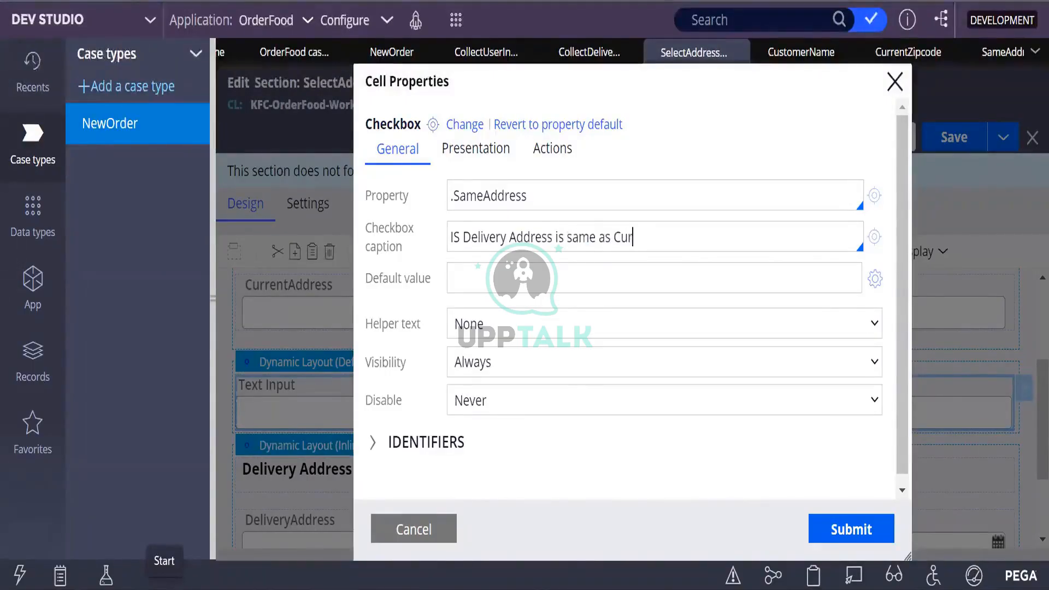
type("rent Address ?")
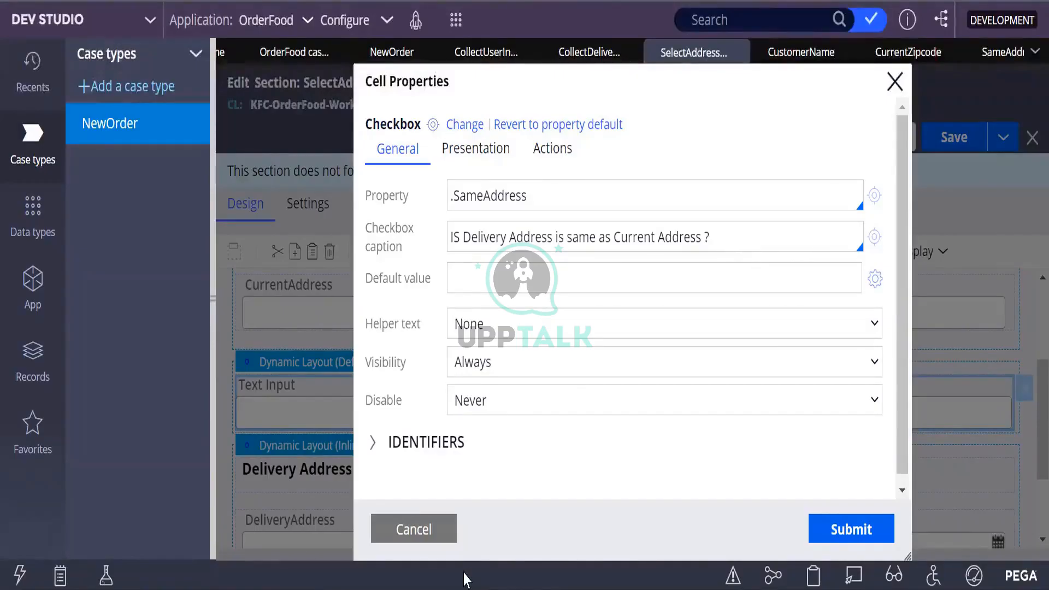
left_click(839, 531)
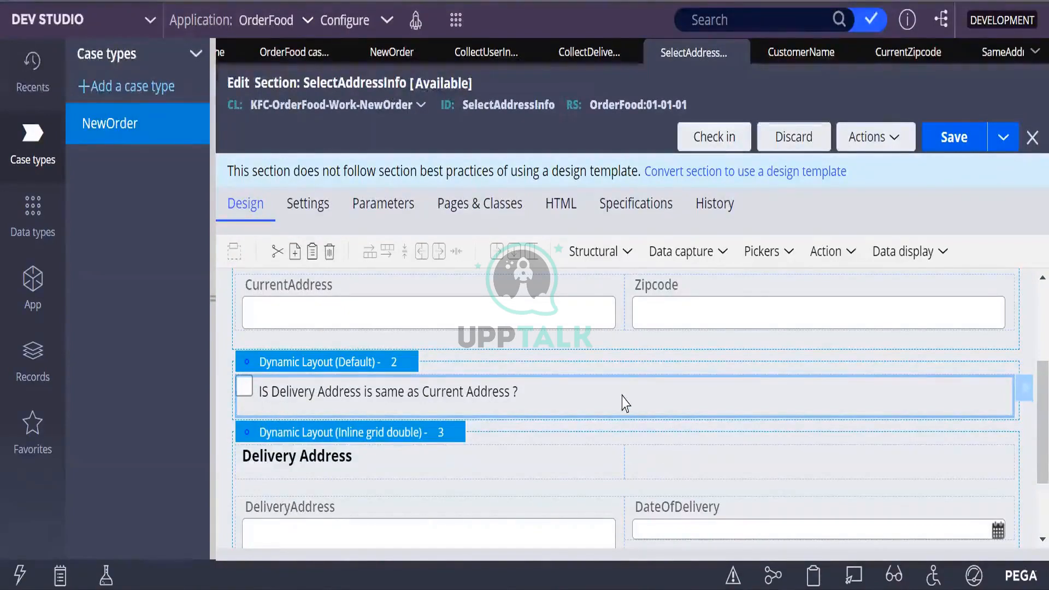
left_click(954, 137)
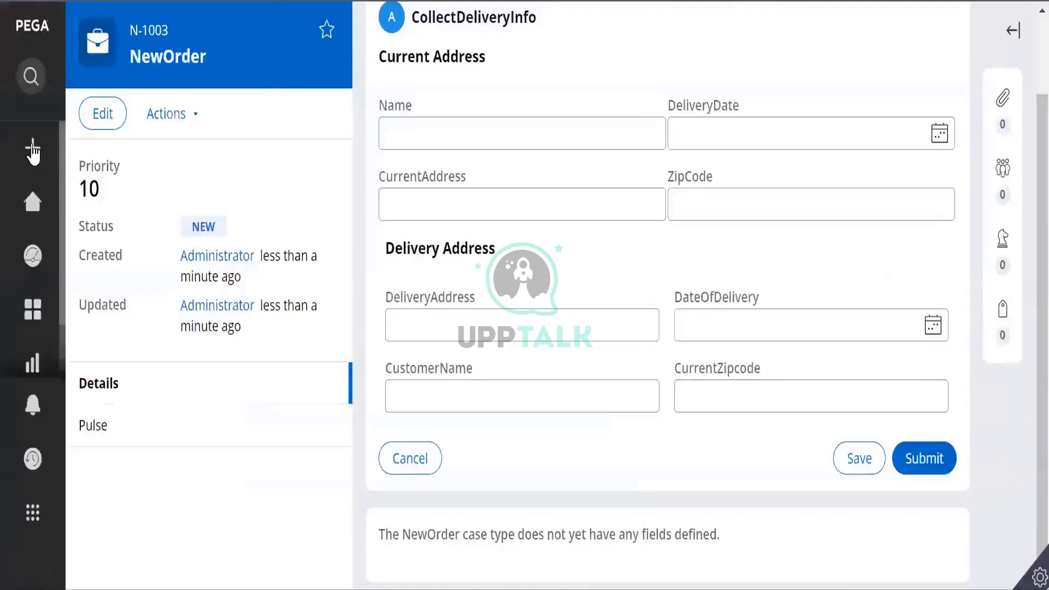
Switch to the user portal, create another NewOrder case and open its CollectDeliveryInfo assignment
left_click(31, 145)
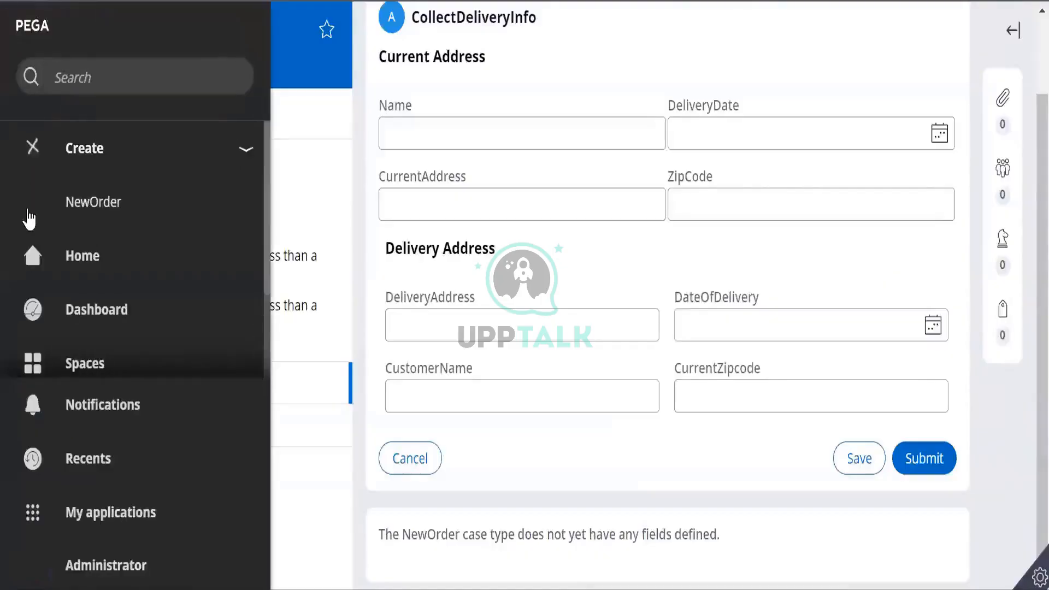
left_click(96, 200)
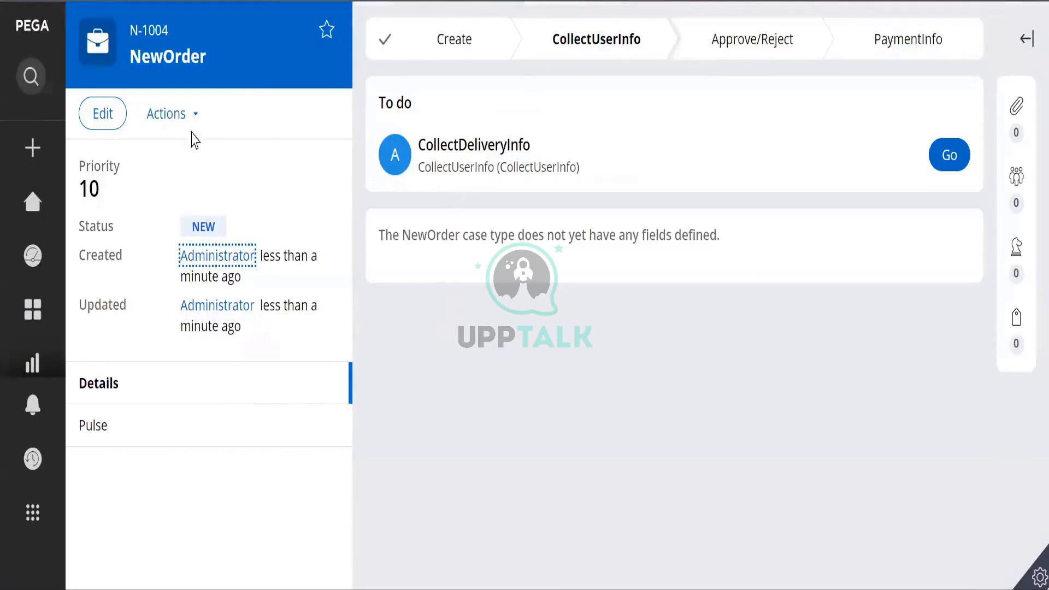
left_click(955, 158)
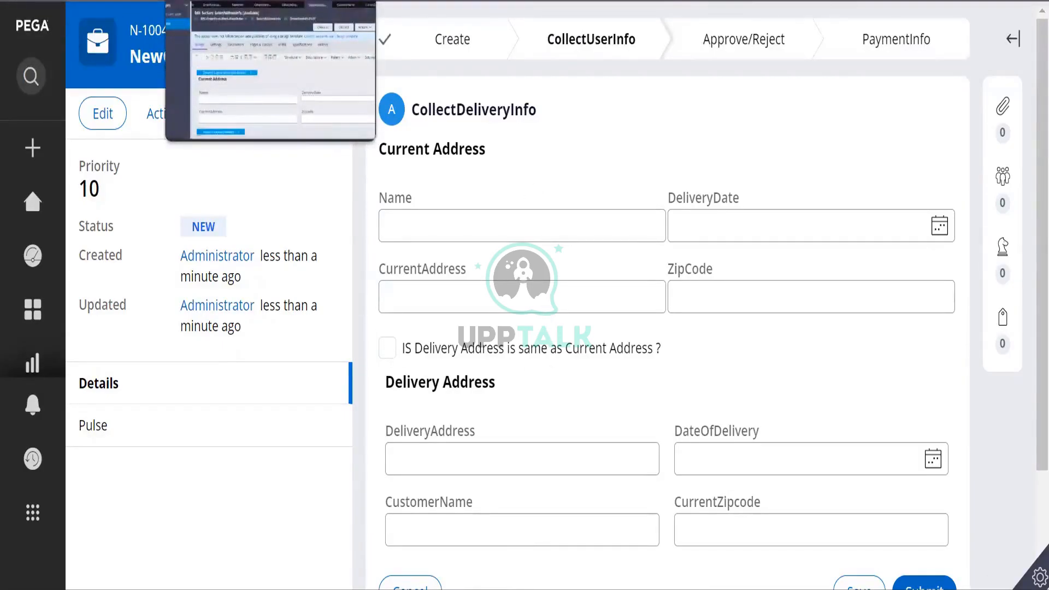
Enter the customer's name in the Current Address group and set DeliveryDate to 19/09/2022 22:40
left_click(414, 223)
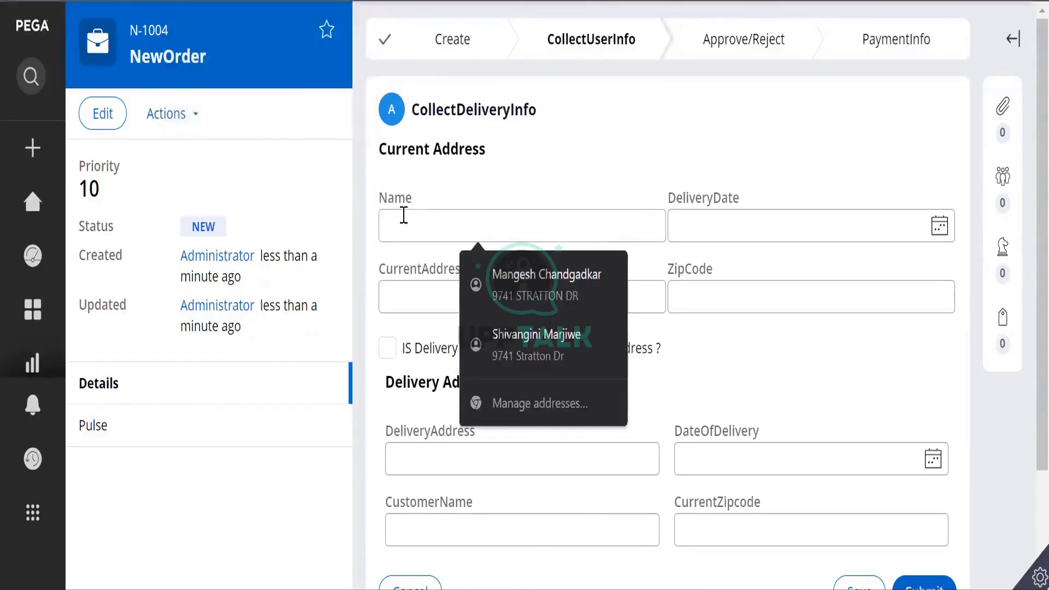
left_click(397, 225)
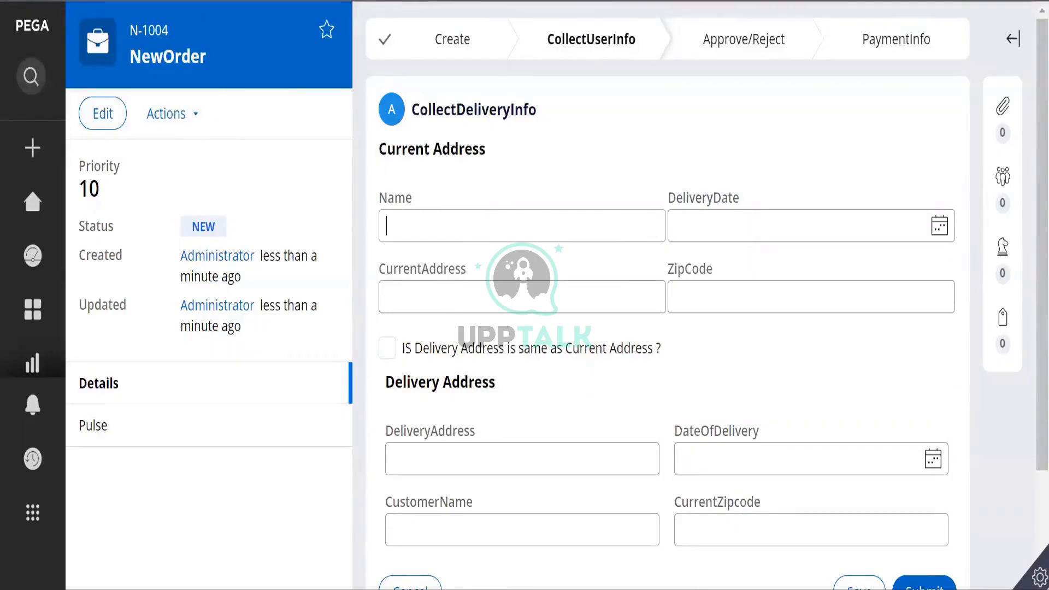
type("Tom")
left_click(947, 228)
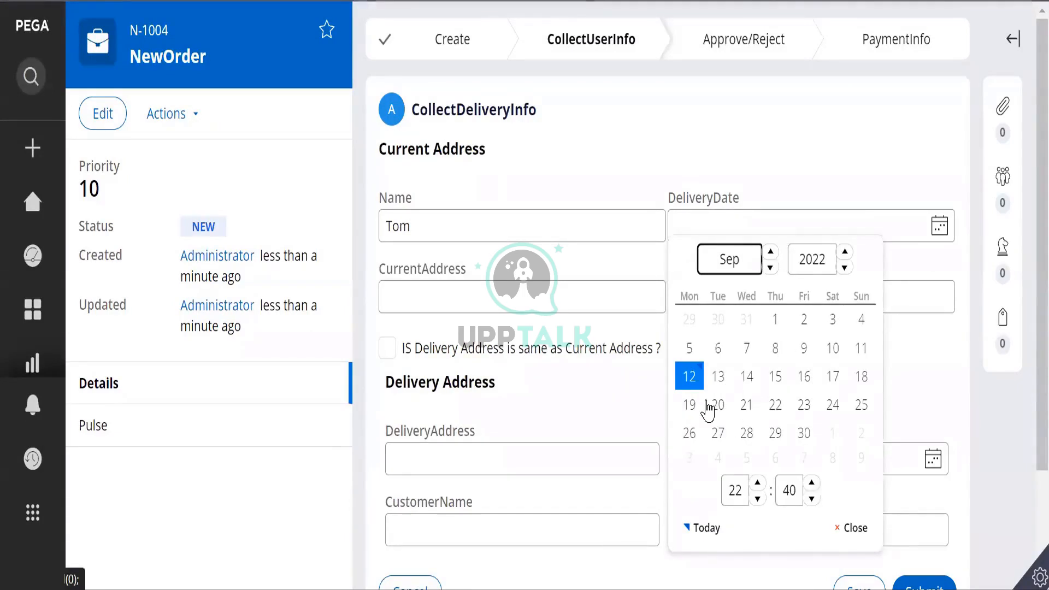
left_click(689, 405)
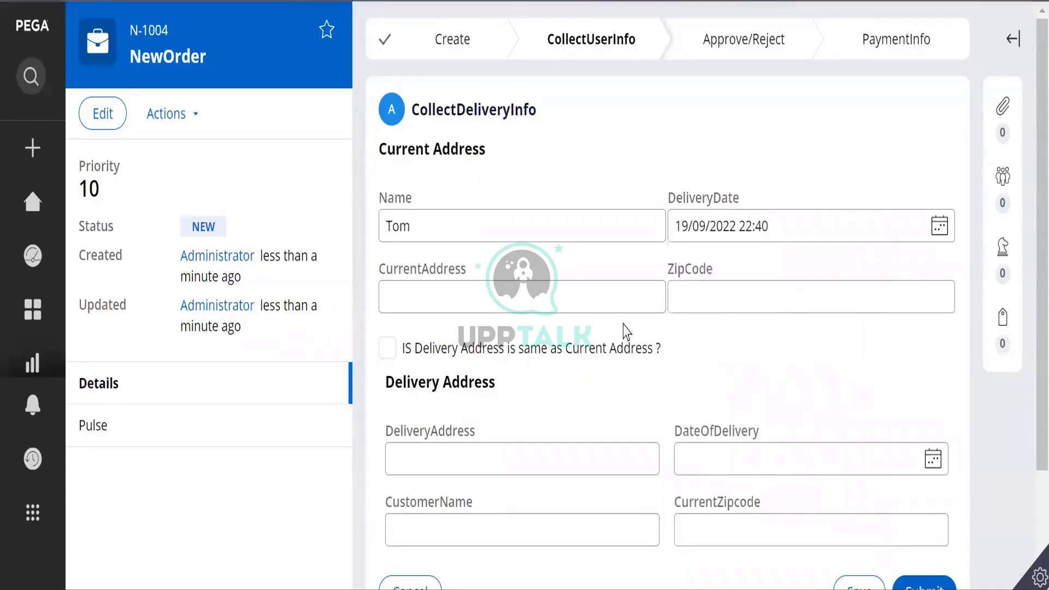
Fill in CurrentAddress with the customer's street address and ZipCode with the matching postal code
left_click(440, 296)
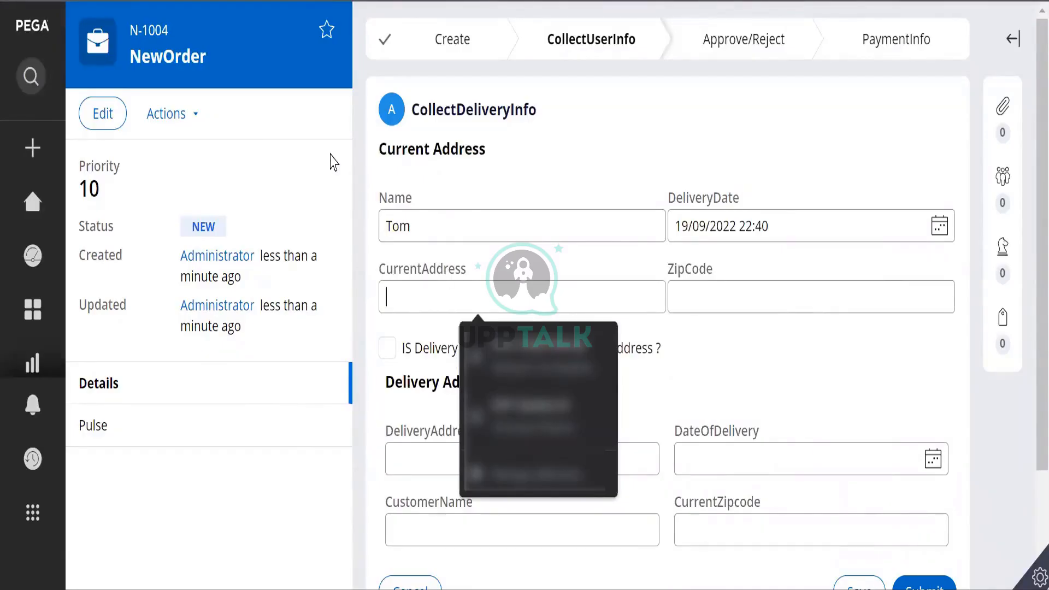
type("2")
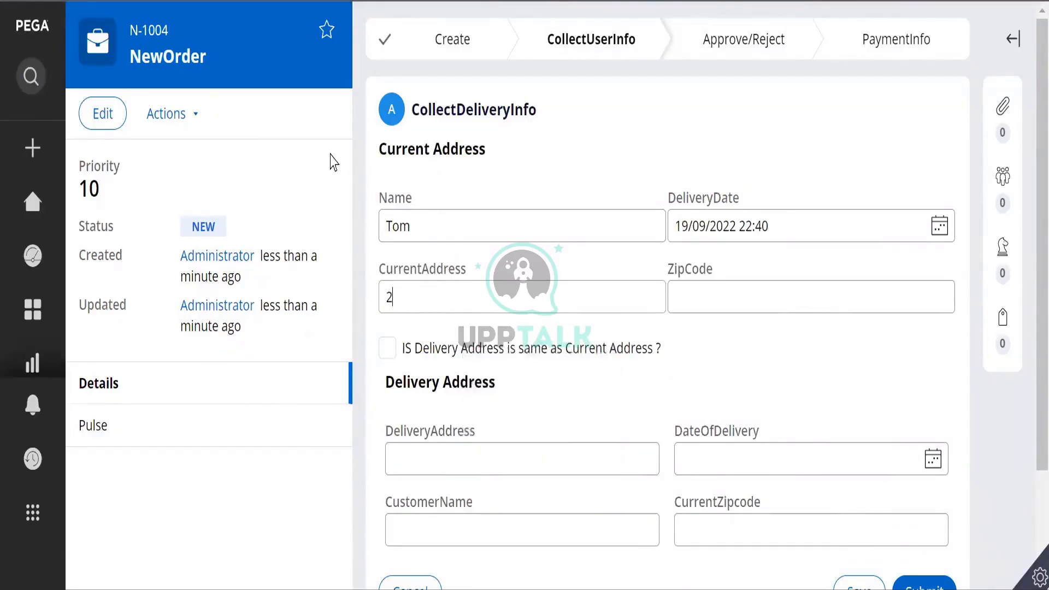
type("7 East street")
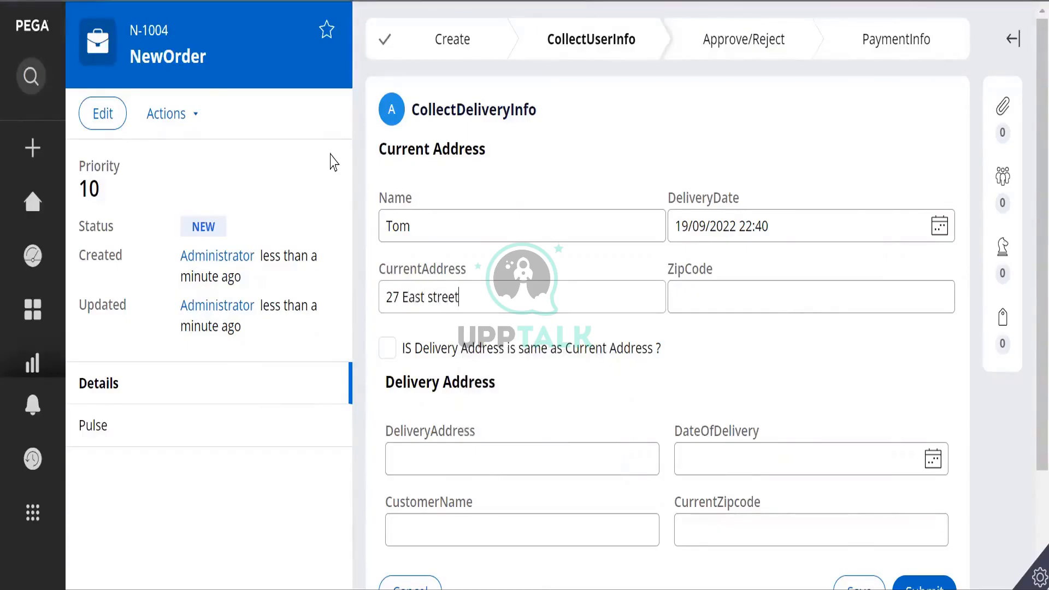
left_click(697, 309)
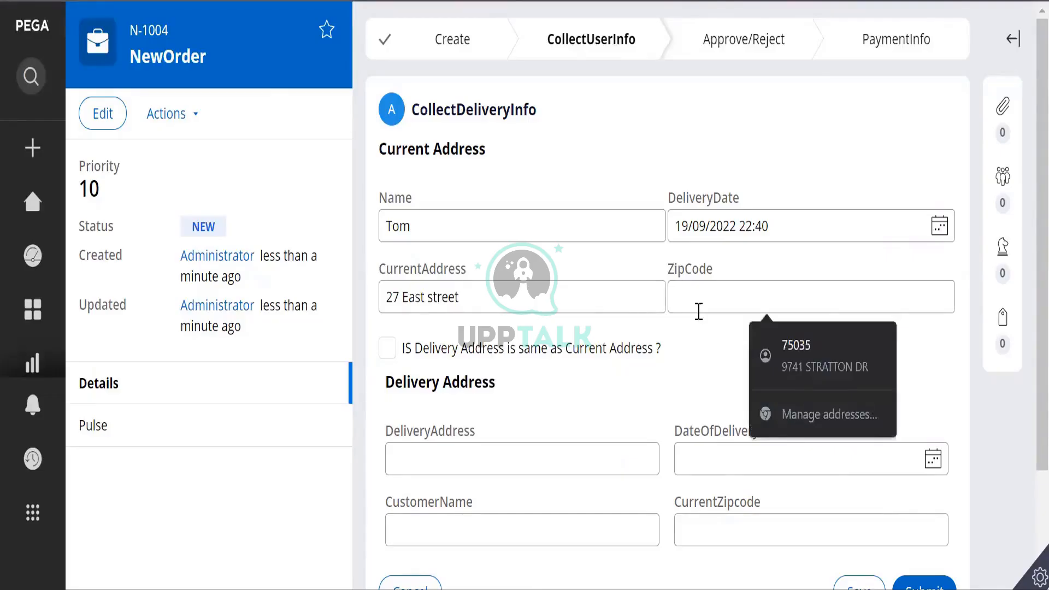
type("75000")
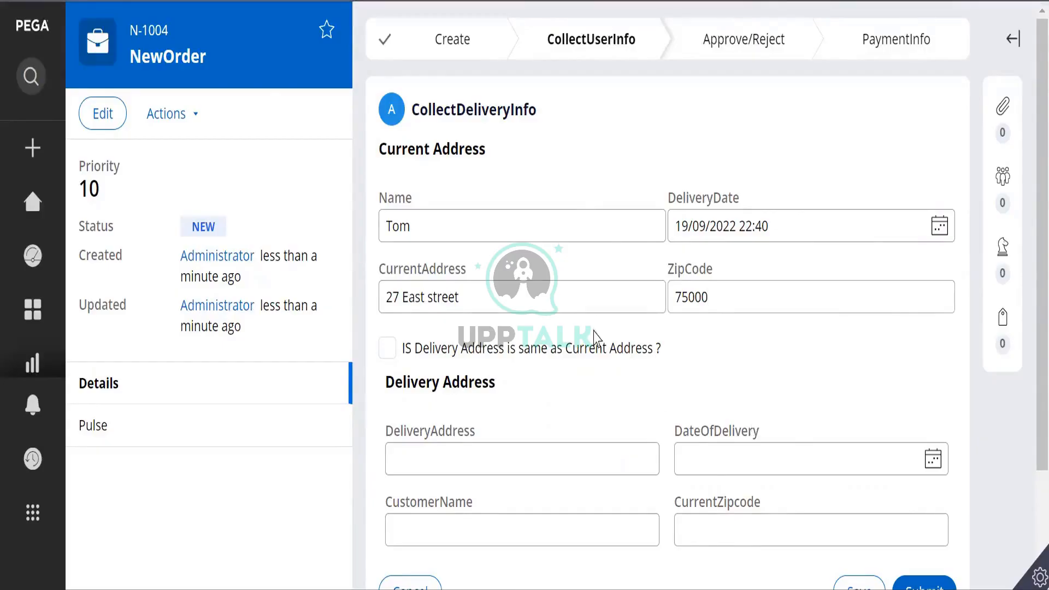
Tick the checkbox marking the delivery address as same as the current address and save the CollectDeliveryInfo form
left_click(388, 350)
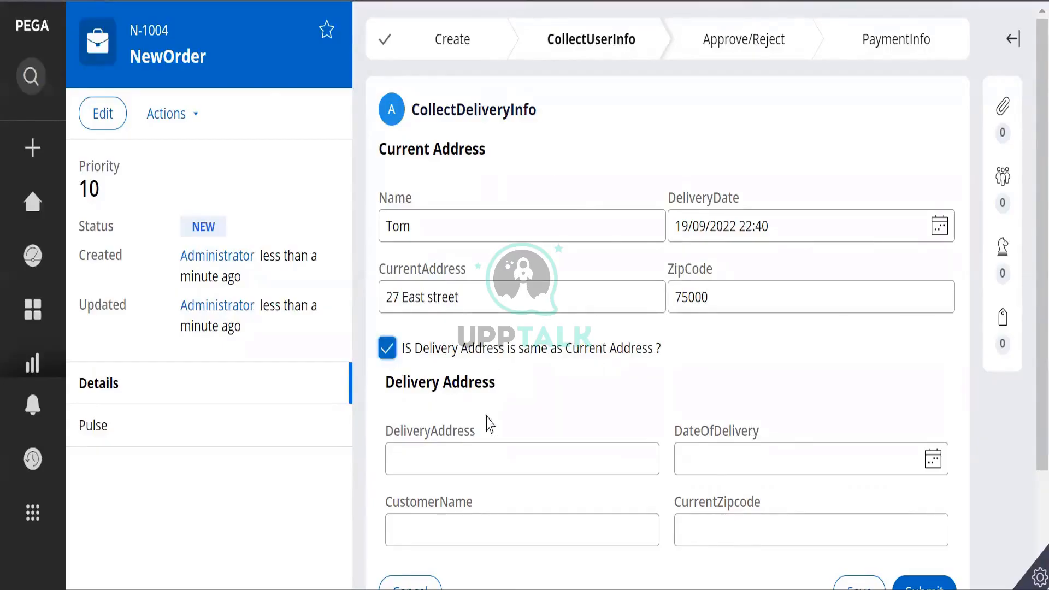
scroll(426, 421, "down", 2)
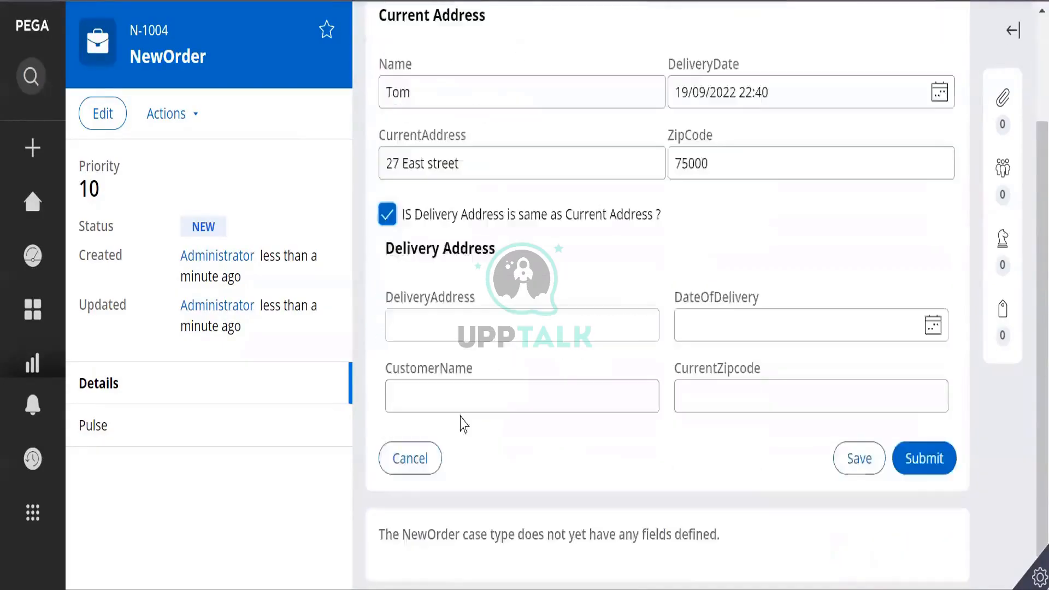
left_click(861, 472)
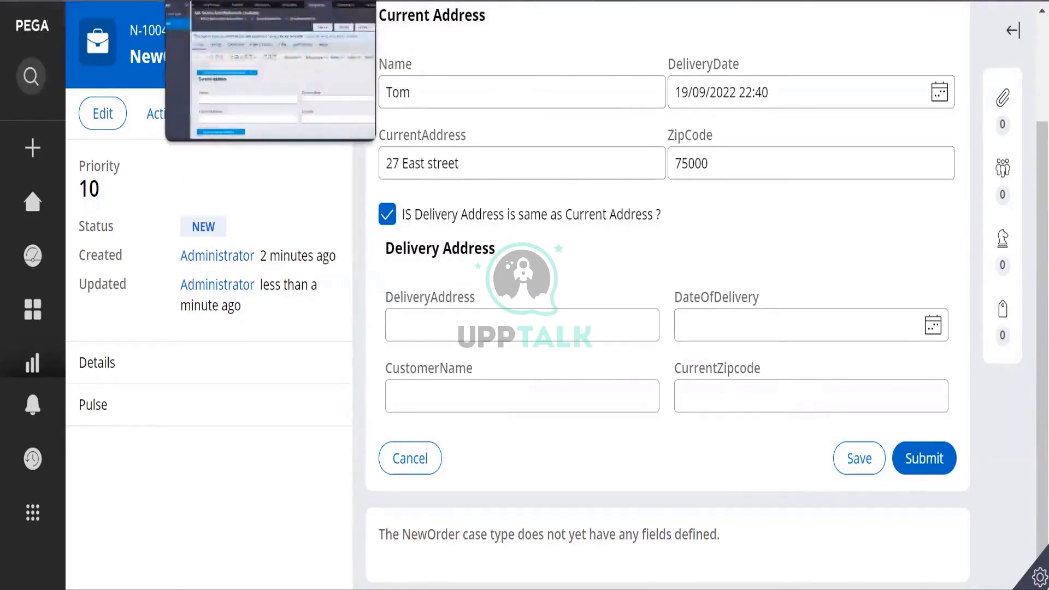
Show the developer tools for the running case and open the Clipboard viewer
left_click(221, 3)
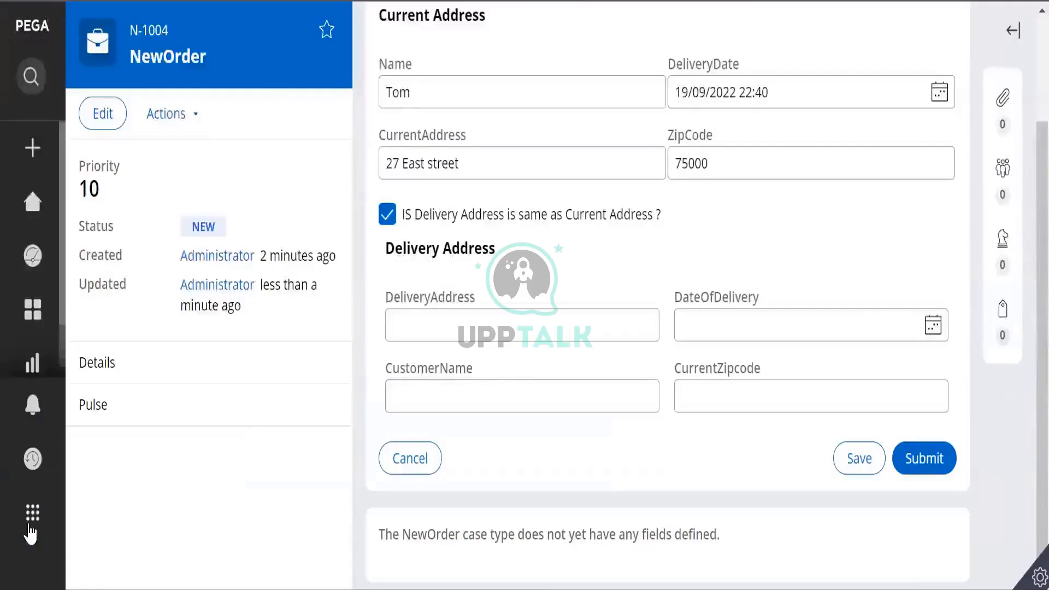
mouse_move(39, 543)
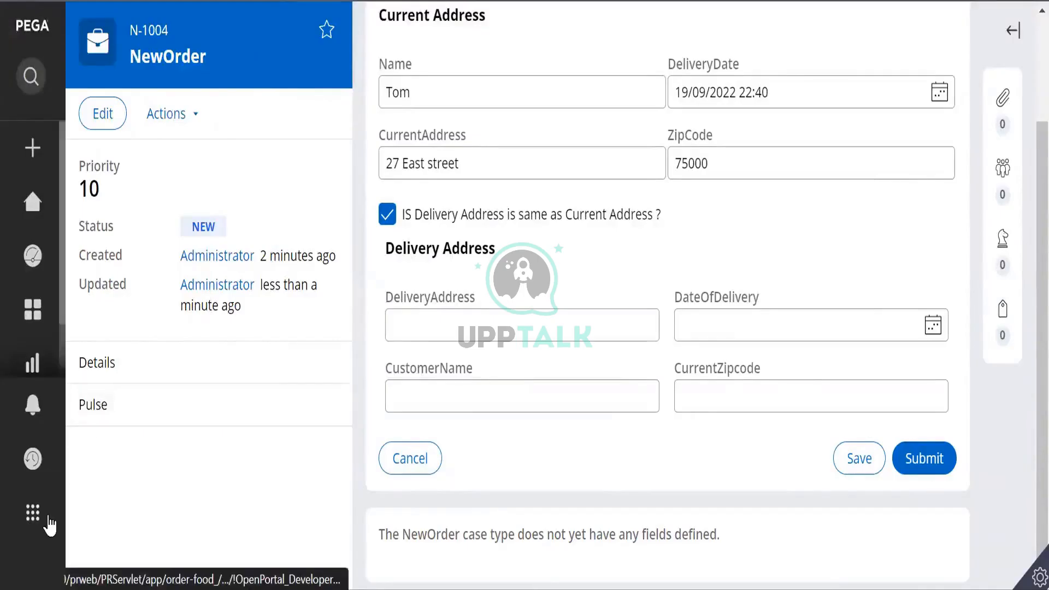
mouse_move(49, 519)
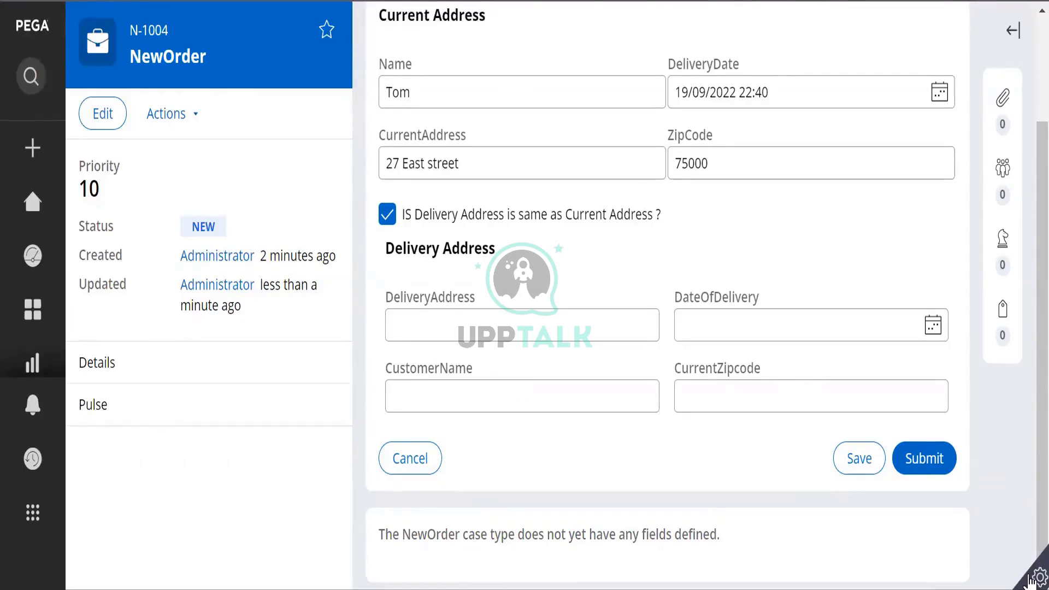
left_click(1032, 581)
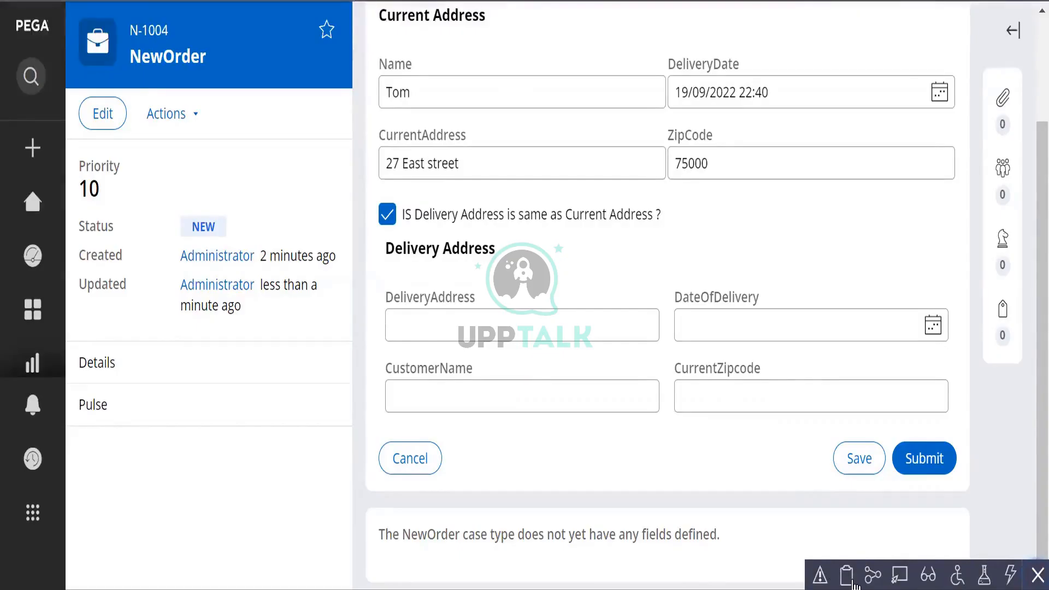
left_click(855, 583)
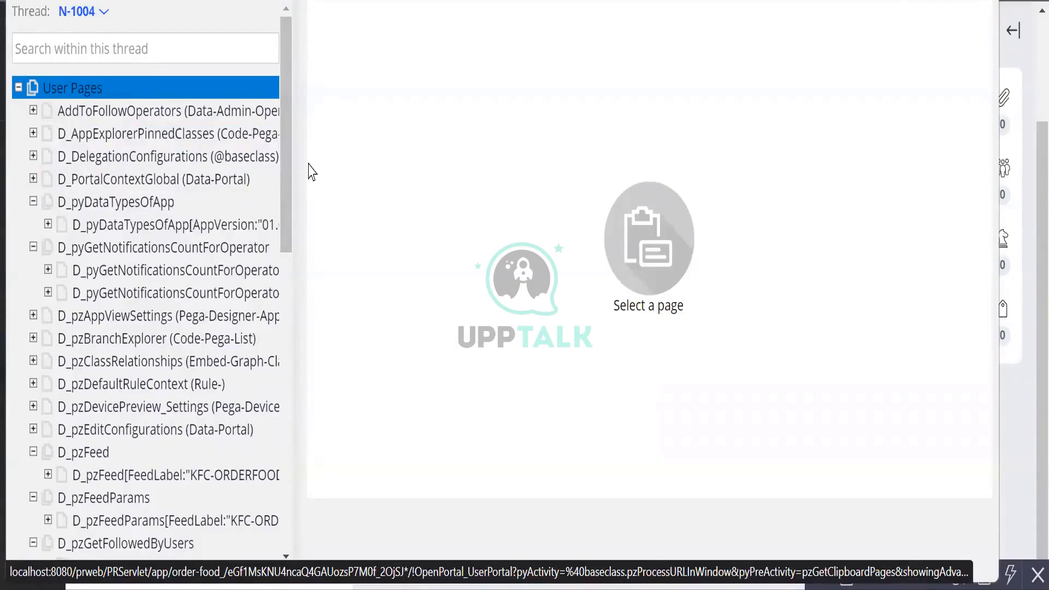
Widen the clipboard page tree and open the pyWorkPage page of the NewOrder case under User Pages
left_click_drag(296, 184, 322, 192)
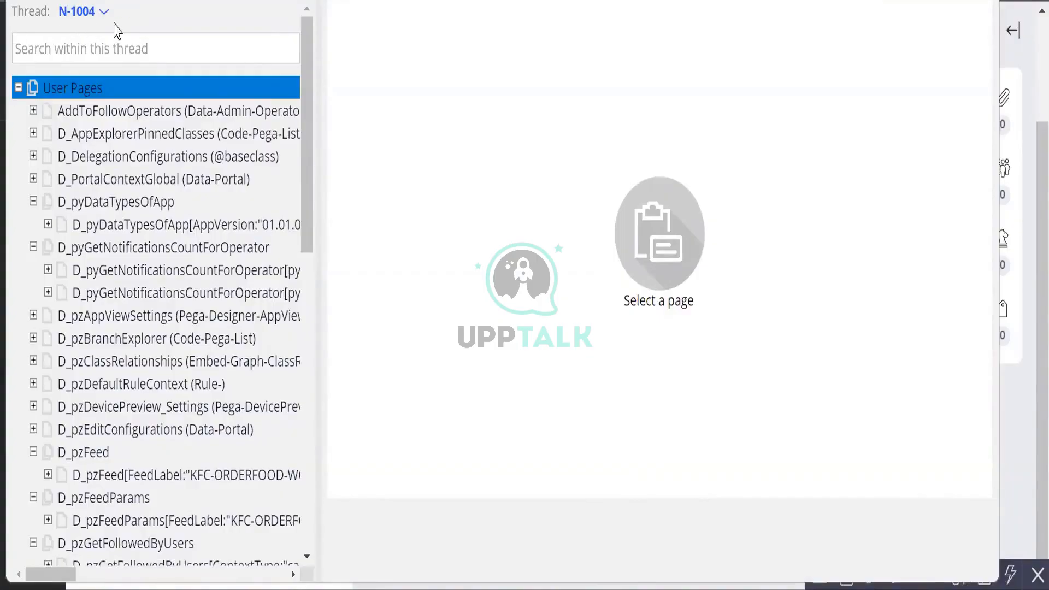
left_click(100, 135)
left_click(100, 157)
left_click(211, 134)
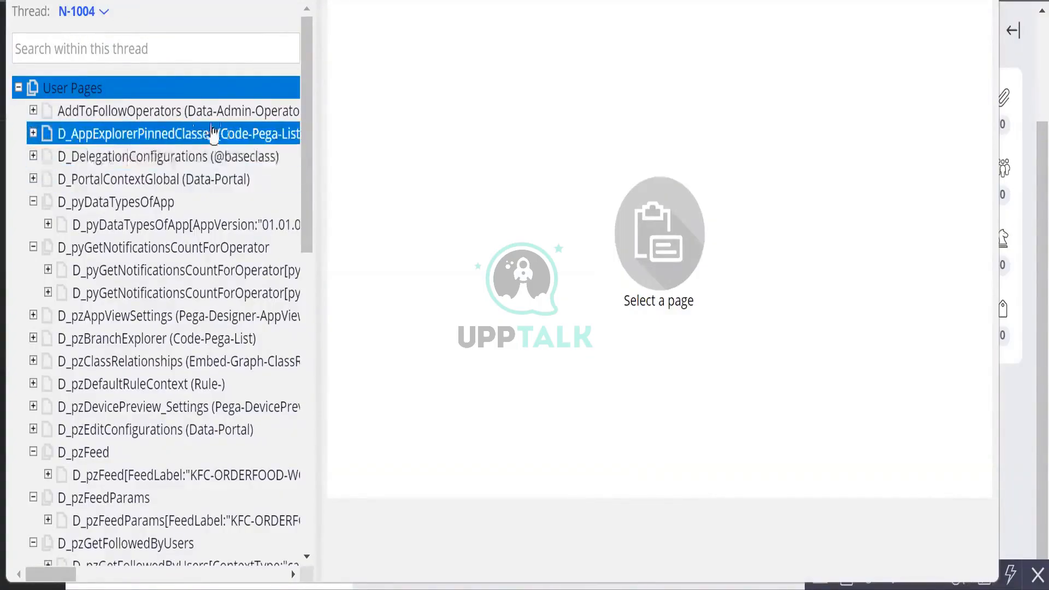
left_click(186, 165)
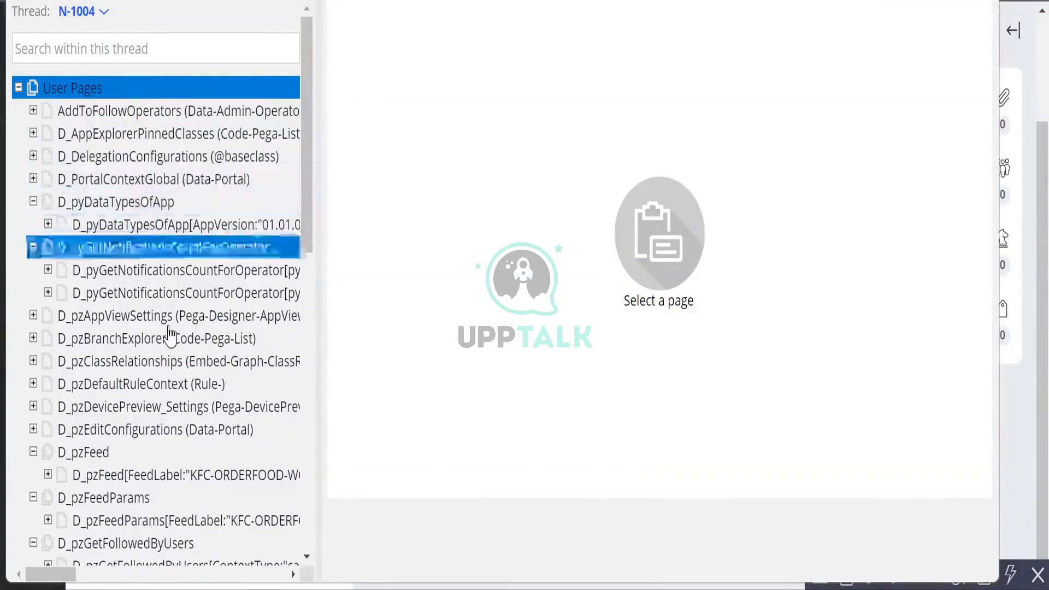
scroll(164, 421, "down", 6)
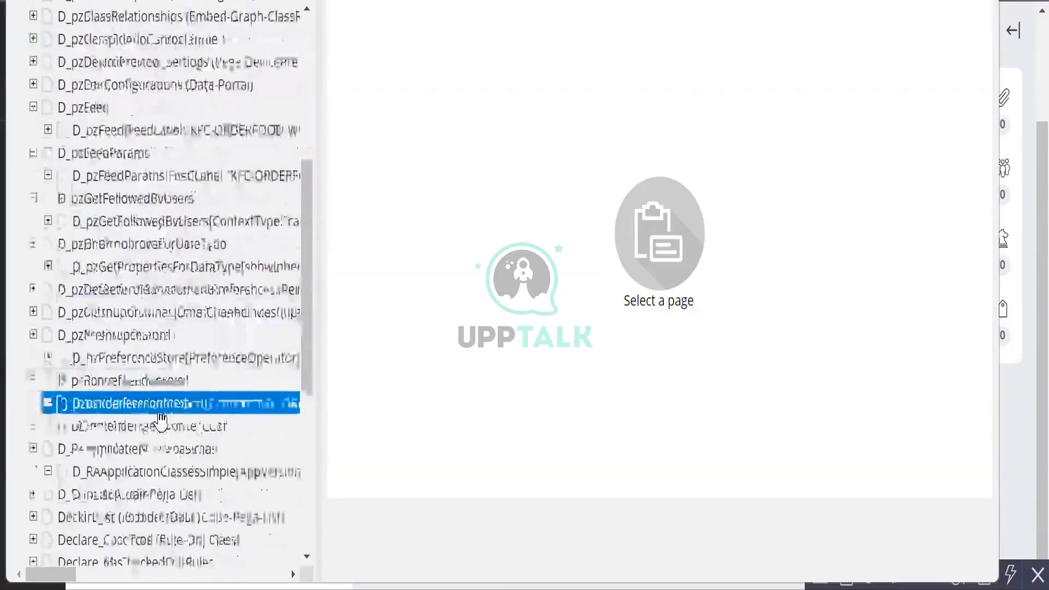
scroll(160, 418, "down", 6)
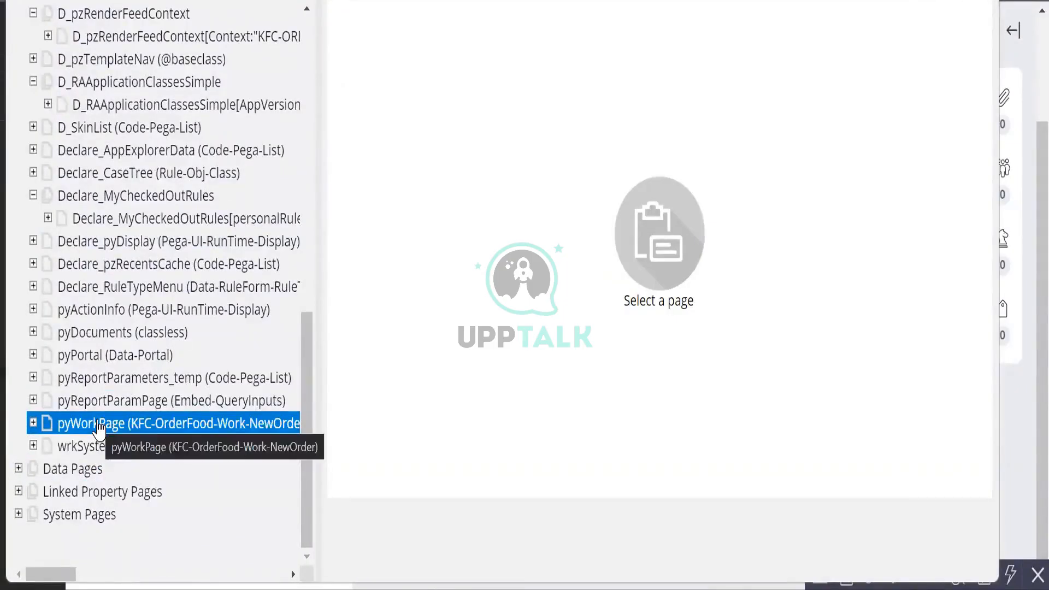
left_click(99, 426)
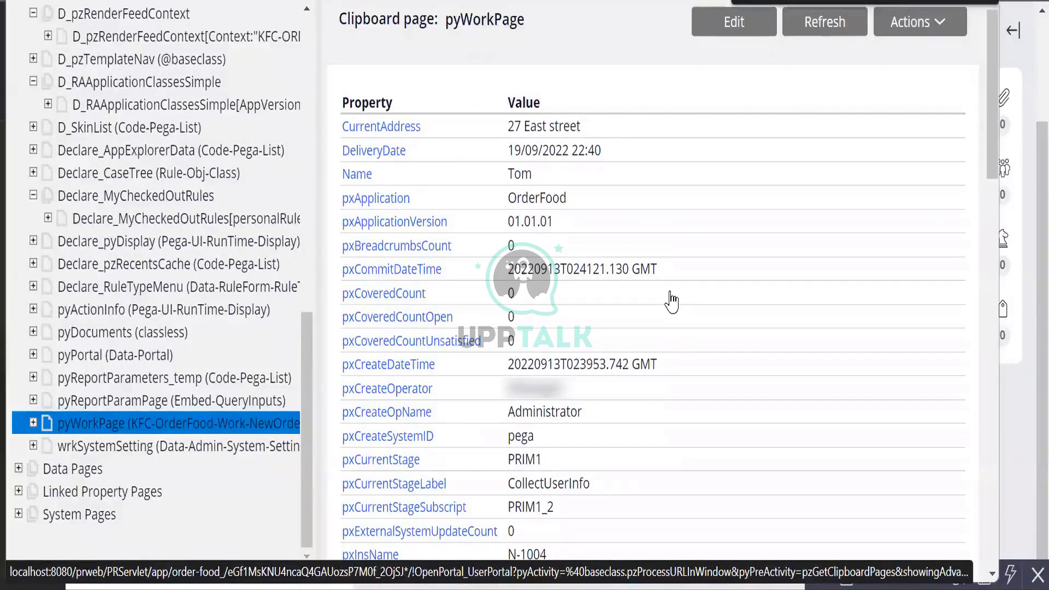
Search the pyWorkPage properties for "pxObj" to check the class of the case page
type("pxObj")
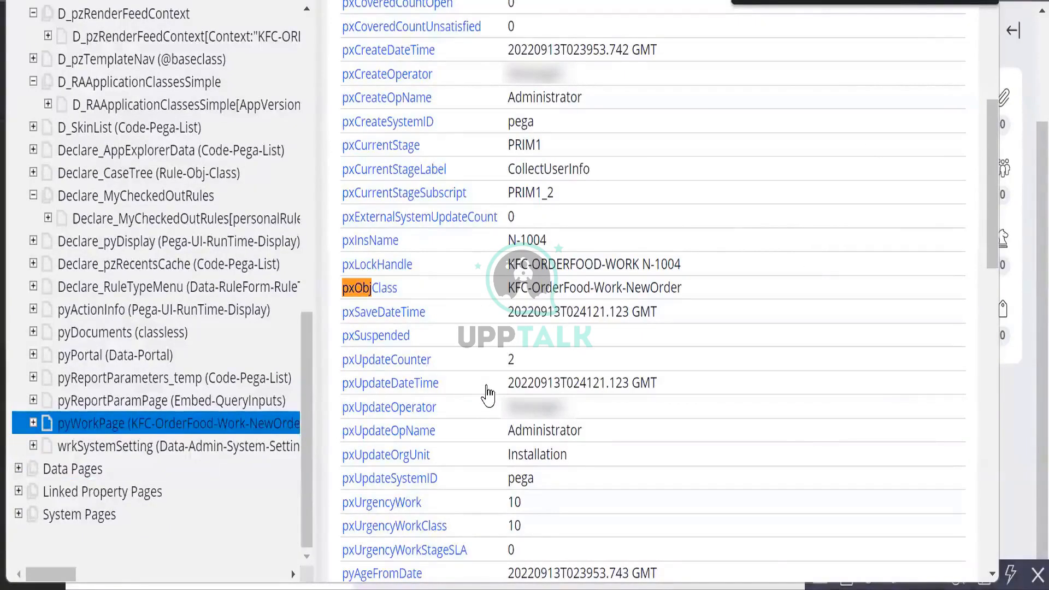
scroll(495, 401, "up", 1)
scroll(494, 400, "up", 6)
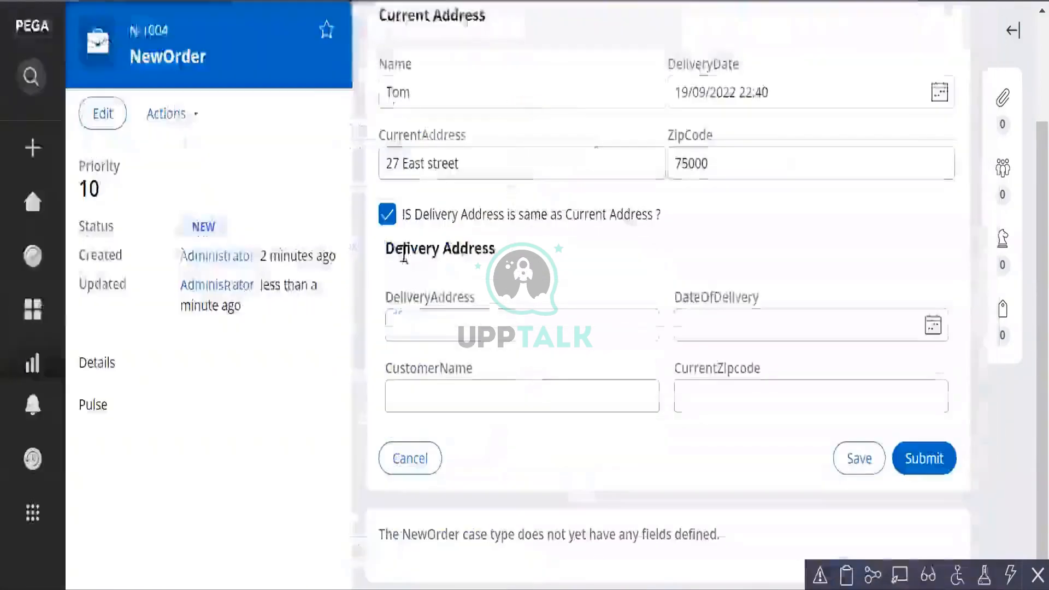
Save the NewOrder case form again and reopen pyWorkPage in the Clipboard viewer
left_click(852, 461)
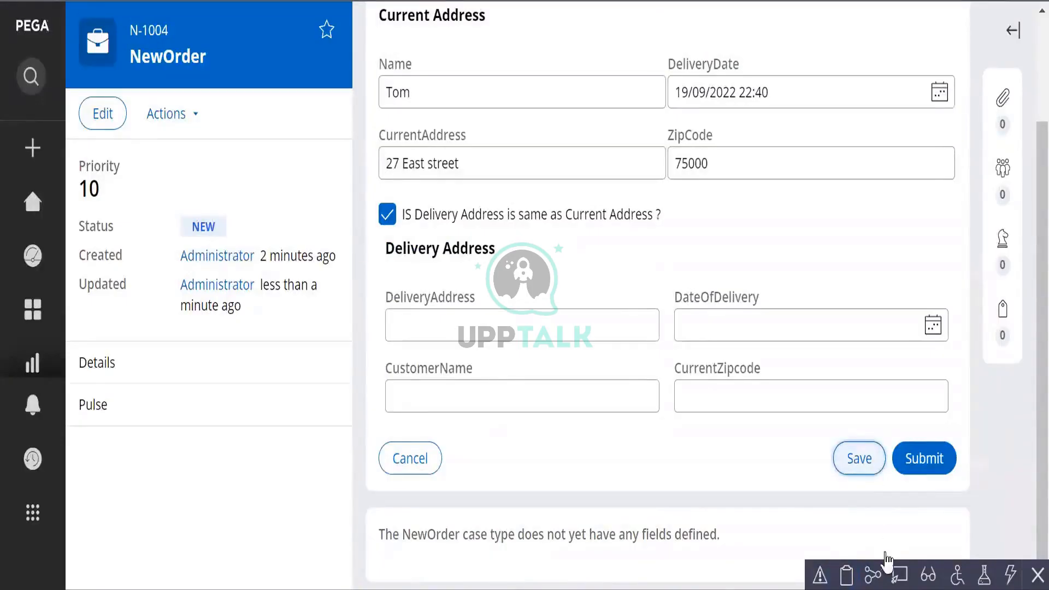
left_click(847, 576)
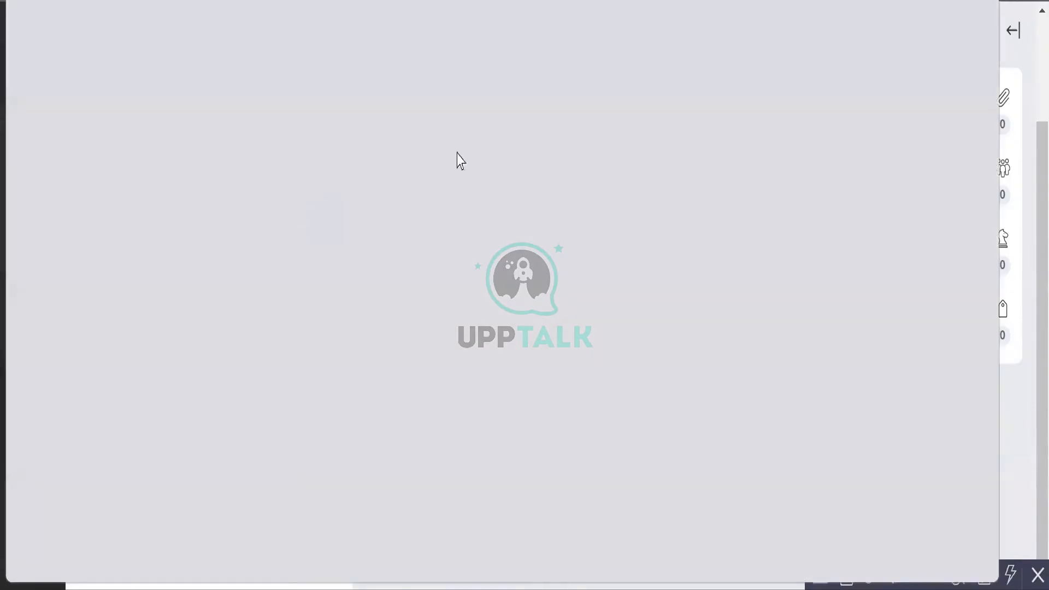
scroll(76, 382, "down", 10)
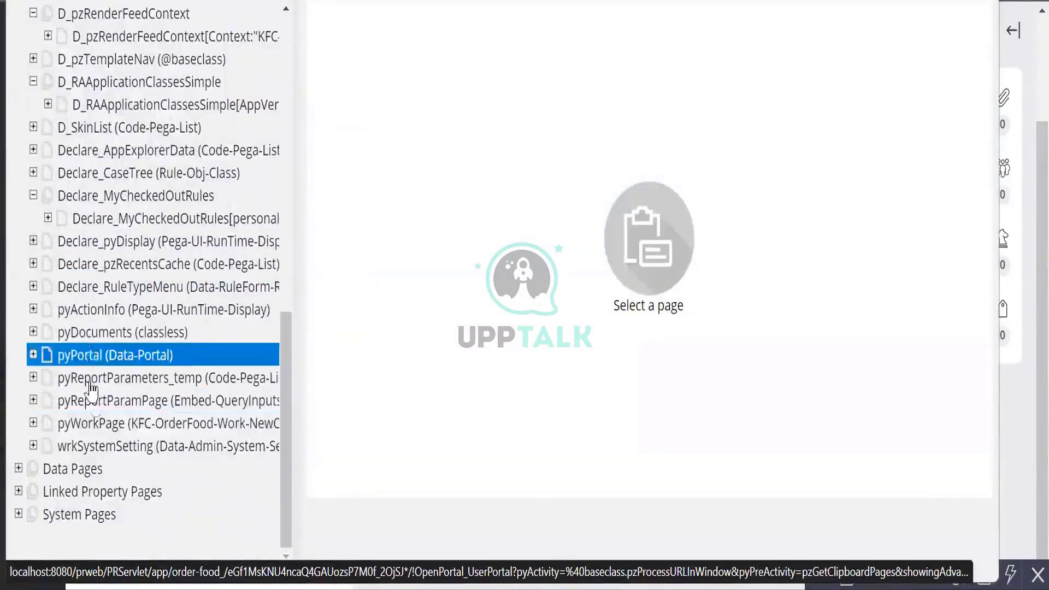
left_click(103, 425)
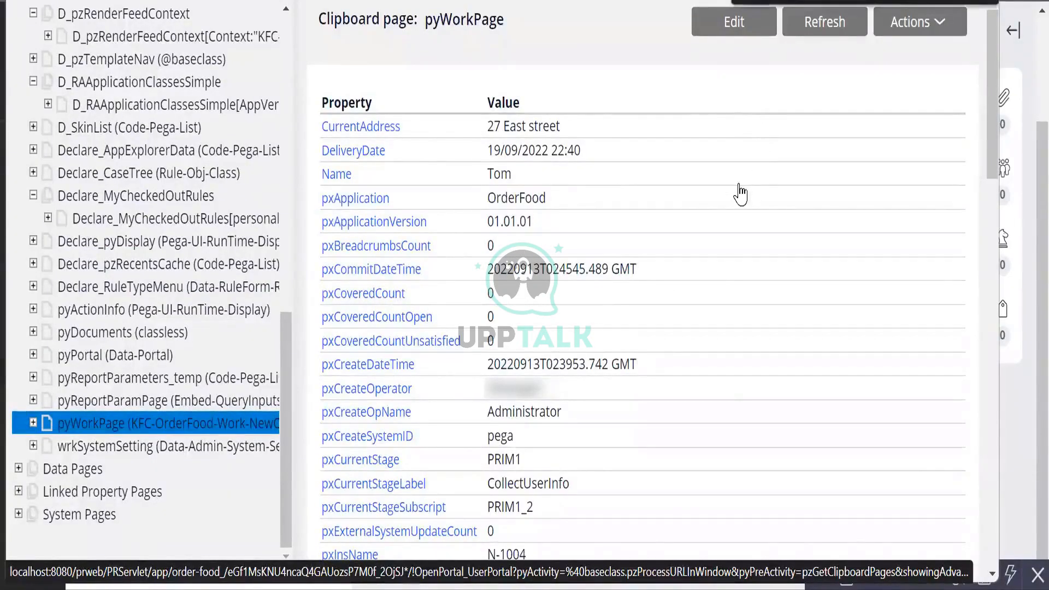
Search pyWorkPage for "is" and for "Same" to check the same-address checkbox property, and review the other properties
key("ctrl+f")
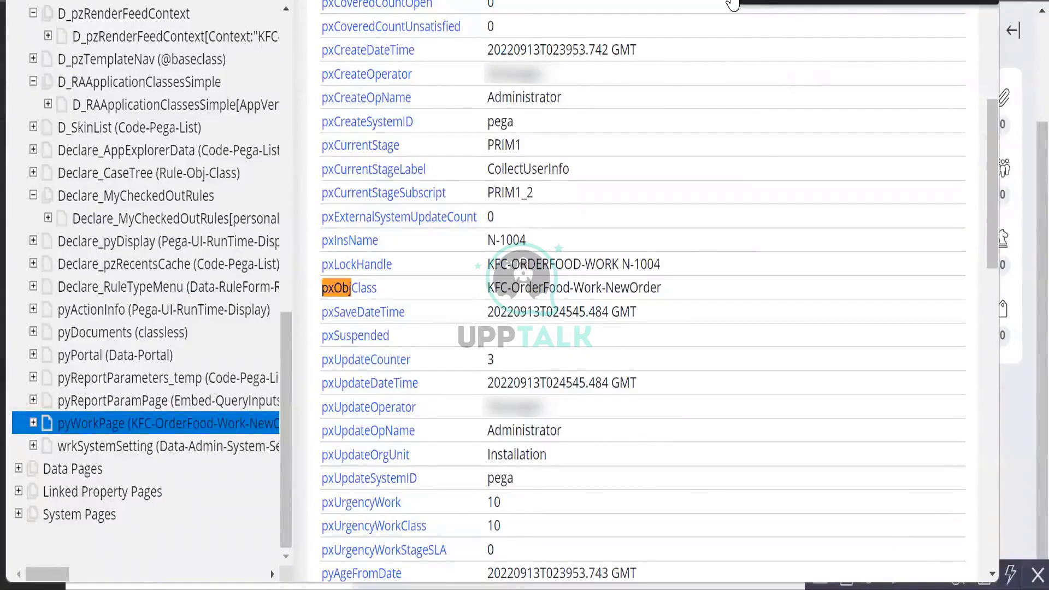
type("is")
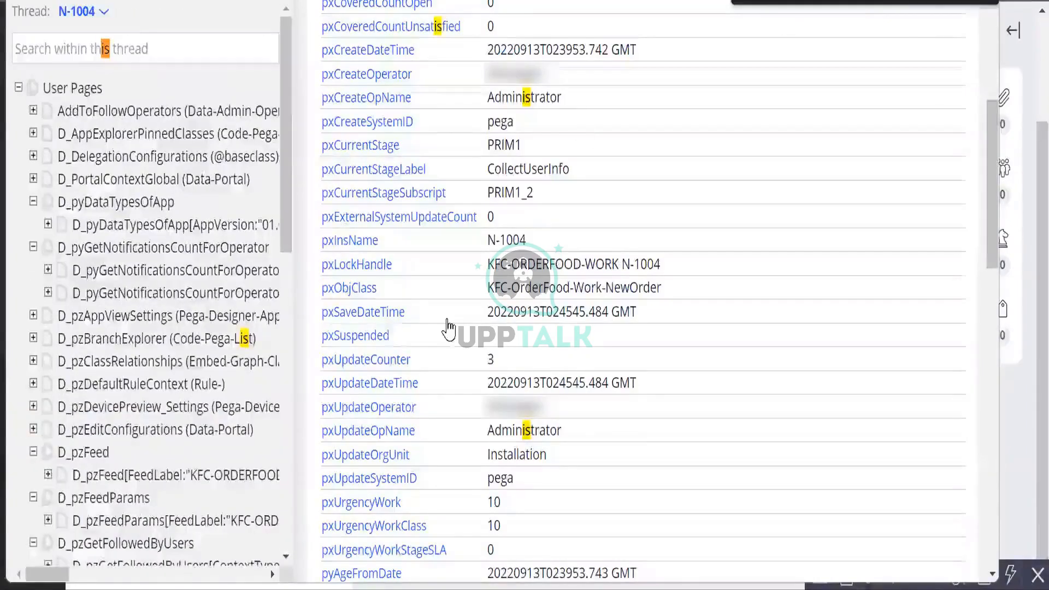
key("BackSpace")
key("BackSpace")
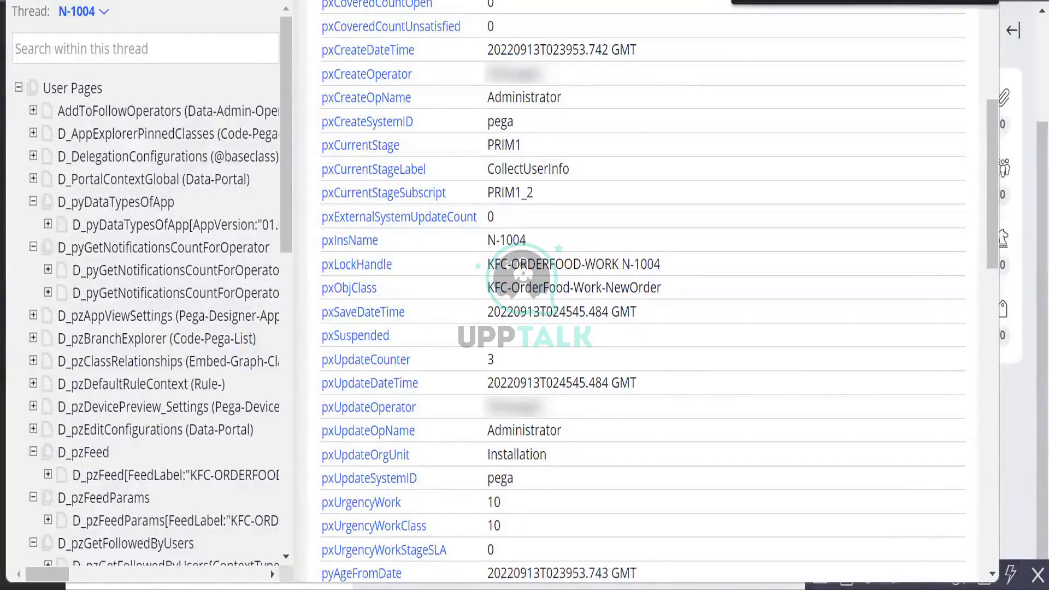
type("Same")
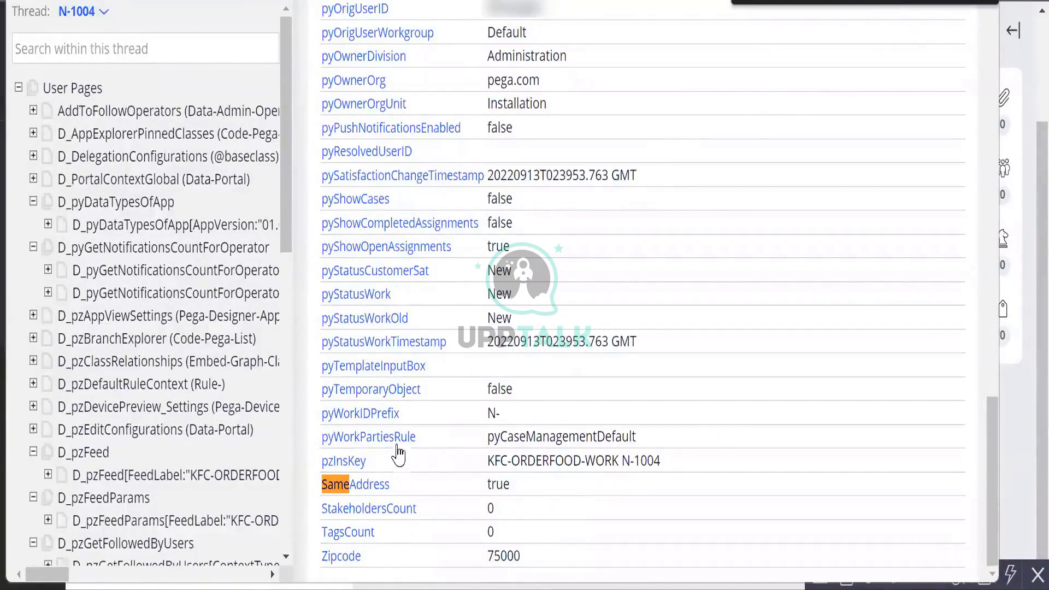
scroll(407, 454, "up", 6)
scroll(401, 429, "up", 8)
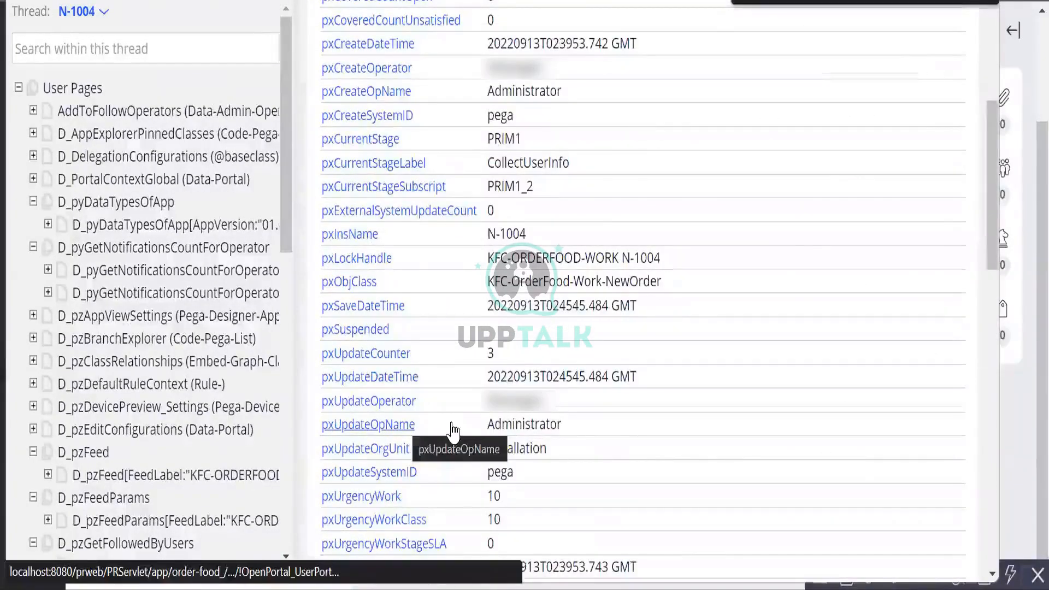
scroll(451, 429, "up", 3)
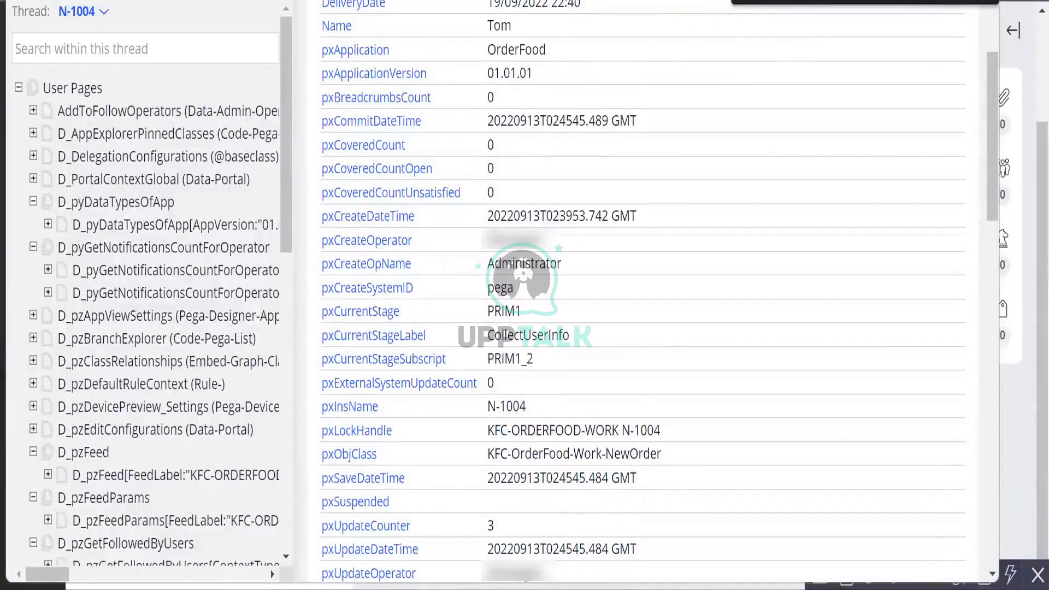
Search the clipboard page for "current" to look for the current-address properties, and clear the search term
type("current")
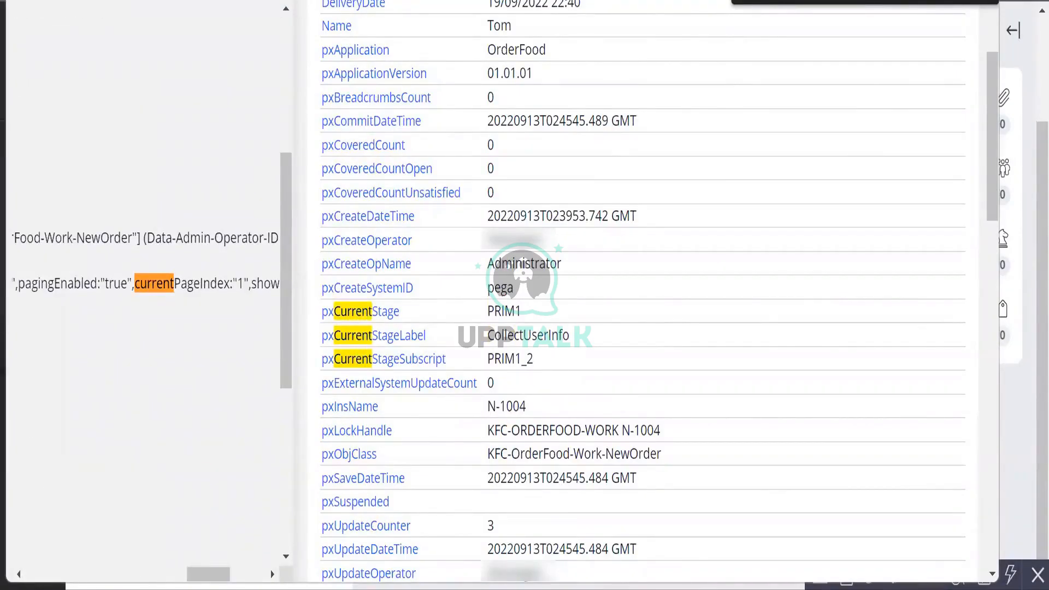
key("BackSpace")
key("BackSpace")
key("BackSpace")
key("BackSpace")
key("BackSpace")
key("BackSpace")
key("BackSpace")
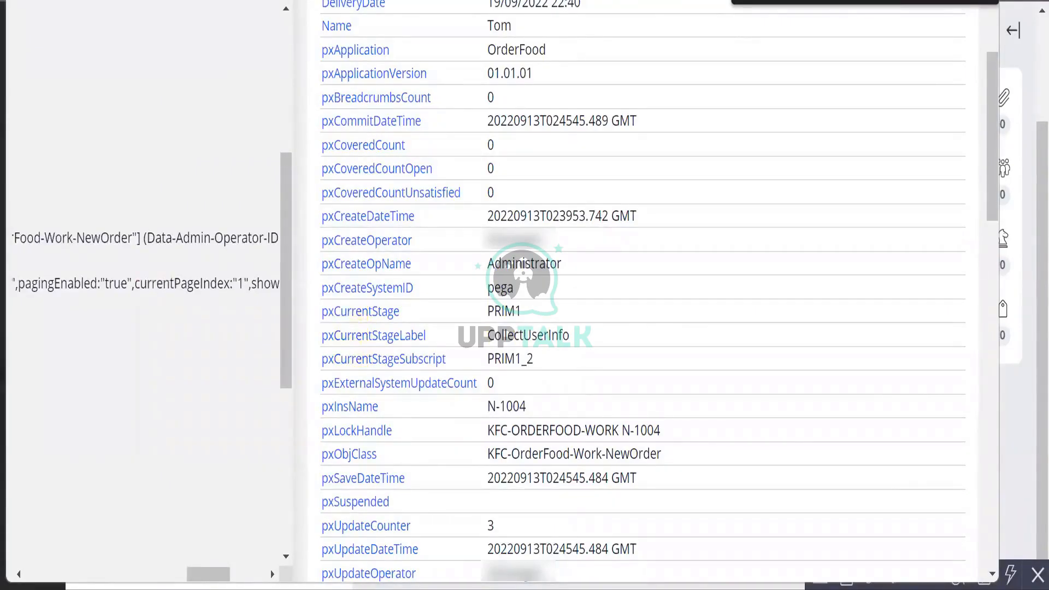
Search pyWorkPage for "customer", go through the matches and return to the NewOrder case form
type("customer")
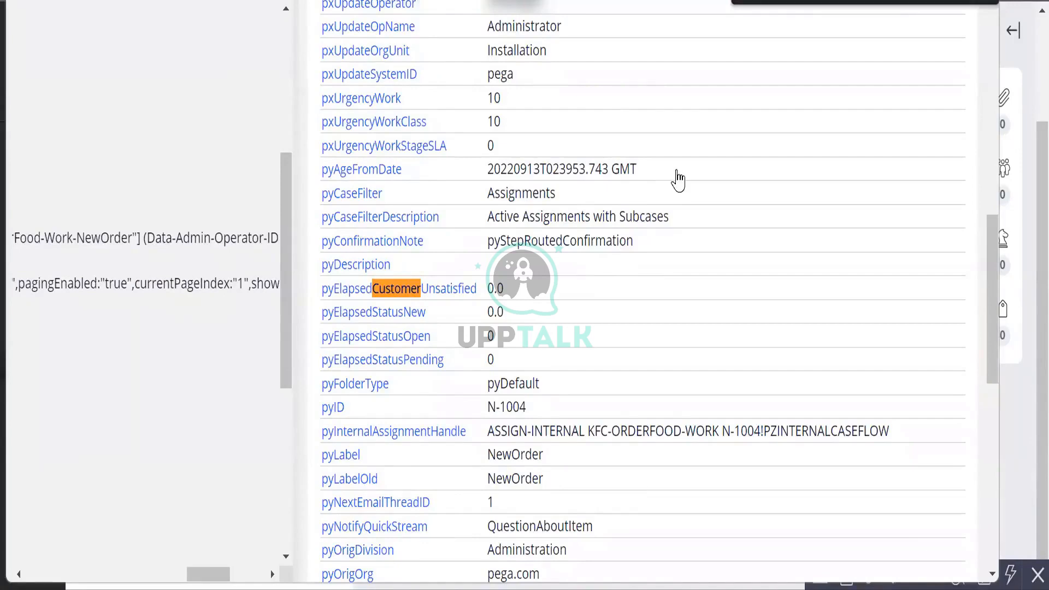
key("Return")
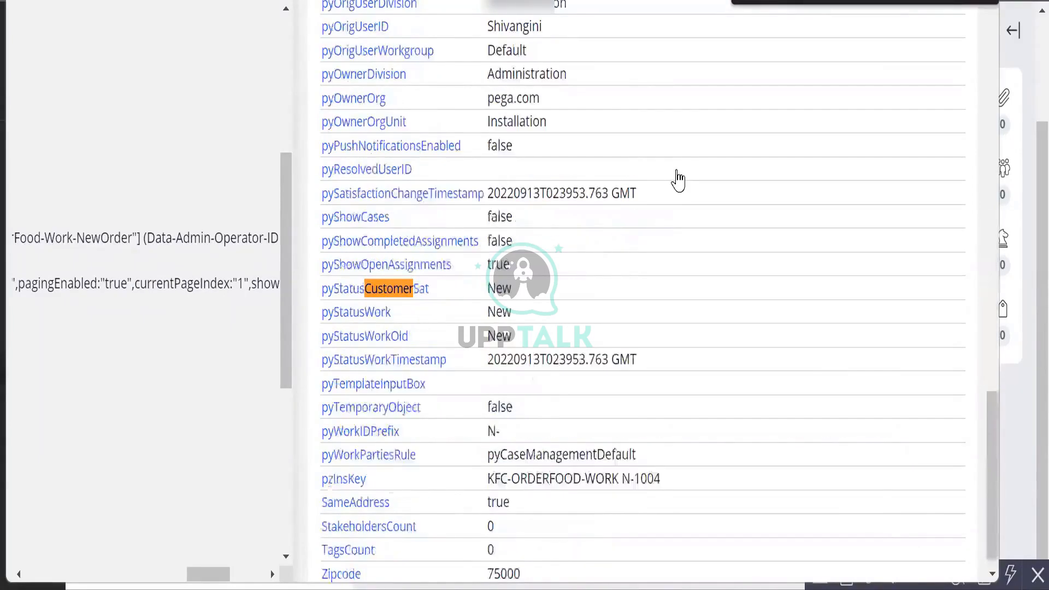
key("Return")
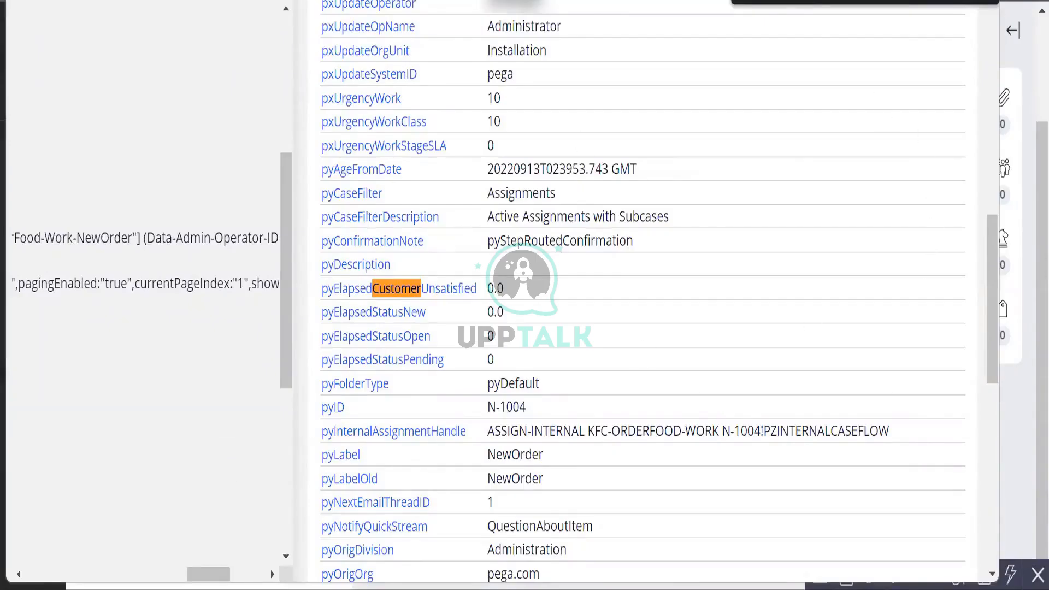
key("Escape")
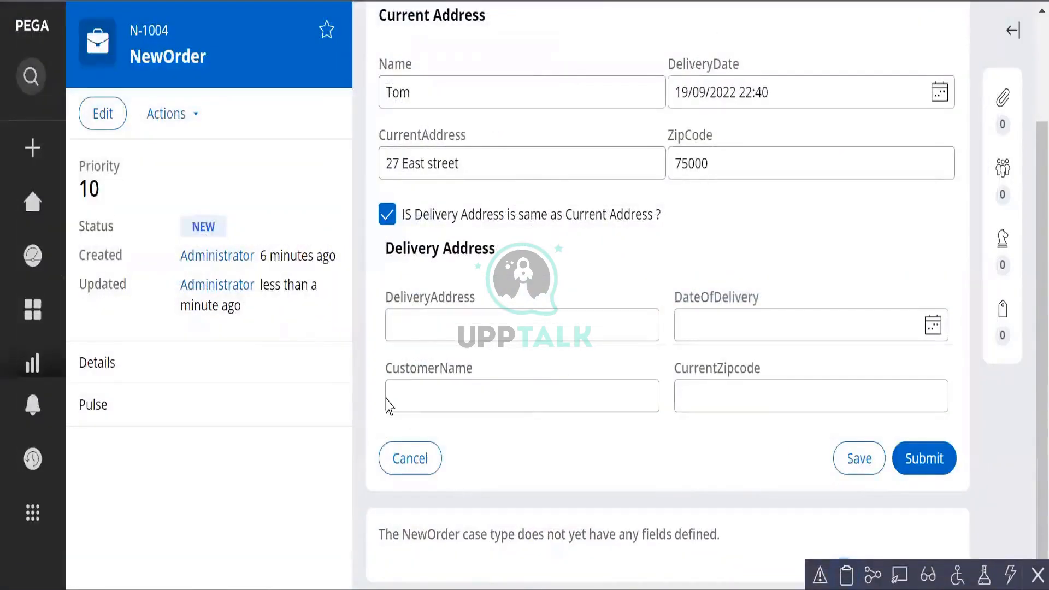
Fill in DeliveryAddress in the Delivery Address group with the same street address as CurrentAddress
left_click(485, 328)
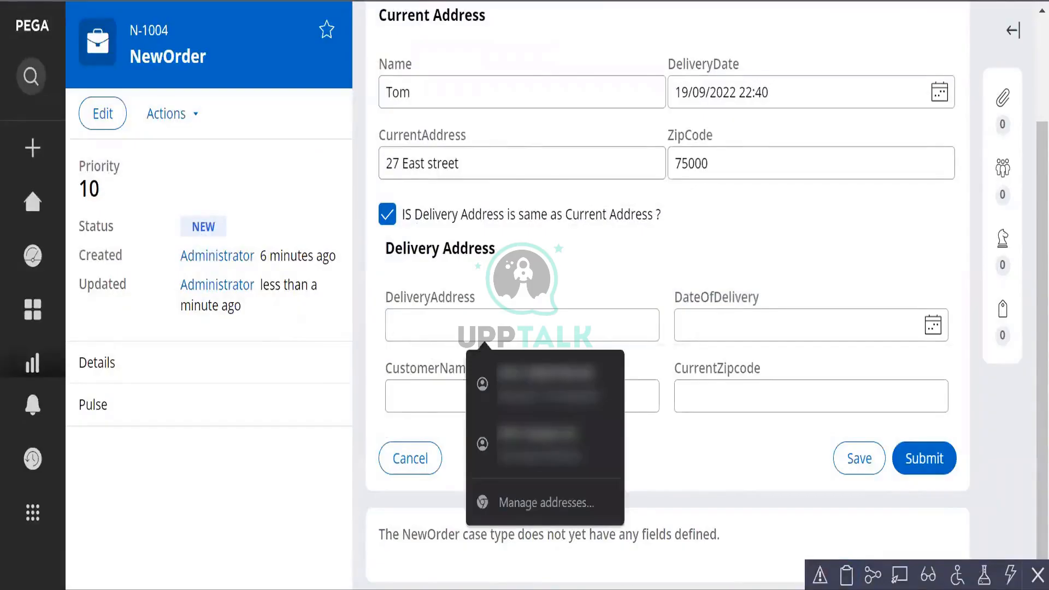
type("2t")
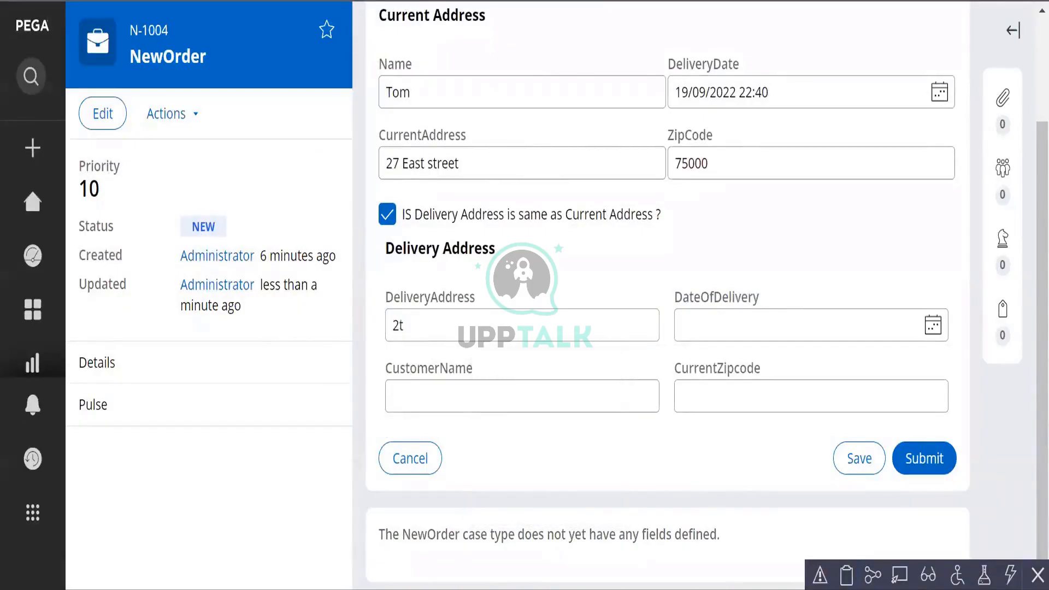
key("BackSpace")
type("7 East Stree")
key("BackSpace")
key("BackSpace")
key("BackSpace")
key("BackSpace")
key("BackSpace")
type("street")
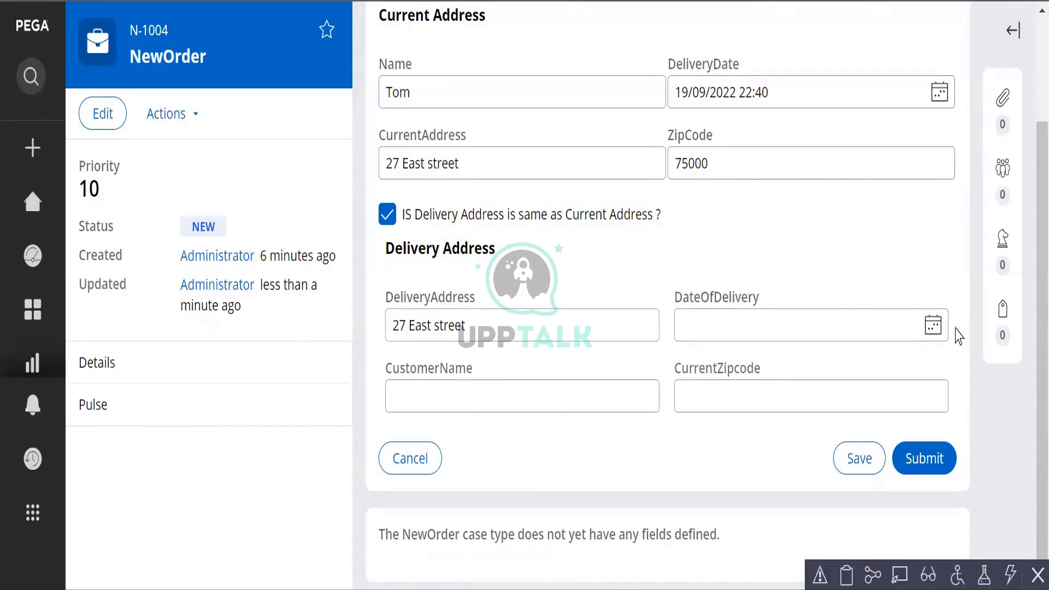
Set DateOfDelivery in the Delivery Address group to 19/09/2022 22:47
left_click(932, 326)
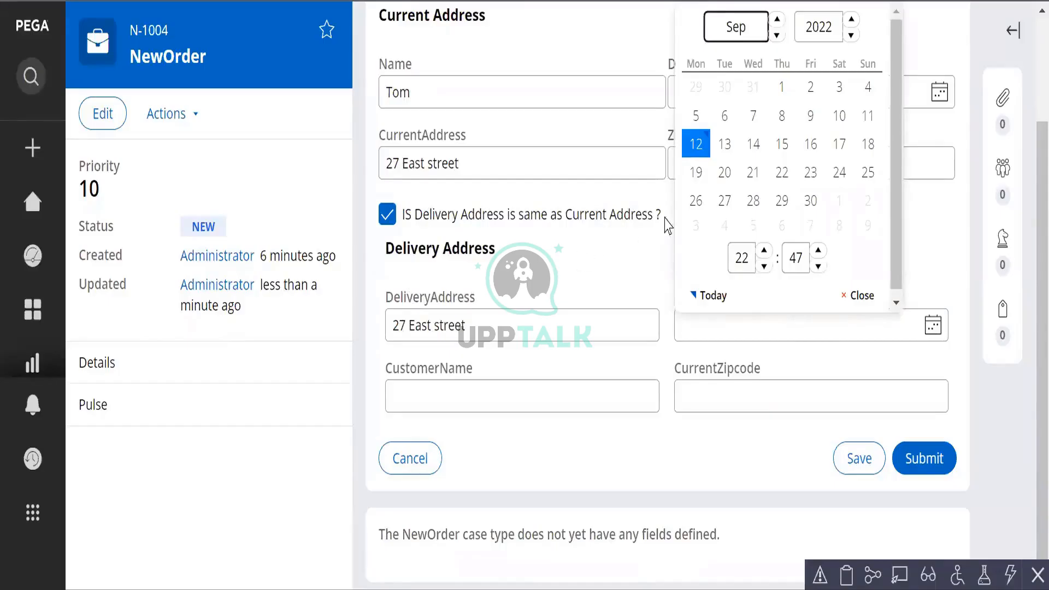
left_click(726, 182)
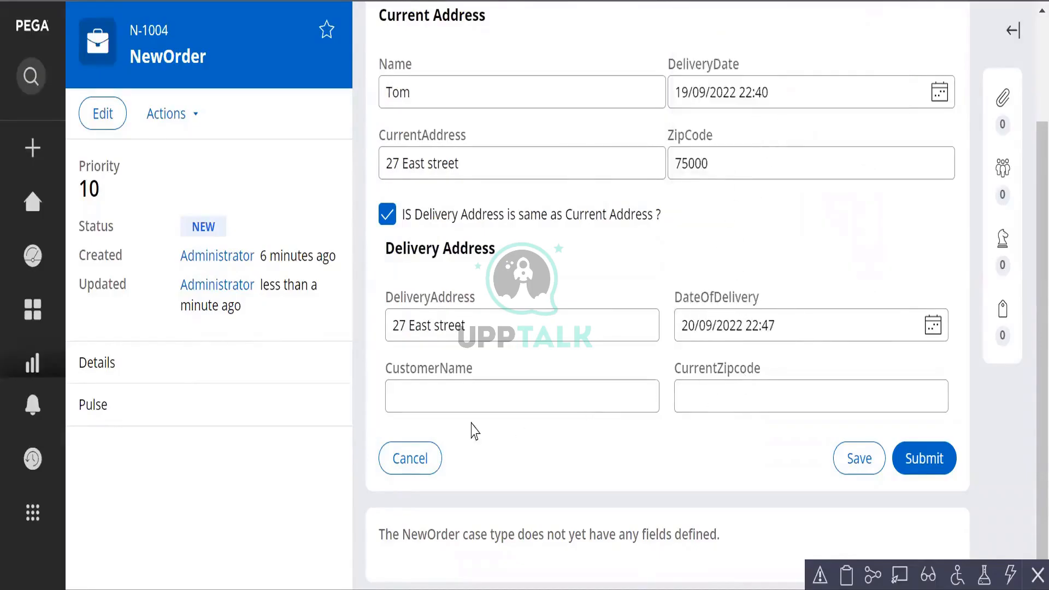
left_click(932, 326)
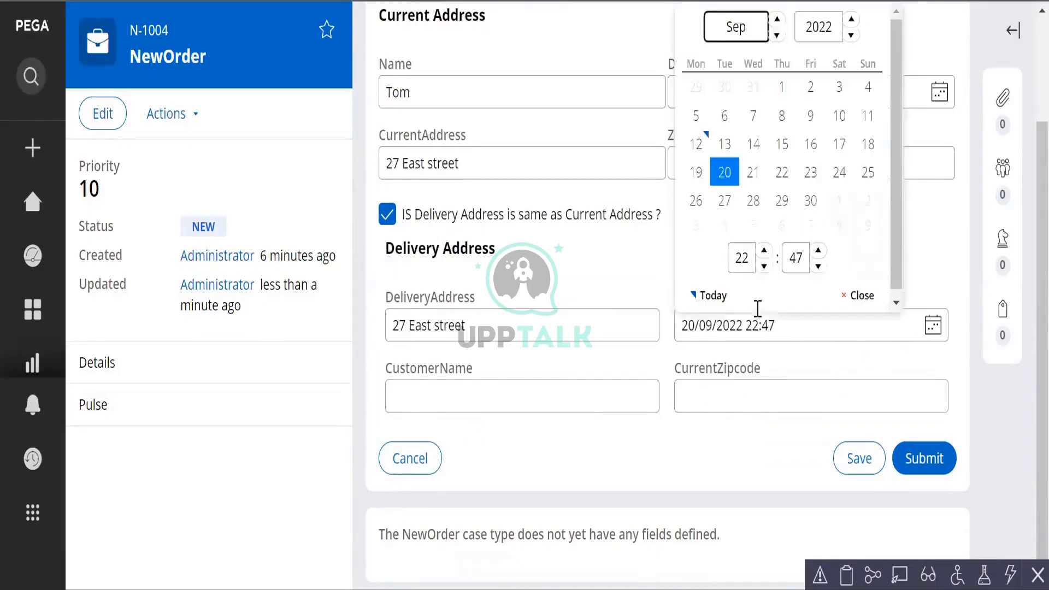
left_click(696, 173)
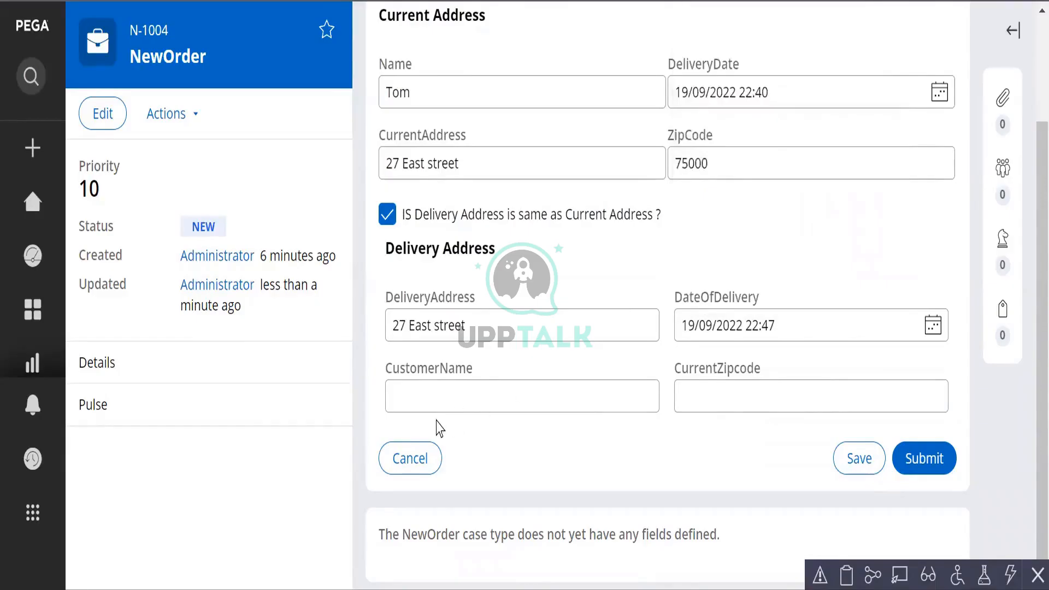
Fill in CustomerName with the recipient's name and CurrentZipcode with a postal code in the Delivery Address group
left_click(436, 400)
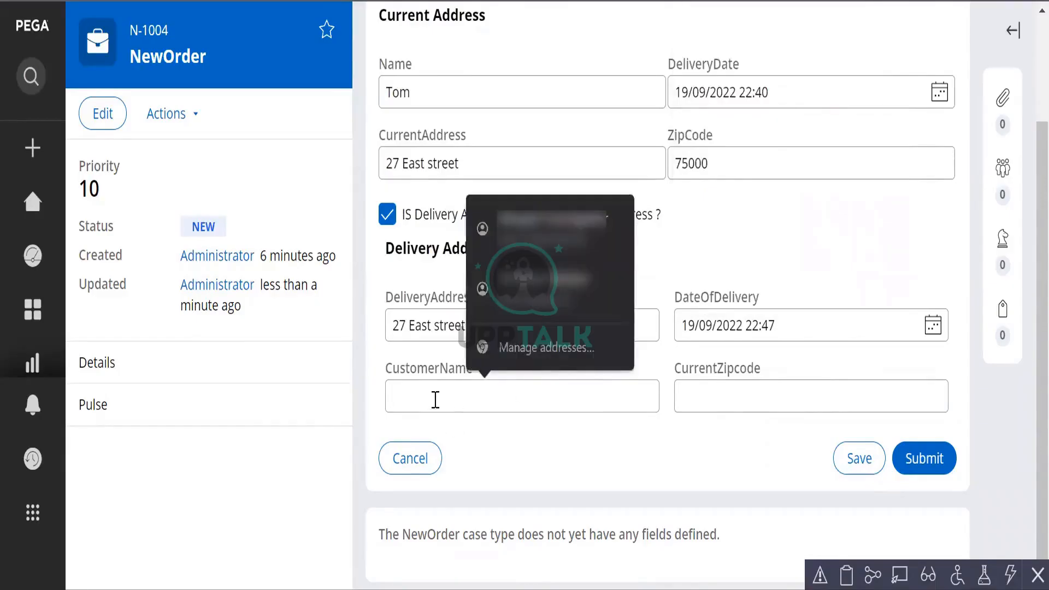
type("Marry")
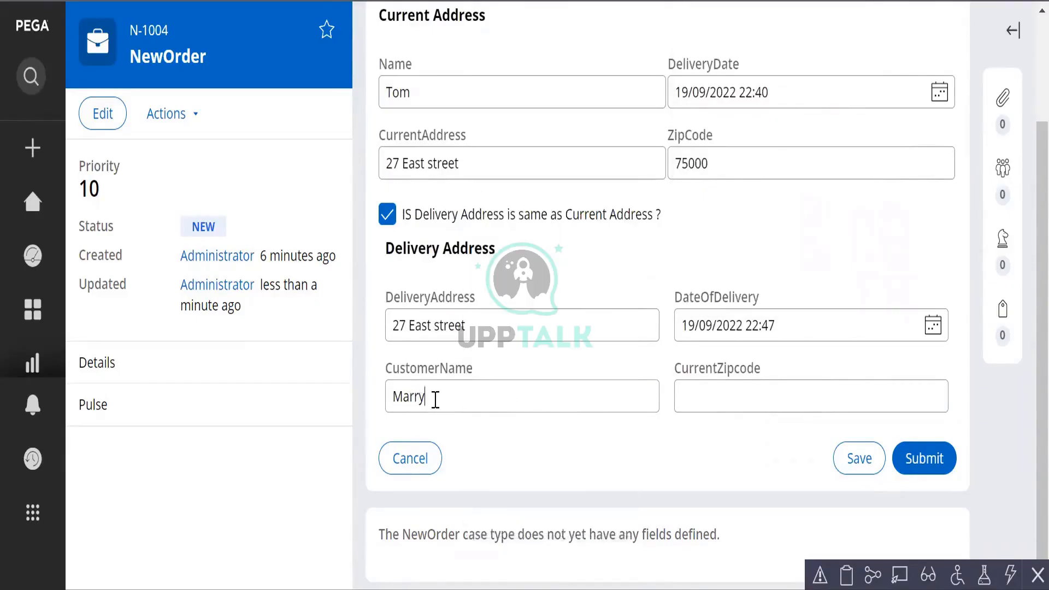
left_click(698, 405)
type("8")
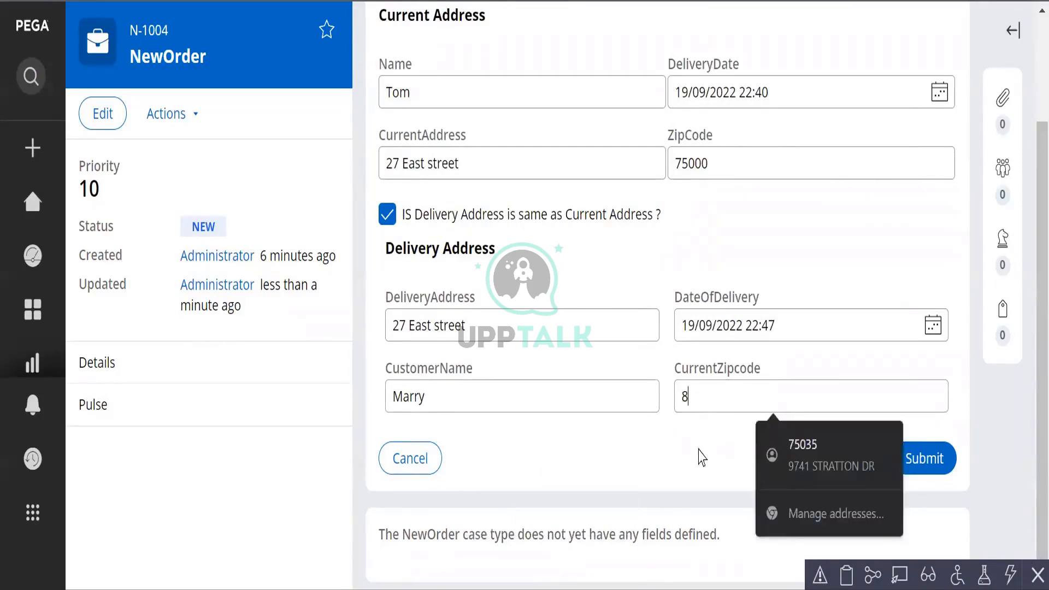
type("5000")
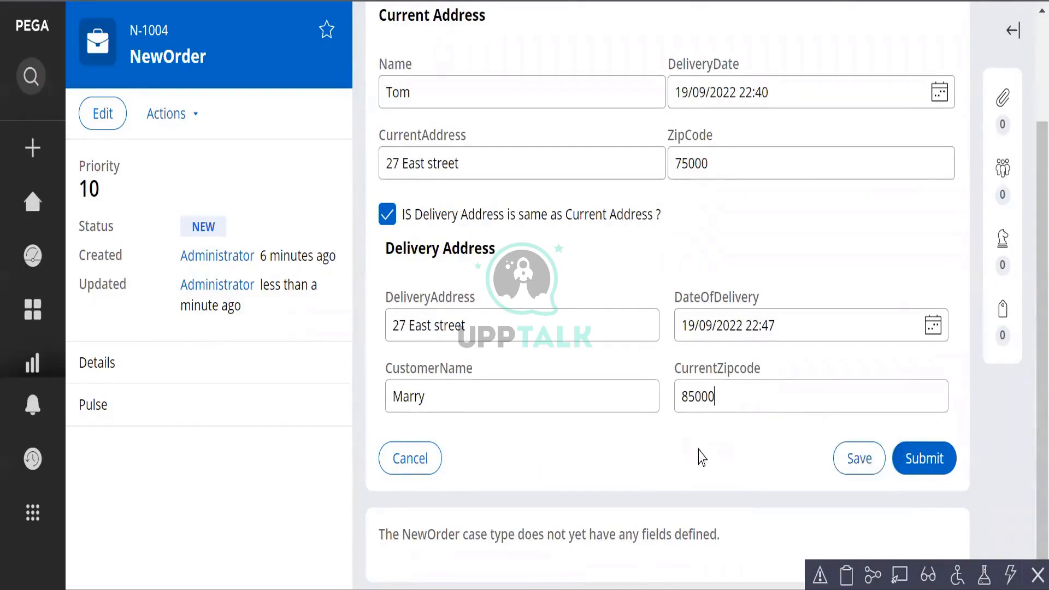
Save the NewOrder case and open its pyWorkPage in the clipboard
left_click(856, 462)
left_click(852, 575)
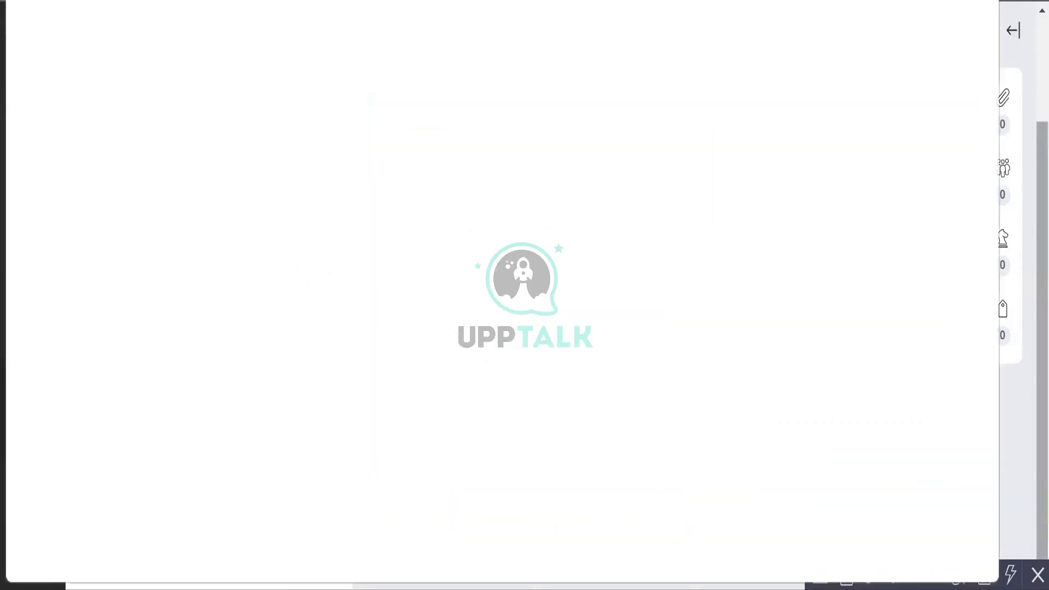
scroll(101, 414, "down", 10)
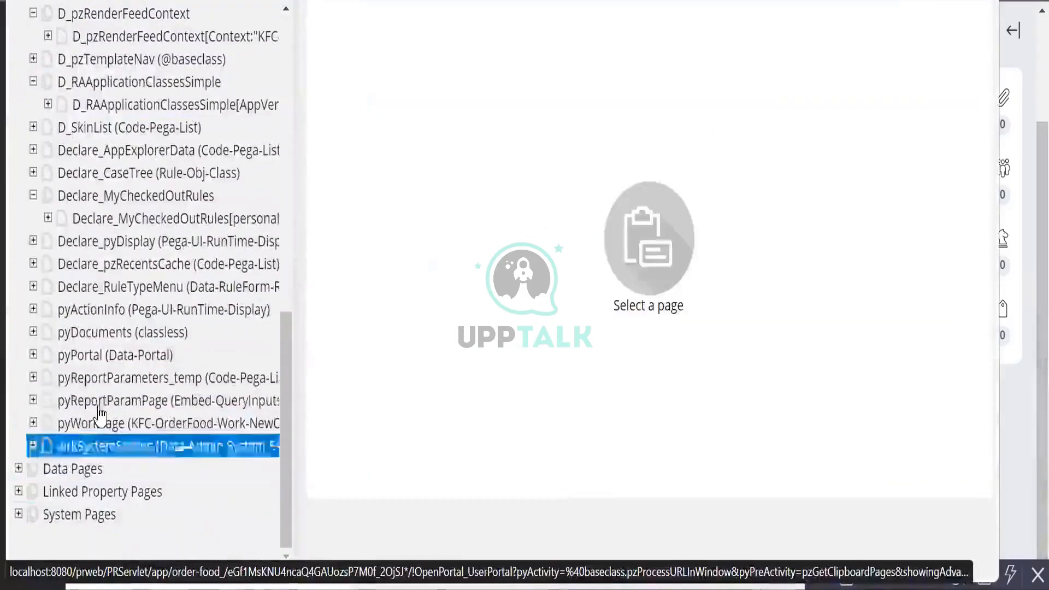
left_click(103, 424)
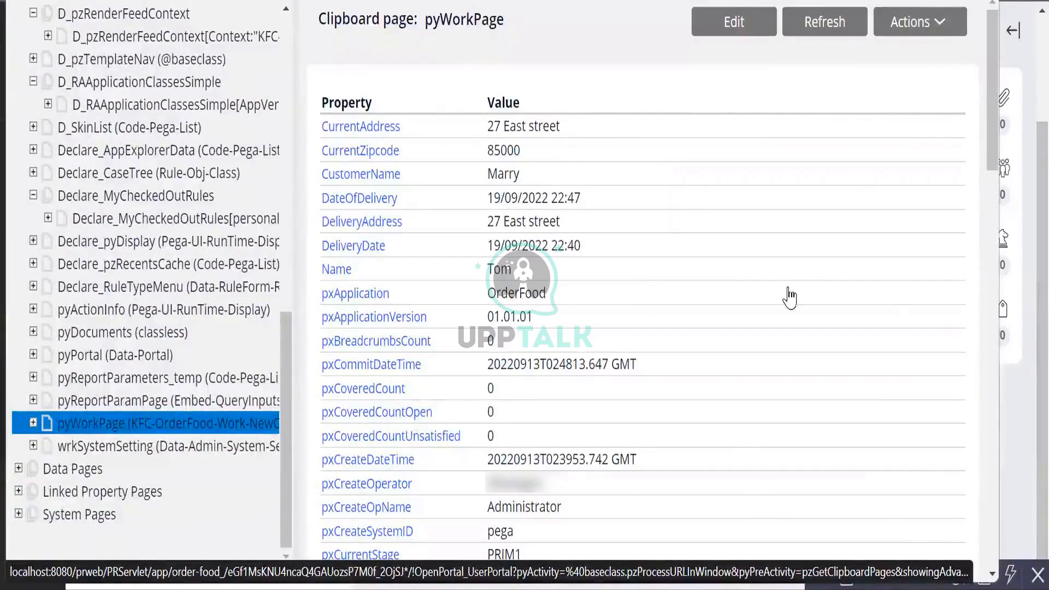
Search pyWorkPage for "Customer" and "current" to check the saved address properties, and return to the NewOrder case form
key("ctrl+f")
type("Customer")
key("Escape")
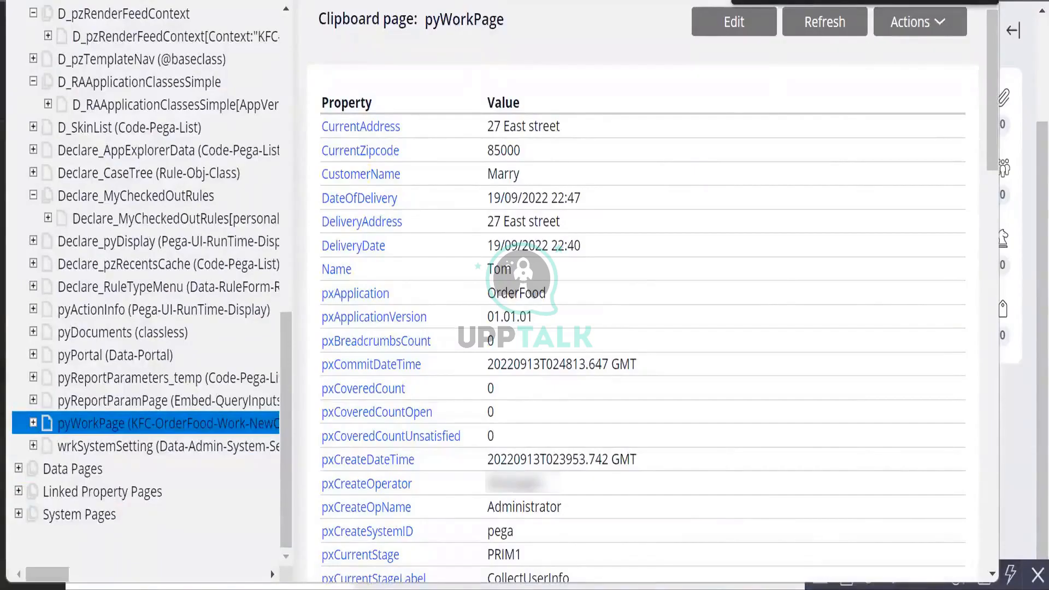
key("ctrl+f")
type("current")
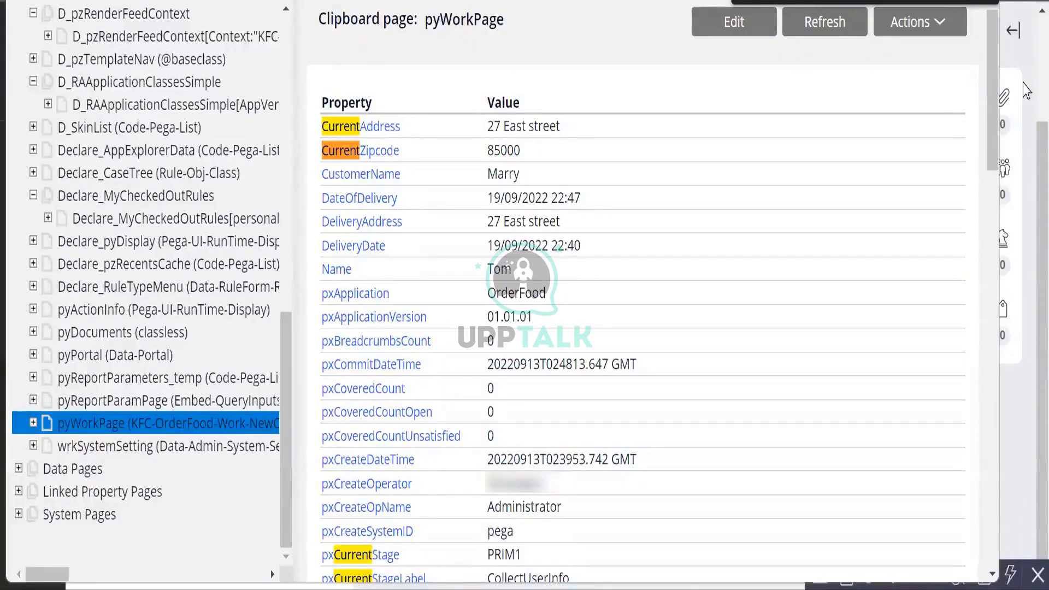
left_click(982, 1)
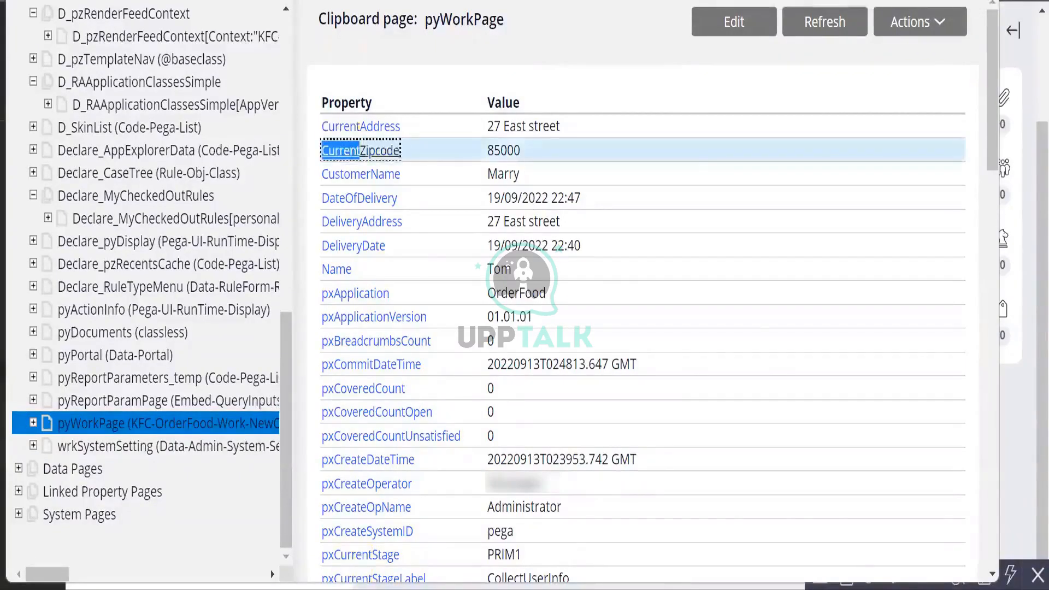
left_click(983, 0)
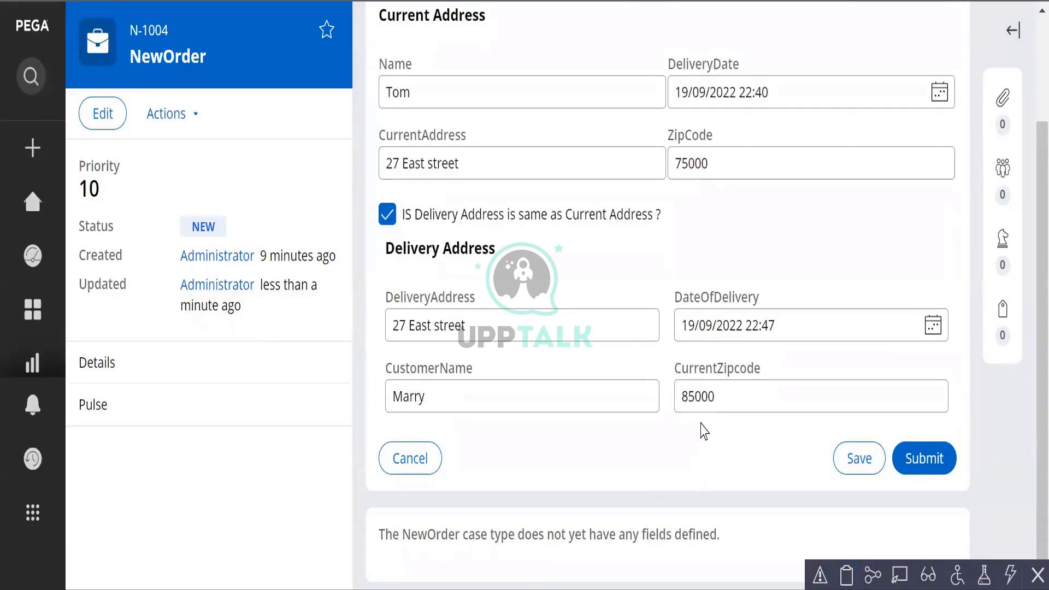
Change CurrentZipcode in the Delivery Address group to the same postal code as ZipCode, and select the CustomerName value
left_click_drag(690, 396, 682, 396)
type("7")
left_click_drag(434, 403, 372, 408)
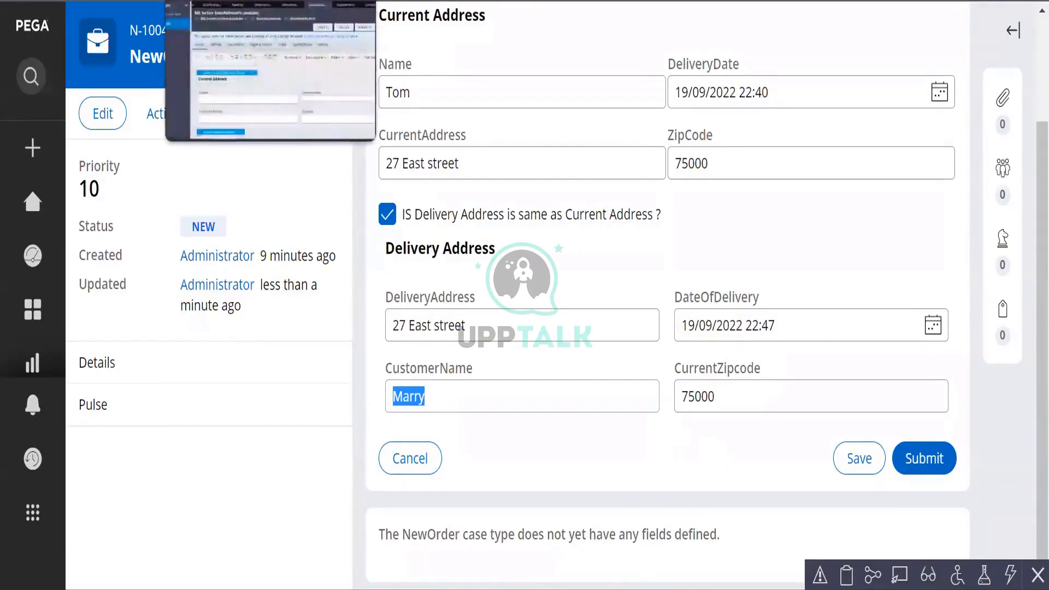
Switch to Dev Studio and open the cell properties of the same-address checkbox in the SelectAddressInfo section
key("alt+Tab")
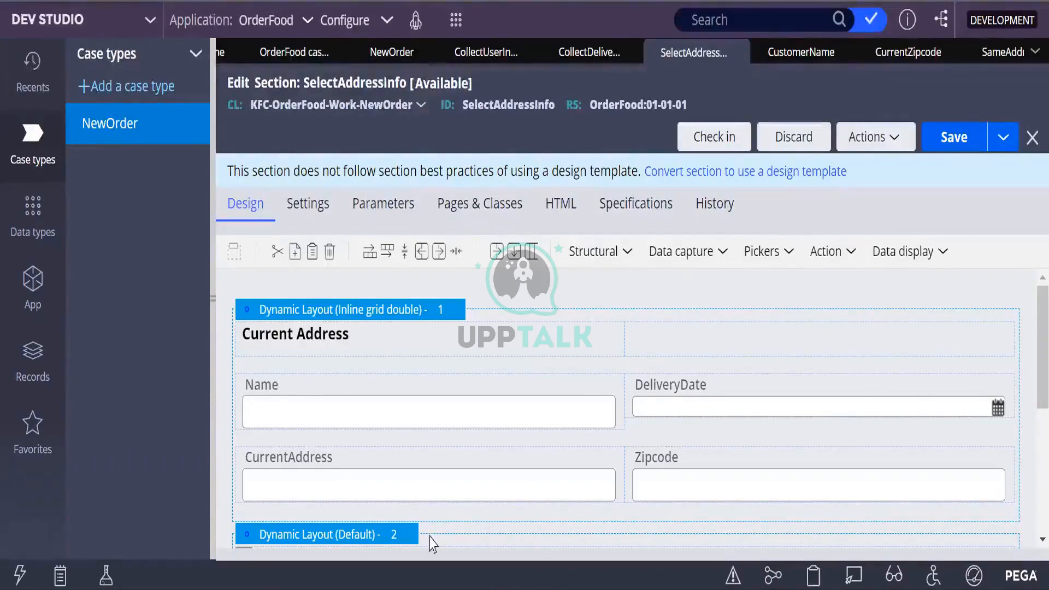
scroll(475, 448, "down", 5)
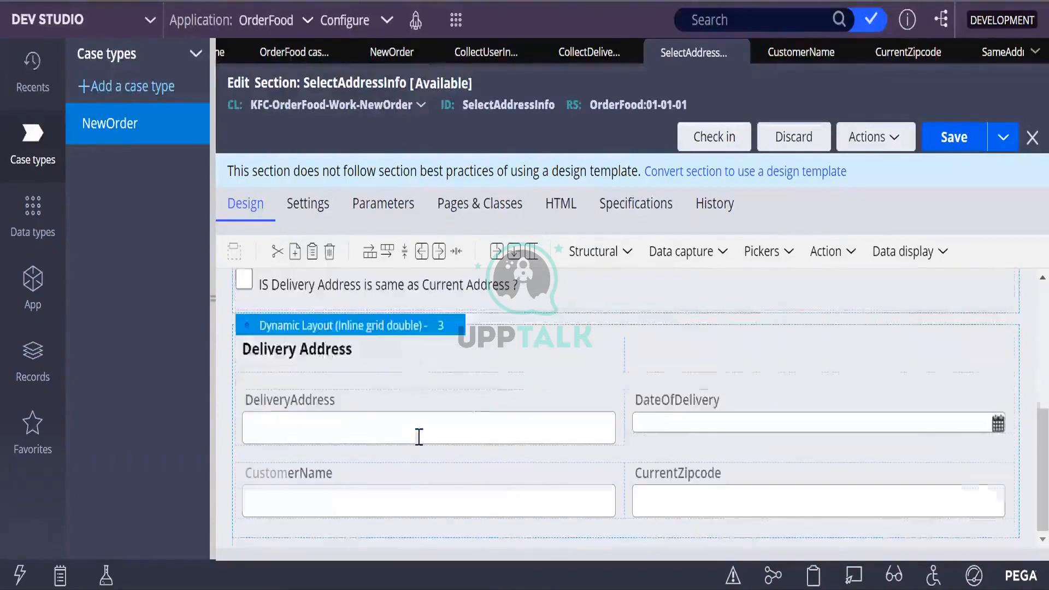
left_click(500, 283)
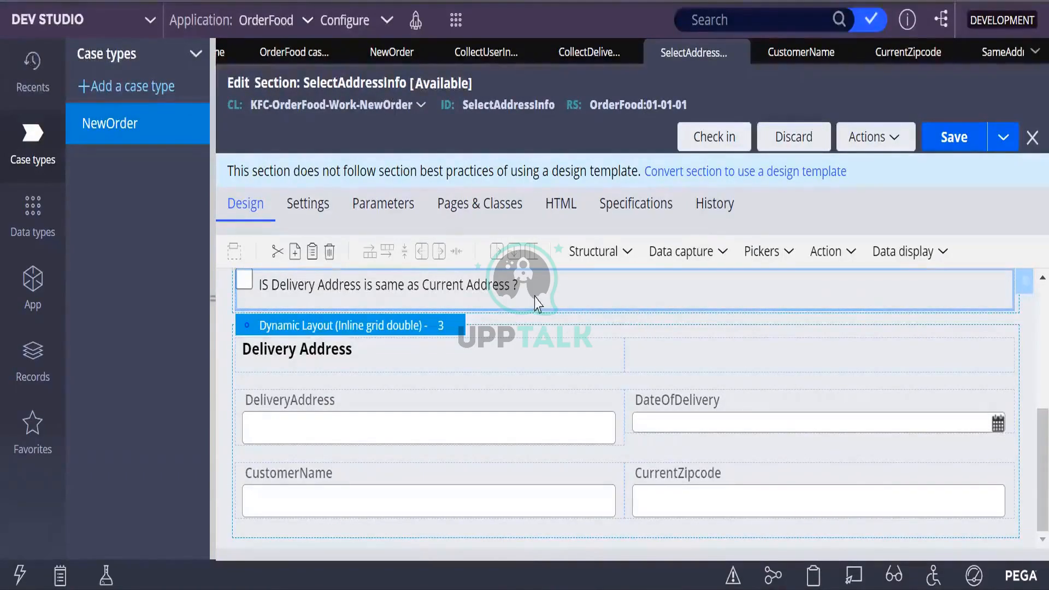
scroll(558, 398, "up", 3)
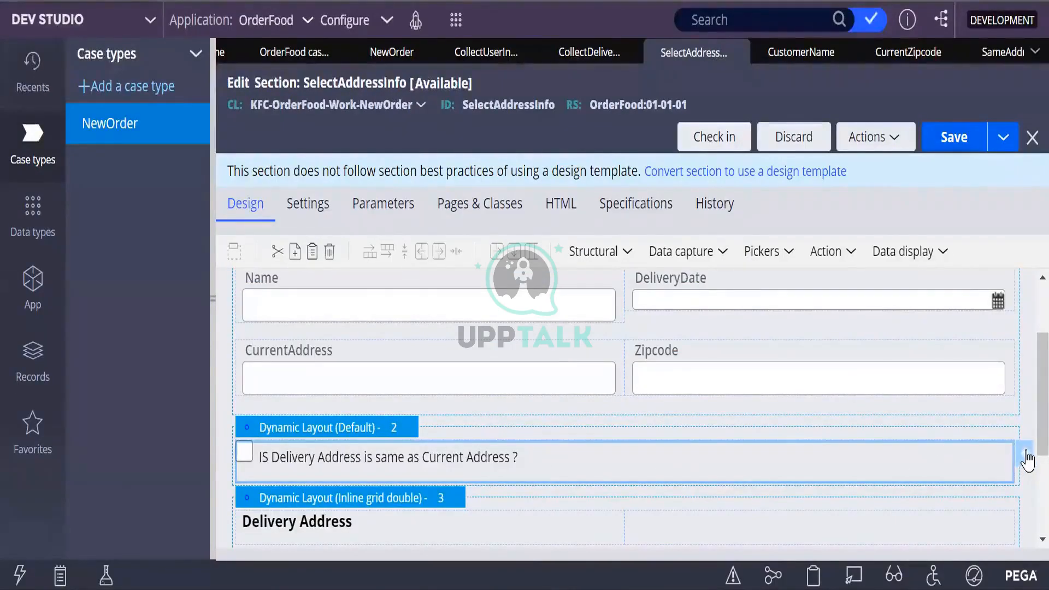
double_click(979, 459)
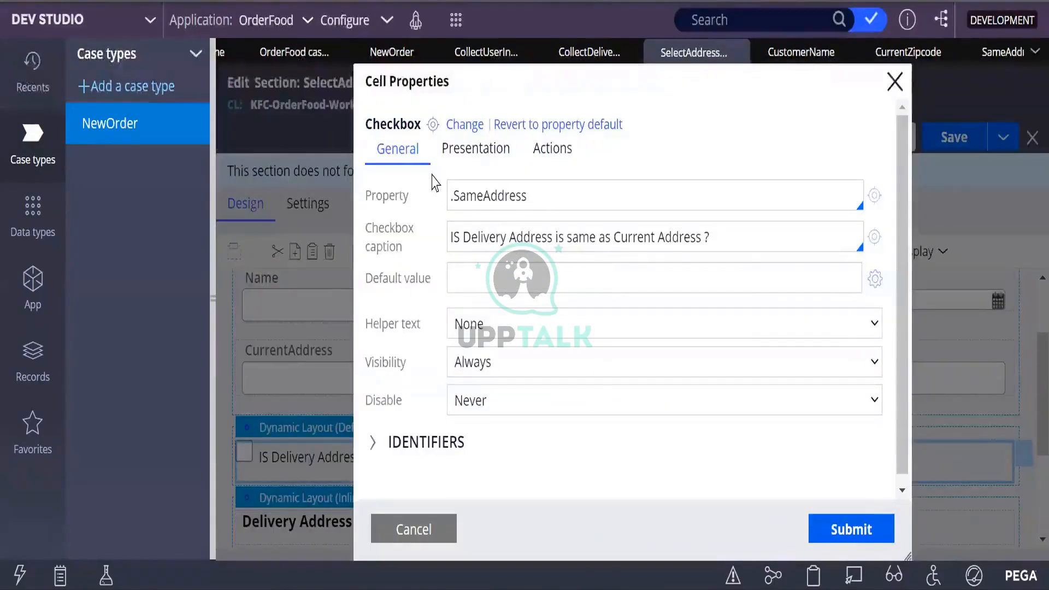
Create an action set for the checkbox with a Click event and a Run data transform action
left_click(552, 148)
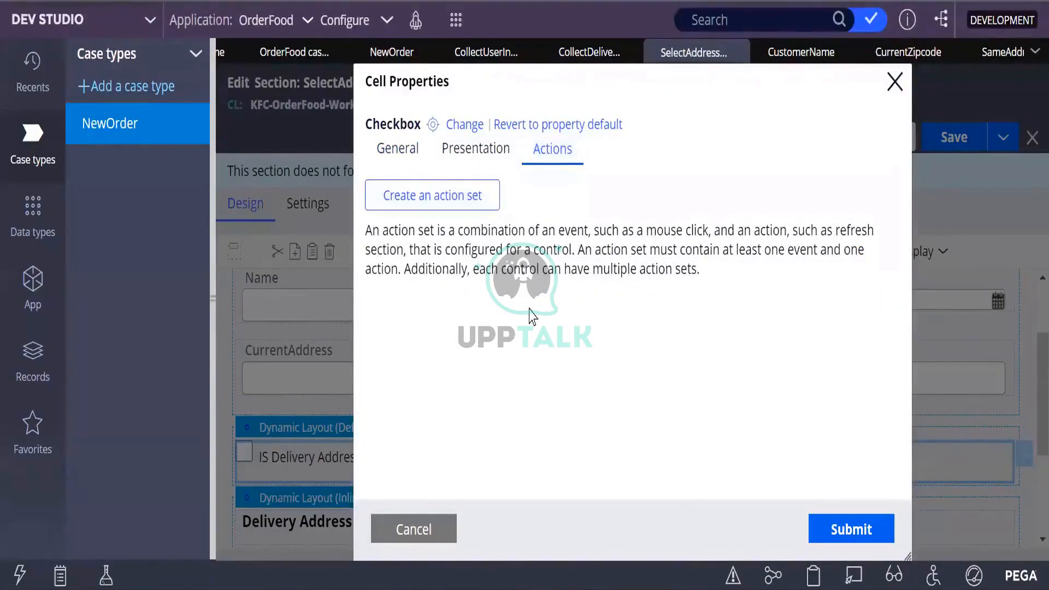
left_click(467, 198)
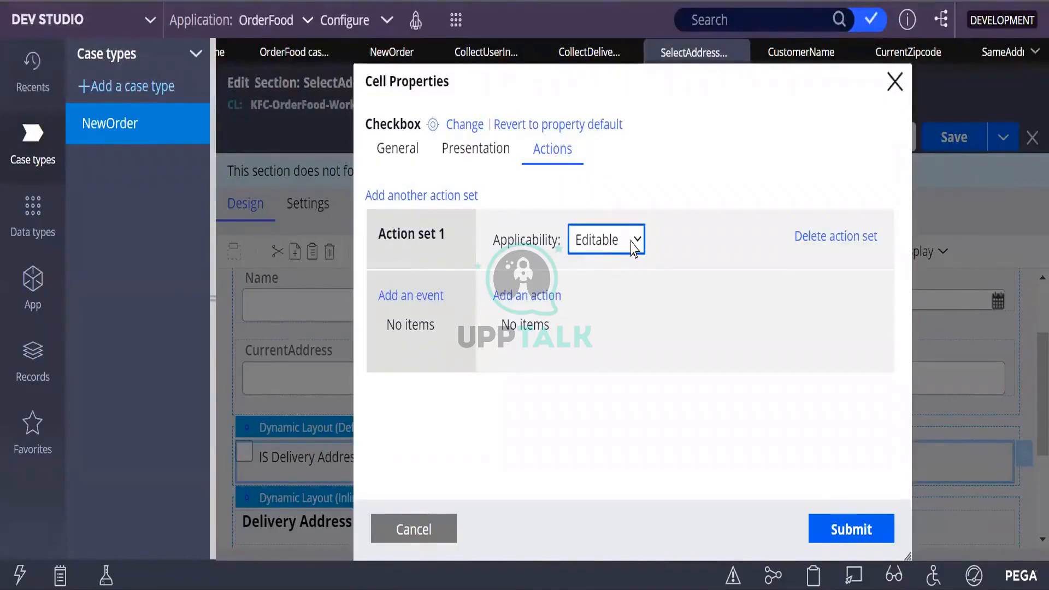
left_click(410, 300)
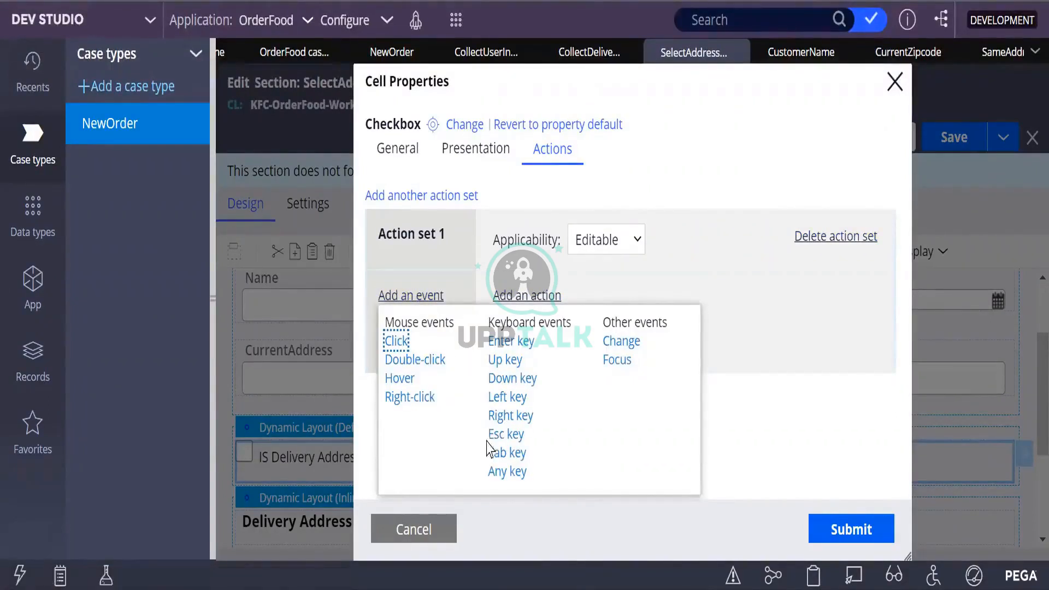
left_click(396, 341)
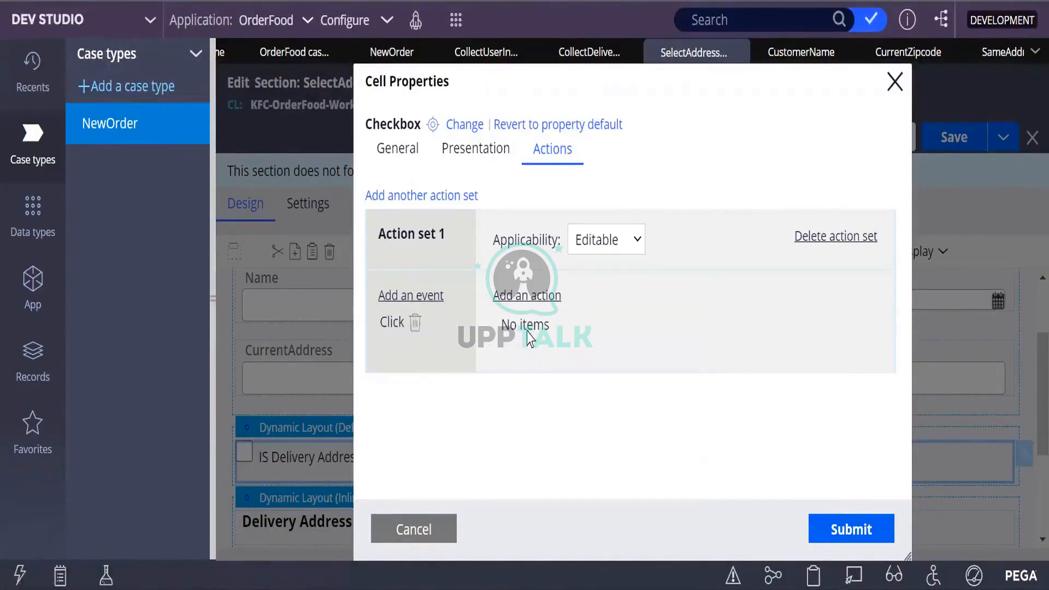
left_click(532, 298)
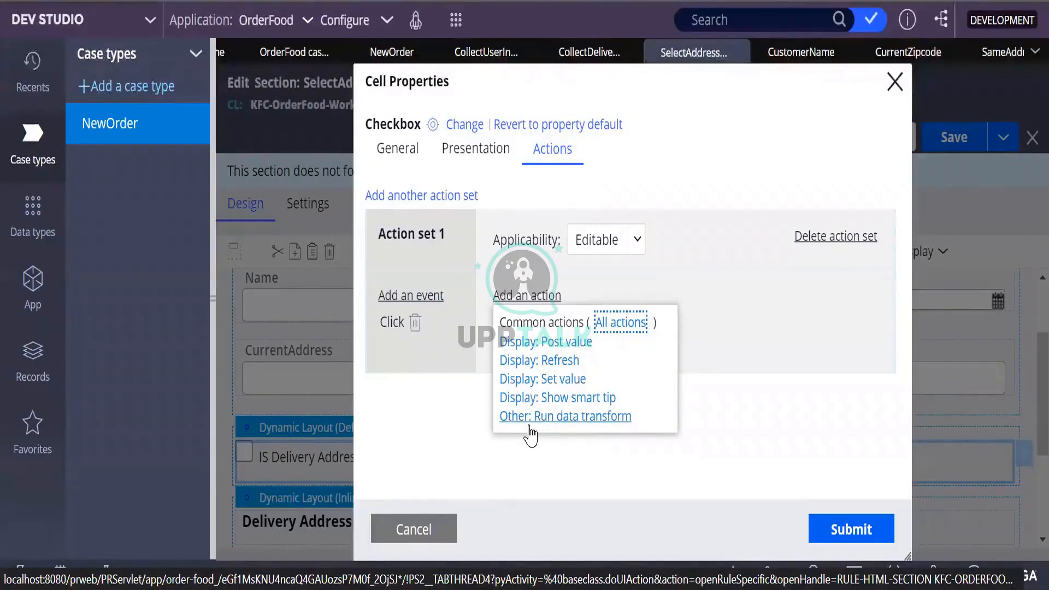
left_click(553, 418)
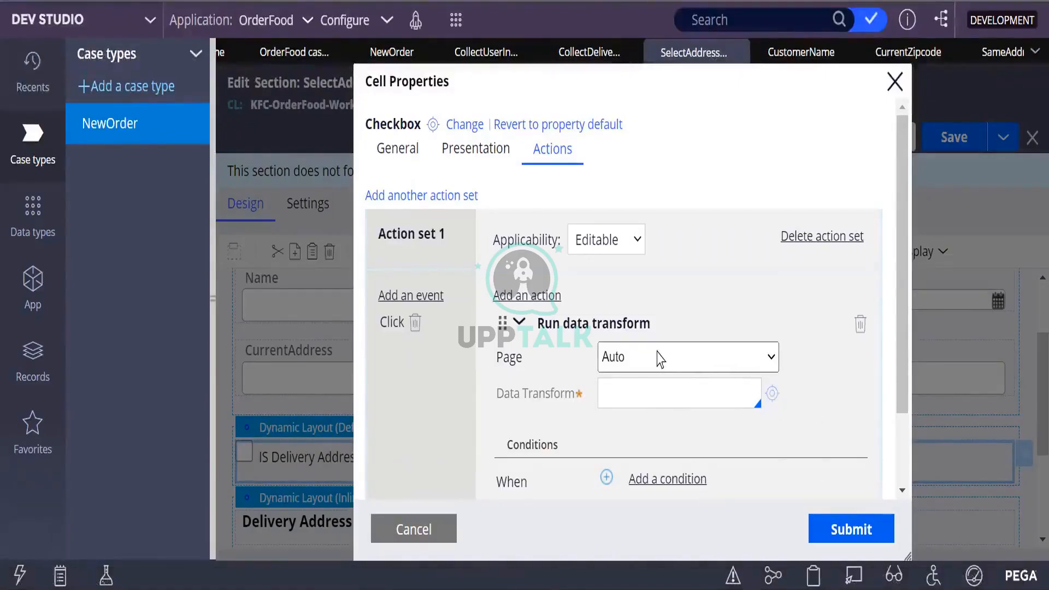
Start a new data transform record from the action's Data Transform field and label it SetAddress
left_click(772, 394)
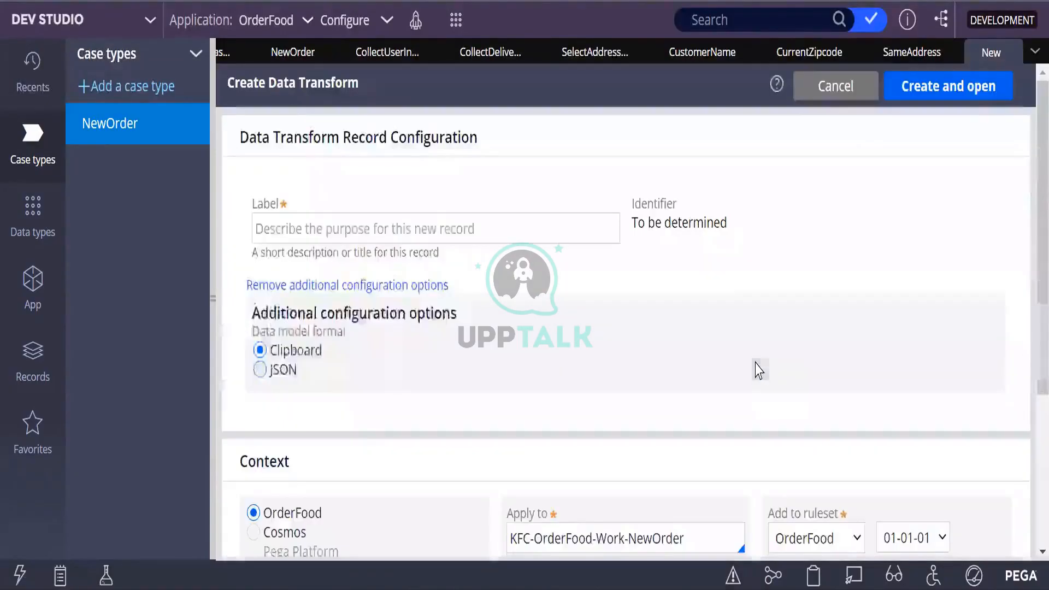
left_click(304, 235)
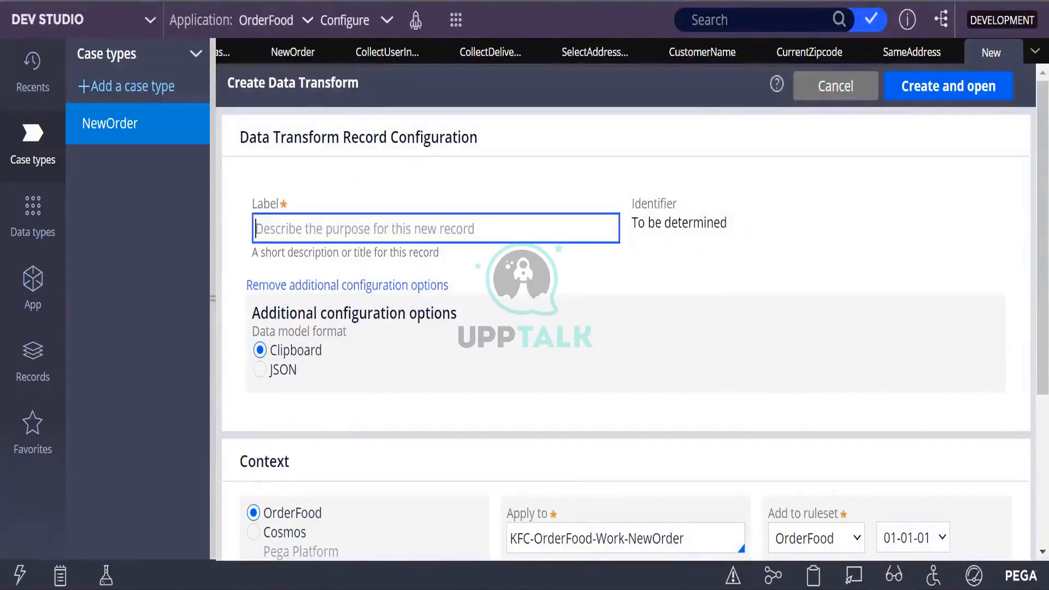
type("C")
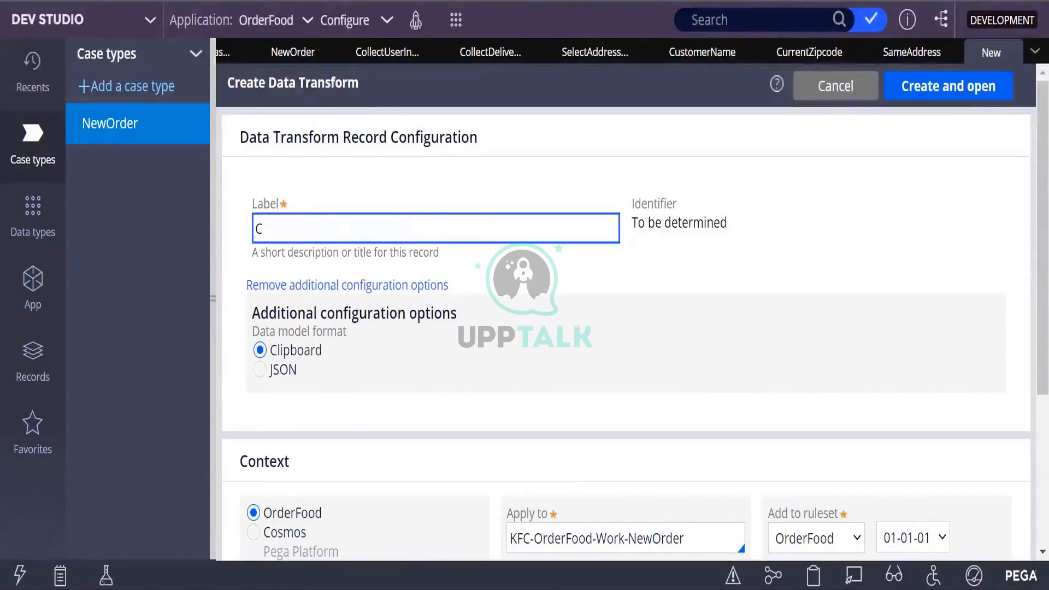
key("BackSpace")
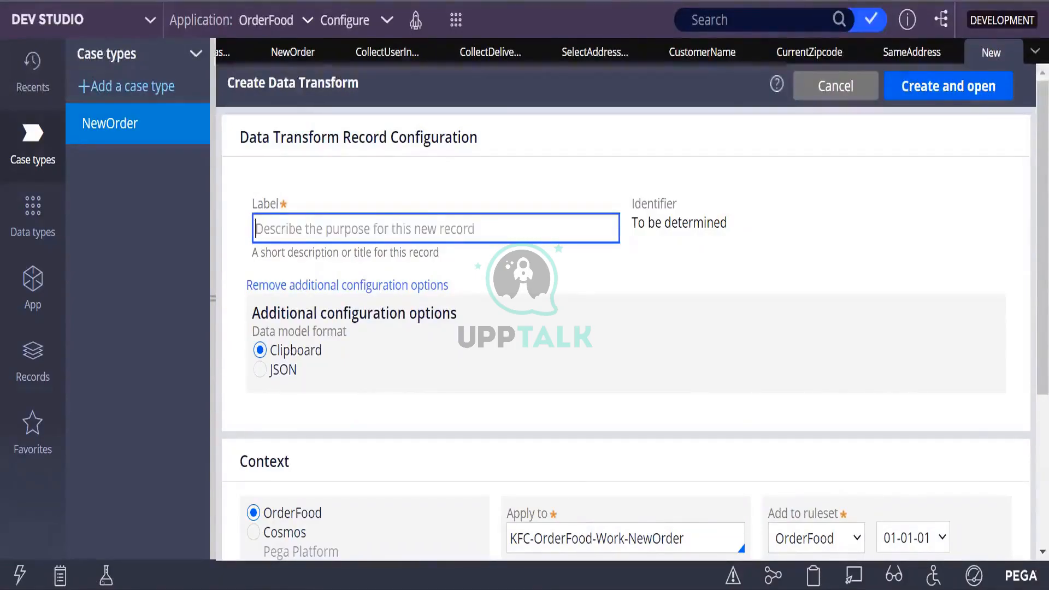
type("Set Addr")
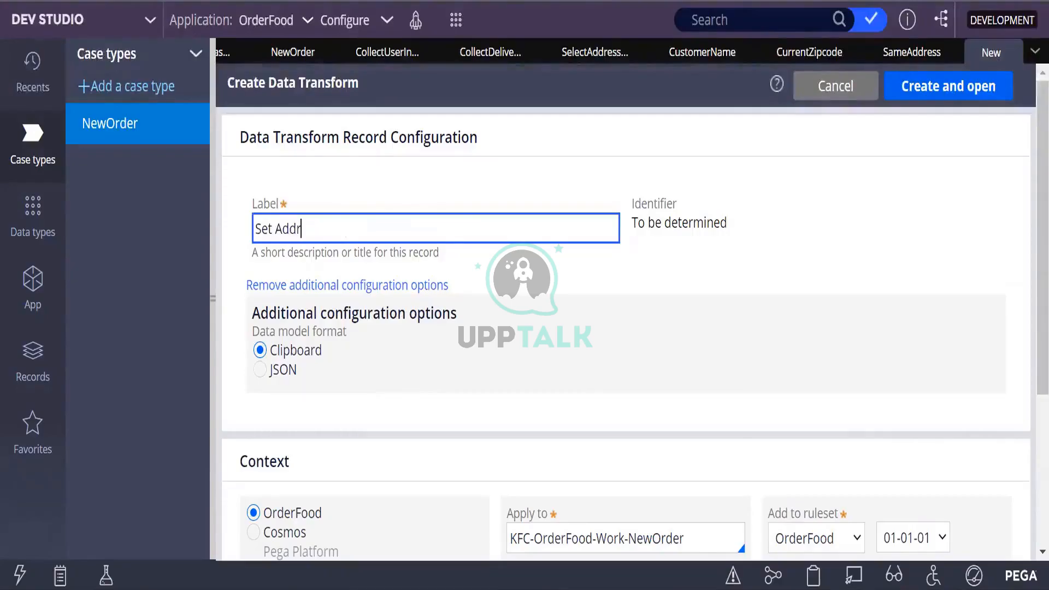
type("ess")
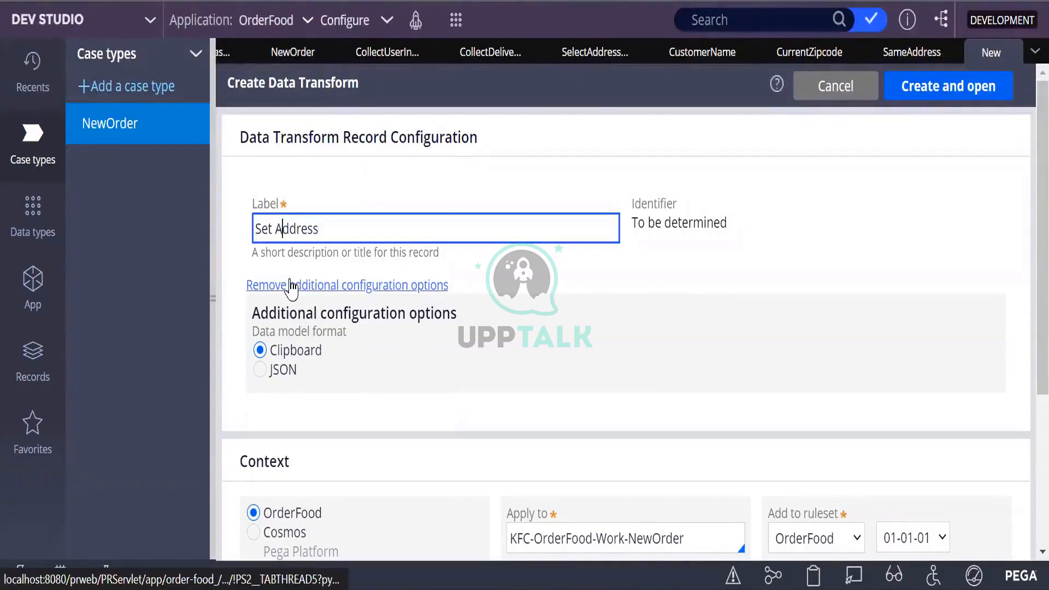
key("Left")
key("BackSpace")
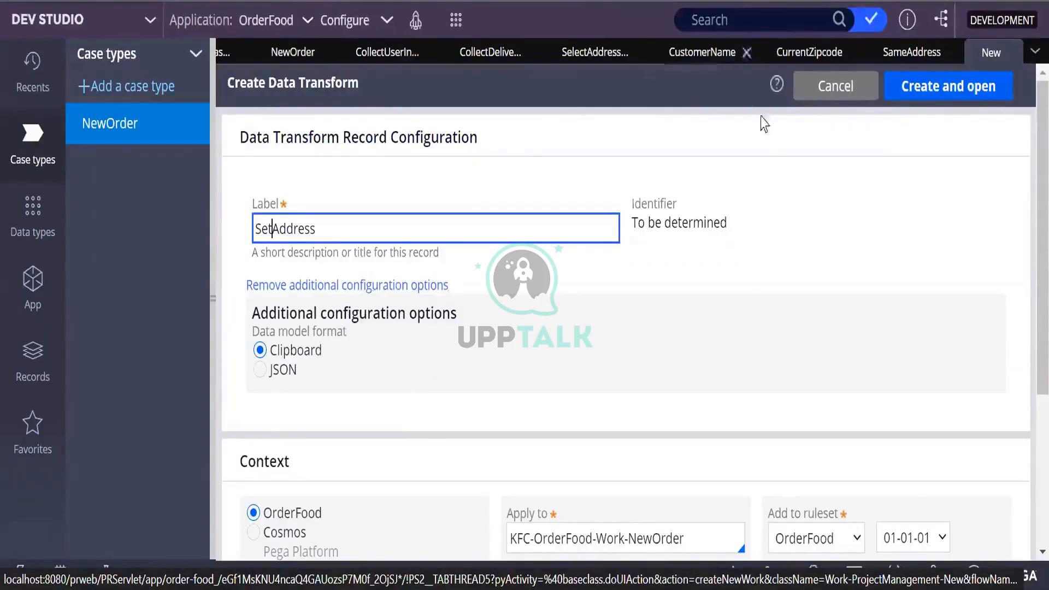
Check the SetAddress record's context, create the data transform for KFC-OrderFood-Work-NewOrder in ruleset OrderFood 01-01-01, and open it
scroll(671, 285, "down", 3)
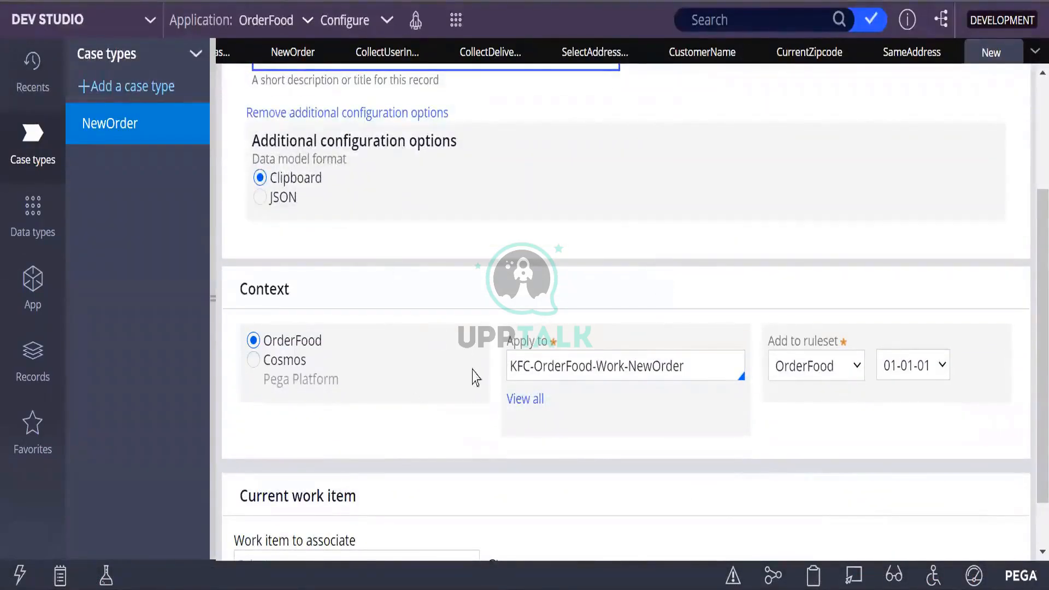
scroll(541, 412, "down", 1)
scroll(556, 406, "up", 4)
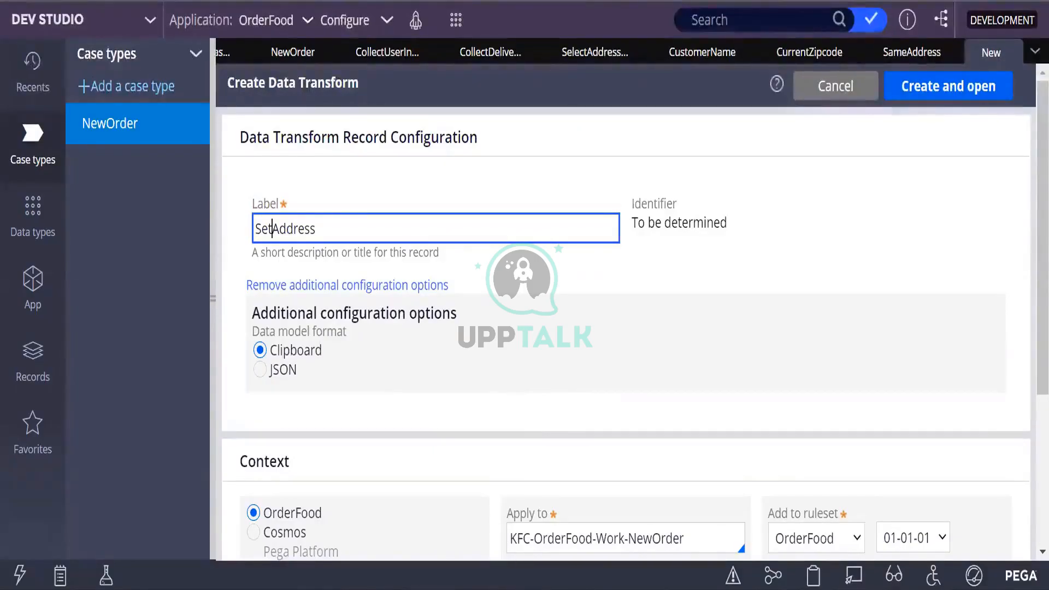
mouse_move(517, 583)
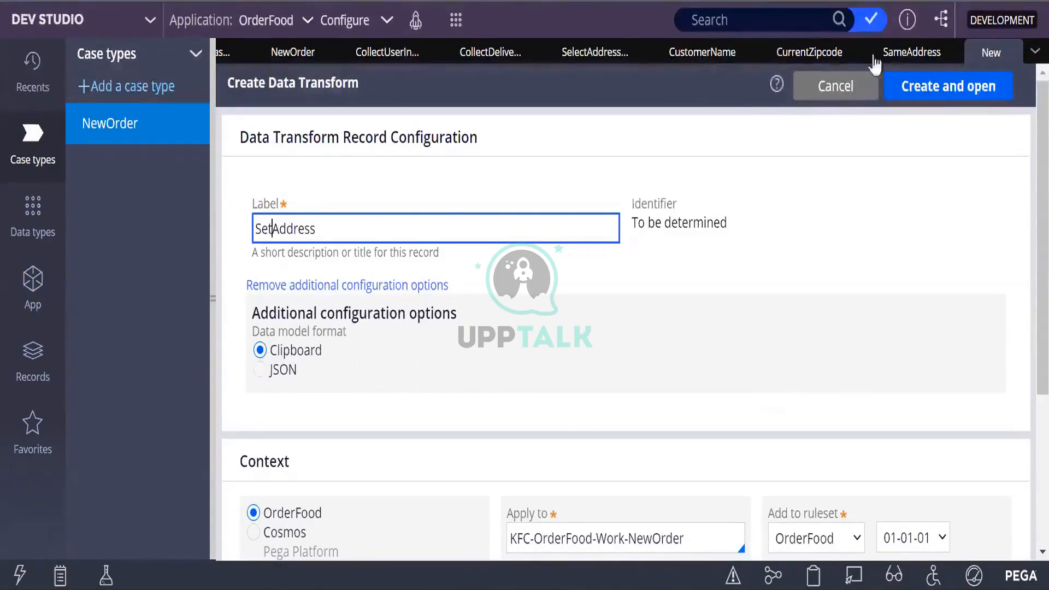
left_click(971, 91)
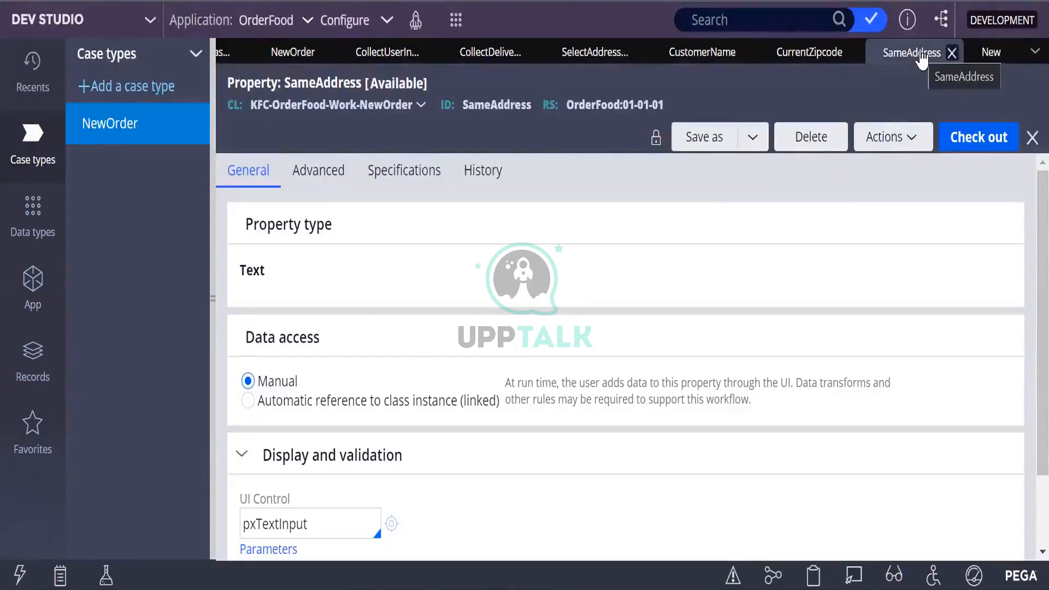
left_click(996, 53)
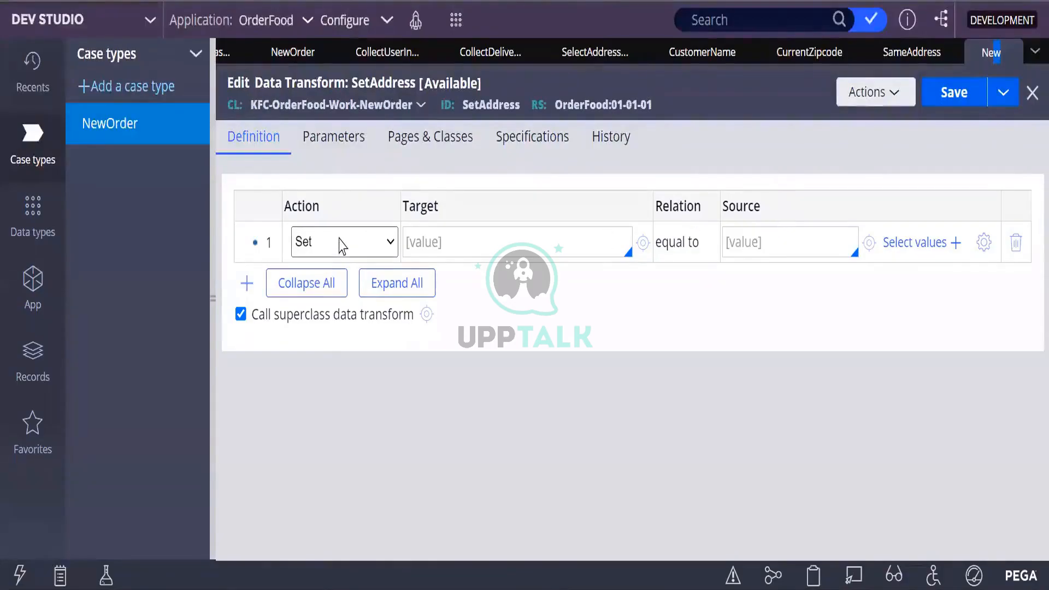
Review the current and delivery address fields in the running NewOrder case and return to the SetAddress data transform's first Set row
left_click(443, 249)
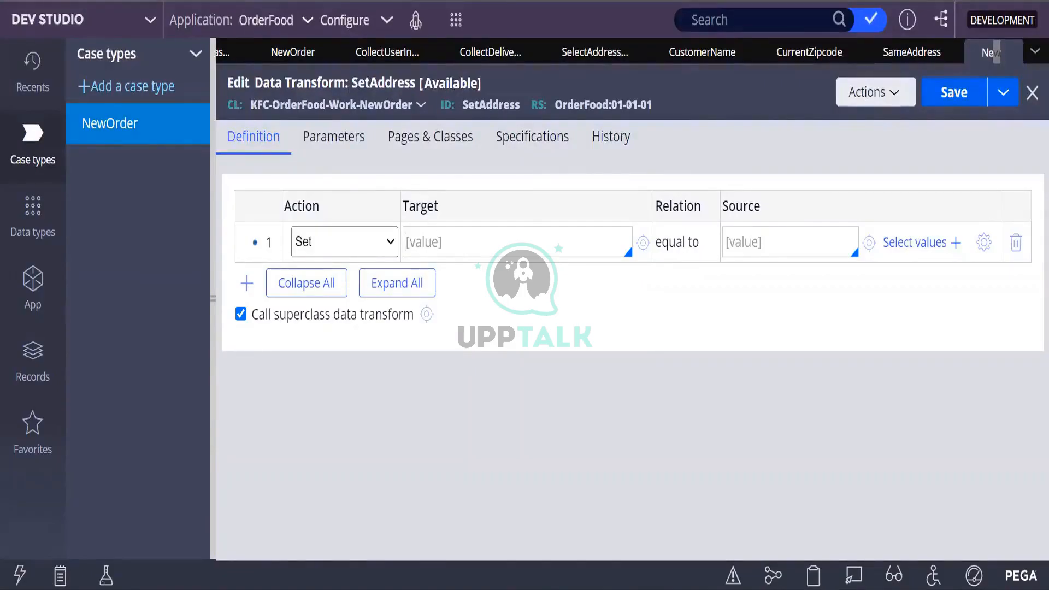
left_click(769, 241)
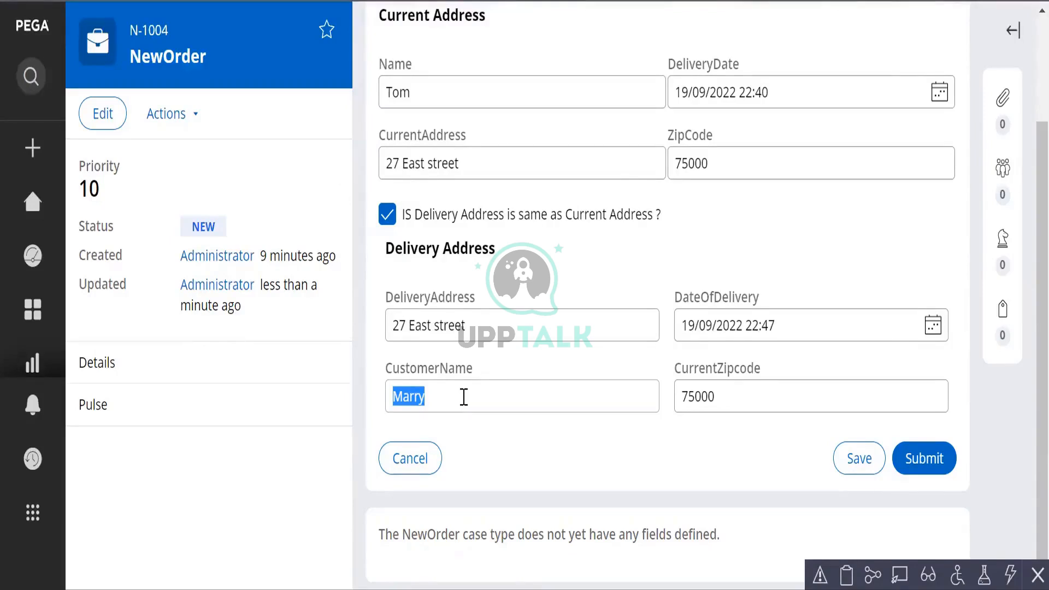
mouse_move(271, 1)
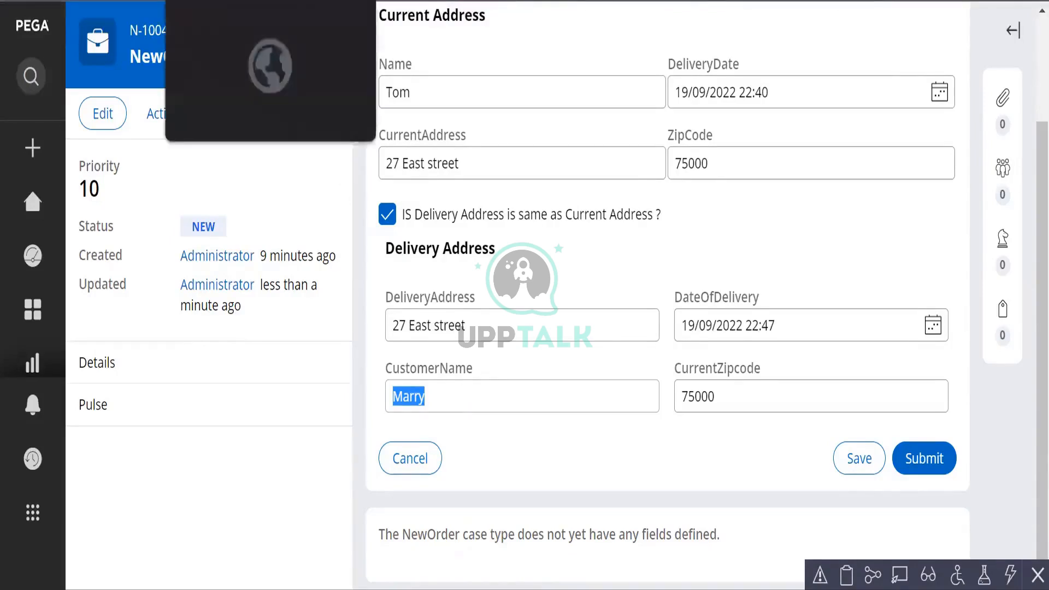
left_click(271, 71)
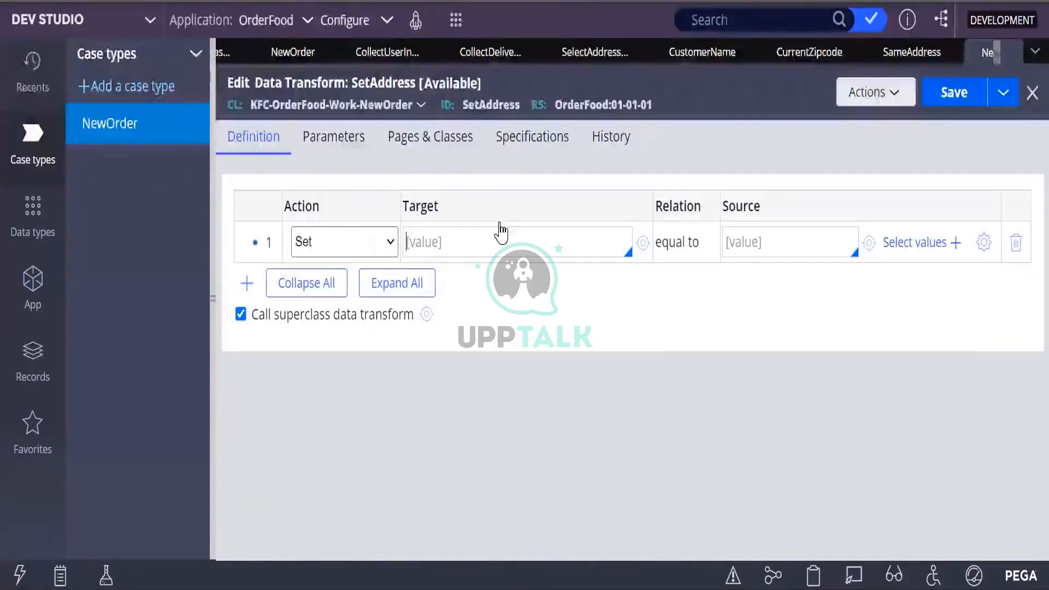
type("C")
key("BackSpace")
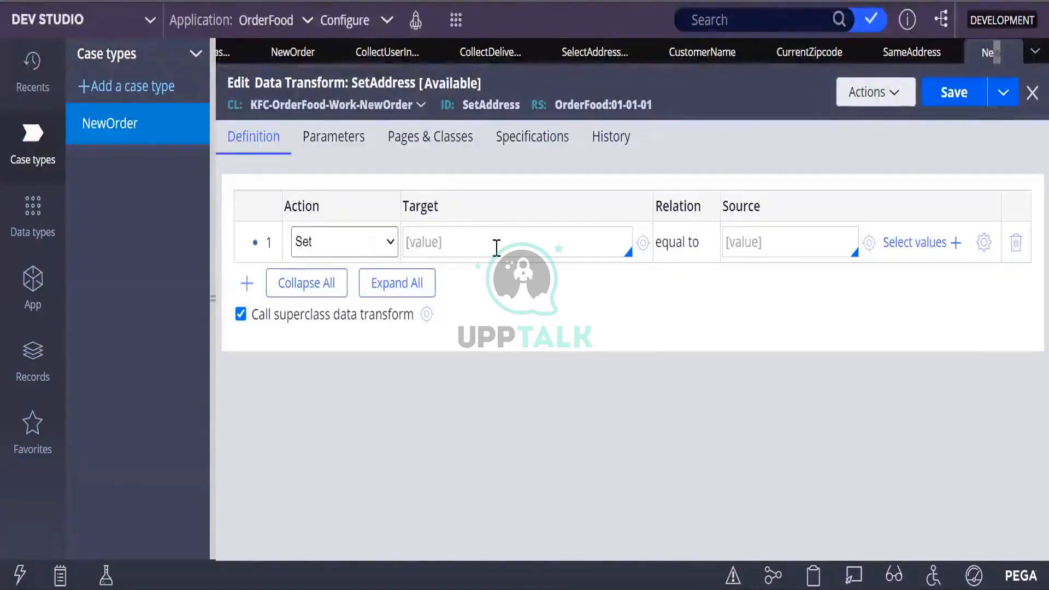
type("C")
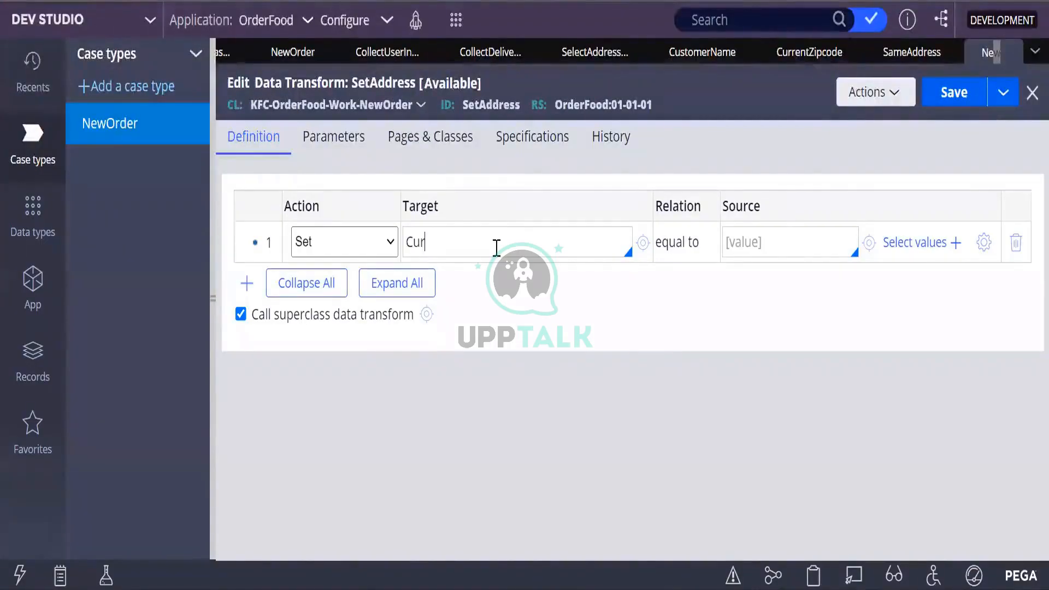
type("ur")
key("BackSpace")
key("BackSpace")
key("BackSpace")
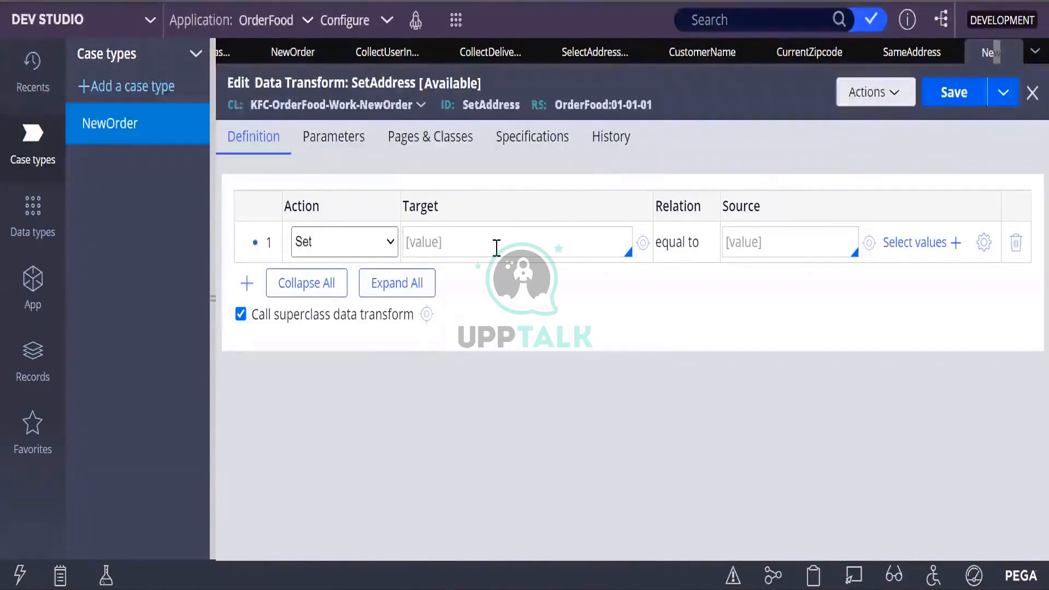
Configure the first Set row to set .DeliveryAddress equal to .CurrentAddress
type(".")
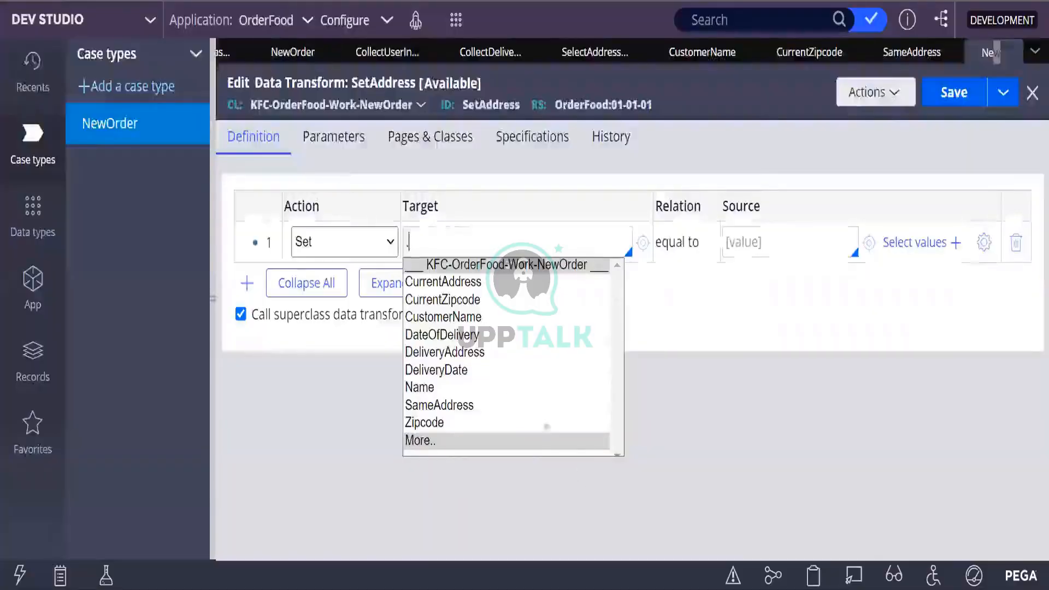
left_click(442, 355)
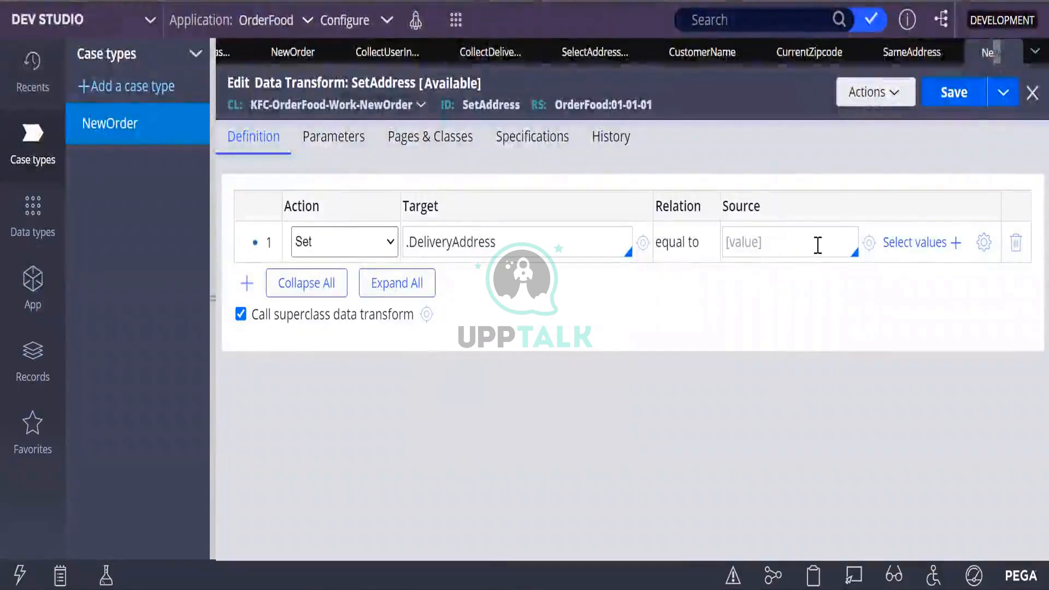
type(".")
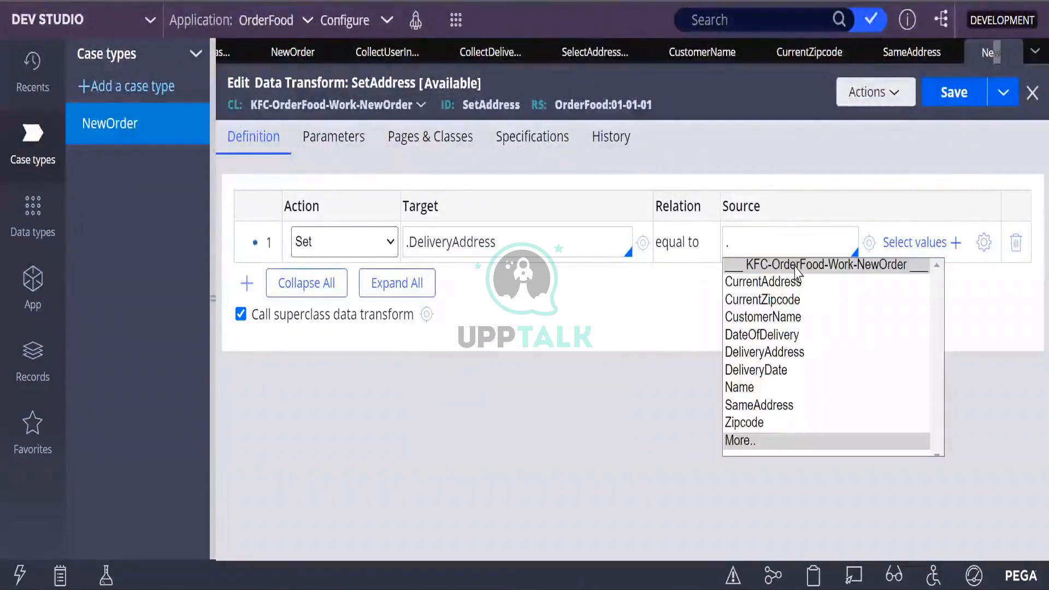
left_click(785, 282)
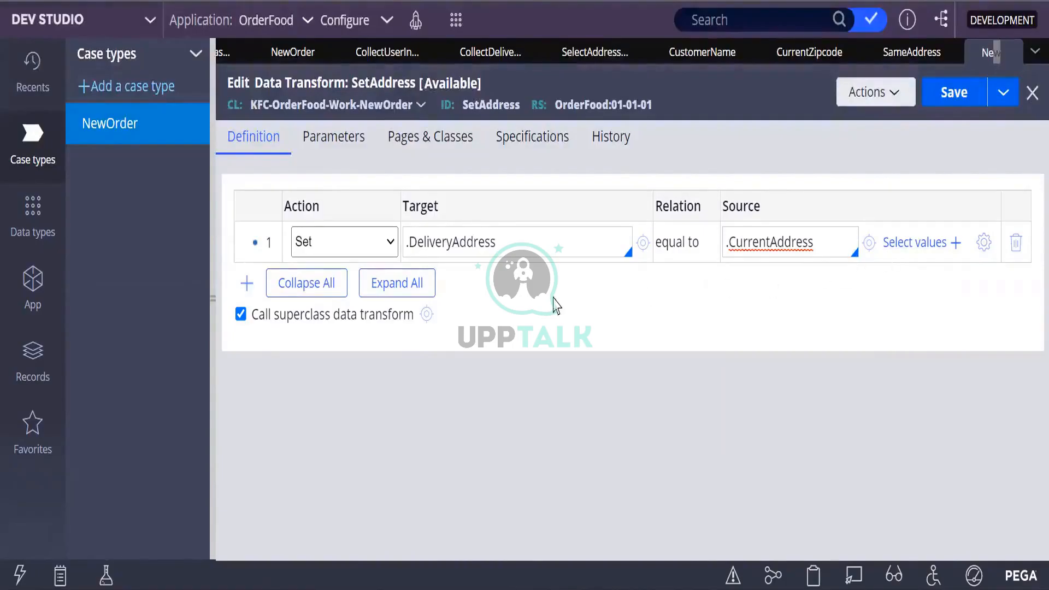
Add a second Set row that sets .CustomerName equal to .Name
left_click(250, 285)
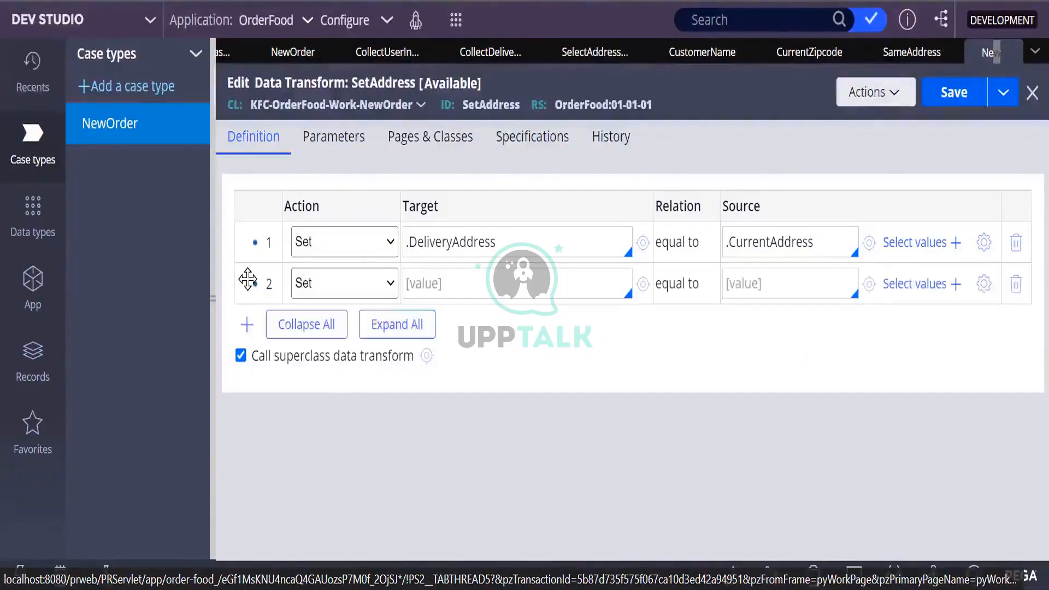
left_click(606, 287)
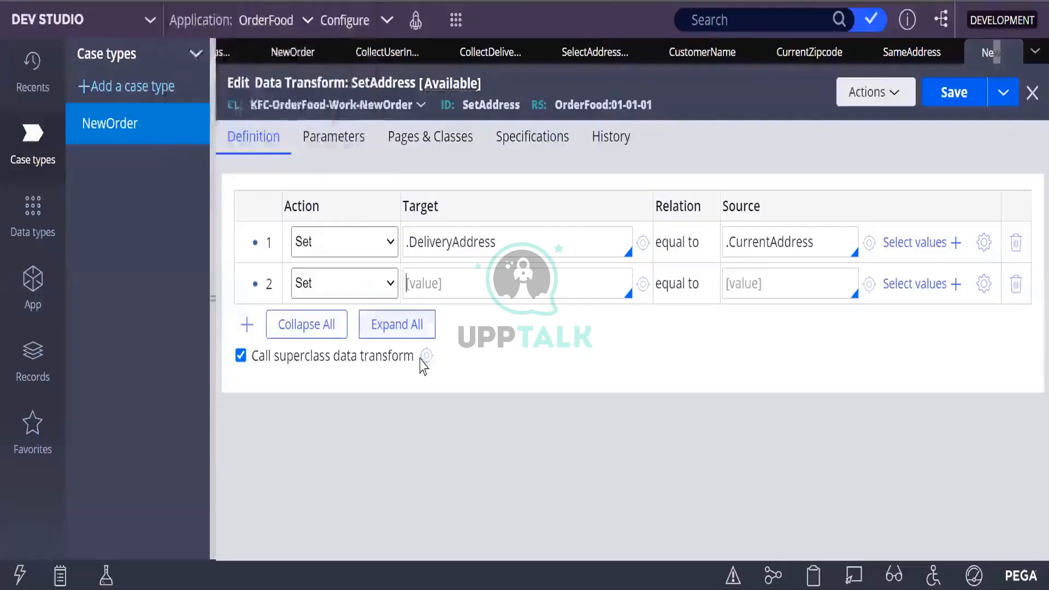
left_click(441, 284)
type(".")
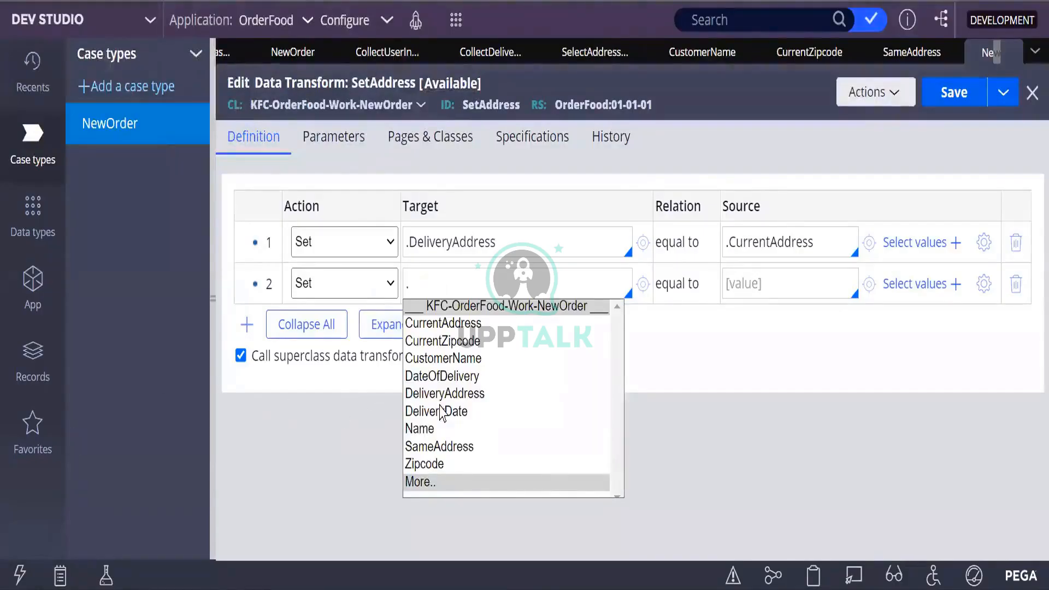
left_click(457, 359)
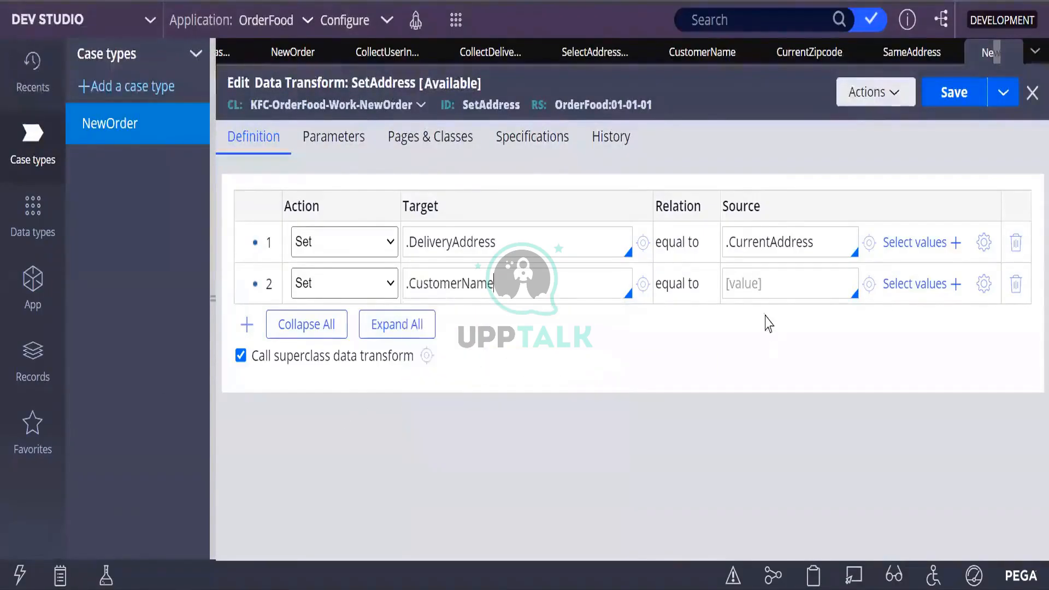
left_click(744, 286)
type(".")
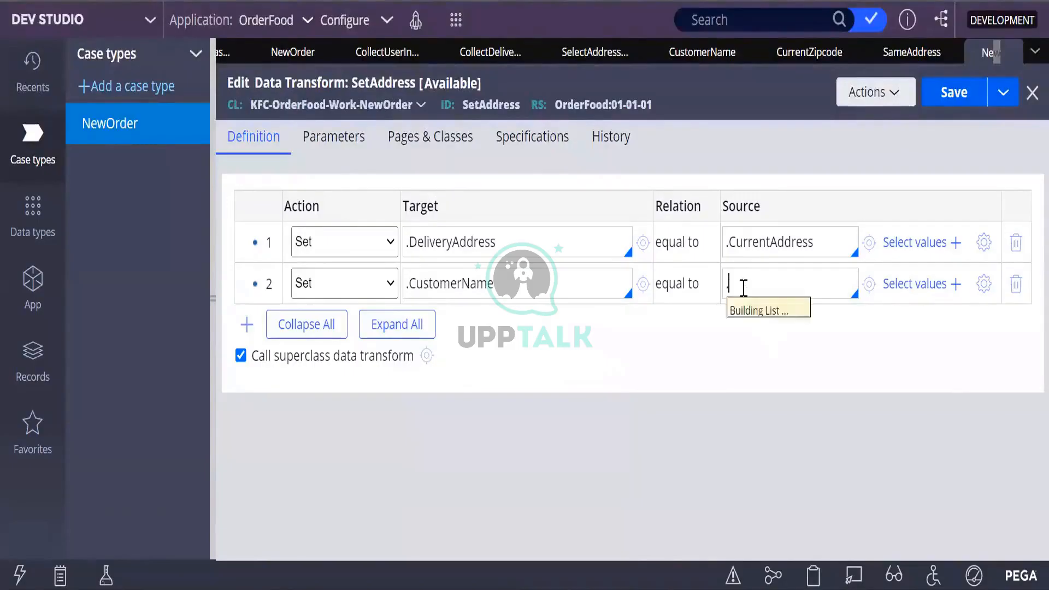
left_click(741, 429)
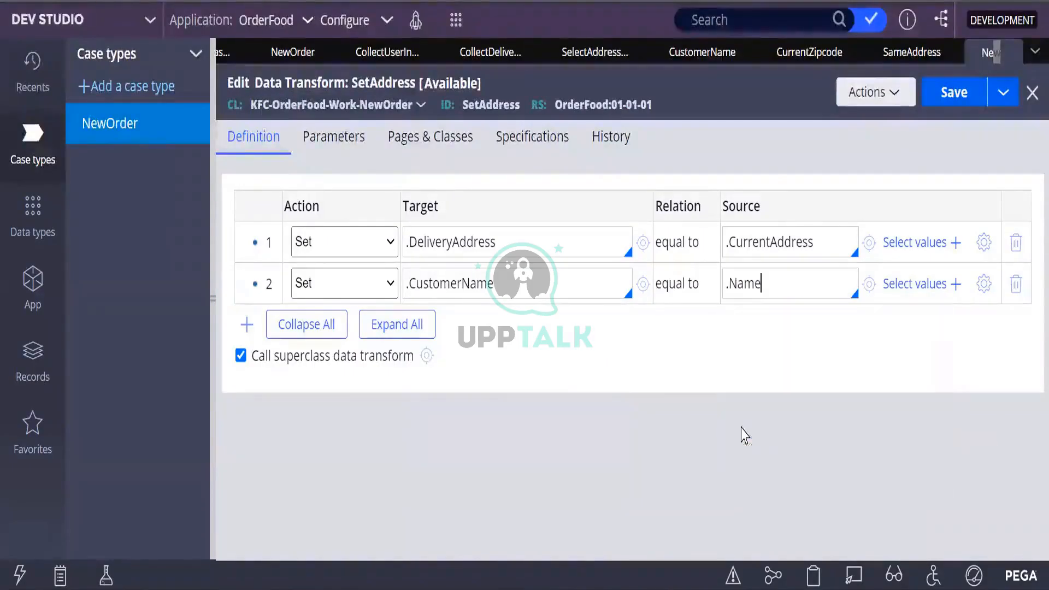
Add a third Set row that sets .DateOfDelivery equal to .DeliveryDate
key("Return")
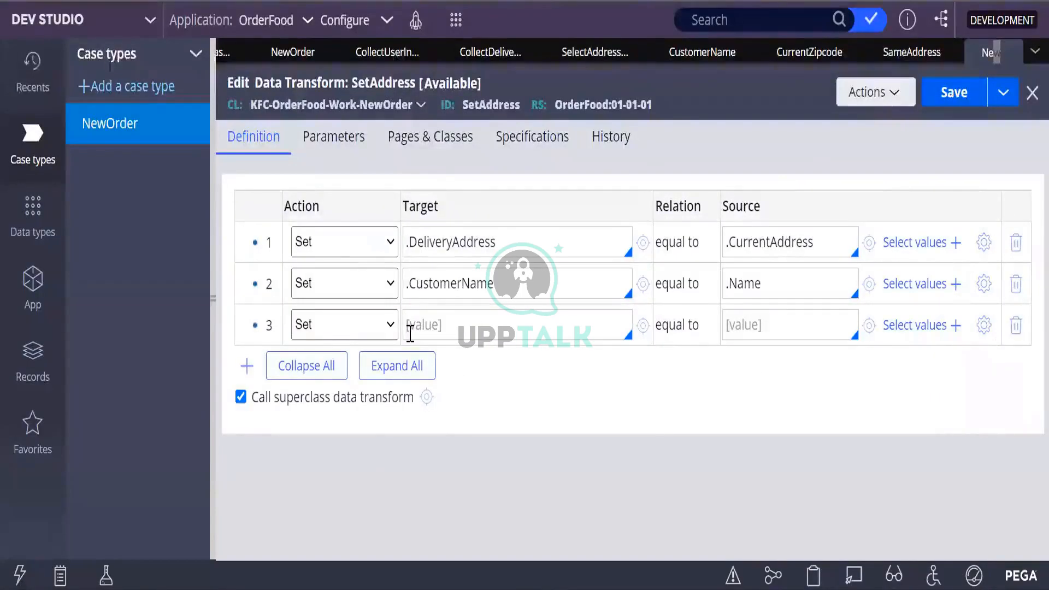
left_click(410, 327)
type(".")
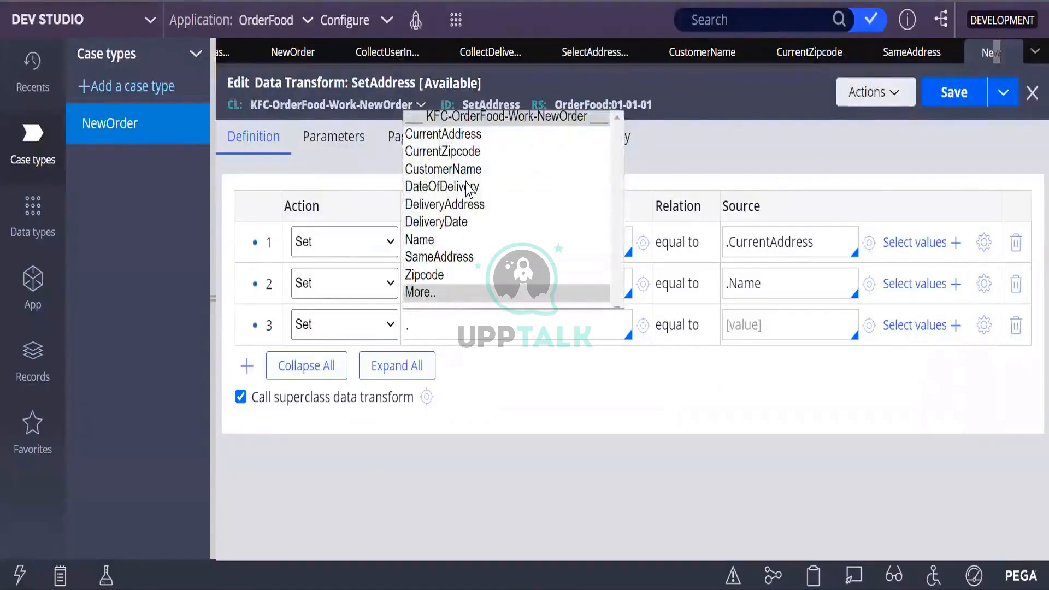
left_click(469, 189)
left_click(766, 332)
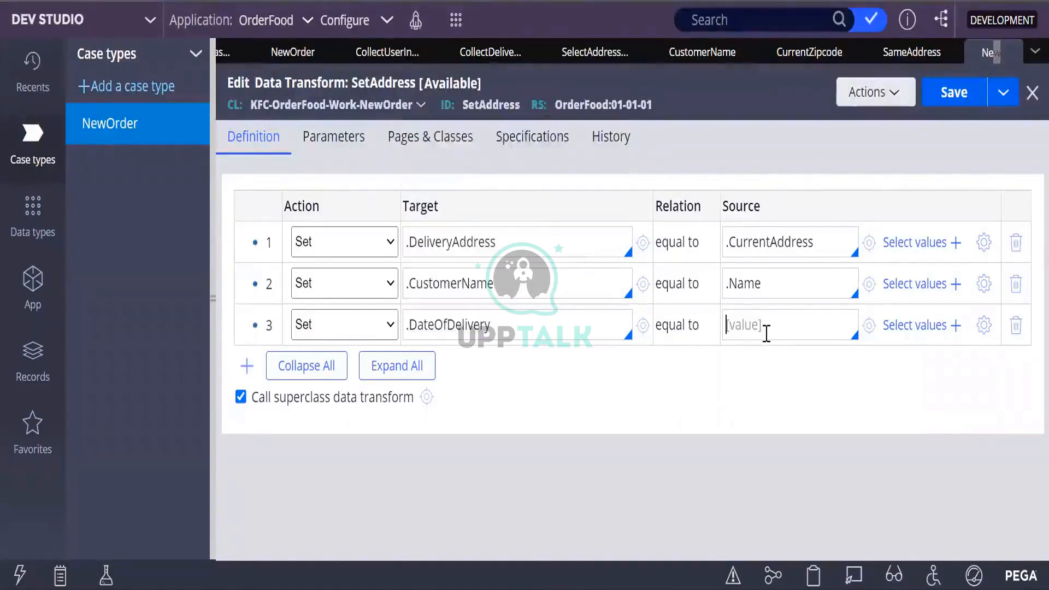
type(".")
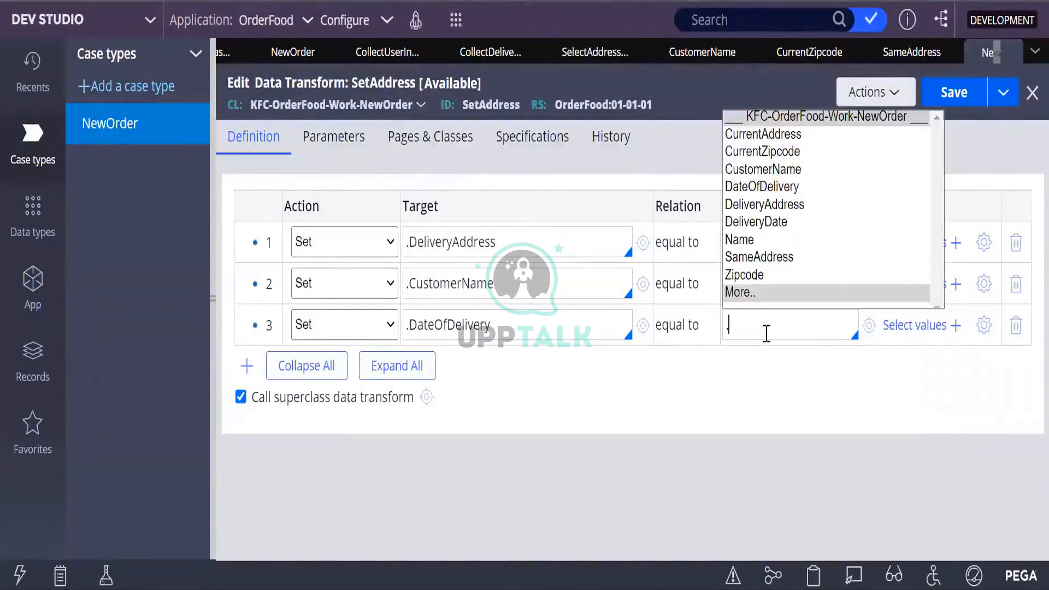
left_click(757, 221)
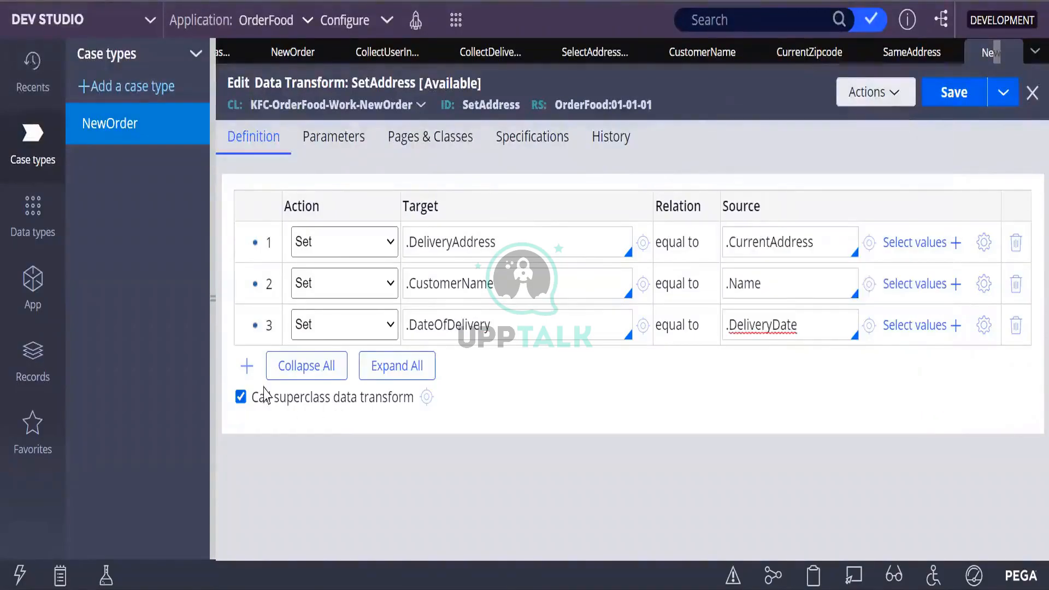
Add a fourth Set row that sets .CurrentZipcode equal to .Zipcode and save the SetAddress data transform
left_click(246, 366)
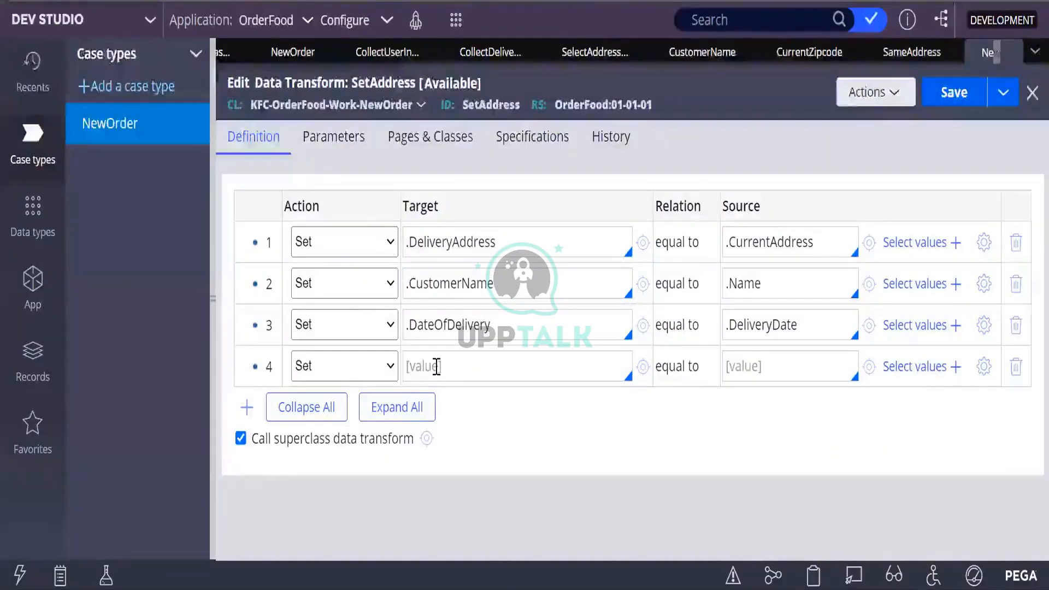
left_click(410, 376)
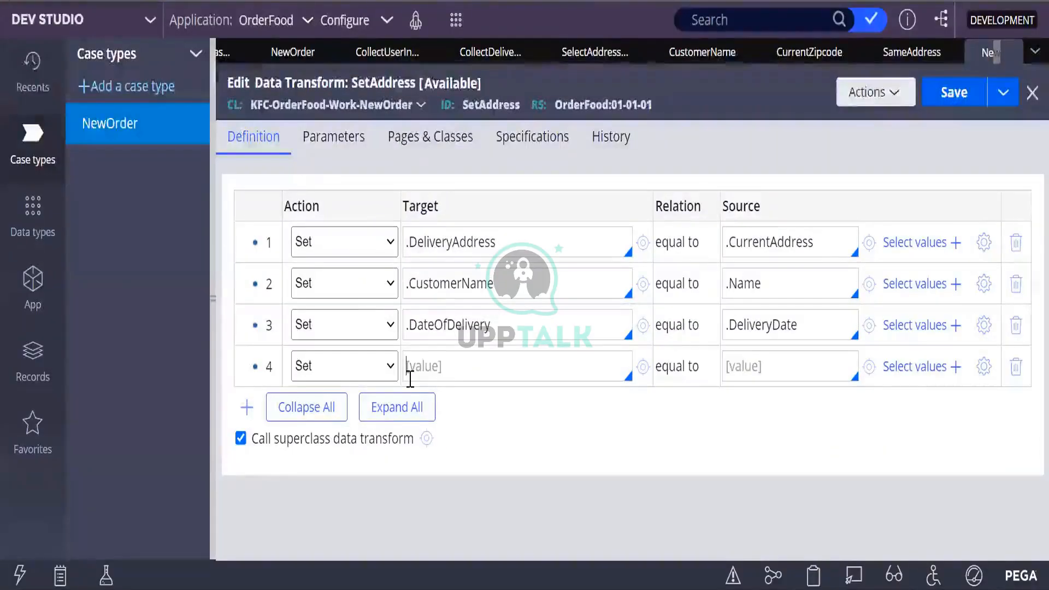
type(".")
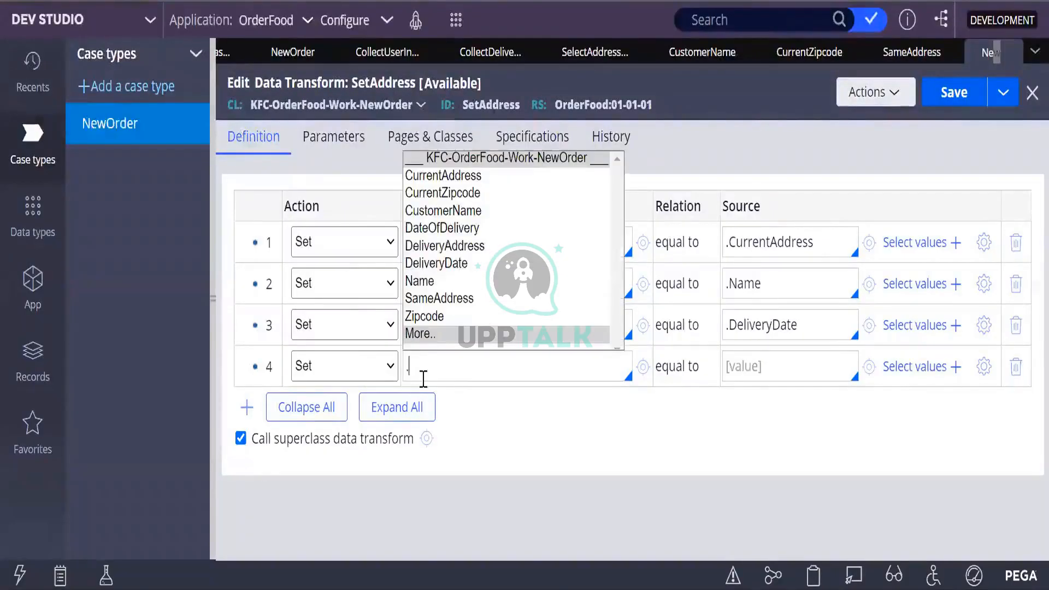
left_click(463, 195)
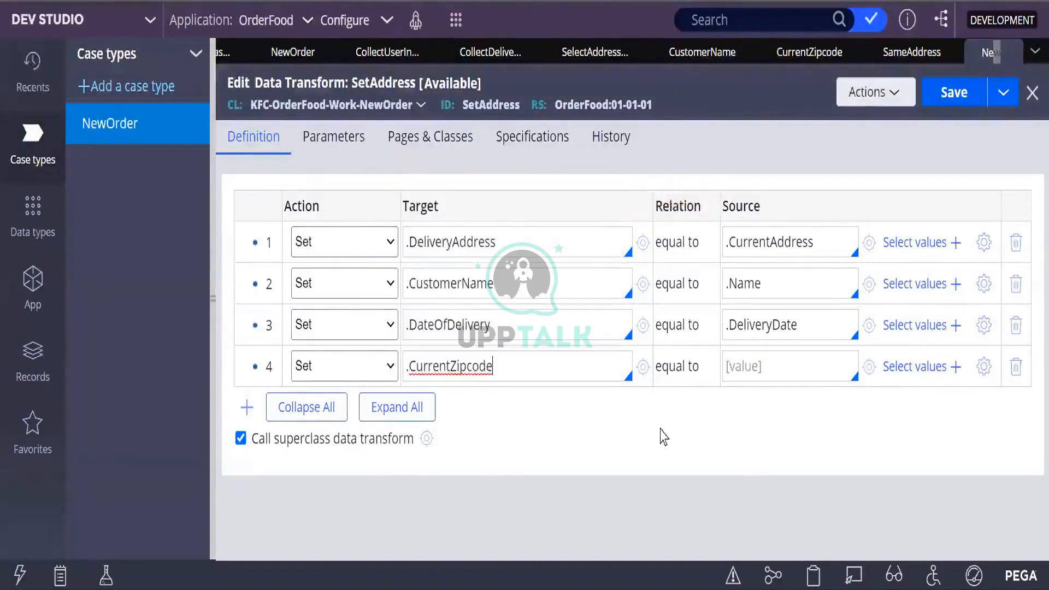
left_click(760, 376)
left_click(761, 377)
type(".")
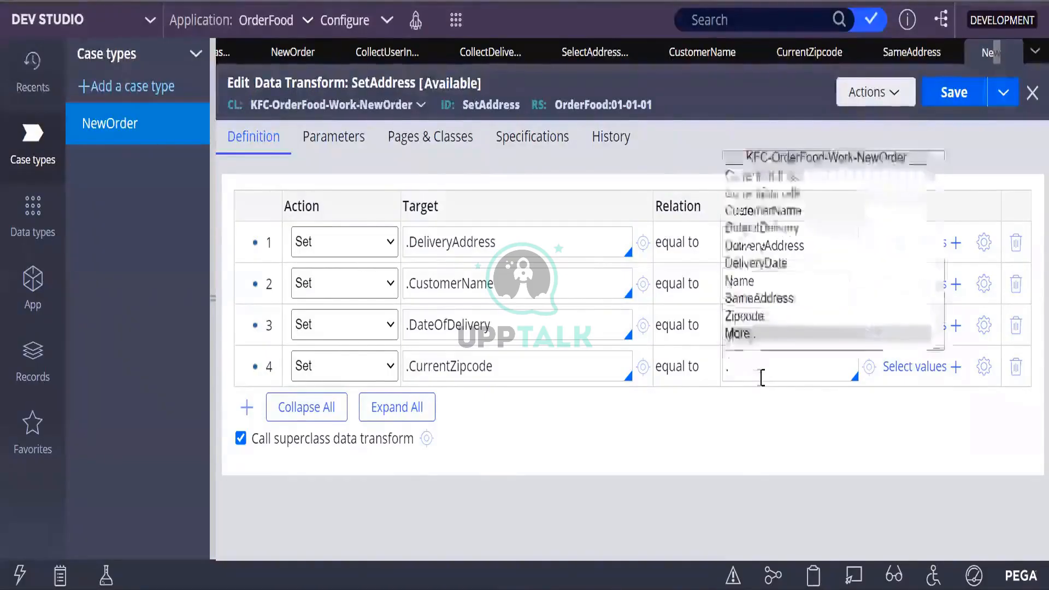
left_click(781, 318)
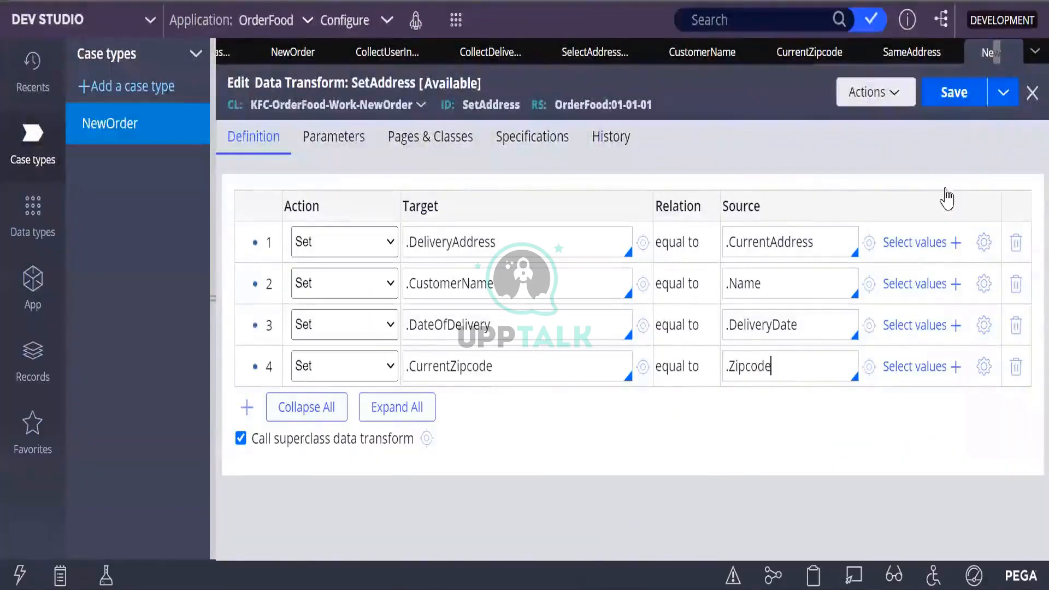
left_click(960, 101)
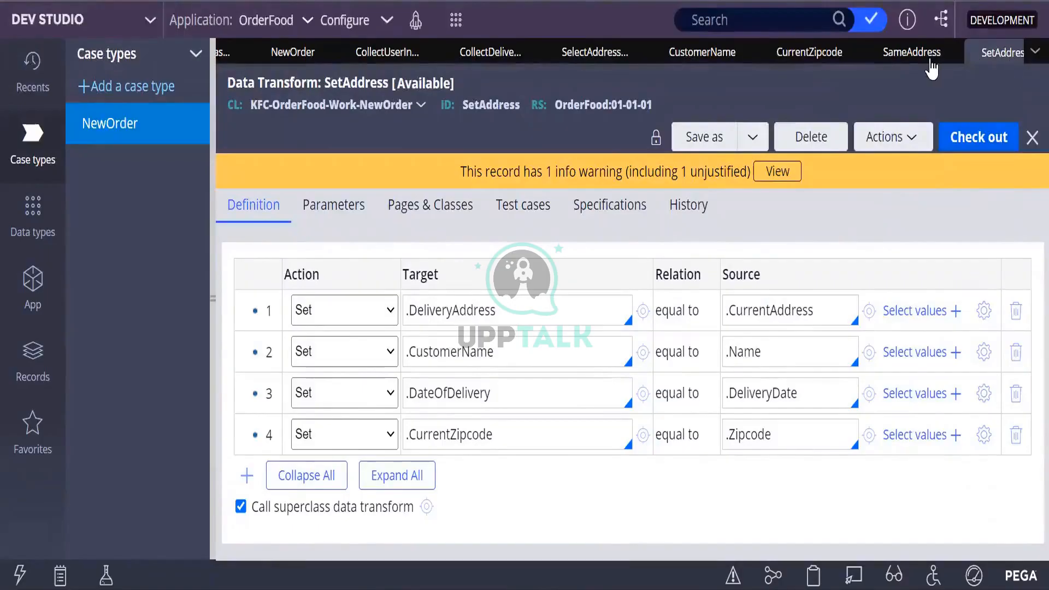
In the SelectAddressInfo section, make the same-address checkbox's click action run the SetAddress data transform, and save the section
left_click(609, 61)
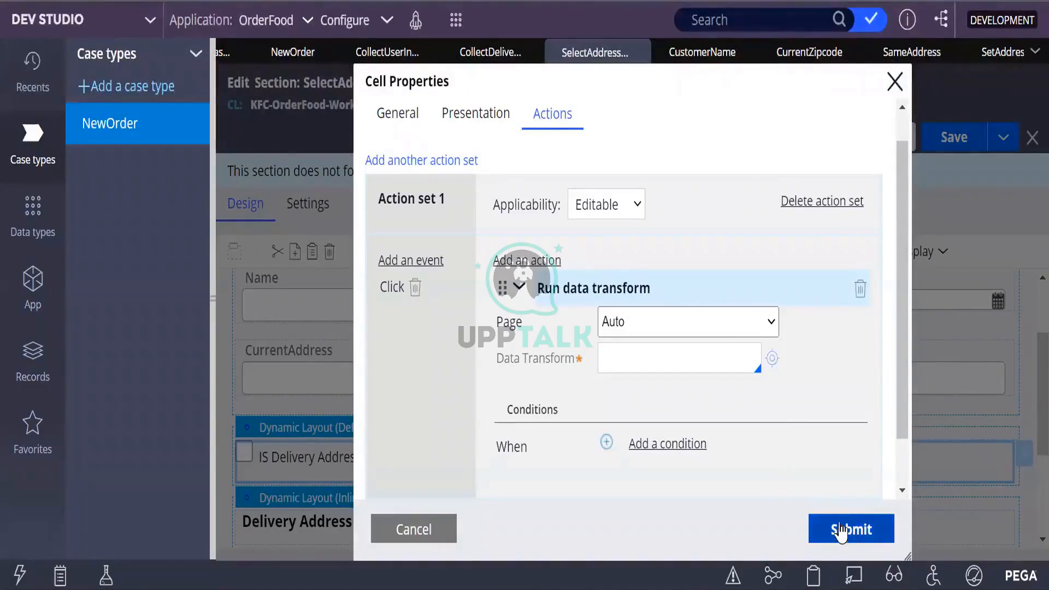
left_click(704, 351)
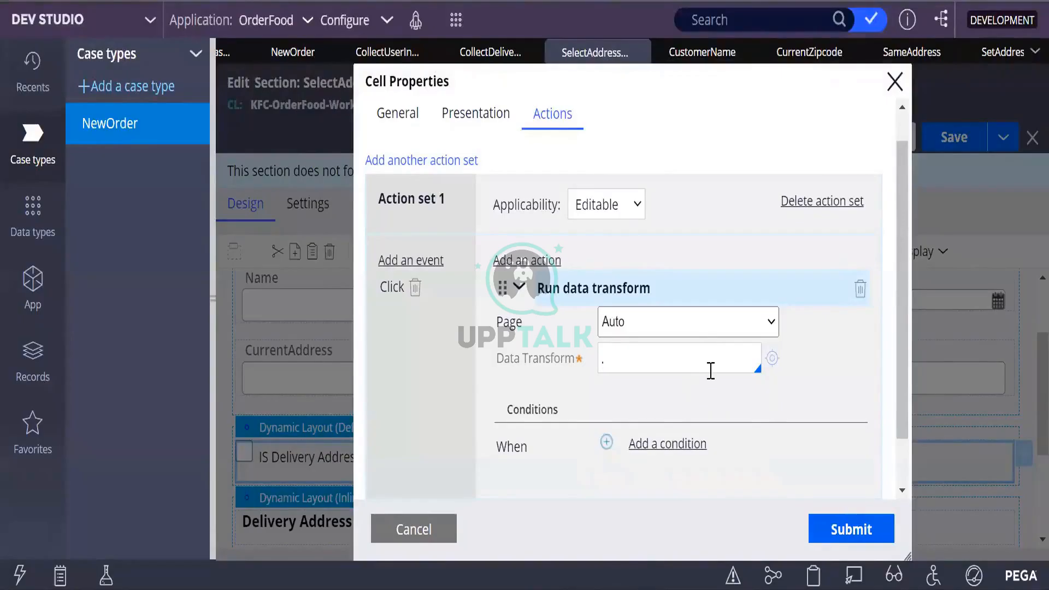
left_click(710, 371)
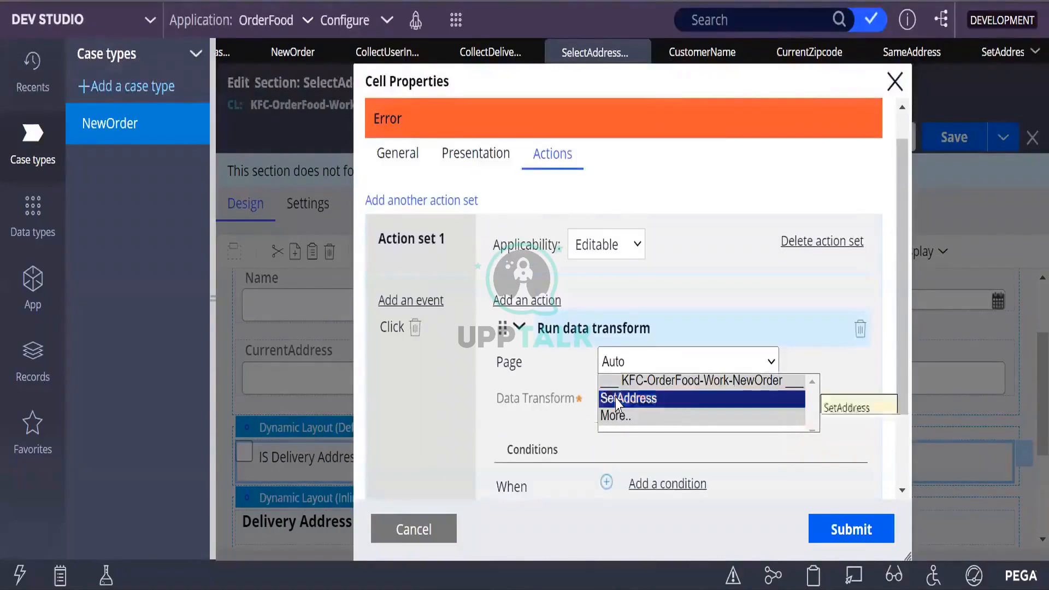
left_click(617, 404)
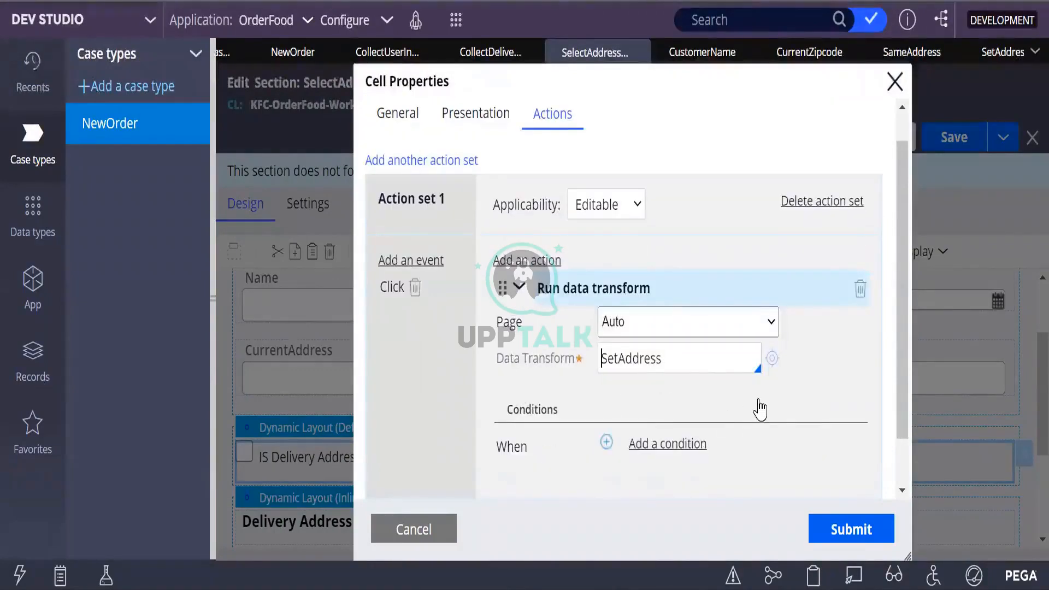
left_click(867, 533)
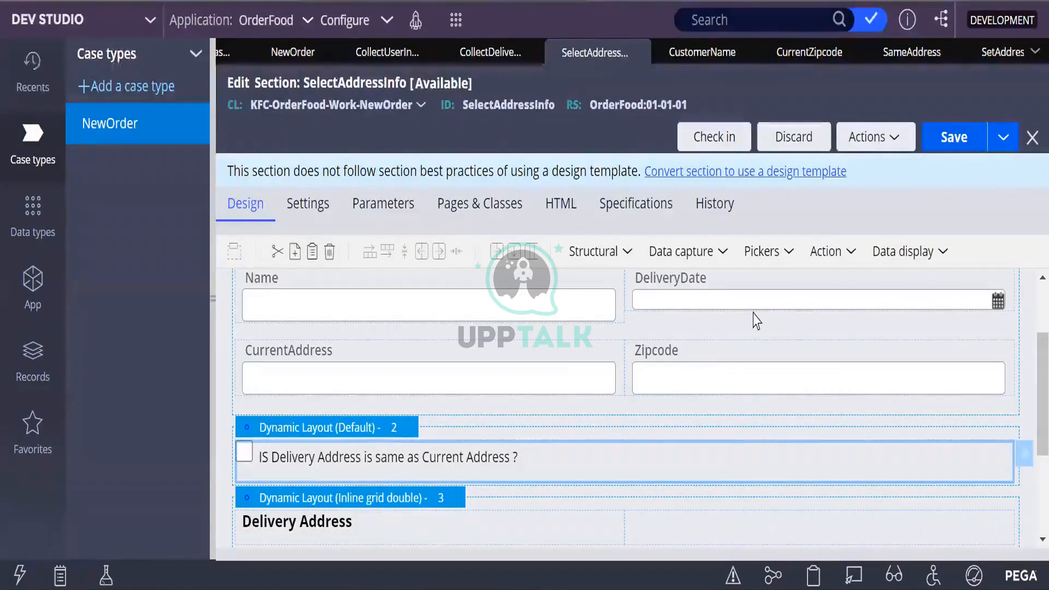
left_click(962, 138)
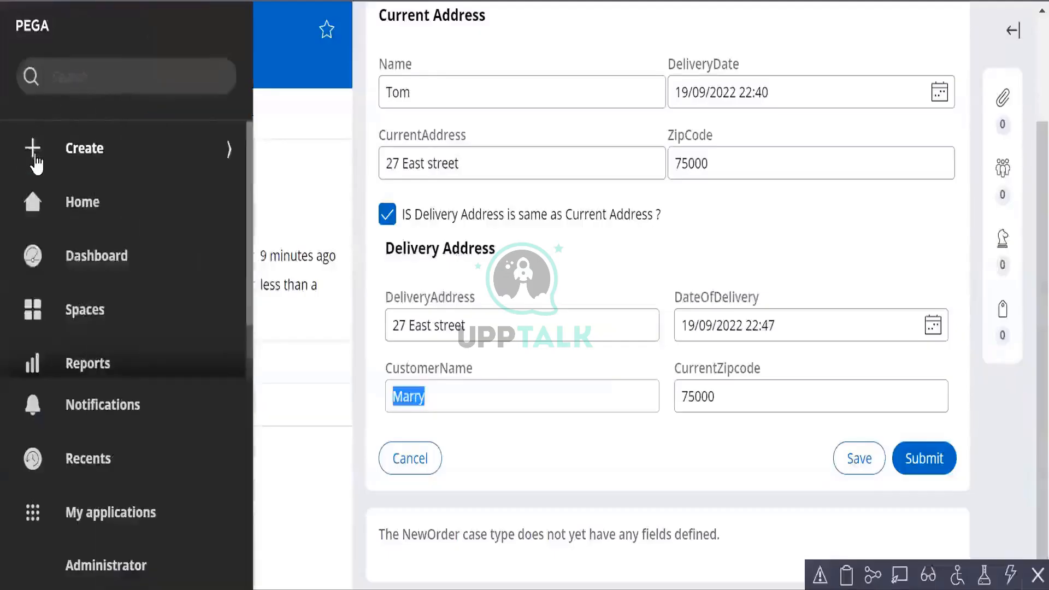
Switch to the OrderFood portal, create a NewOrder case discarding the unsaved changes, and open its CollectDeliveryInfo assignment
left_click(32, 146)
left_click(102, 202)
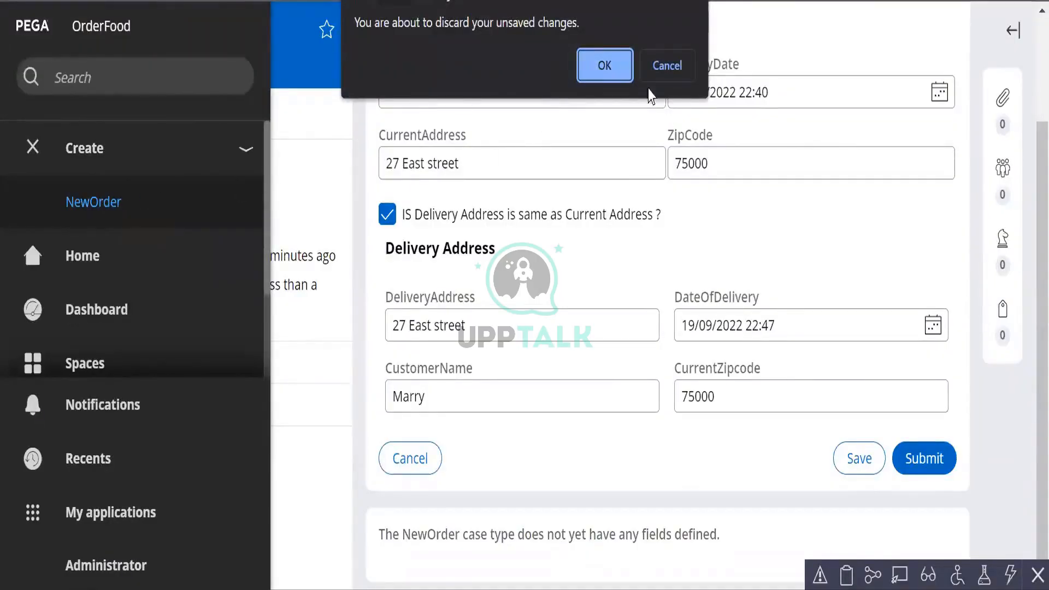
left_click(610, 68)
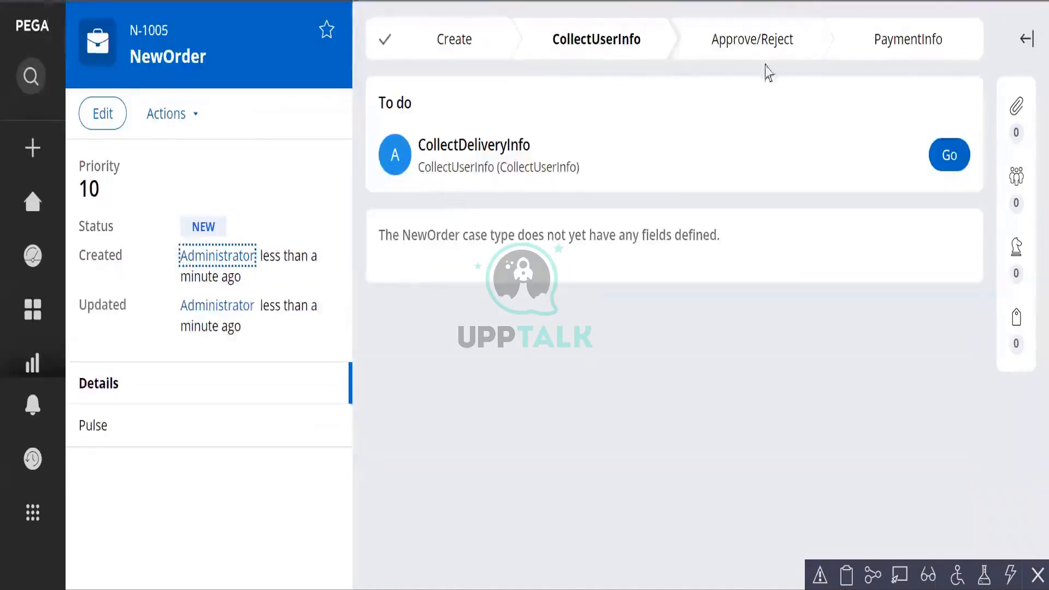
left_click(954, 160)
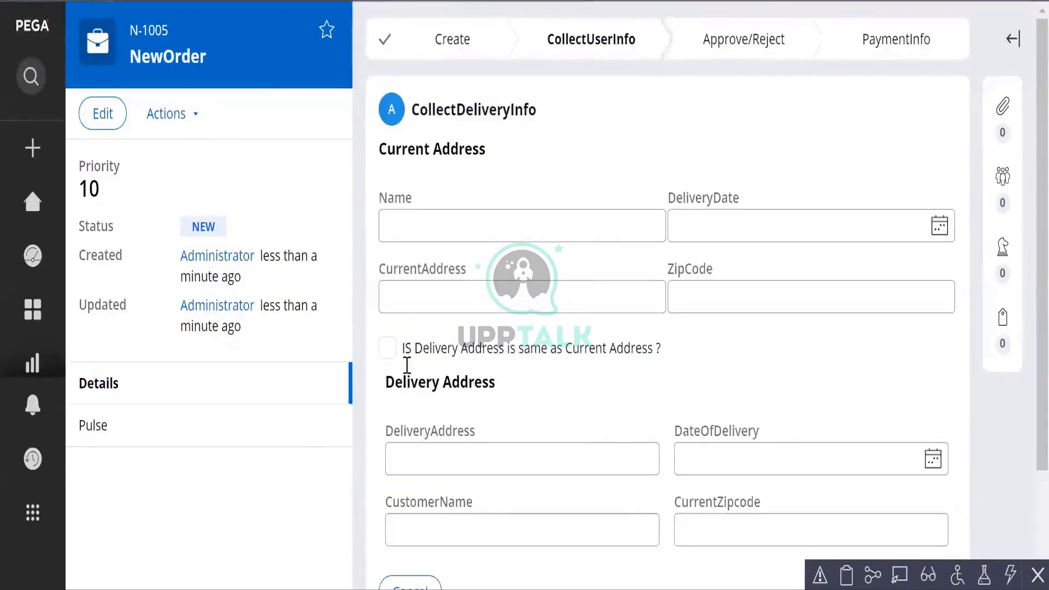
Enter the customer's name, tick the same-address checkbox, and set DeliveryDate to 20/09/2022 22:57
left_click(425, 223)
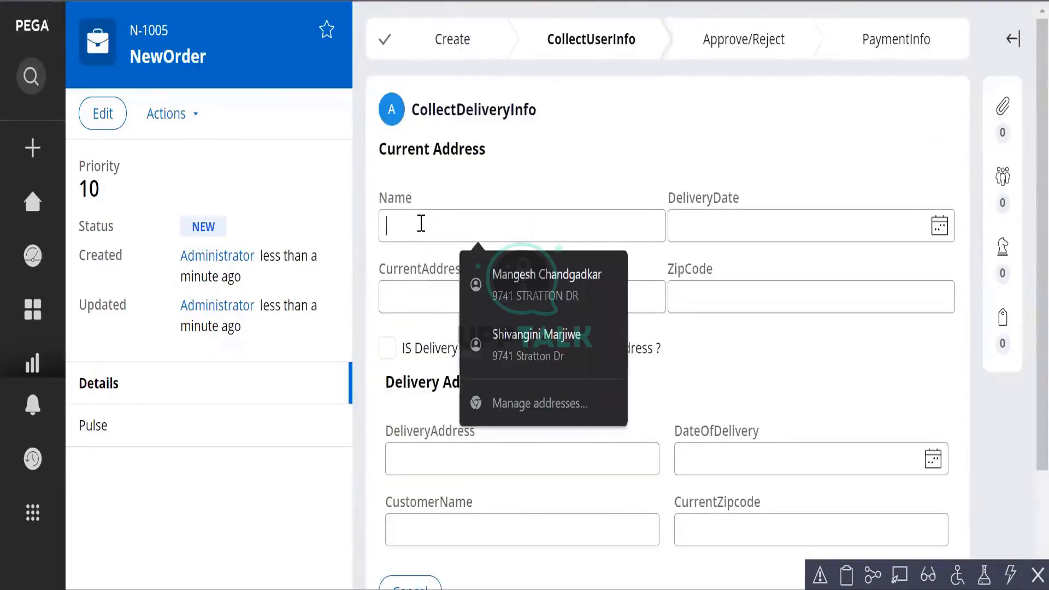
type("Tom")
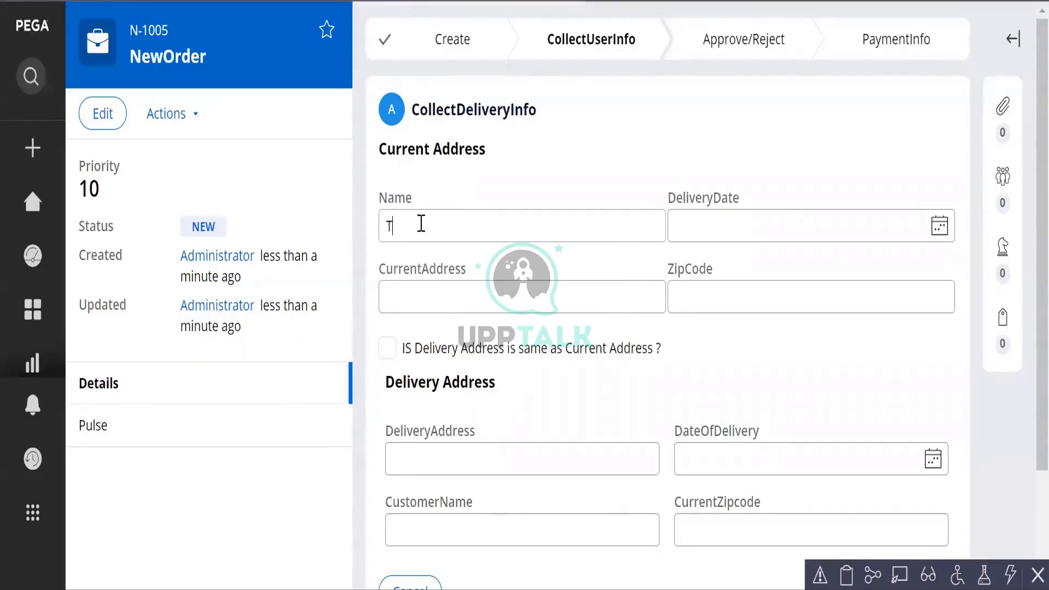
left_click(388, 351)
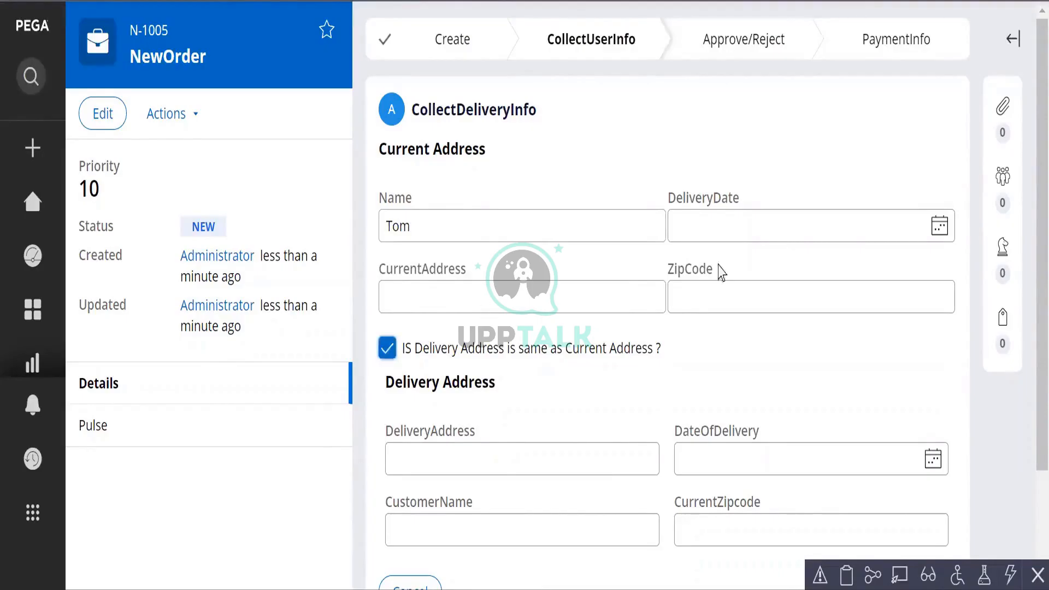
left_click(940, 227)
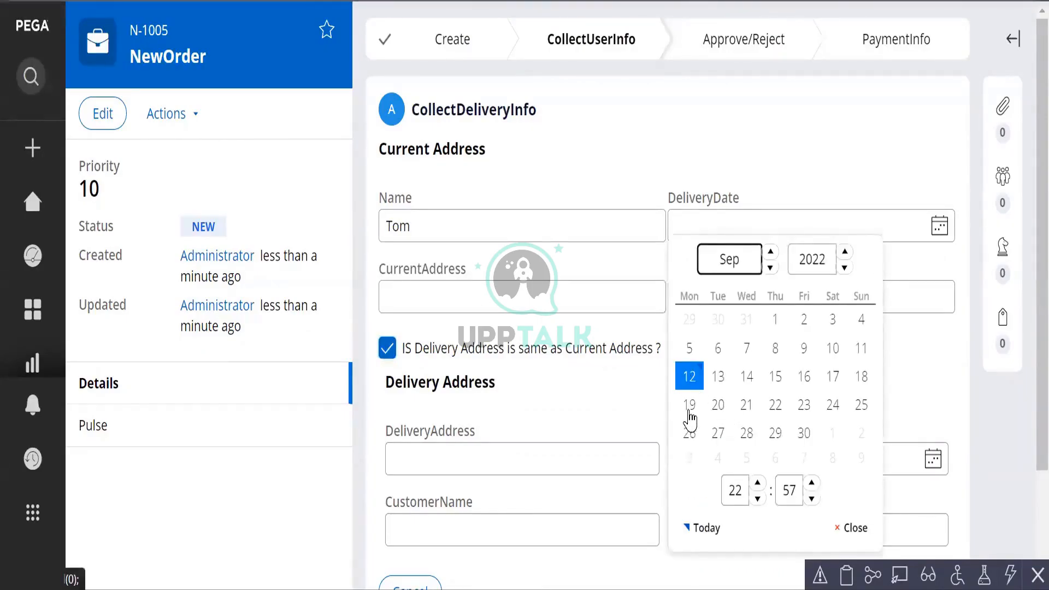
left_click(716, 407)
left_click(442, 301)
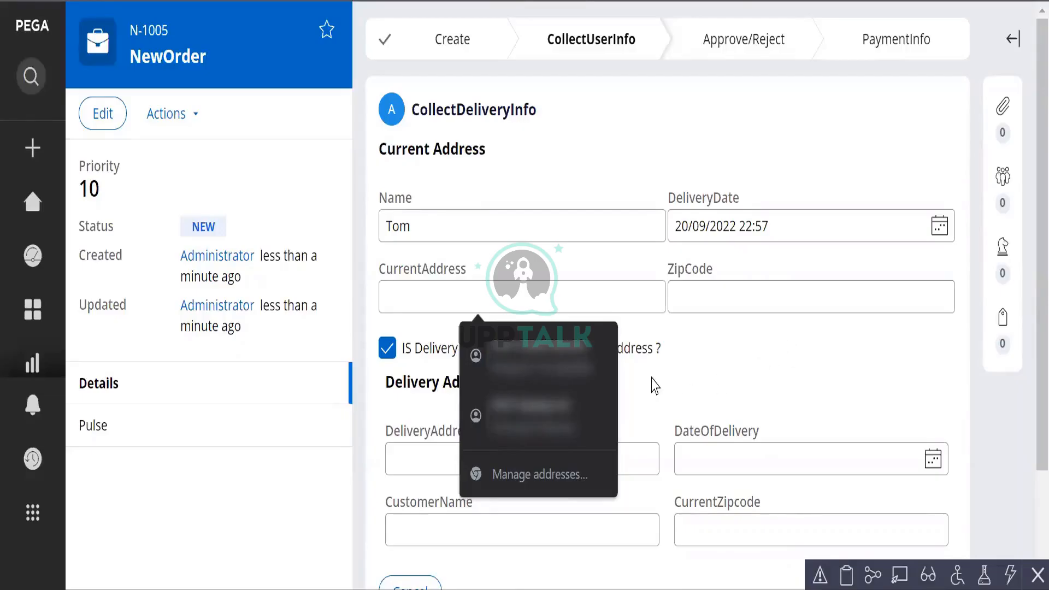
left_click(735, 393)
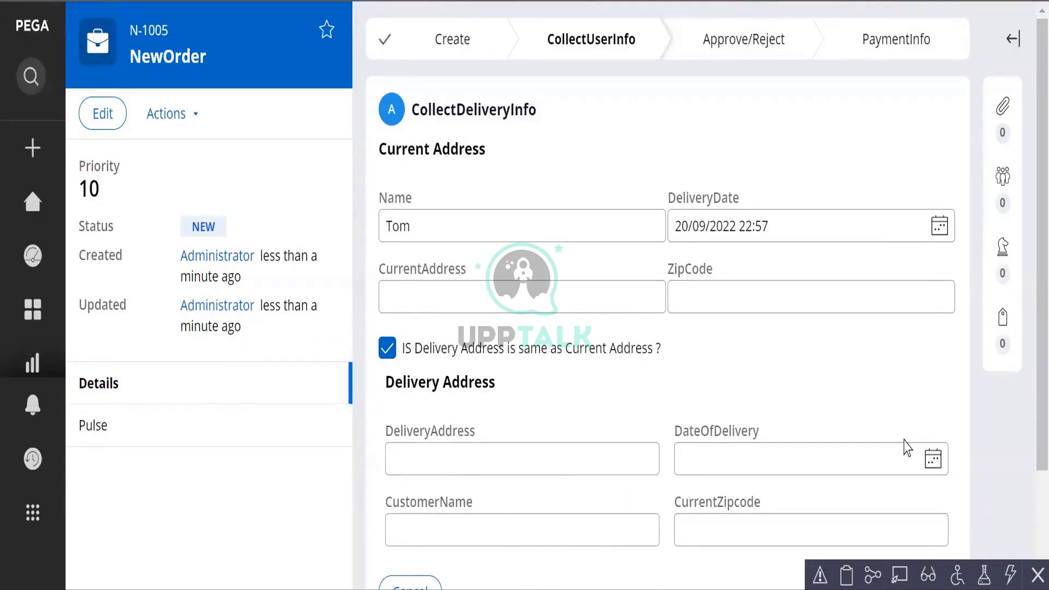
scroll(897, 440, "down", 3)
scroll(782, 382, "up", 3)
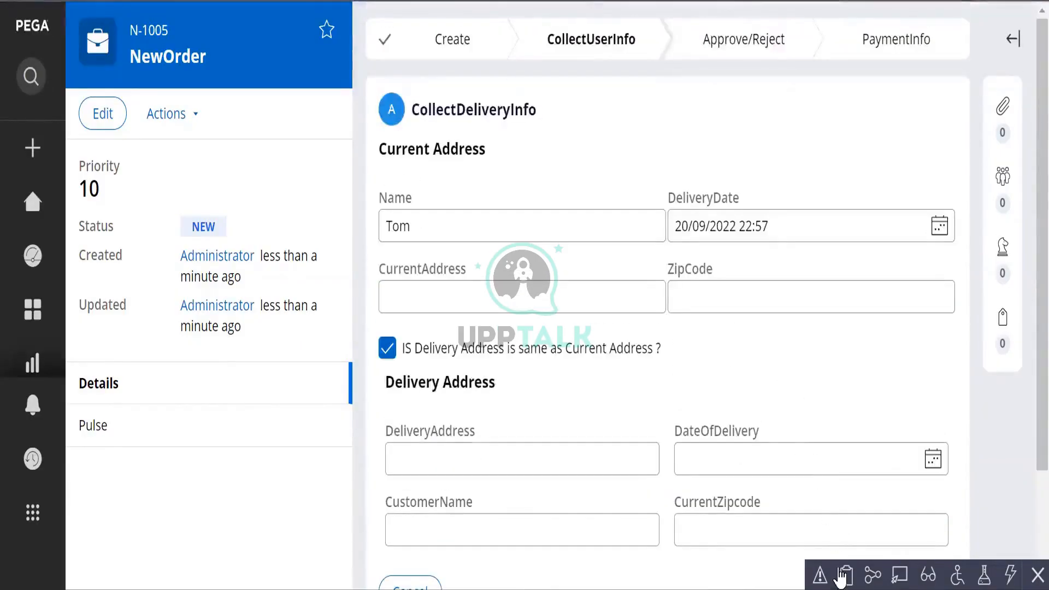
Open the Clipboard and display the pyWorkPage page of the NewOrder case
mouse_move(817, 587)
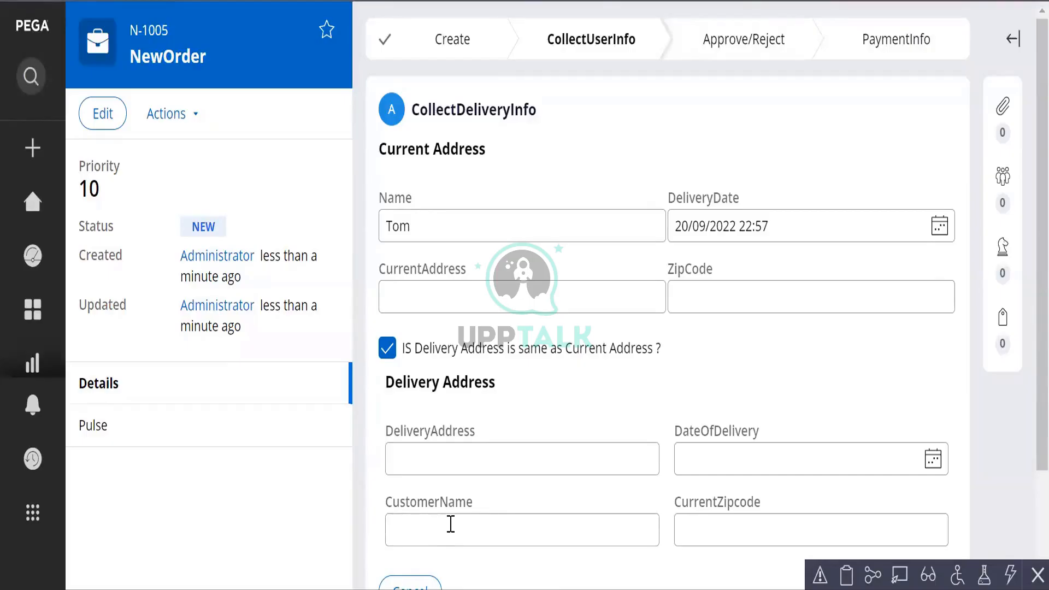
left_click(848, 574)
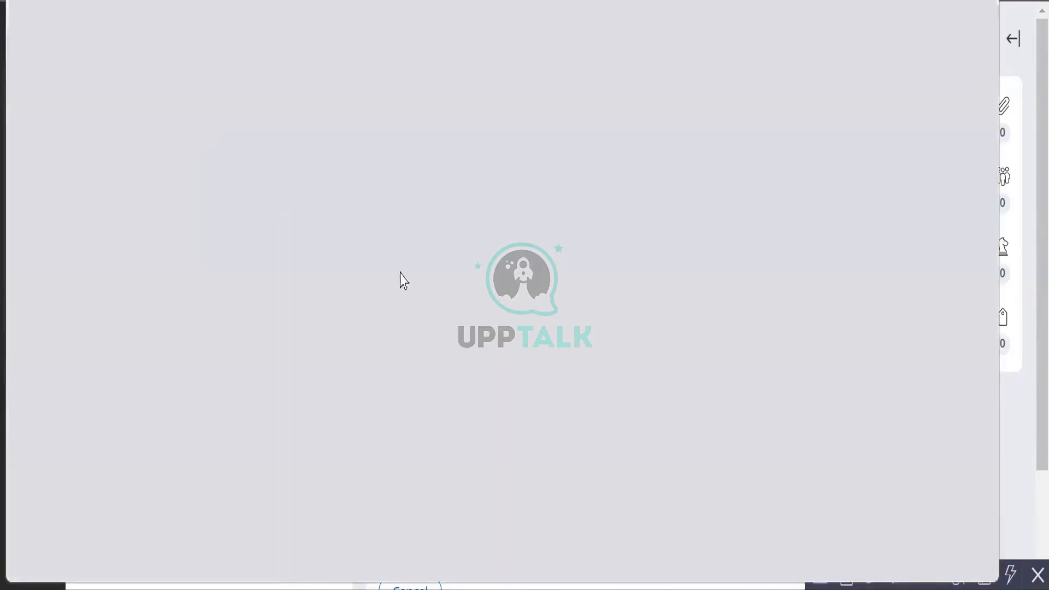
scroll(236, 312, "down", 4)
scroll(89, 429, "down", 8)
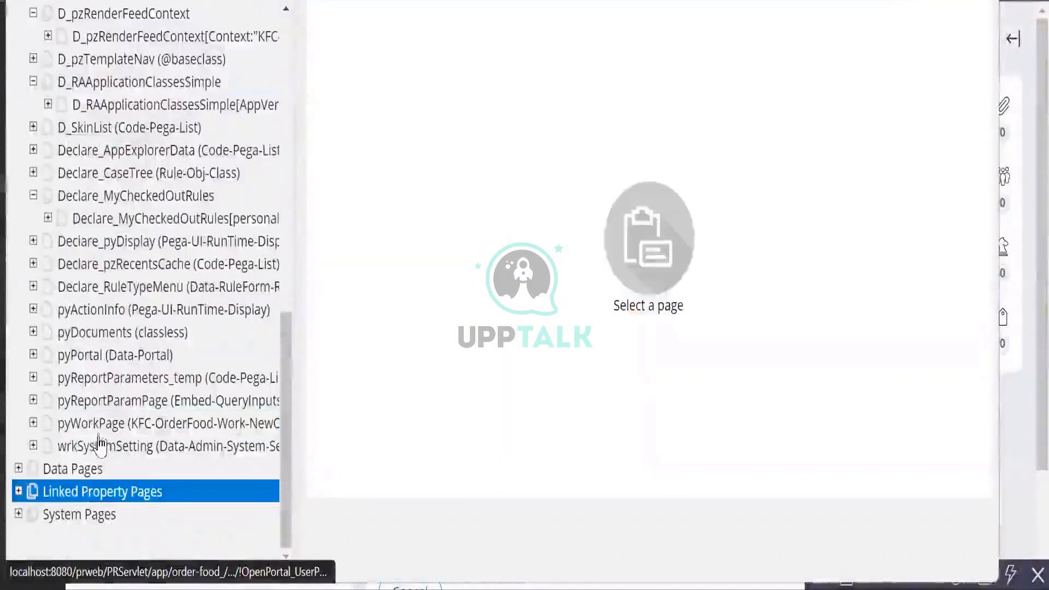
left_click(94, 425)
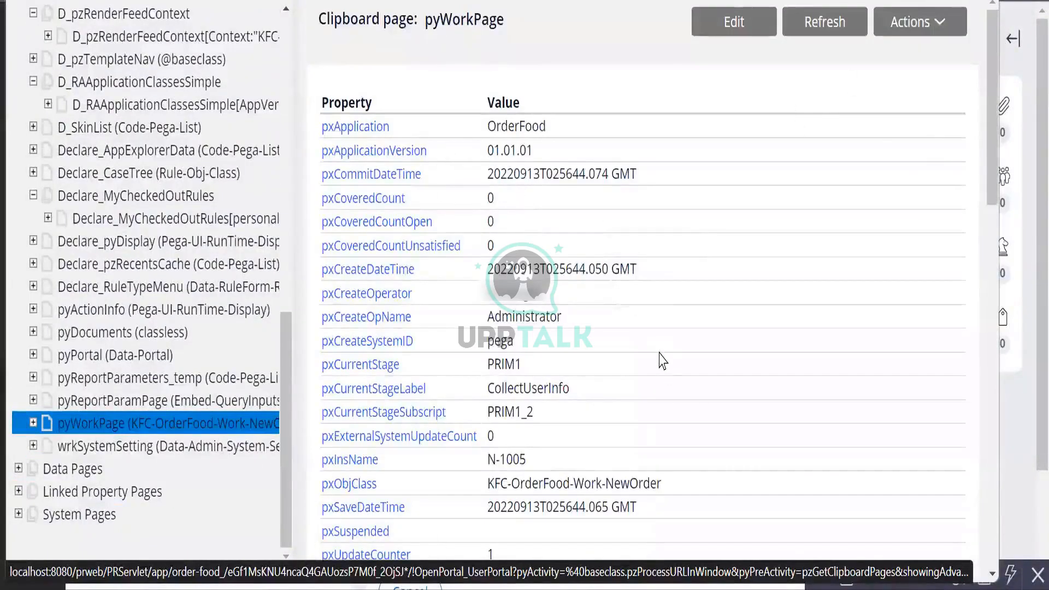
Search the pyWorkPage clipboard properties for "current", "name" and "Customer", stepping through the matches
key("ctrl+f")
type("current")
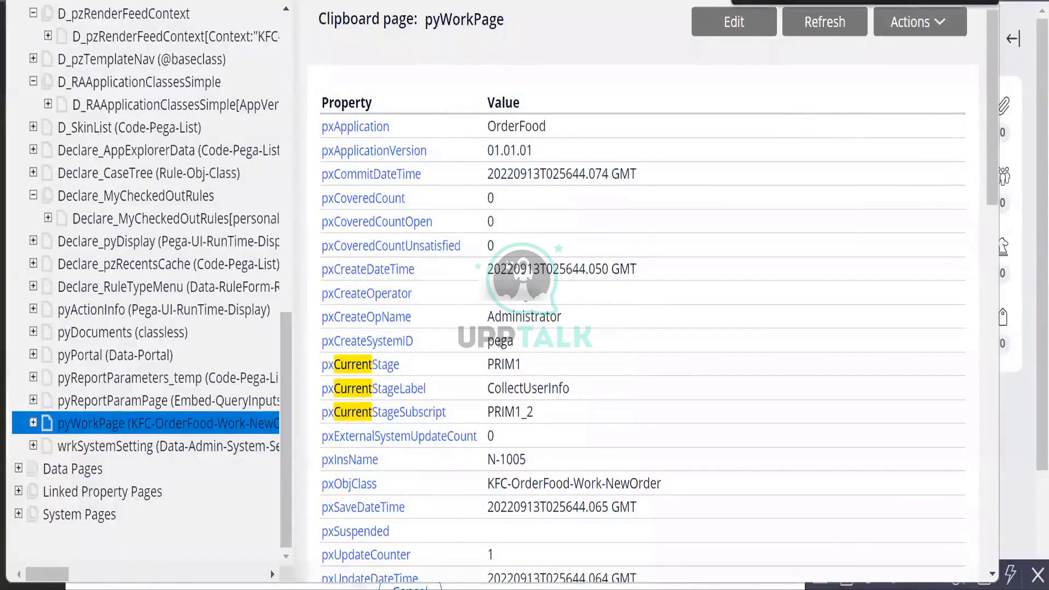
type("name")
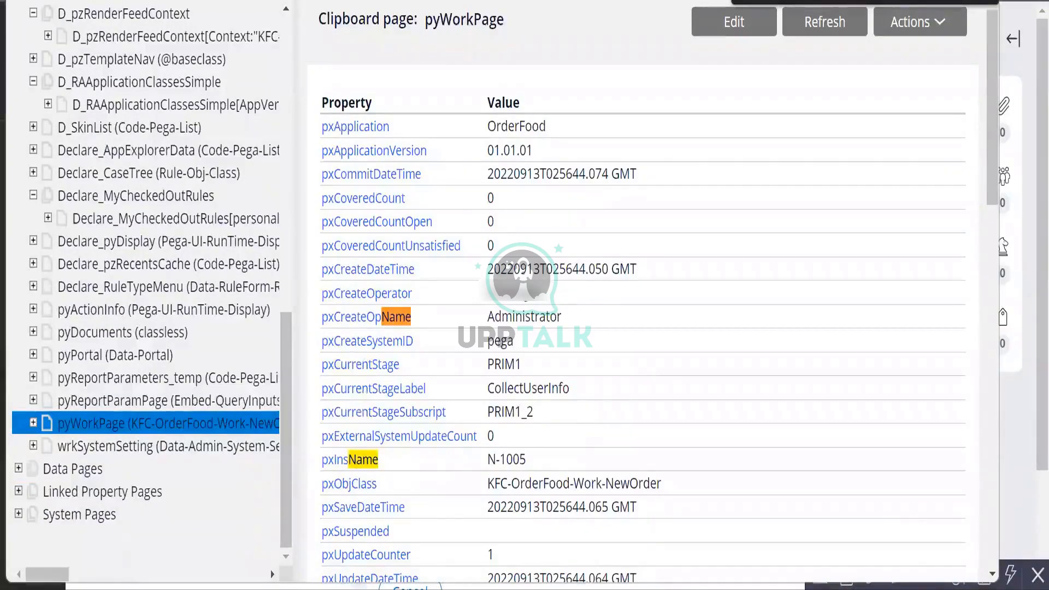
key("Return")
key("Return")
key("Return")
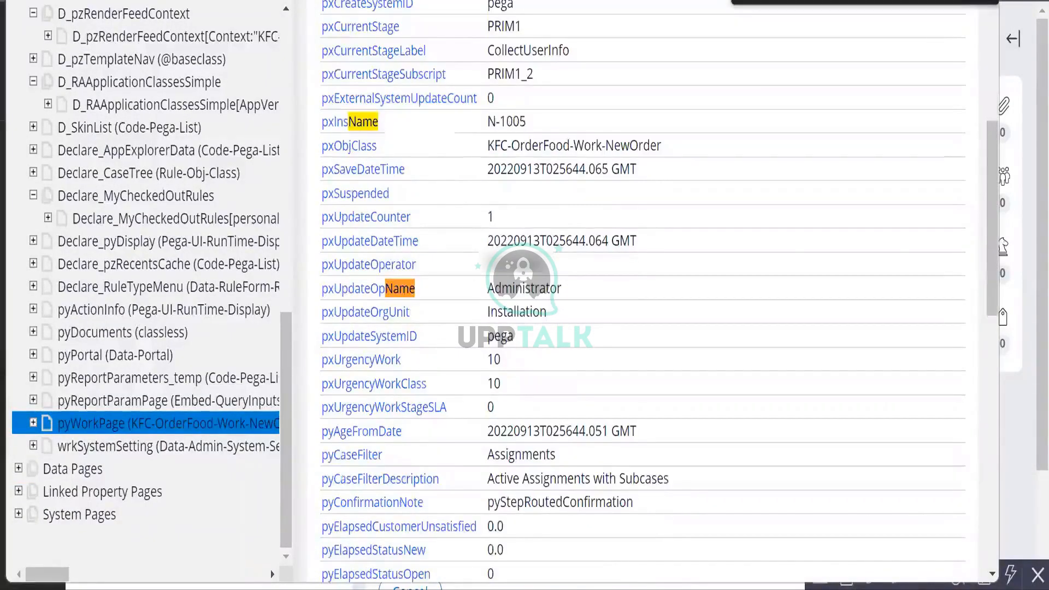
key("Return")
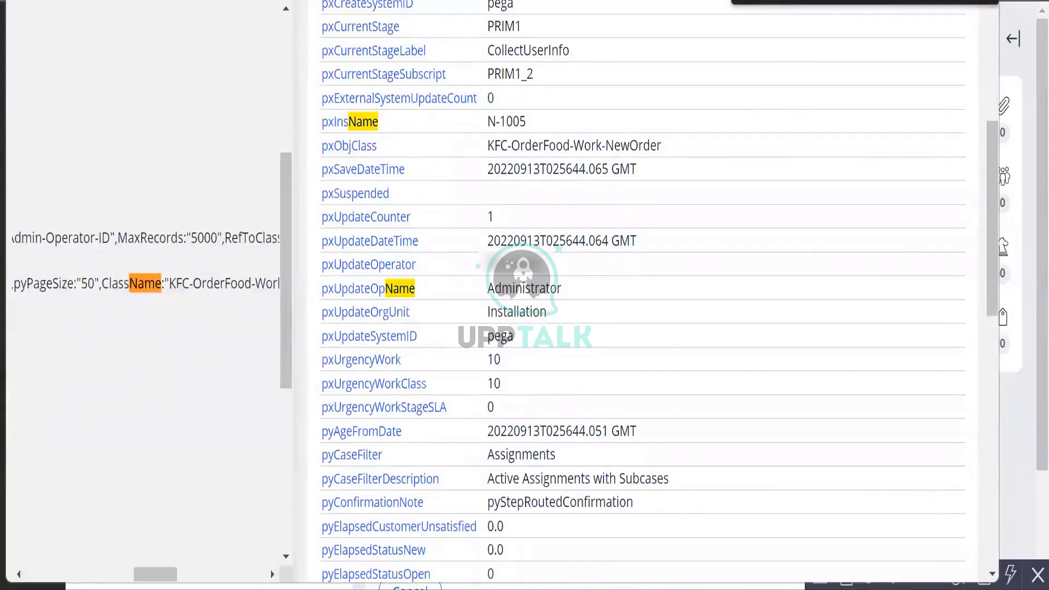
key("shift+Return")
key("Return")
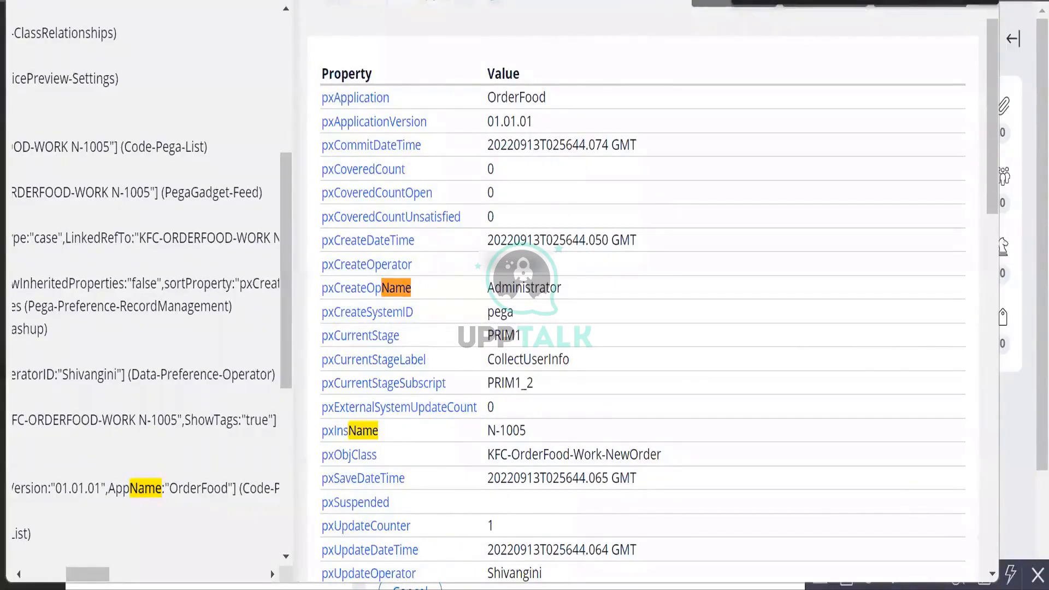
type("Customer")
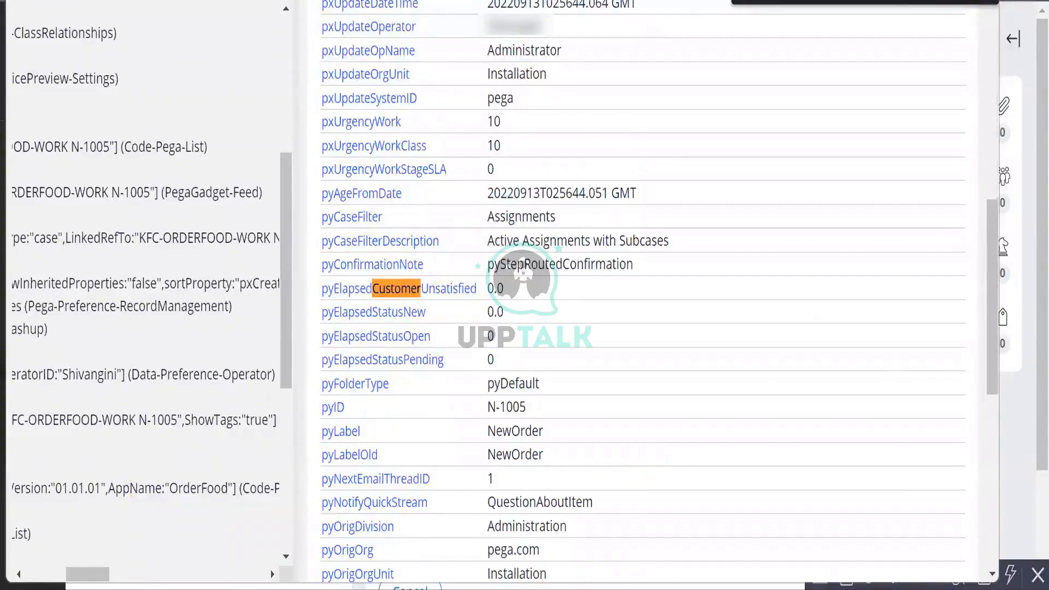
key("Return")
key("Return")
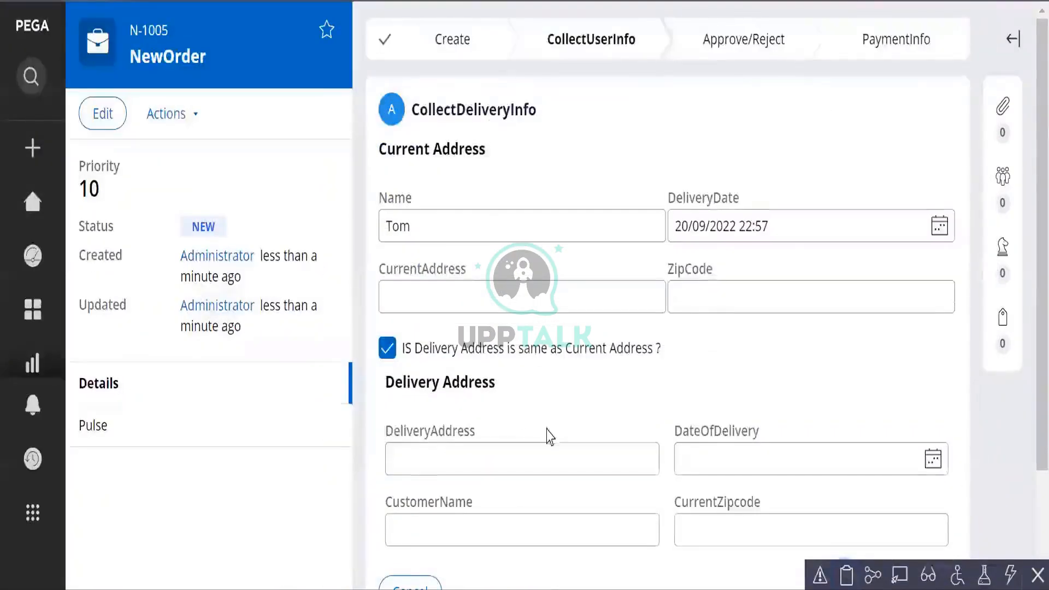
Save the CollectDeliveryInfo form of the current NewOrder case
scroll(548, 435, "down", 3)
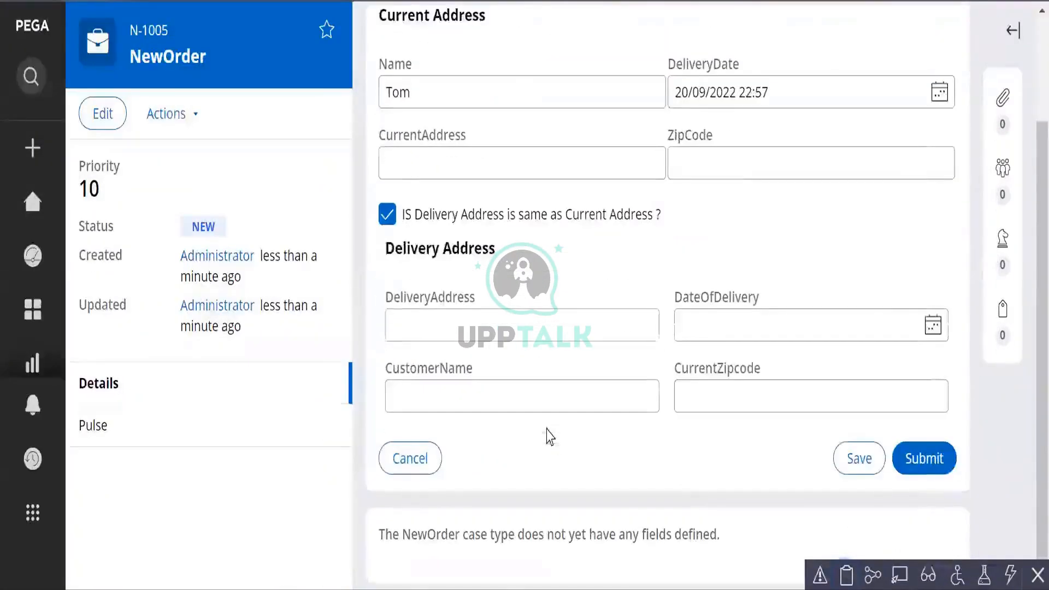
left_click(856, 456)
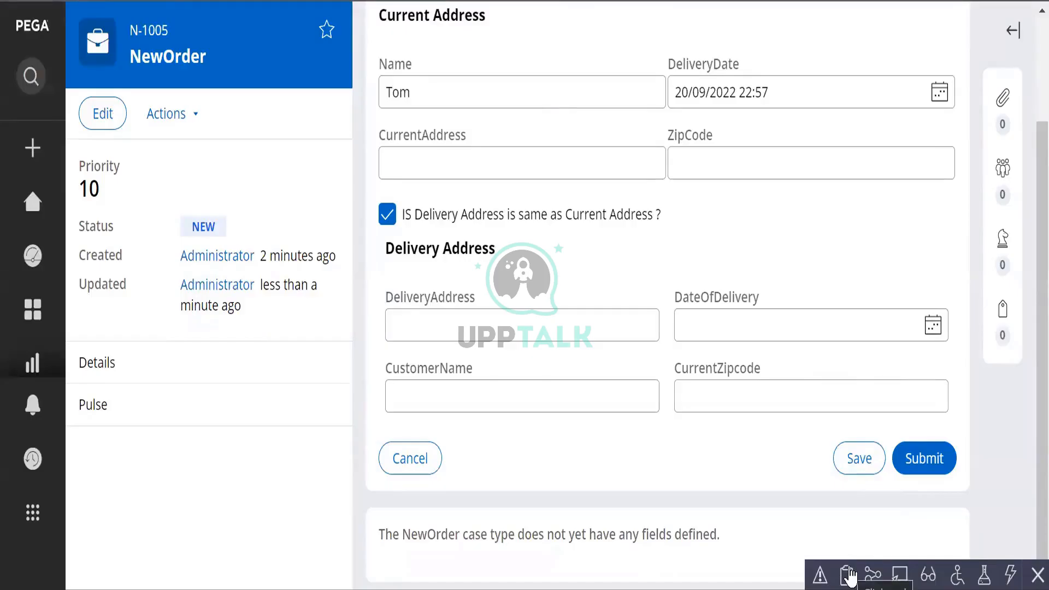
Create another NewOrder case and open its CollectDeliveryInfo assignment
mouse_move(27, 149)
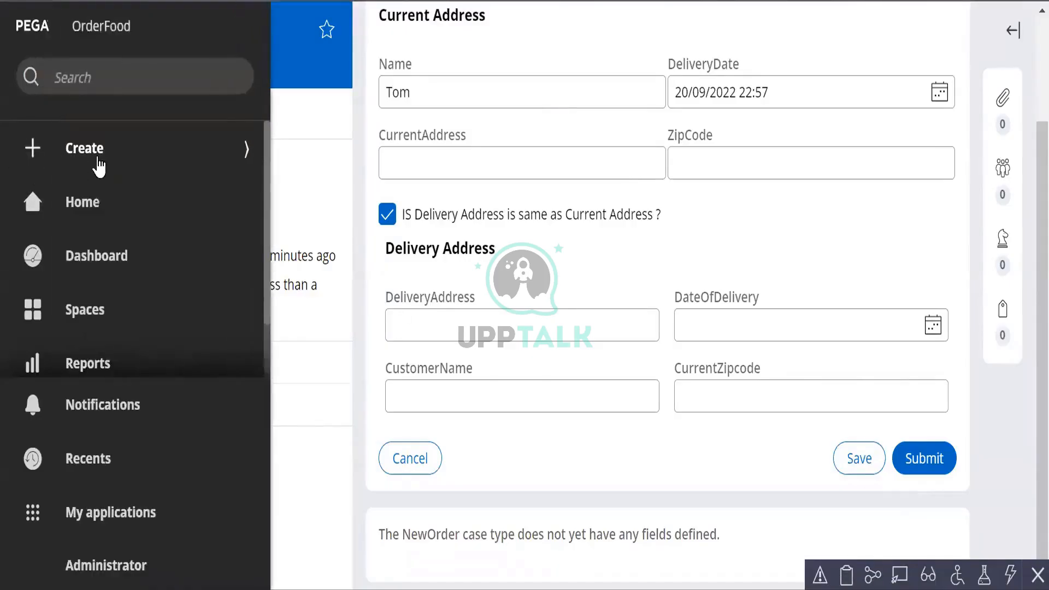
left_click(94, 148)
left_click(114, 207)
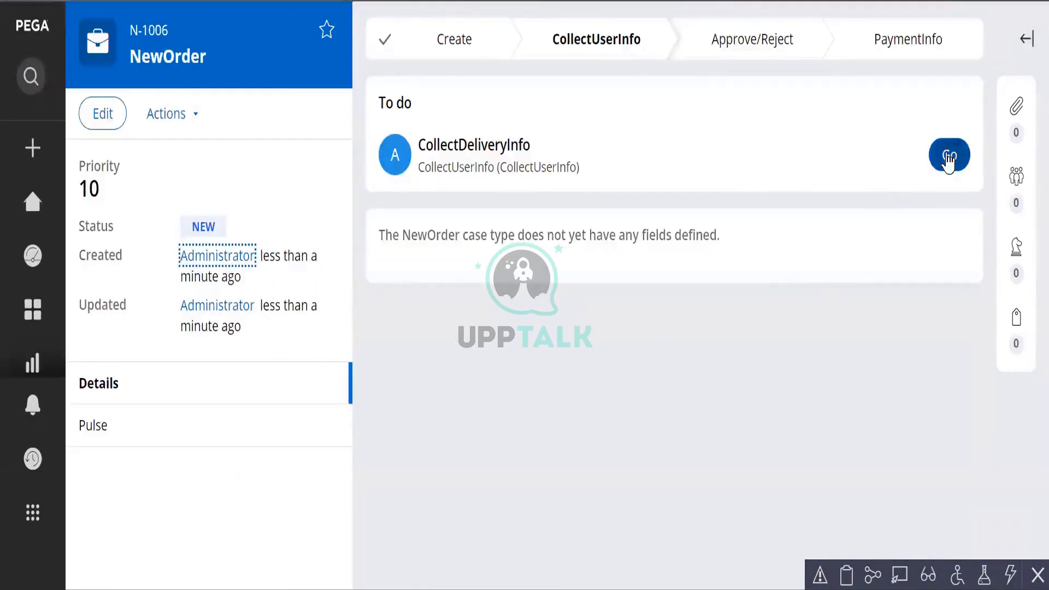
left_click(949, 158)
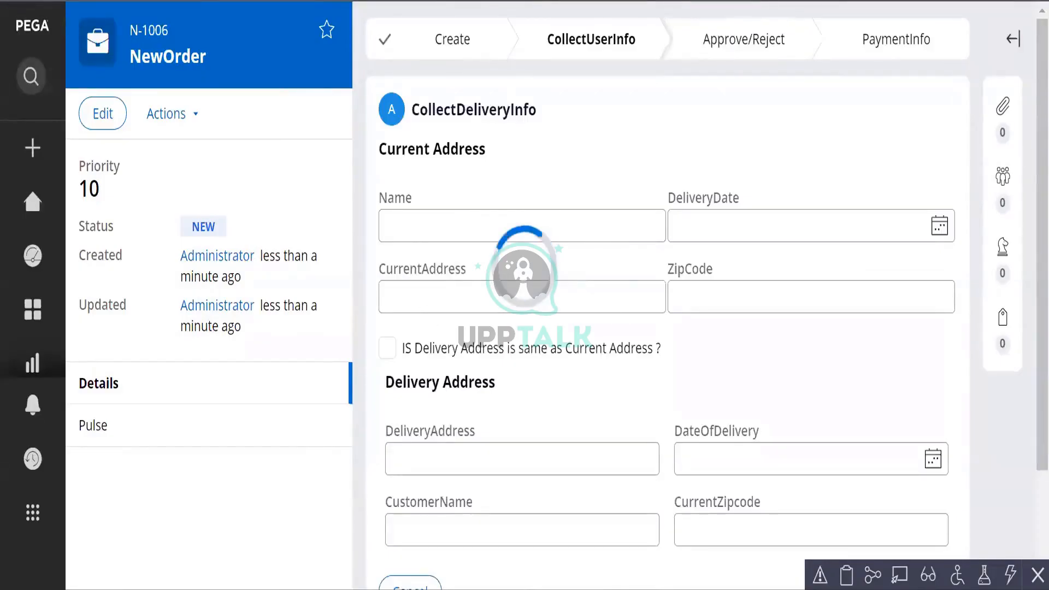
Enter the customer's name under Current Address in the new case and save the form
left_click(522, 226)
type("Ram")
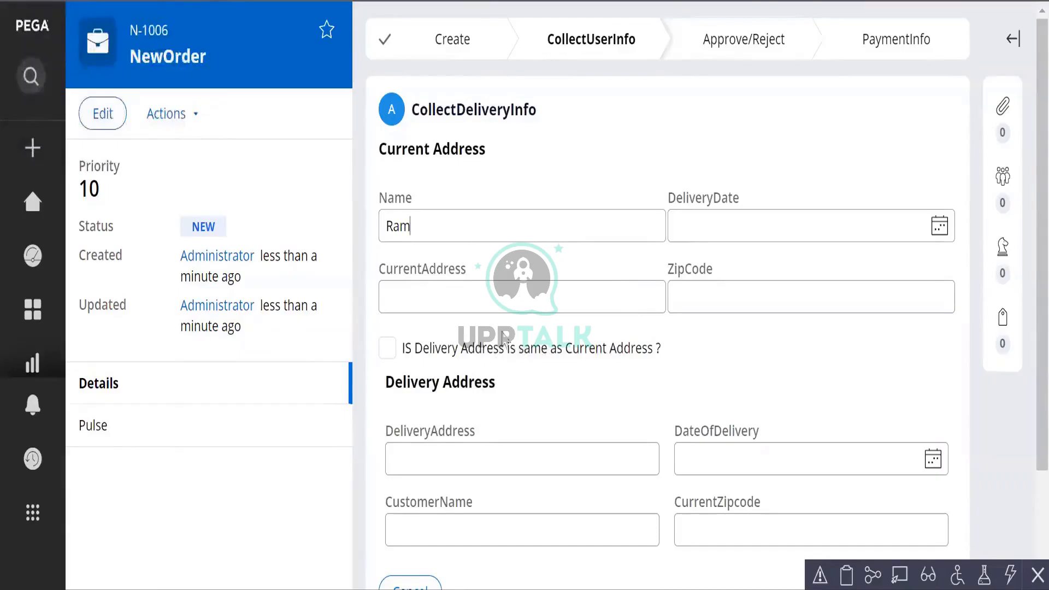
scroll(869, 495, "down", 2)
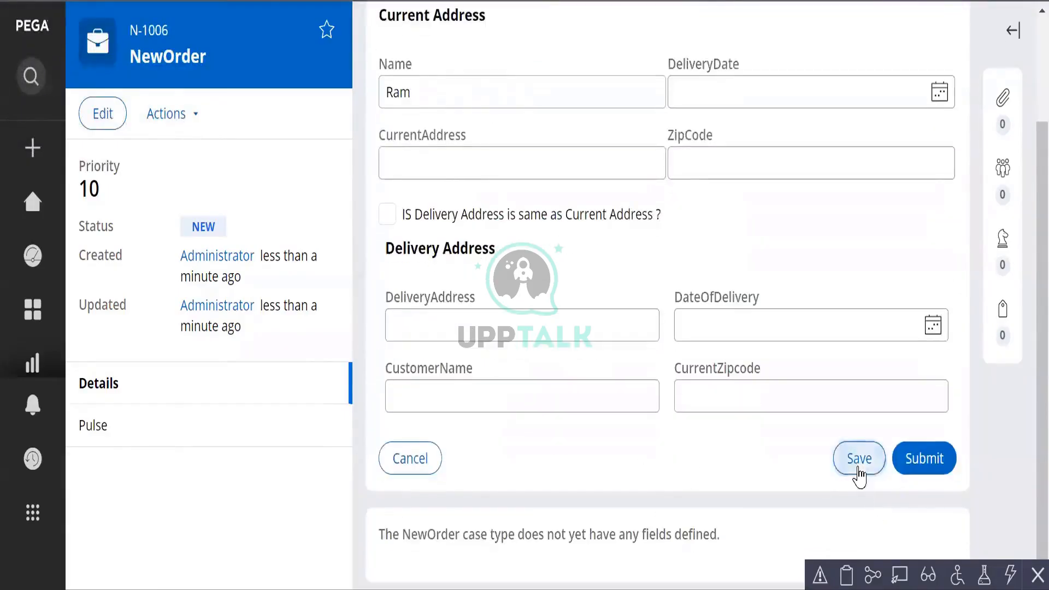
left_click(858, 463)
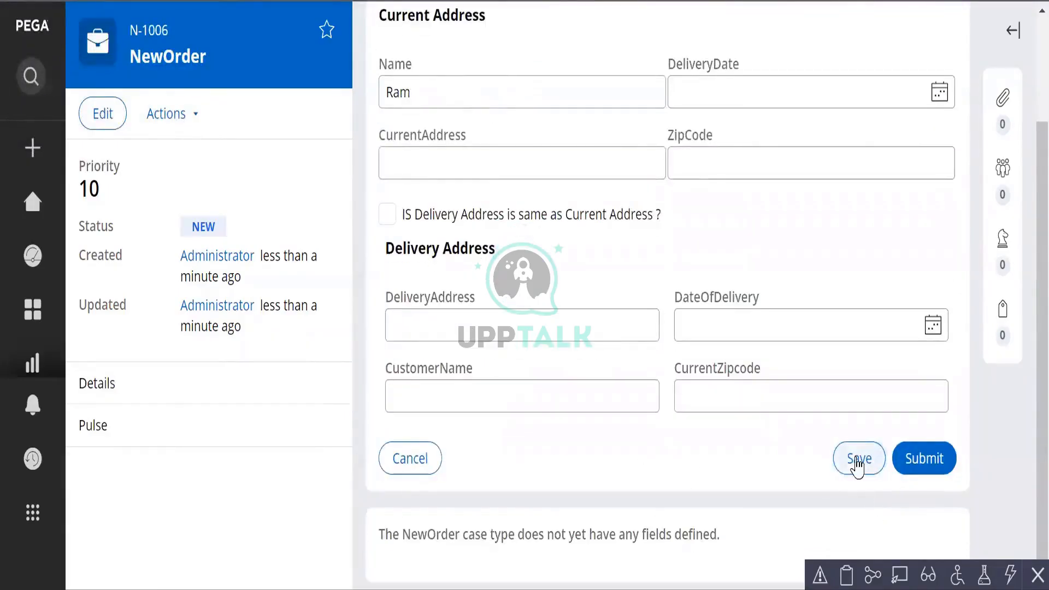
Mark the delivery address as the same as the current address and save the form
left_click(387, 215)
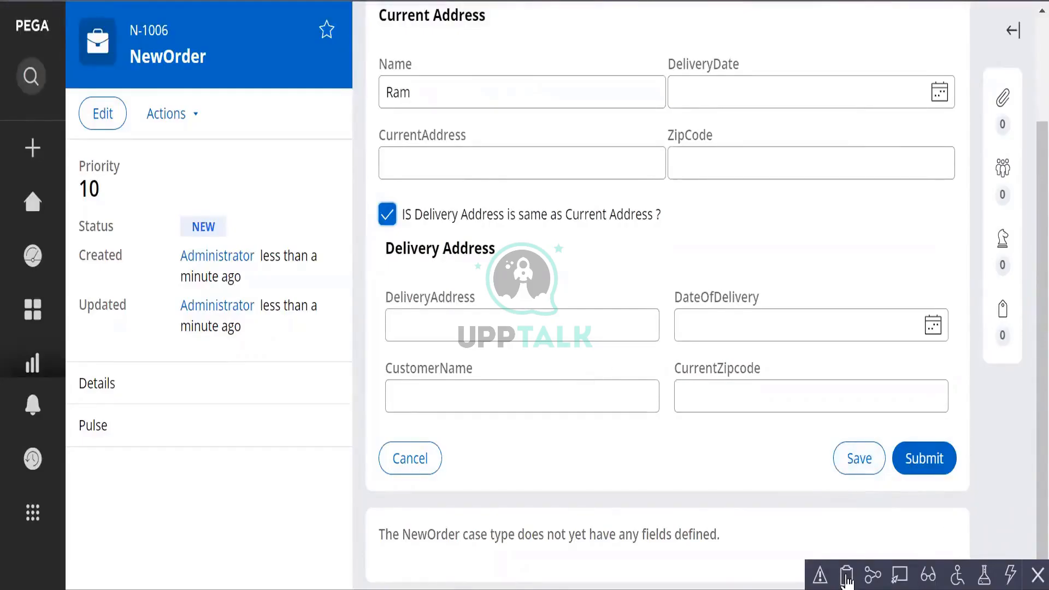
left_click(857, 459)
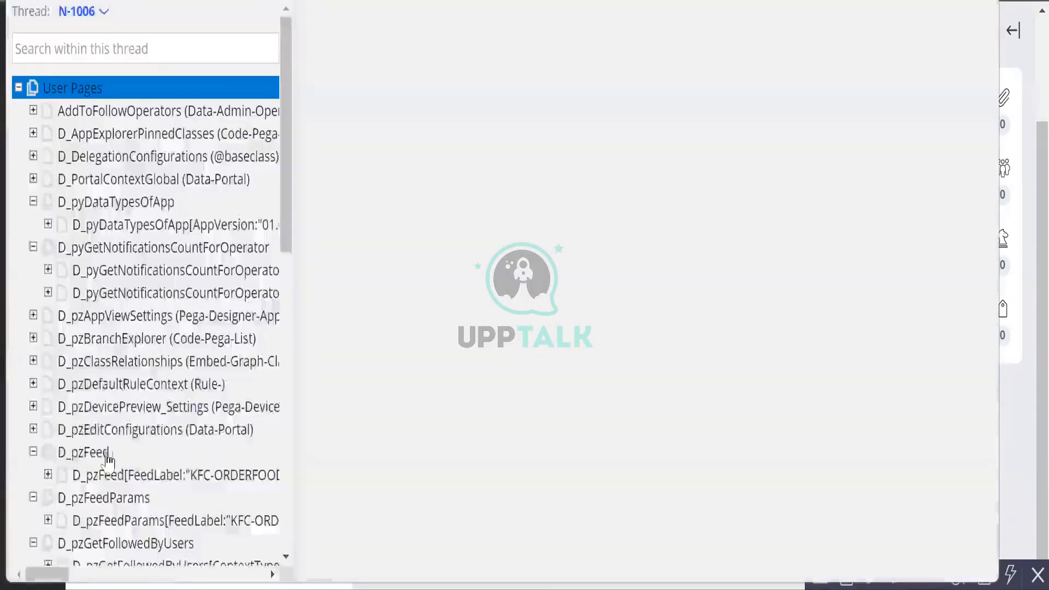
Open the pyWorkPage of the current NewOrder case in the clipboard's user pages
left_click(93, 449)
scroll(75, 438, "down", 10)
left_click(75, 429)
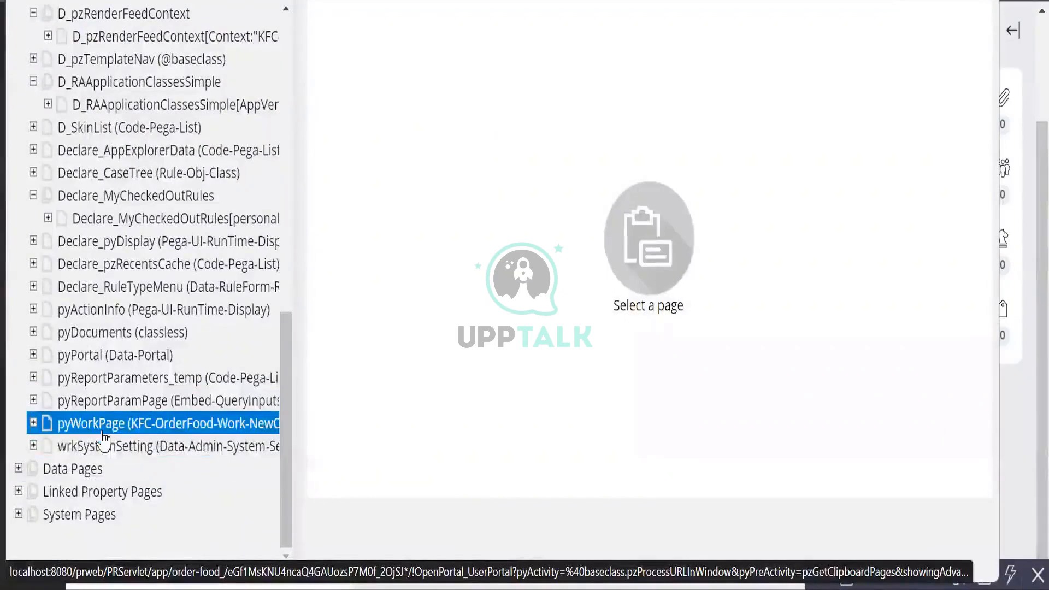
left_click(103, 429)
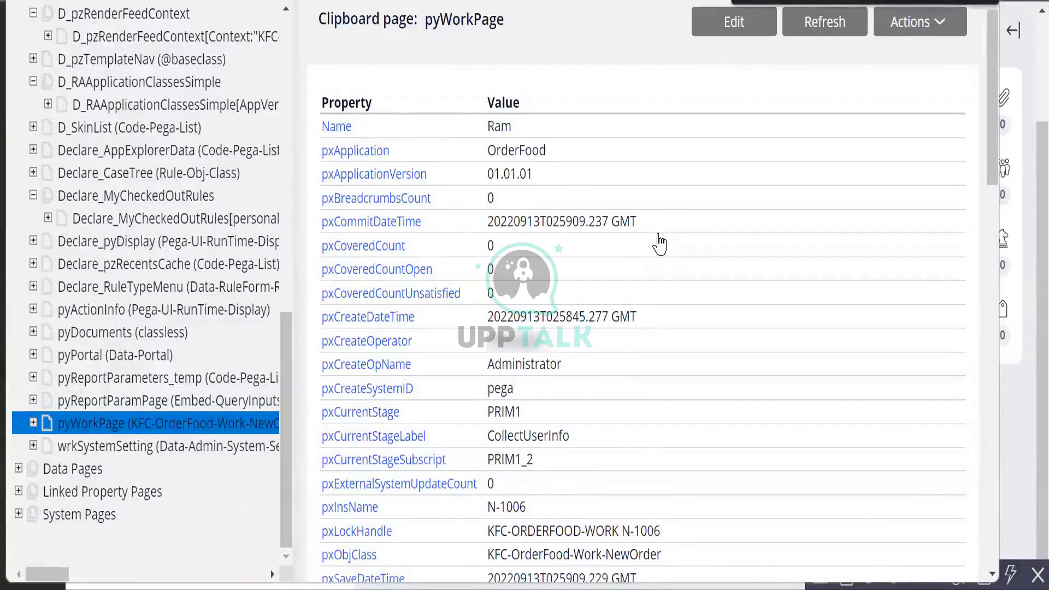
Search the pyWorkPage clipboard properties for "customer", stepping repeatedly through the matches
type("c")
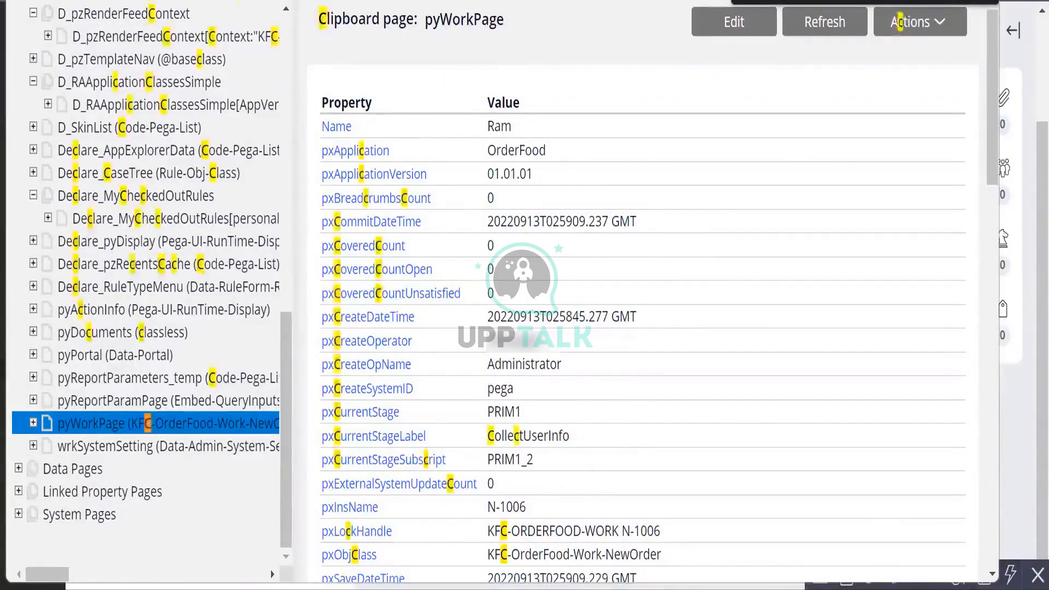
type("ustomer")
key("Escape")
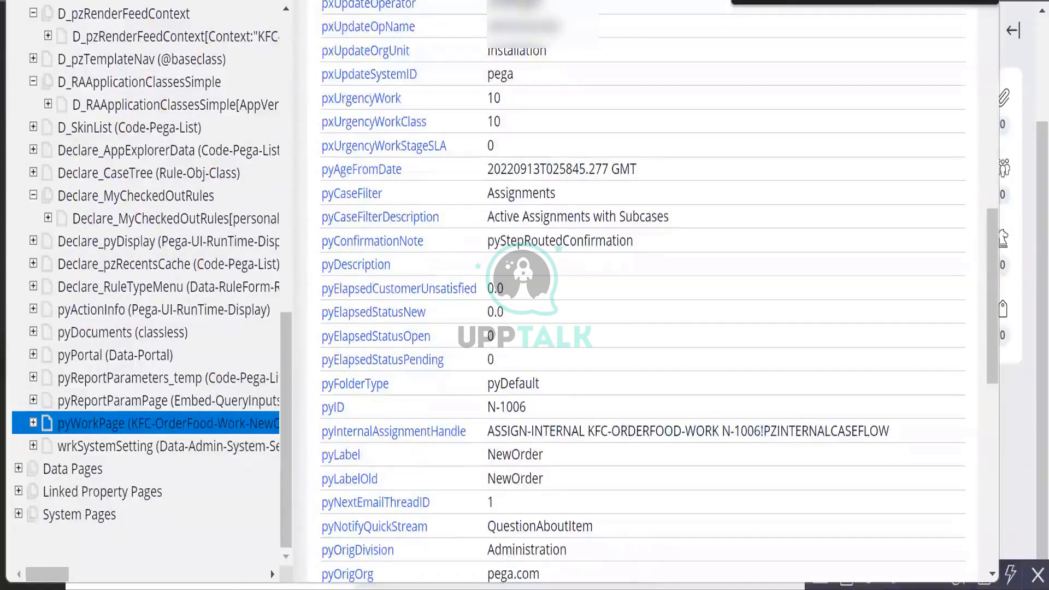
key("BackSpace")
key("Return")
key("Return")
key("Return")
key("Return")
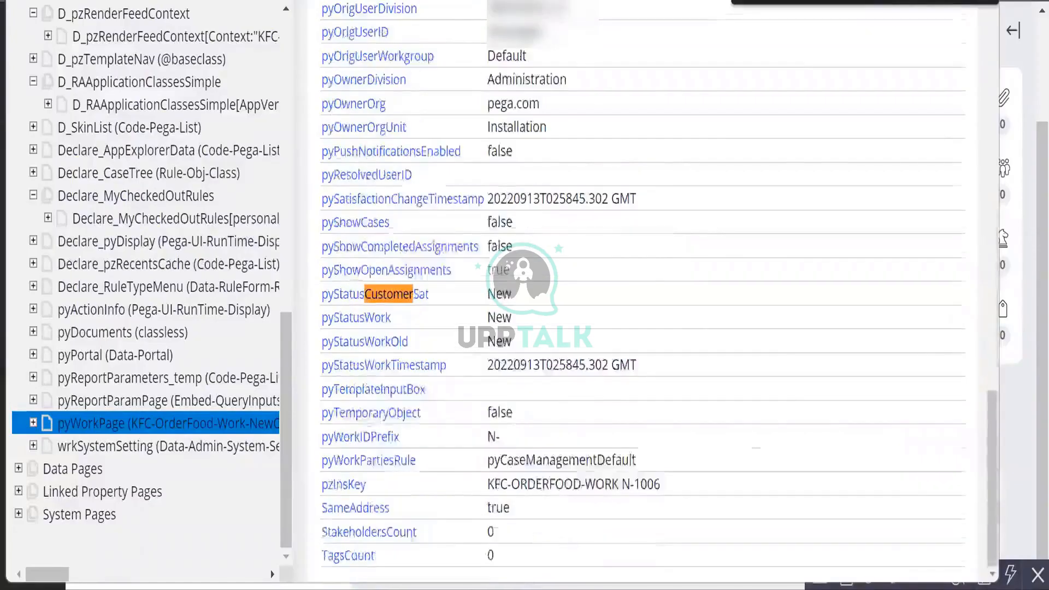
key("Return")
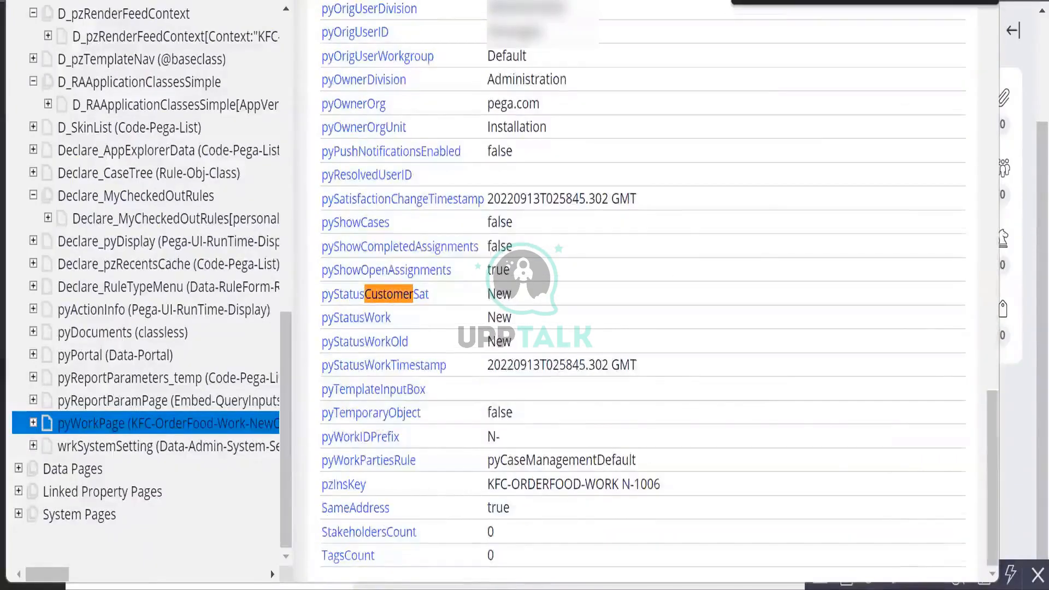
key("Return")
key("Return")
key("Return")
key("Return")
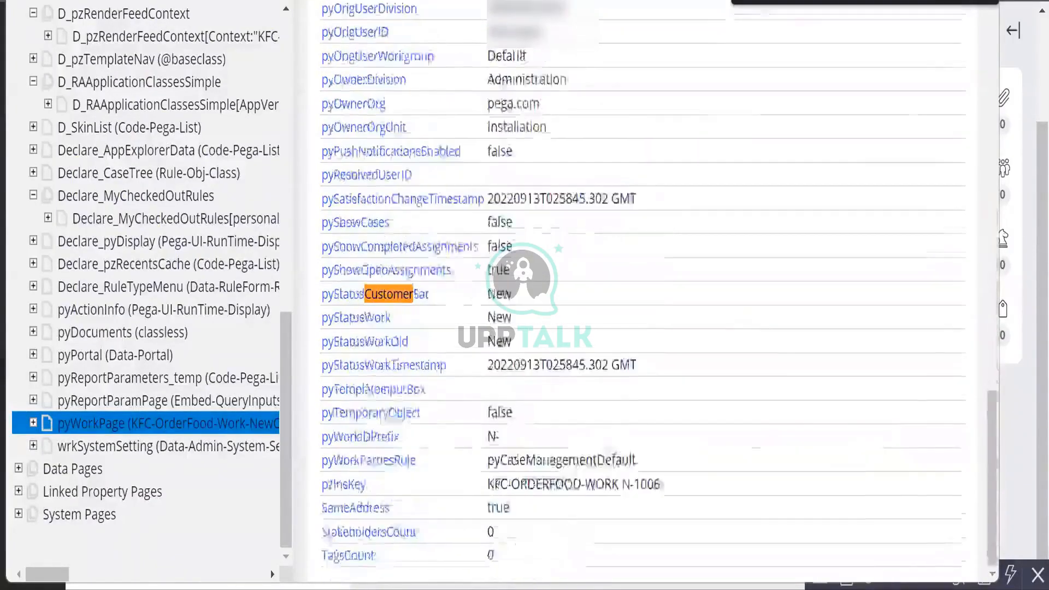
key("Return")
key("Return")
key("Return")
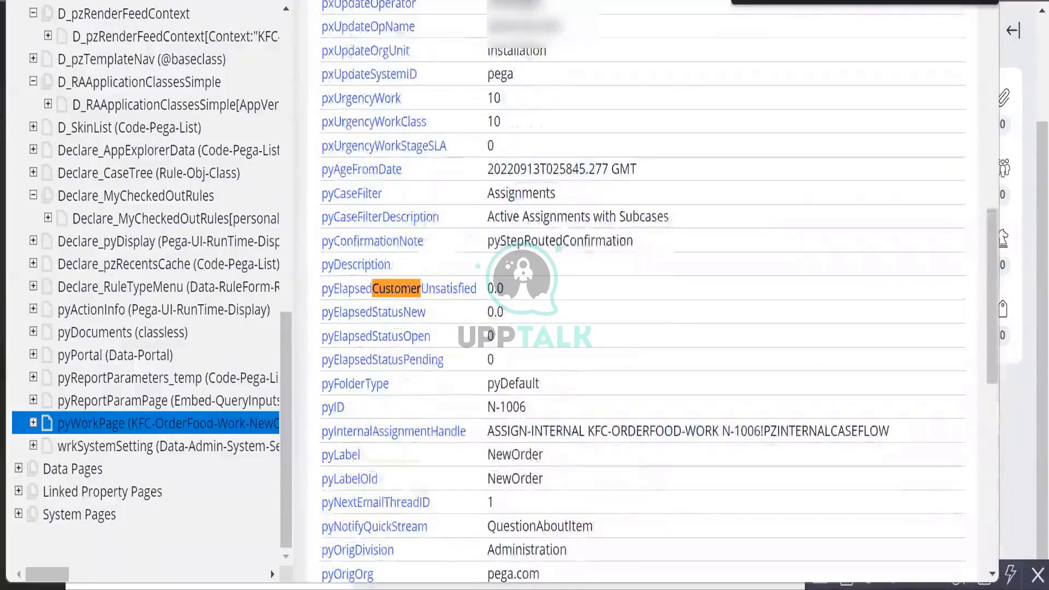
key("Return")
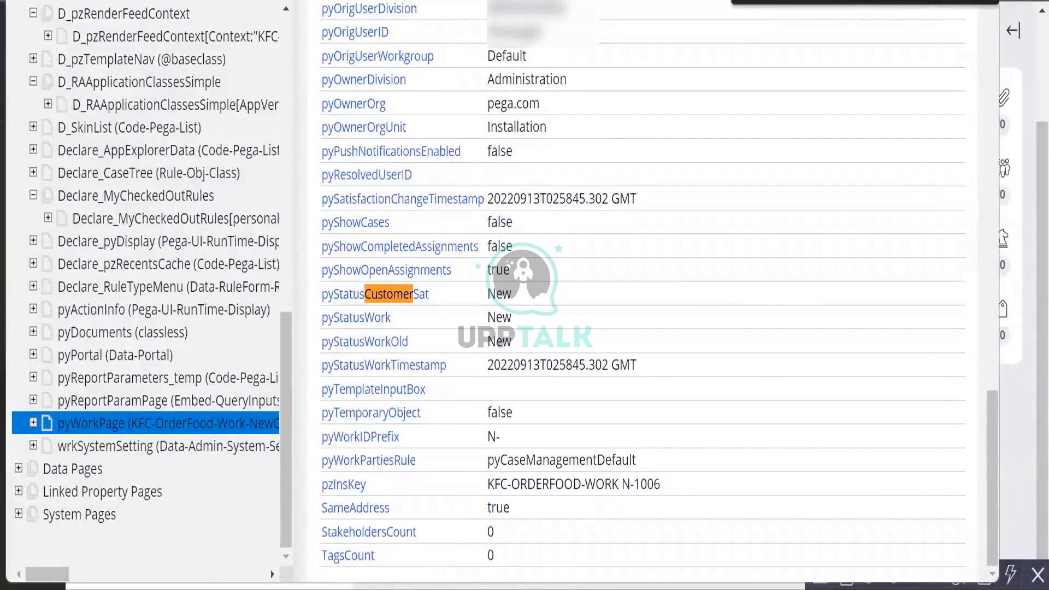
key("Escape")
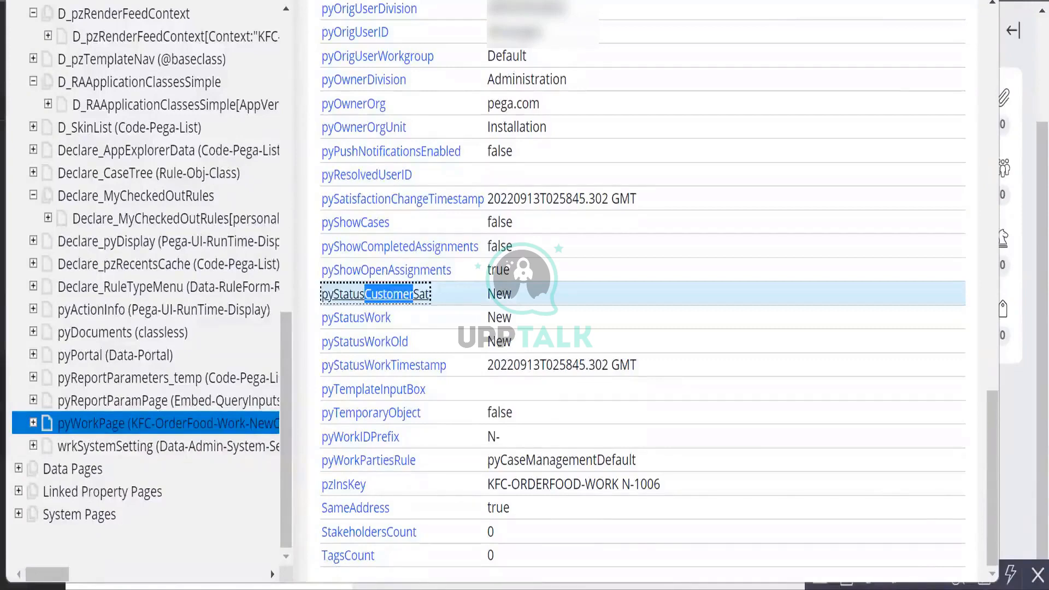
Return to the NewOrder form, clear the same-address checkbox, enter 8900 as the current ZipCode and save the form
key("alt+Tab")
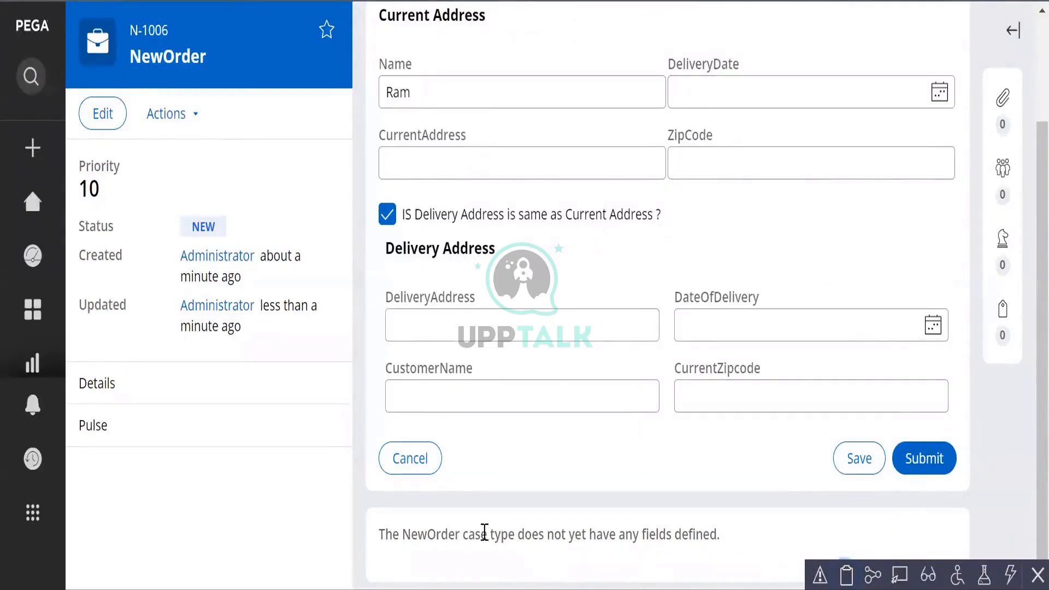
left_click(388, 217)
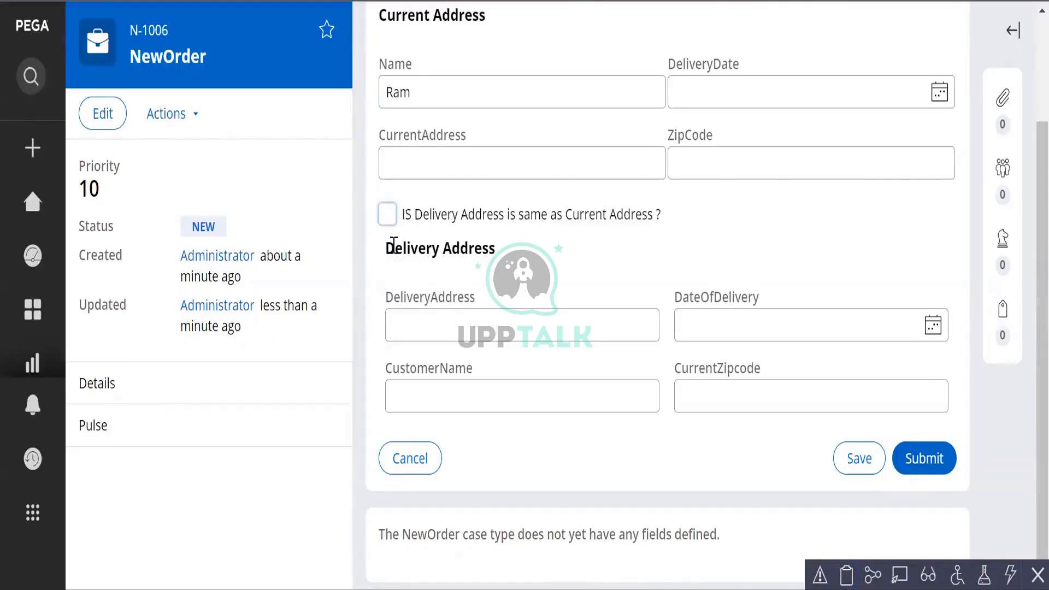
left_click(691, 162)
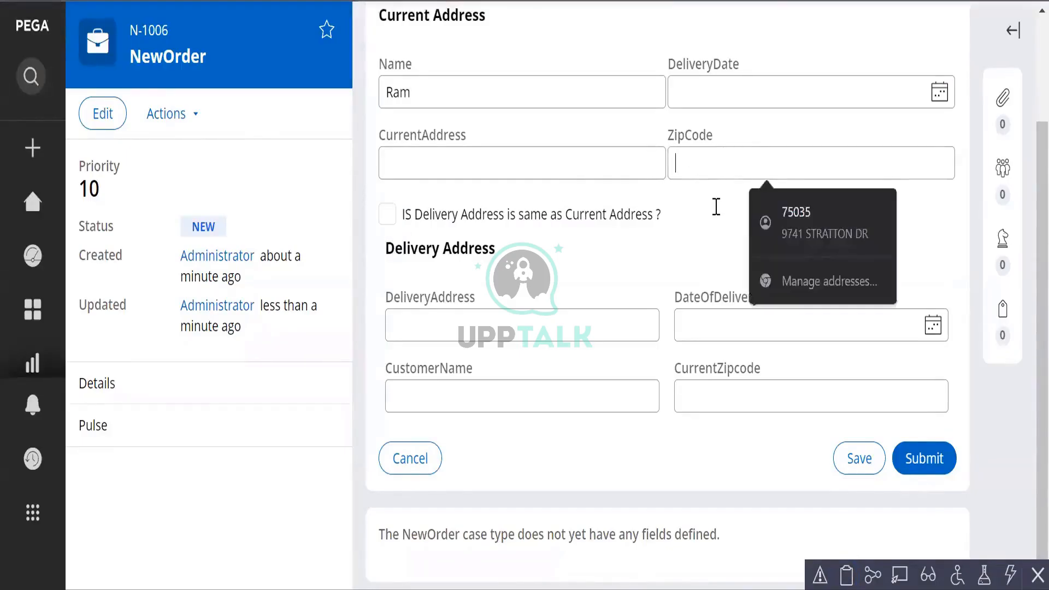
type("8900")
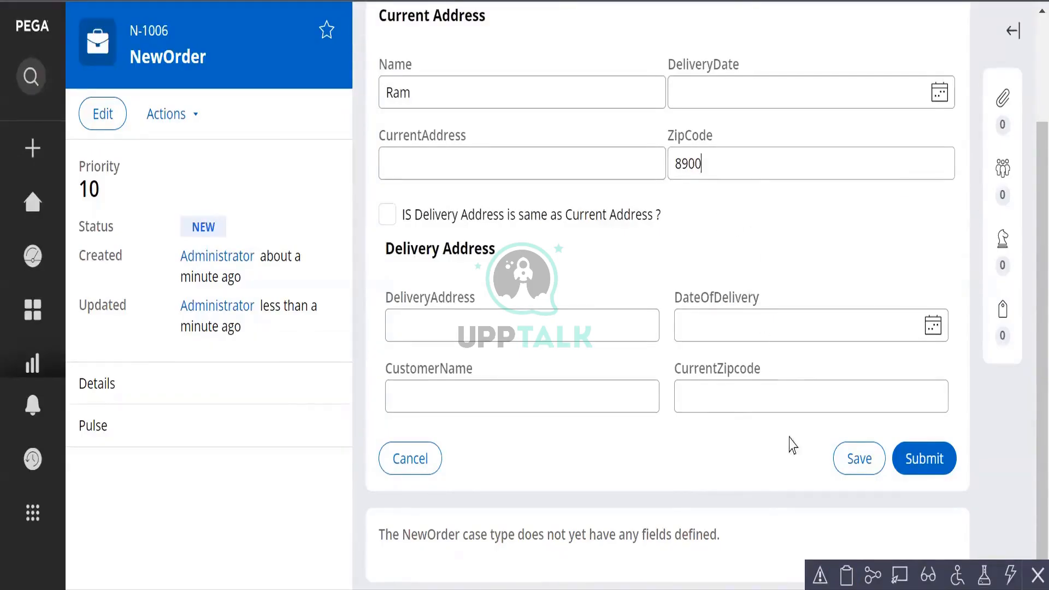
left_click(862, 459)
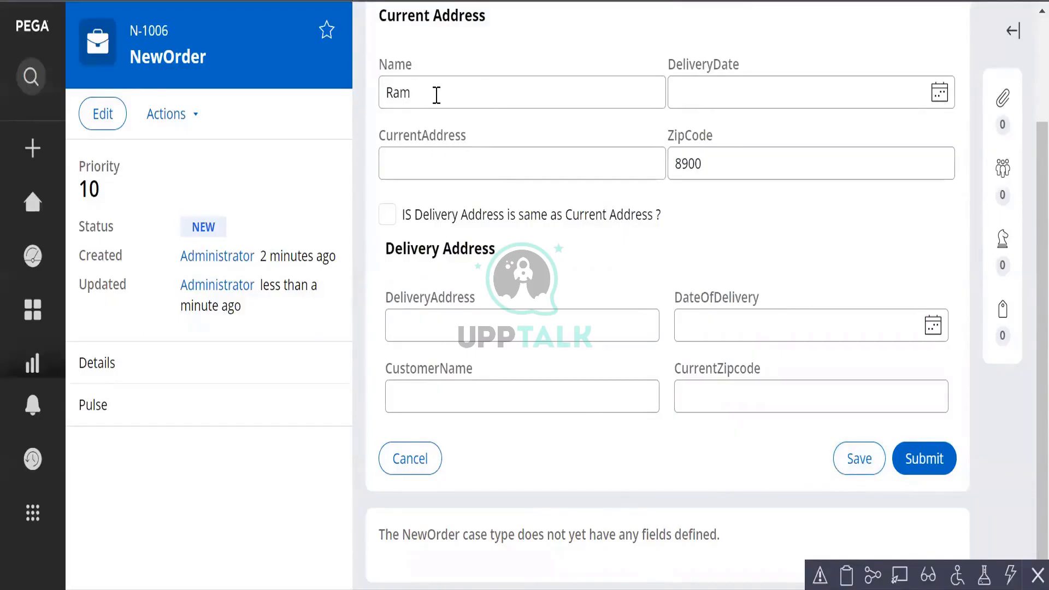
Open the Tracer, pause tracing and set Max Trace Events to Display to 50000 in its settings
left_click(873, 575)
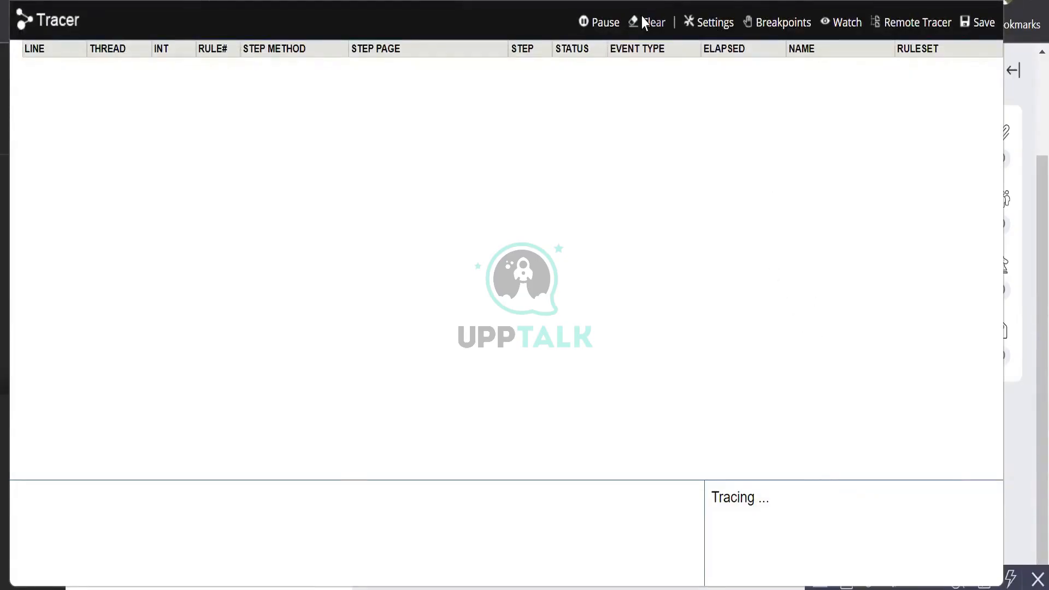
left_click(605, 31)
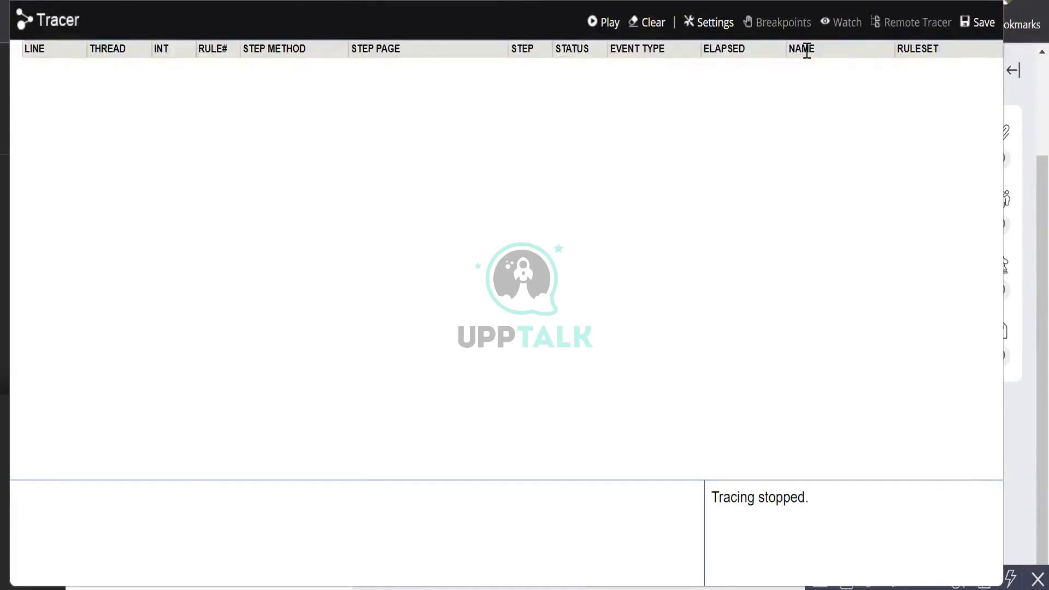
left_click(710, 25)
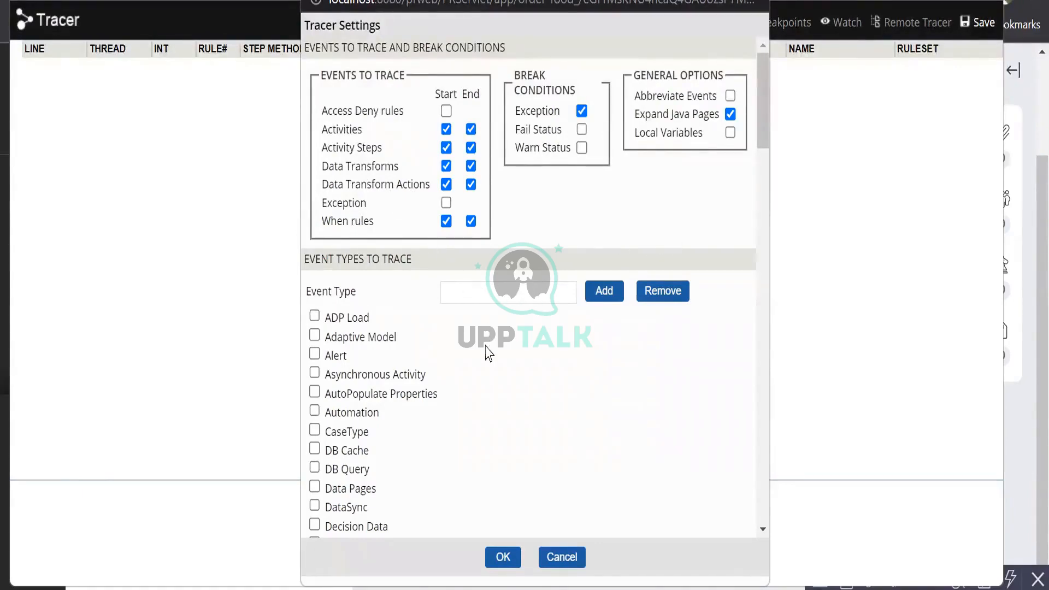
scroll(491, 359, "down", 10)
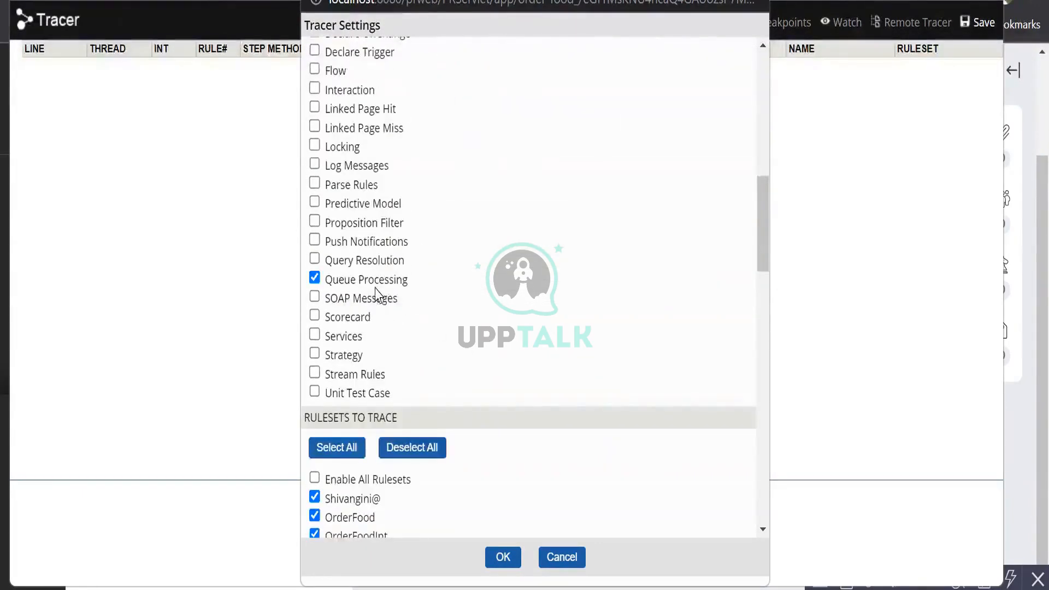
scroll(533, 444, "down", 3)
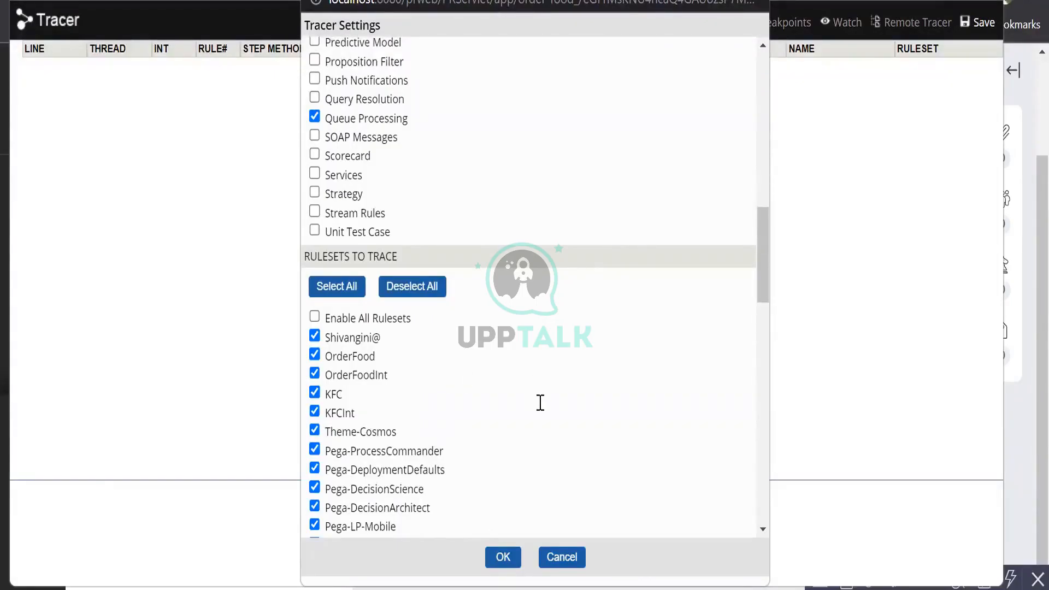
scroll(541, 403, "down", 6)
scroll(540, 402, "up", 3)
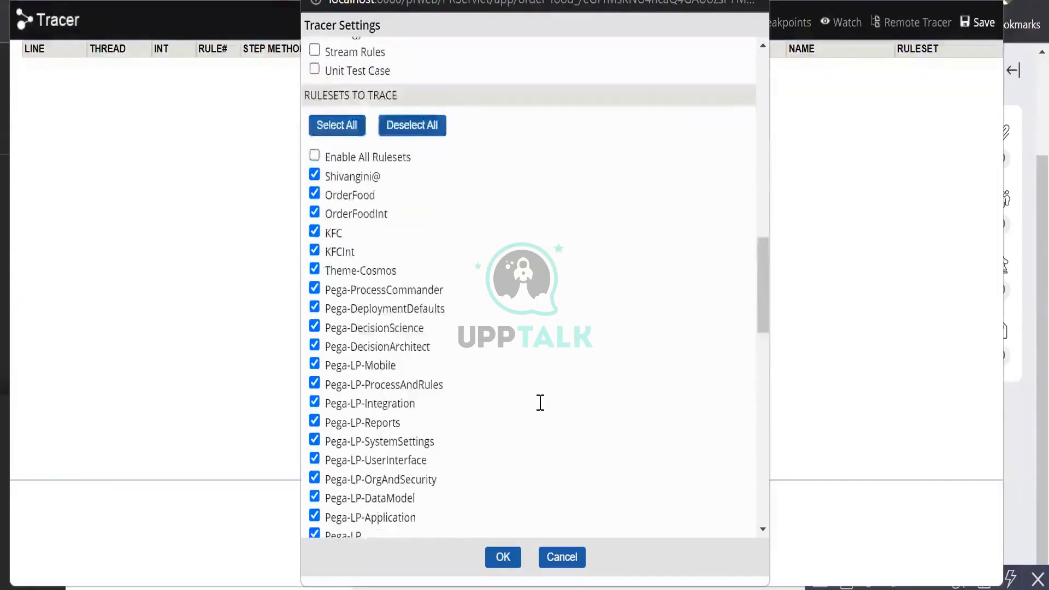
scroll(540, 402, "down", 15)
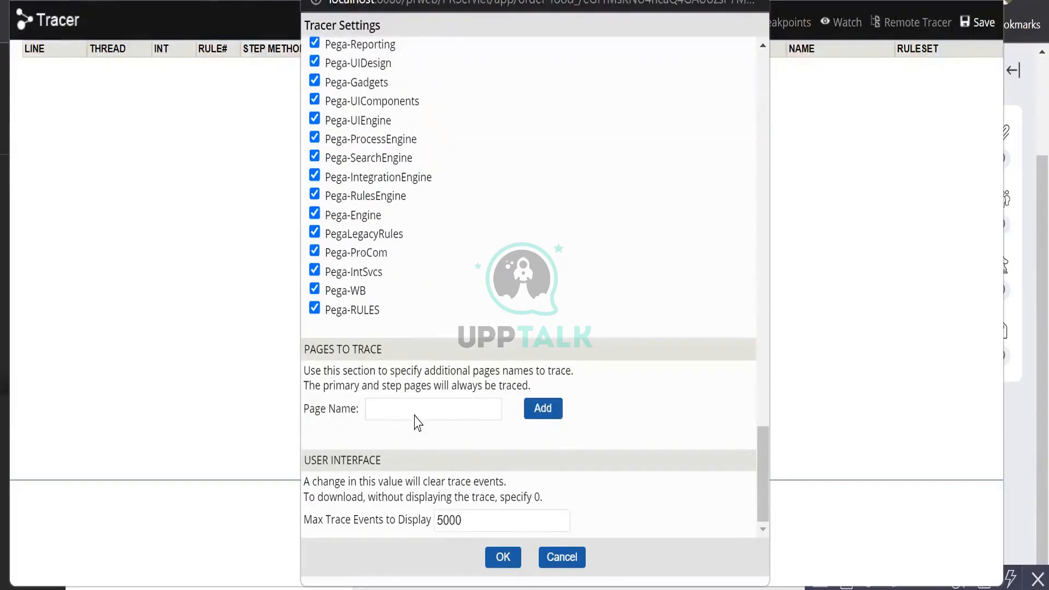
left_click(479, 519)
type("0")
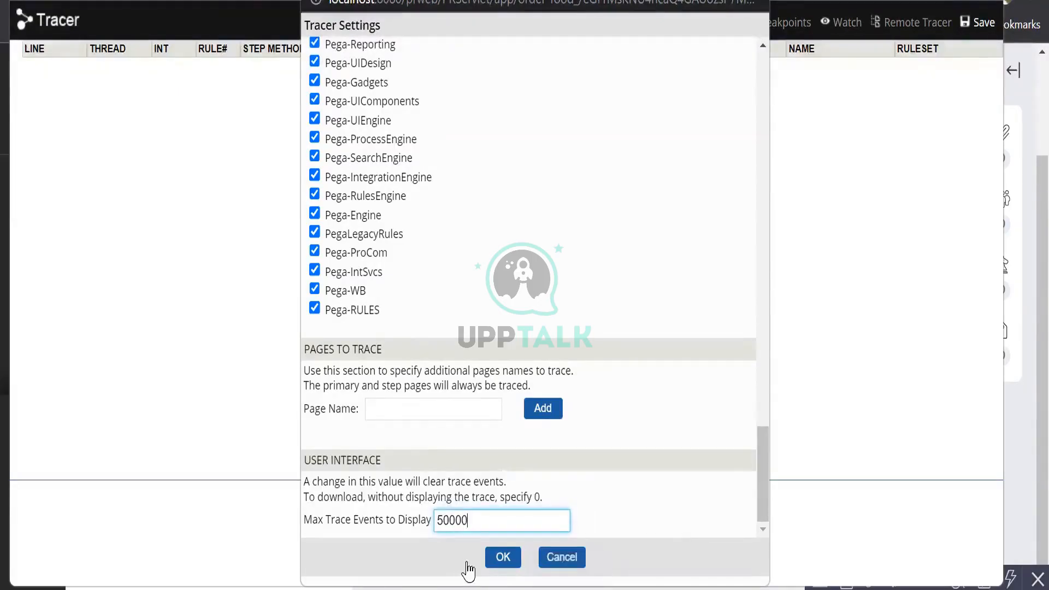
left_click(503, 559)
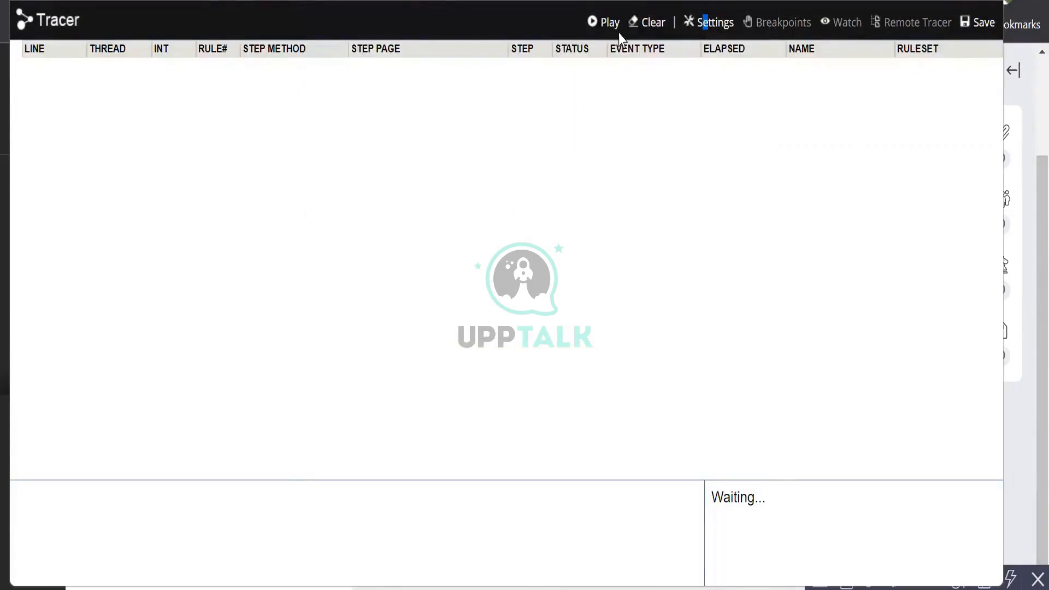
Resume tracing and tick the same-address checkbox in the NewOrder case
left_click(607, 22)
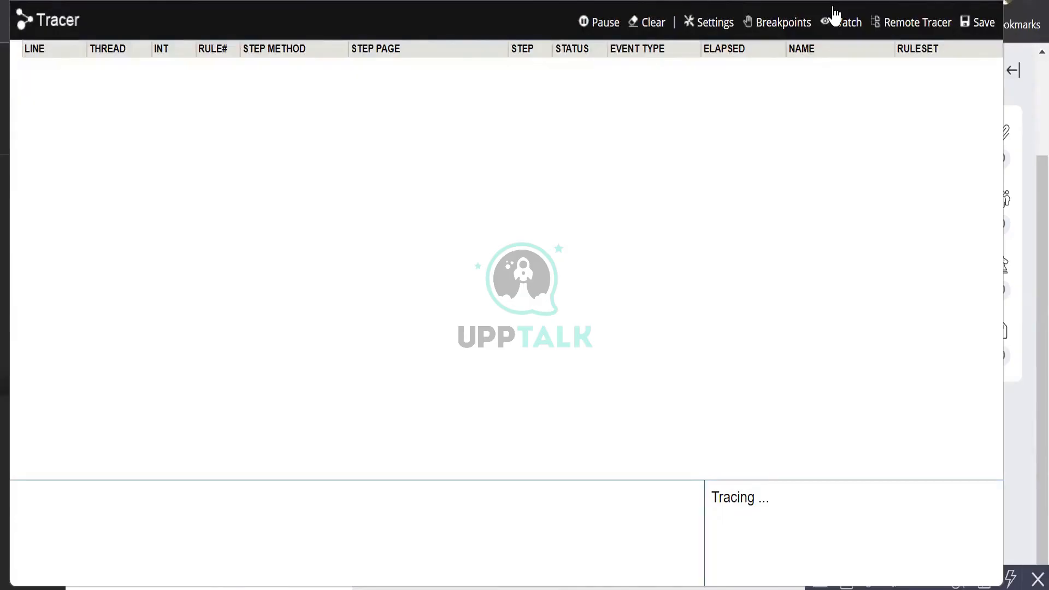
left_click(885, 2)
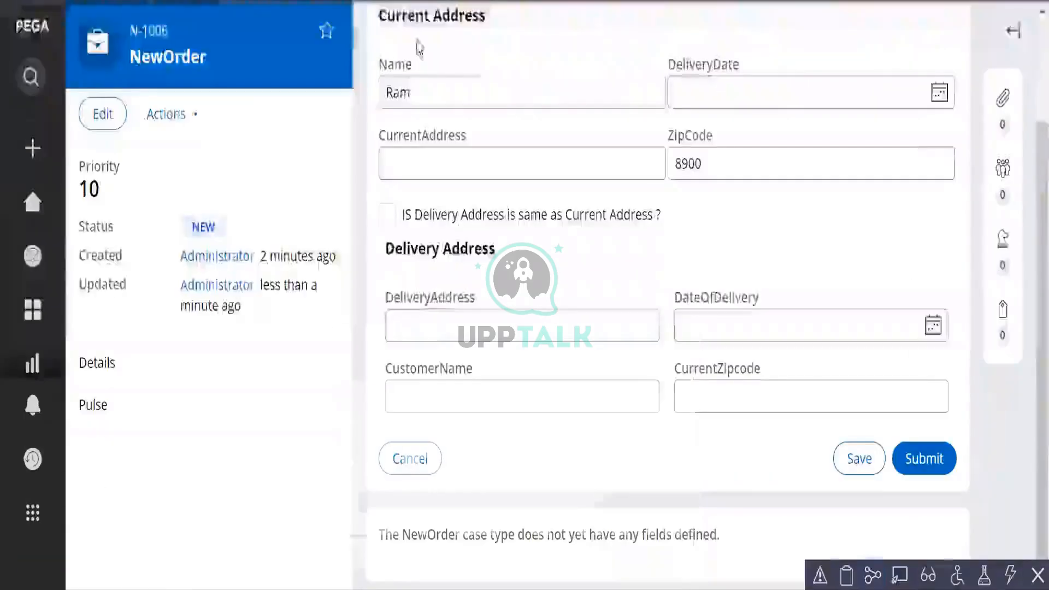
left_click(388, 213)
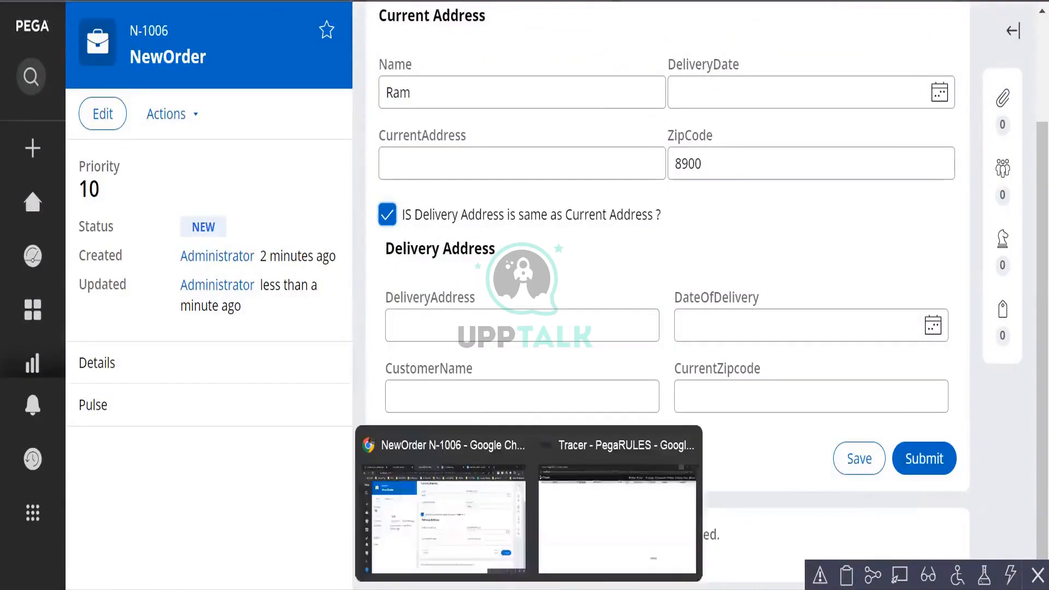
Stop tracing and examine the recorded data transform events that set the delivery properties on pyWorkPage
left_click(606, 553)
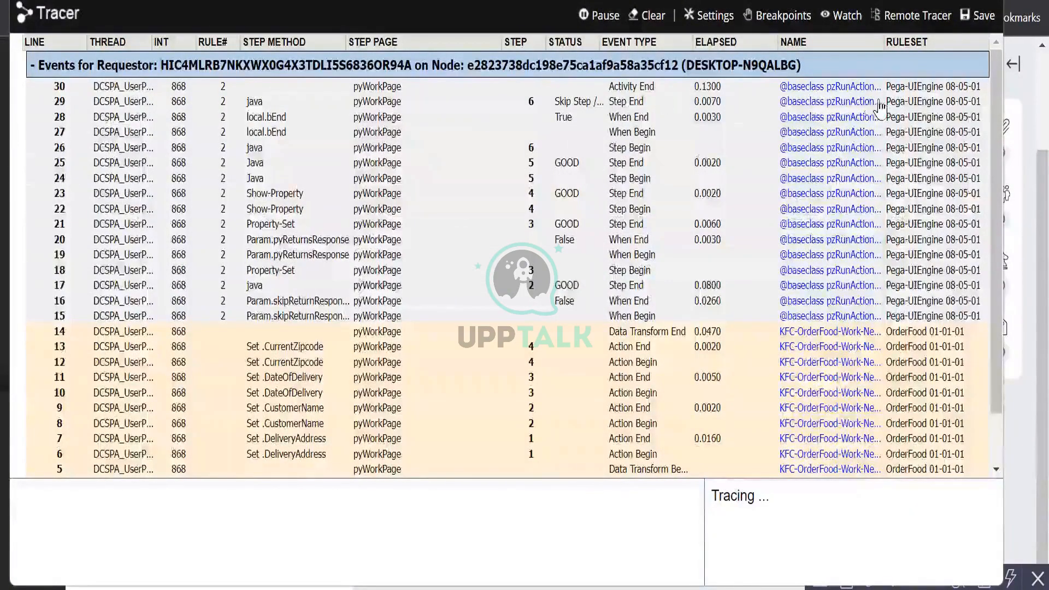
left_click(606, 20)
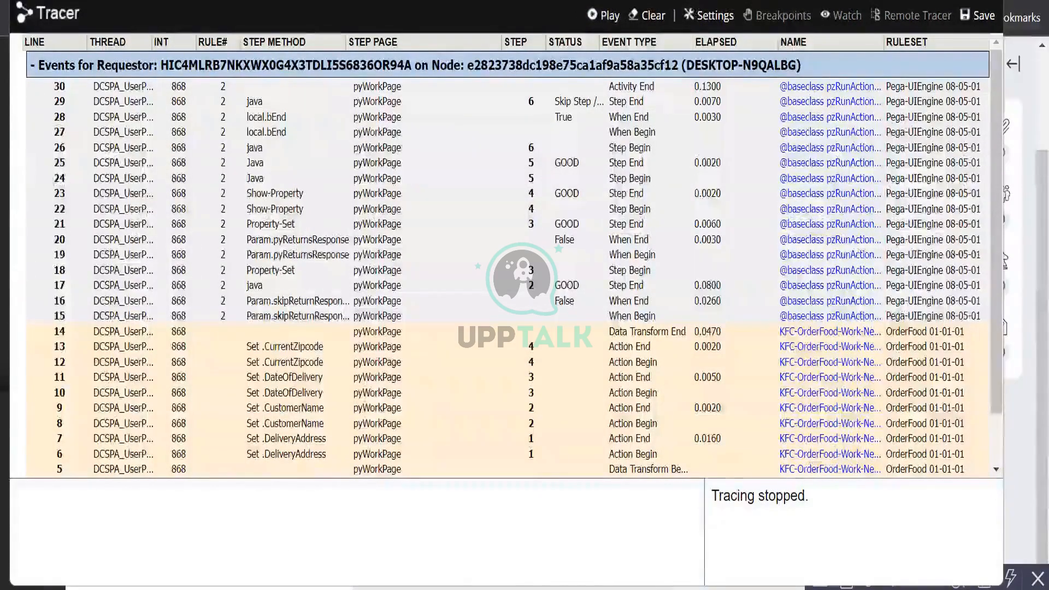
left_click(933, 1)
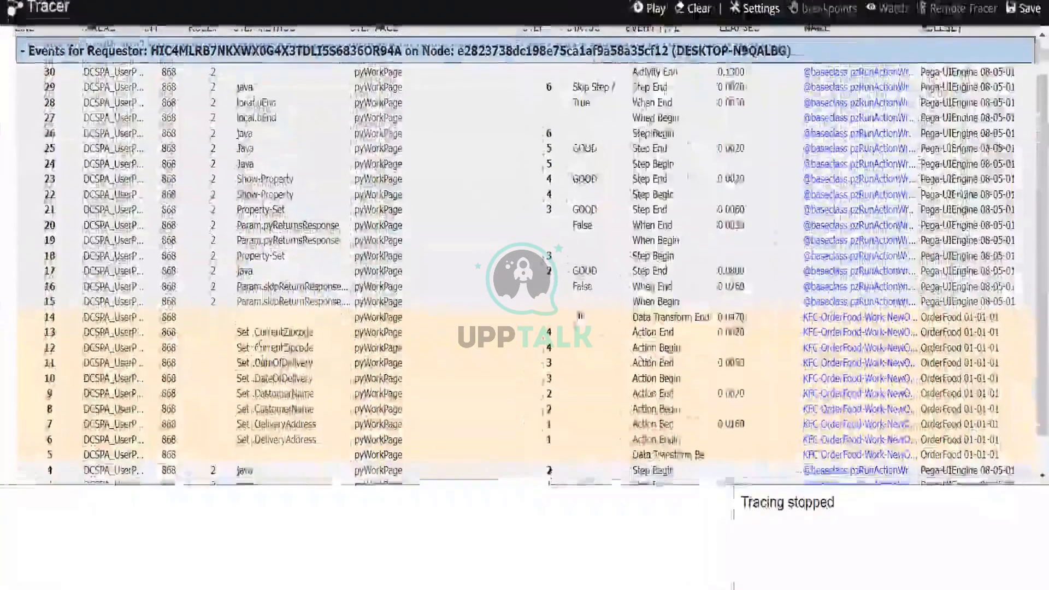
scroll(547, 350, "down", 2)
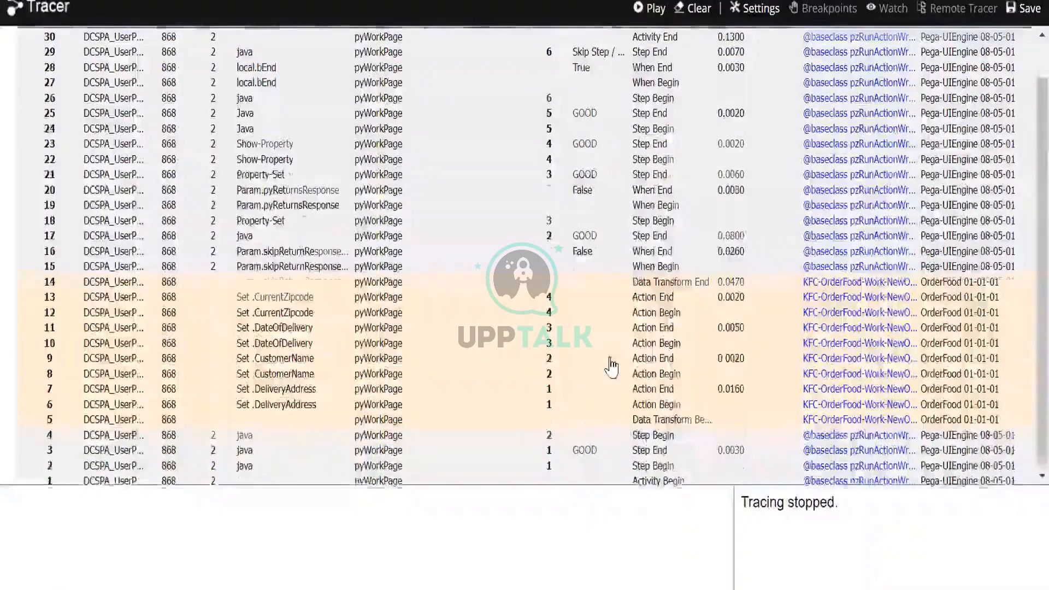
scroll(612, 364, "up", 1)
scroll(616, 363, "down", 1)
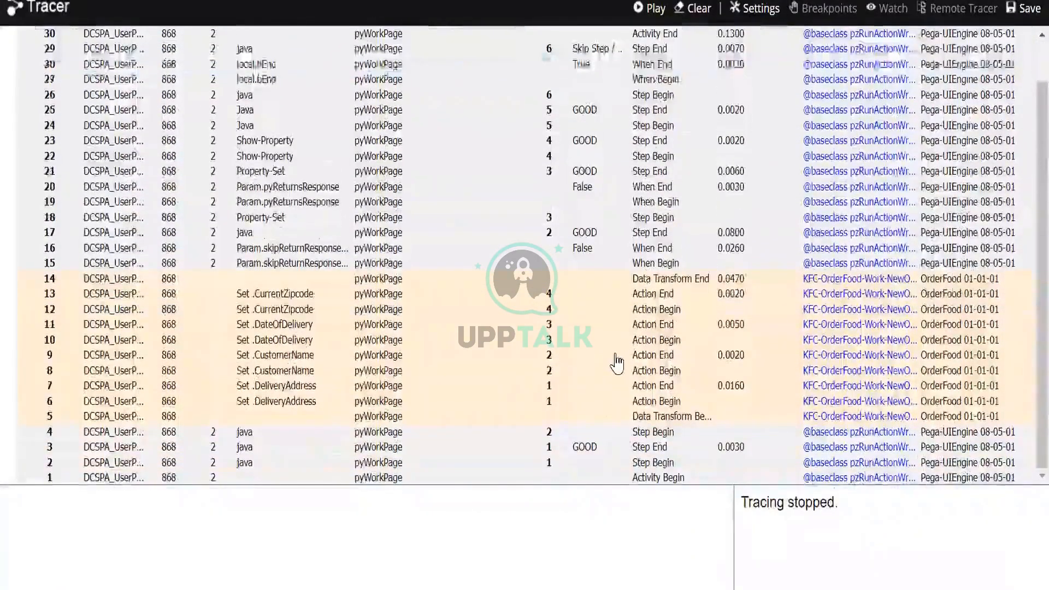
scroll(600, 349, "up", 1)
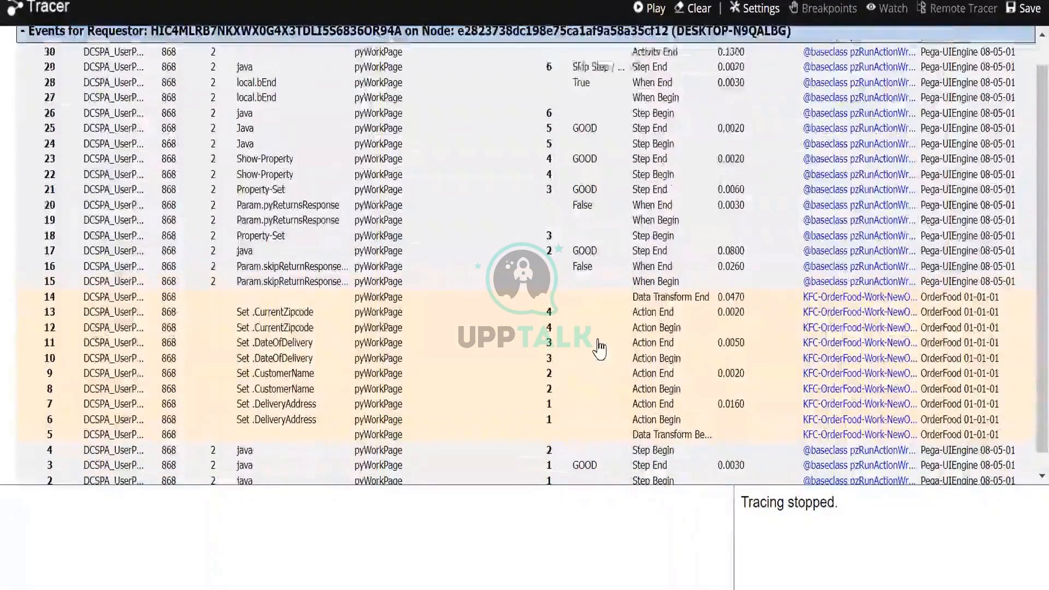
Open the details of the Action End event for Set .CurrentZipcode and its primary page pyWorkPage
scroll(597, 346, "up", 1)
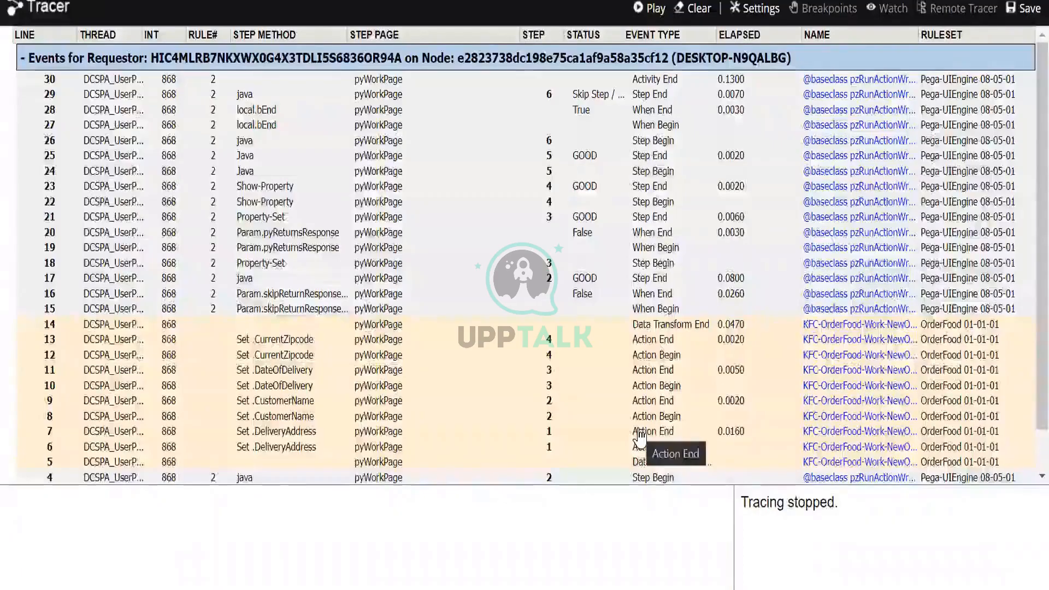
scroll(640, 437, "down", 2)
scroll(641, 438, "up", 2)
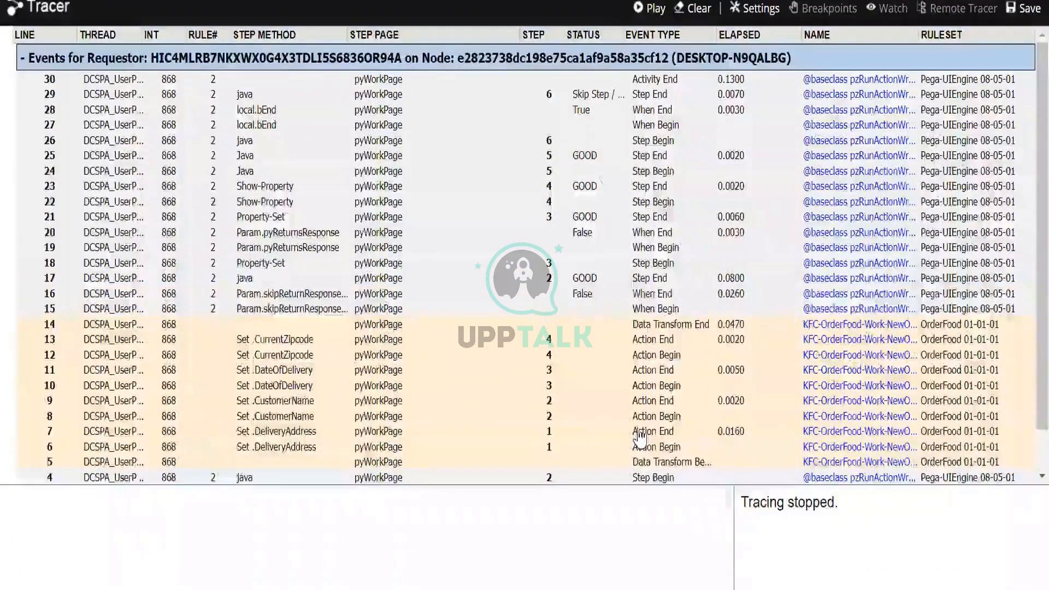
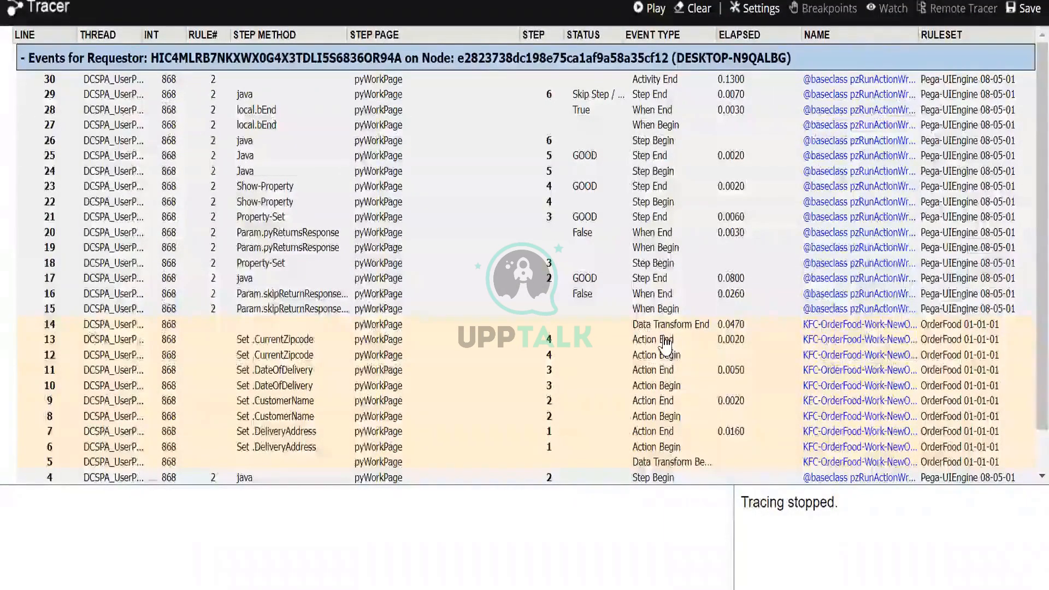
left_click(664, 344)
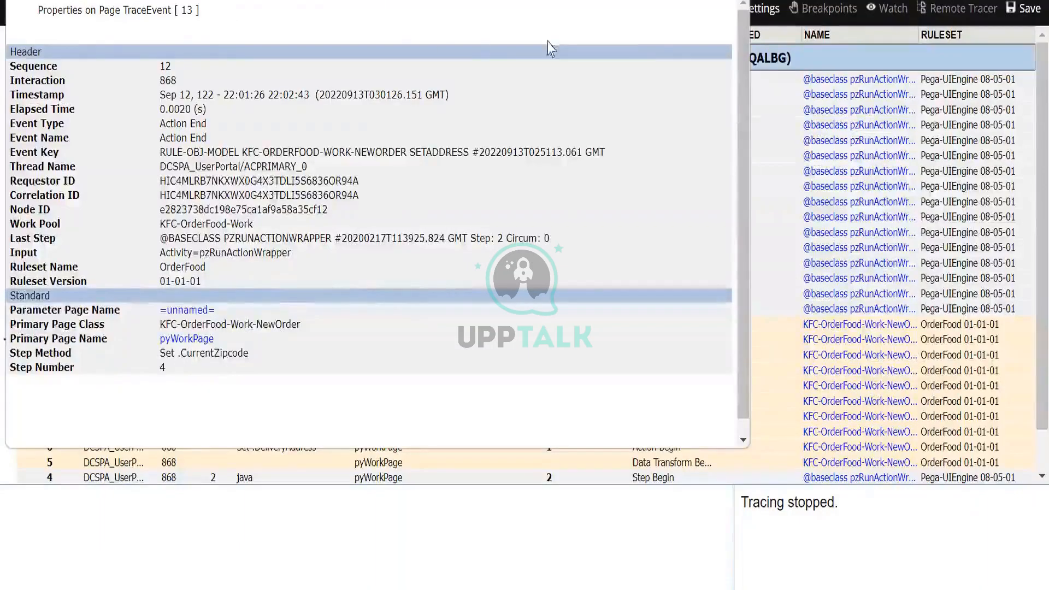
left_click_drag(548, 1, 622, 25)
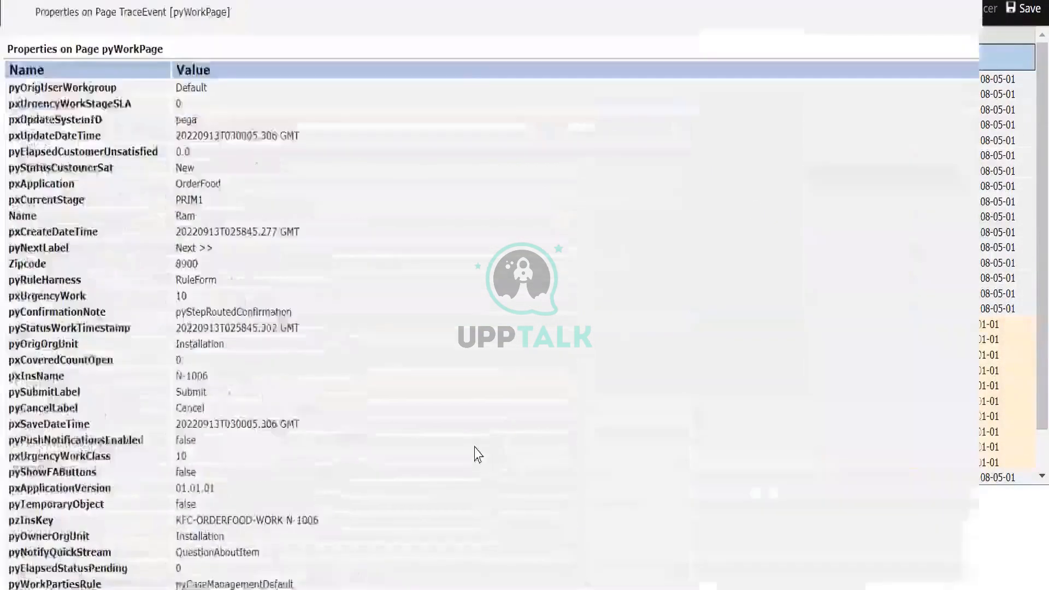
Search the traced pyWorkPage properties for CurrentZ and examine the CurrentZipcode entry
key("ctrl+f")
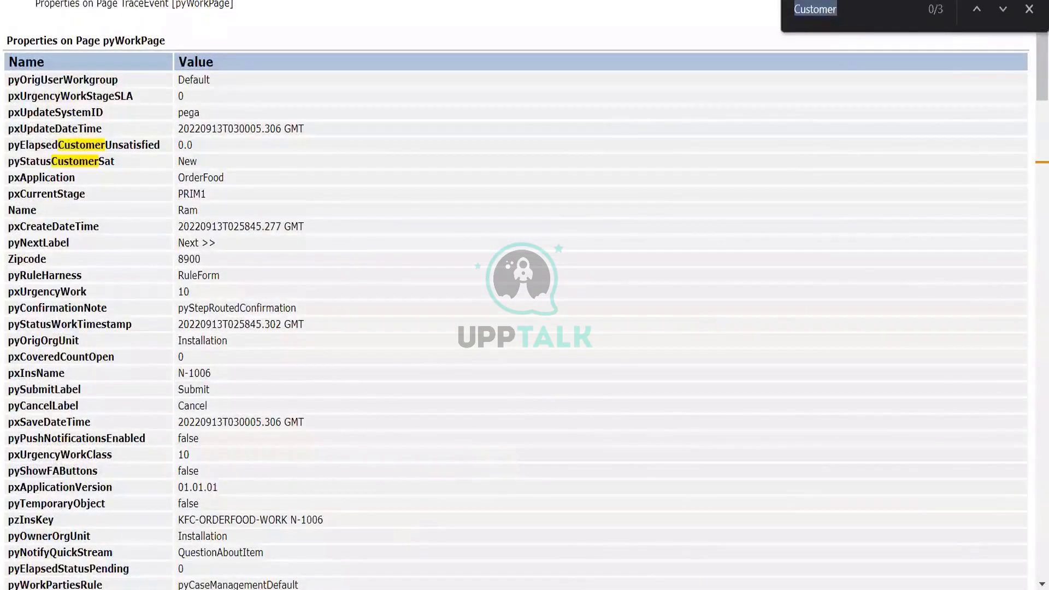
type("Cur")
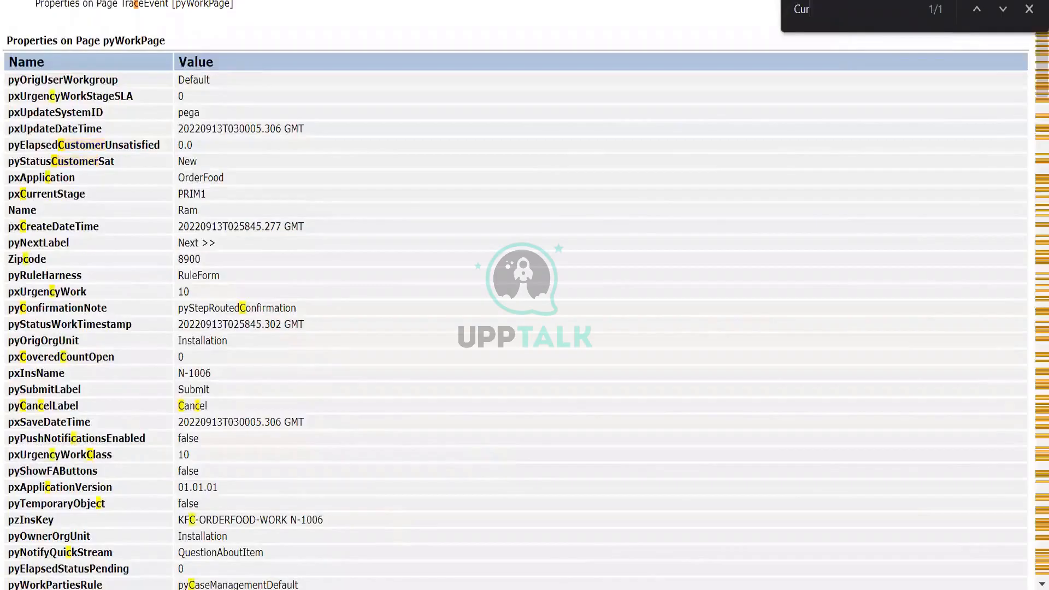
type("re")
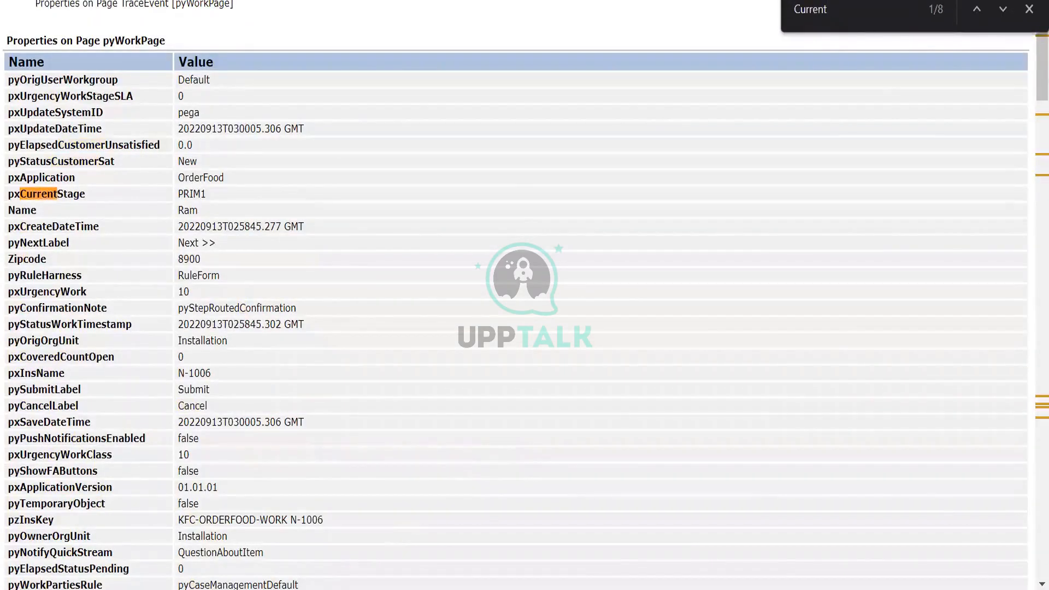
type("nt")
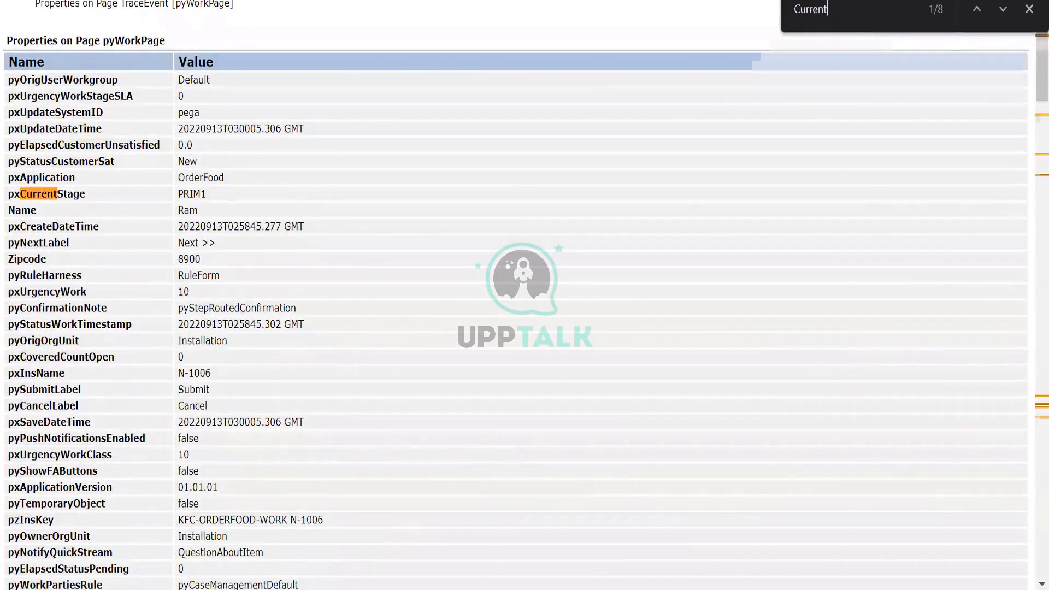
type("Z")
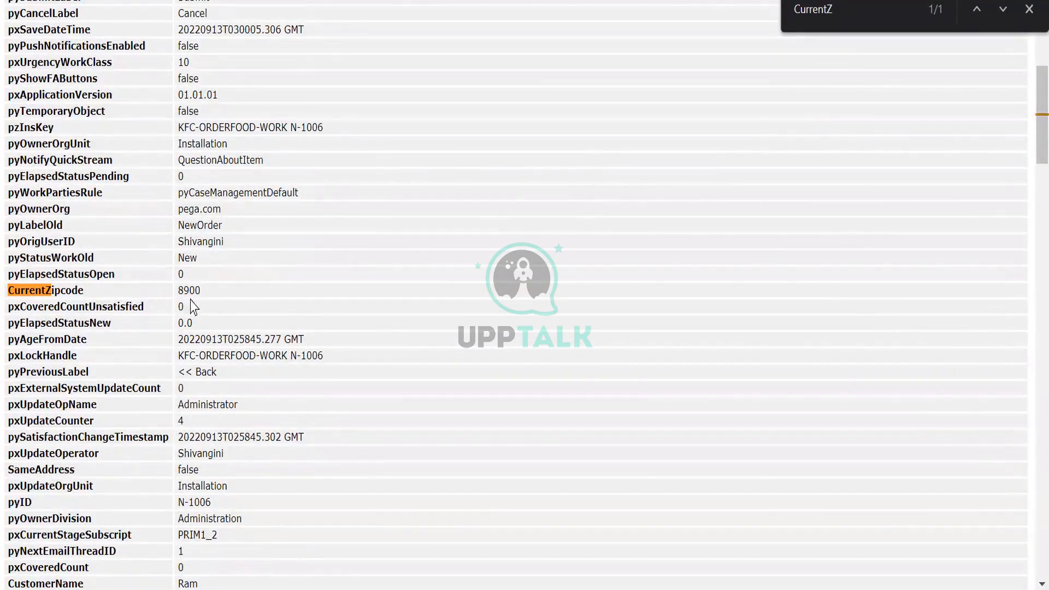
left_click_drag(221, 292, 157, 292)
left_click_drag(860, 14, 779, 14)
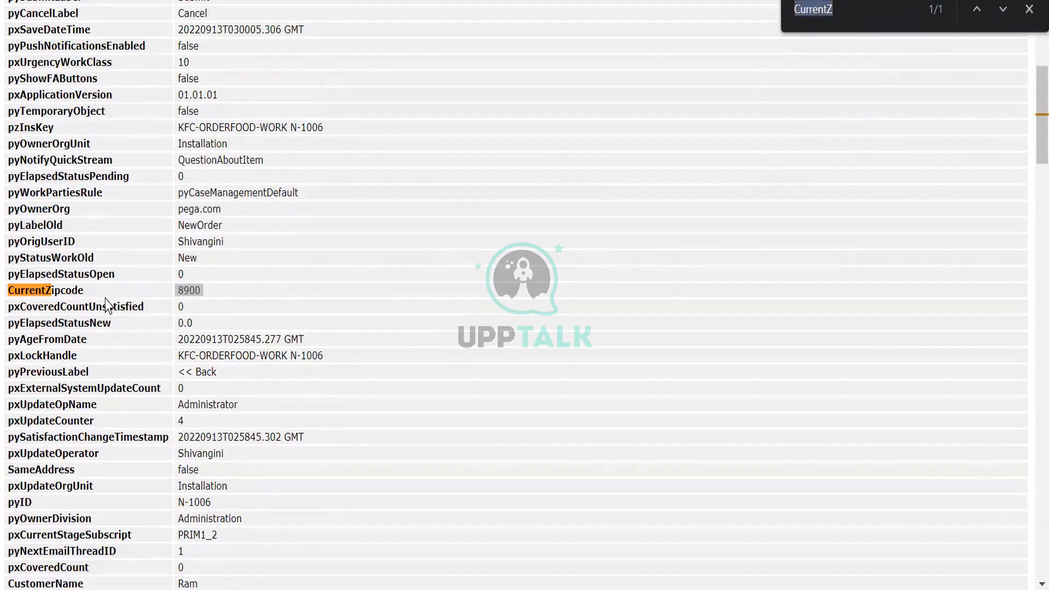
left_click_drag(82, 291, 199, 284)
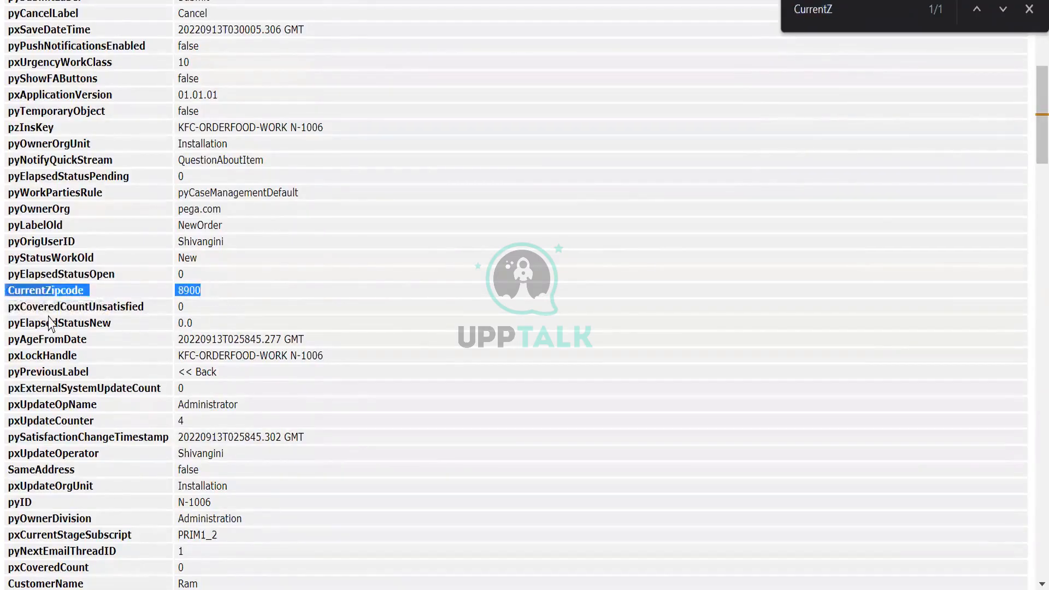
Search the traced pyWorkPage for the value 8900, cycle through the matches and close both event property windows
left_click(833, 14)
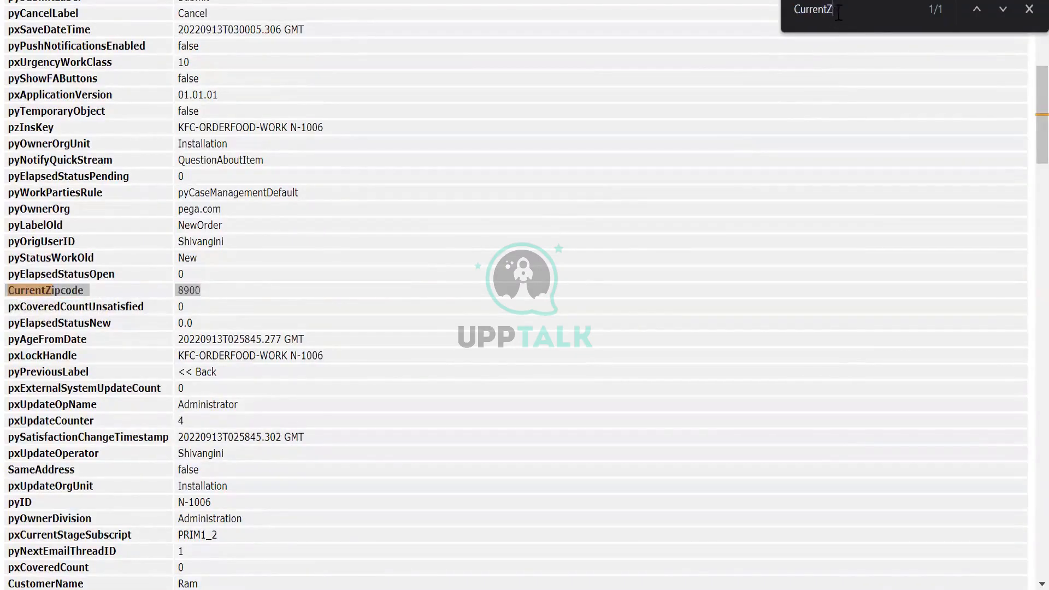
left_click_drag(838, 13, 771, 33)
type("8900")
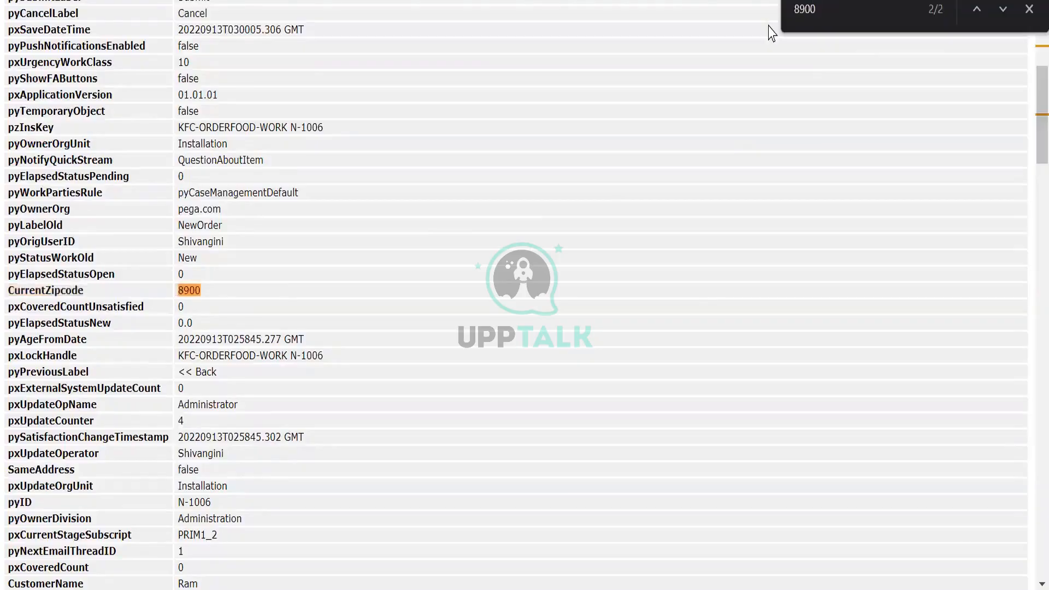
key("Return")
key("Return")
key("Return")
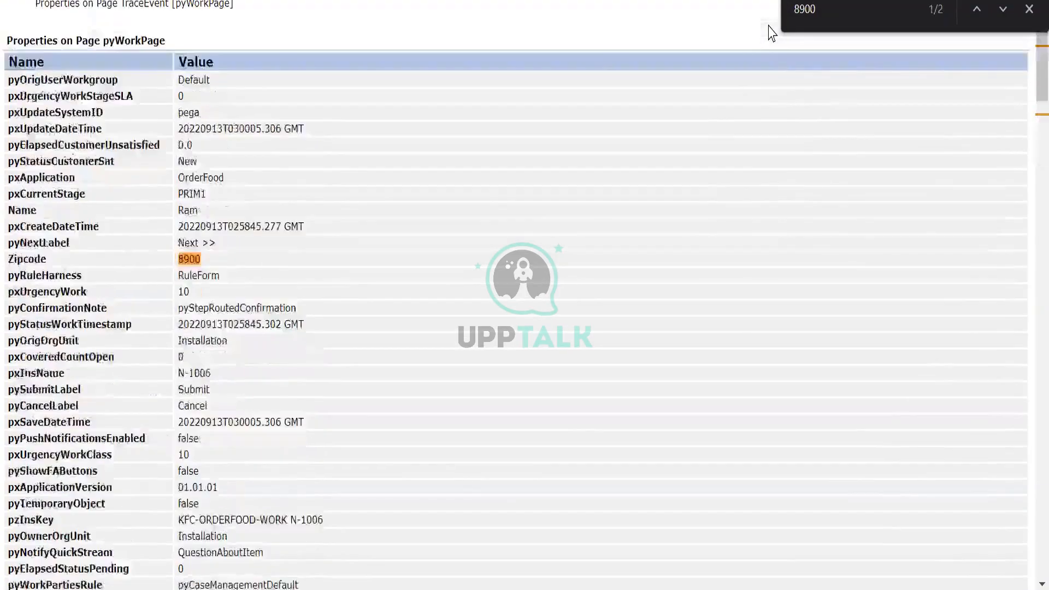
key("Return")
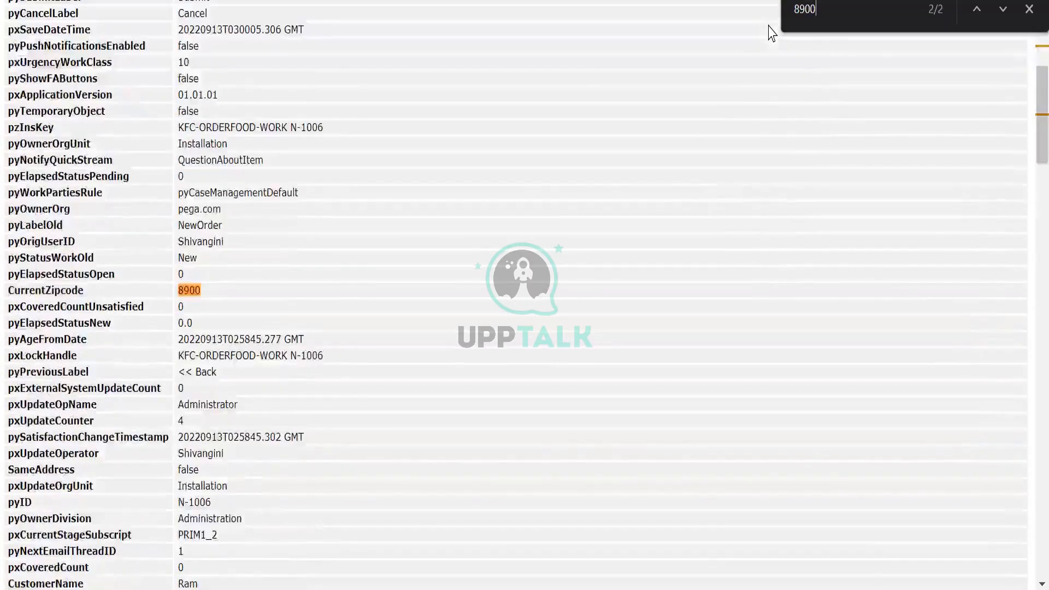
key("Return")
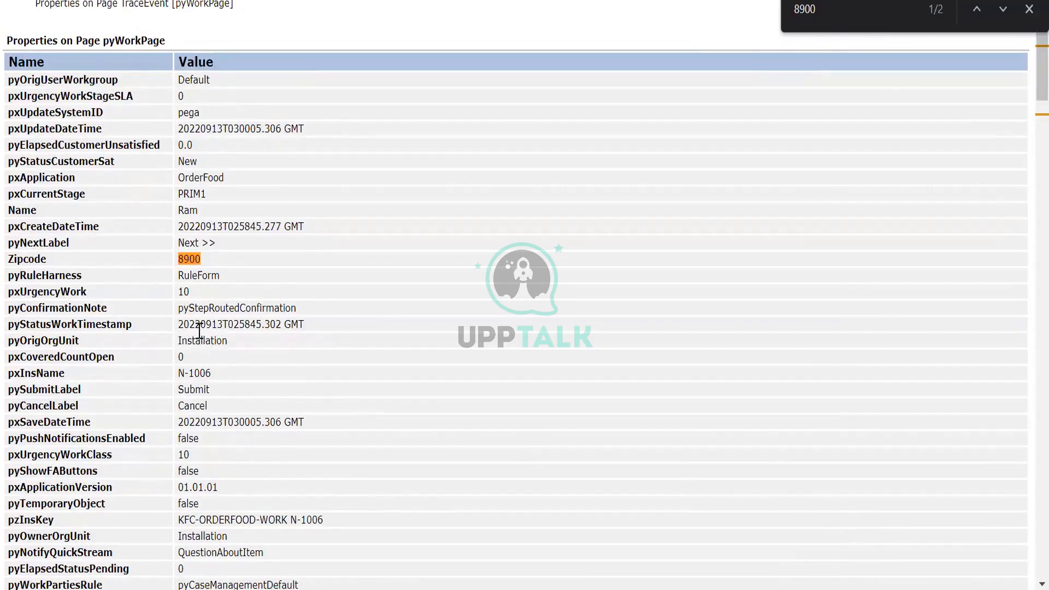
left_click(1025, 11)
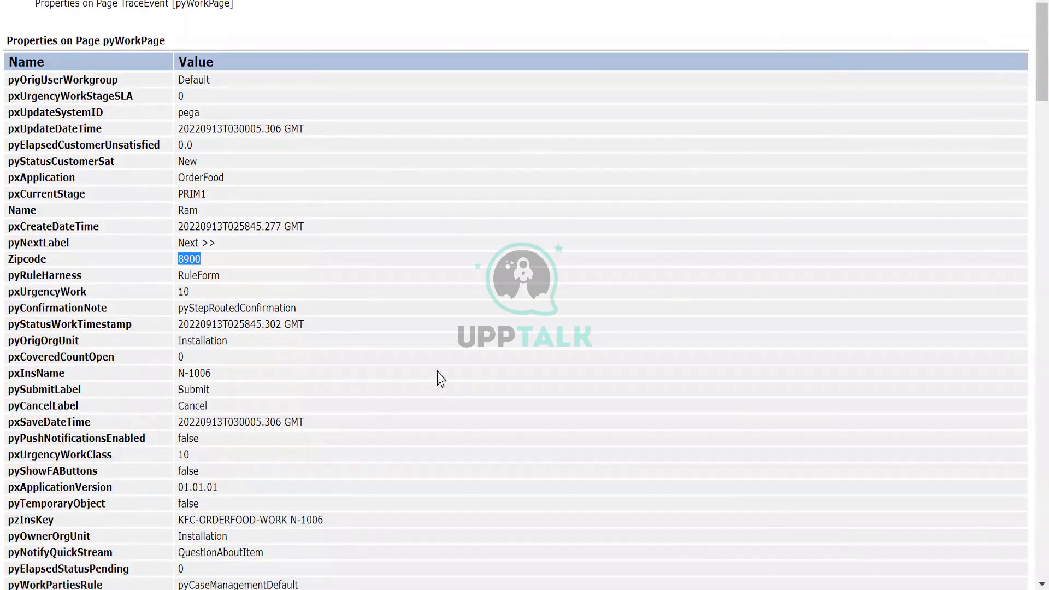
key("alt+F4")
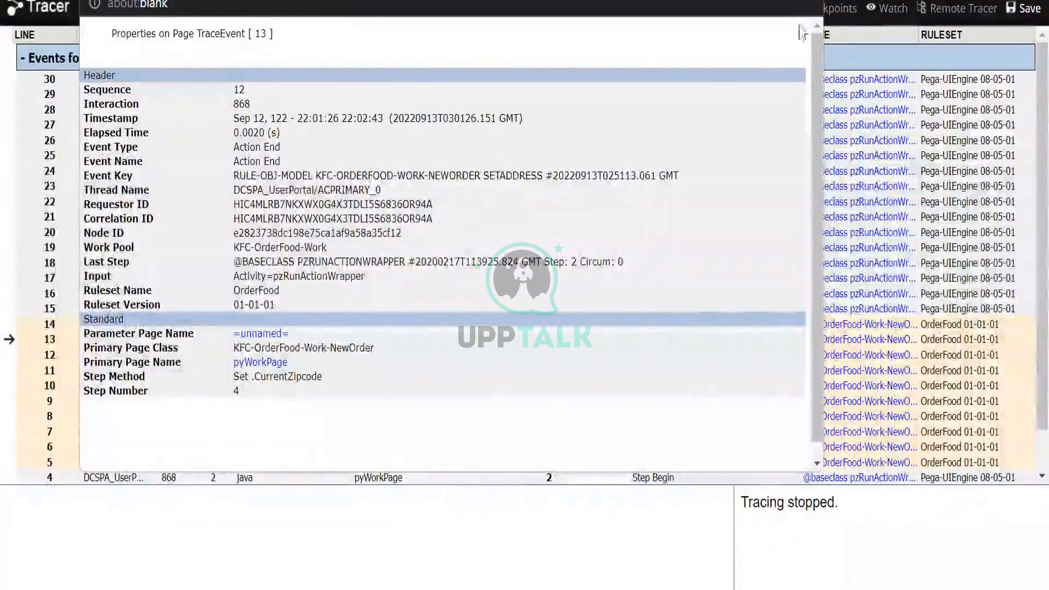
key("alt+F4")
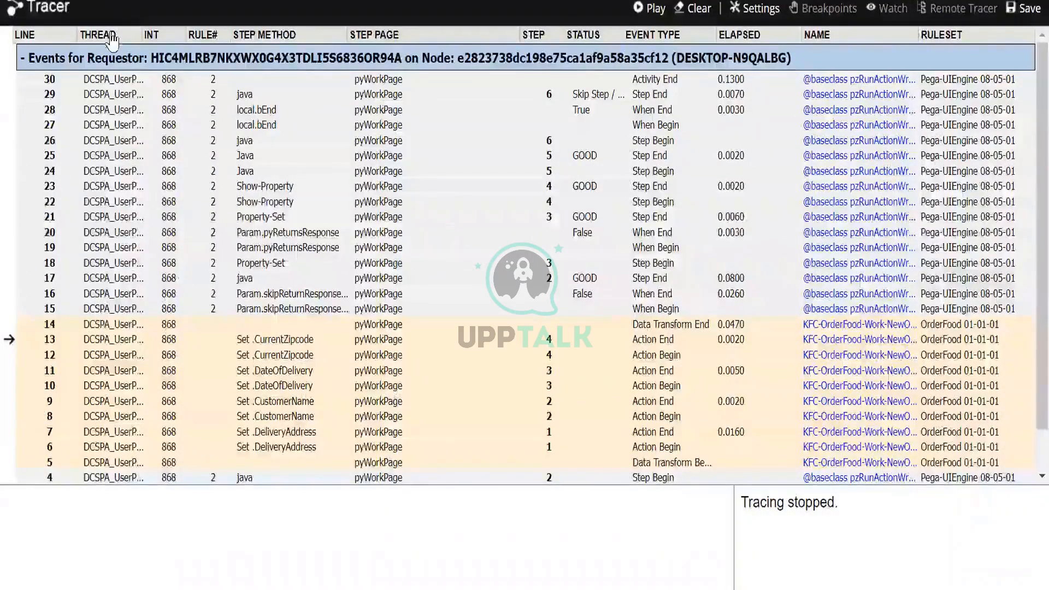
Open pyWorkPage from the final Activity End event and search its properties for 8900
left_click(379, 81)
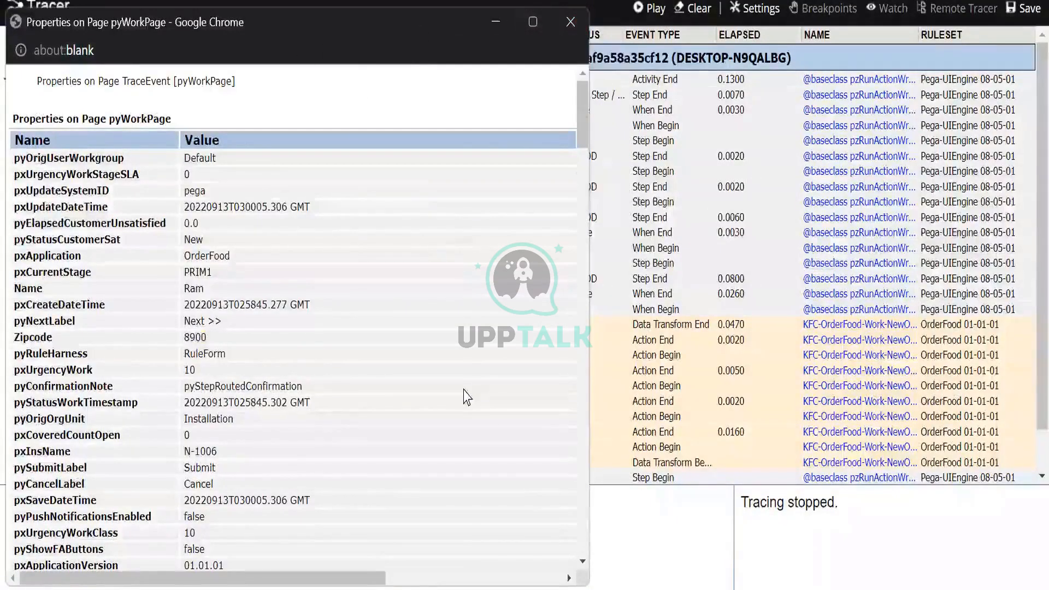
key("ctrl+f")
key("Return")
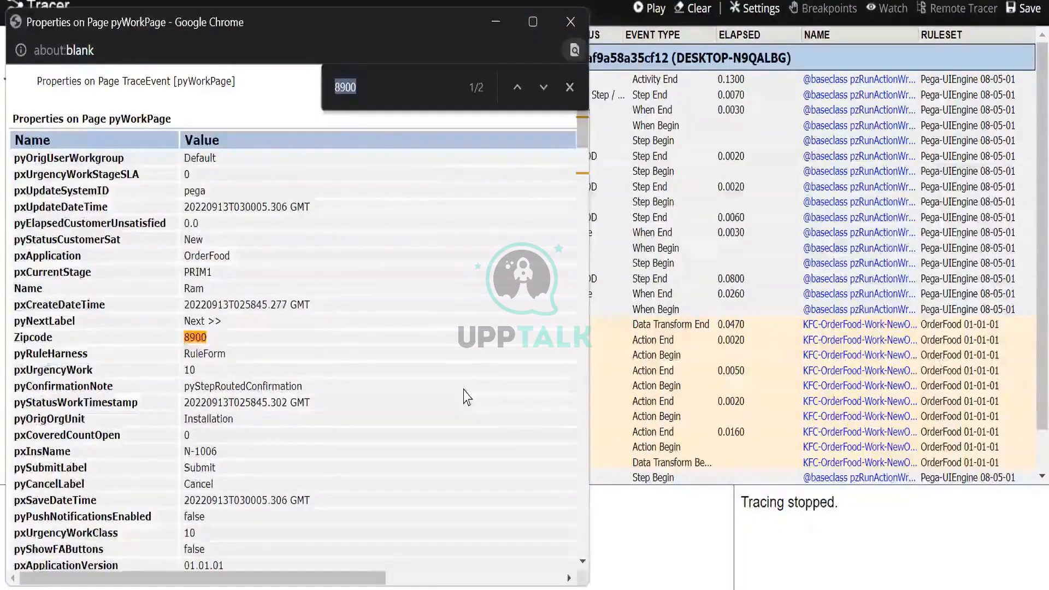
key("Return")
key("shift+Return")
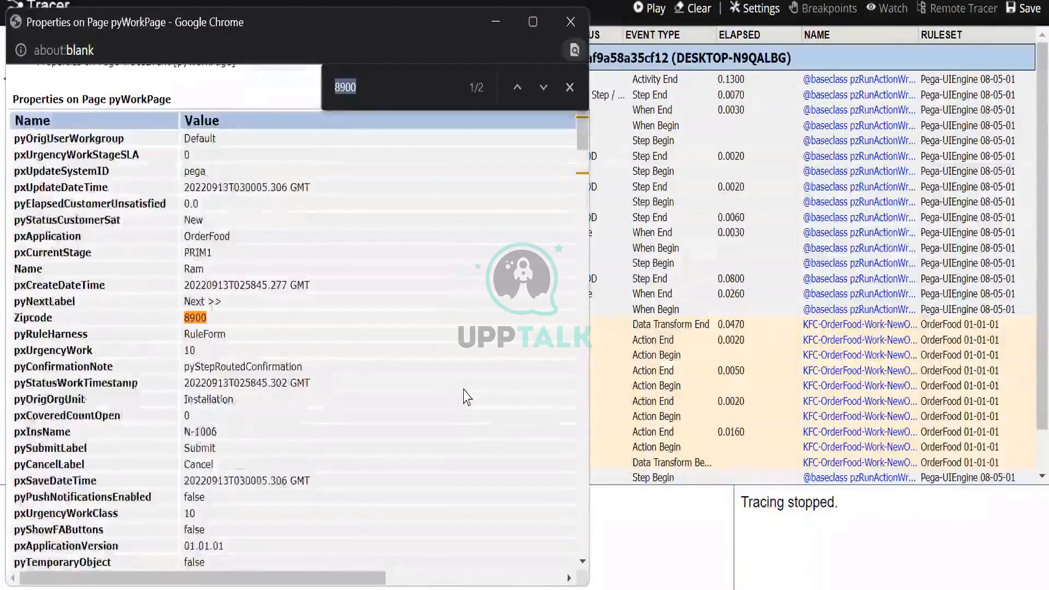
key("Return")
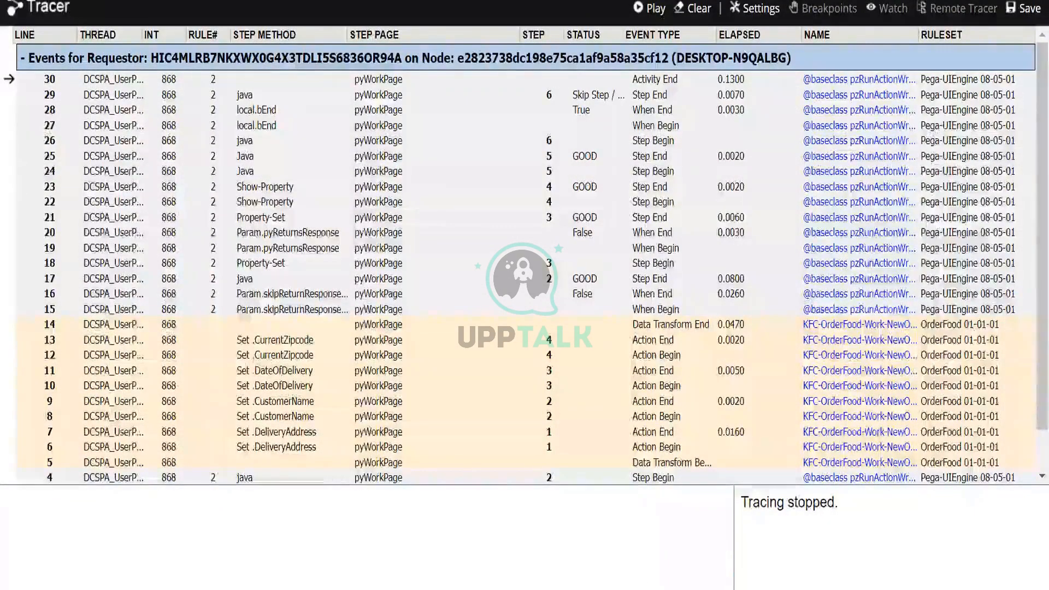
Switch to the NewOrder case, open pyWorkPage in the Clipboard and search it for 8900
mouse_move(558, 574)
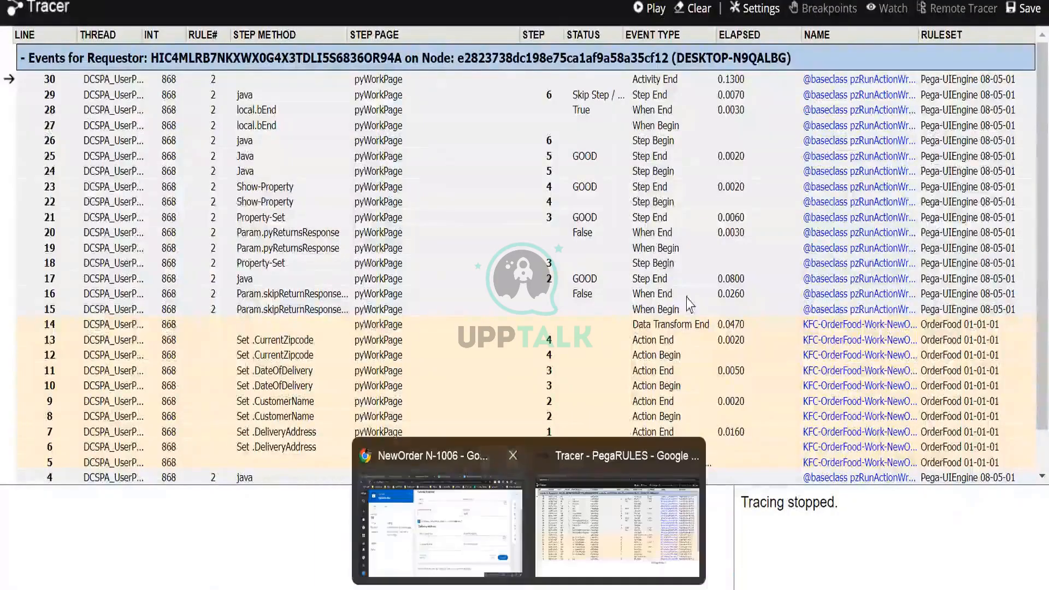
left_click(440, 525)
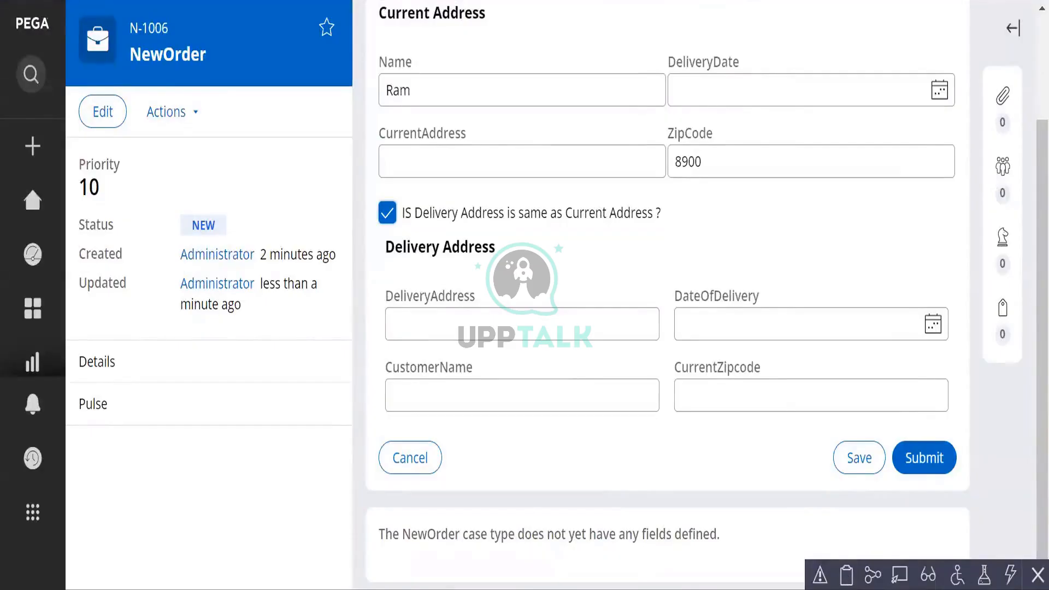
mouse_move(569, 574)
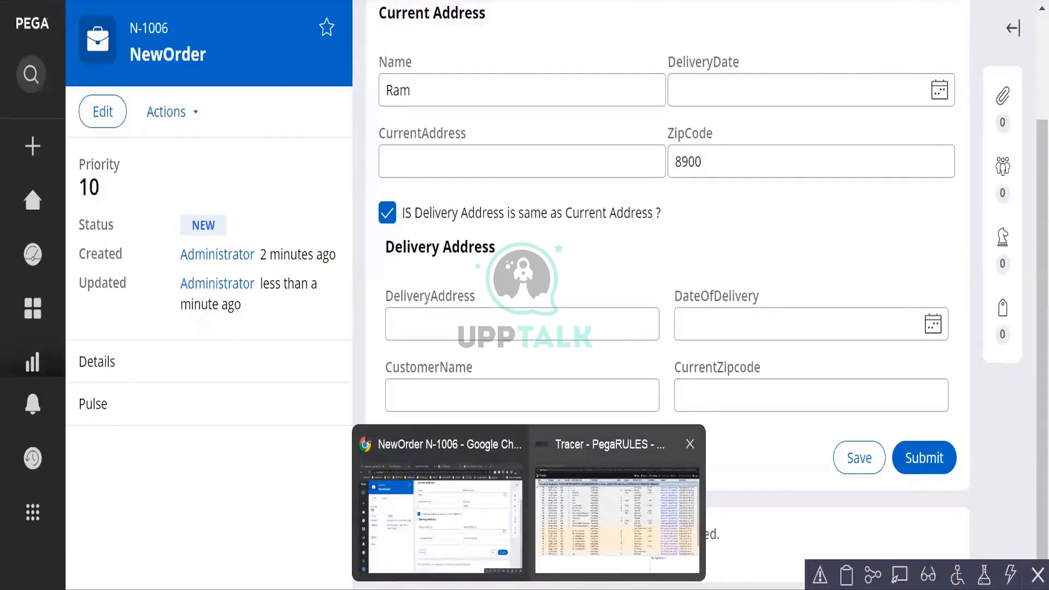
left_click(848, 575)
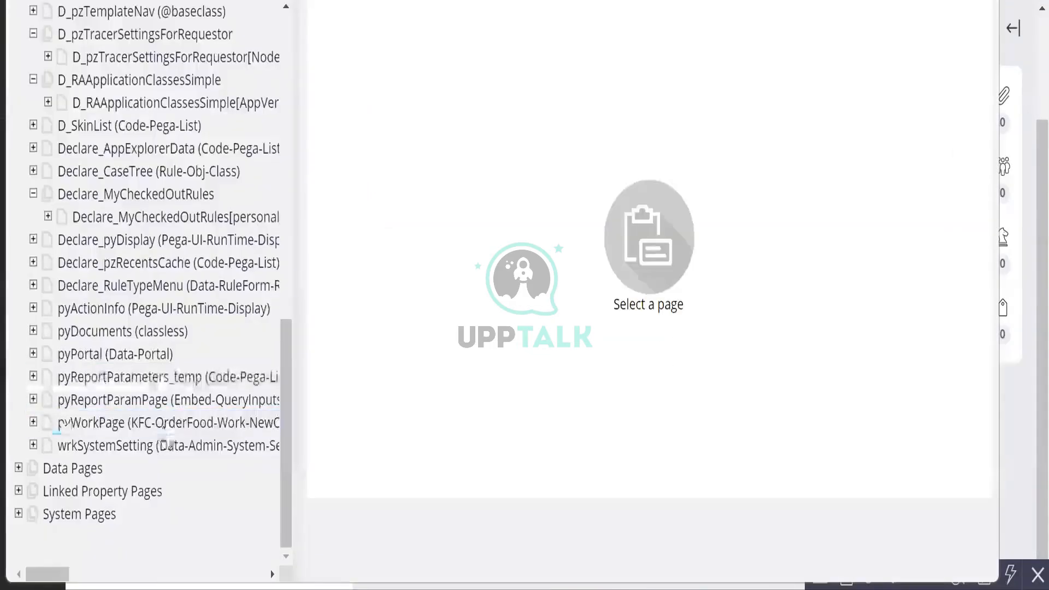
left_click(82, 424)
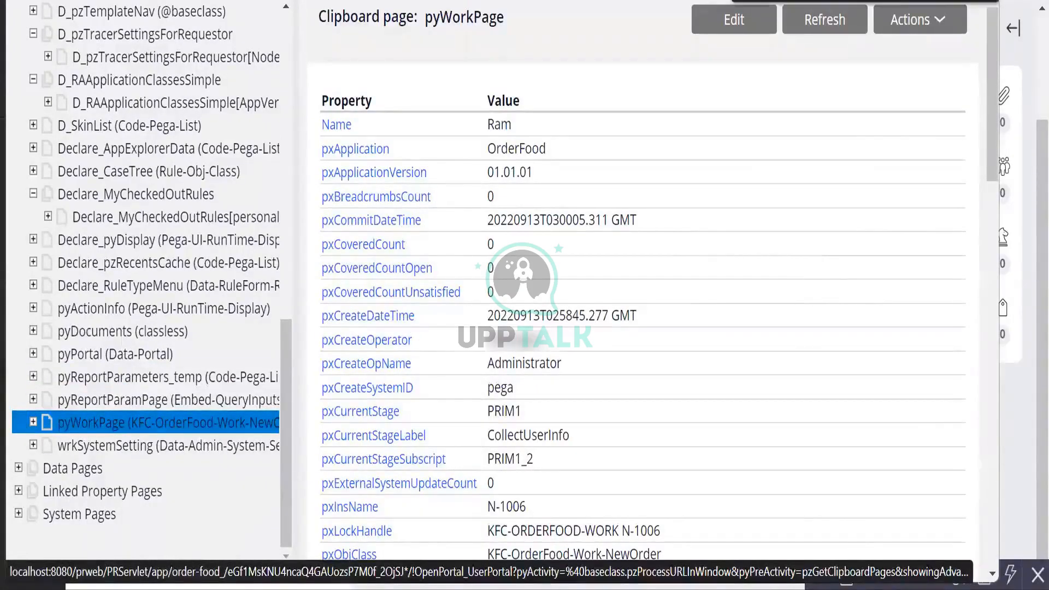
type("8900")
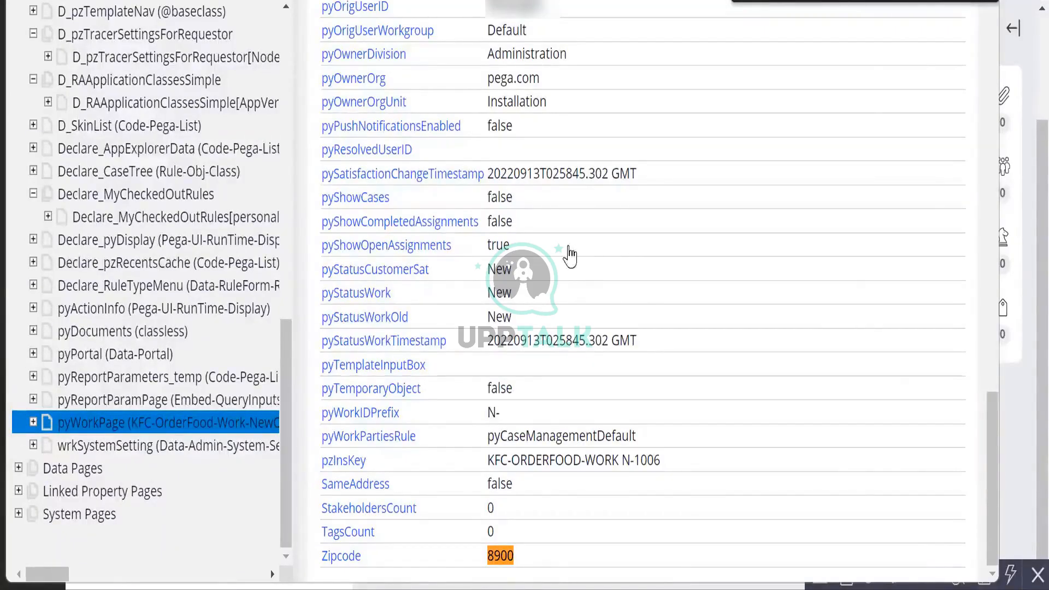
Examine the pyWorkPage properties in the Clipboard, end the search and return to the NewOrder form
scroll(562, 257, "up", 10)
scroll(492, 306, "up", 10)
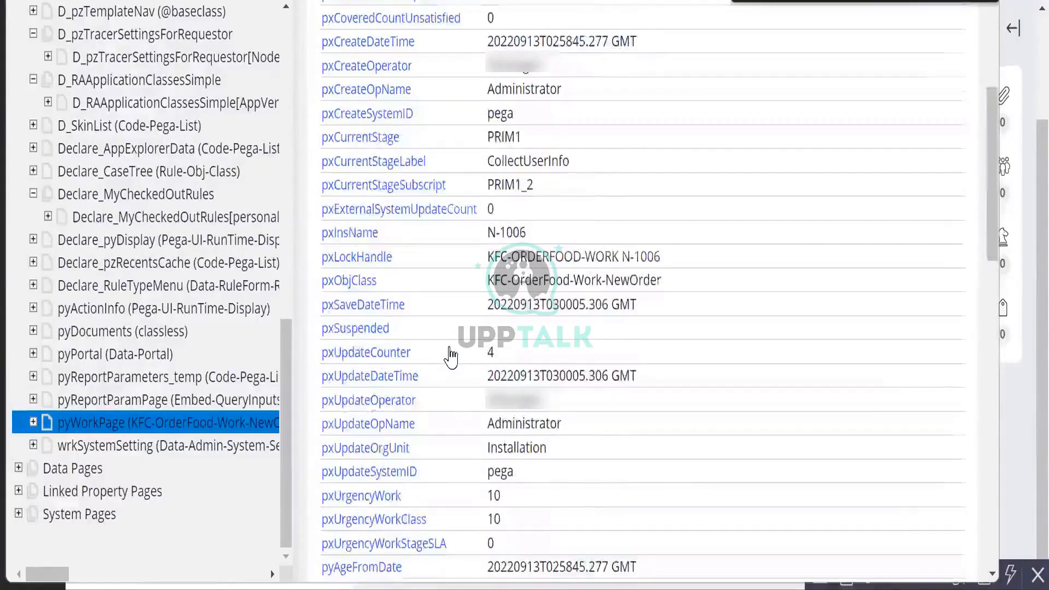
scroll(450, 361, "down", 5)
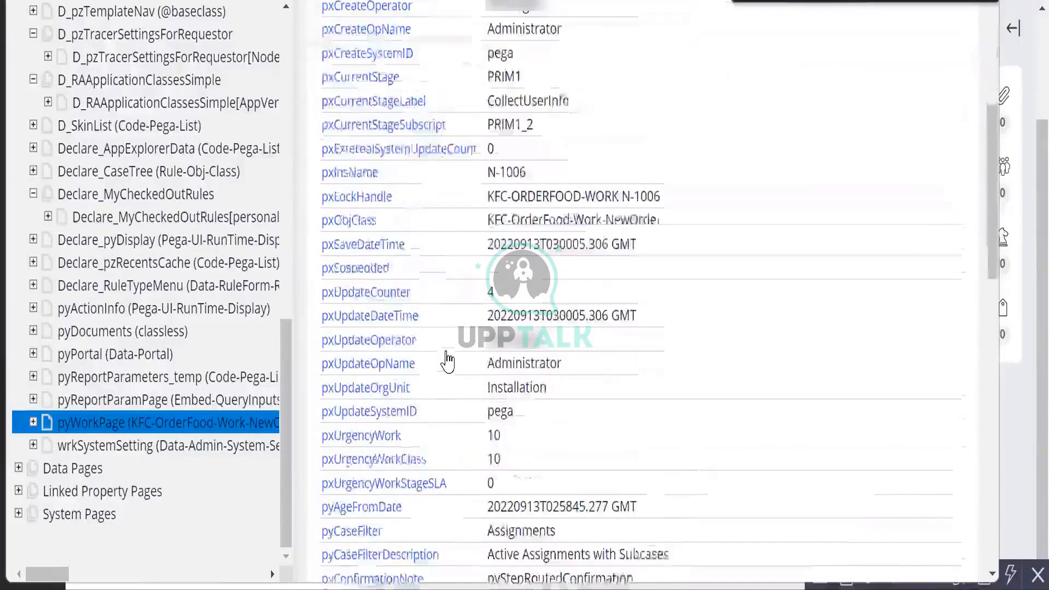
scroll(439, 376, "down", 10)
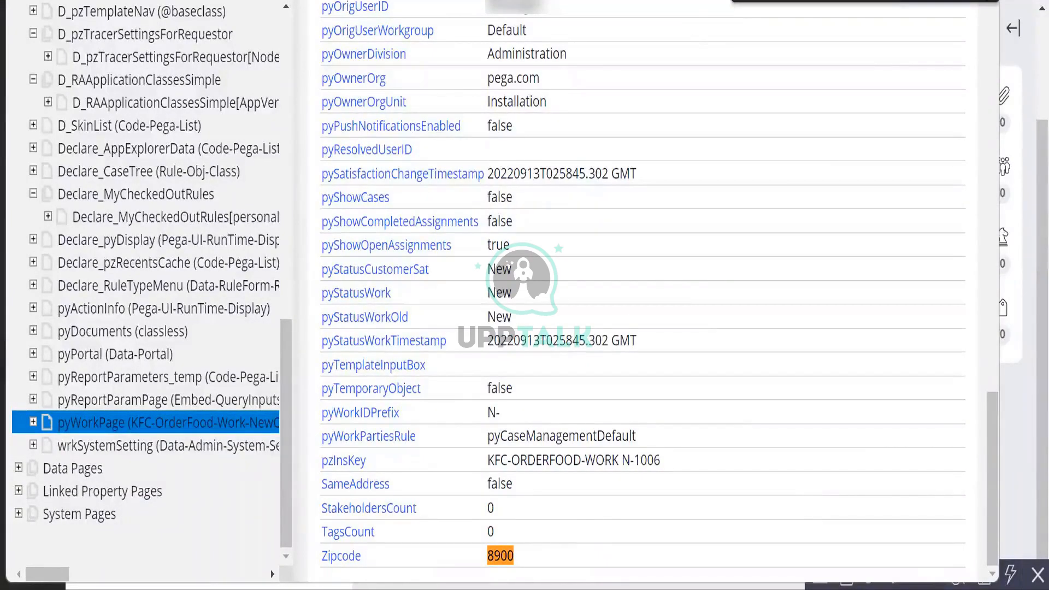
key("Escape")
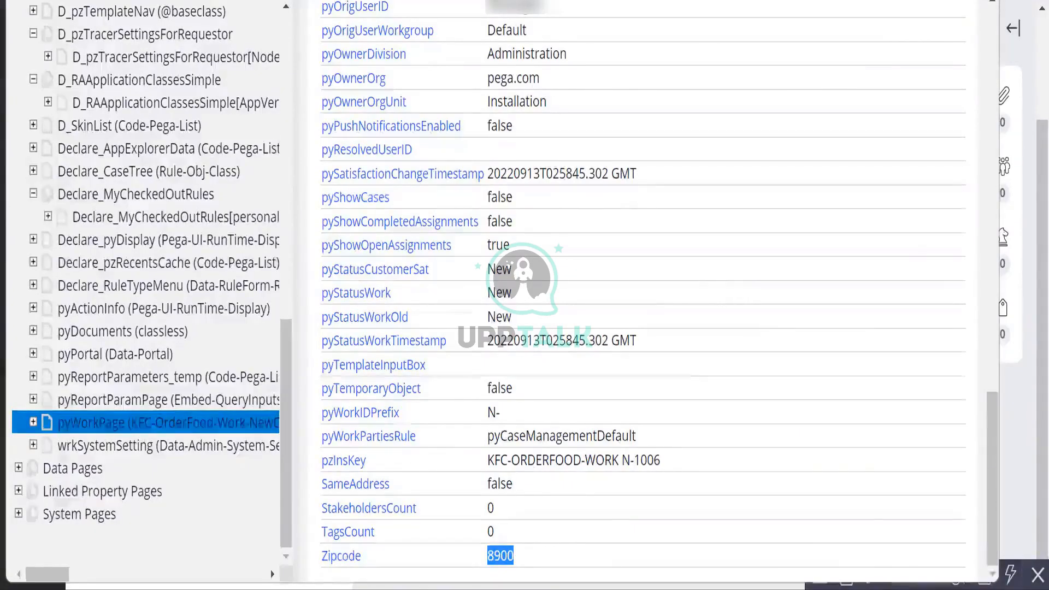
key("alt+Tab")
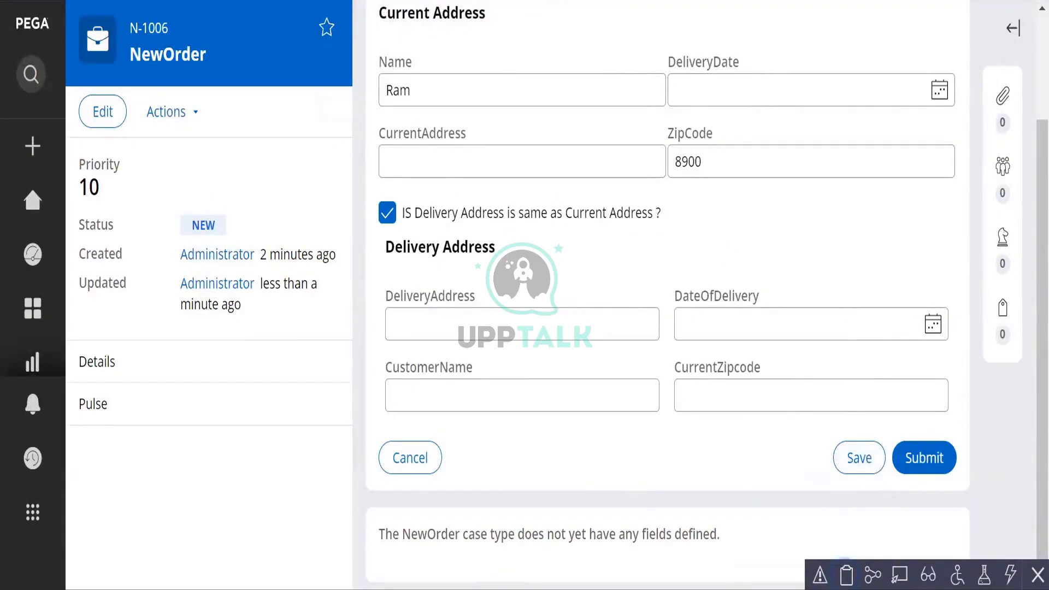
Switch to Dev Studio and add a Refresh action to the click event of the same-address checkbox in the SelectAddressInfo section
left_click(274, 2)
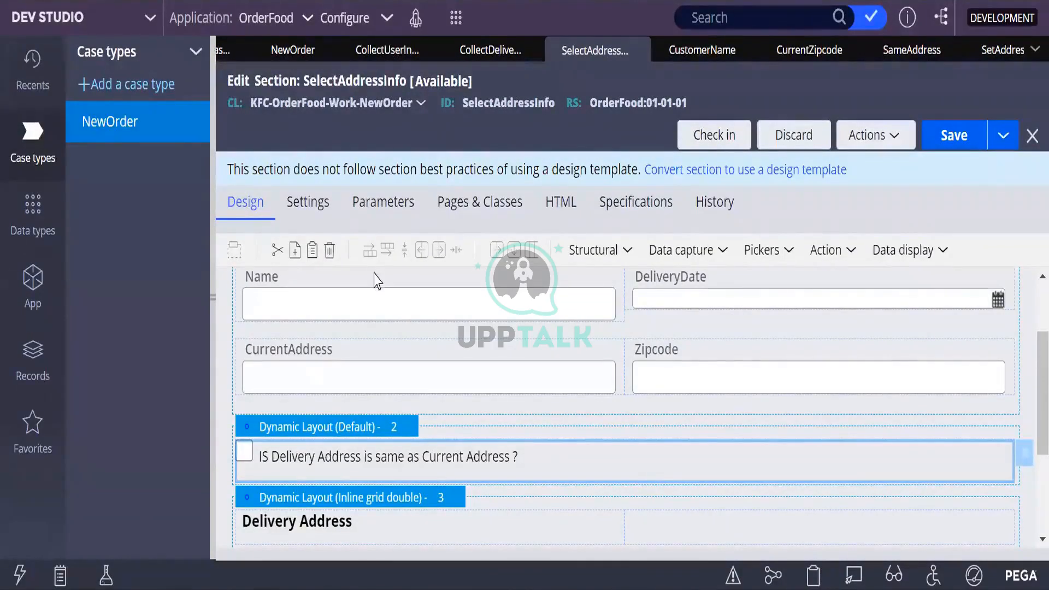
left_click(1025, 462)
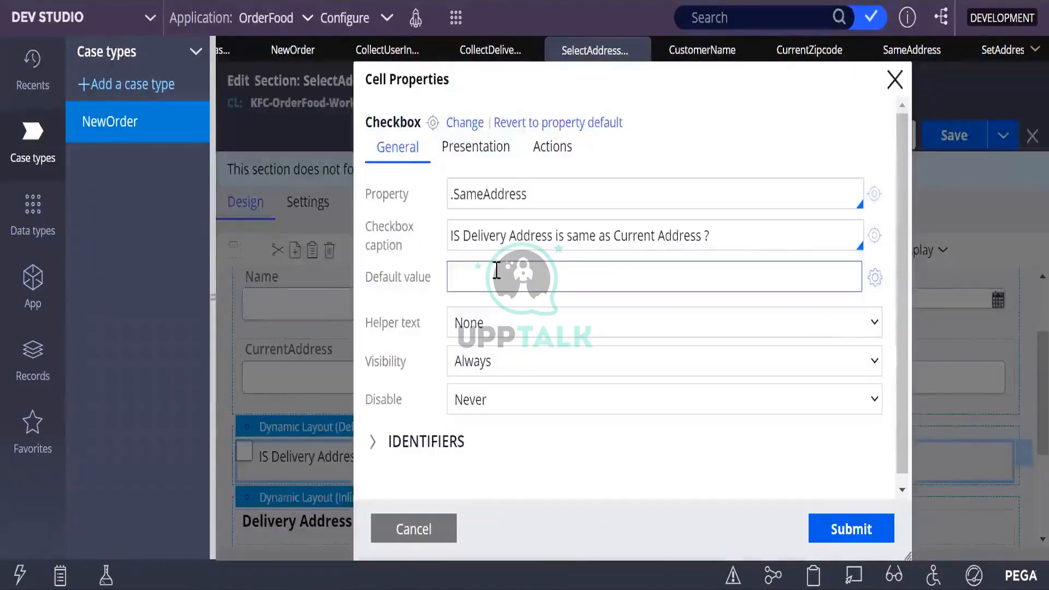
left_click(565, 155)
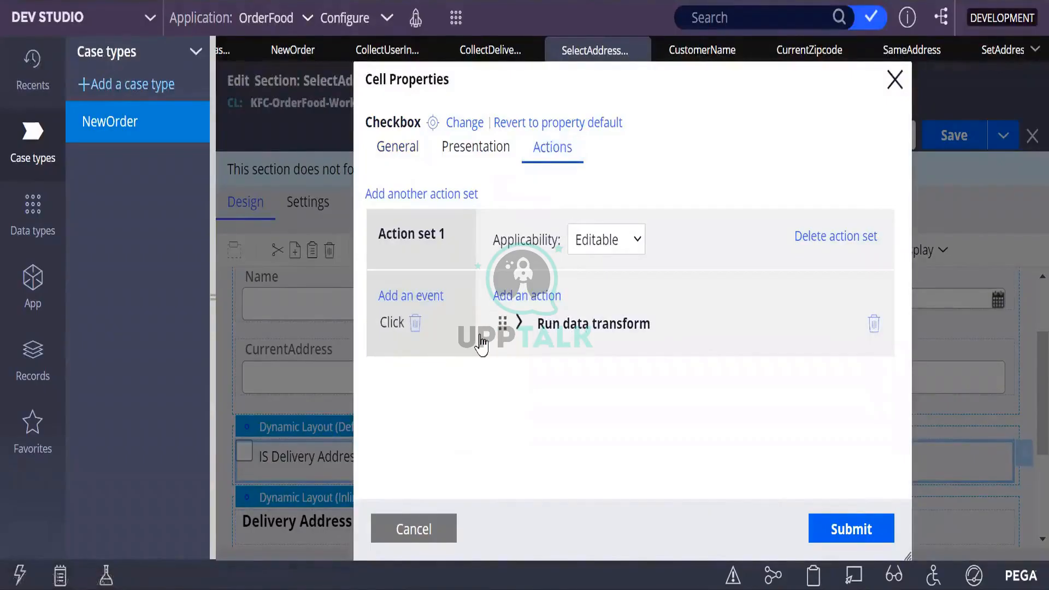
left_click(527, 296)
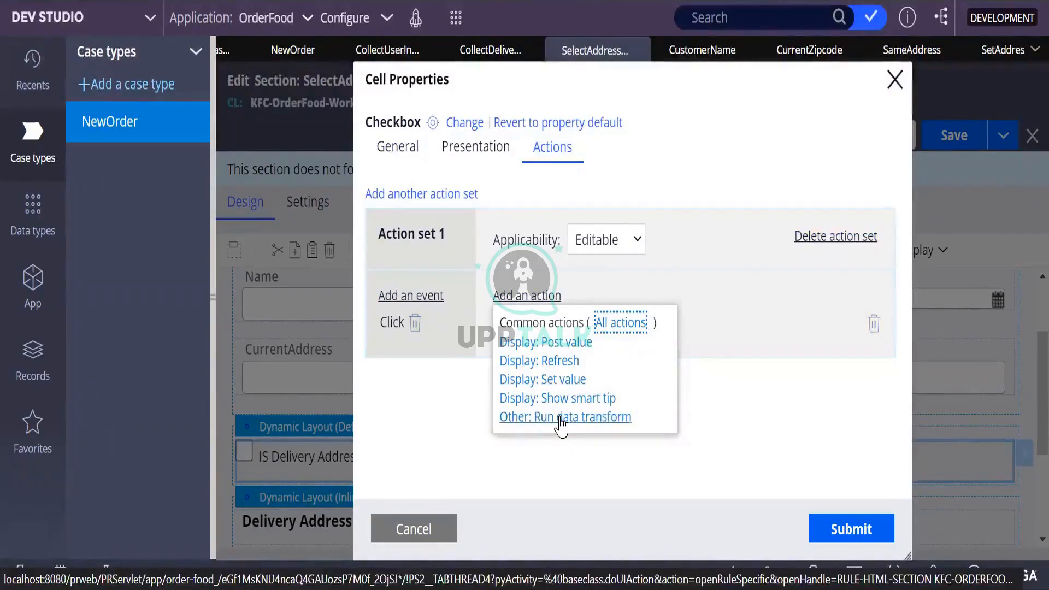
left_click(553, 363)
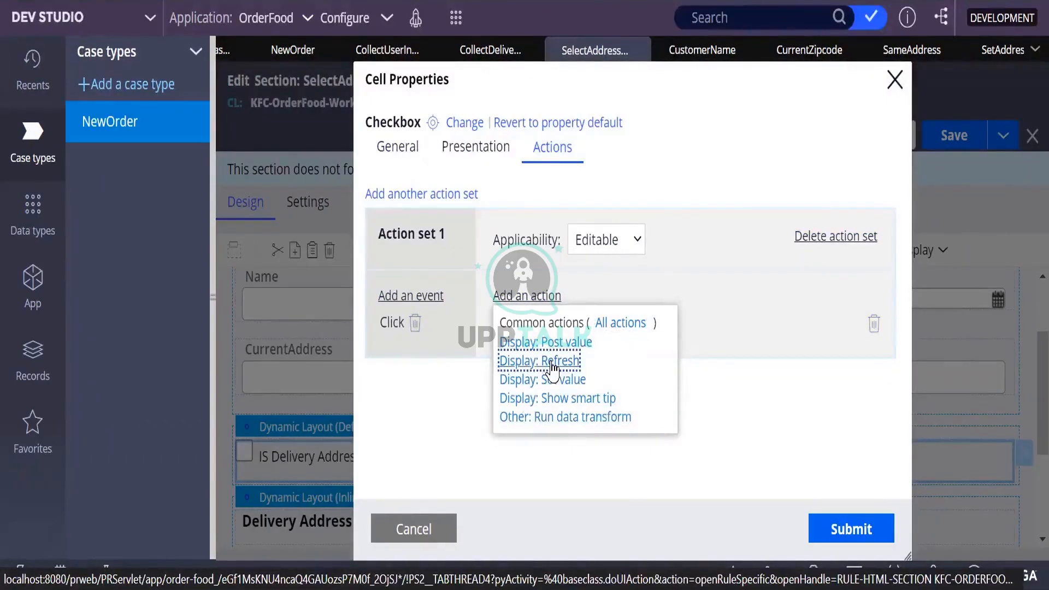
left_click(552, 363)
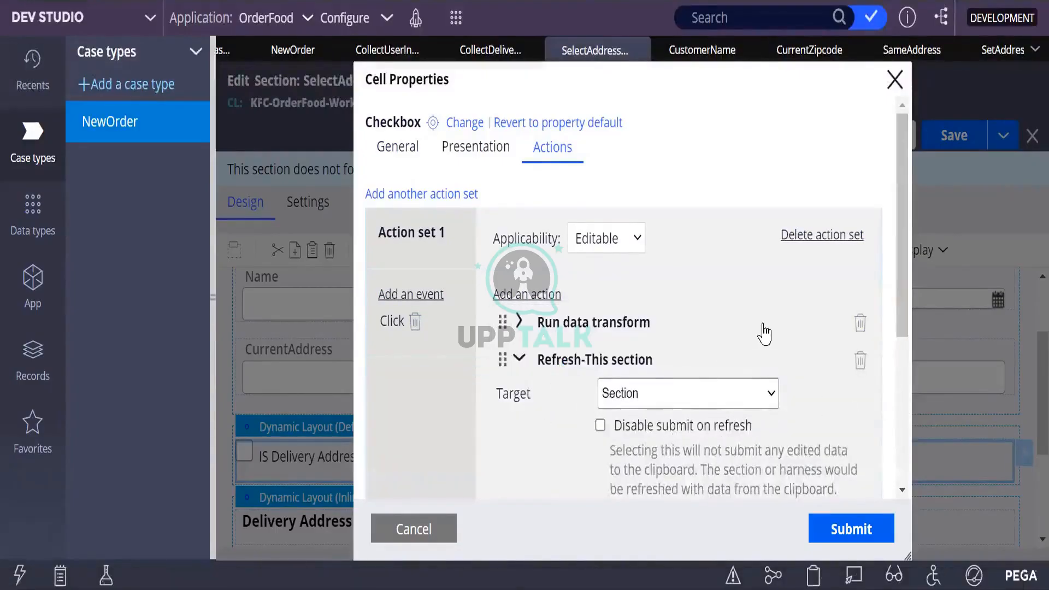
Set SetAddress as the data transform of the checkbox's Refresh-This section action
scroll(792, 383, "down", 3)
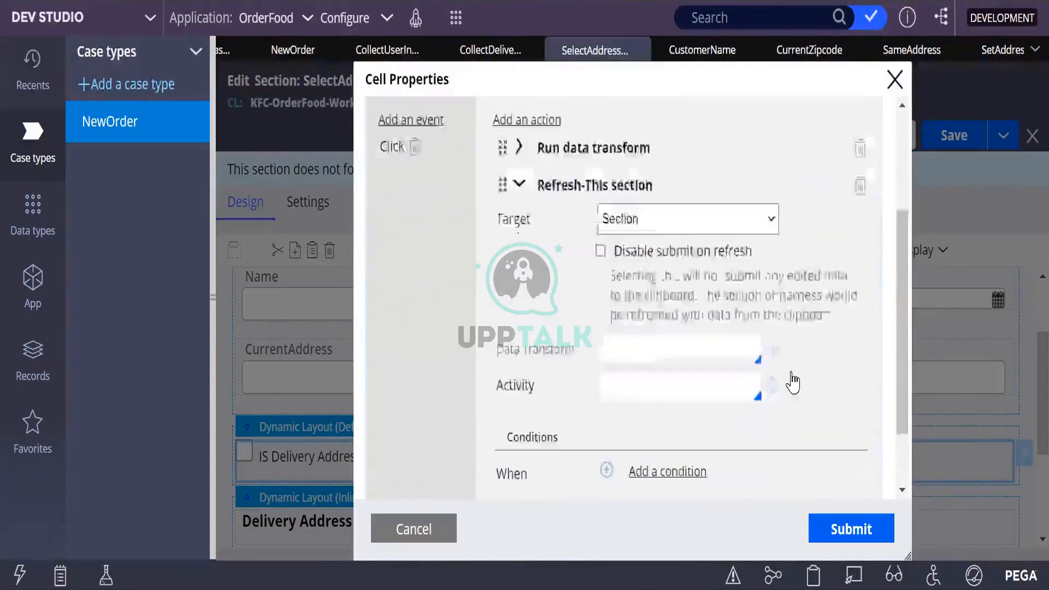
scroll(792, 382, "down", 2)
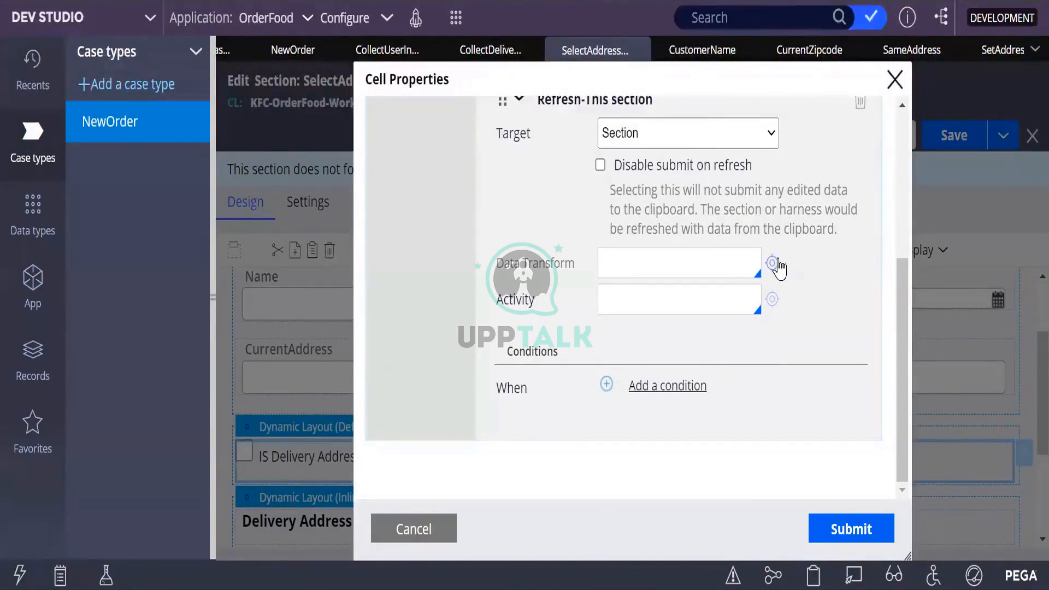
left_click(779, 267)
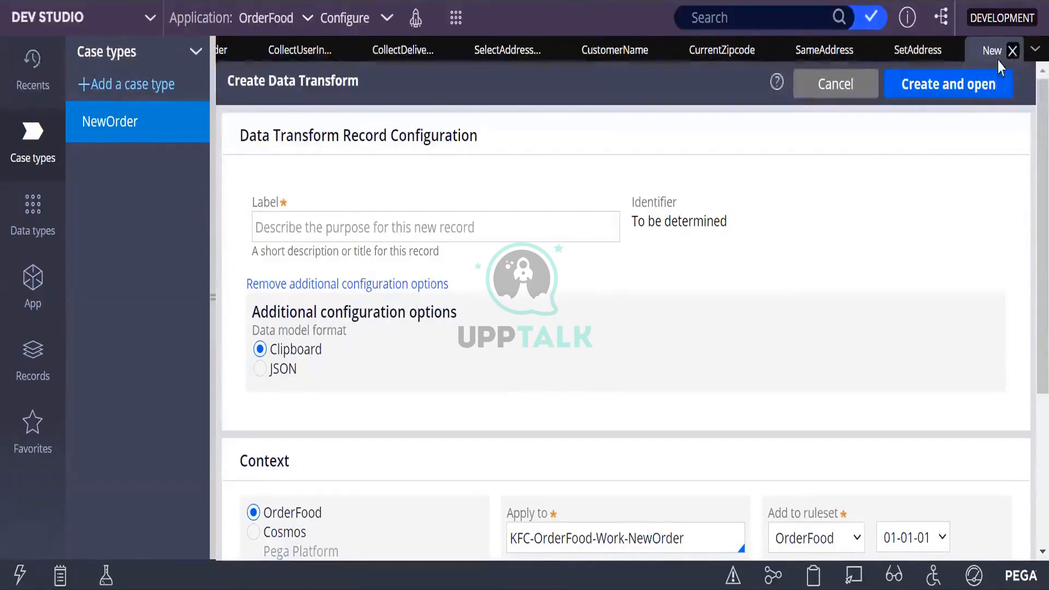
left_click(1012, 51)
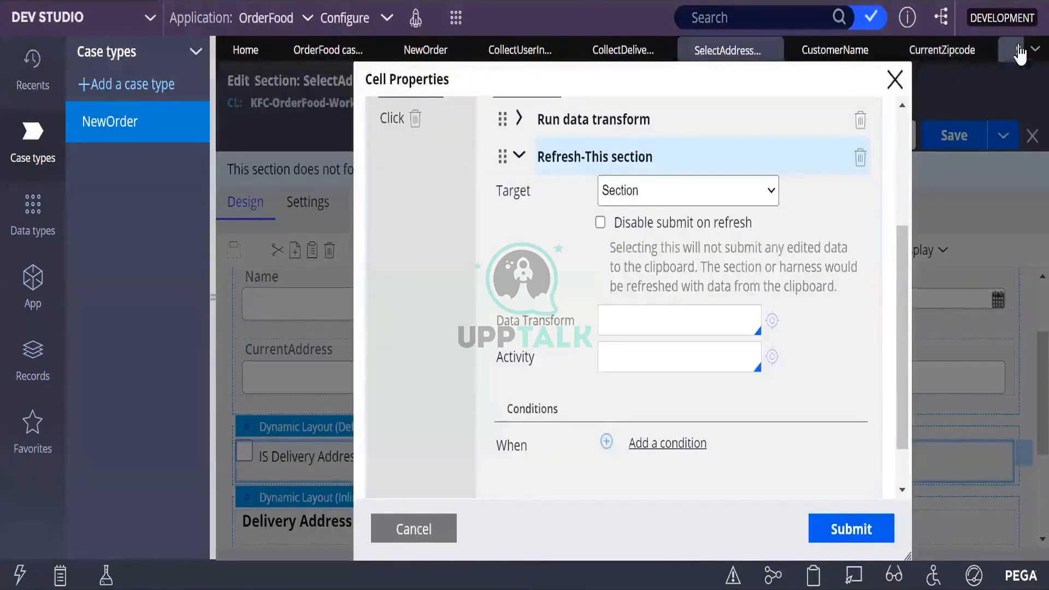
left_click(646, 329)
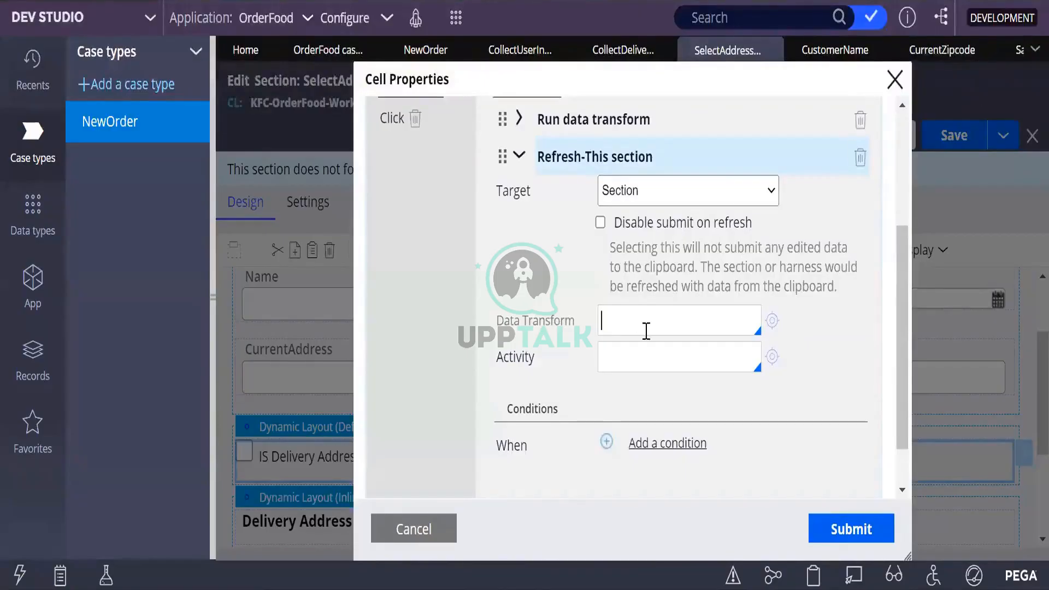
type(".s")
key("BackSpace")
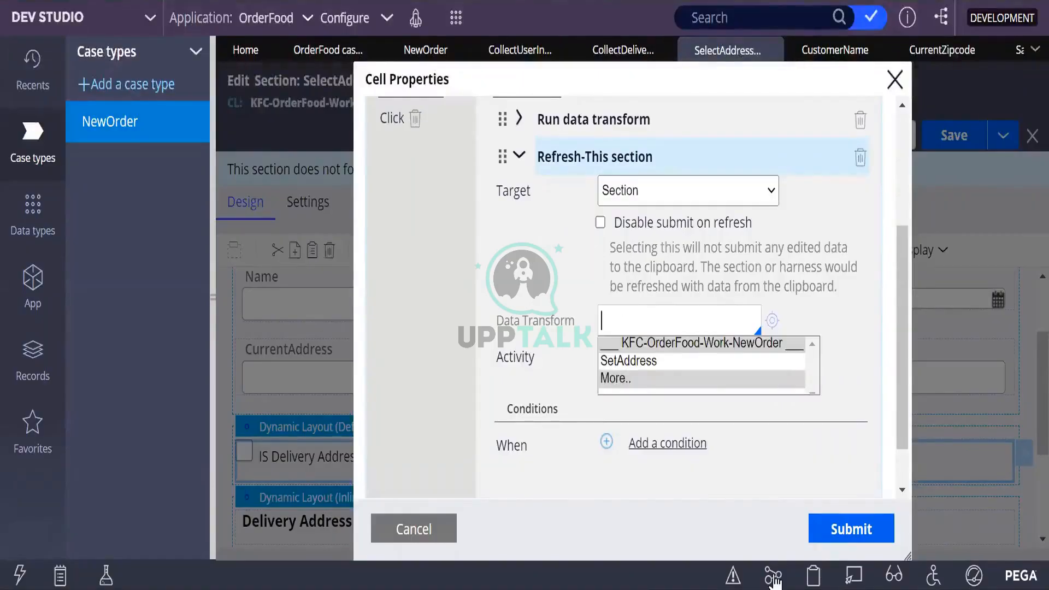
left_click(645, 363)
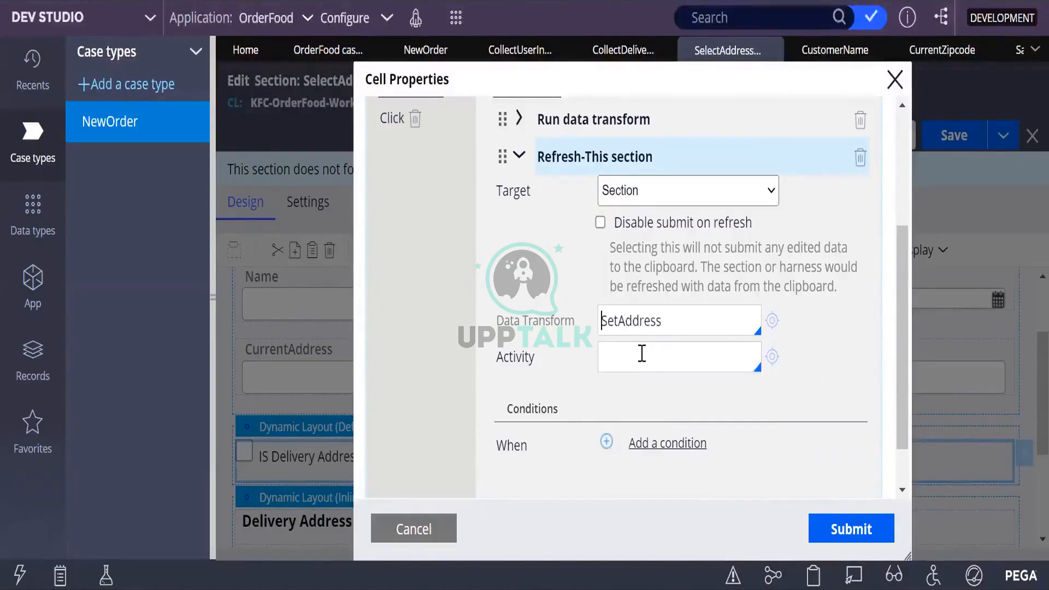
Delete the separate Run data transform action from the checkbox's click event
left_click(862, 120)
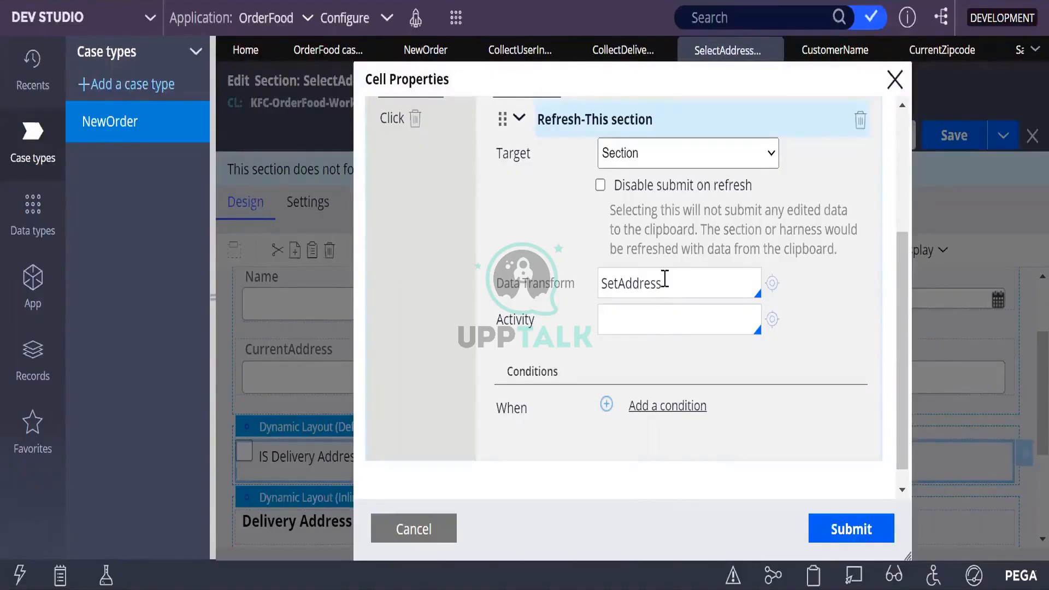
left_click_drag(665, 279, 585, 286)
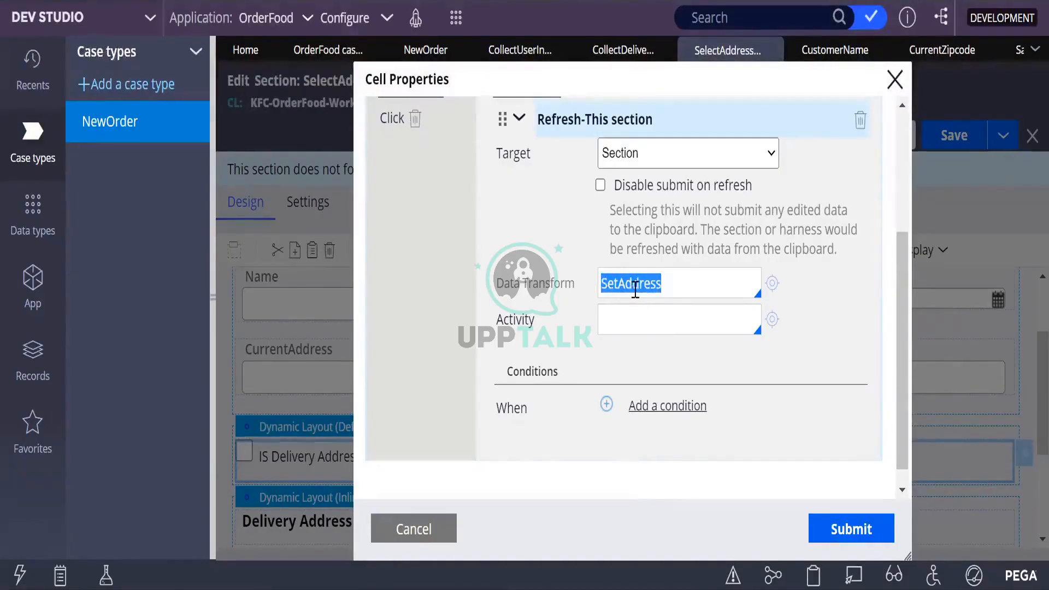
left_click(667, 281)
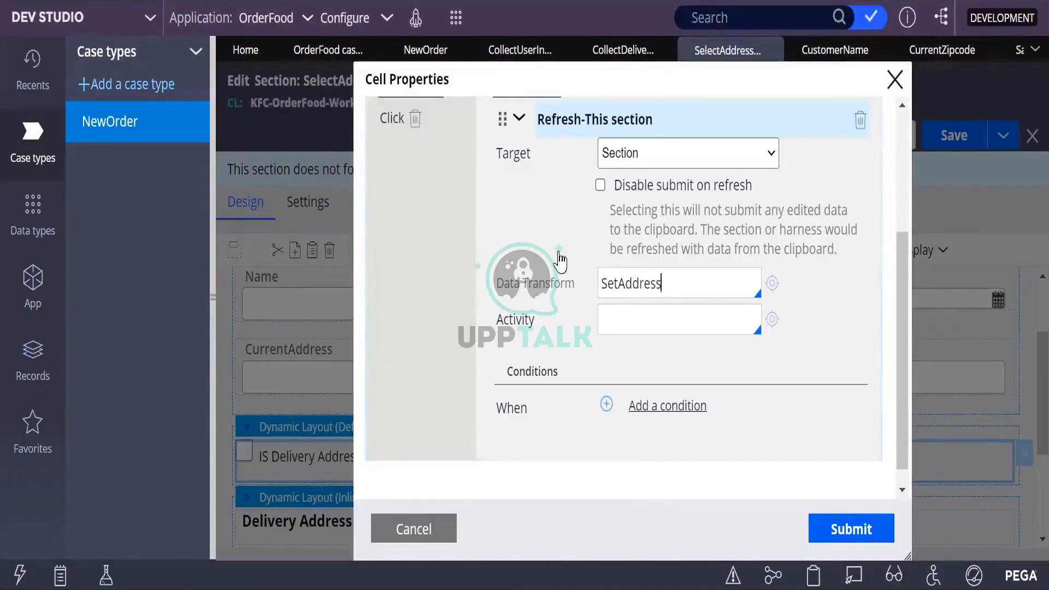
scroll(558, 262, "up", 3)
scroll(513, 349, "down", 2)
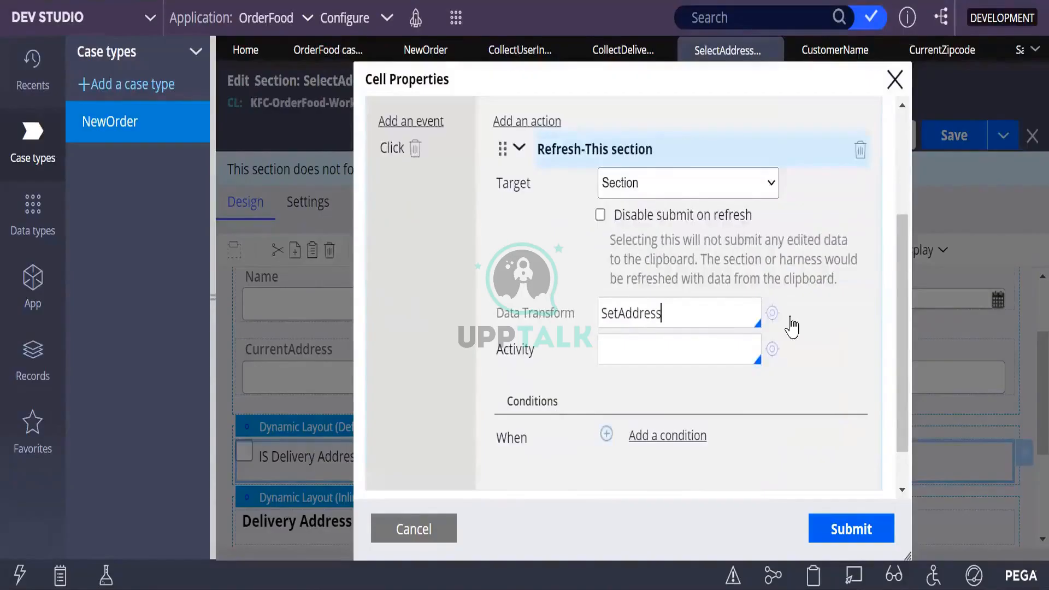
Review the SetAddress data transform's field mappings and the SameAddress and CurrentZipcode properties, and return to the SelectAddressInfo section
left_click(772, 314)
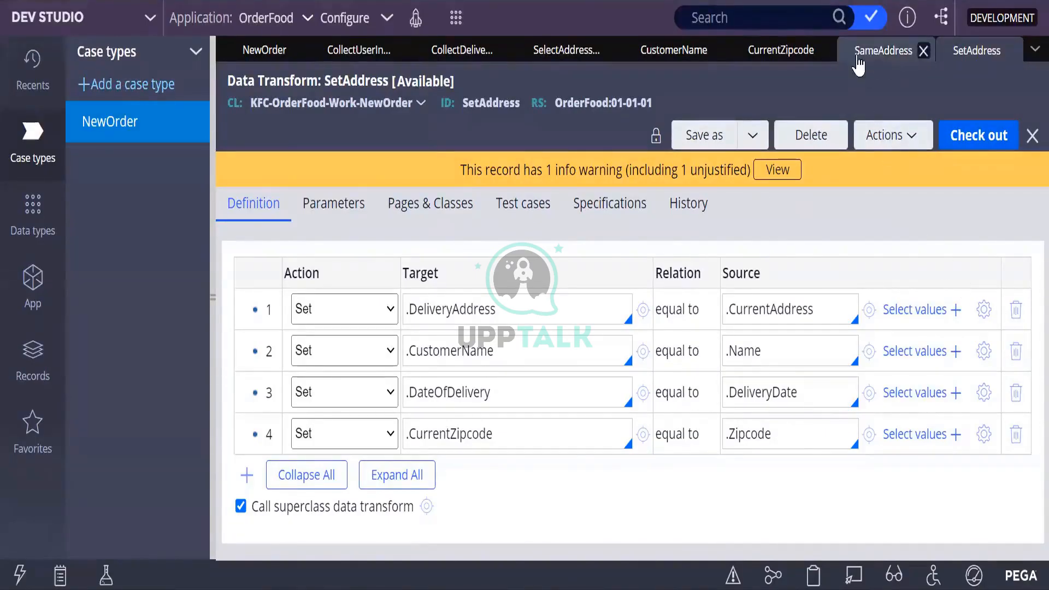
left_click(881, 58)
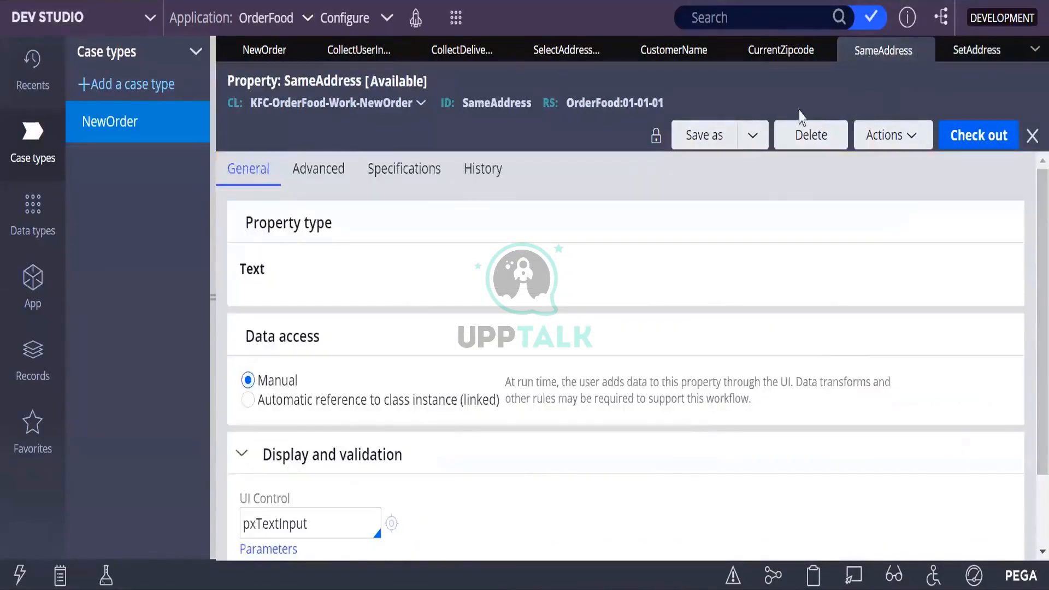
left_click(978, 52)
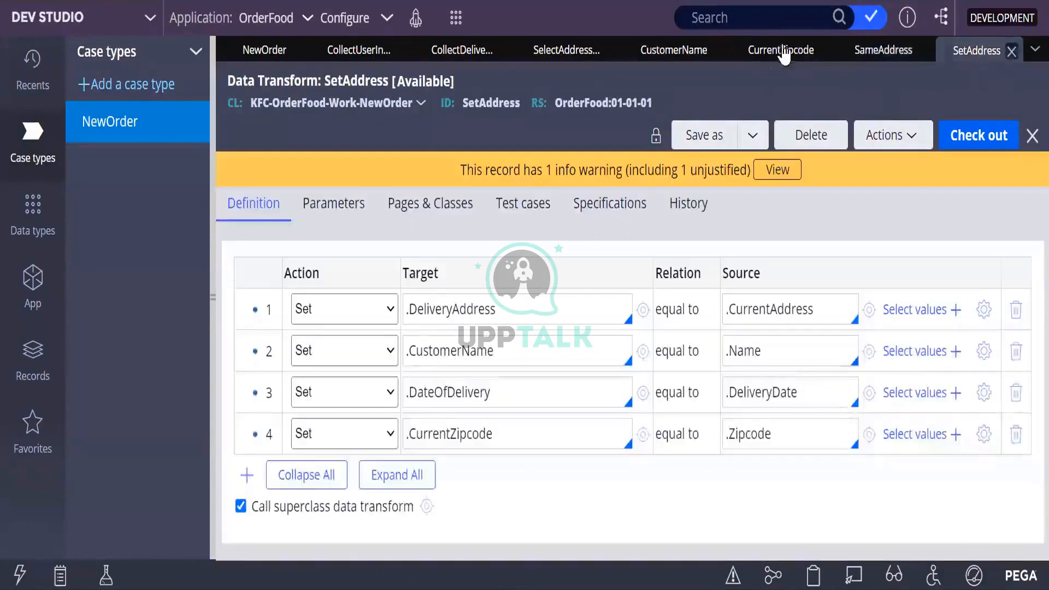
left_click(782, 52)
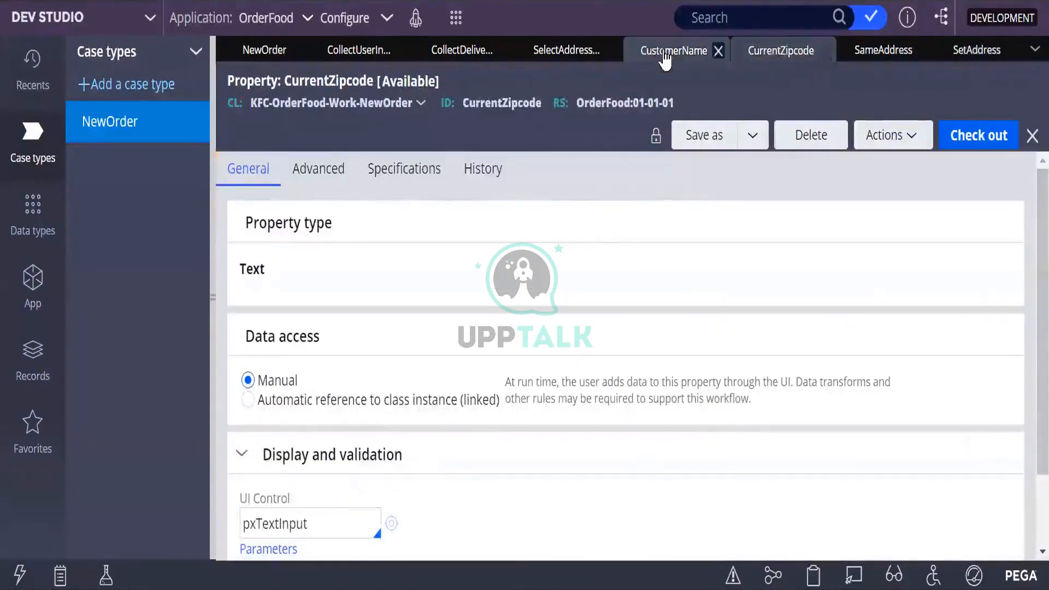
left_click(555, 55)
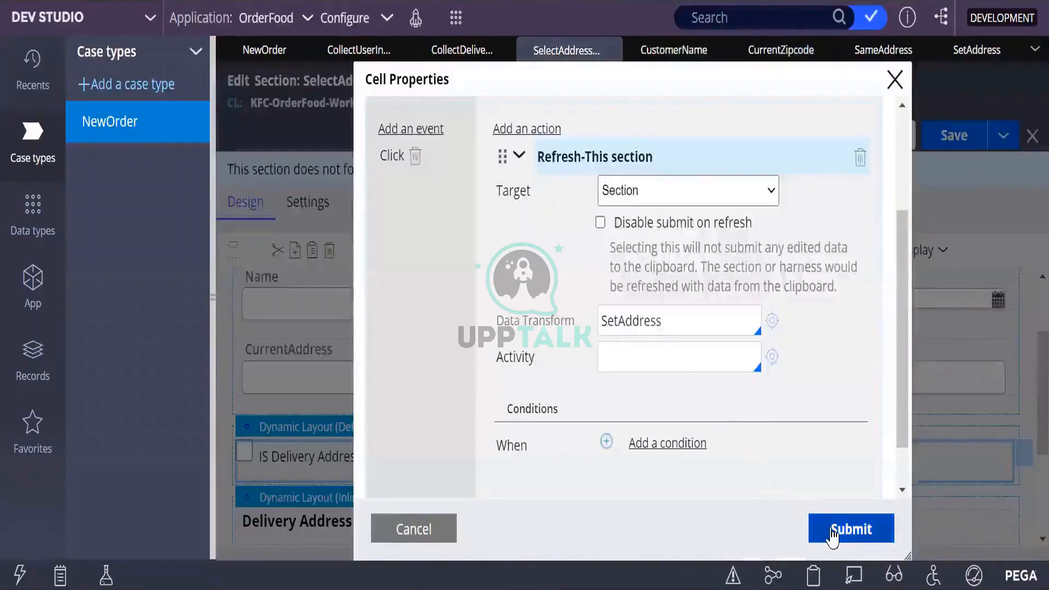
Save the SelectAddressInfo section with the updated checkbox properties and close the CurrentZipcode and CustomerName rules
left_click(832, 533)
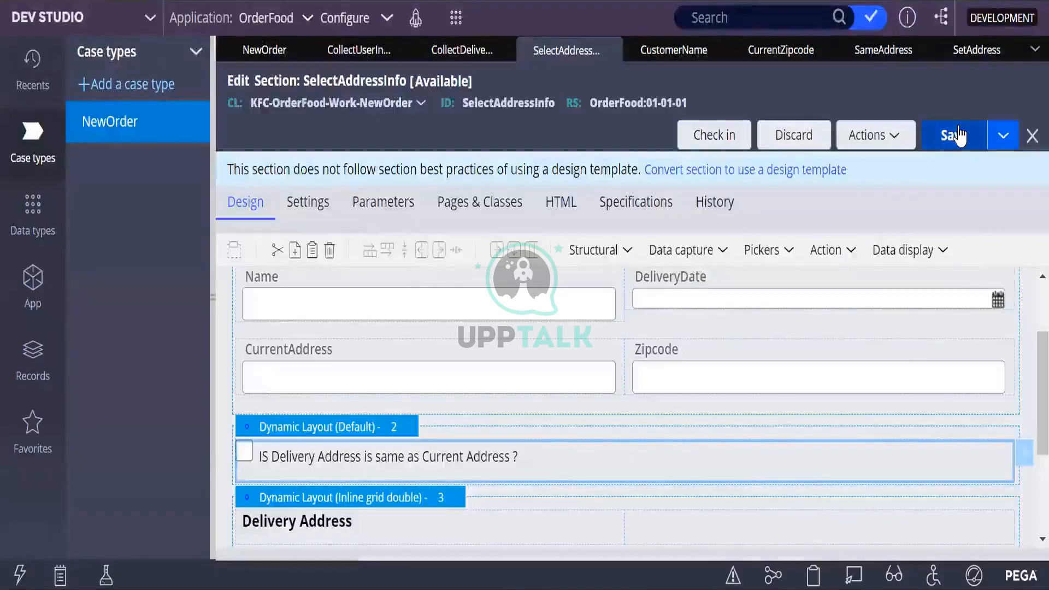
left_click(966, 131)
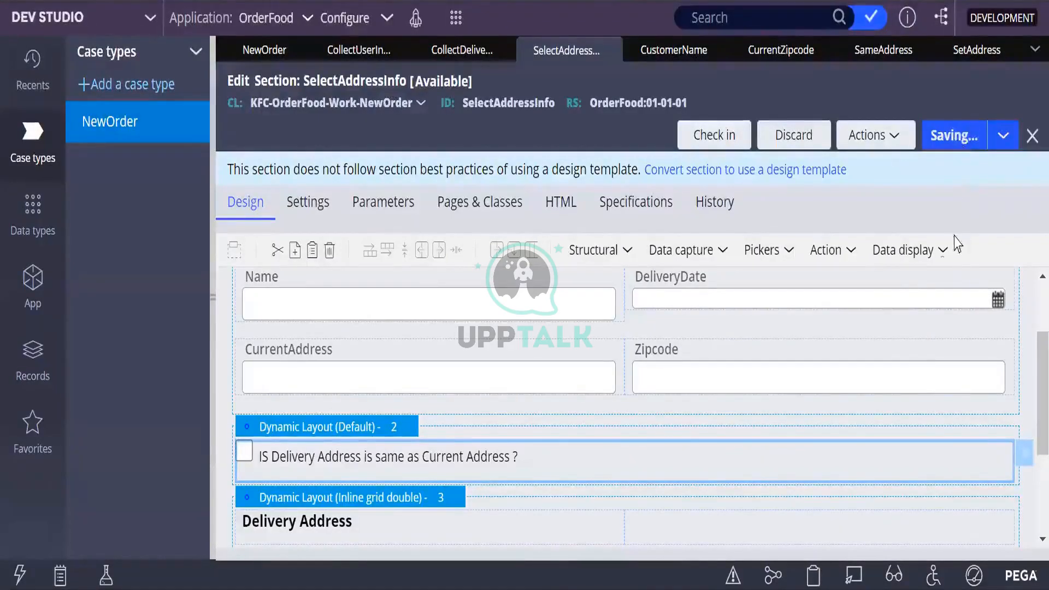
left_click(825, 51)
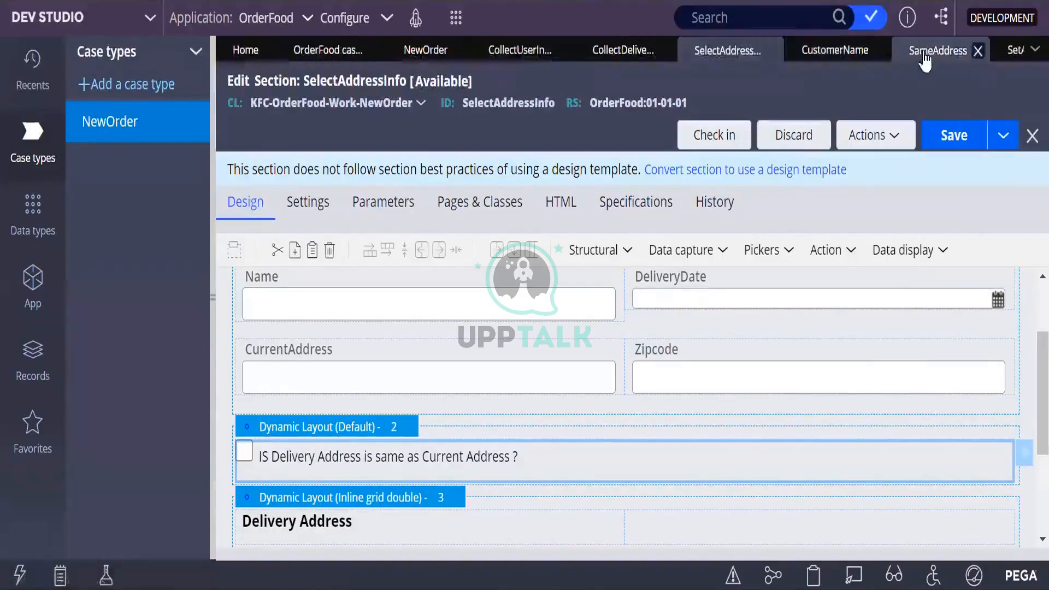
left_click(879, 61)
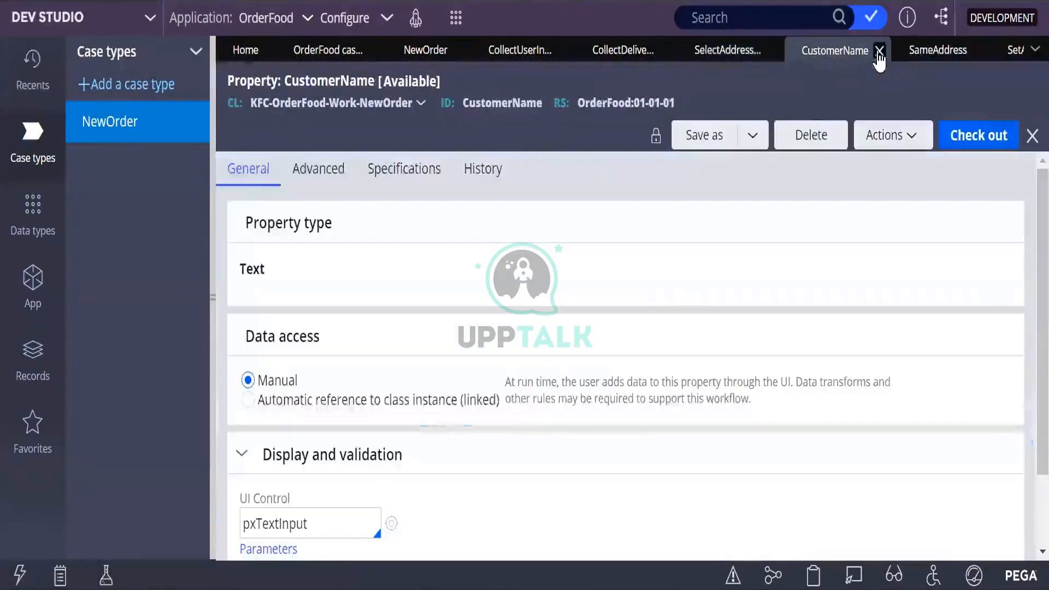
left_click(880, 51)
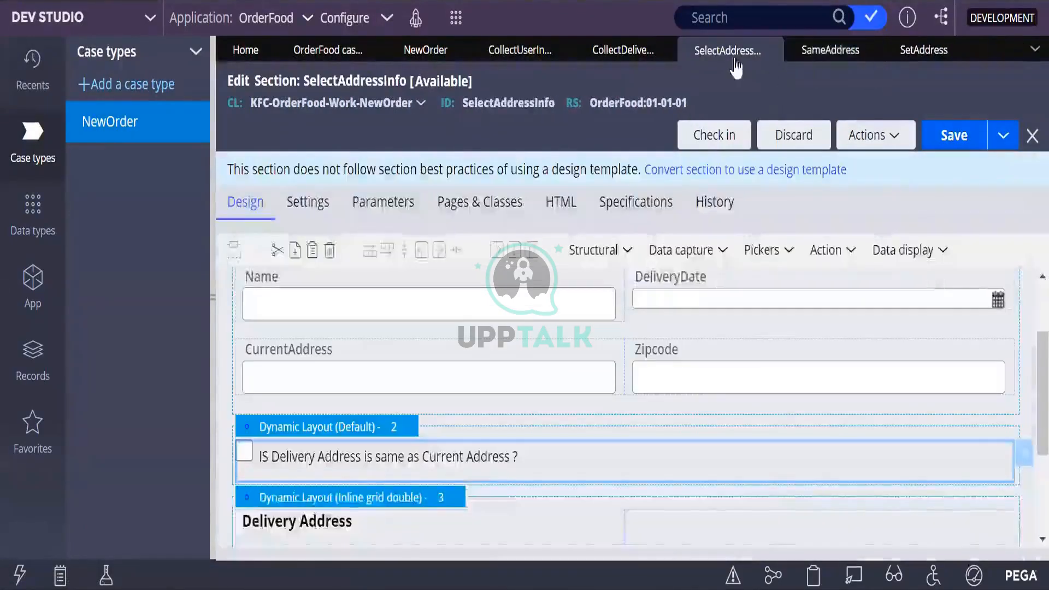
left_click(956, 136)
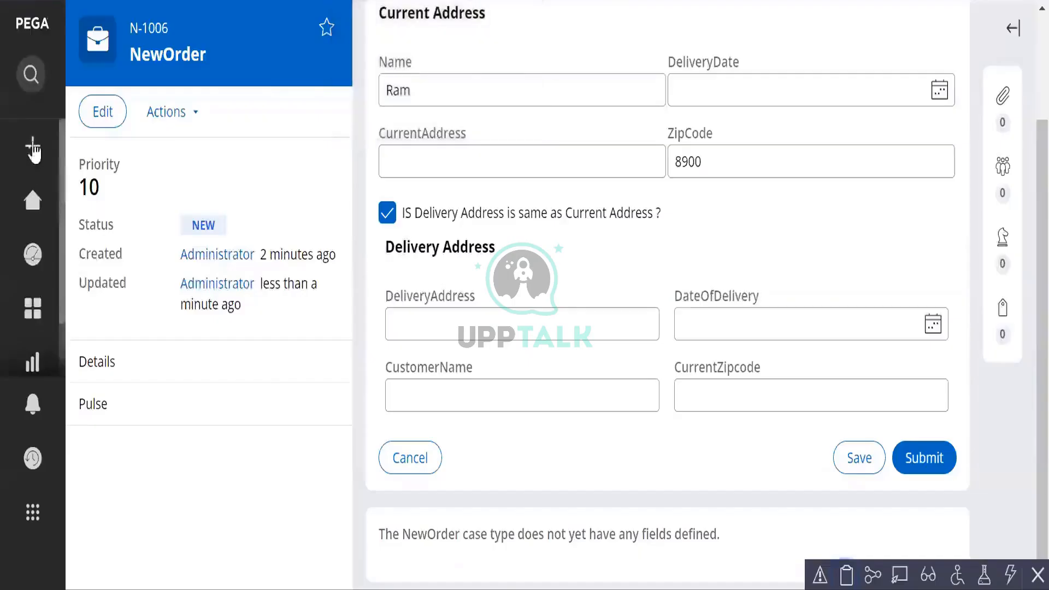
Switch to the case portal, create another NewOrder case and open its CollectDeliveryInfo assignment
left_click(33, 148)
left_click(94, 206)
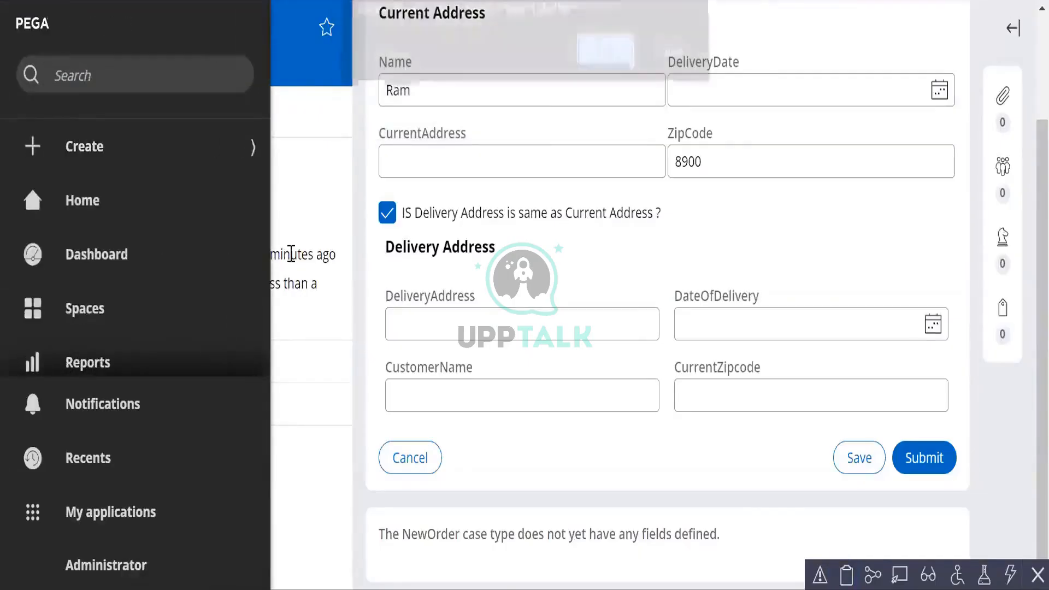
left_click(603, 57)
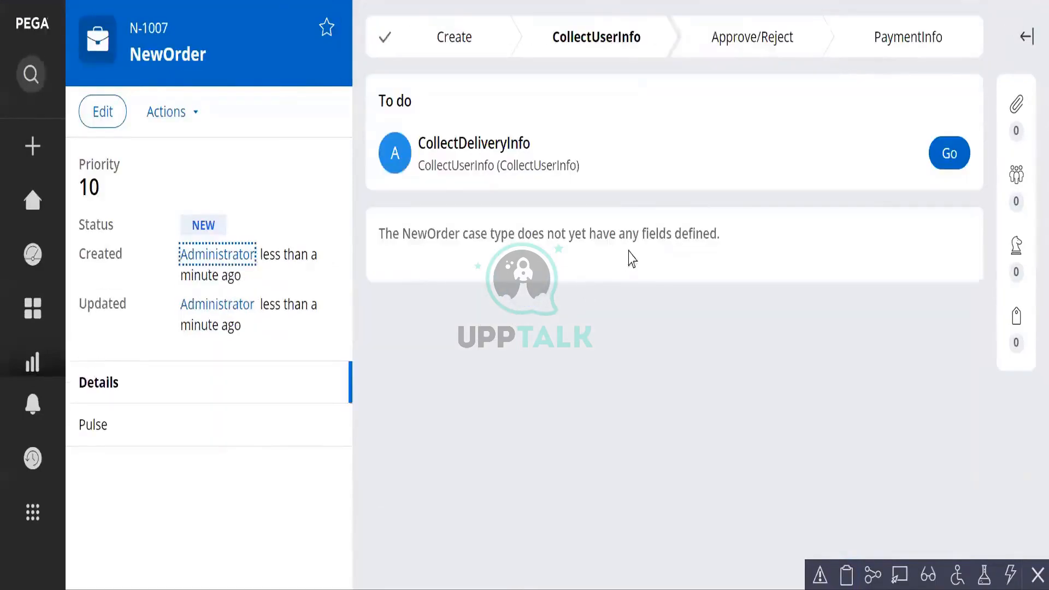
left_click(940, 164)
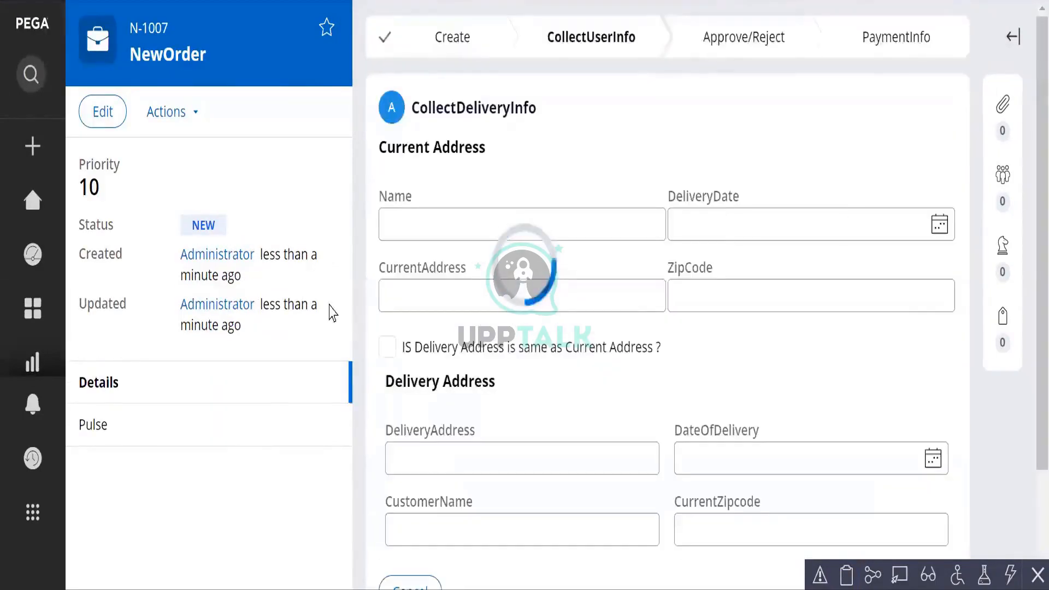
Fill in the customer's name in the Current Address section and save the CollectDeliveryInfo form
left_click(417, 221)
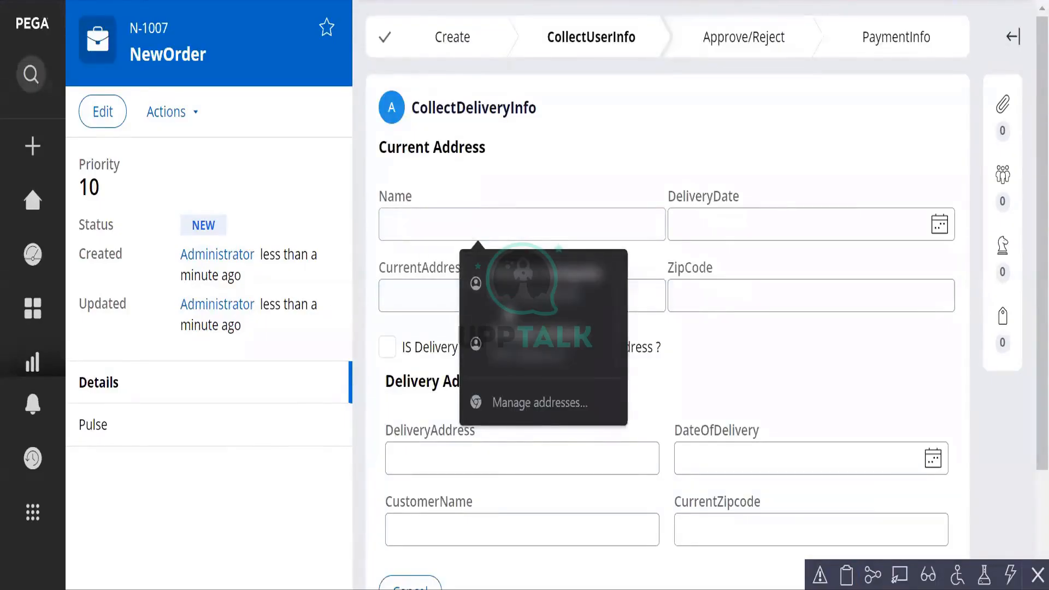
left_click(459, 201)
left_click(445, 219)
type("Ram")
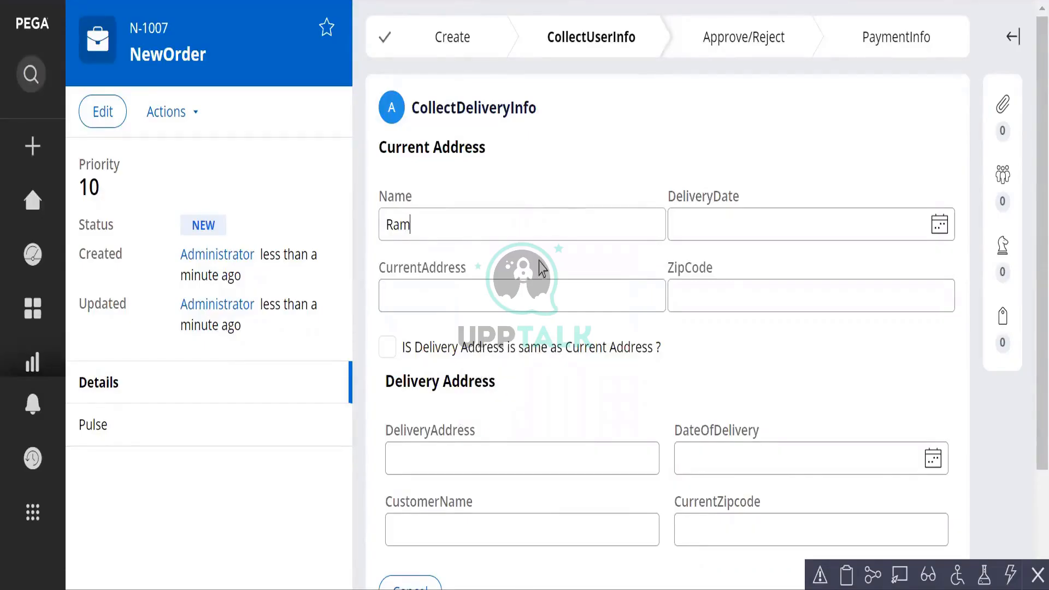
scroll(656, 383, "down", 3)
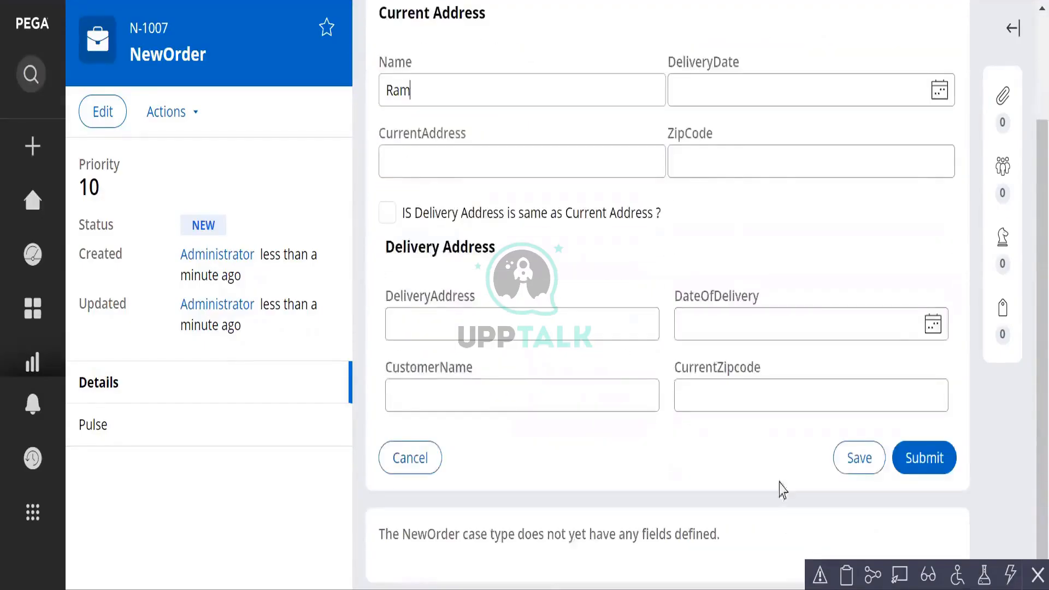
left_click(863, 458)
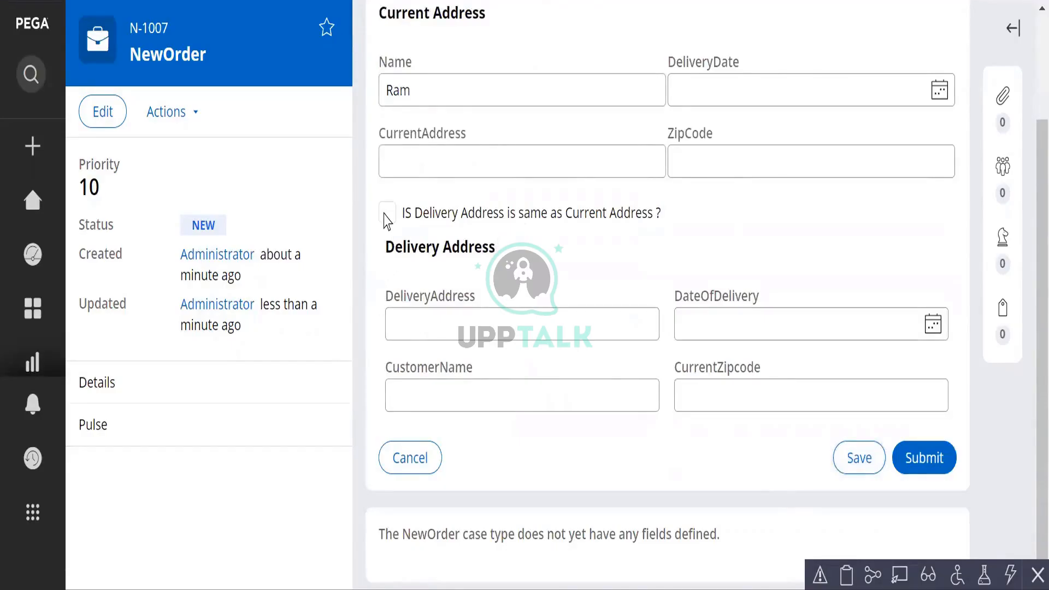
Mark the delivery address as the same as the current address, and look for pyWorkPage in the case's clipboard before returning to the case
left_click(386, 216)
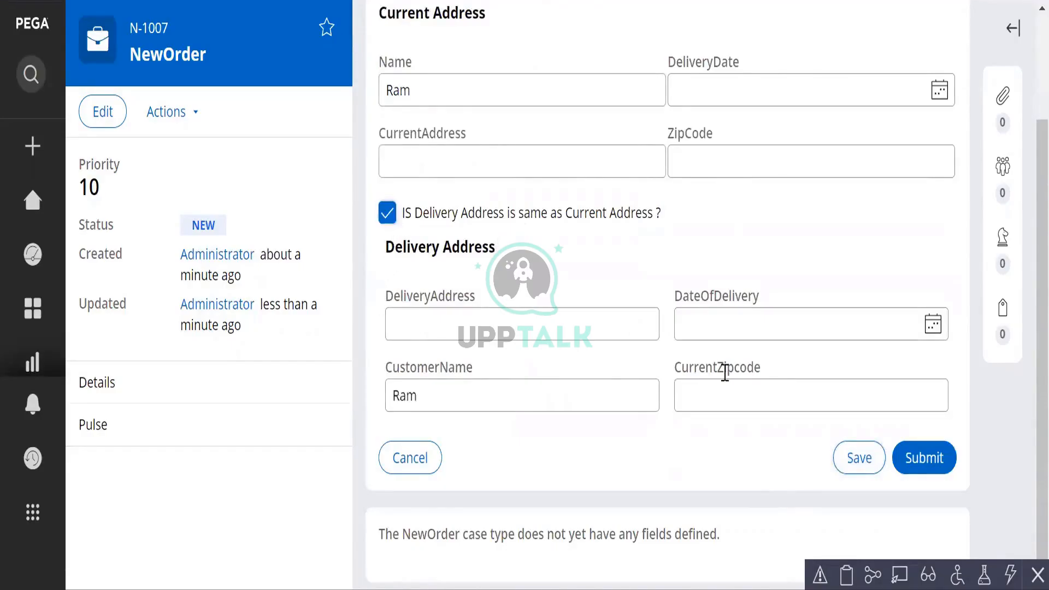
left_click(847, 575)
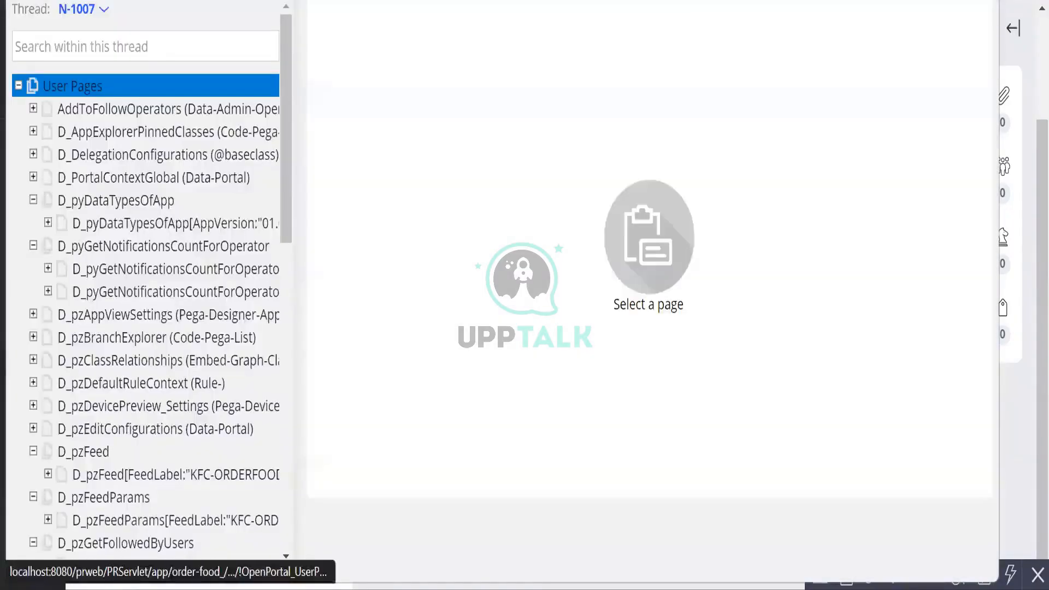
left_click(985, 1)
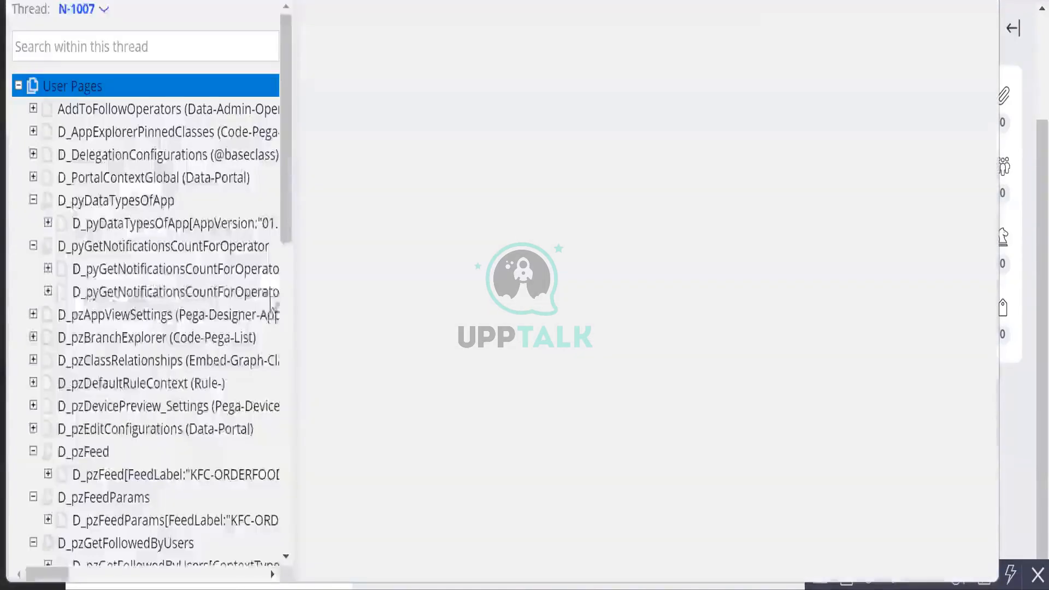
left_click(271, 291)
scroll(271, 291, "down", 10)
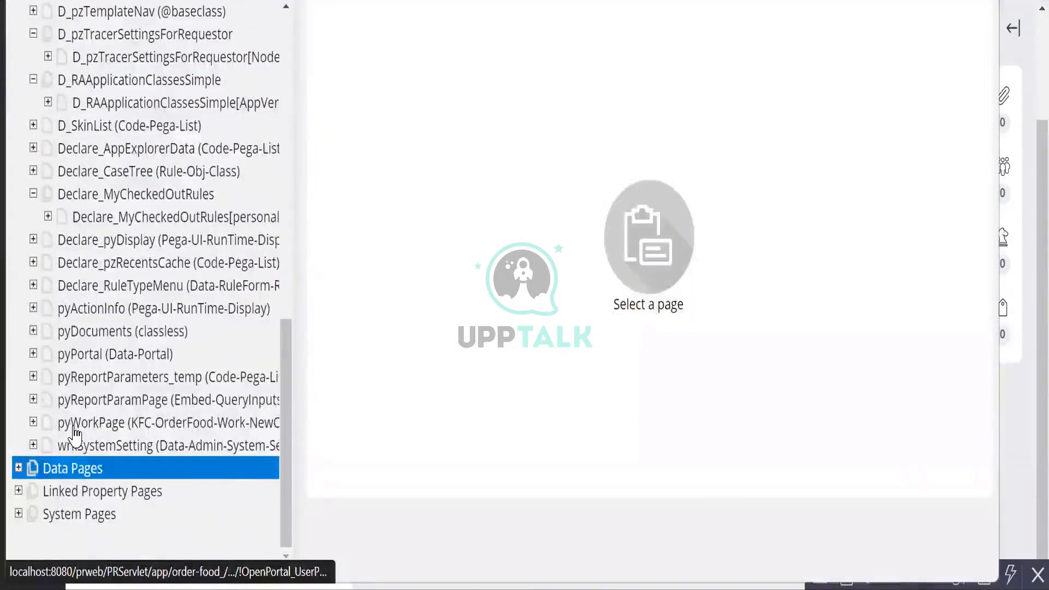
left_click(73, 425)
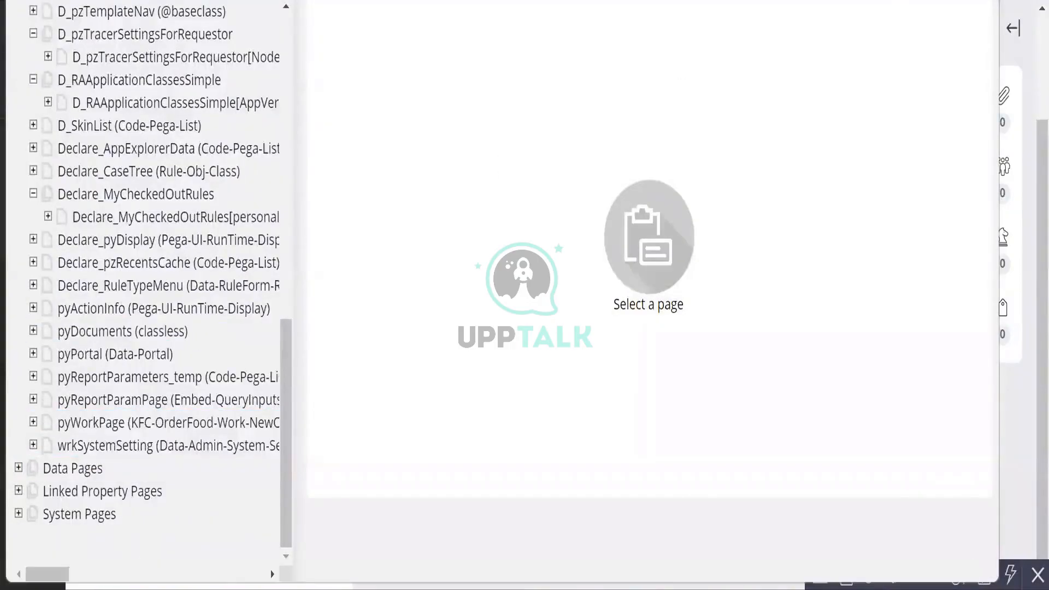
key("alt+Tab")
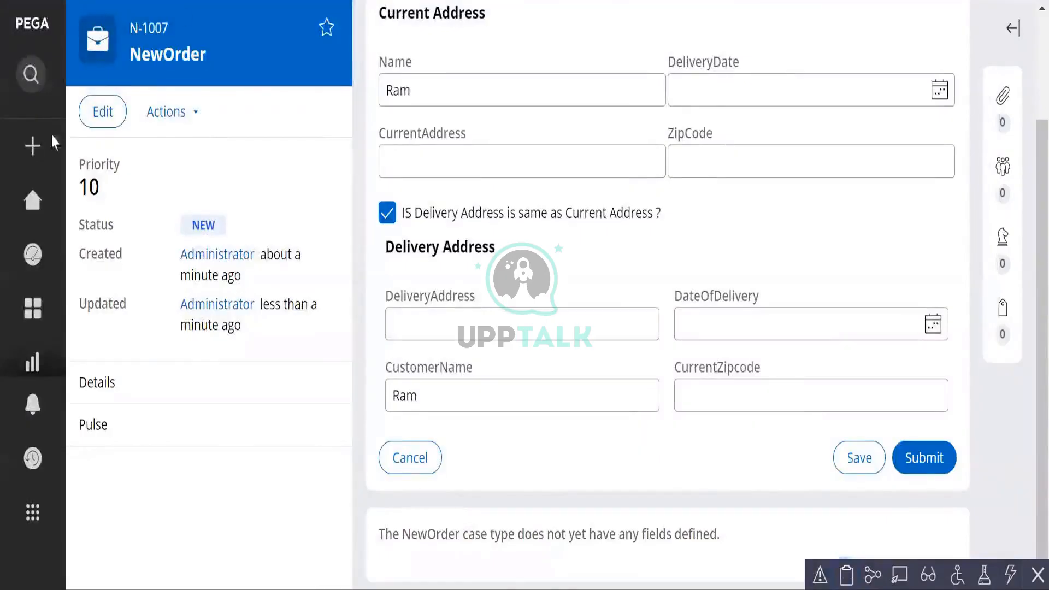
In a new NewOrder case's CollectDeliveryInfo form, enter the customer's name and mark the delivery address as the same as the current address
left_click(34, 147)
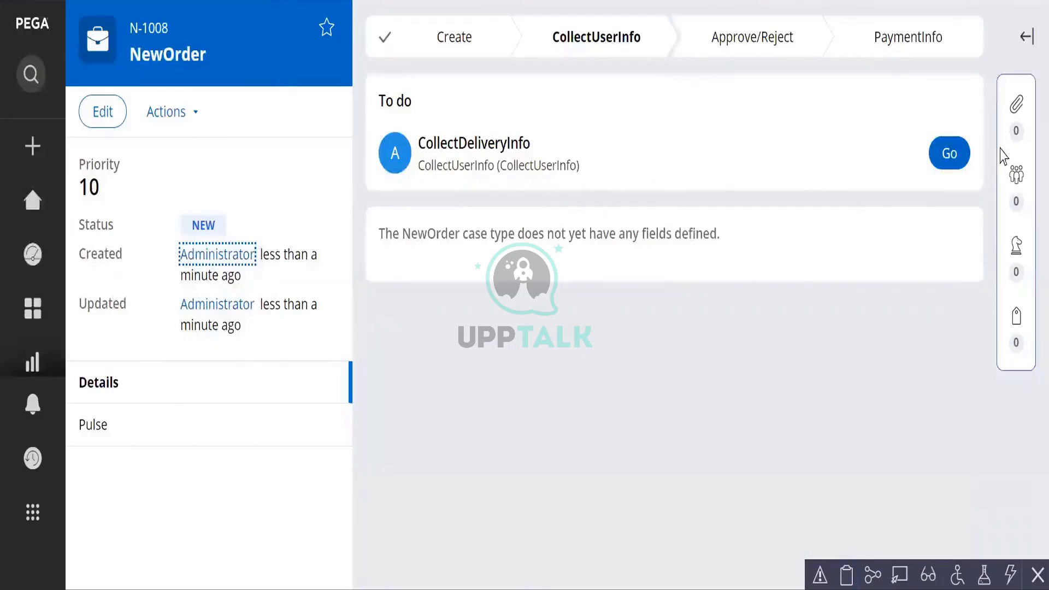
left_click(947, 161)
left_click(414, 234)
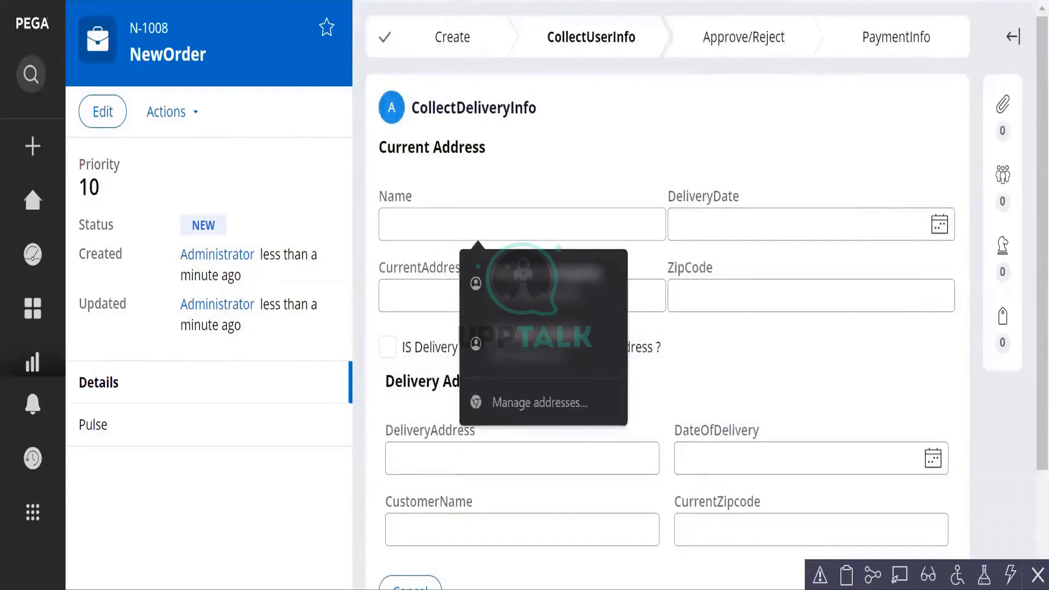
type("Ram")
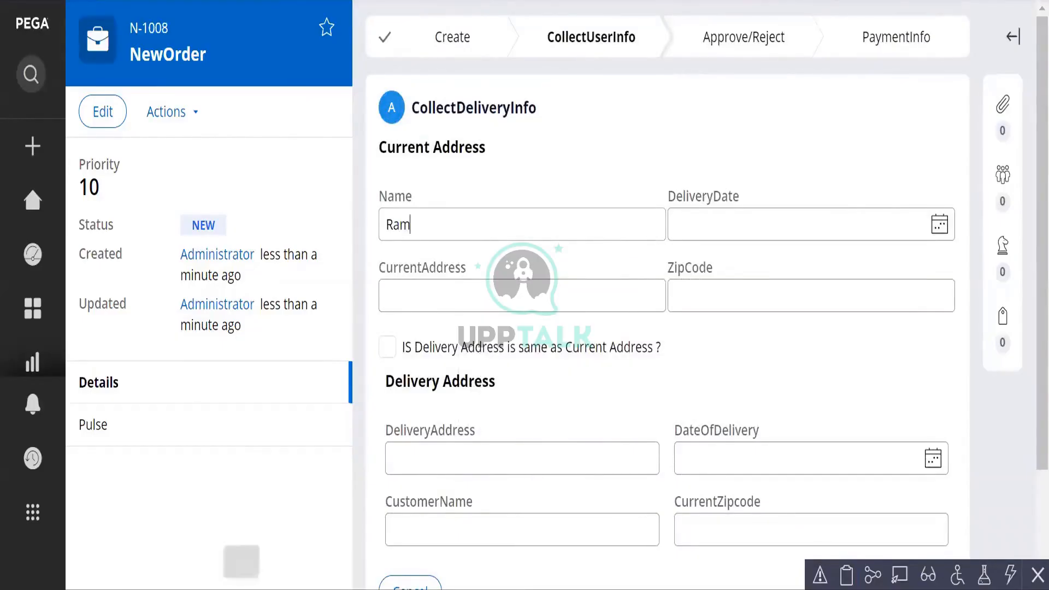
scroll(494, 417, "down", 3)
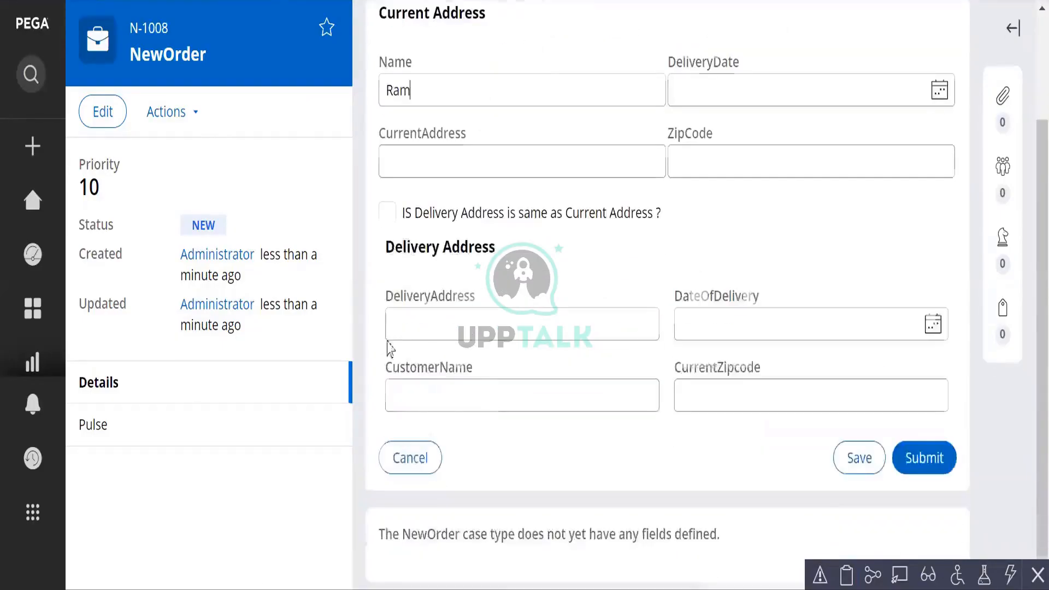
left_click(387, 212)
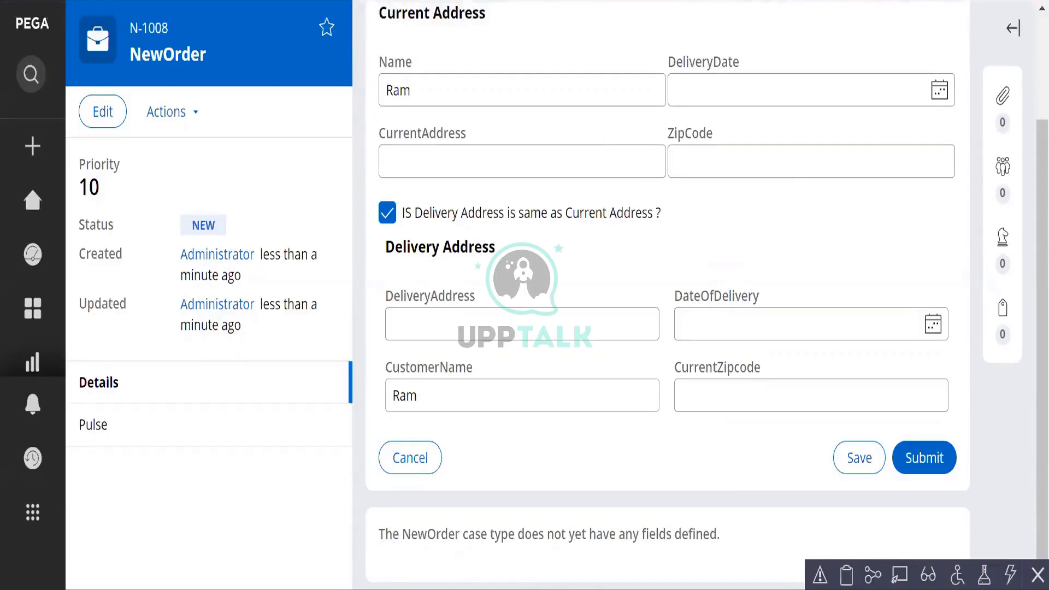
Try to launch the Tracer for the case, and examine the properties and subpages of pyWorkPage in the clipboard
left_click(869, 577)
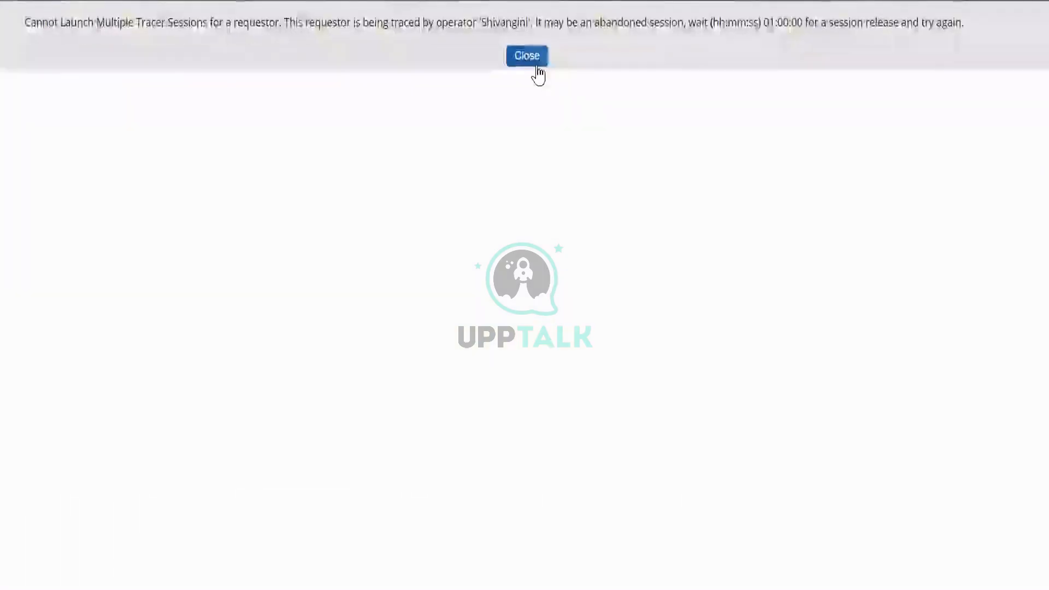
left_click(527, 57)
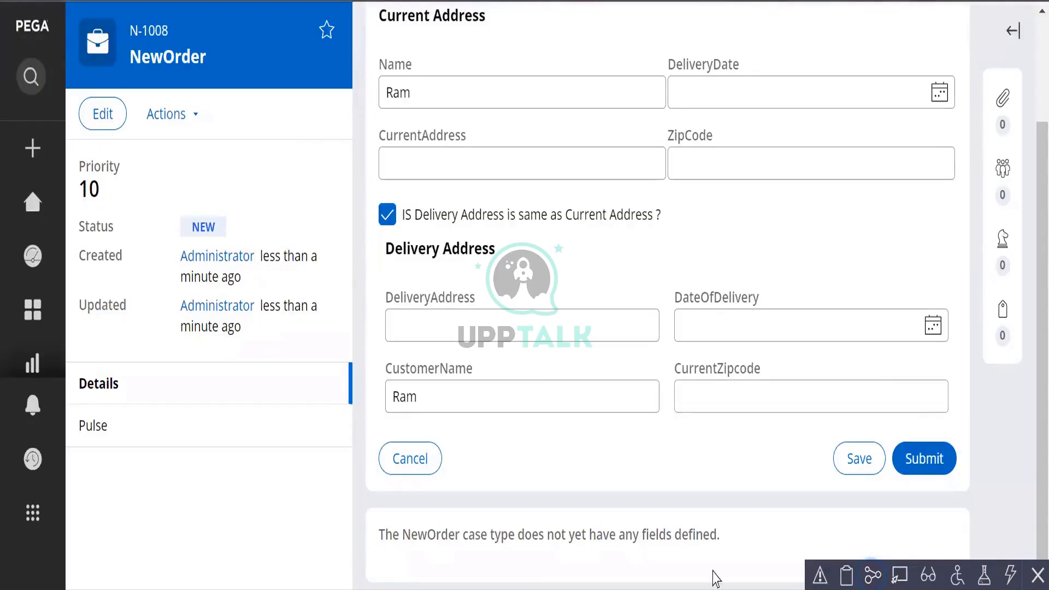
left_click(872, 573)
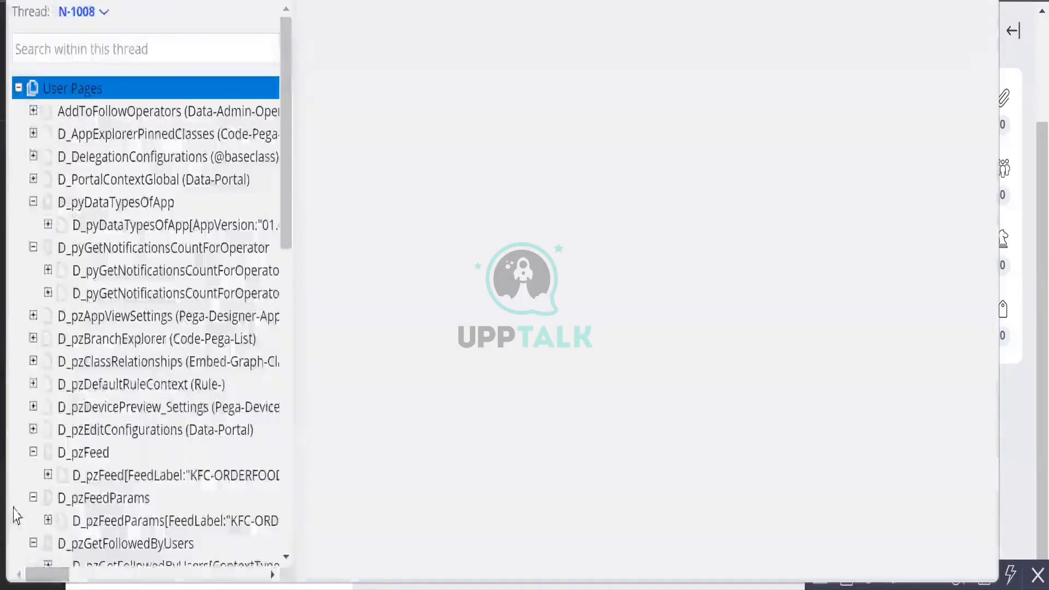
left_click(145, 410)
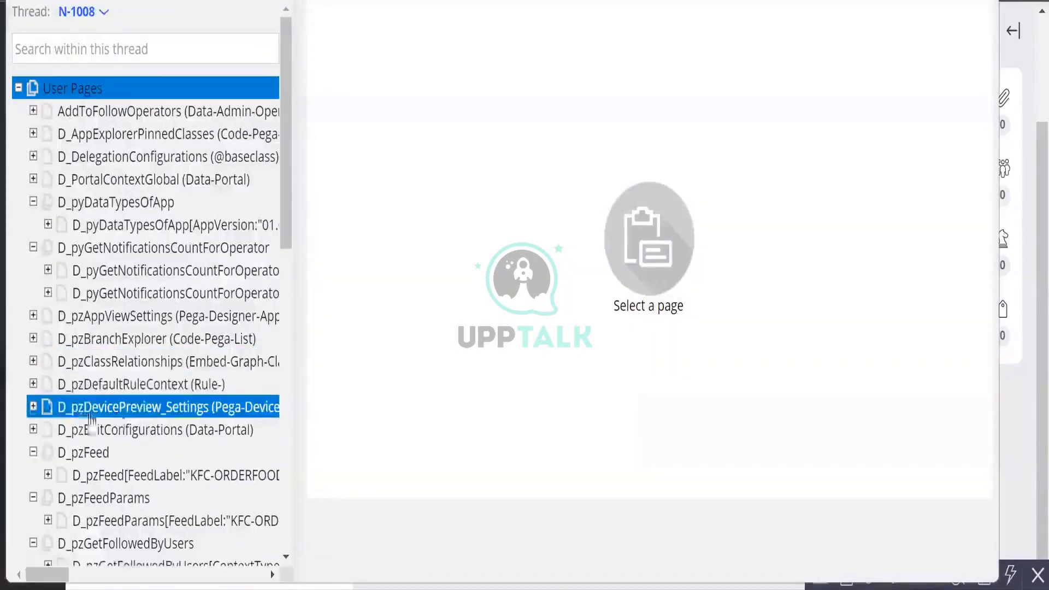
scroll(146, 418, "down", 12)
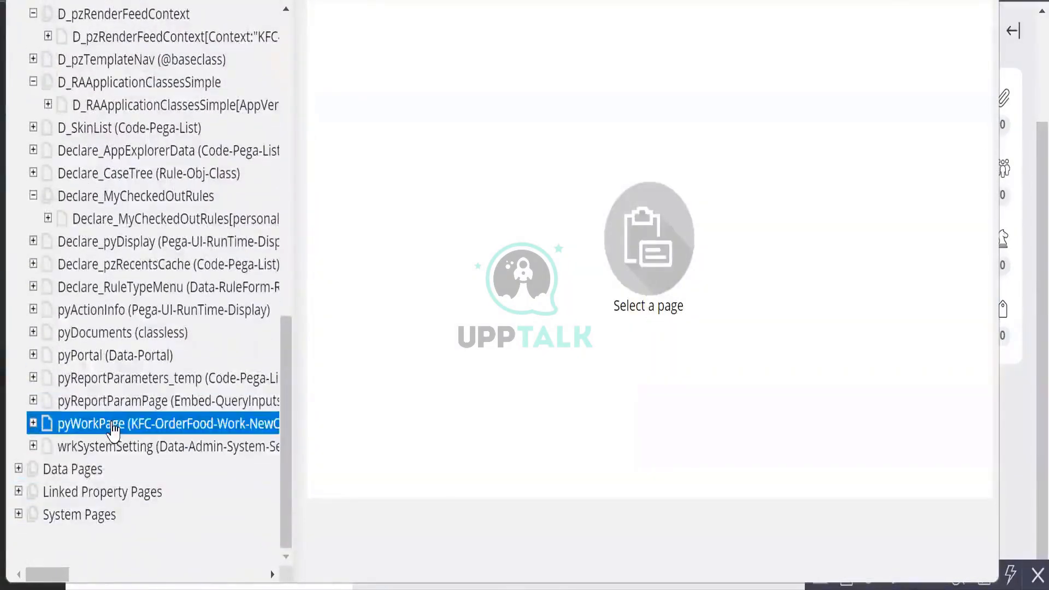
left_click(110, 424)
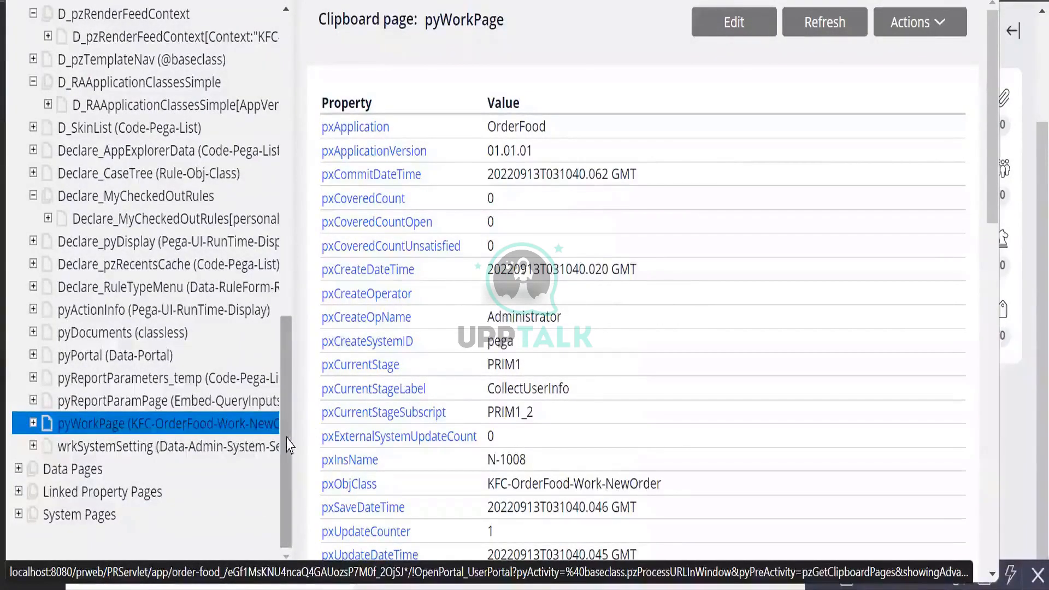
left_click(34, 424)
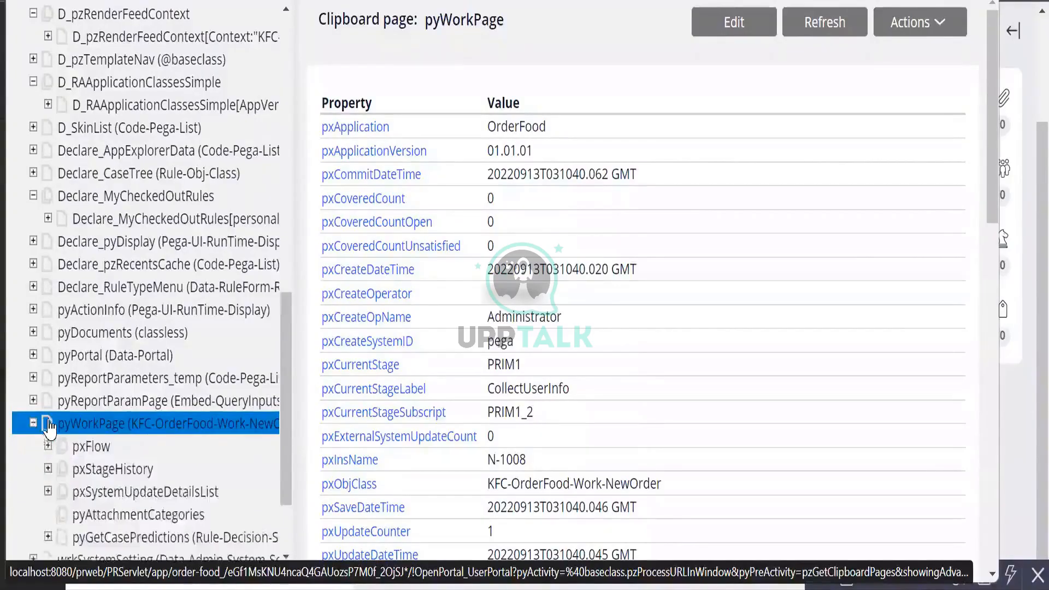
scroll(66, 437, "down", 2)
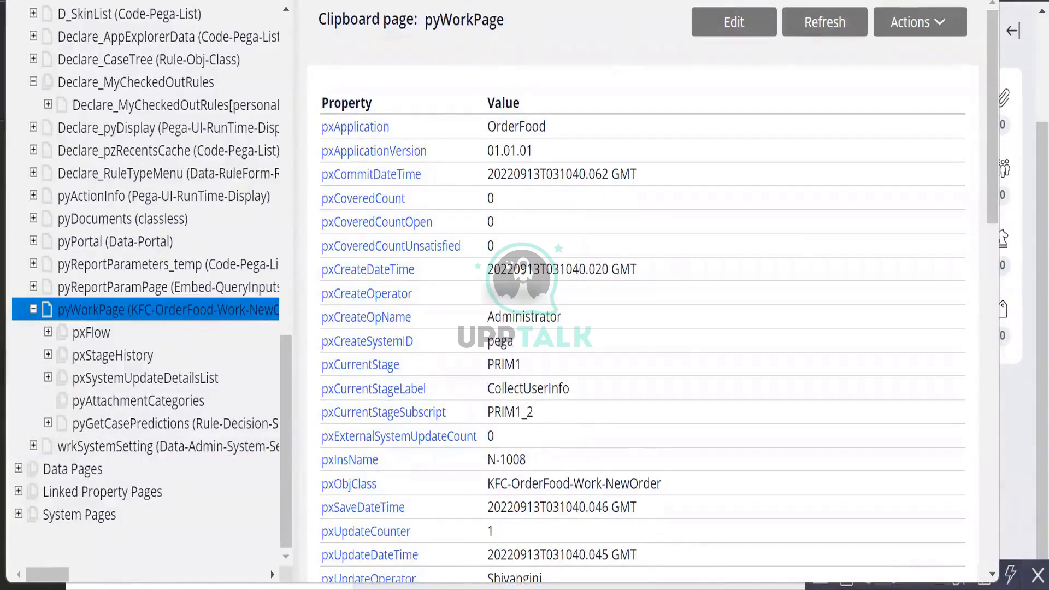
Return to Dev Studio and review the SetAddress data transform's mappings and the SameAddress property's type and display settings
mouse_move(499, 580)
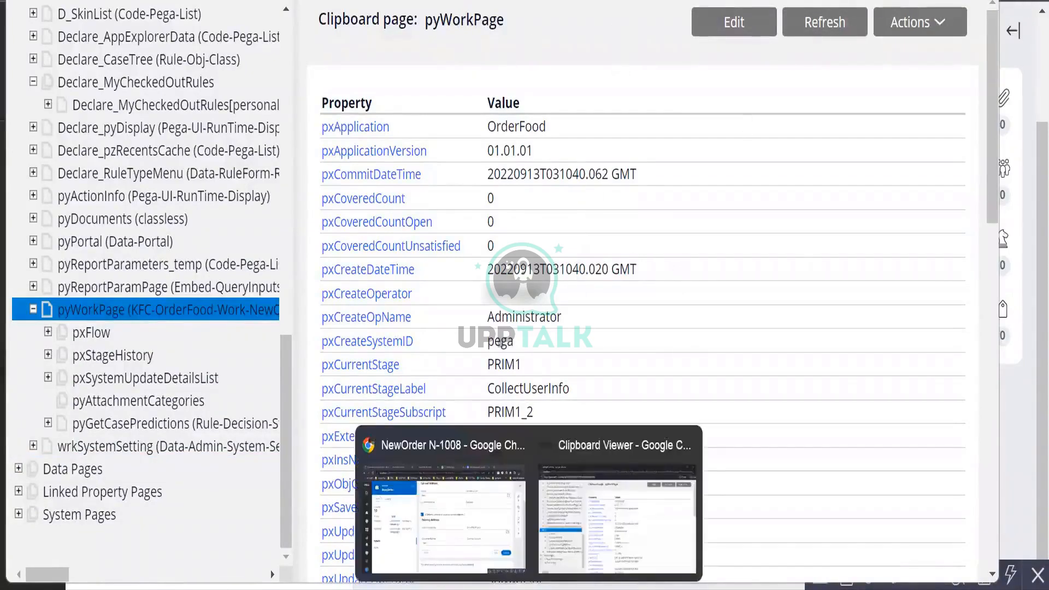
left_click(471, 557)
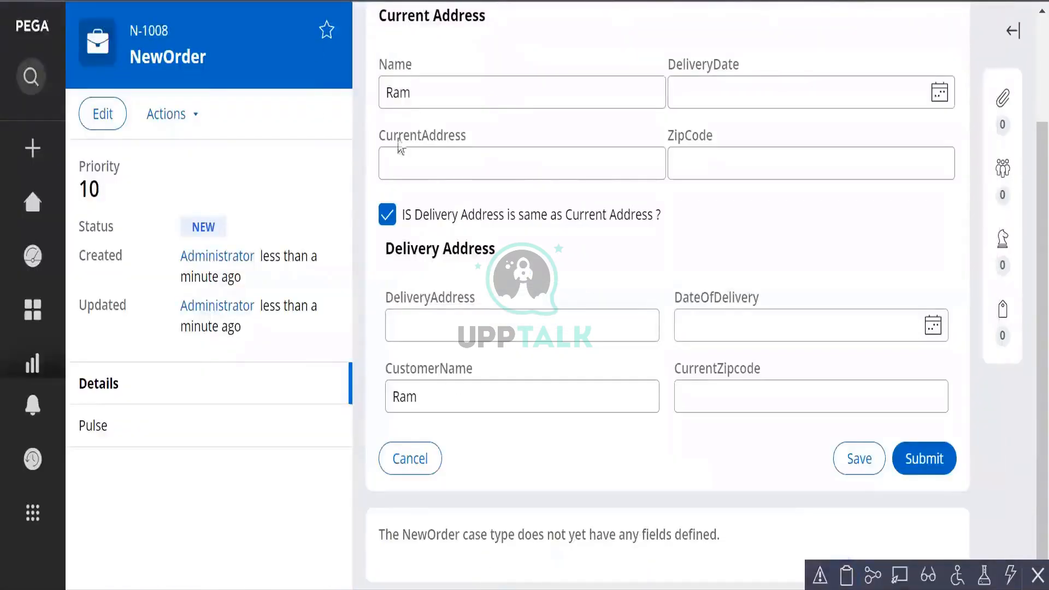
key("alt+Tab")
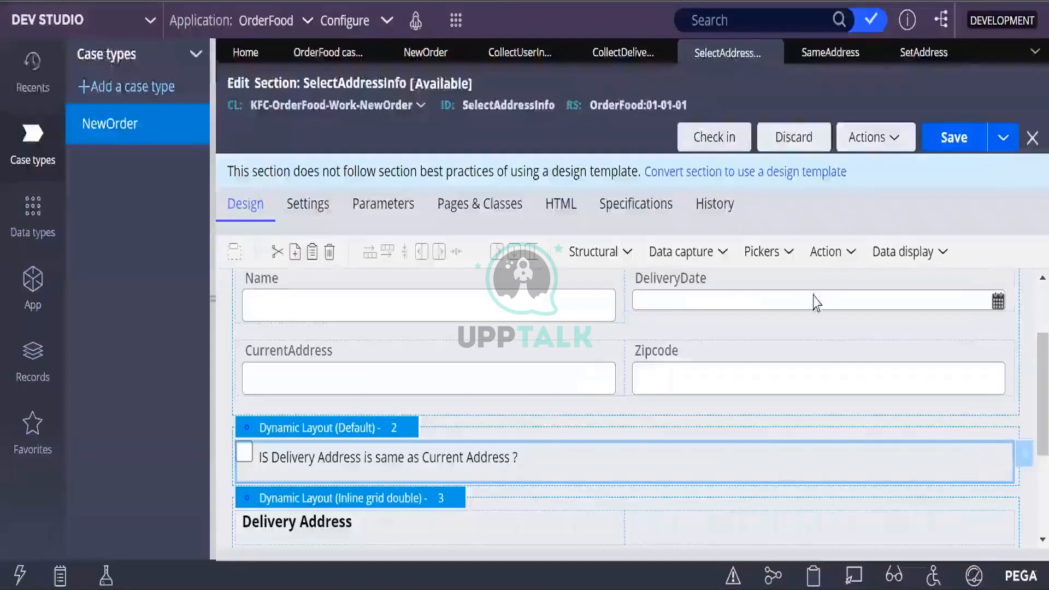
left_click(912, 57)
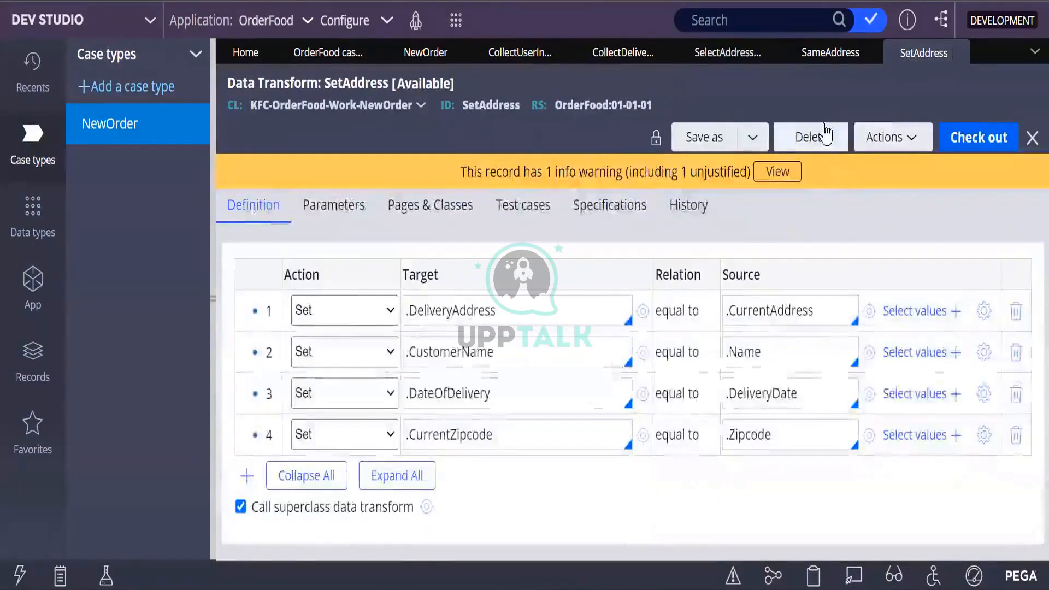
left_click(829, 66)
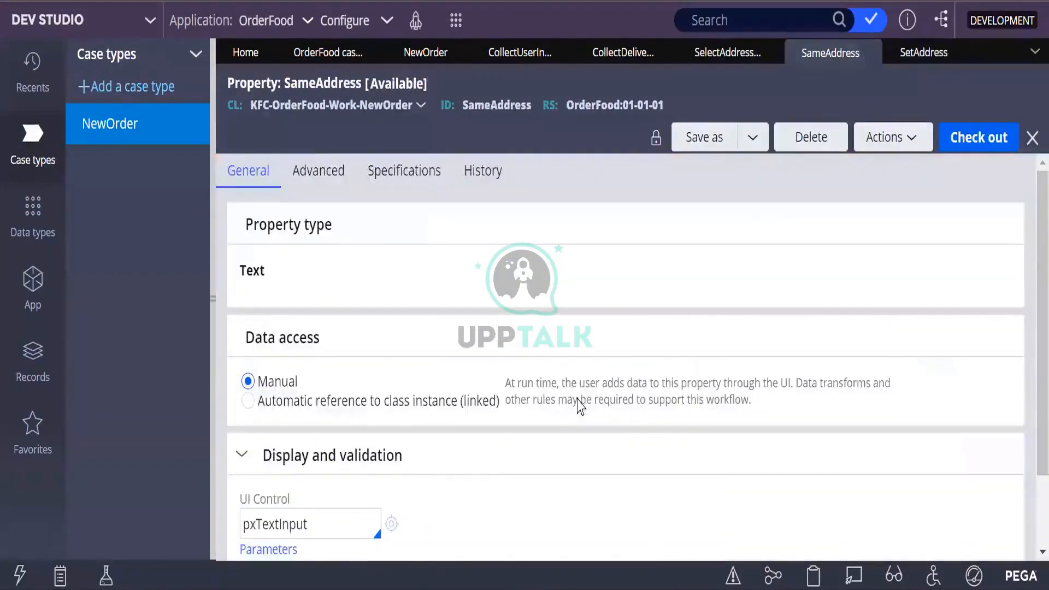
scroll(614, 356, "down", 2)
scroll(619, 375, "up", 2)
left_click(921, 55)
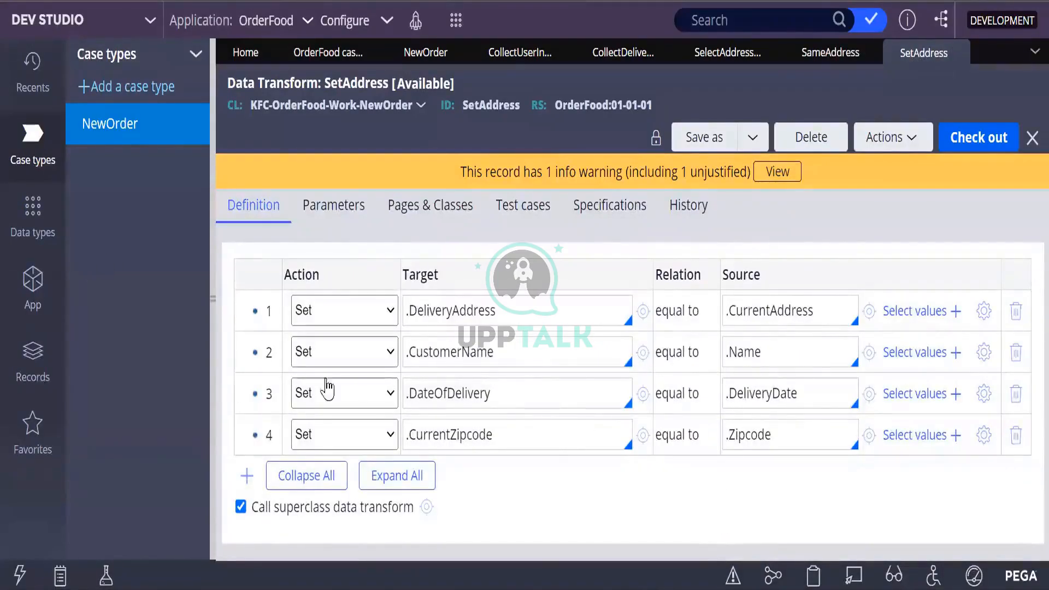
Change the first target of the SetAddress data transform to Pyworkpage.DeliveryAddress and check the field names on the case form
left_click(392, 311)
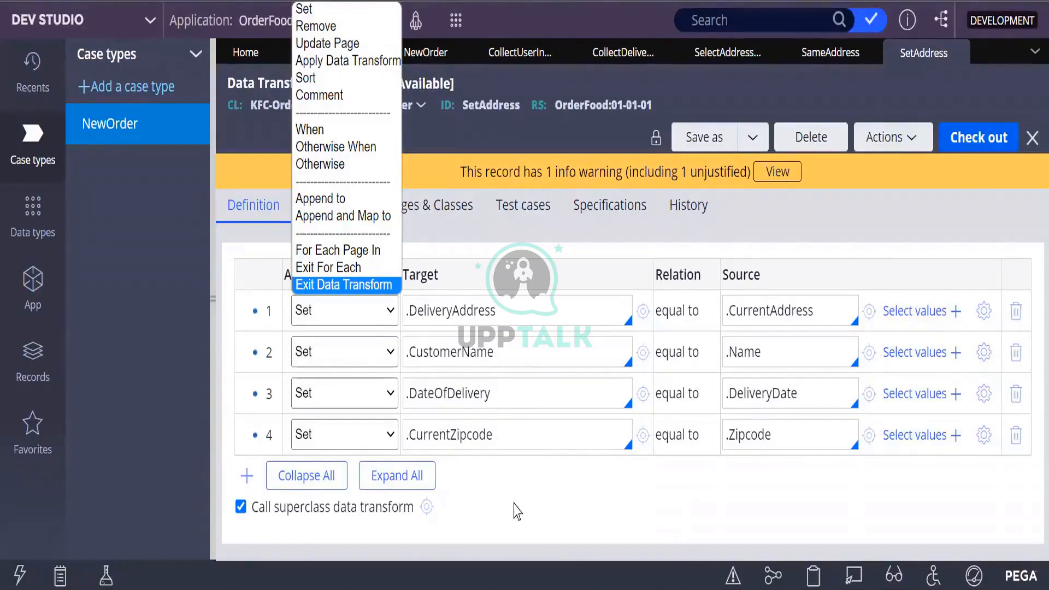
left_click(412, 313)
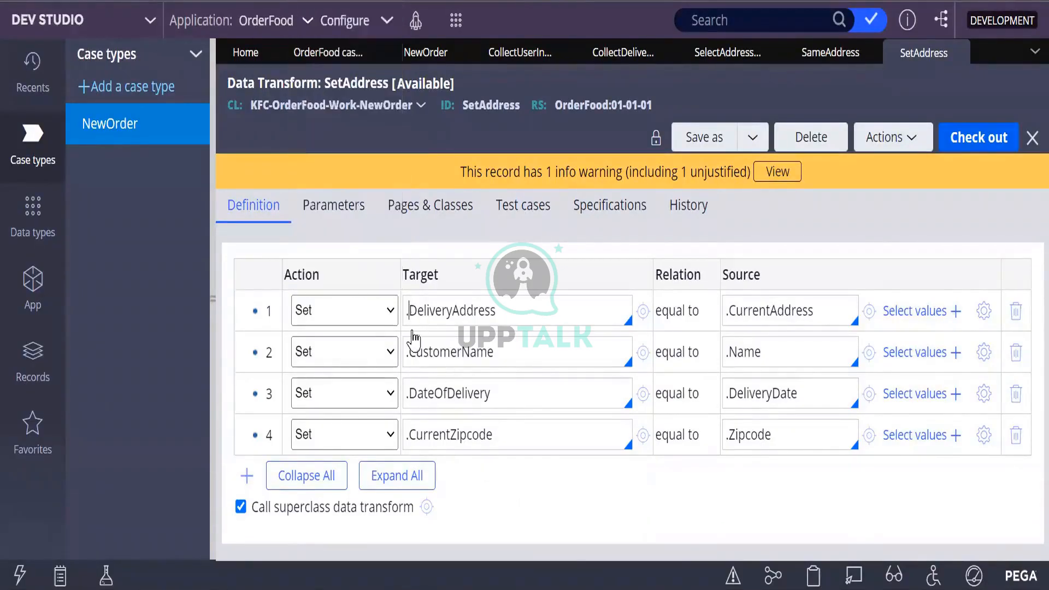
key("BackSpace")
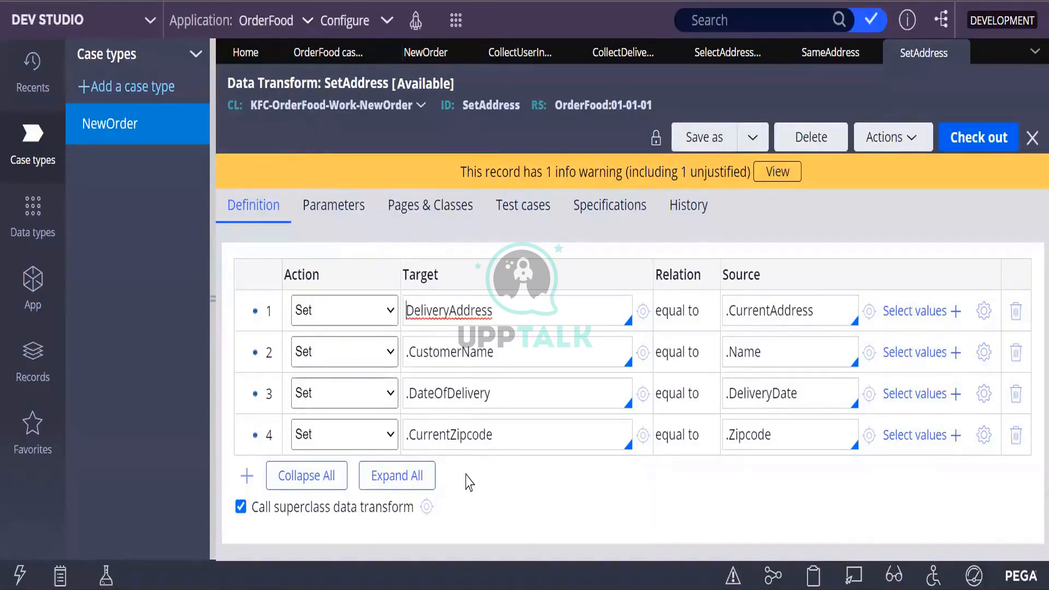
type("Pyworkp")
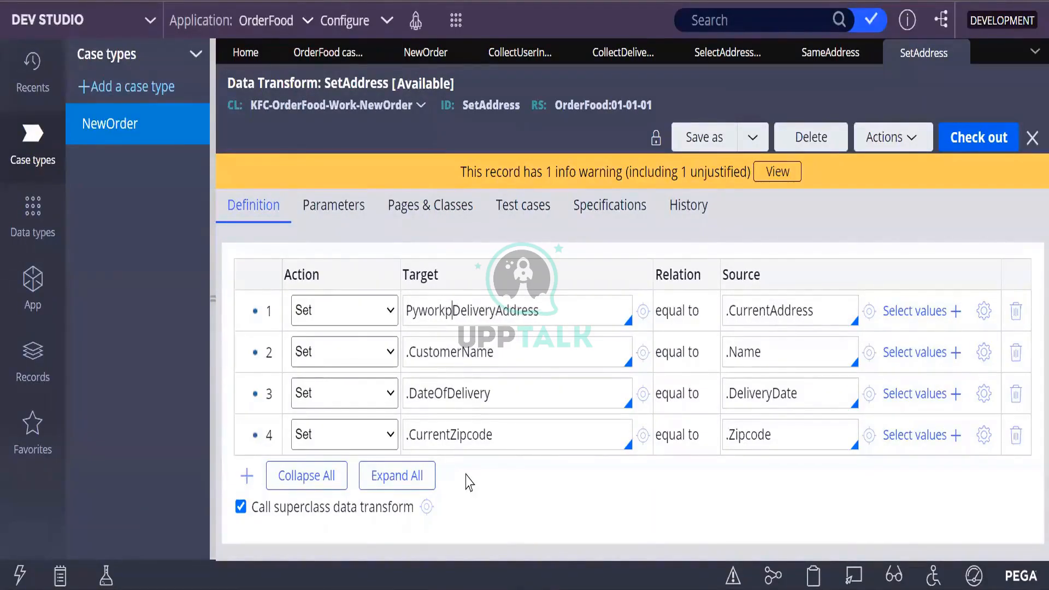
type("age.")
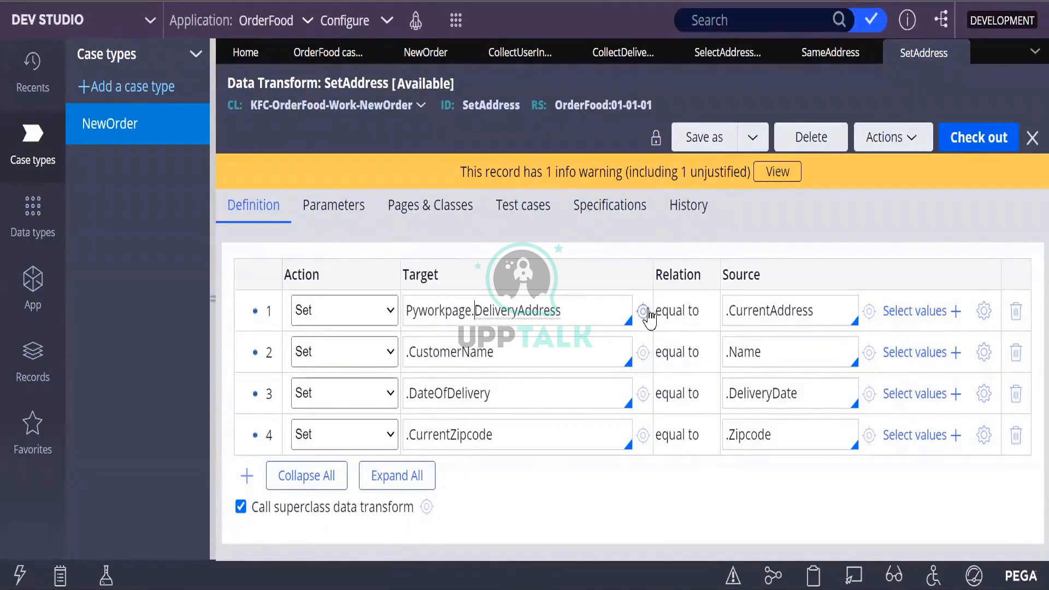
left_click(728, 307)
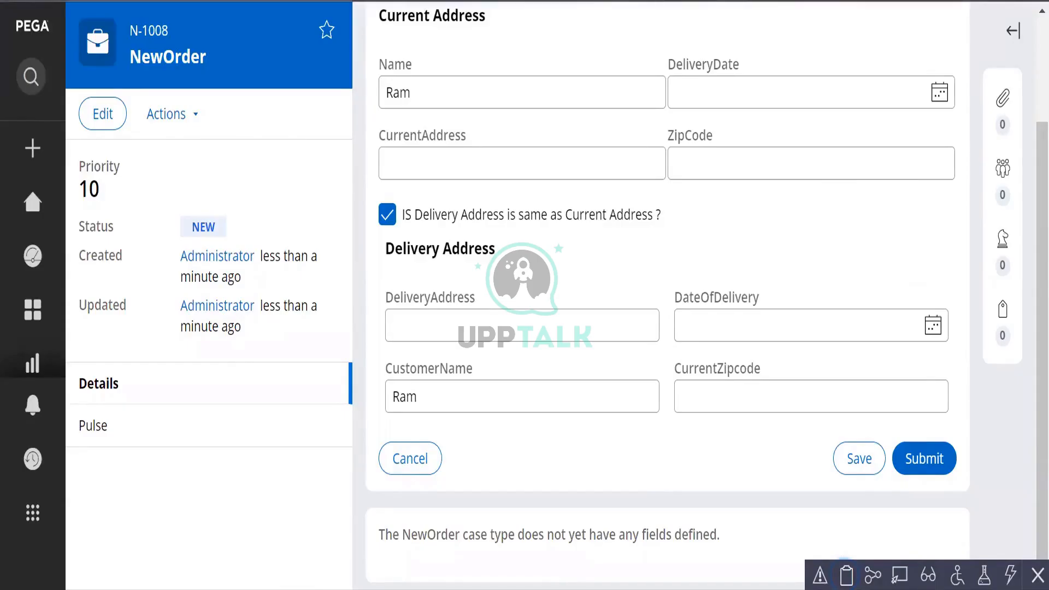
key("alt+Tab")
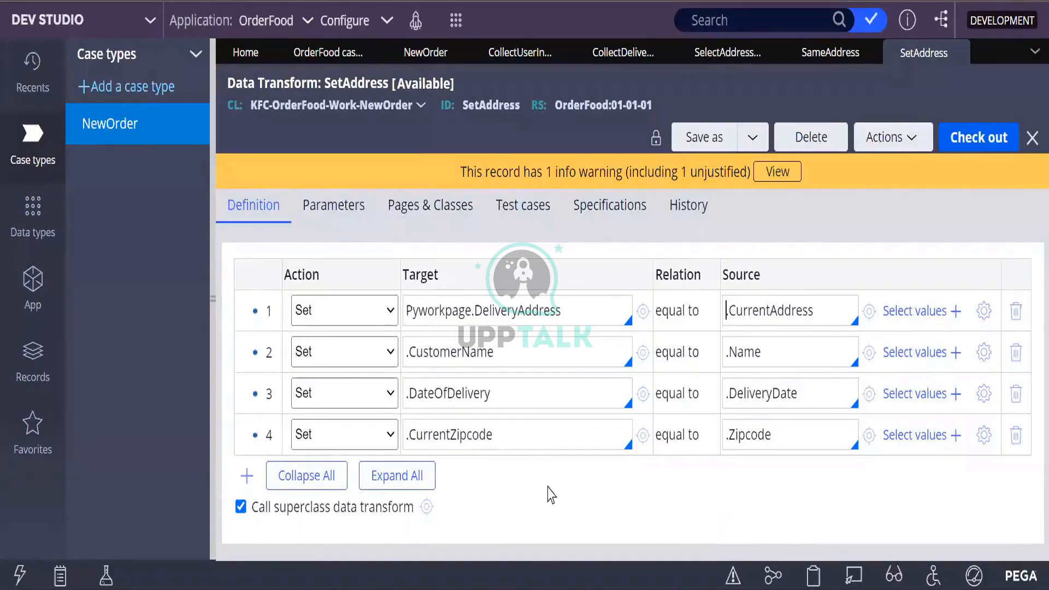
Add pyworkpage as a page name in the SetAddress data transform's pages and classes
left_click(474, 310)
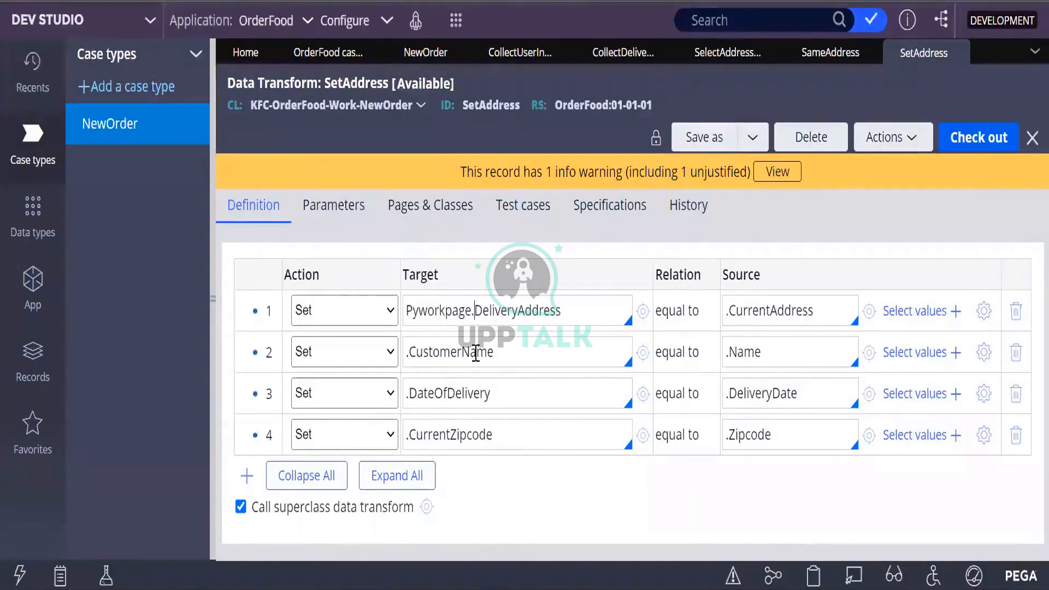
left_click(466, 310)
left_click(426, 216)
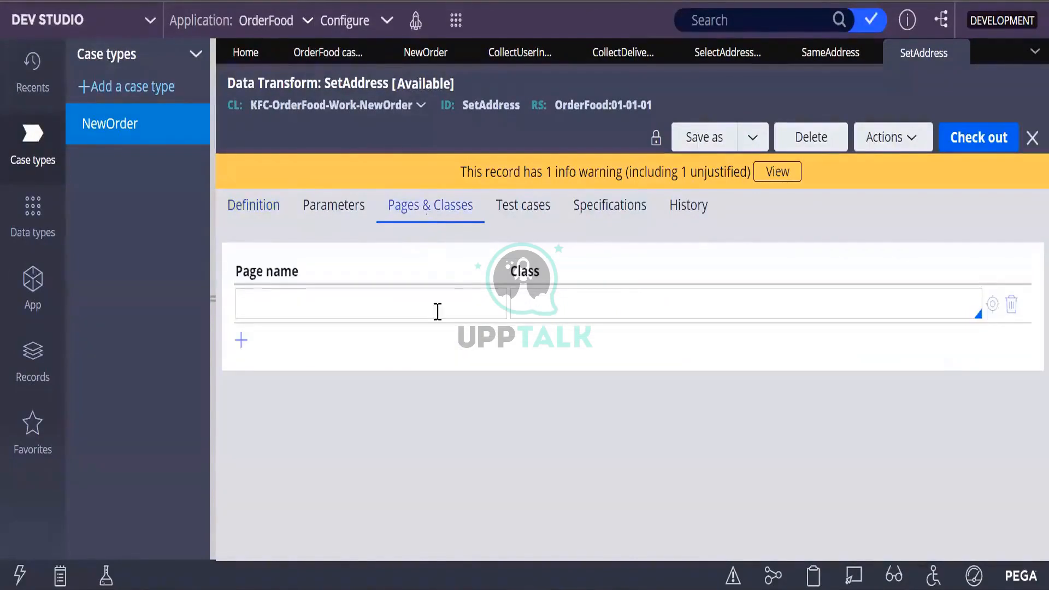
left_click(372, 300)
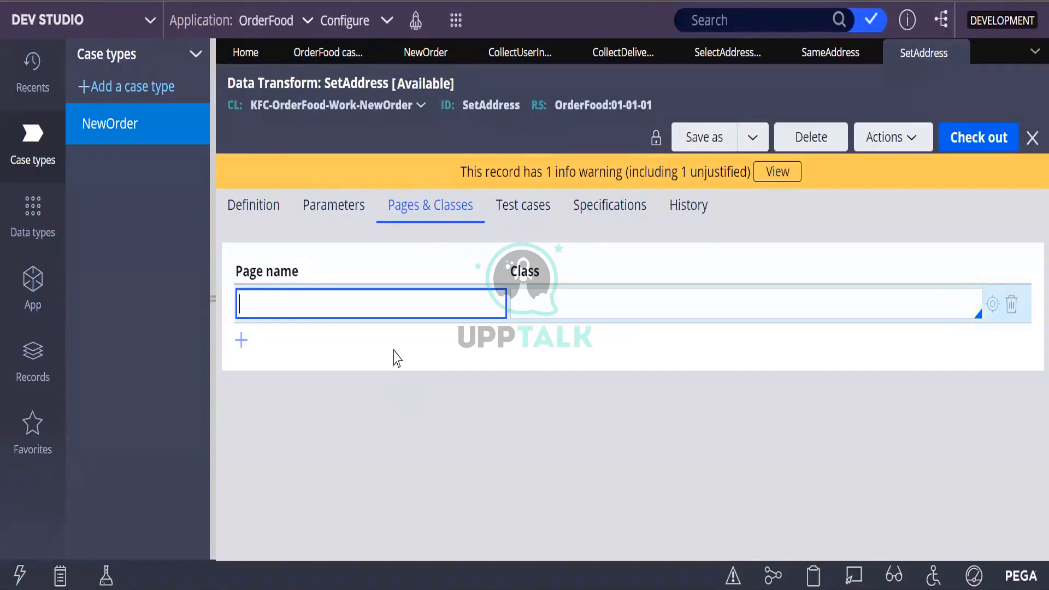
type("pywork")
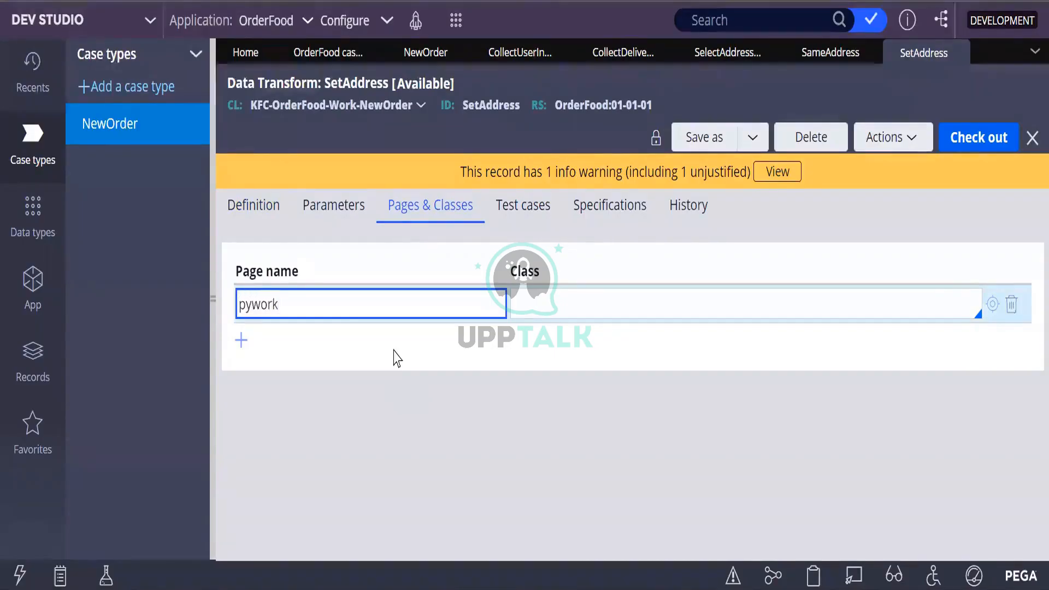
type("page")
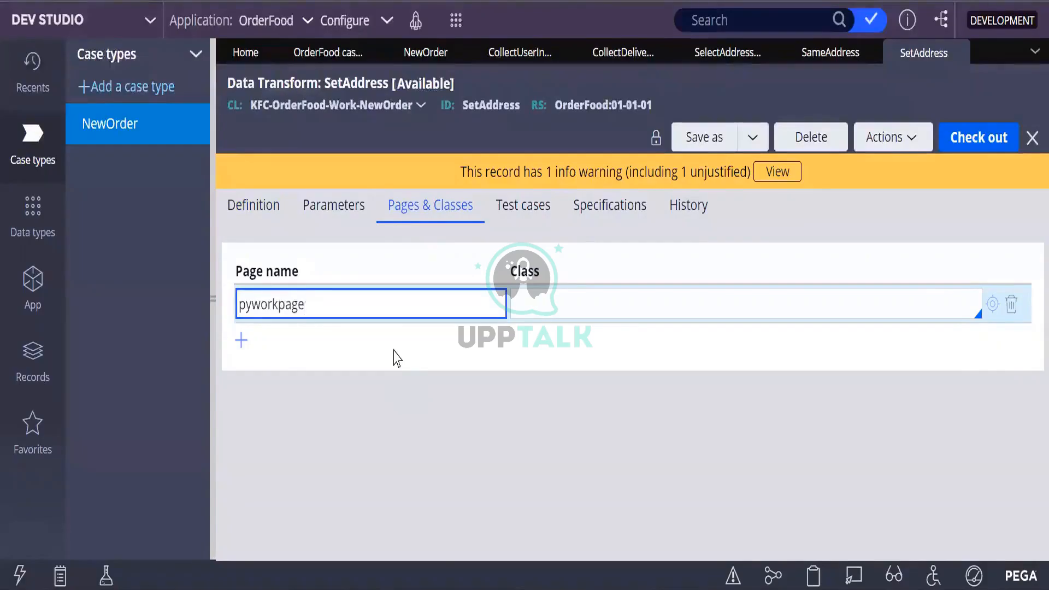
left_click(536, 312)
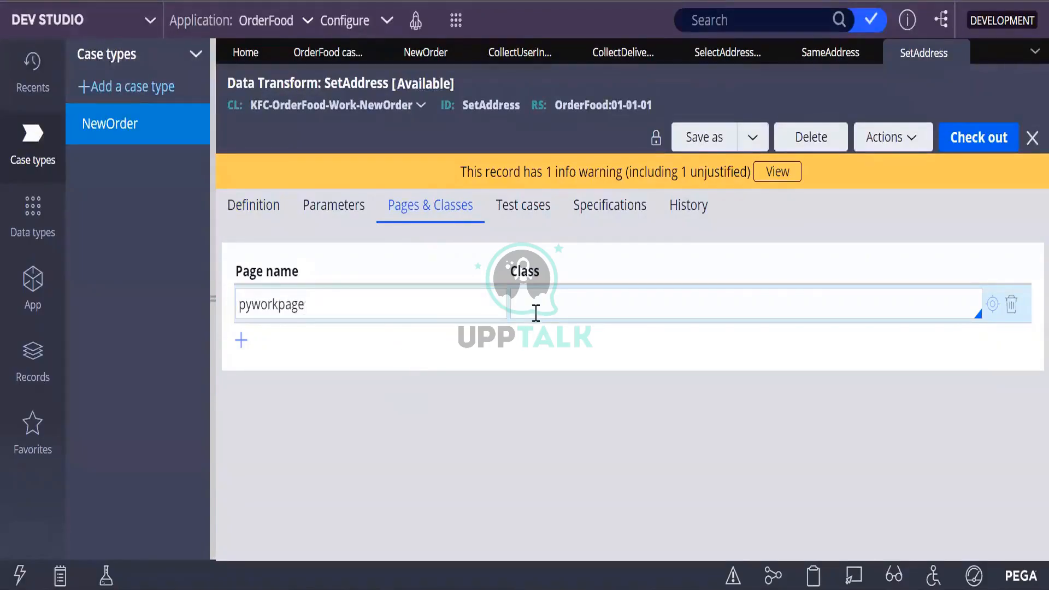
Correct the page name's capitalization to pyworkPage
left_click(246, 302)
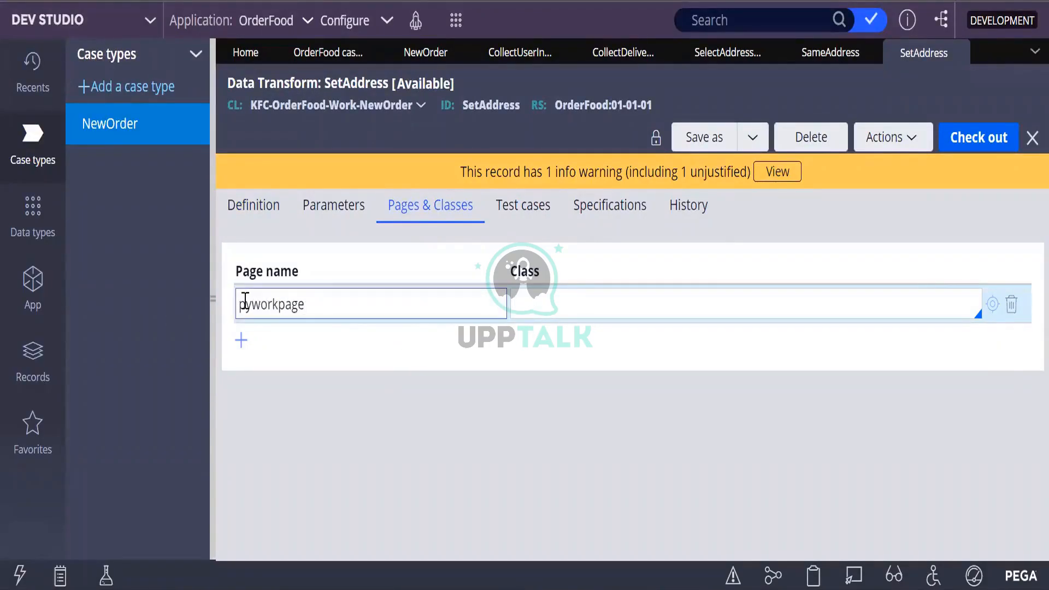
left_click(244, 304)
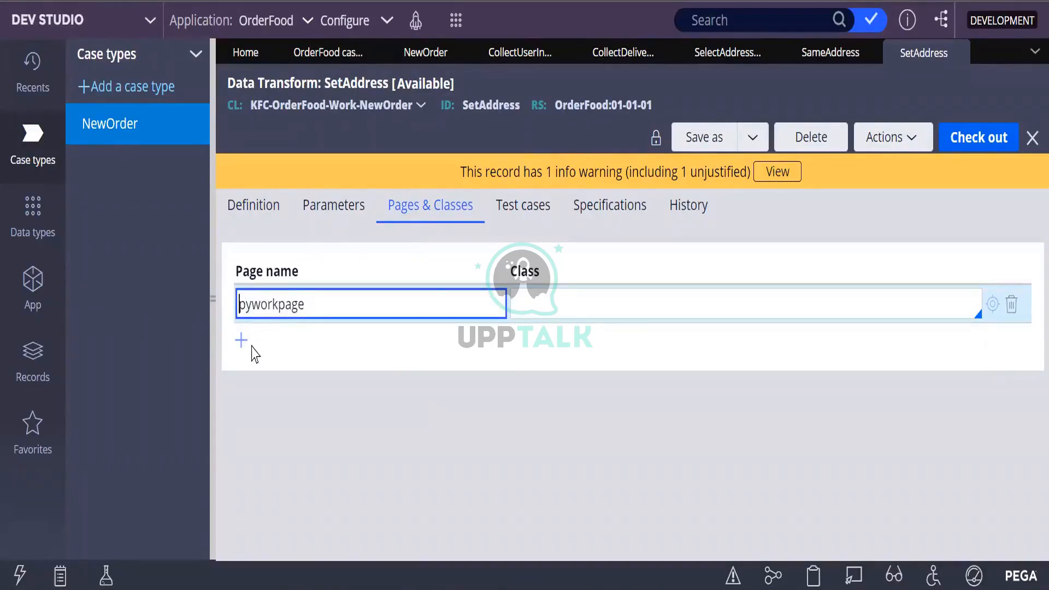
key("Right")
key("Right")
key("Right")
key("Right")
key("Right")
key("Right")
key("Delete")
type("P")
key("Left")
key("Left")
key("Left")
Look through the user pages of Dev Studio's New thread in the clipboard for the work page
left_click(812, 578)
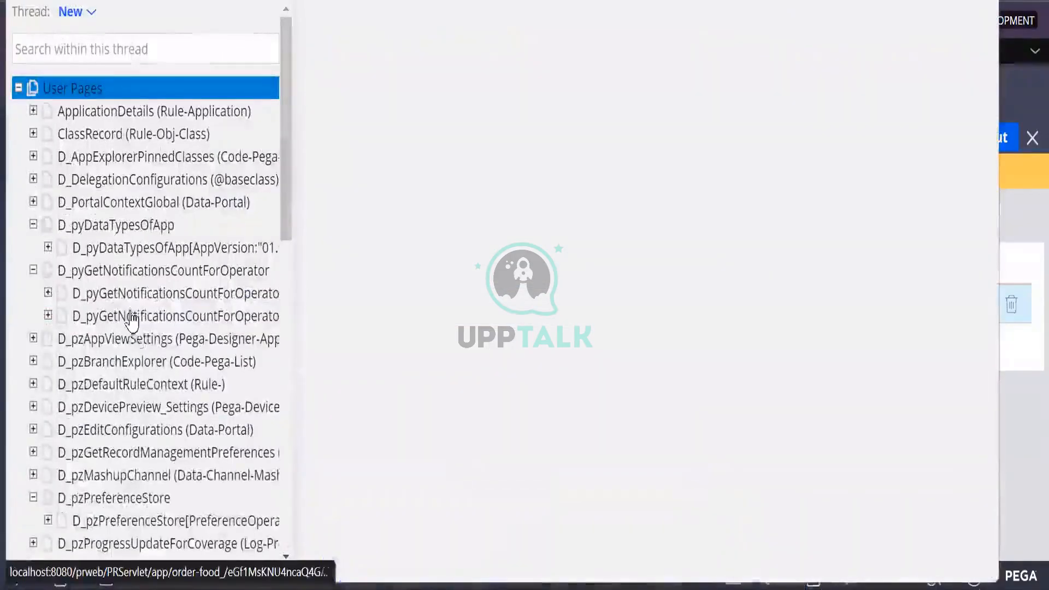
scroll(96, 446, "down", 15)
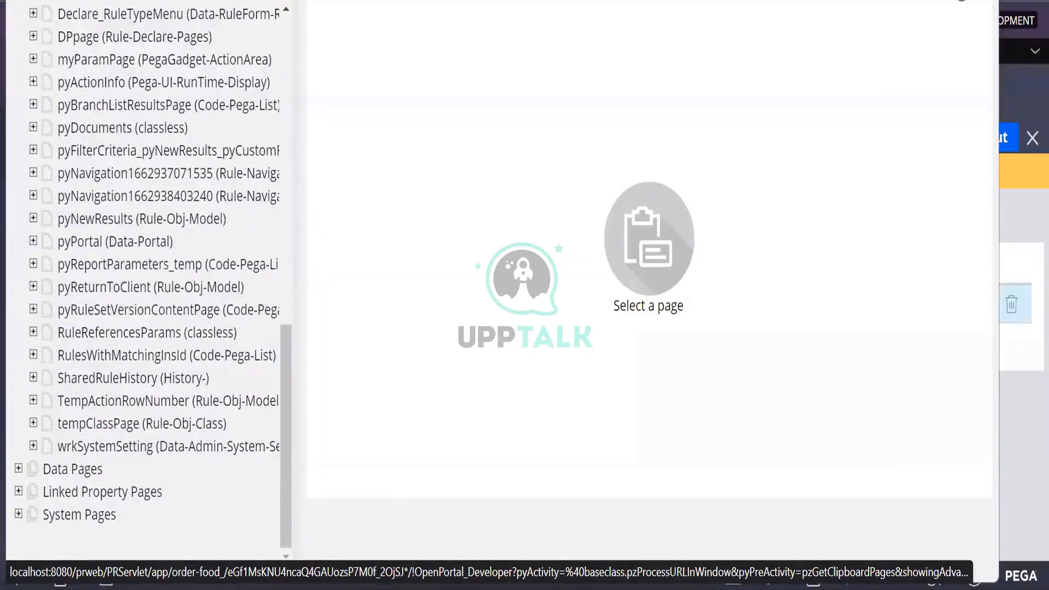
scroll(105, 110, "up", 8)
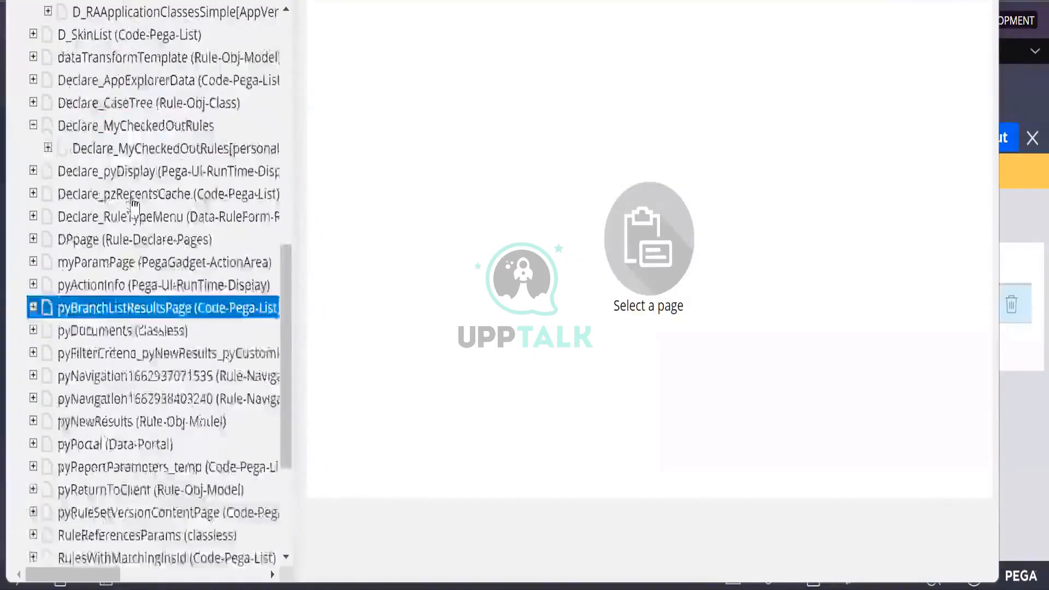
scroll(106, 110, "up", 6)
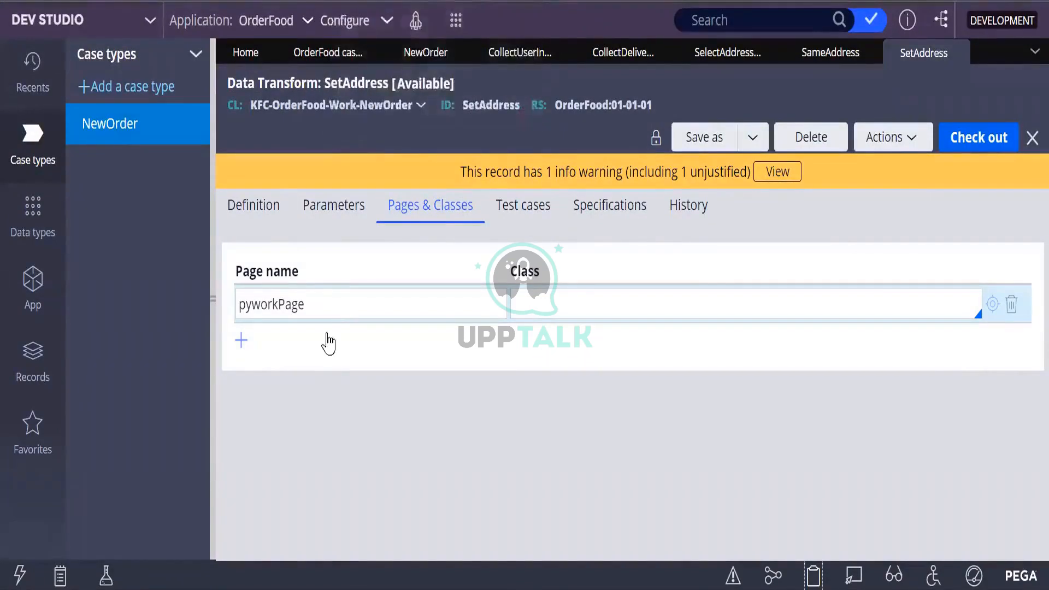
left_click(323, 310)
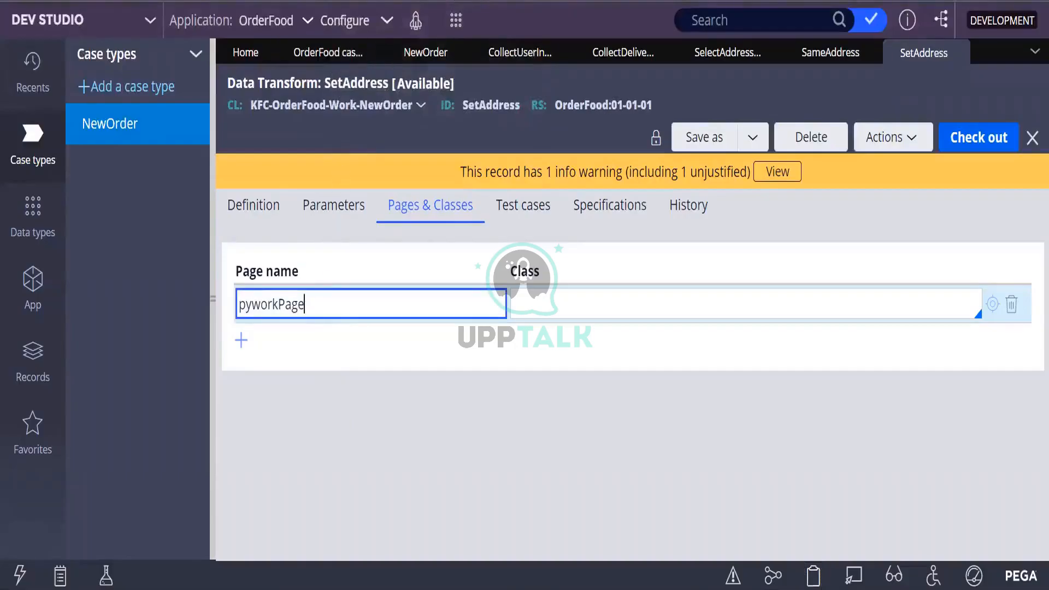
key("Tab")
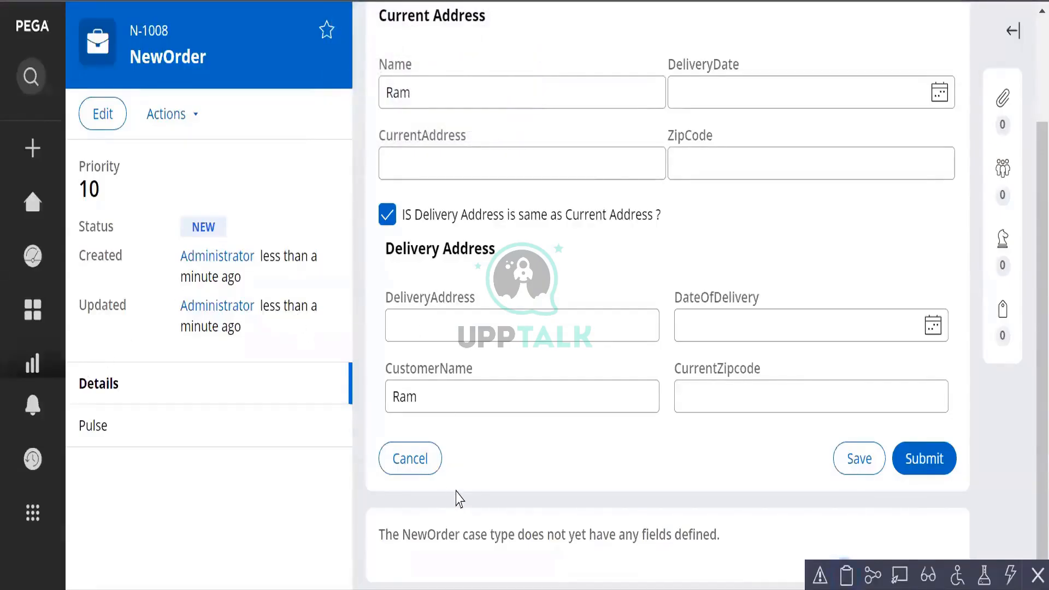
Switch to the running NewOrder case and check its clipboard thread and user pages for the exact name of the work page
scroll(497, 475, "up", 3)
scroll(506, 470, "down", 3)
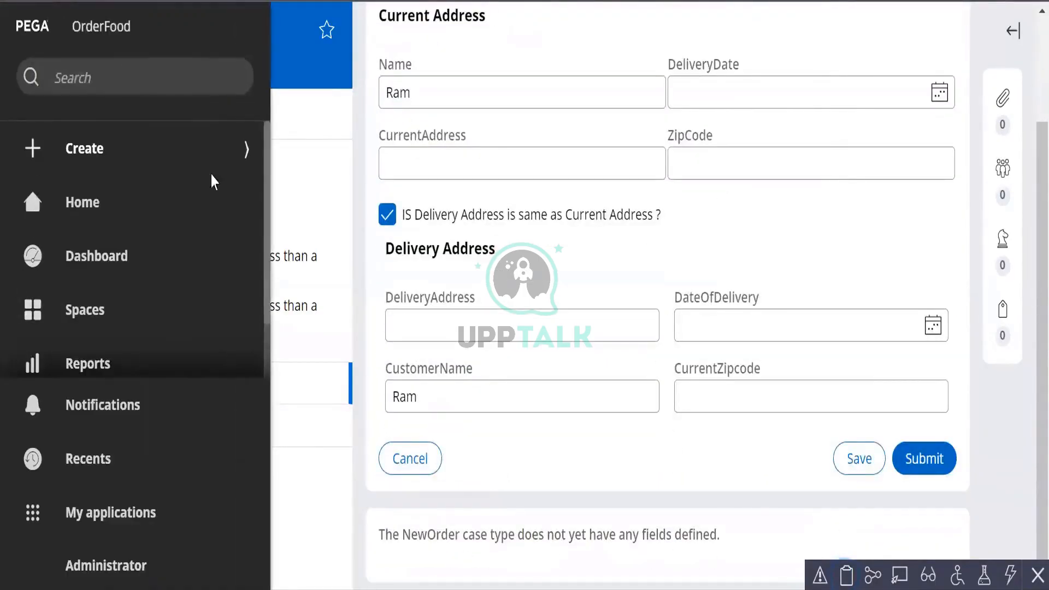
left_click(848, 575)
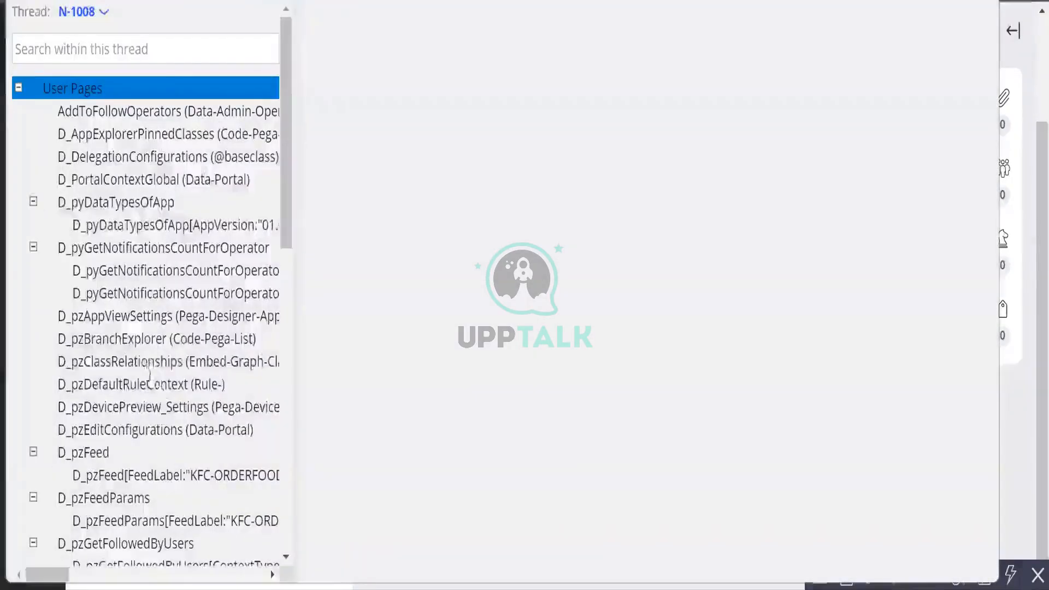
scroll(222, 533, "down", 7)
scroll(109, 492, "down", 2)
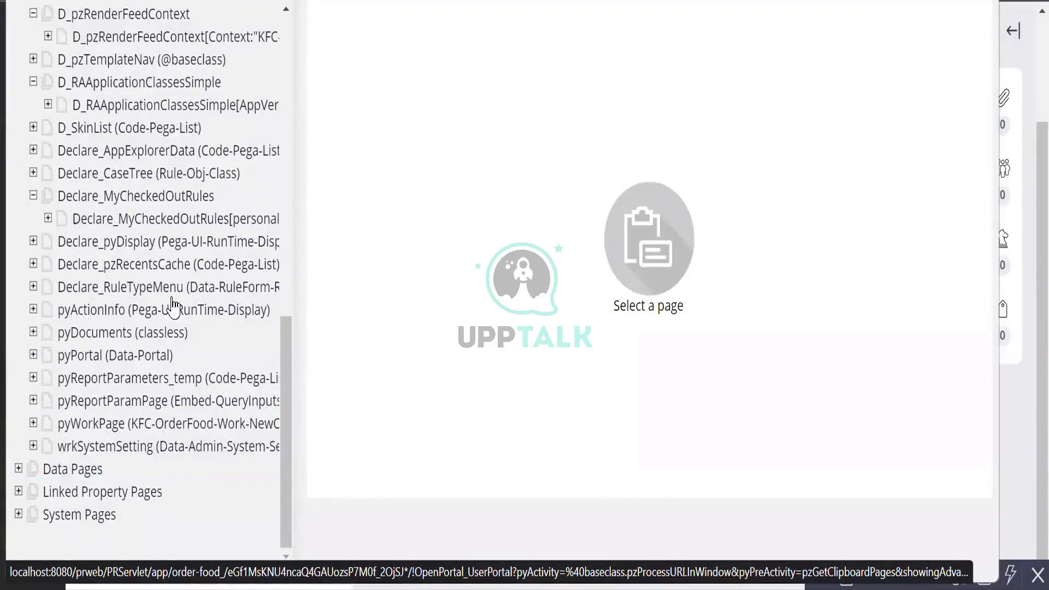
scroll(109, 164, "up", 15)
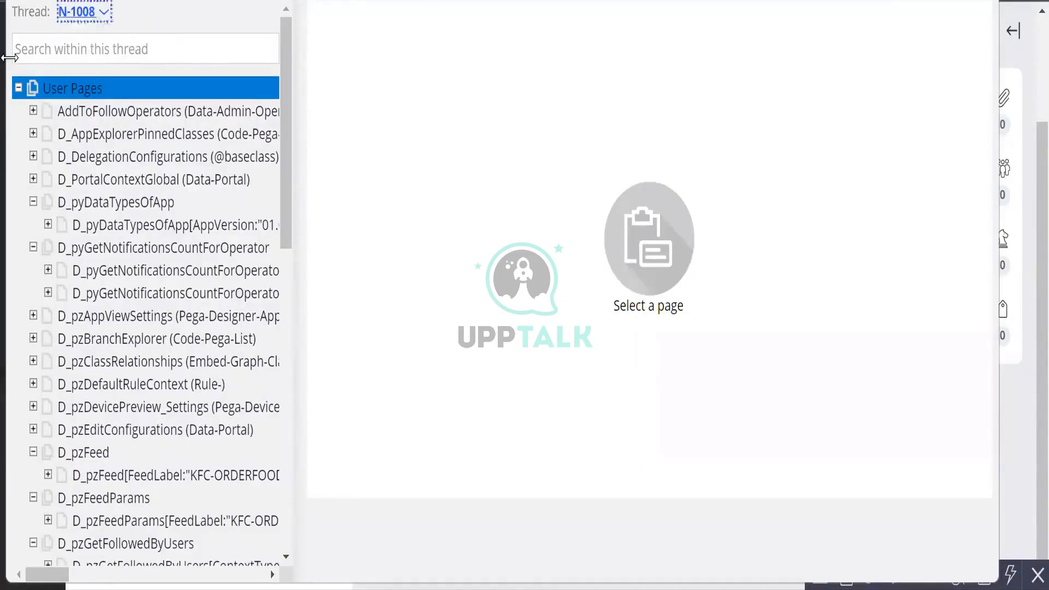
left_click(79, 12)
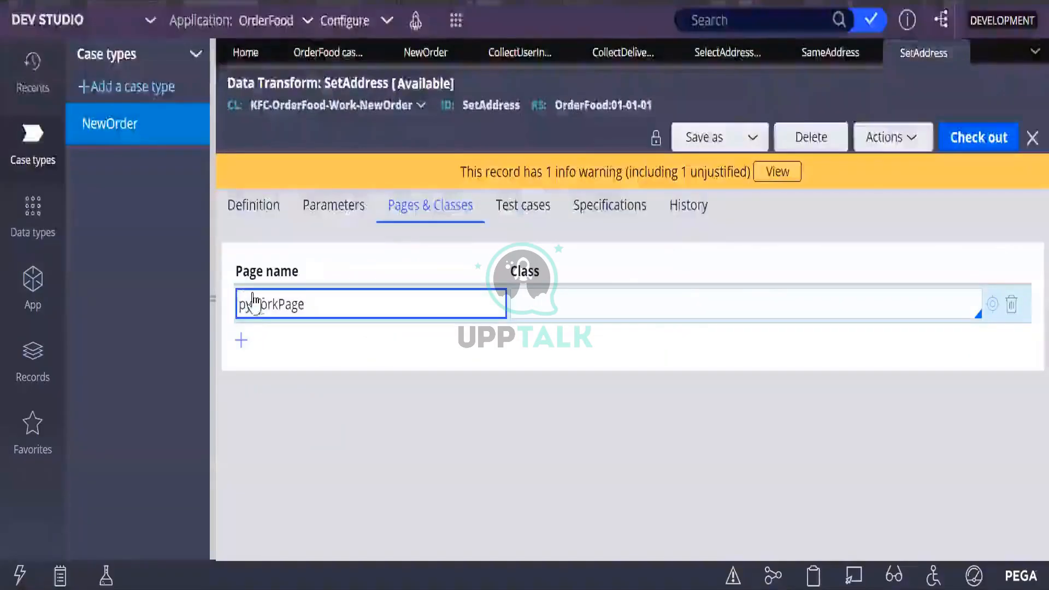
Return to the SetAddress data transform in Dev Studio and correct the page name to pyWorkPage
left_click(257, 305)
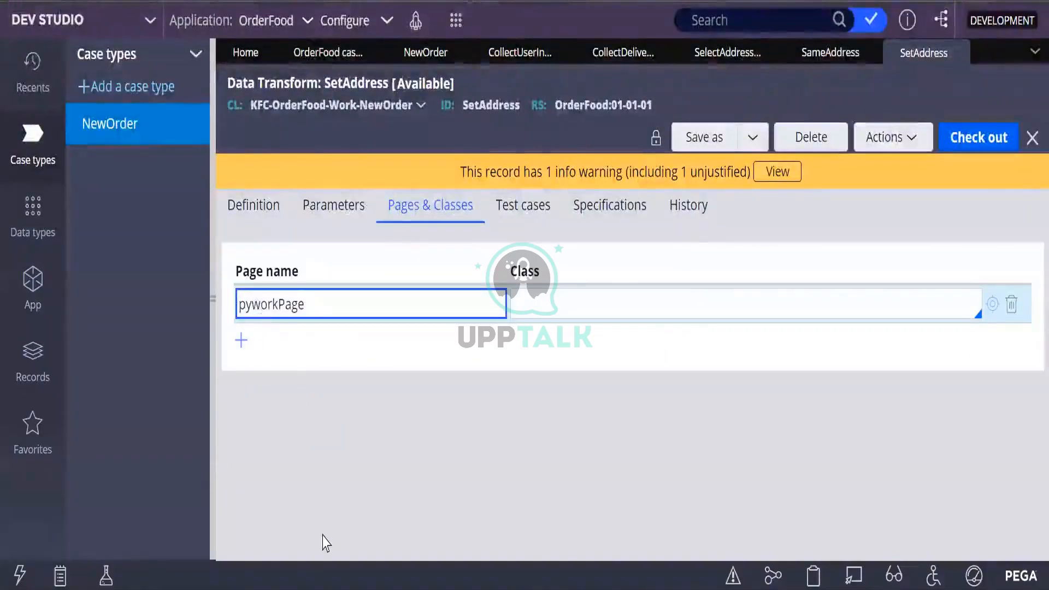
key("BackSpace")
type("W")
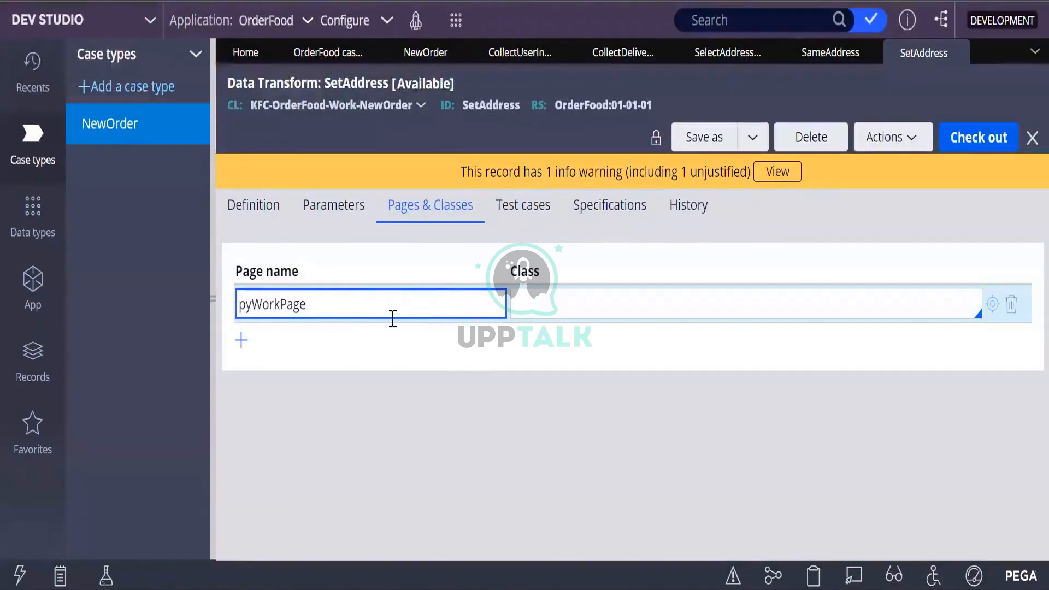
left_click(598, 303)
type("p")
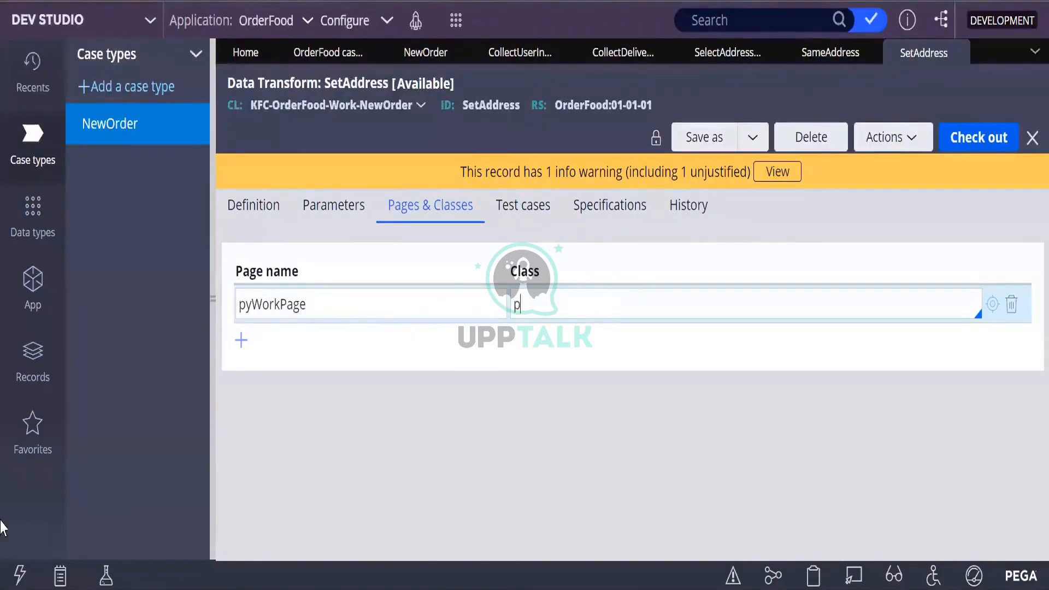
type("xOb")
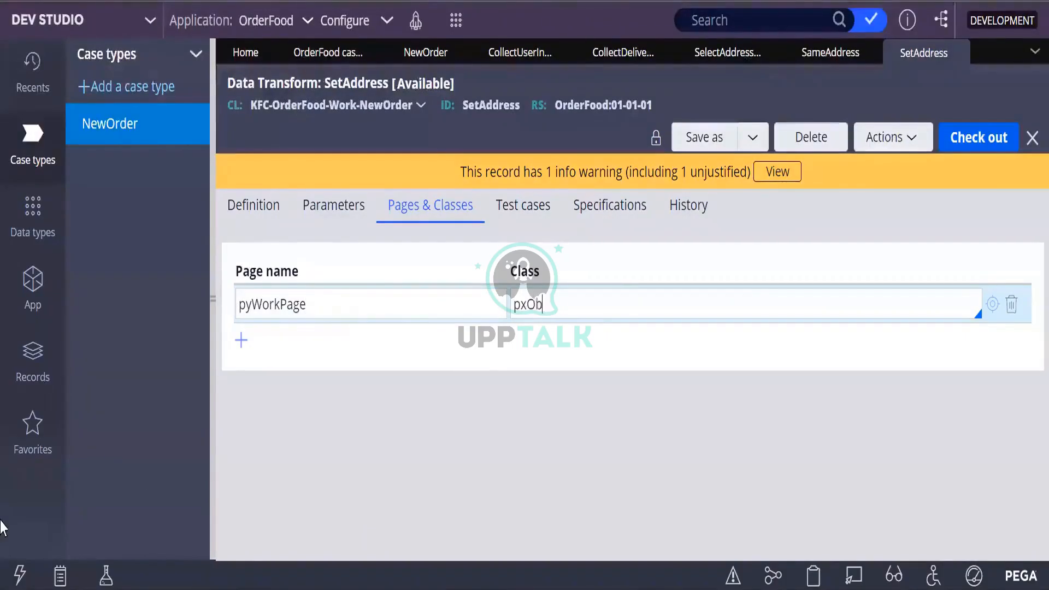
type("jC")
key("BackSpace")
key("BackSpace")
key("BackSpace")
key("BackSpace")
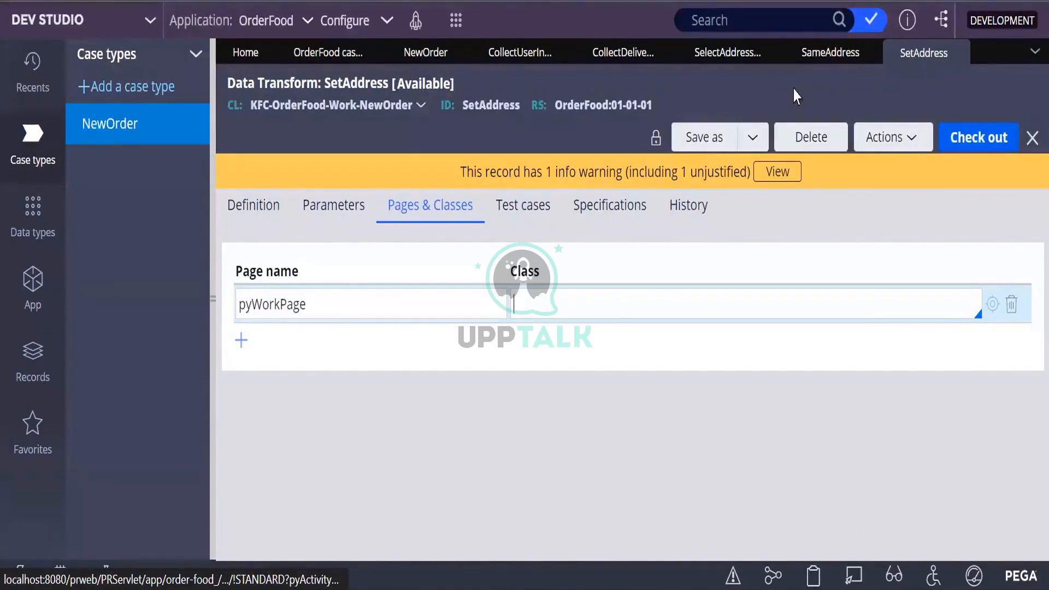
Open pyWorkPage from the NewOrder case's thread in the clipboard and find its pxObjClass property
left_click(815, 579)
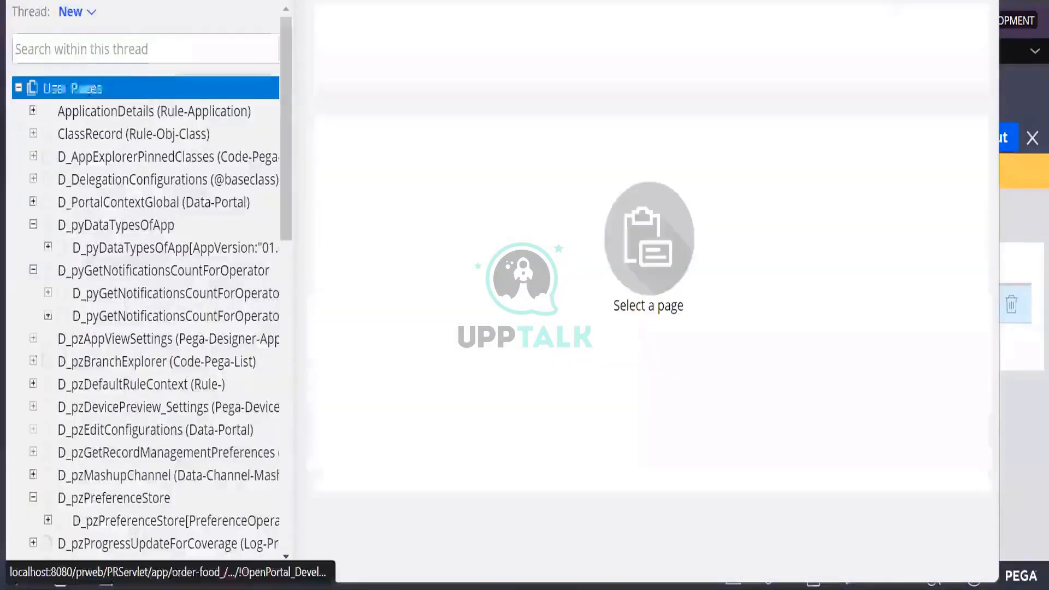
left_click(88, 12)
left_click(117, 62)
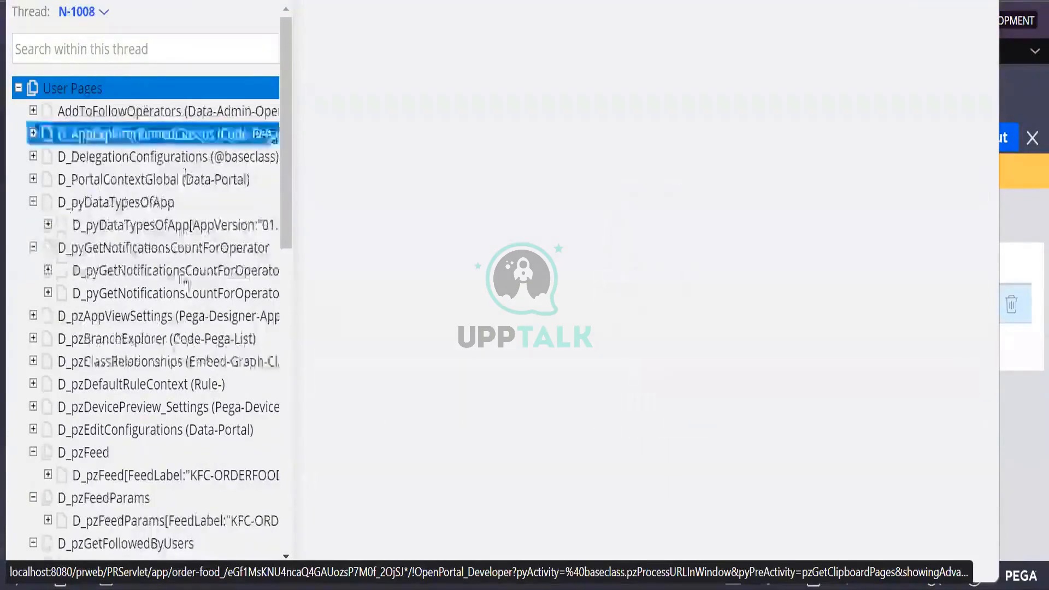
scroll(180, 369, "down", 10)
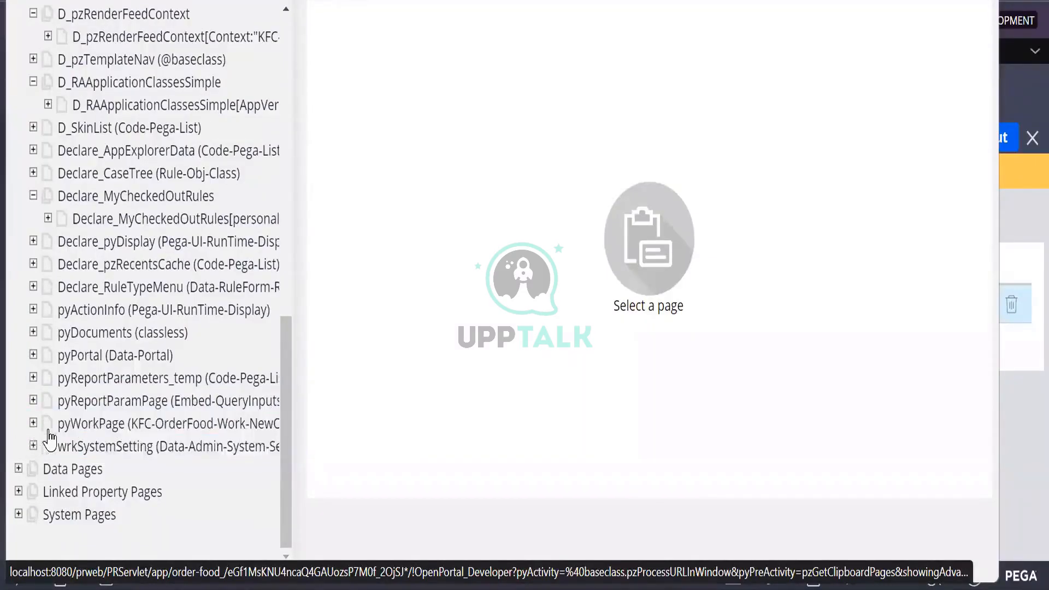
left_click(98, 424)
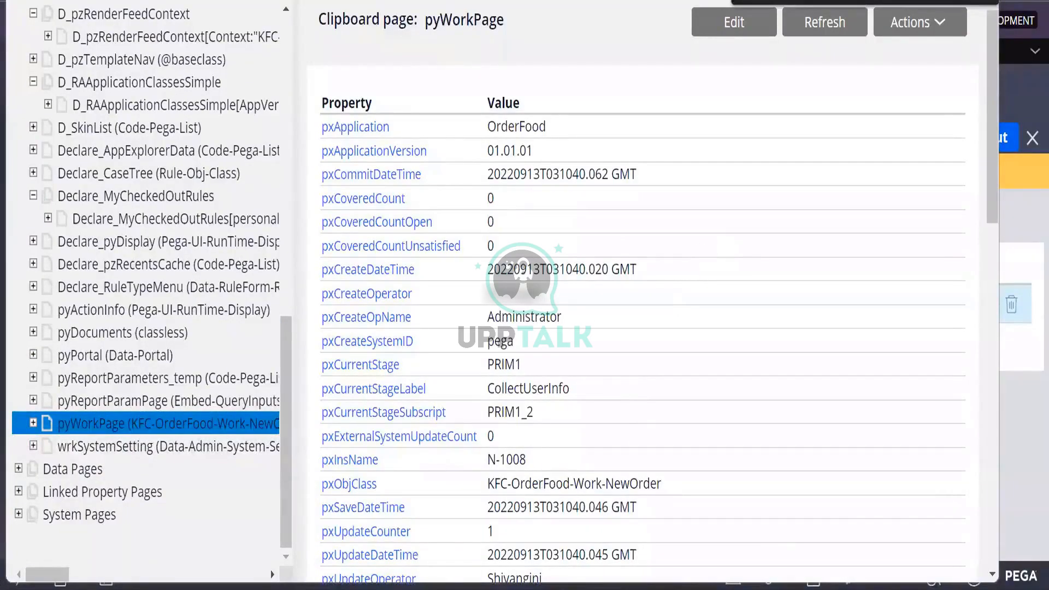
type("pxO")
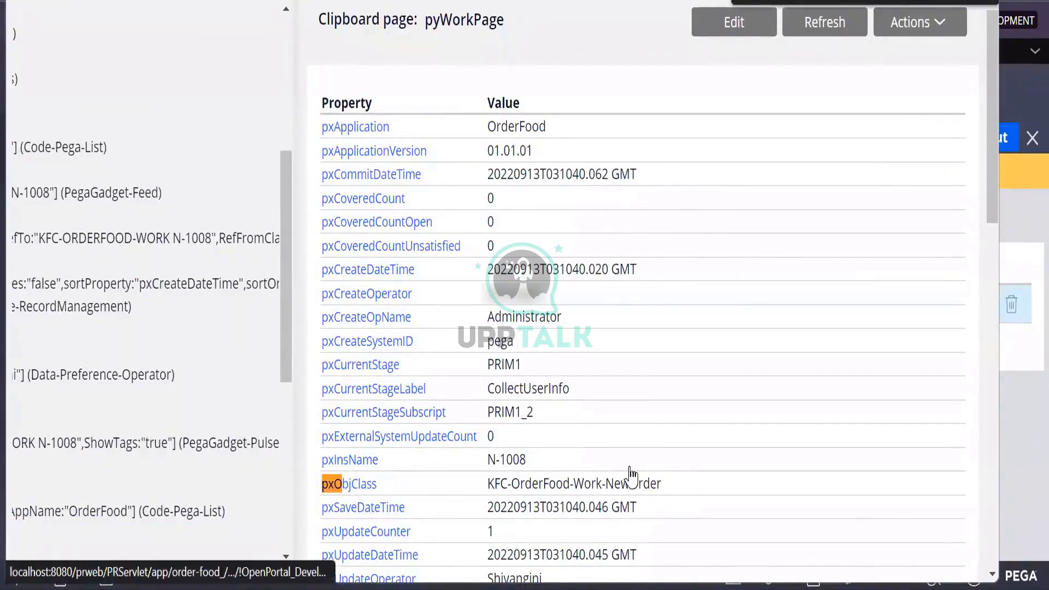
Copy the pxObjClass value KFC-OrderFood-Work-NewOrder from the clipboard and enter it as the class of pyWorkPage in SetAddress
left_click_drag(686, 486, 488, 484)
key("ctrl+c")
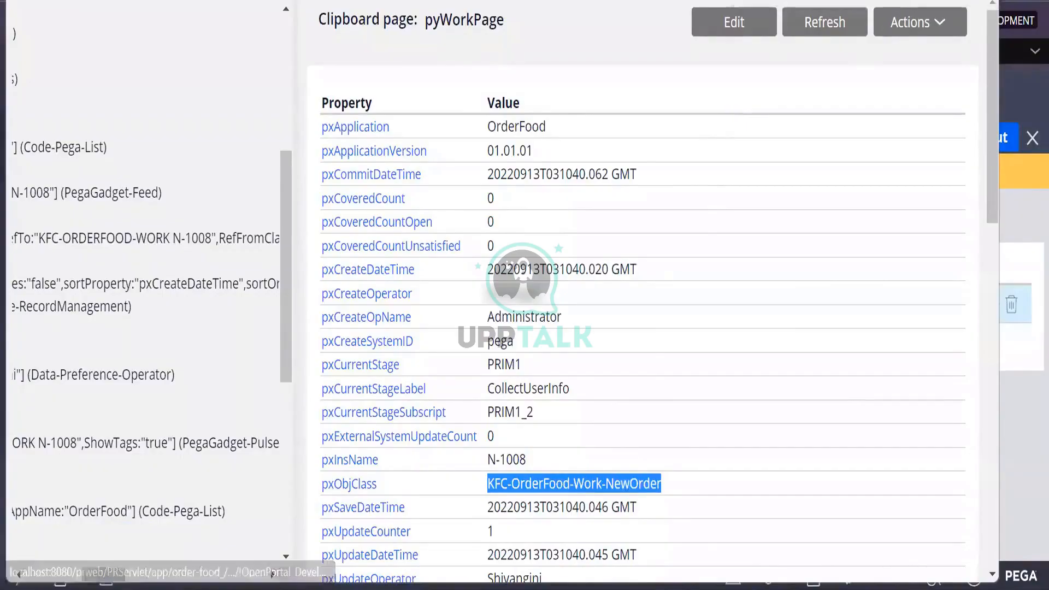
key("alt+F4")
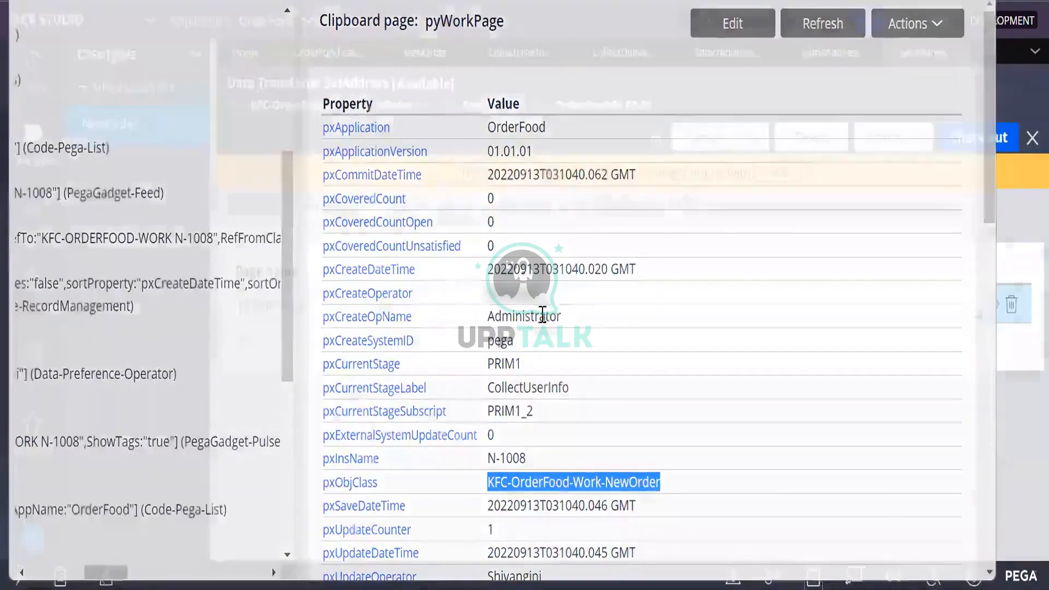
key("ctrl+v")
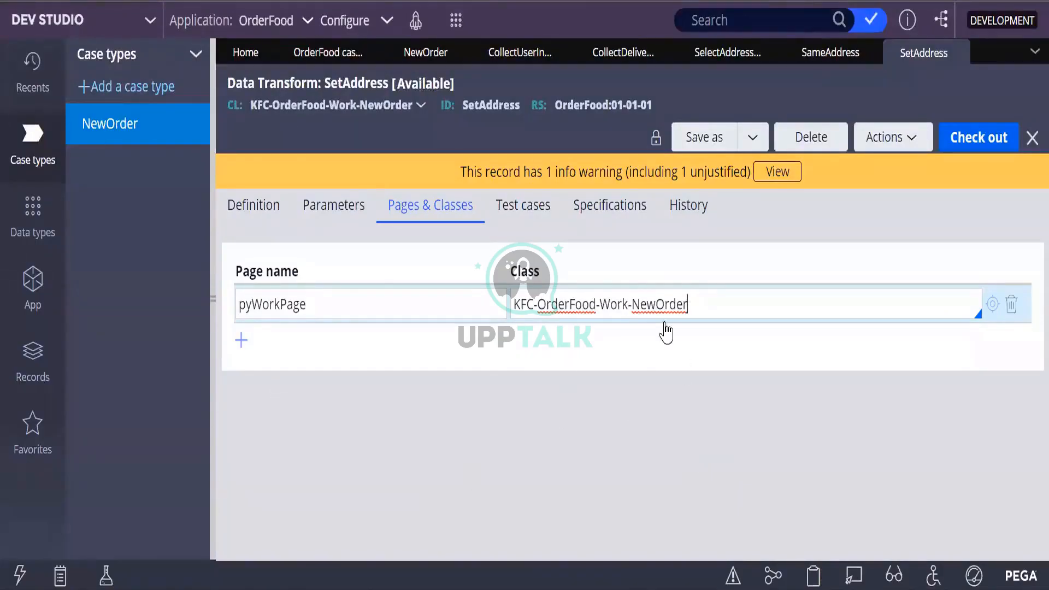
Browse the class suggestions around KFC-OrderFood-Work-NewOrder for the pyWorkPage entry, keeping the entered class
left_click(514, 302)
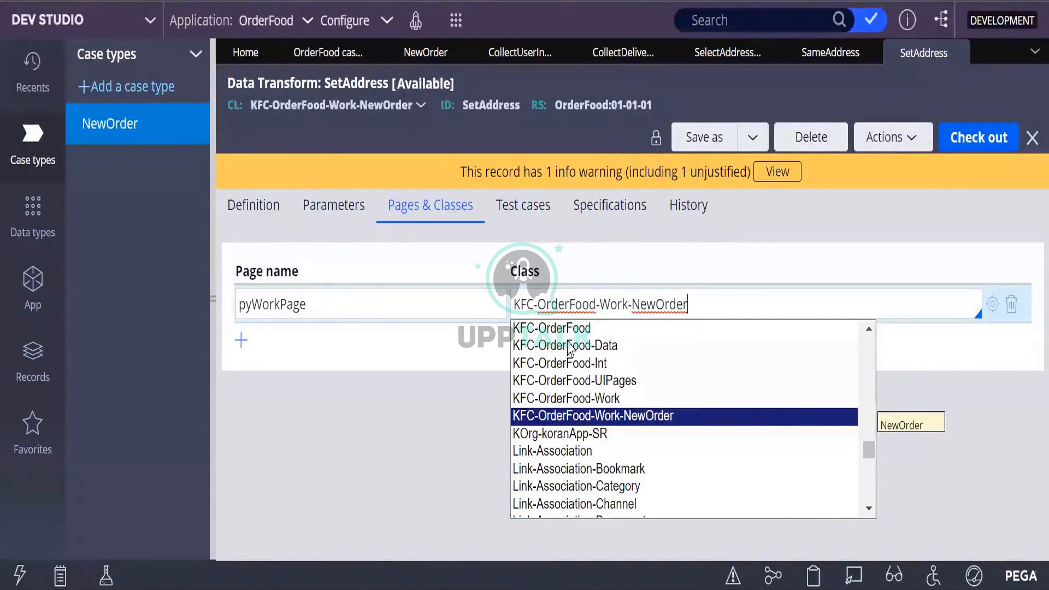
scroll(626, 508, "down", 3)
scroll(626, 511, "down", 15)
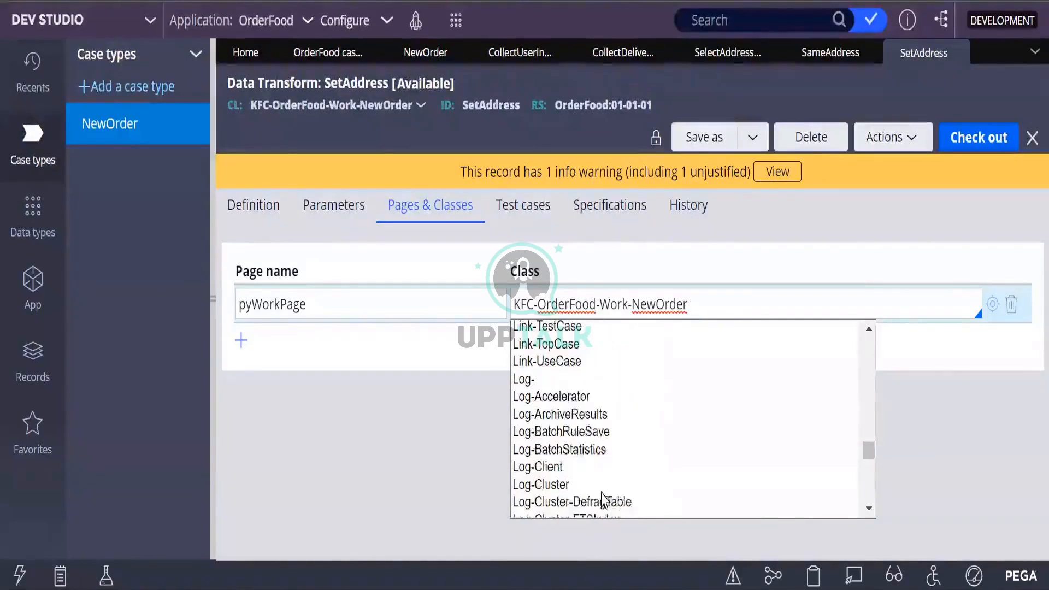
scroll(581, 410, "up", 3)
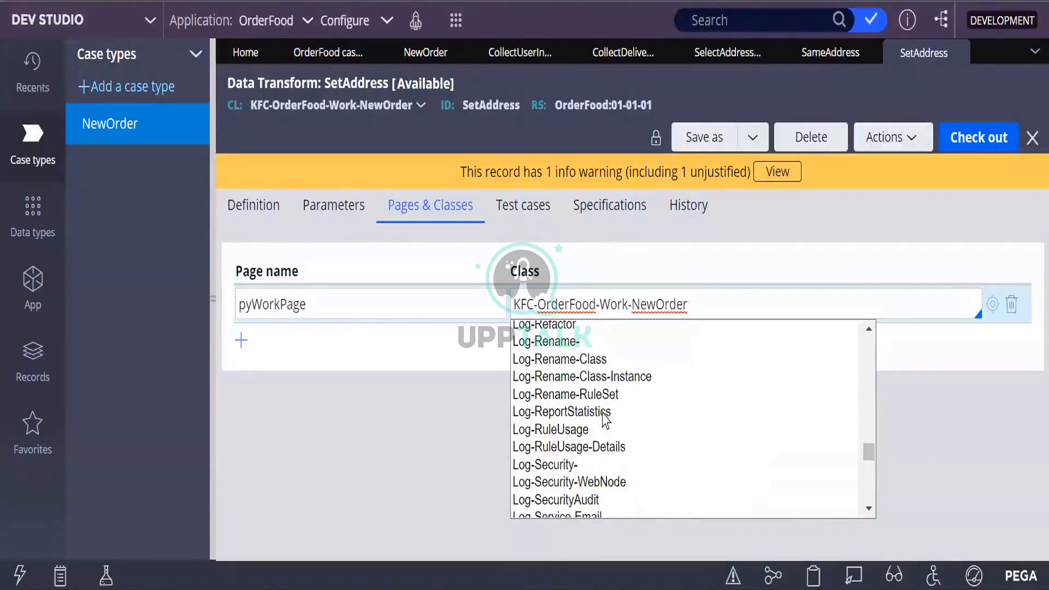
scroll(605, 421, "up", 20)
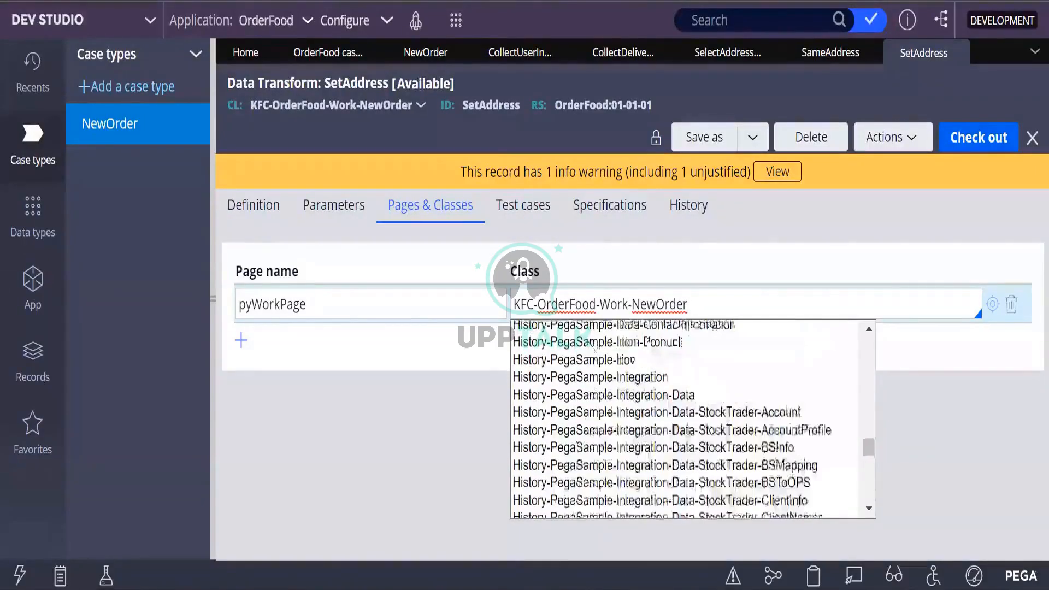
left_click(444, 434)
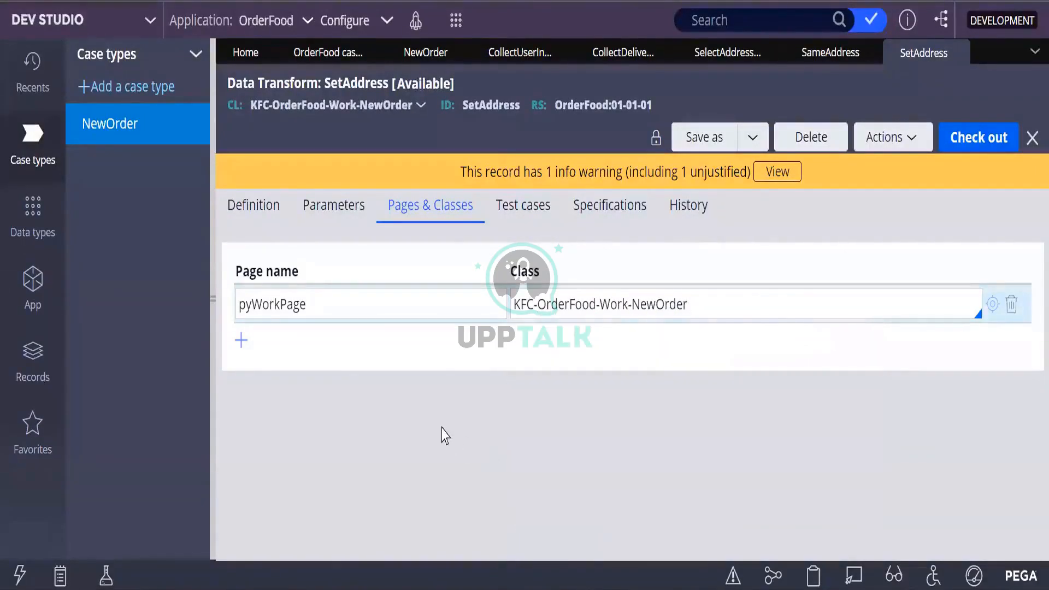
left_click(700, 317)
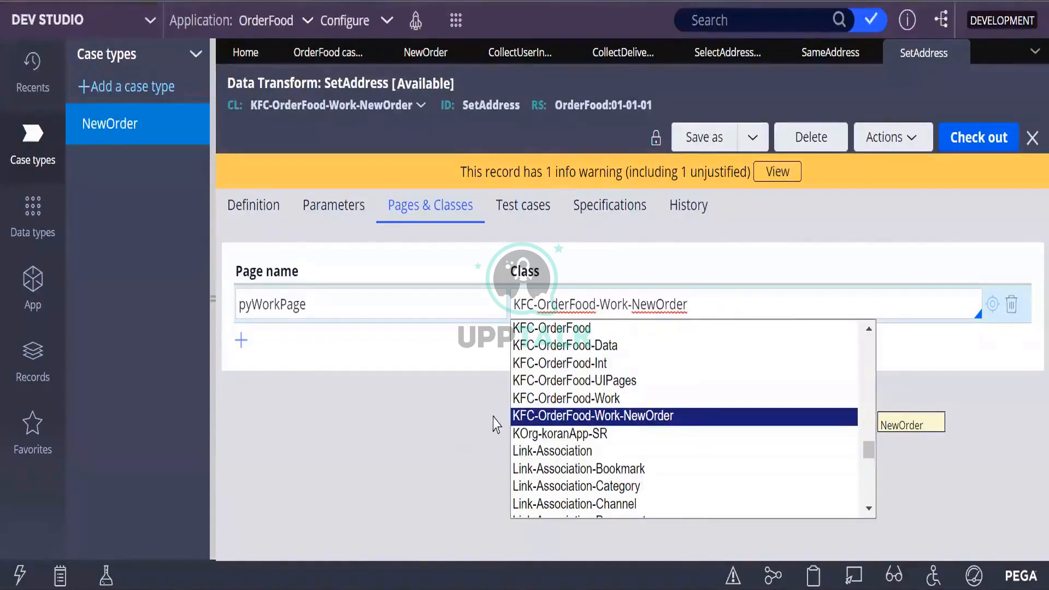
scroll(634, 445, "down", 3)
scroll(634, 445, "down", 10)
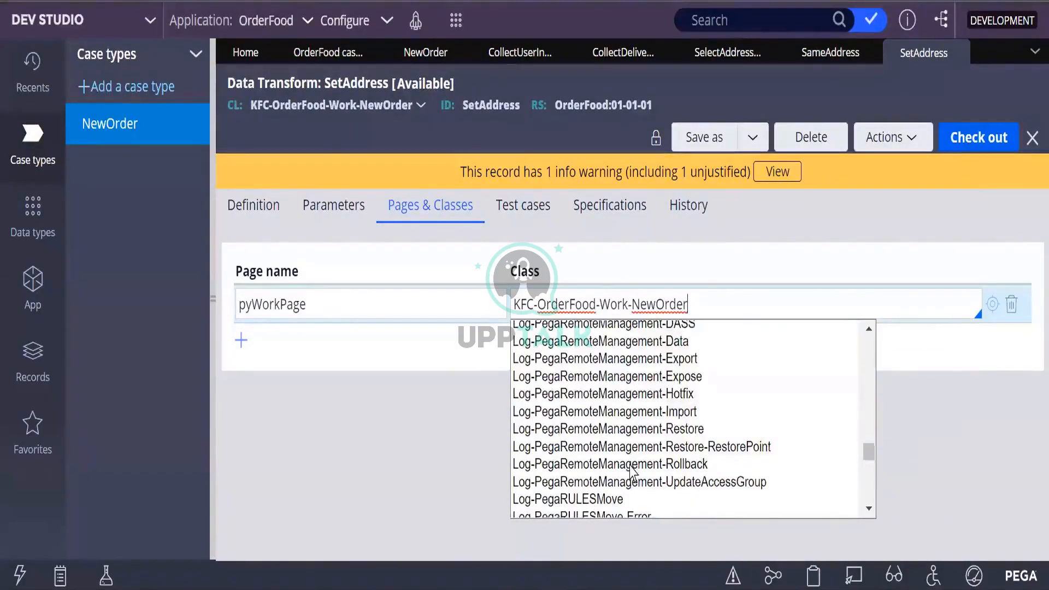
scroll(632, 470, "up", 3)
scroll(632, 479, "up", 5)
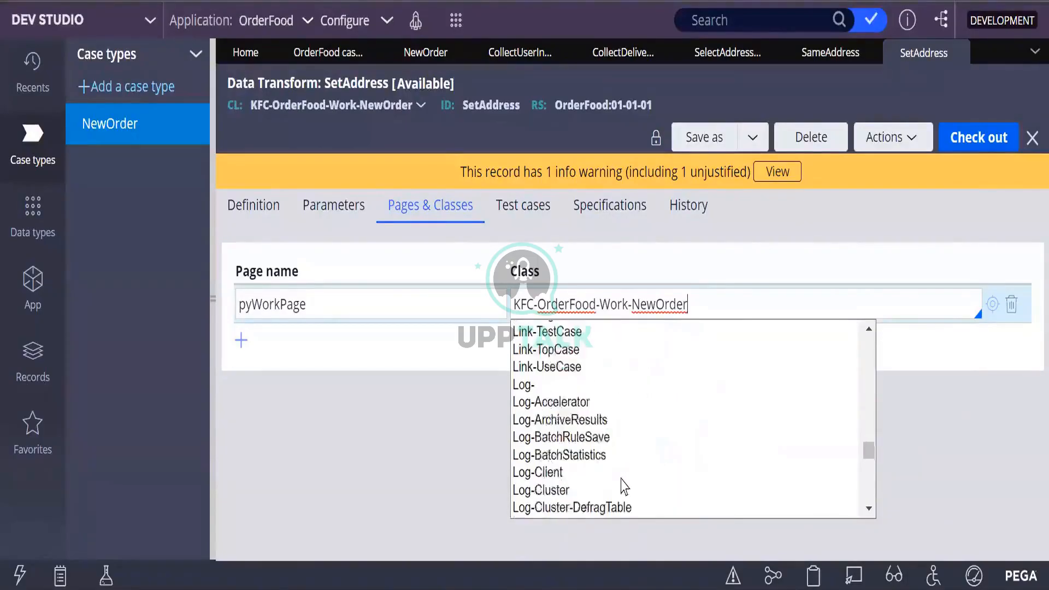
left_click(366, 502)
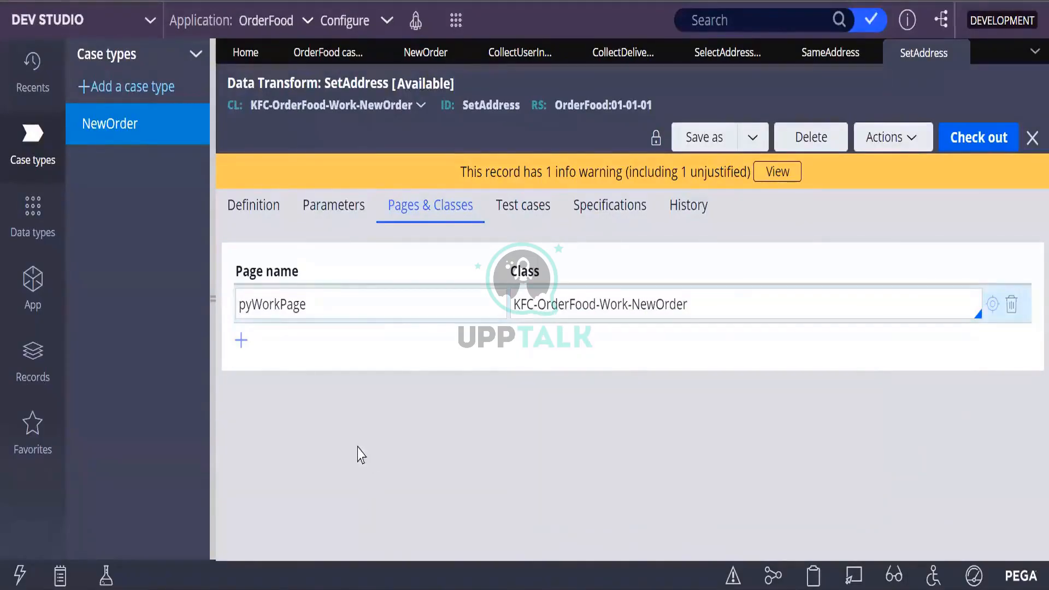
Add an empty second page entry below pyWorkPage in the pages and classes of SetAddress
left_click(347, 302)
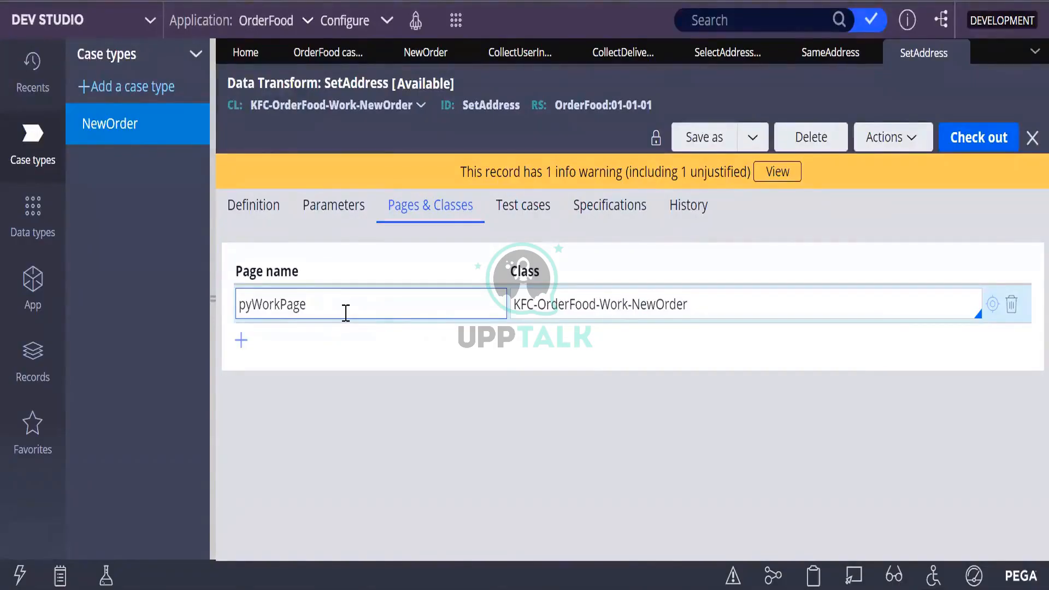
left_click(345, 314)
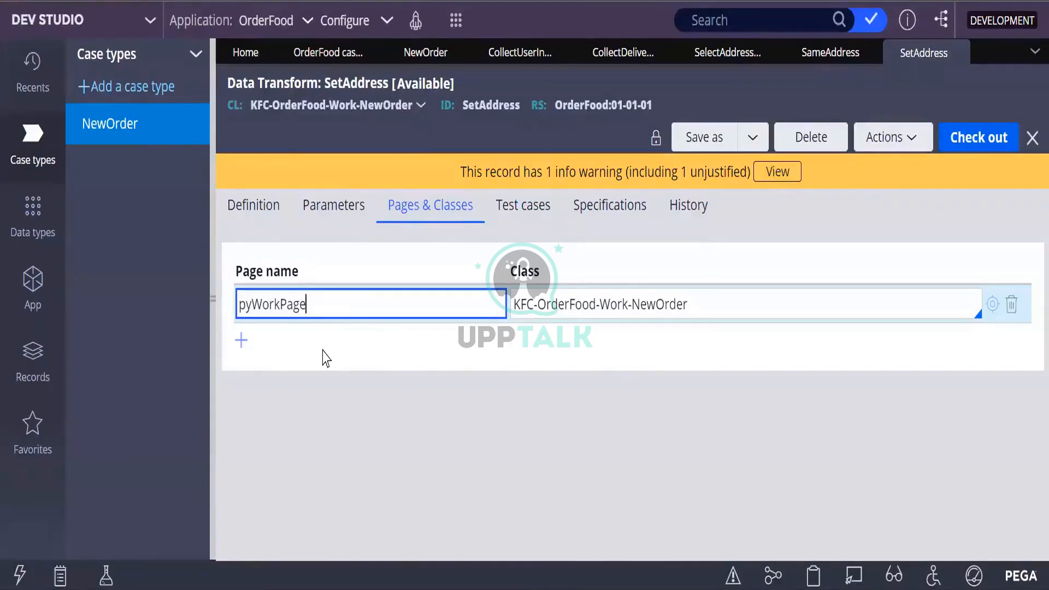
left_click(243, 344)
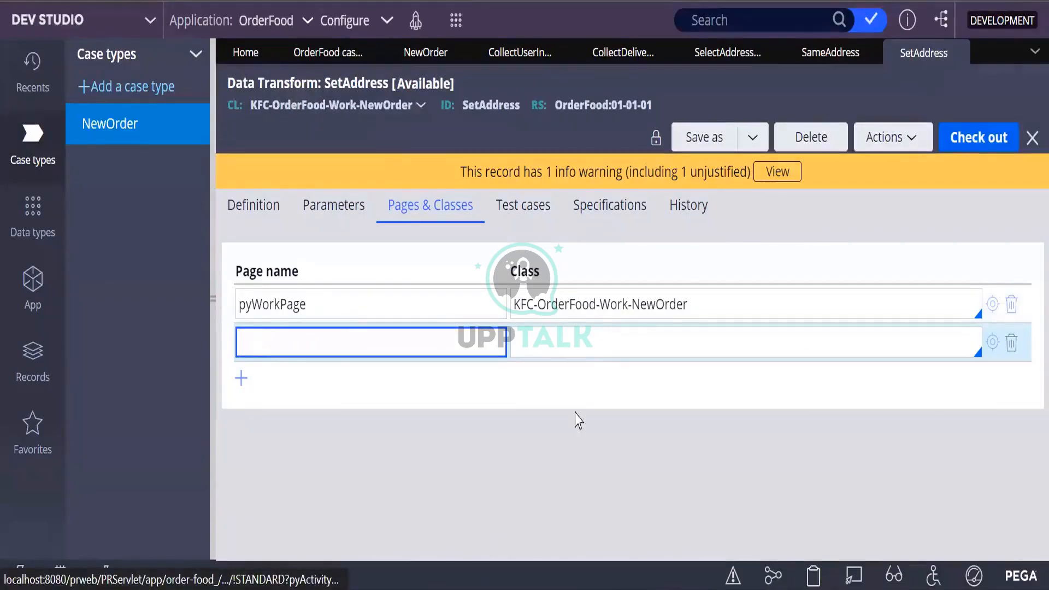
left_click(551, 343)
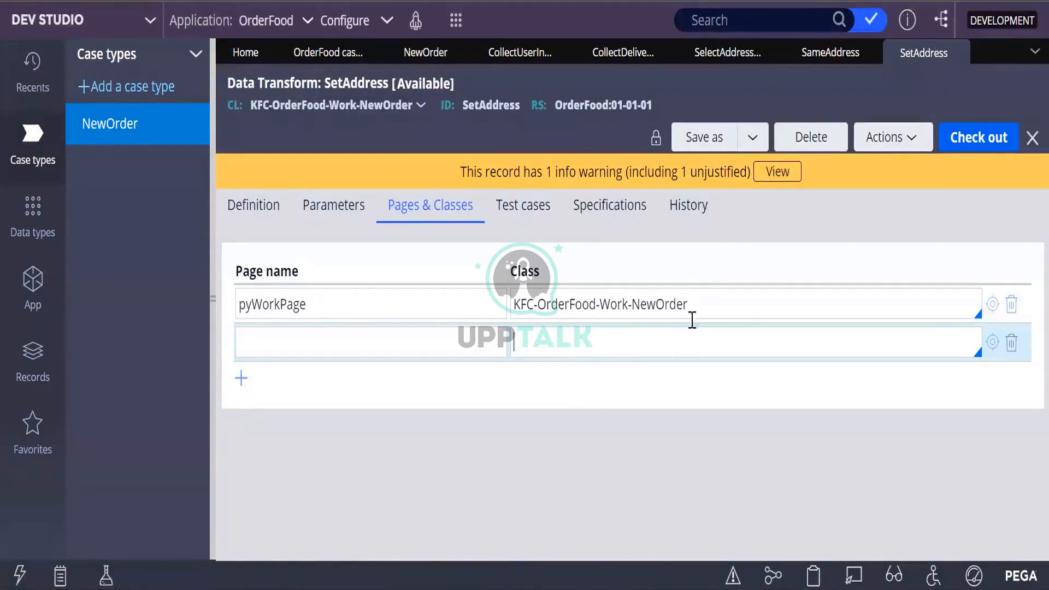
left_click(693, 291)
left_click_drag(687, 303, 514, 304)
left_click(555, 343)
left_click(325, 338)
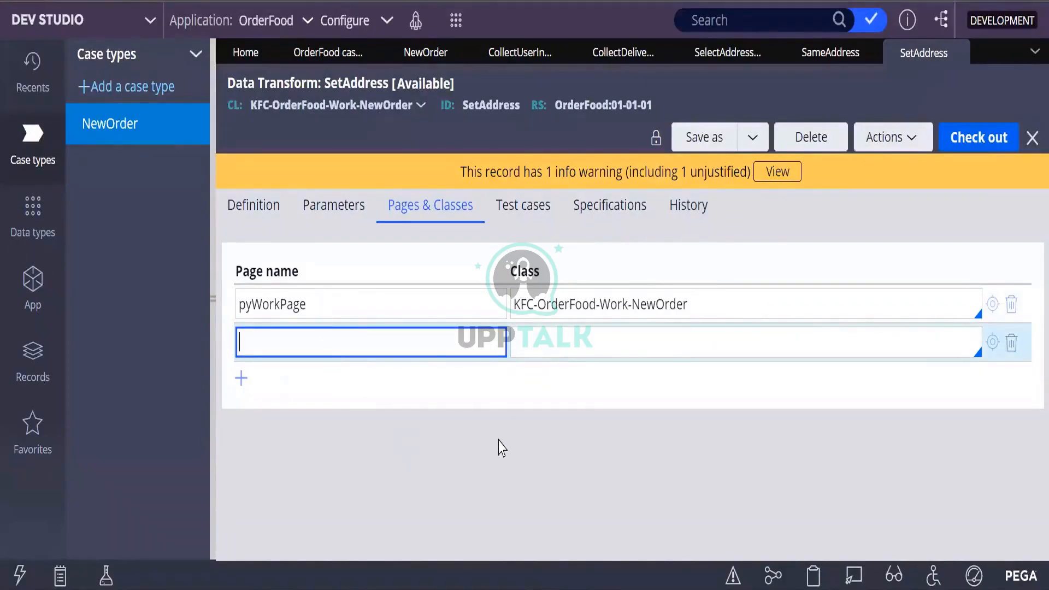
Open the clipboard, switch to the NewOrder case's thread and locate pyWorkPage among its user pages
left_click(816, 577)
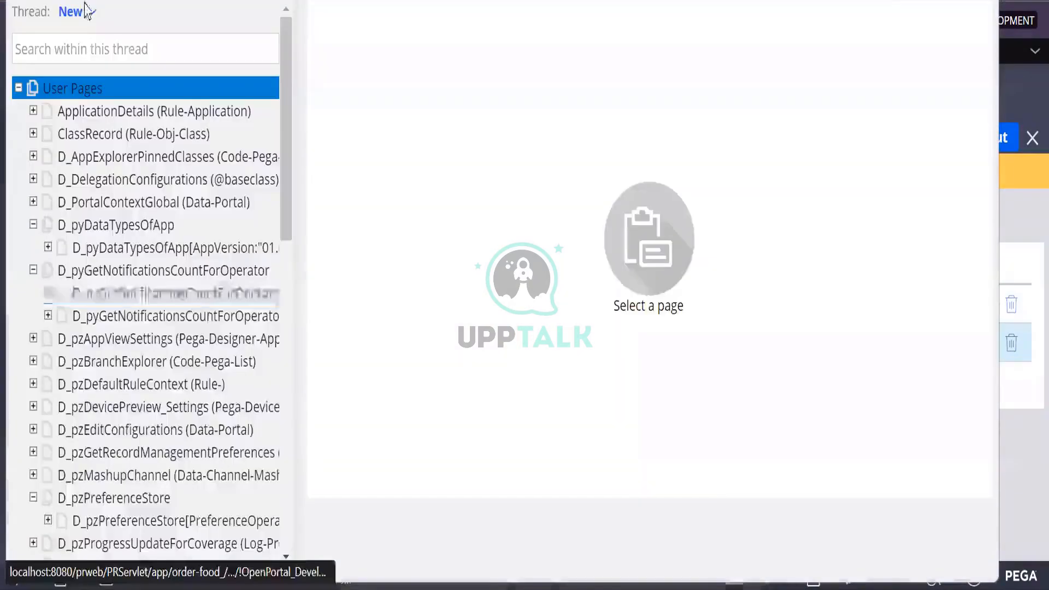
left_click(82, 12)
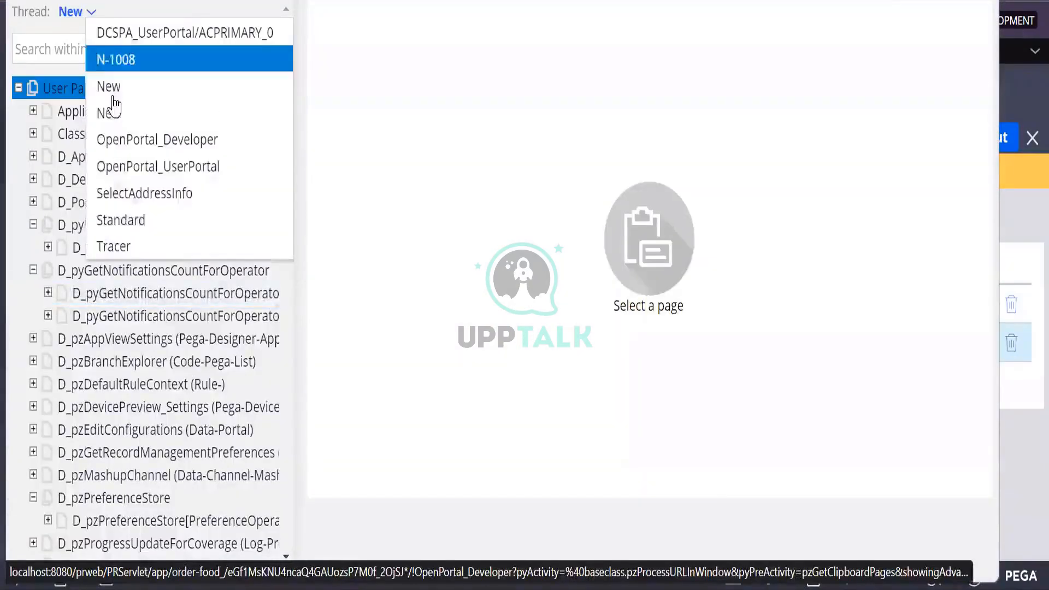
left_click(127, 65)
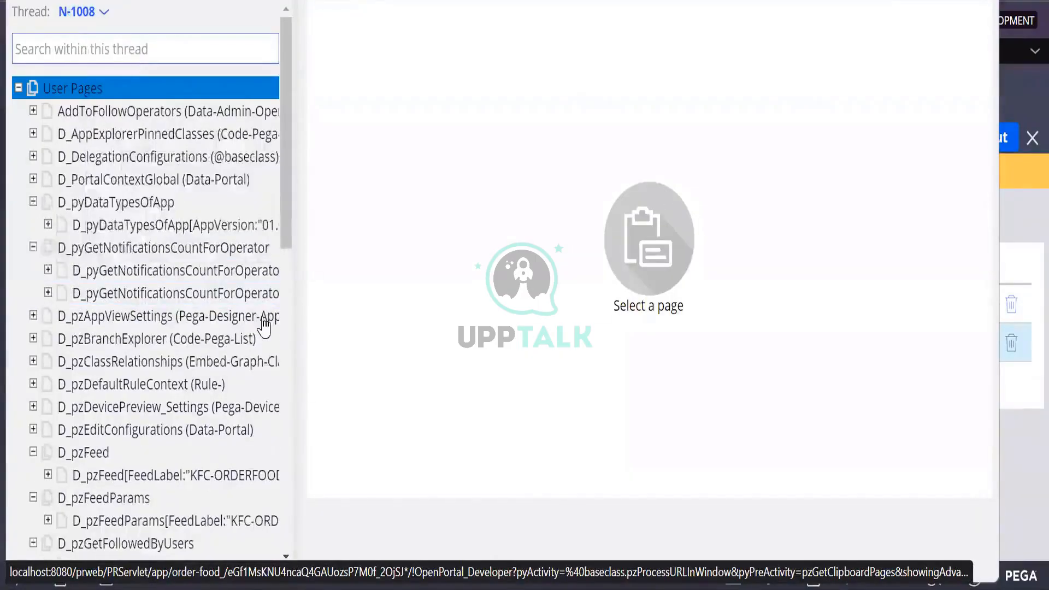
scroll(33, 416, "down", 10)
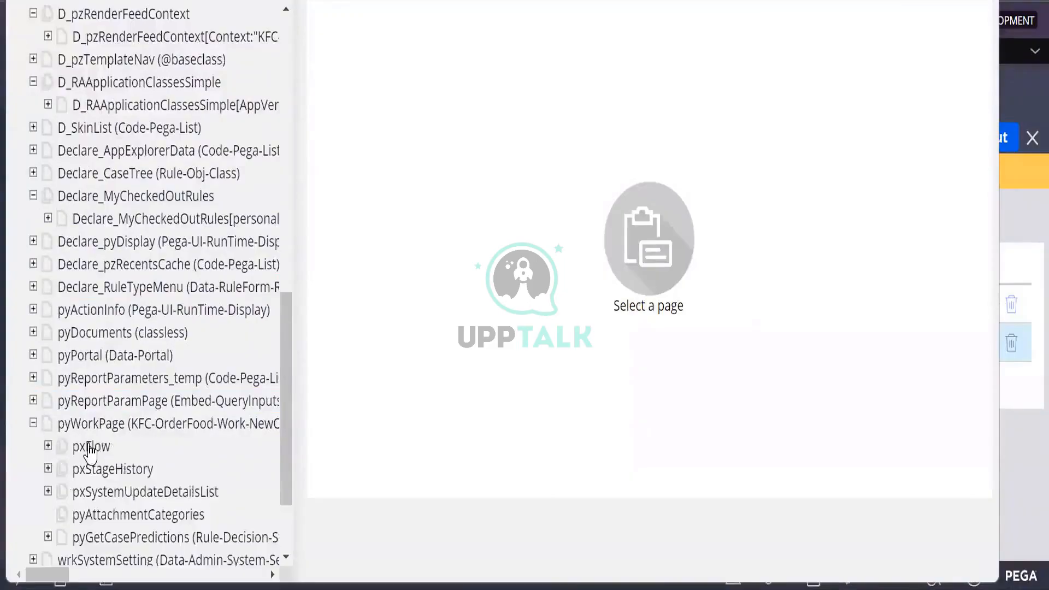
scroll(89, 445, "down", 3)
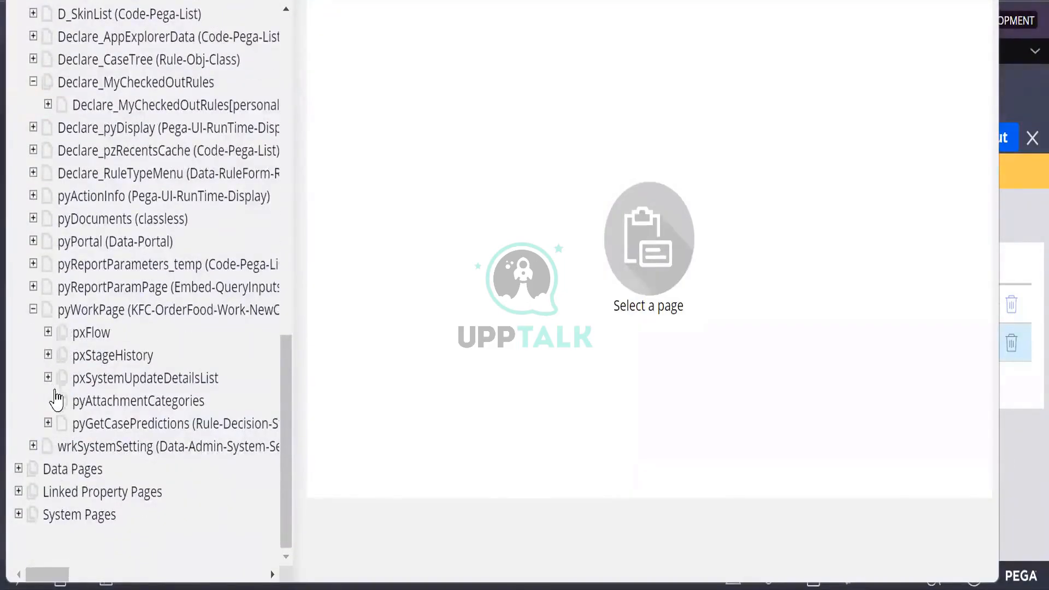
Expand pxStageHistory under pyWorkPage, examine the pxObjClass of its first entry and collapse the list again
left_click(48, 355)
left_click(117, 385)
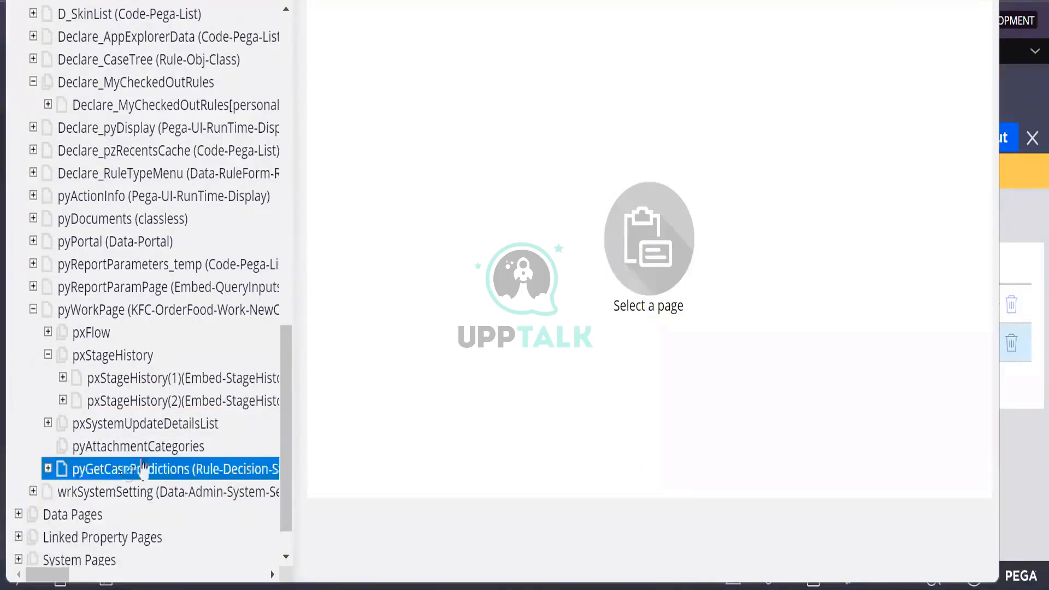
left_click_drag(300, 390, 453, 367)
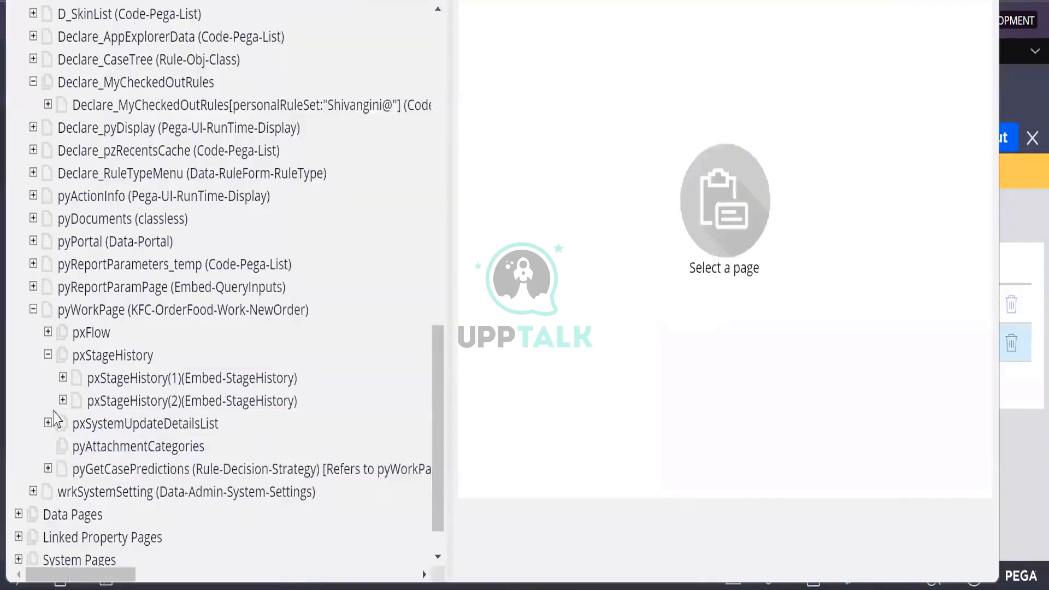
left_click(128, 382)
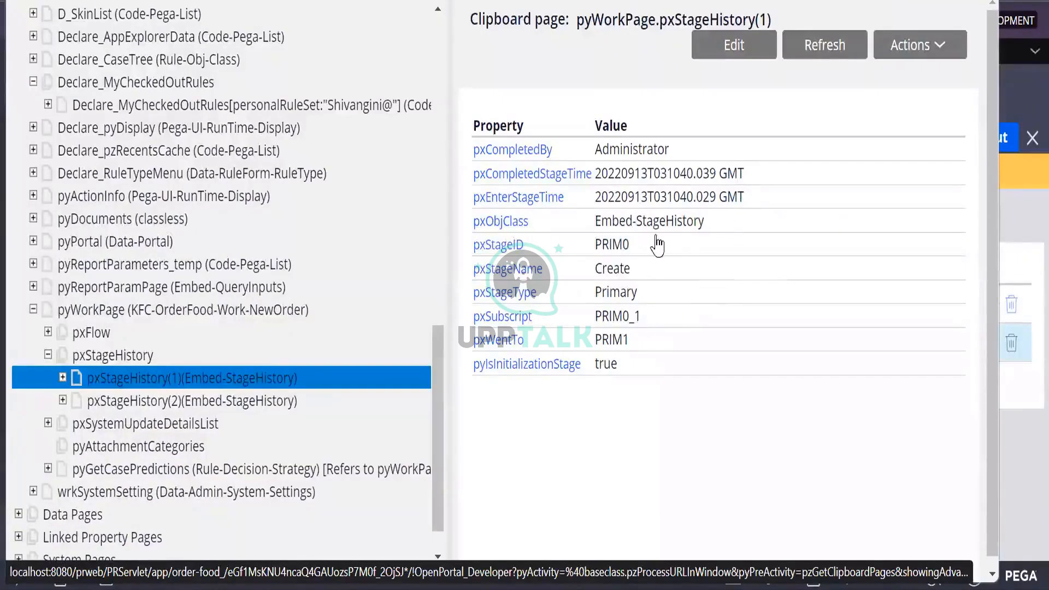
left_click_drag(721, 221, 588, 223)
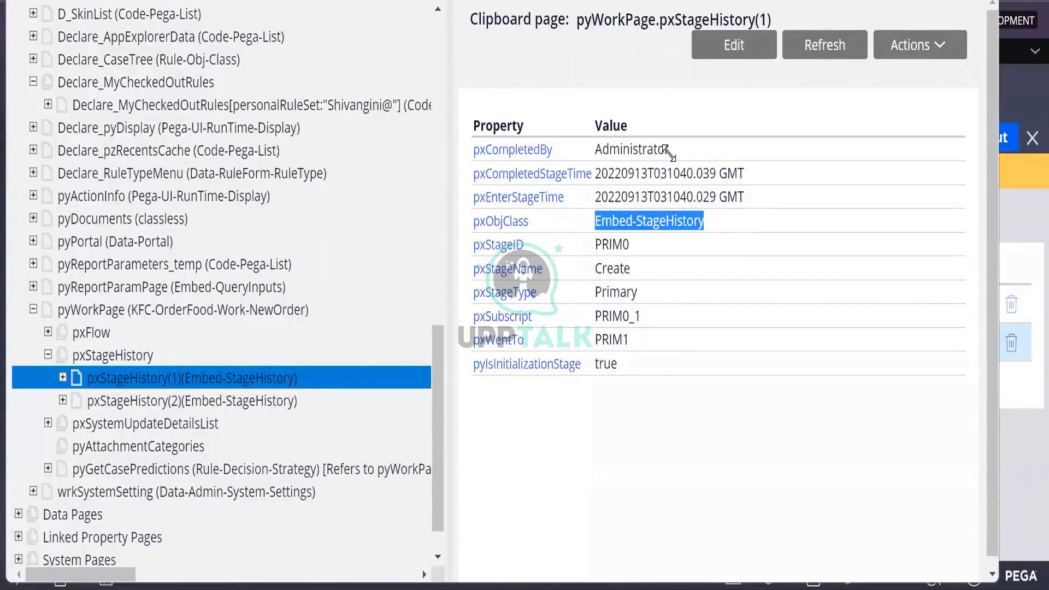
left_click(49, 356)
left_click(174, 379)
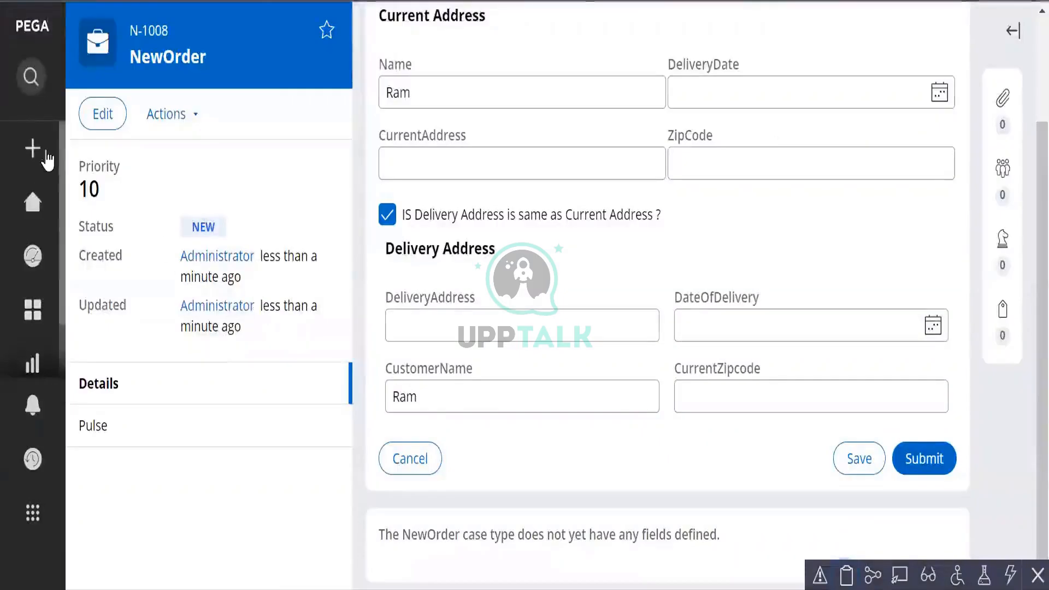
Toggle the same-address checkbox in the running NewOrder case and check how the CustomerName field responds
mouse_move(236, 327)
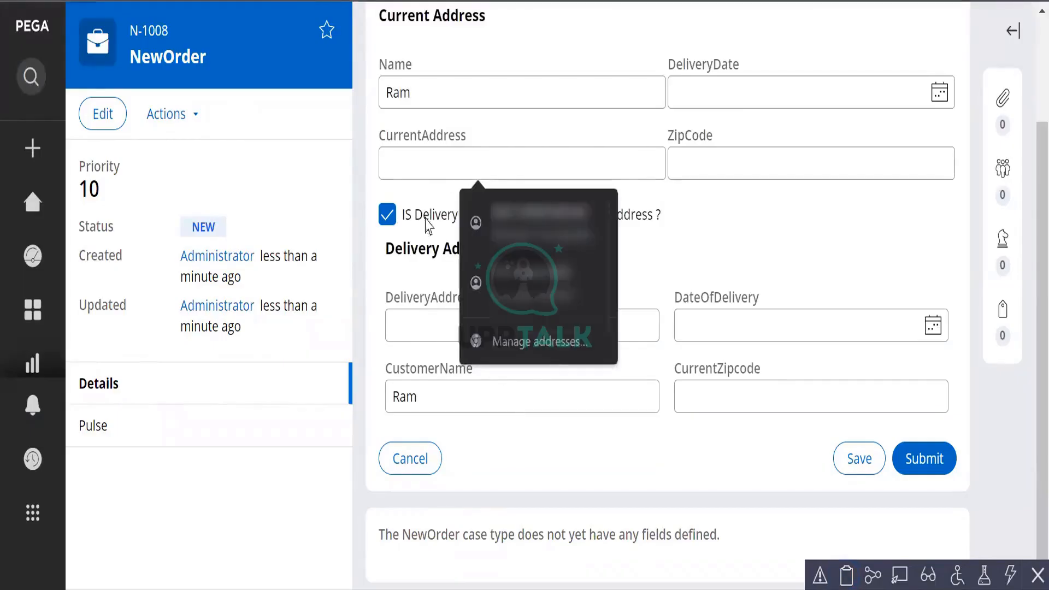
left_click(387, 220)
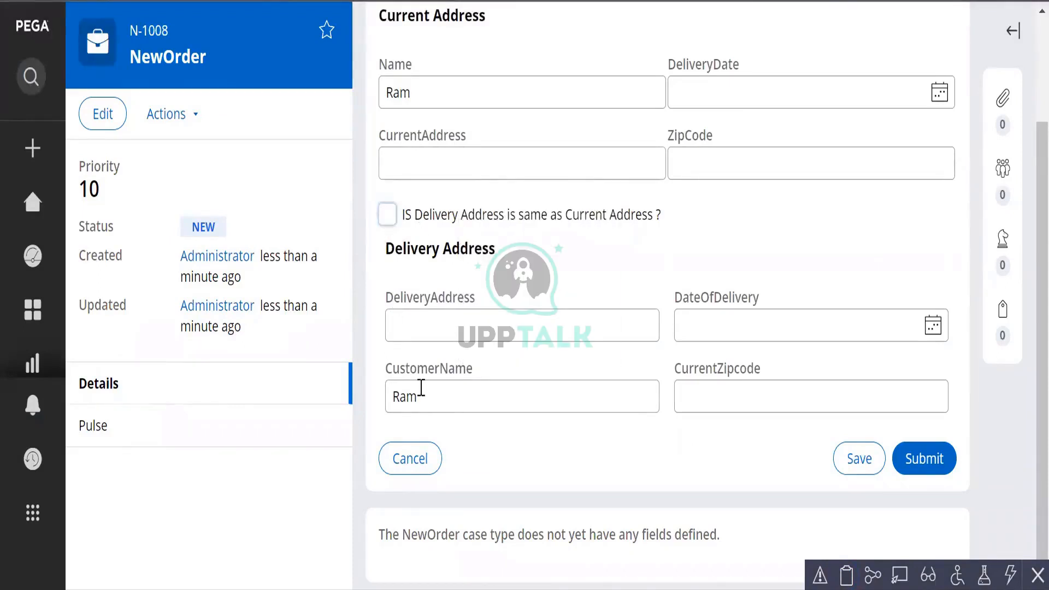
left_click_drag(443, 403, 386, 397)
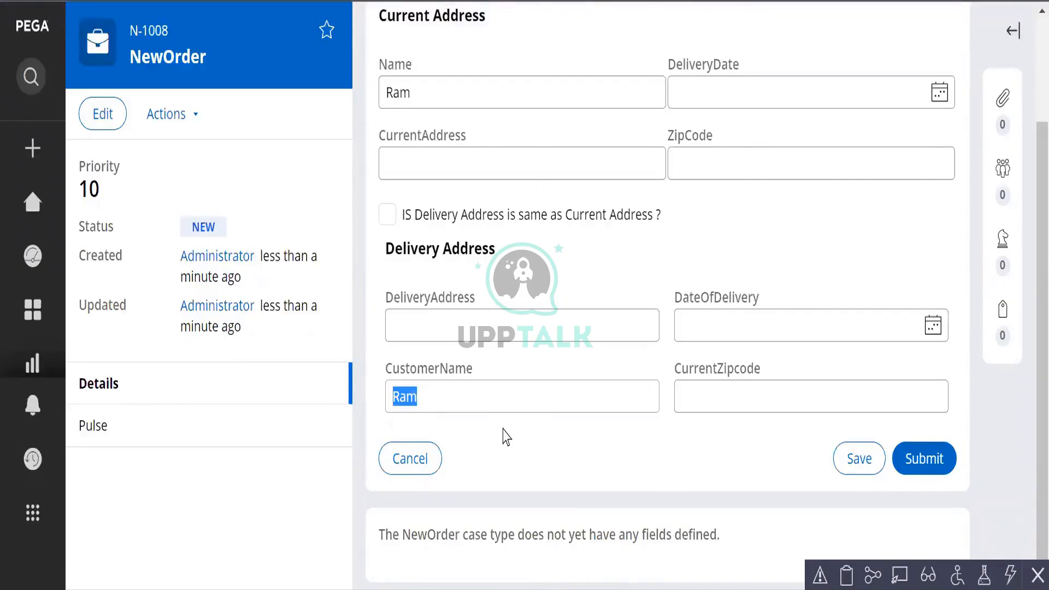
left_click(389, 214)
left_click(390, 217)
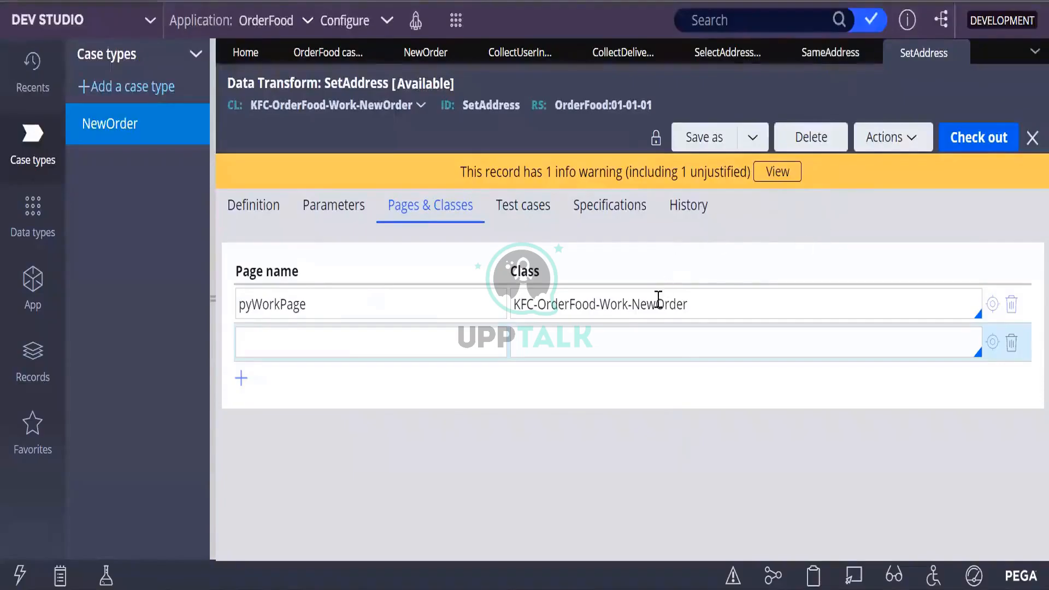
Return to SetAddress in Dev Studio, refresh the data transform and show its definition rows
left_click(902, 140)
left_click(857, 222)
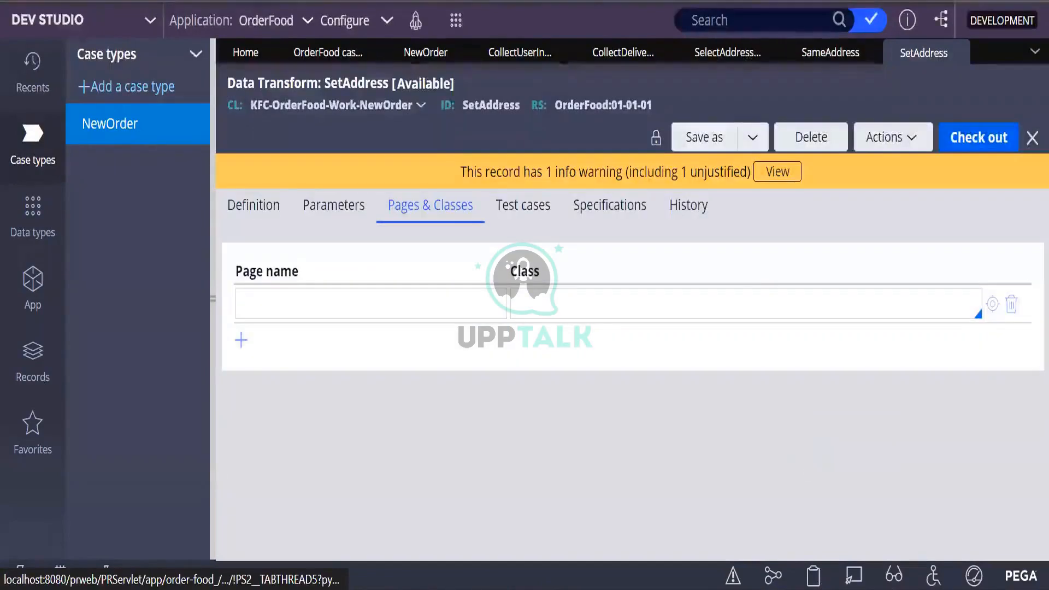
left_click(265, 217)
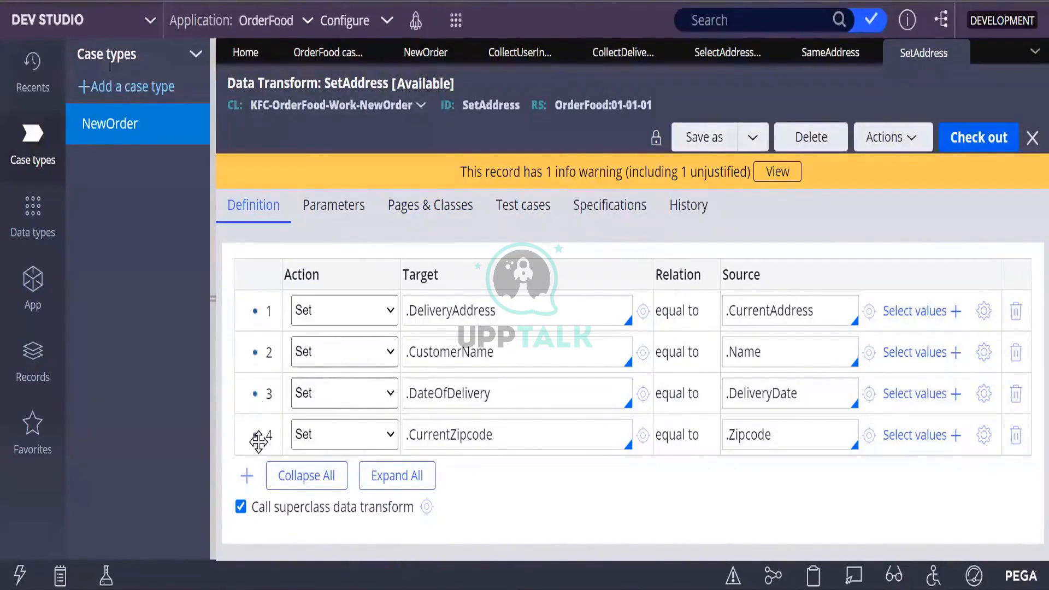
Add a row above the DeliveryAddress mapping in SetAddress and set its action to When
right_click(323, 313)
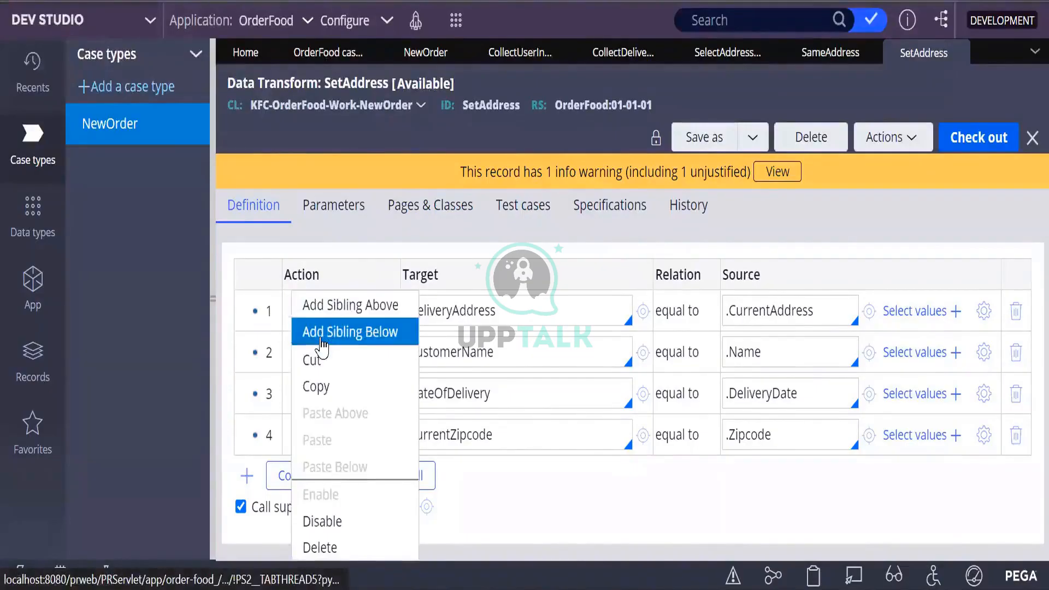
left_click(339, 306)
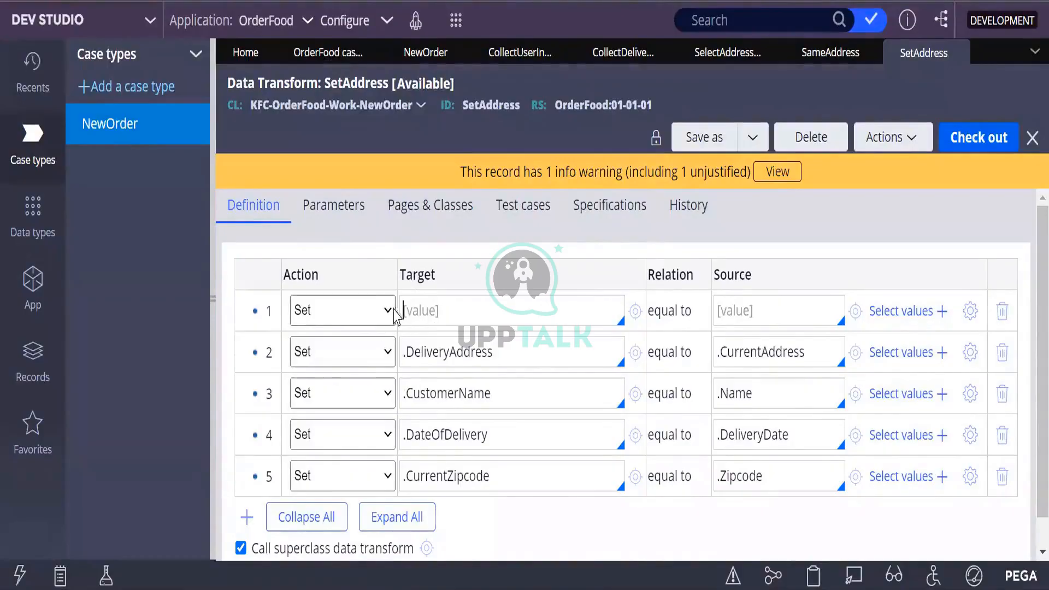
left_click(385, 310)
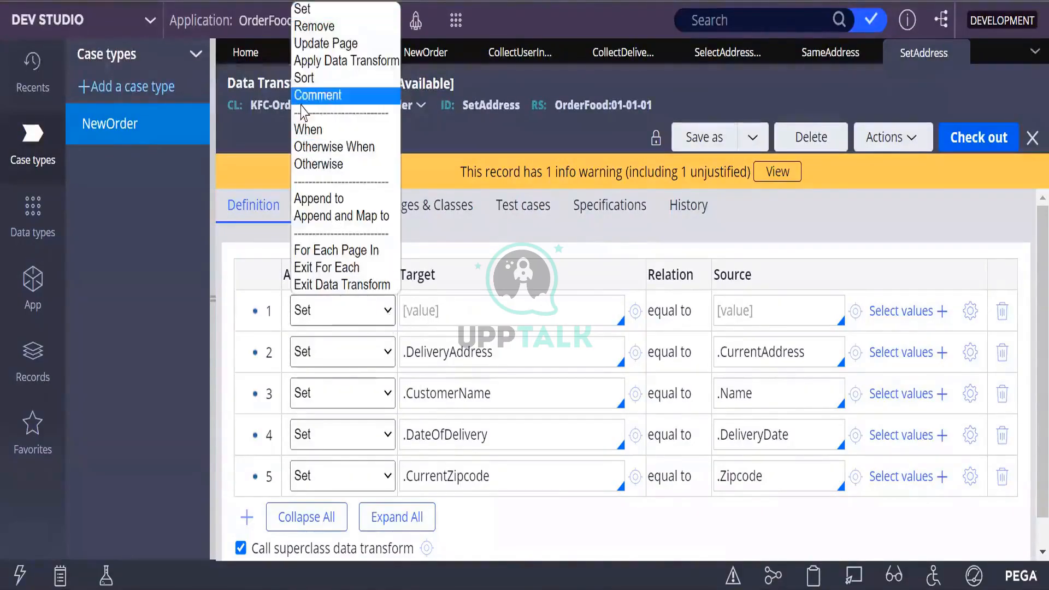
left_click(317, 129)
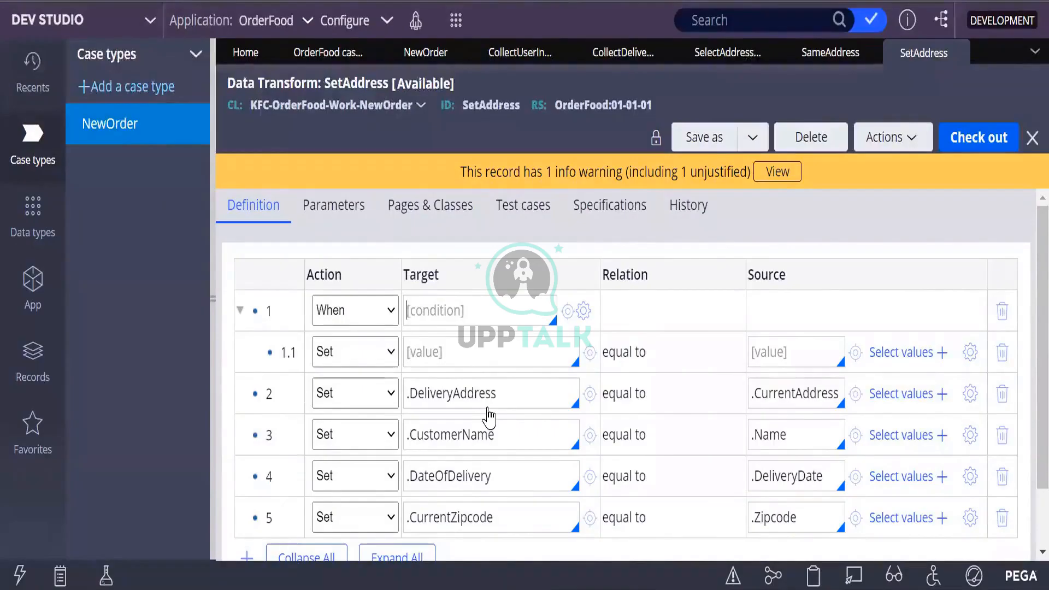
Add a row above the DeliveryAddress mapping in SetAddress and set its action to Otherwise
right_click(332, 401)
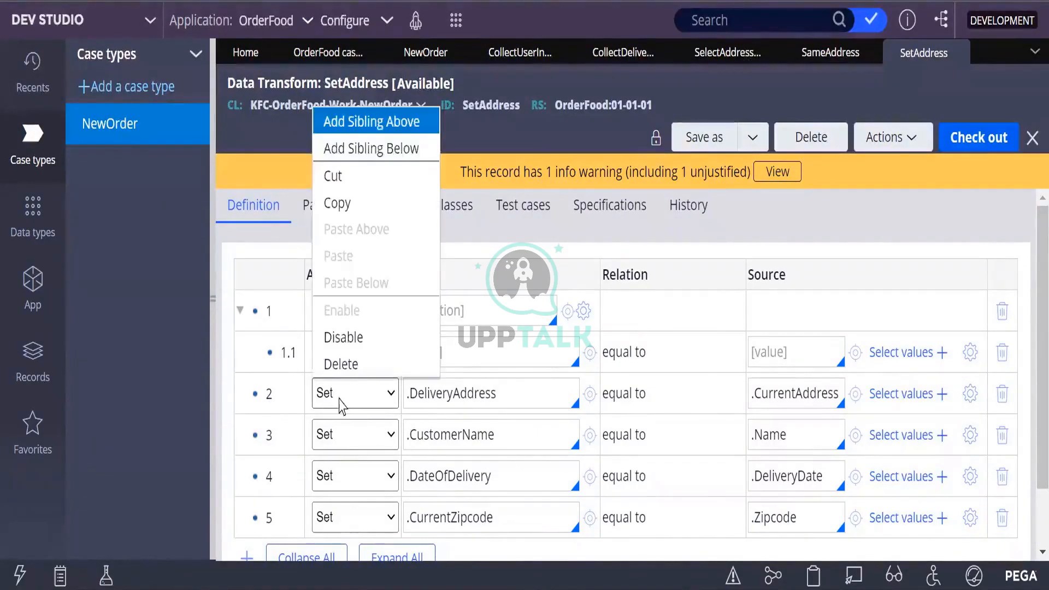
left_click(361, 123)
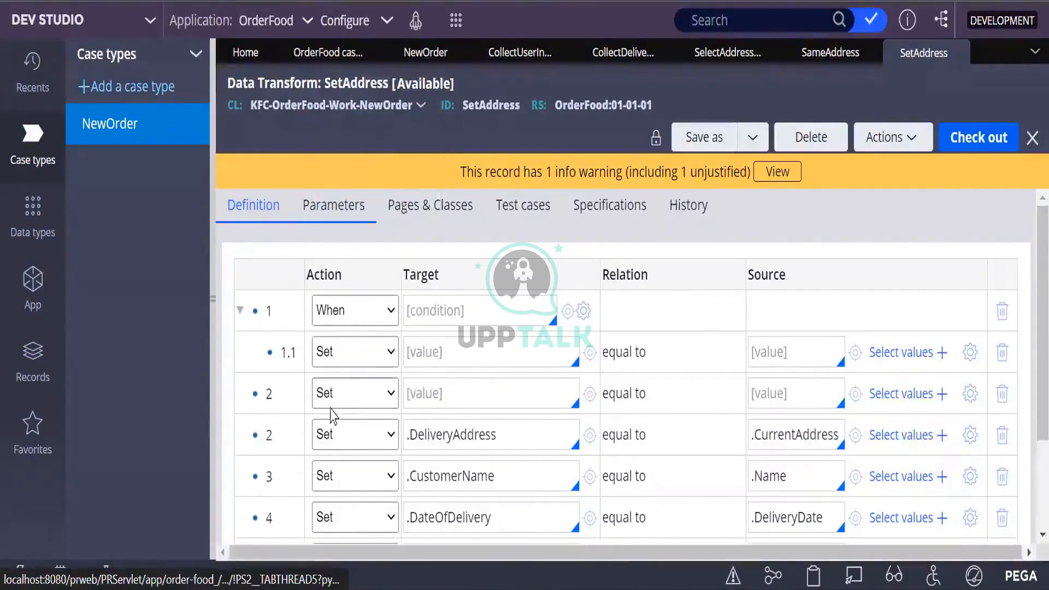
left_click(391, 394)
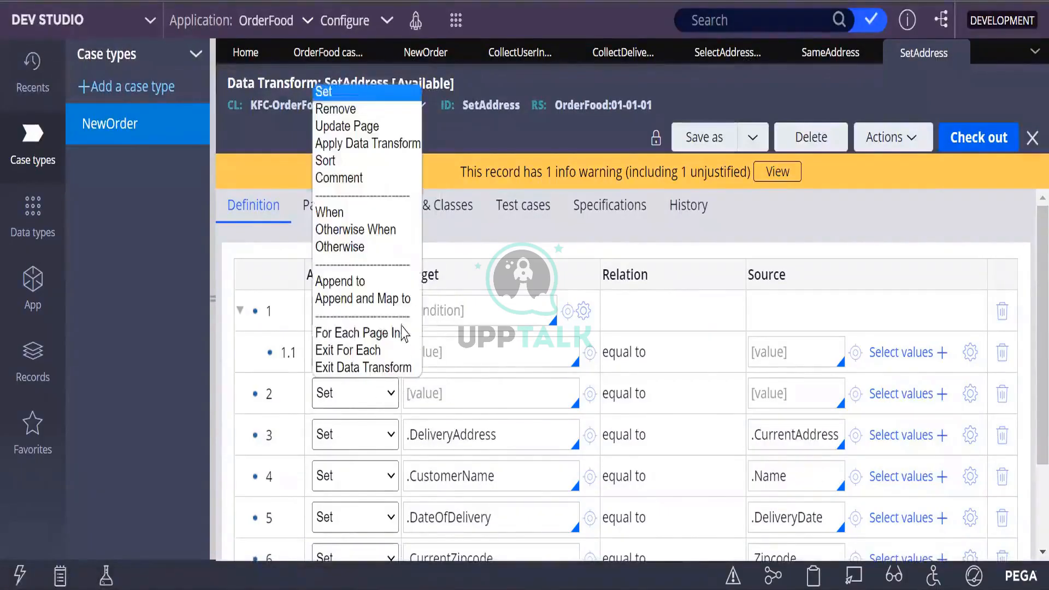
left_click(352, 247)
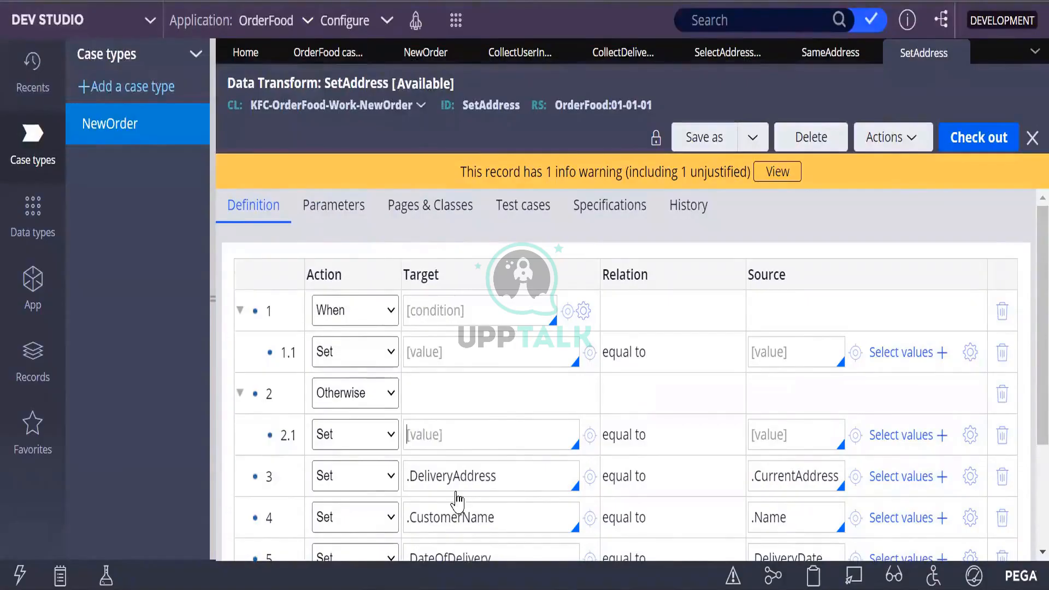
type("null")
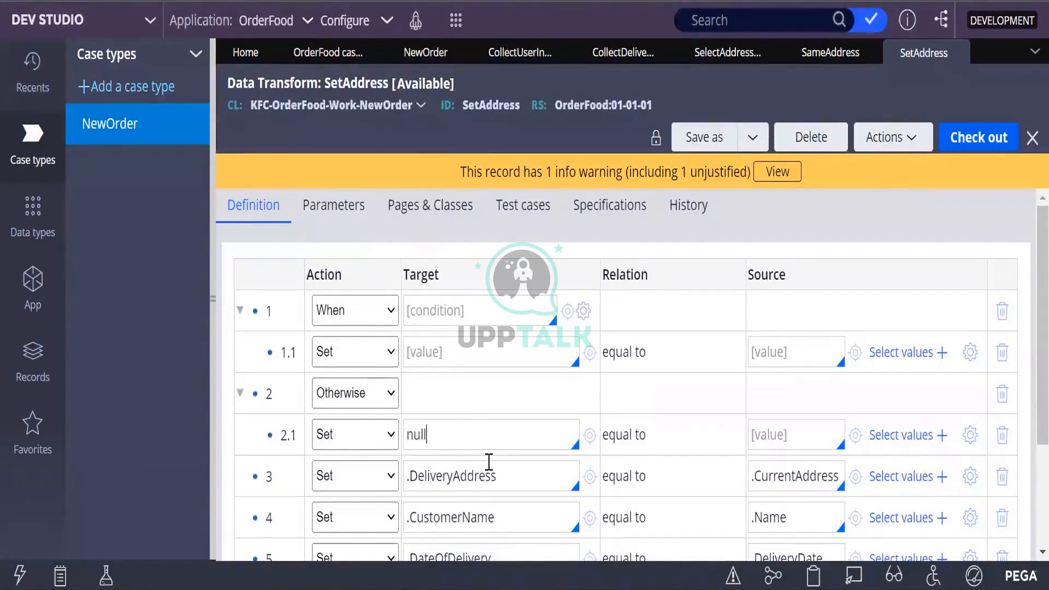
key("BackSpace")
key("BackSpace")
key("BackSpace")
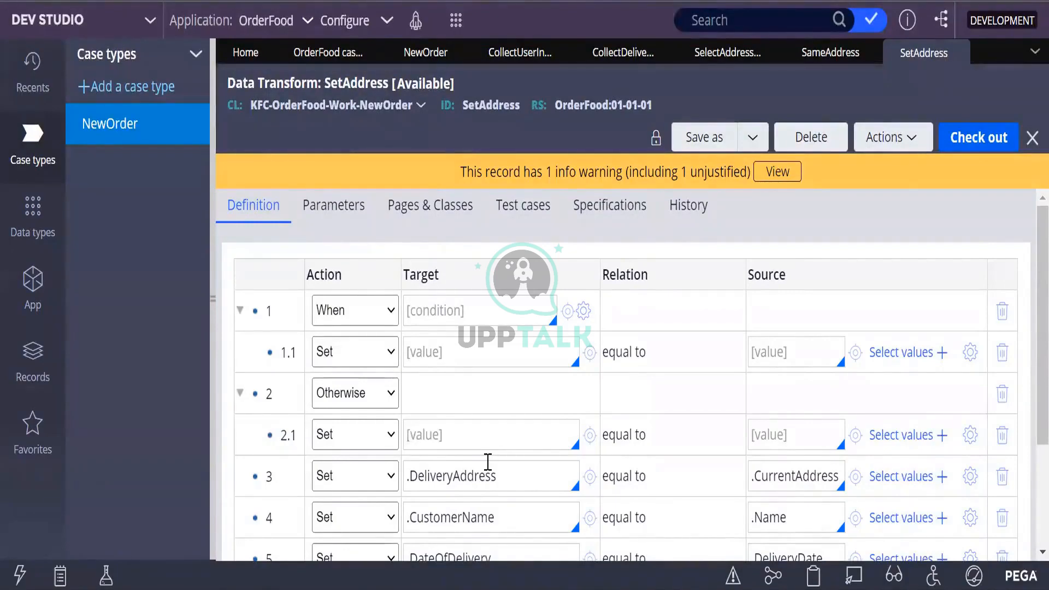
Under the Otherwise row, set the target .DeliveryAddress equal to an empty string ("")
left_click(444, 351)
left_click(432, 434)
type(".DeliveryAddress")
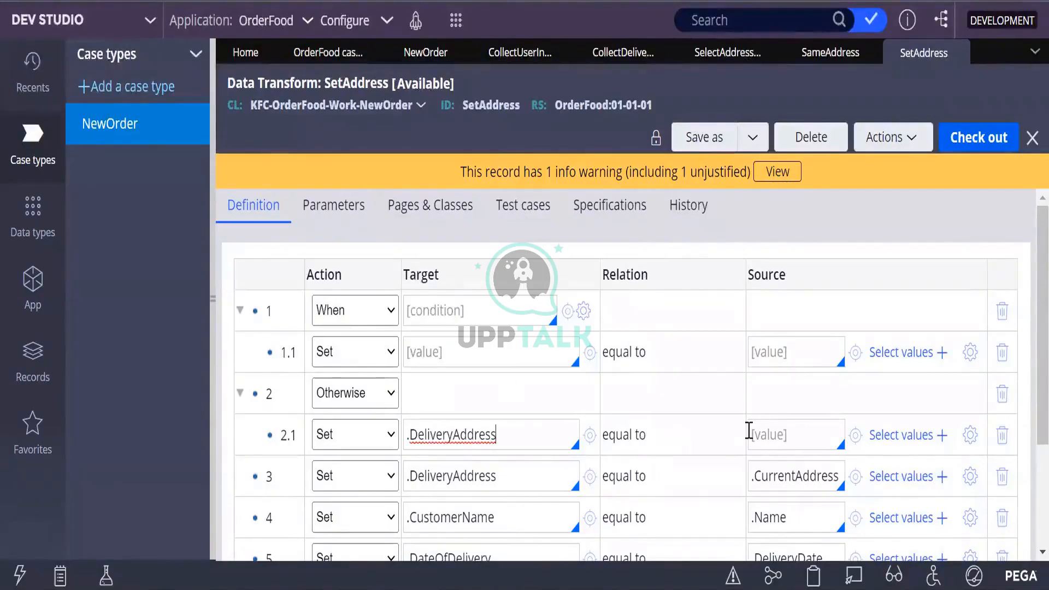
left_click(811, 434)
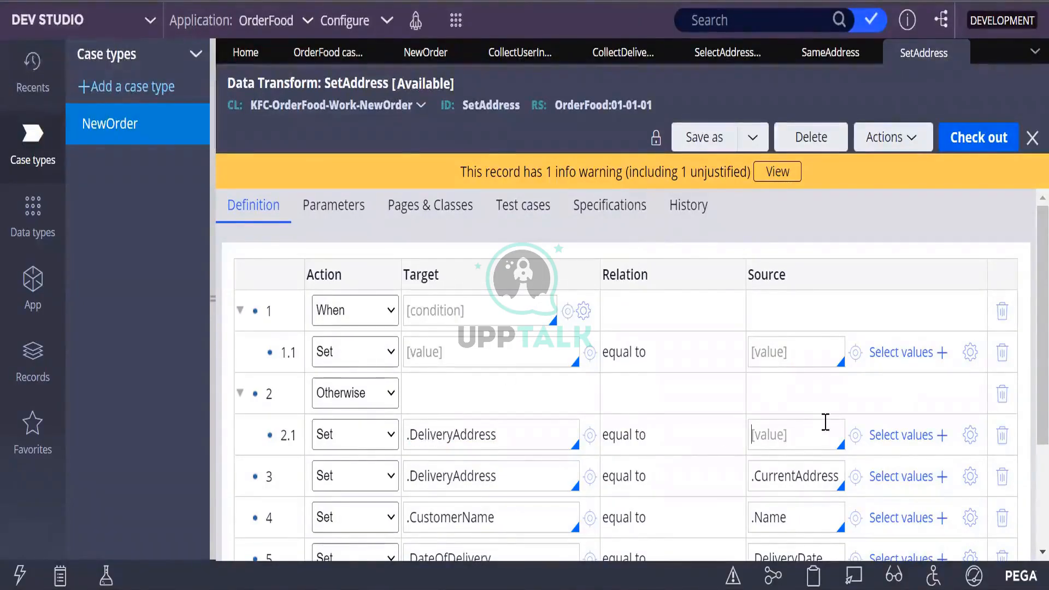
type("'")
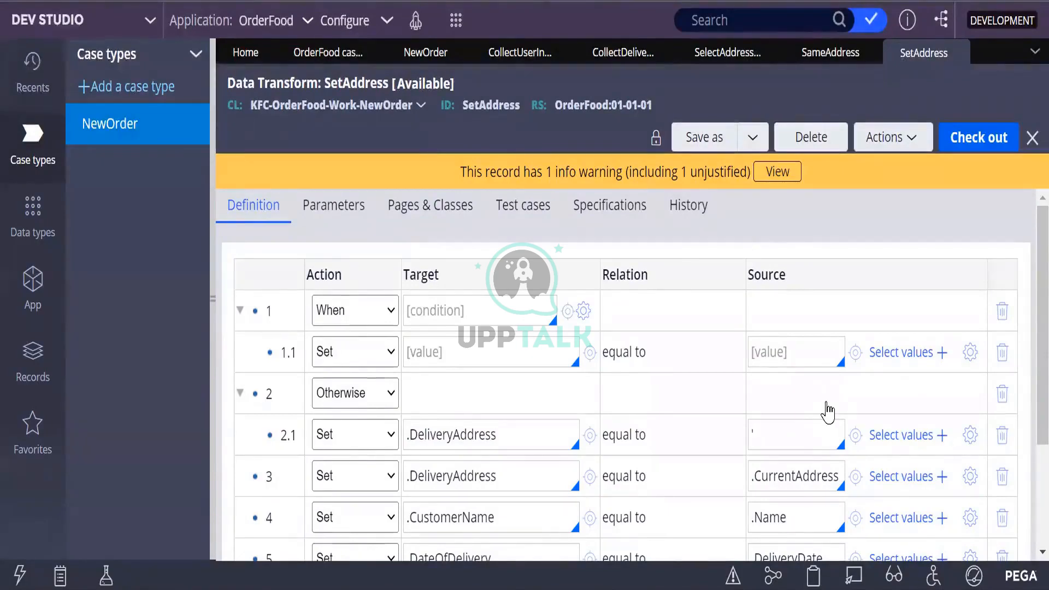
key("BackSpace")
type("\"")
Look through the existing When rules suggested for the When row's condition, including those starting with I
type(".")
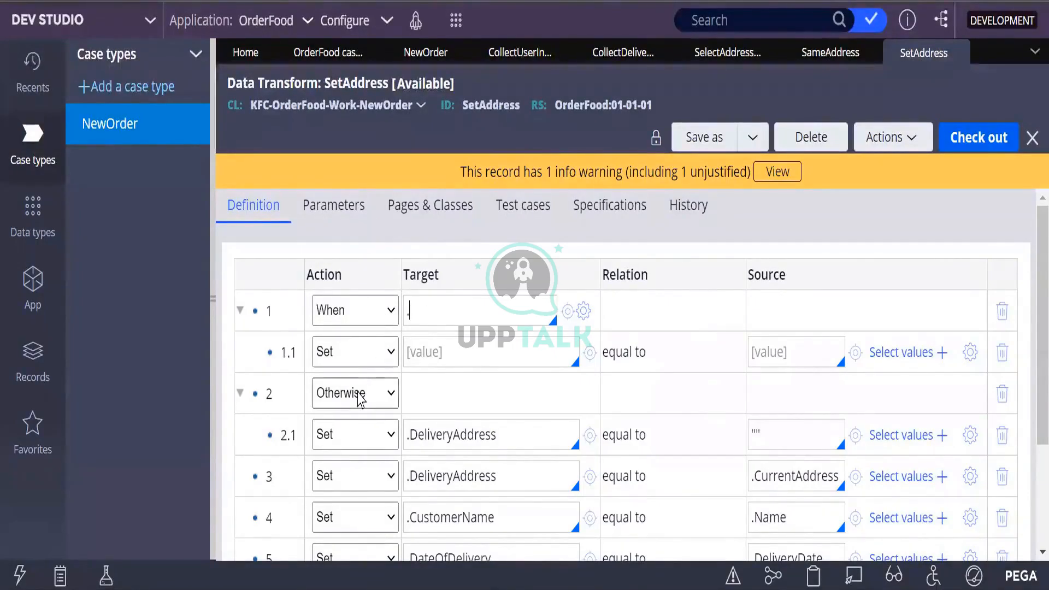
left_click(404, 314)
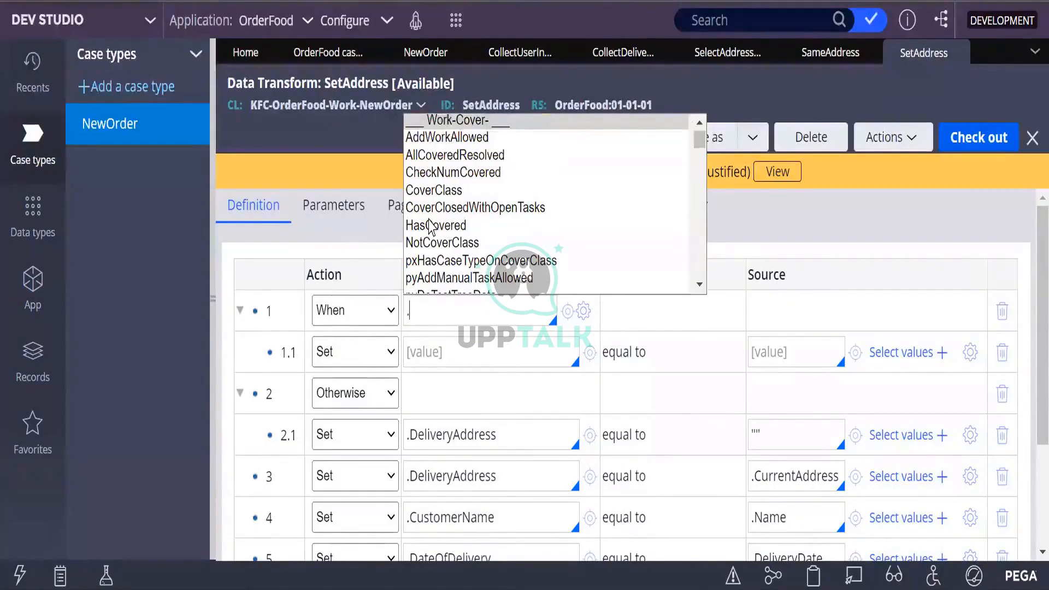
scroll(432, 225, "down", 3)
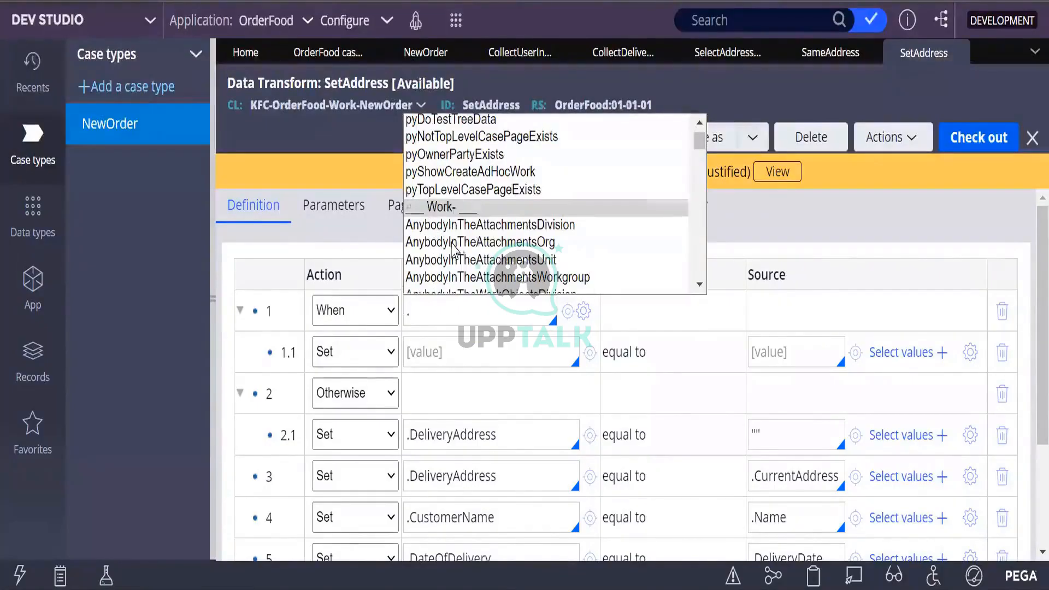
scroll(452, 248, "down", 5)
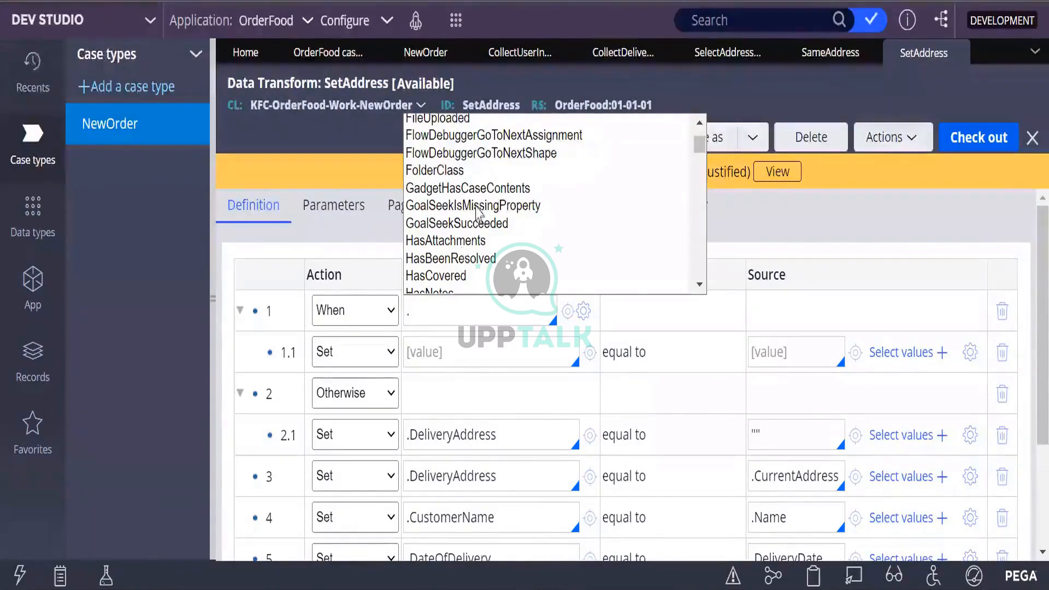
scroll(480, 205, "up", 3)
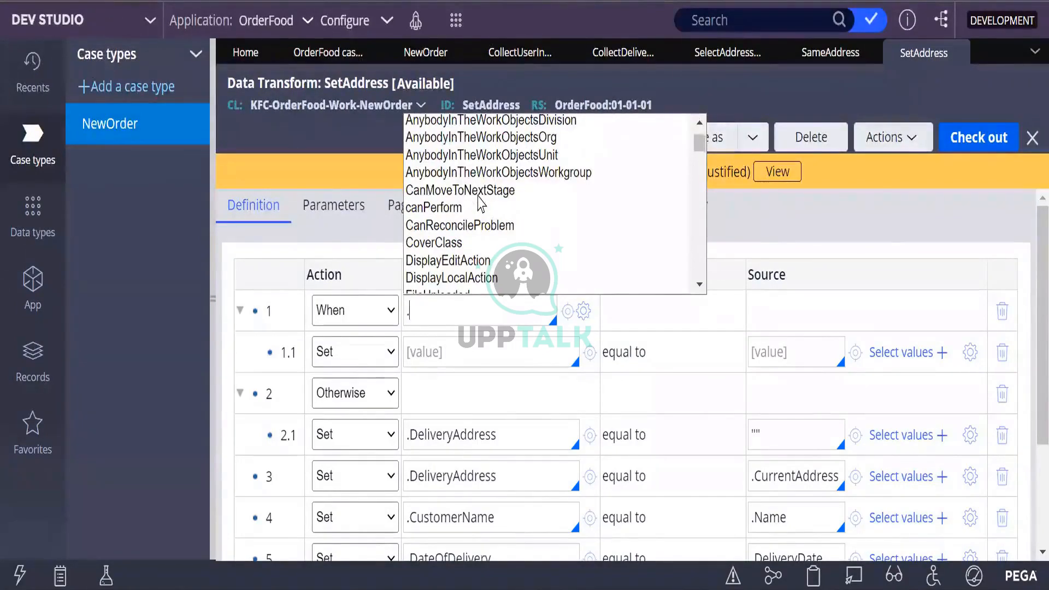
scroll(482, 207, "up", 3)
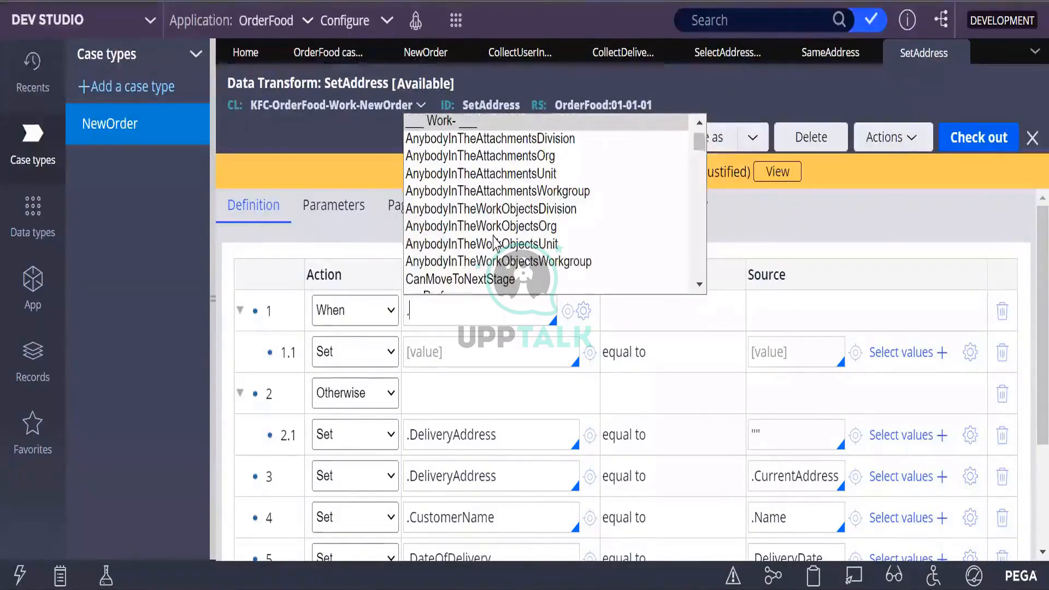
type("I")
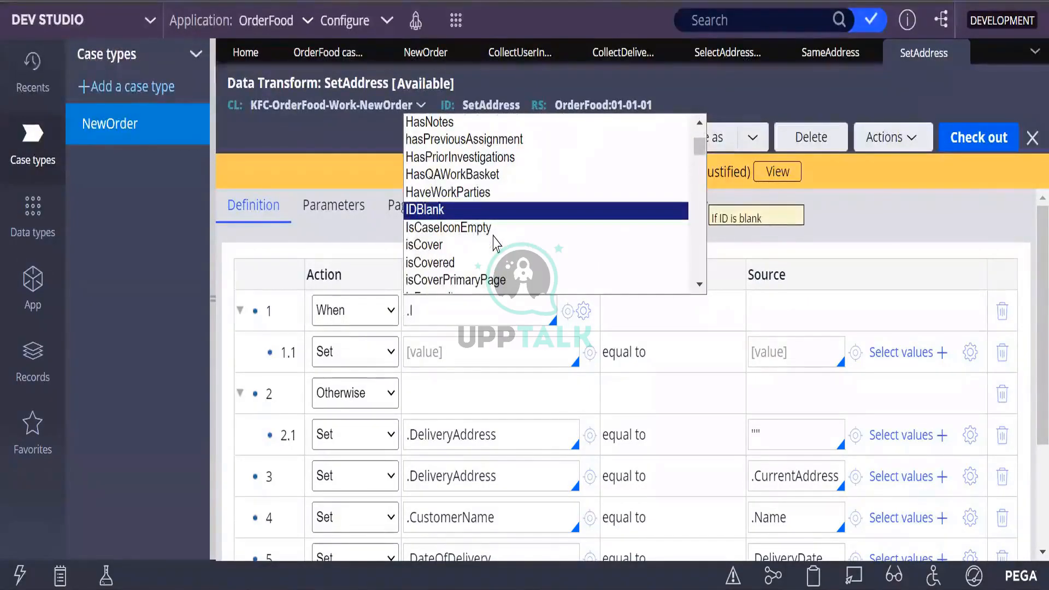
scroll(493, 264, "down", 5)
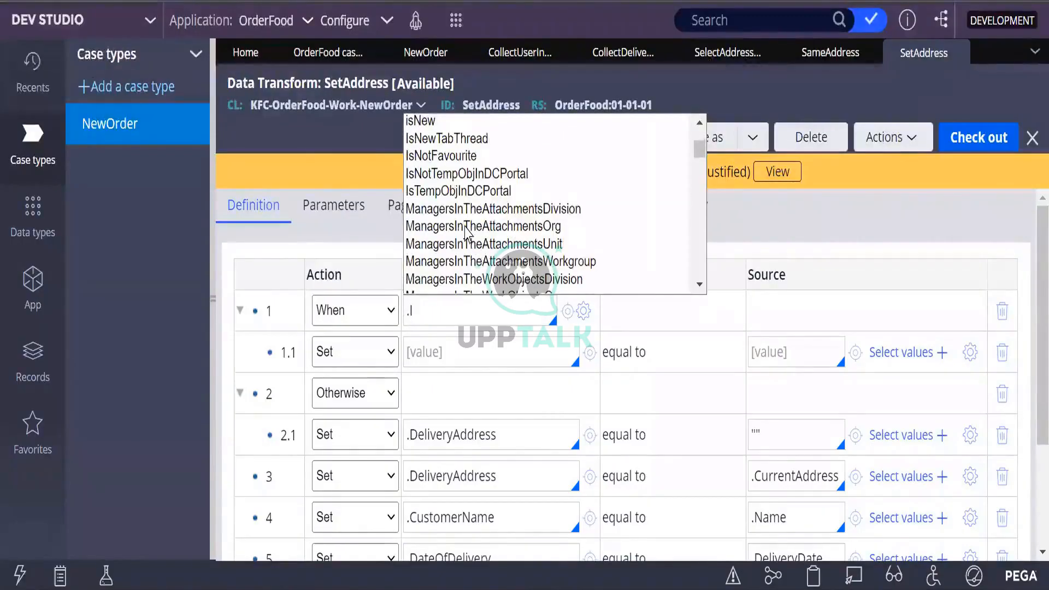
scroll(462, 234, "up", 2)
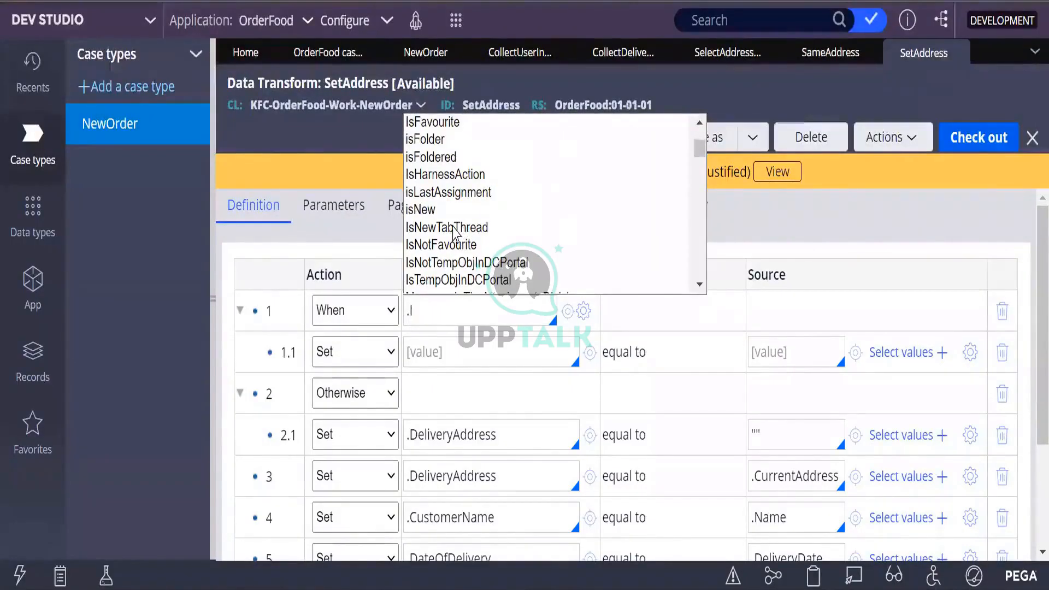
scroll(455, 232, "up", 3)
scroll(455, 233, "up", 5)
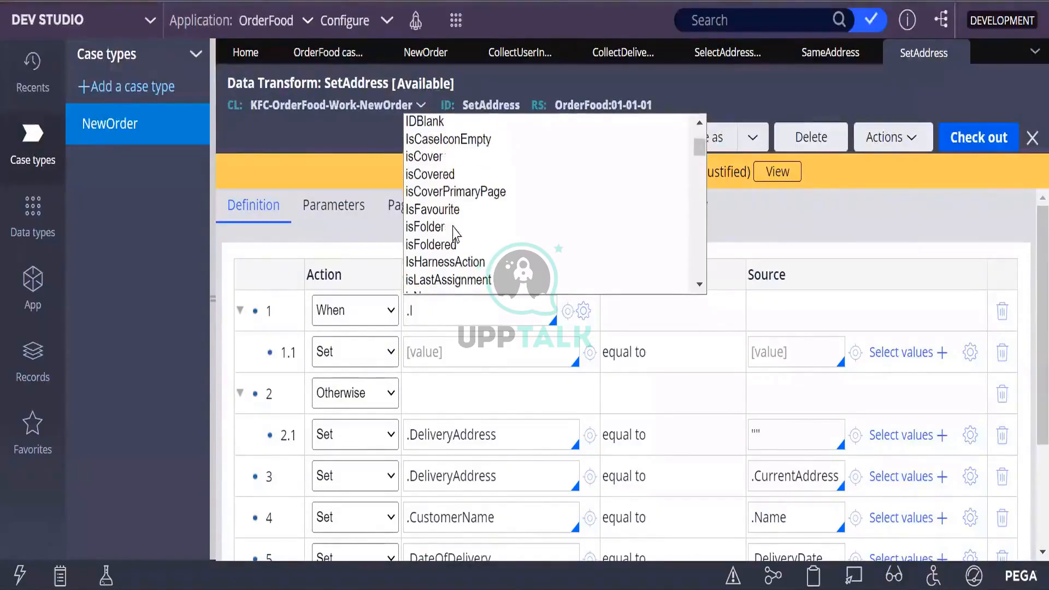
scroll(454, 232, "up", 5)
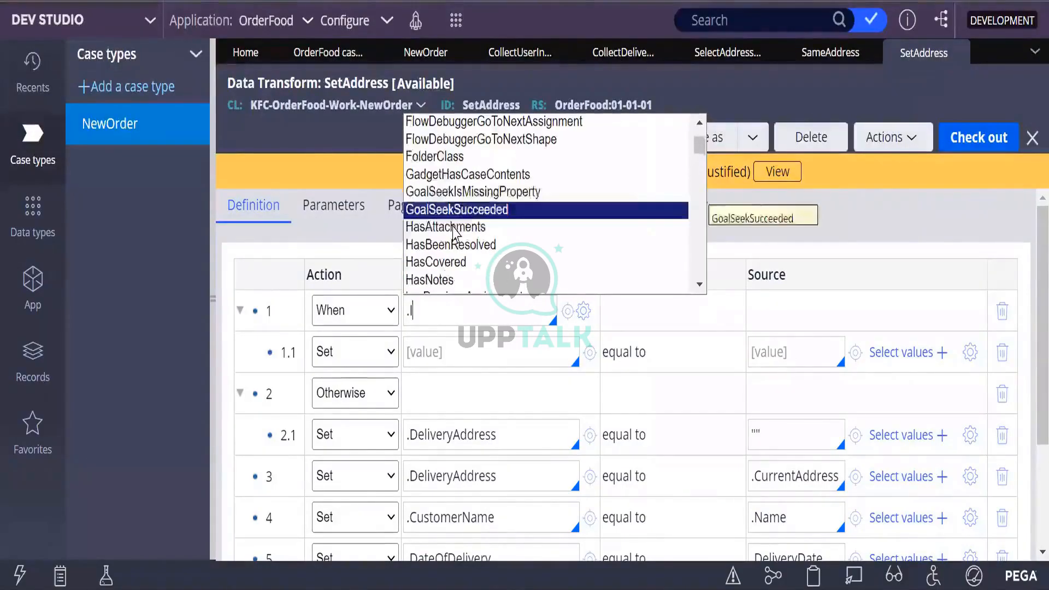
key("Down")
key("Down")
key("Down")
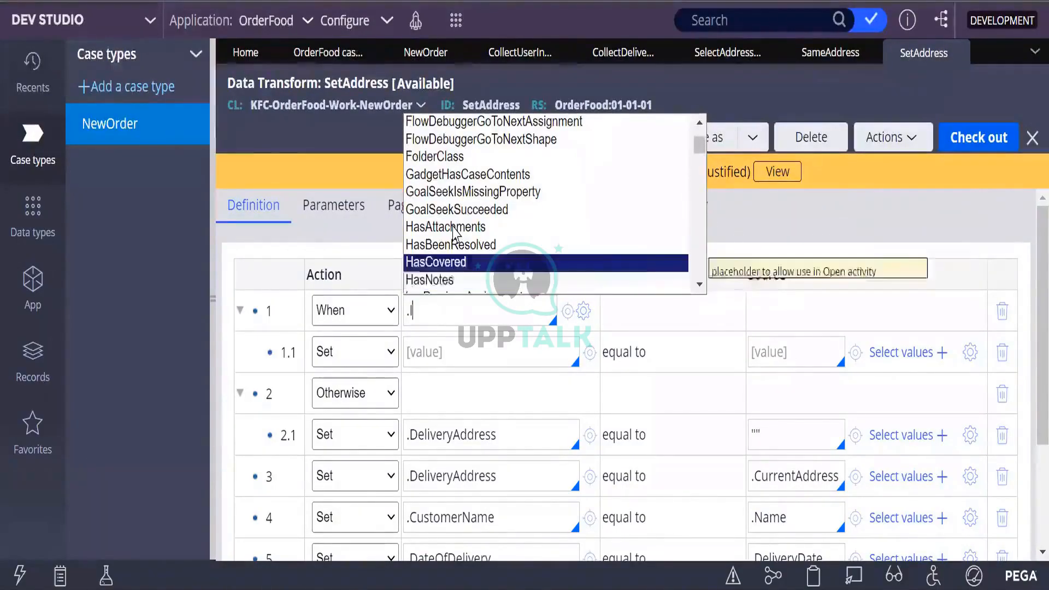
key("Up")
type("S")
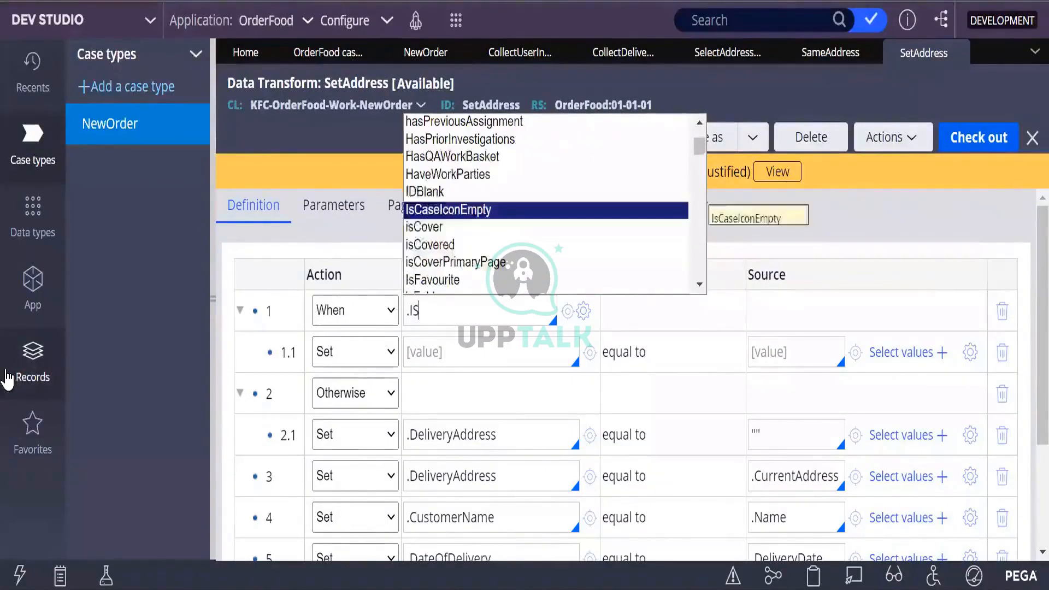
key("BackSpace")
type("s")
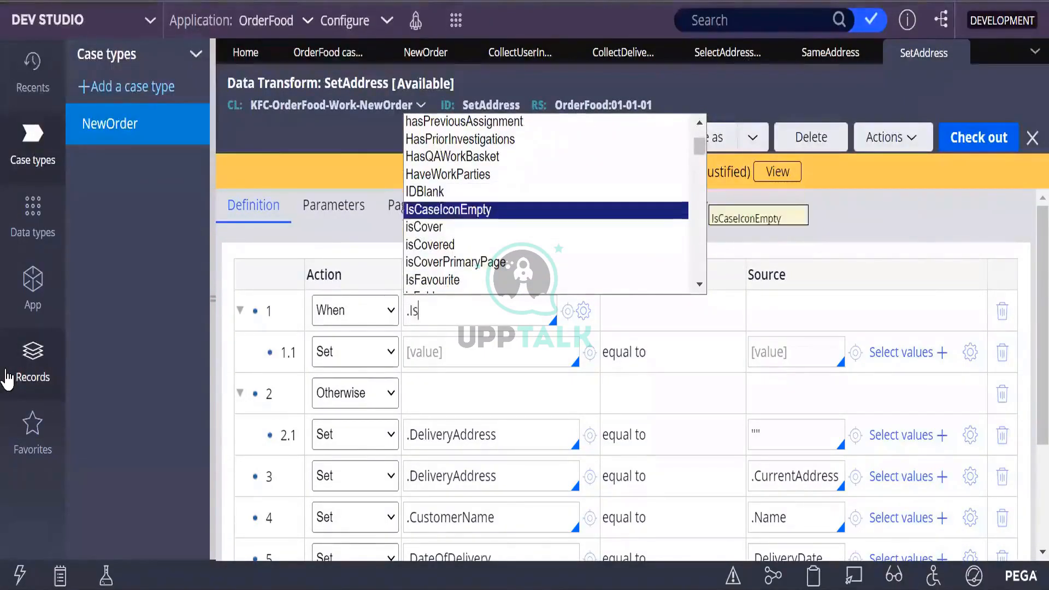
key("Return")
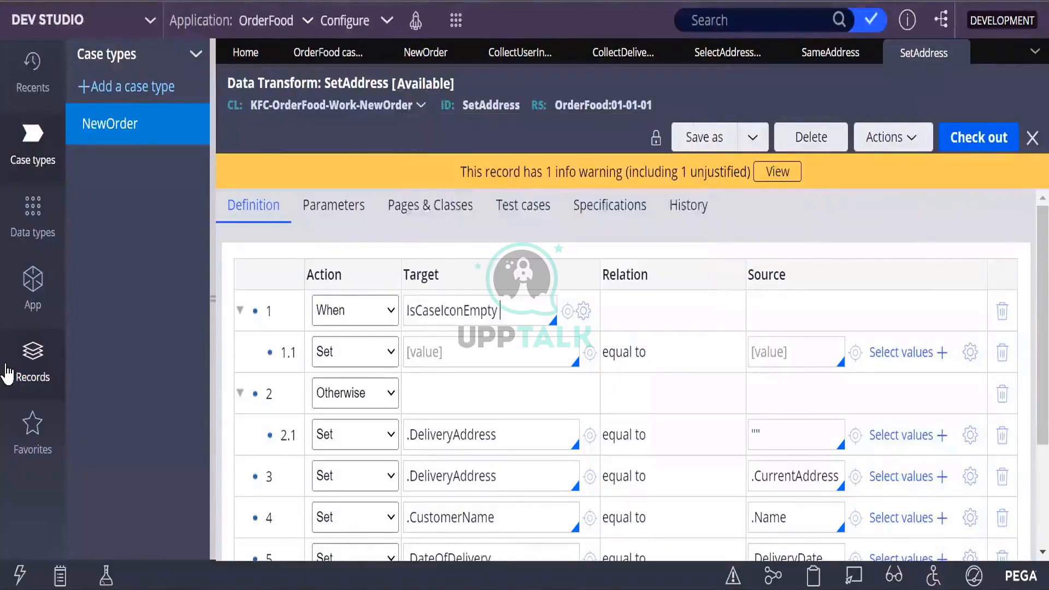
key("BackSpace")
key("BackSpace")
key("BackSpace")
key("BackSpace")
key("BackSpace")
key("BackSpace")
key("BackSpace")
key("BackSpace")
key("BackSpace")
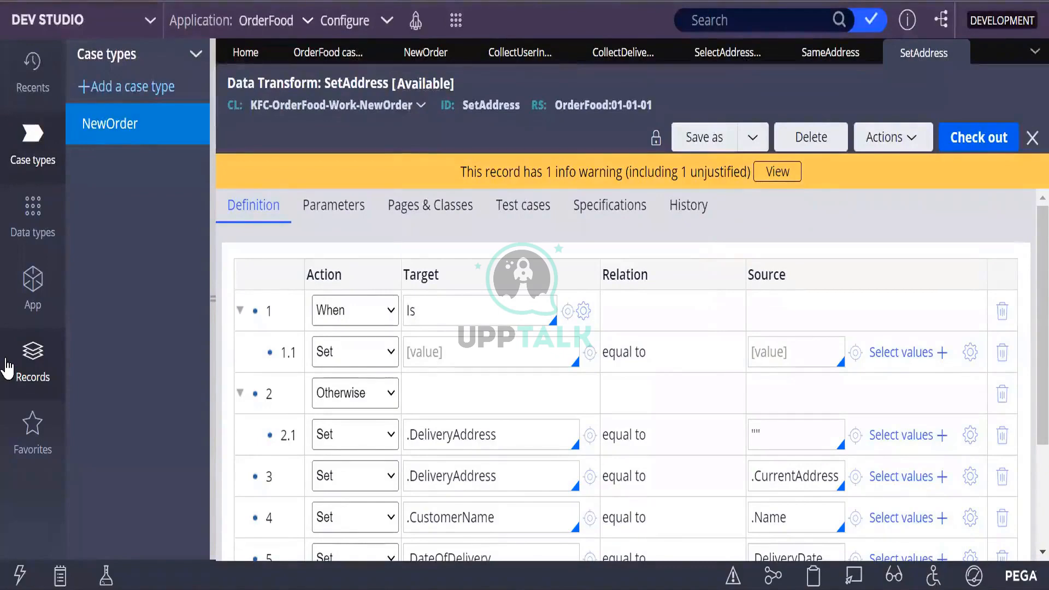
key("BackSpace")
key("BackSpace")
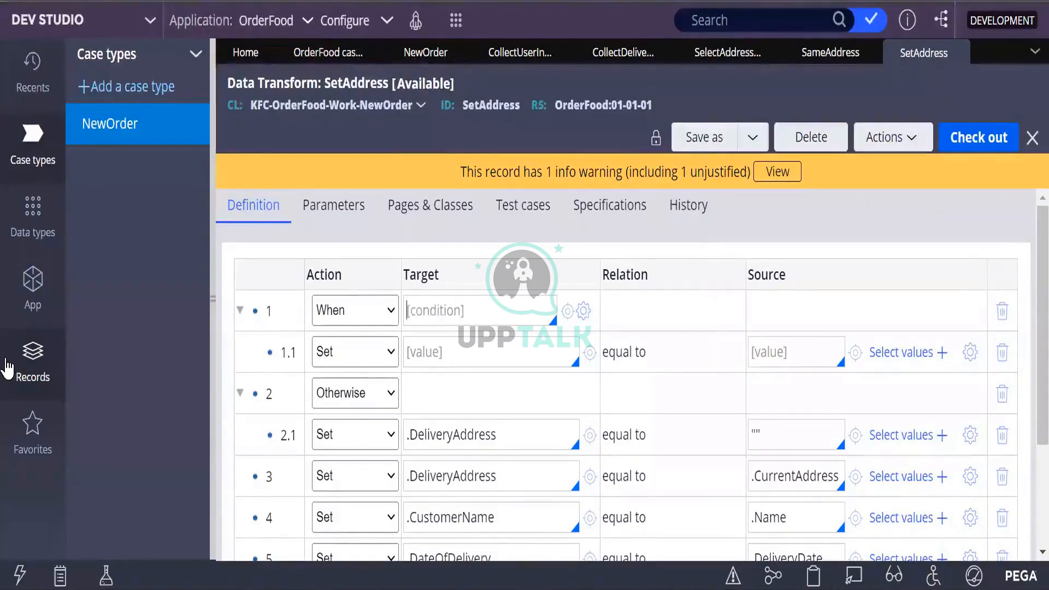
type(".")
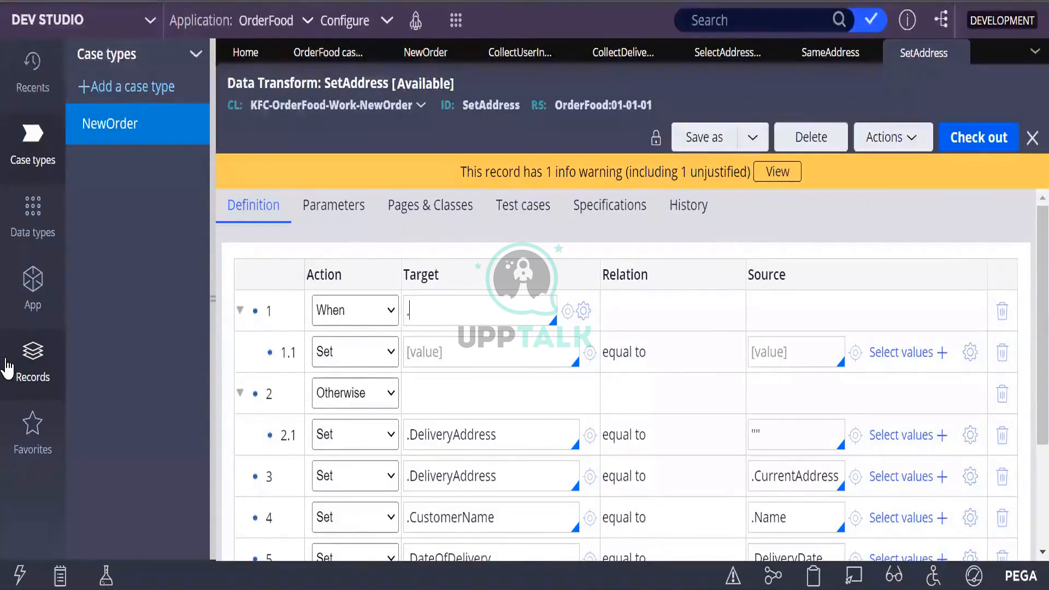
type("sa")
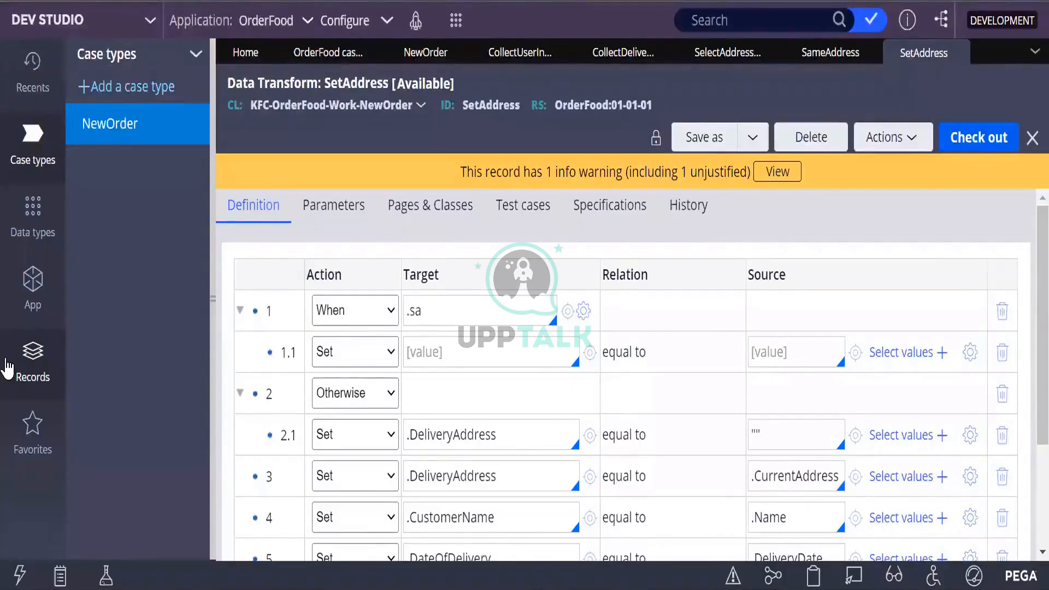
key("BackSpace")
key("BackSpace")
key("BackSpace")
key("BackSpace")
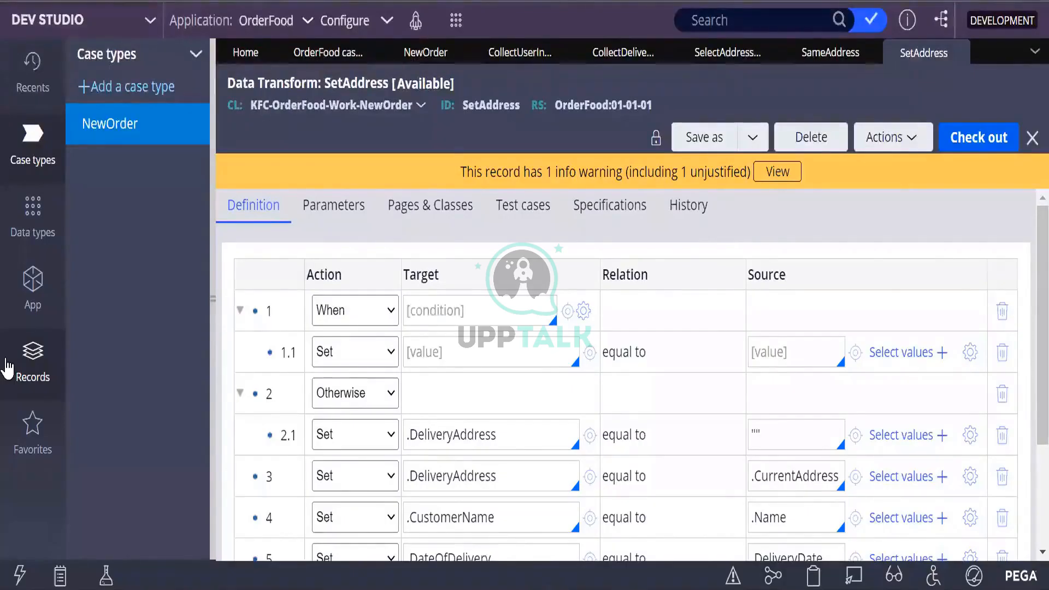
Enter .SameAddress == true as the When row's condition
type(".Same")
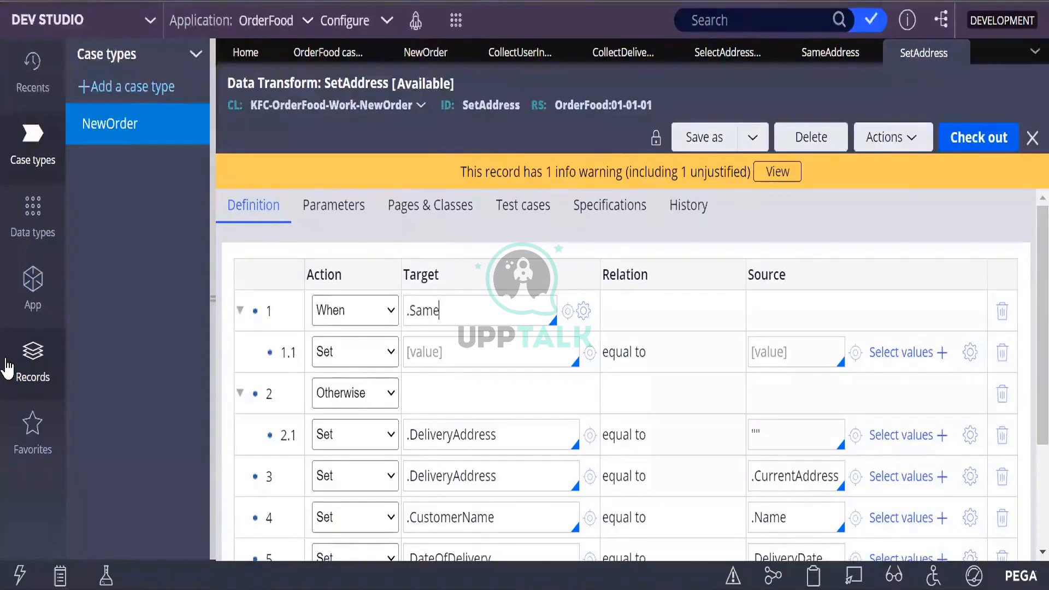
type("Addre")
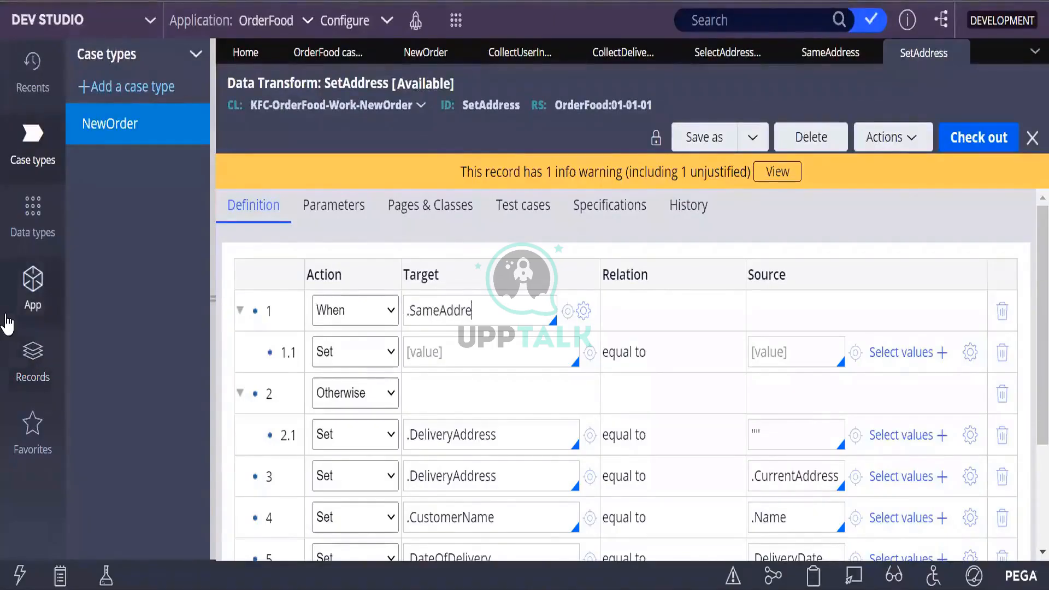
type("ss")
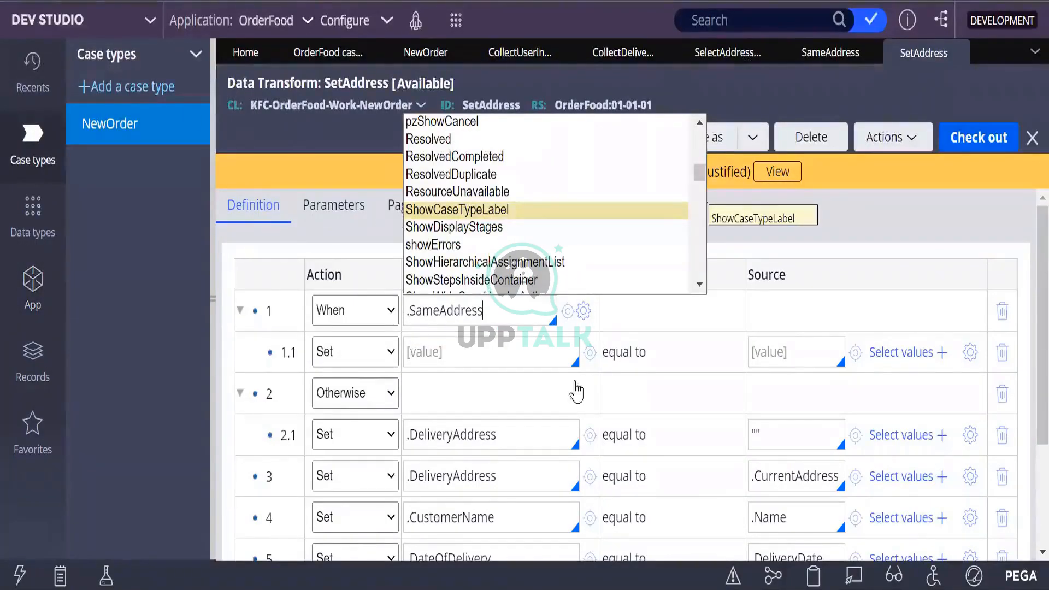
left_click(530, 417)
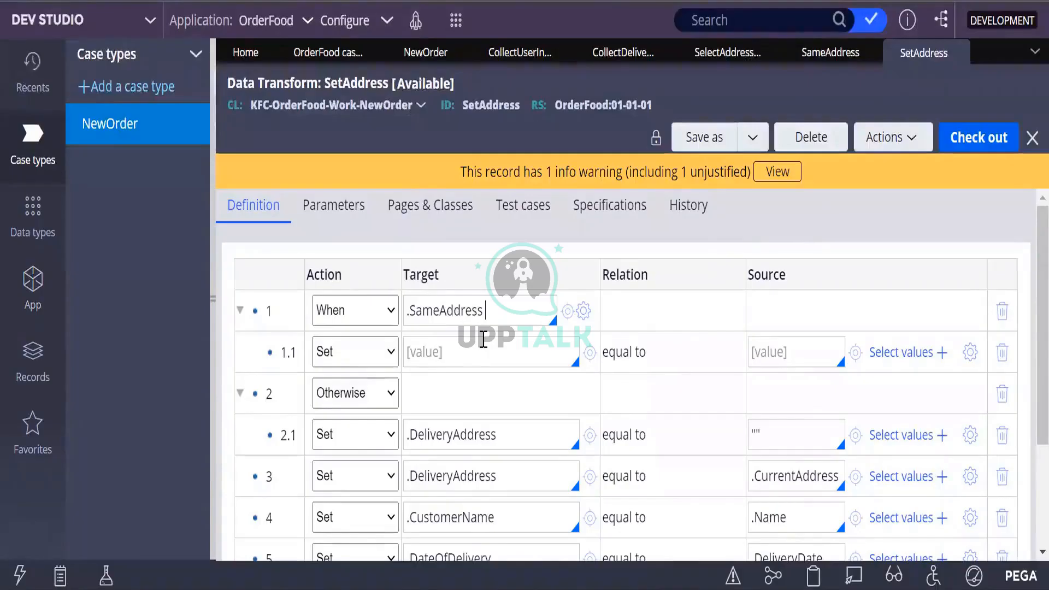
type("True")
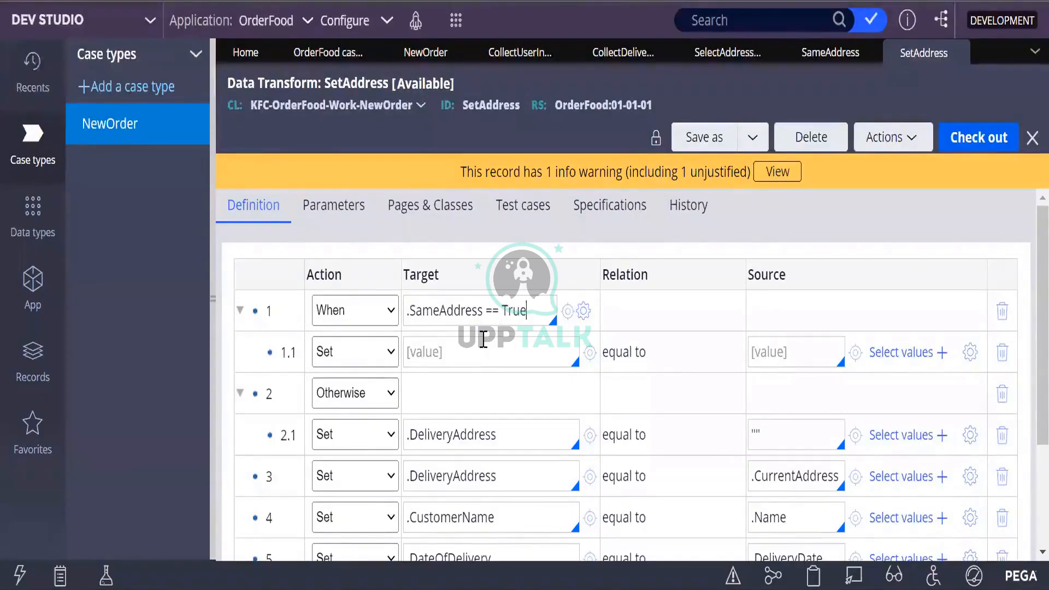
key("BackSpace")
key("BackSpace")
key("BackSpace")
key("BackSpace")
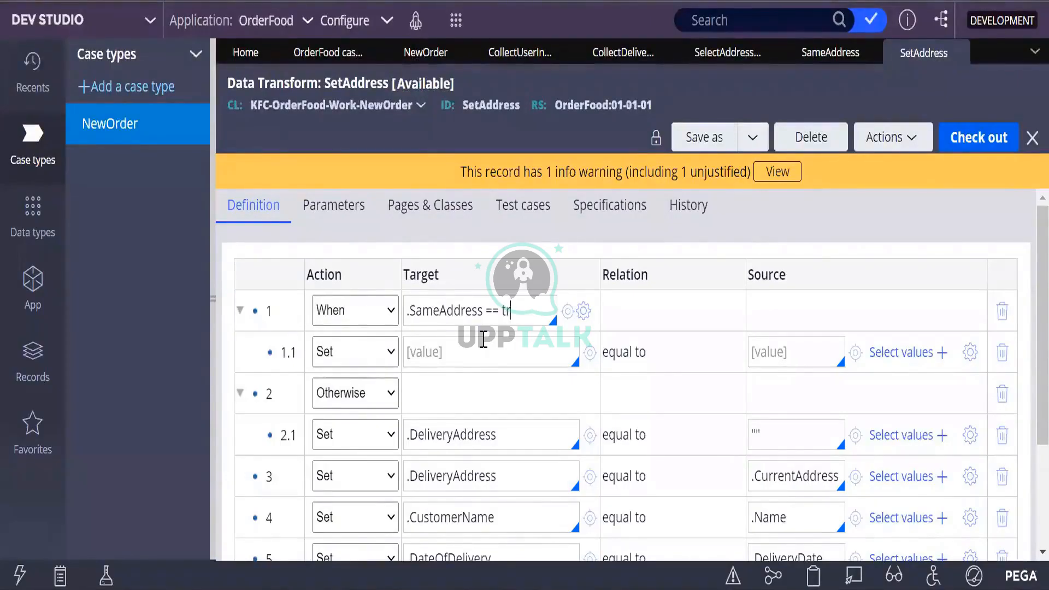
type("true")
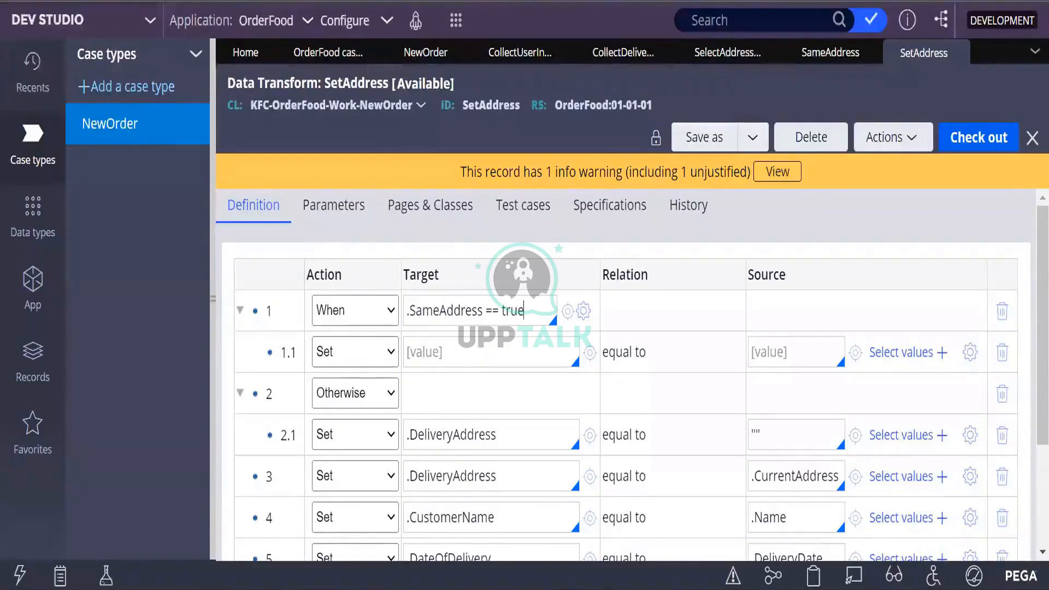
Enclose the value true in double quotes in the When condition so it reads .SameAddress == "true"
left_click(499, 311)
type("'")
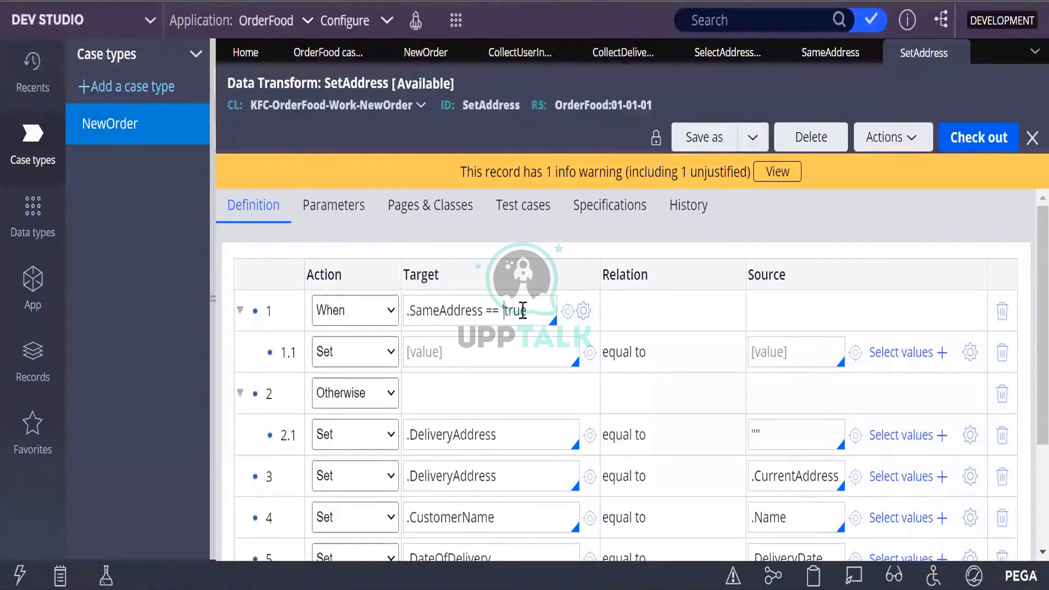
key("BackSpace")
type("\"")
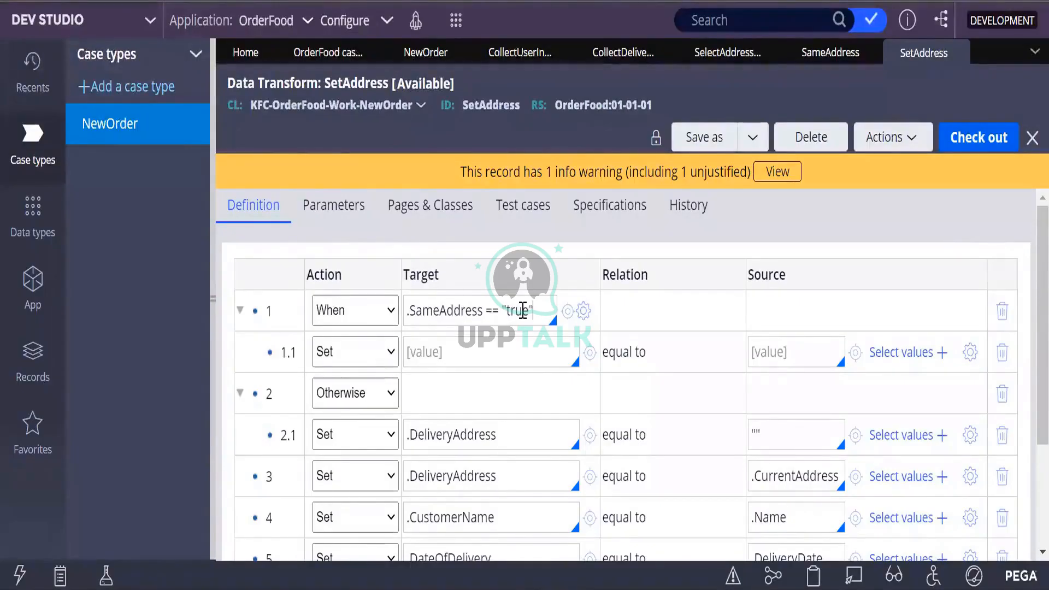
Copy the row mapping .DeliveryAddress to .CurrentAddress and paste it into the empty Set row under When
left_click(461, 354)
scroll(481, 464, "down", 3)
scroll(481, 444, "up", 3)
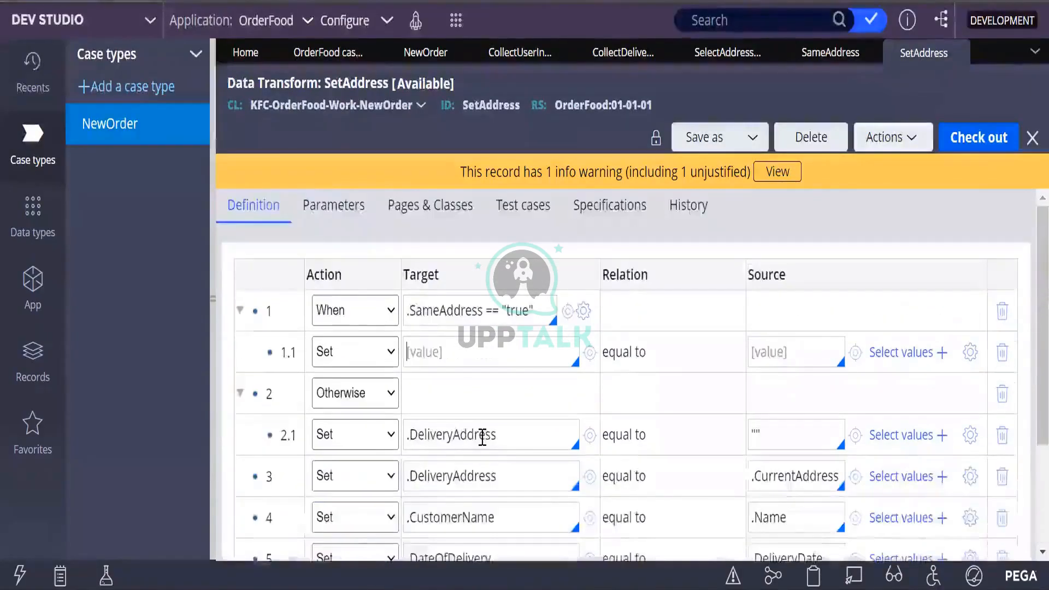
scroll(482, 436, "down", 3)
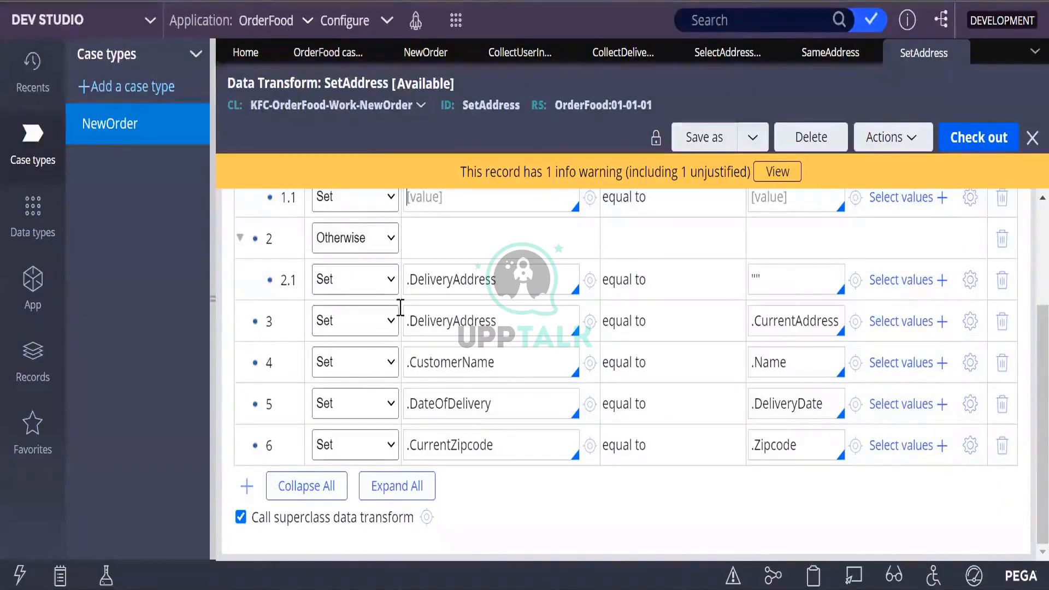
right_click(254, 327)
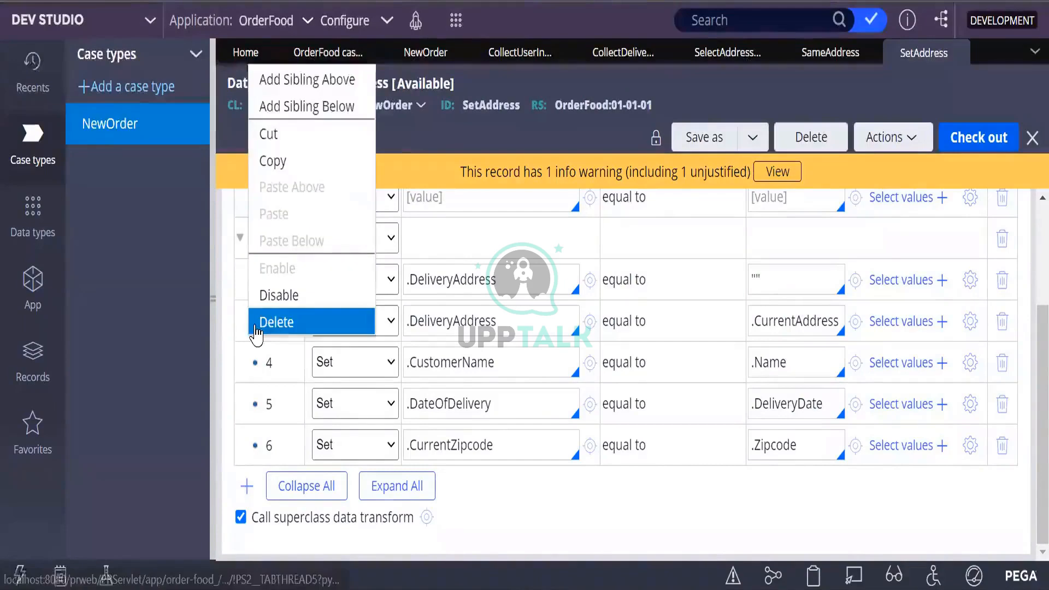
left_click(309, 162)
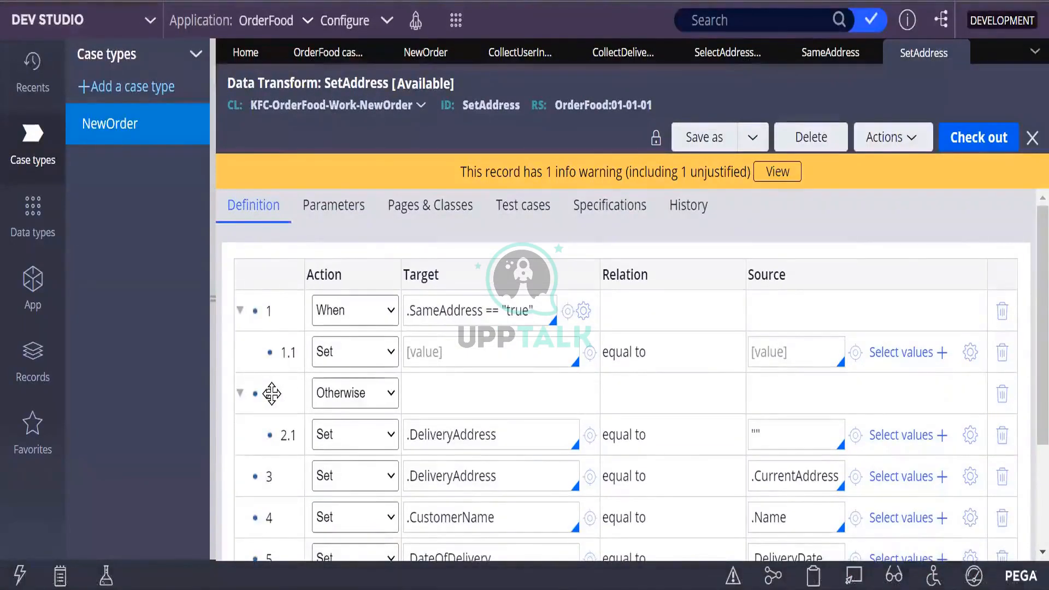
right_click(293, 351)
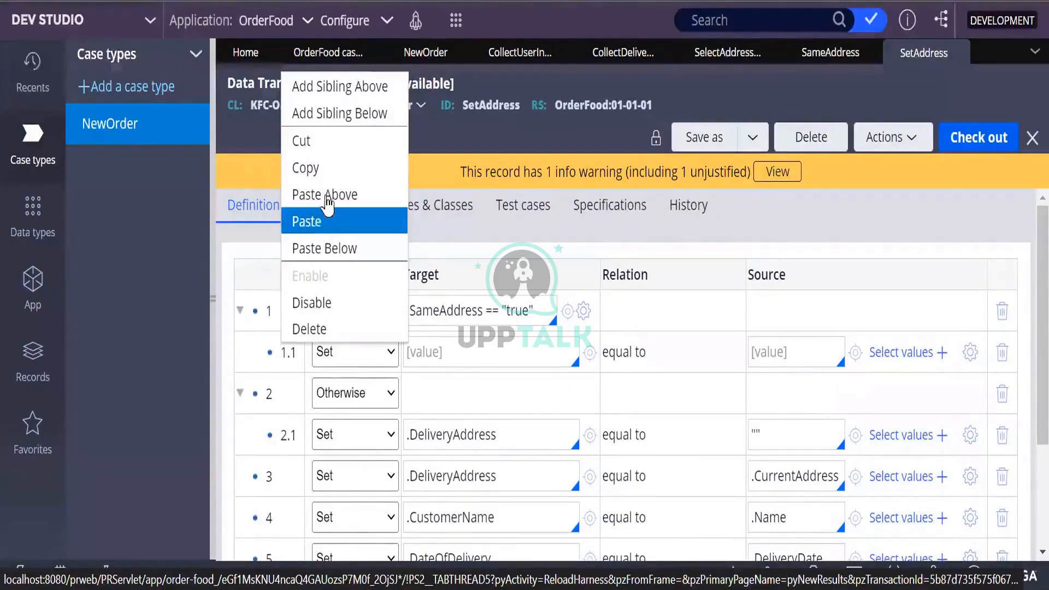
left_click(334, 220)
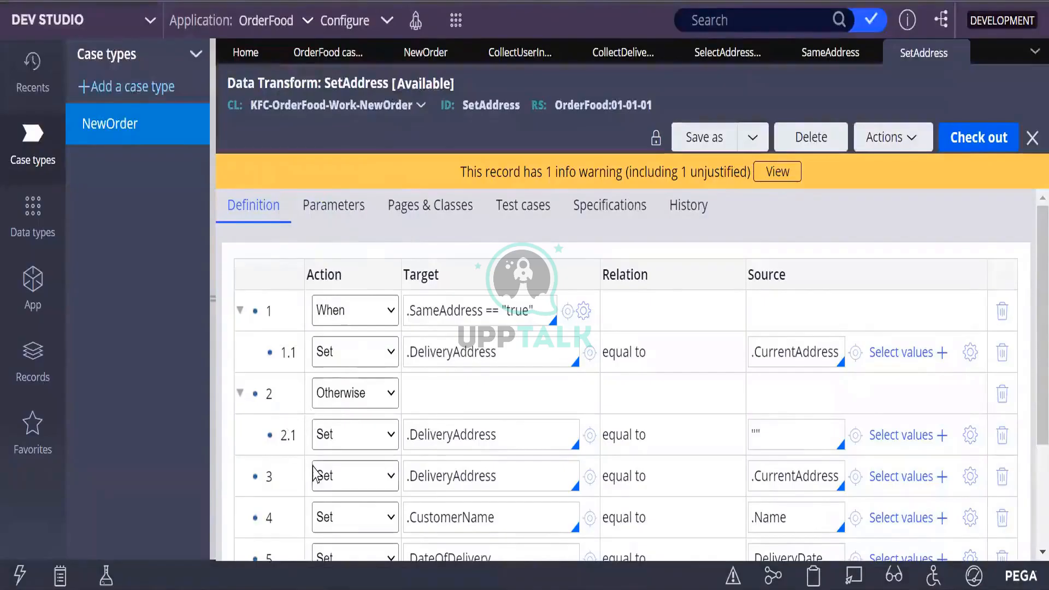
Review the SetAddress rows and check out the data transform for editing
scroll(326, 469, "down", 3)
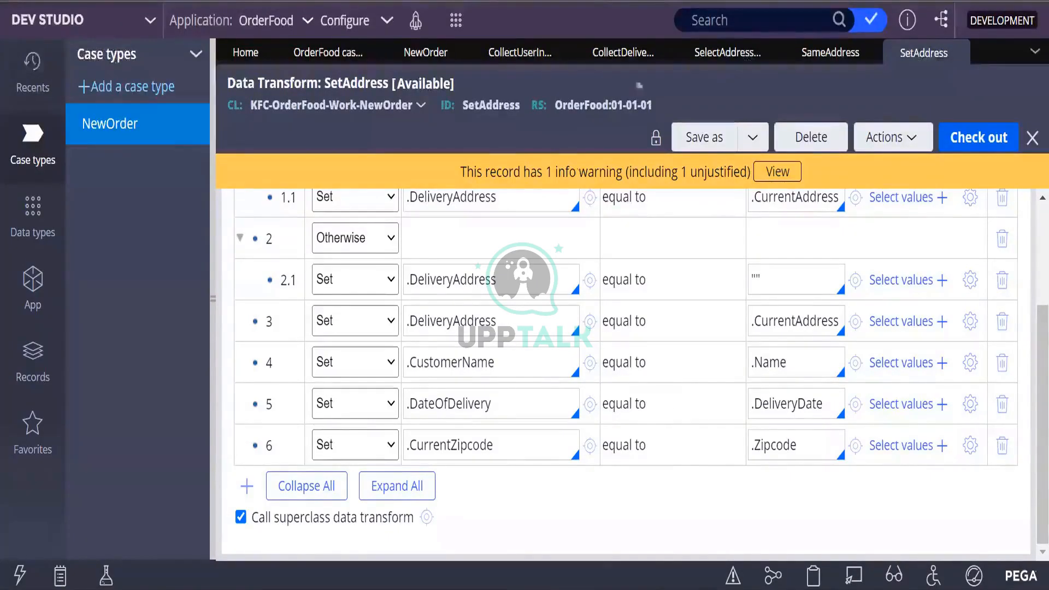
scroll(428, 409, "up", 3)
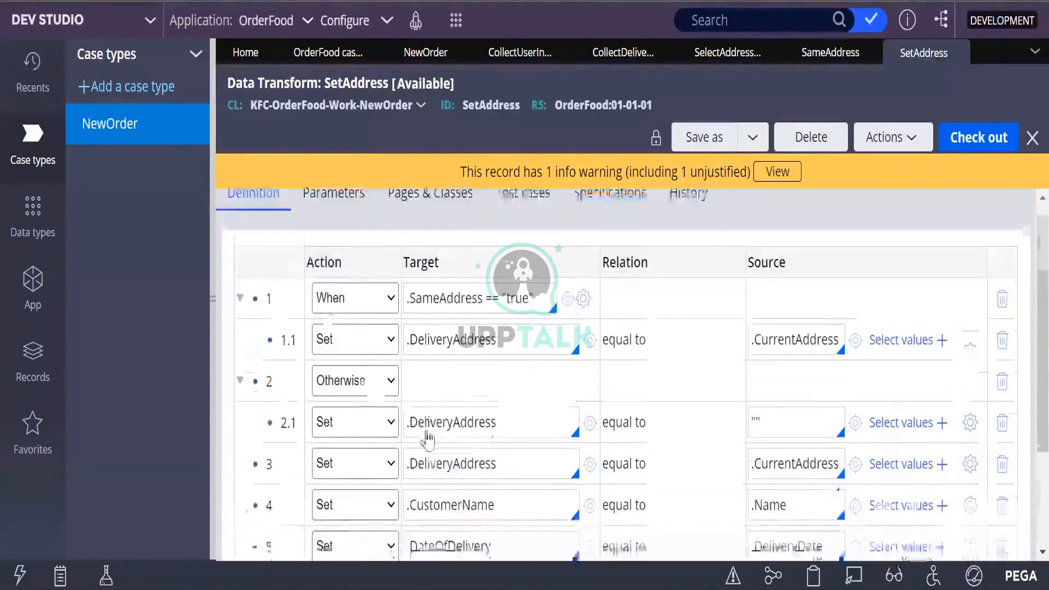
scroll(428, 409, "down", 3)
scroll(418, 435, "up", 3)
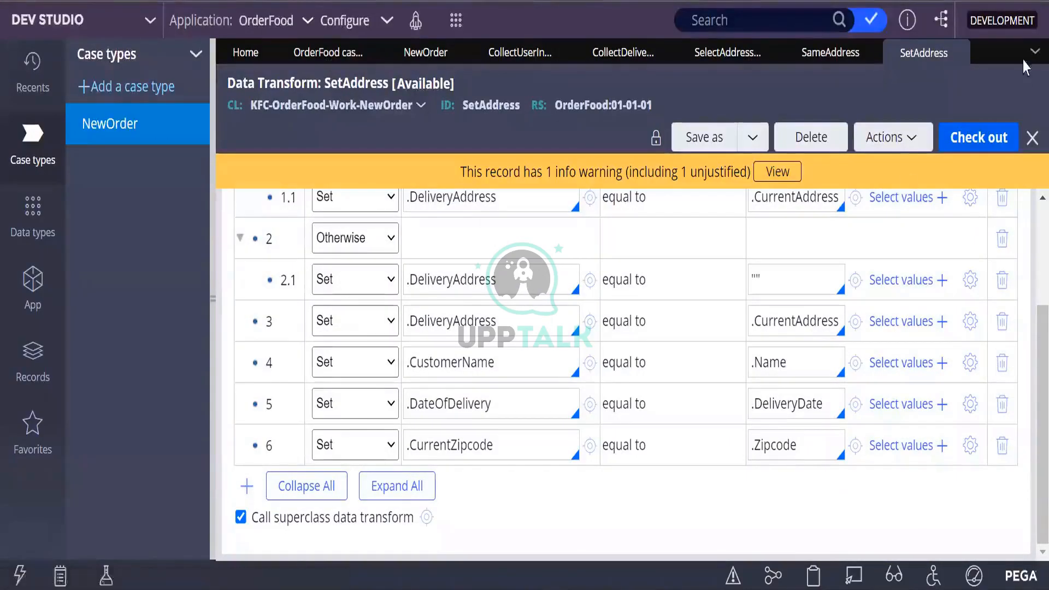
left_click(977, 139)
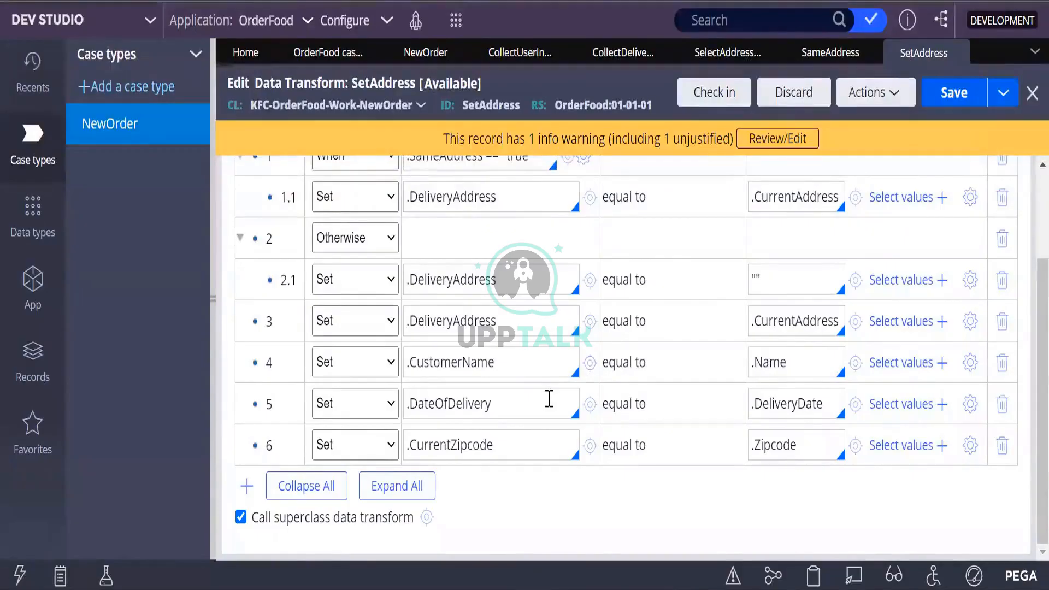
Delete the standalone row mapping .DeliveryAddress to .CurrentAddress below the Otherwise block and save SetAddress
right_click(251, 312)
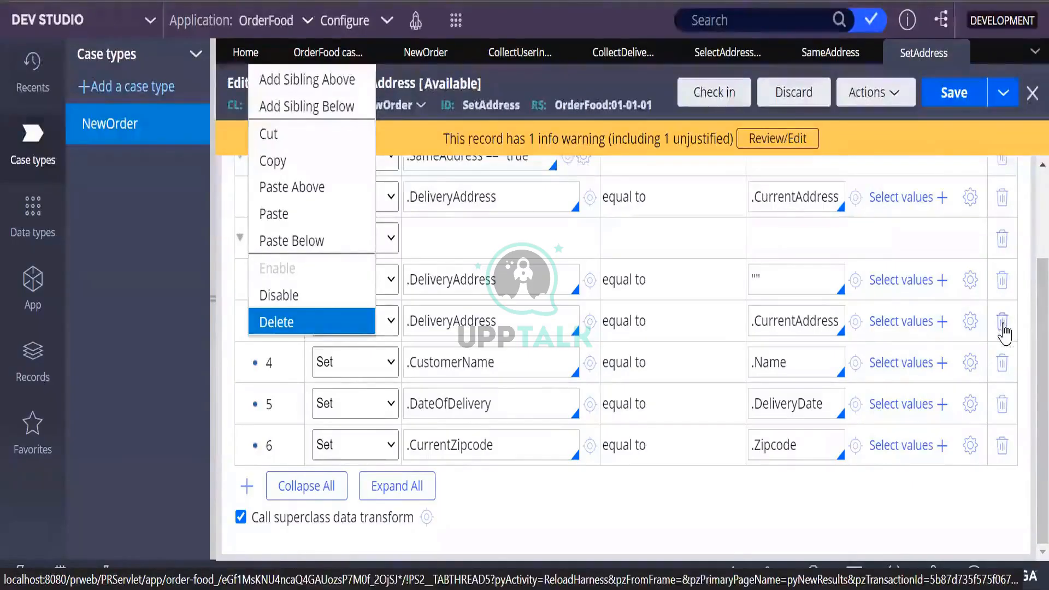
left_click(767, 521)
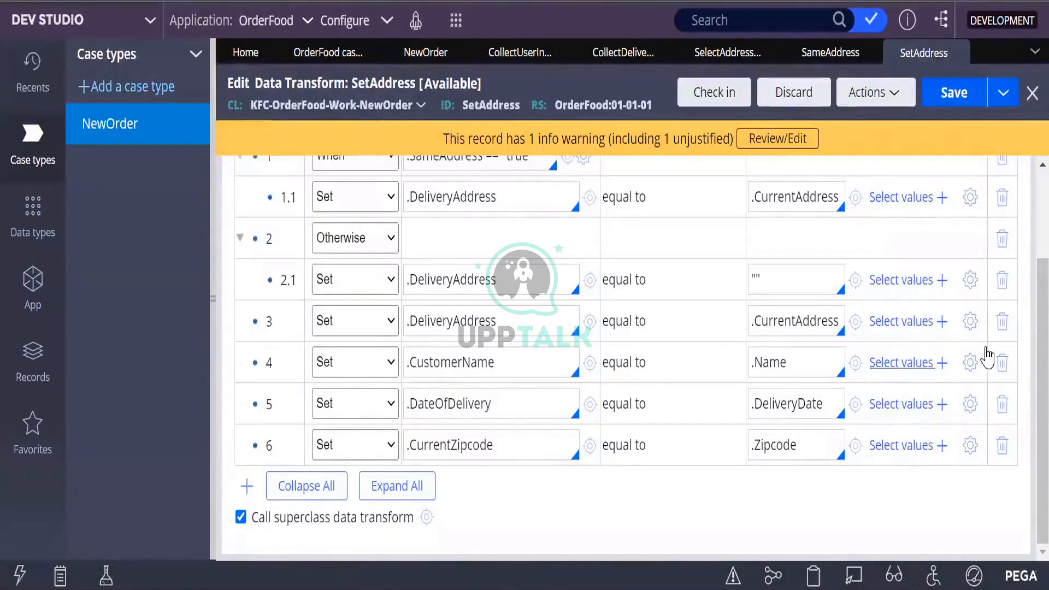
left_click(1005, 326)
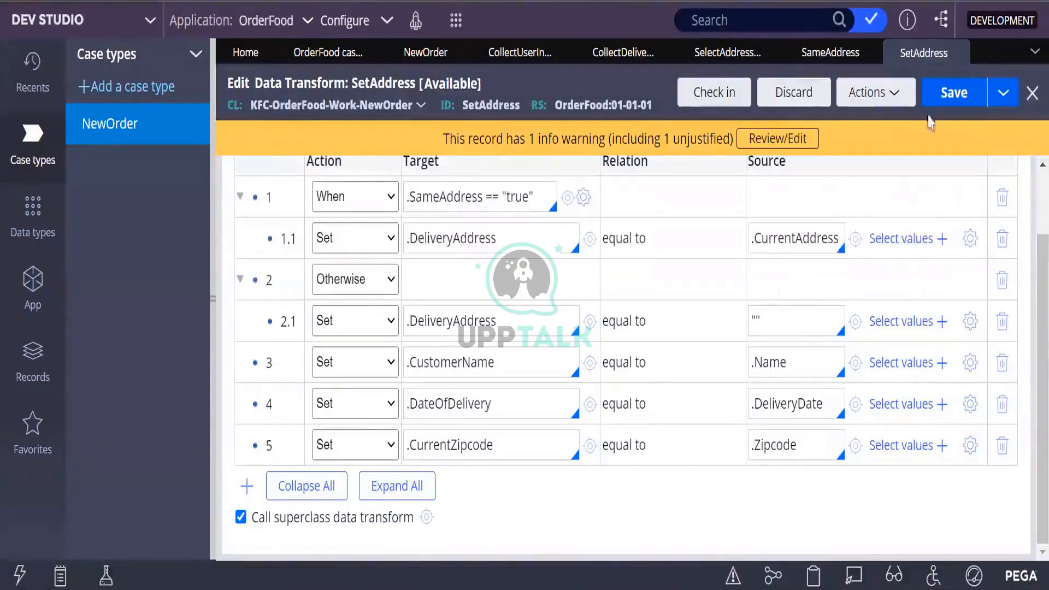
left_click(947, 94)
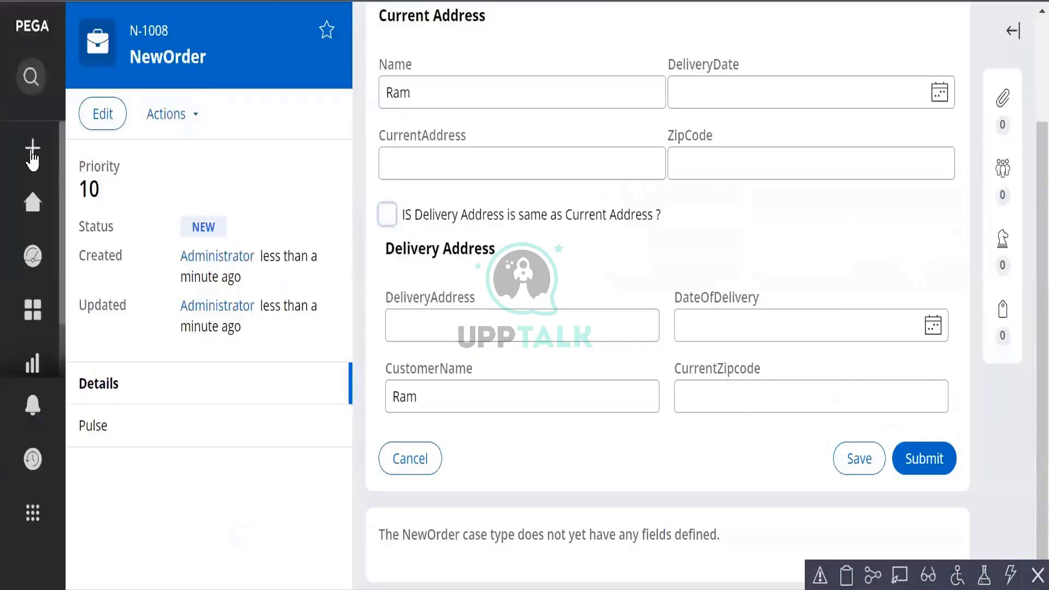
Create another NewOrder case in the user portal and open its CollectDeliveryInfo assignment
left_click(31, 153)
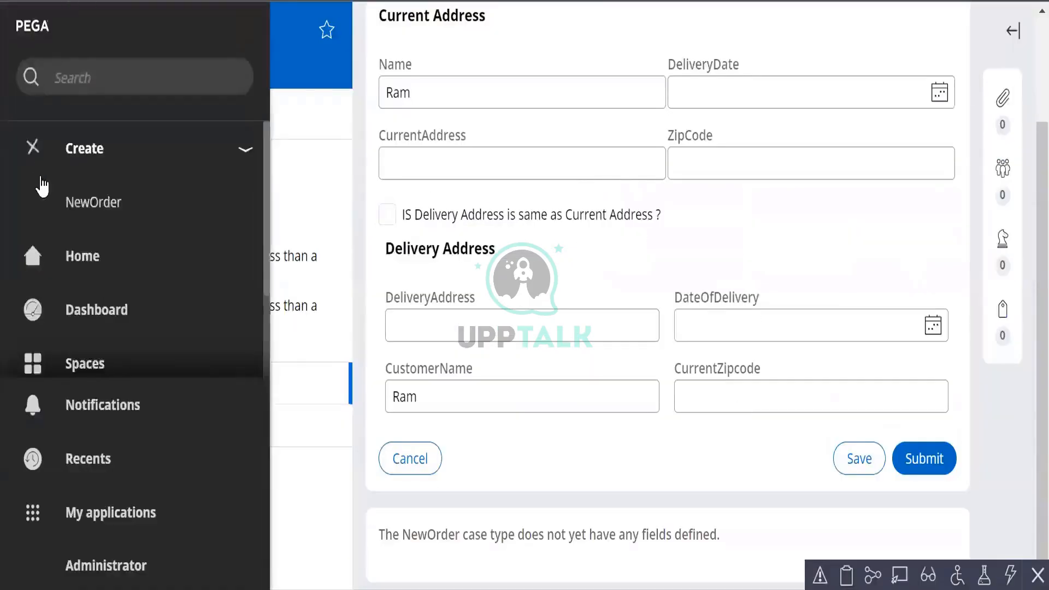
left_click(96, 211)
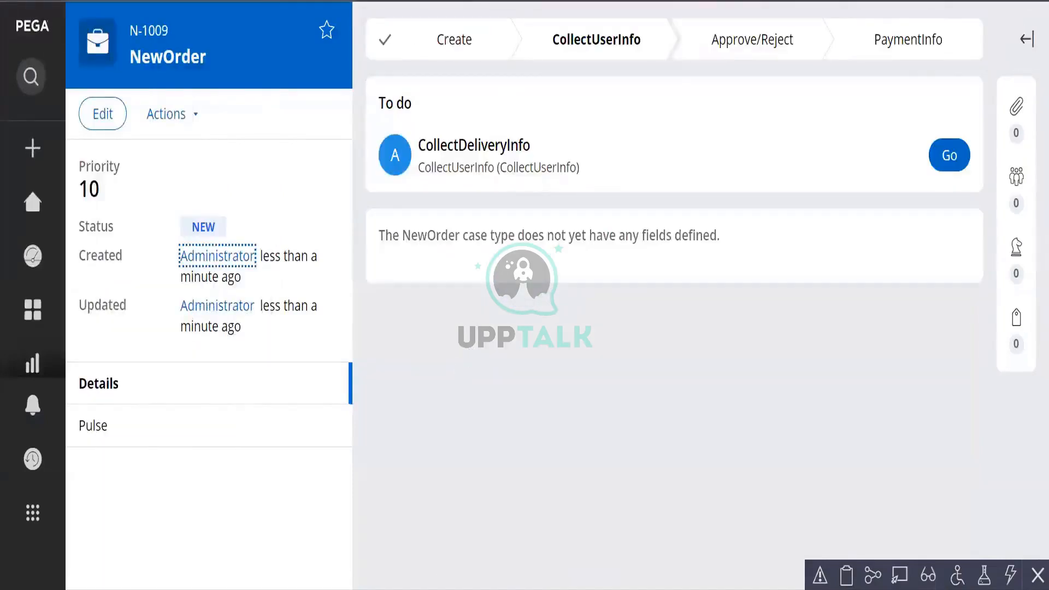
left_click(954, 158)
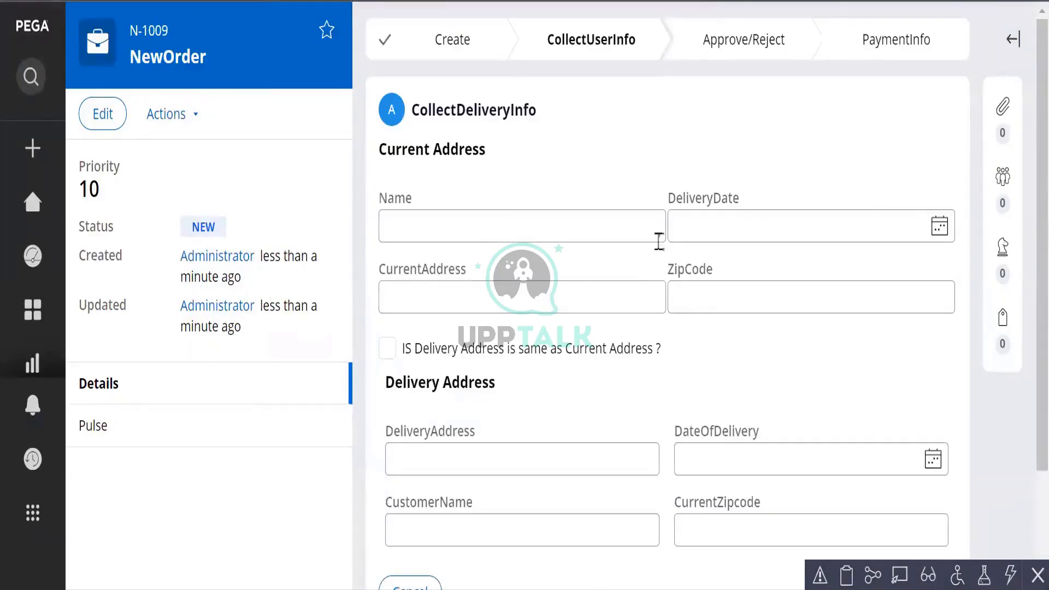
Fill in CurrentAddress with a street address and test the same-address checkbox by selecting and clearing it
left_click(481, 295)
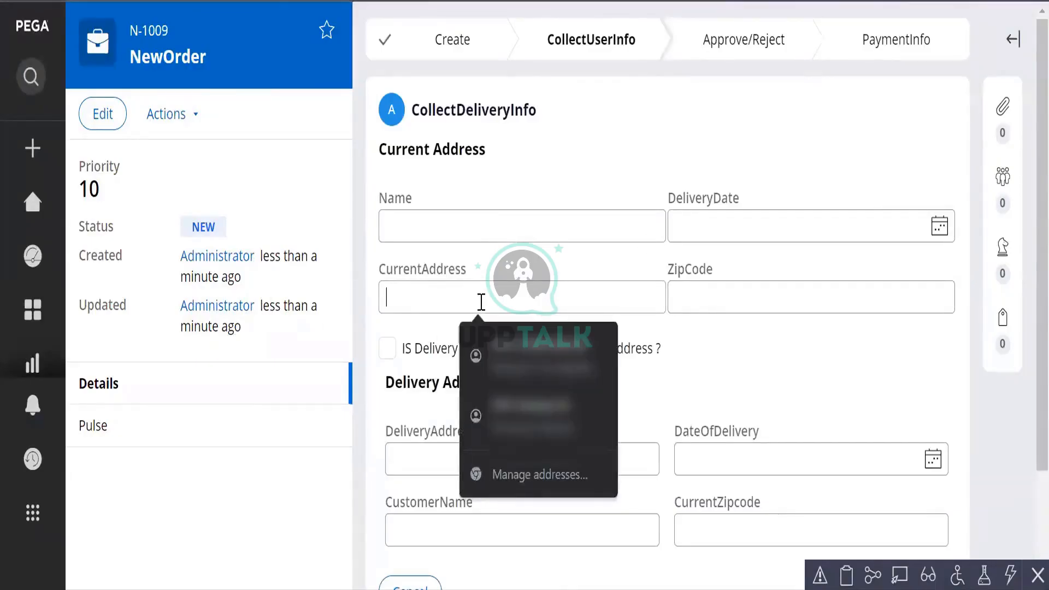
type("35")
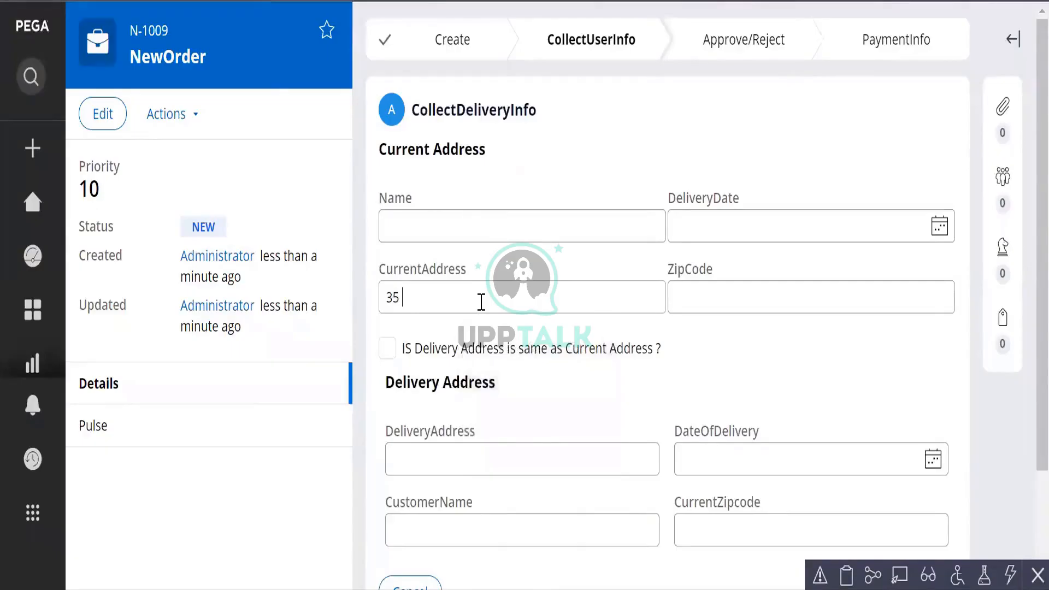
type(" west")
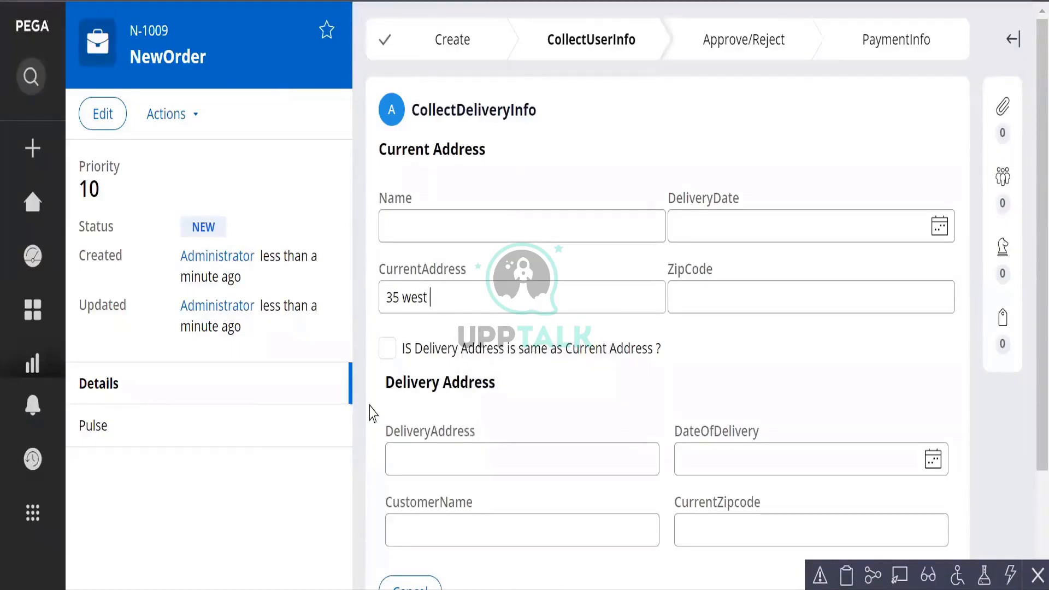
left_click(383, 350)
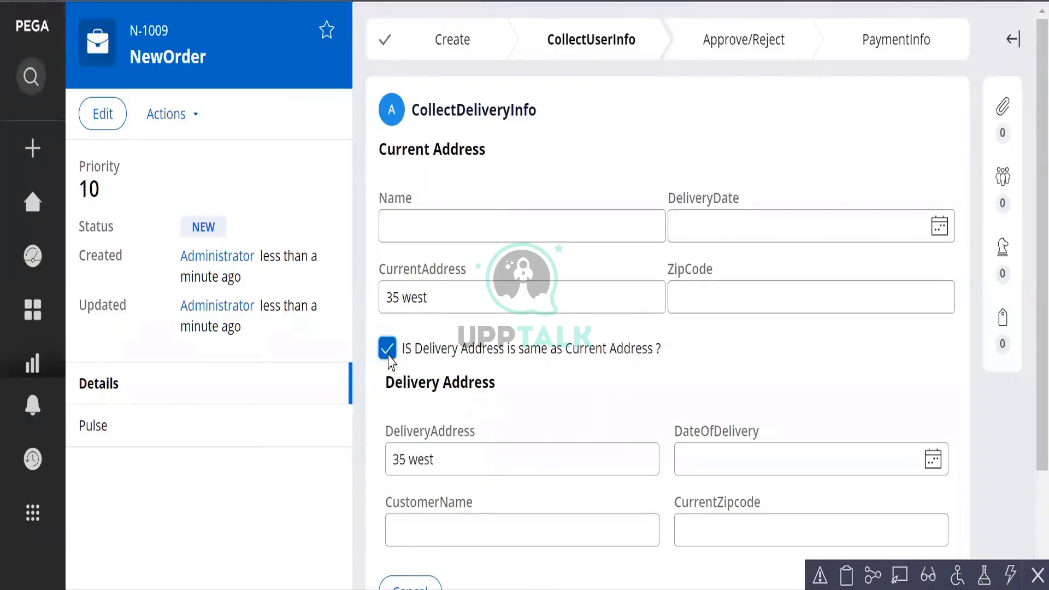
left_click(388, 350)
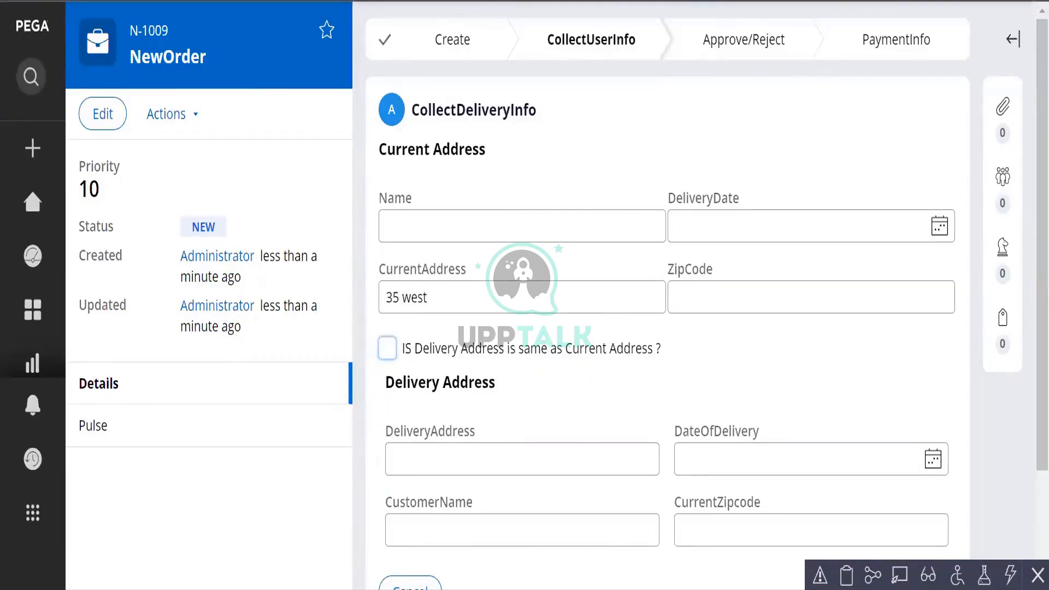
Switch to Dev Studio and copy the standalone SetAddress row mapping .CustomerName to .Name beneath .DeliveryAddress in the When block
key("alt+Tab")
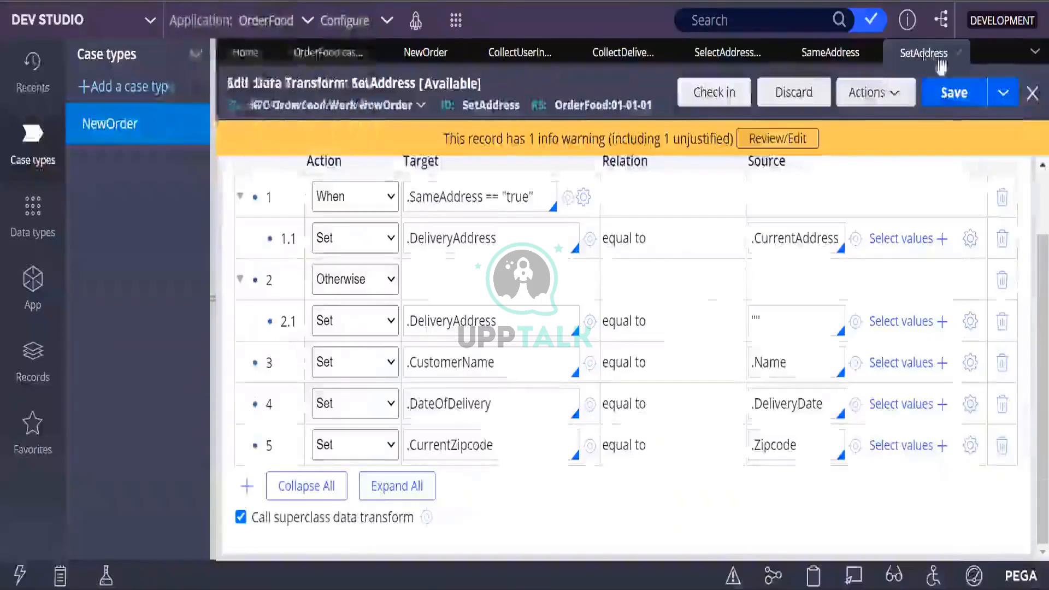
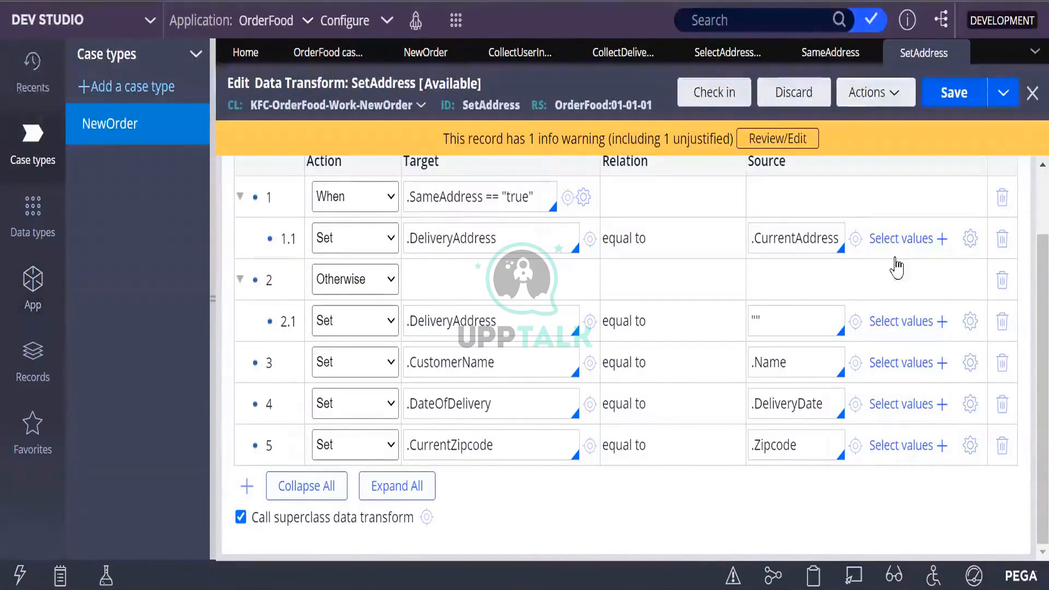
right_click(257, 358)
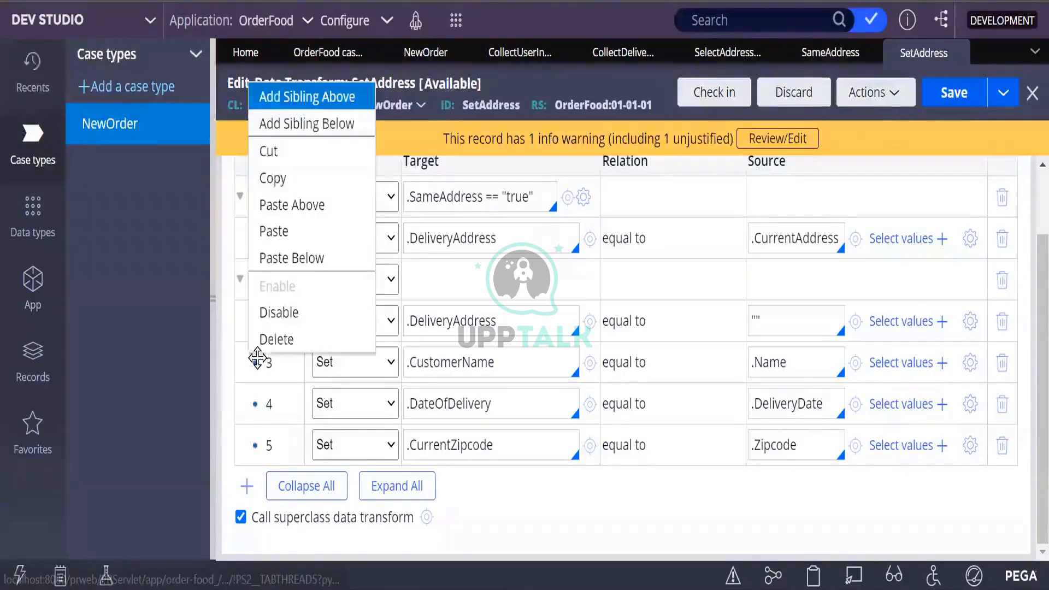
left_click(306, 178)
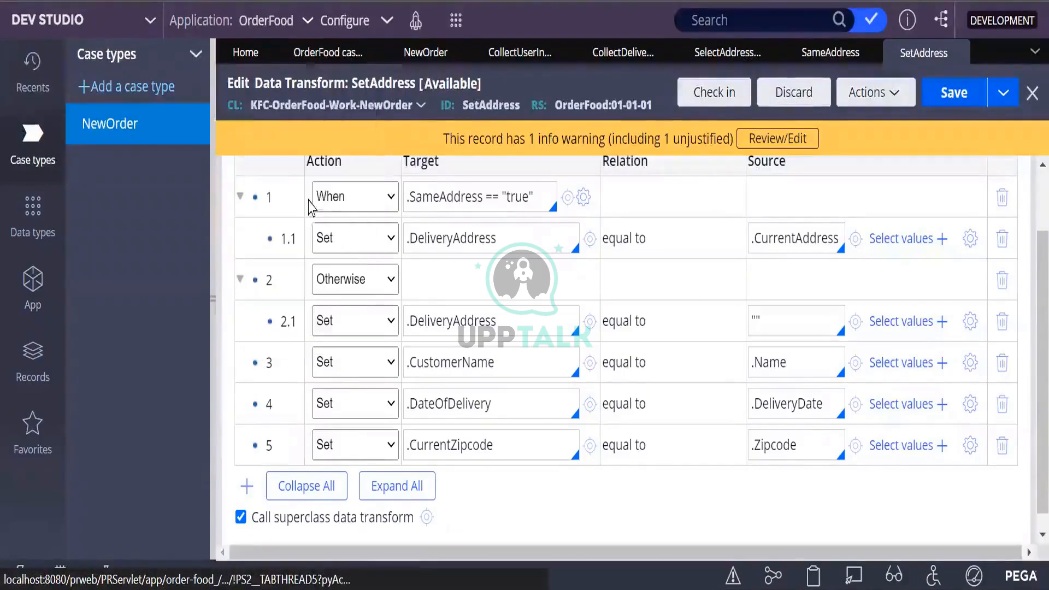
left_click(350, 241)
right_click(349, 241)
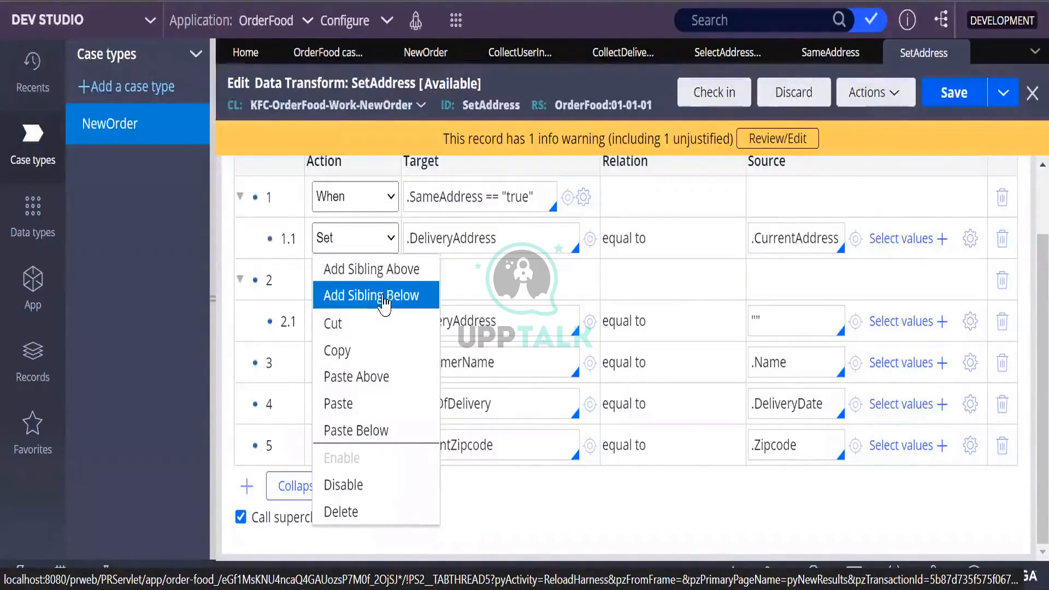
left_click_drag(384, 301, 389, 407)
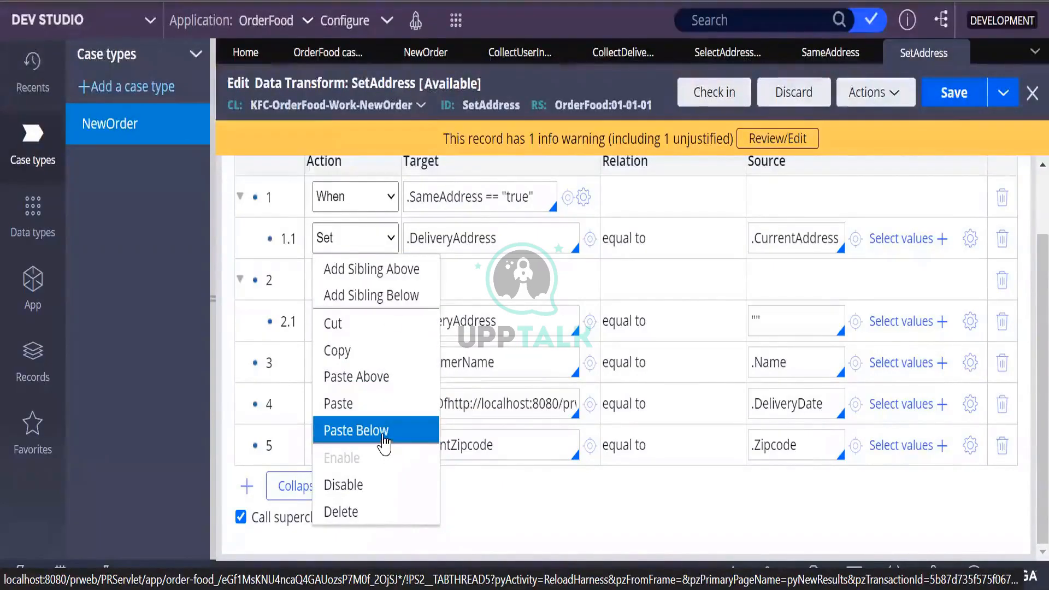
left_click(383, 436)
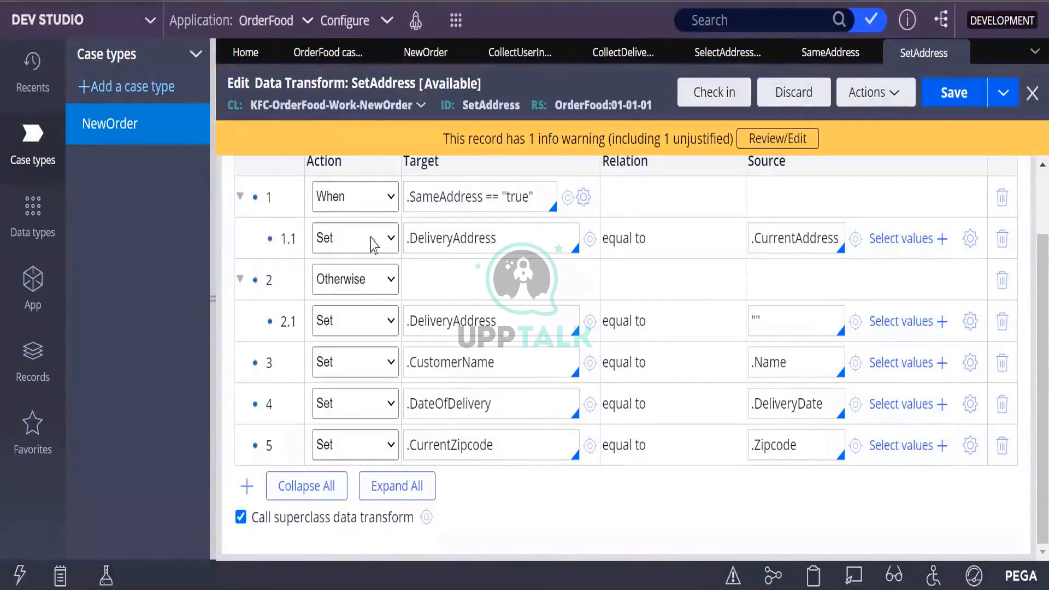
right_click(327, 237)
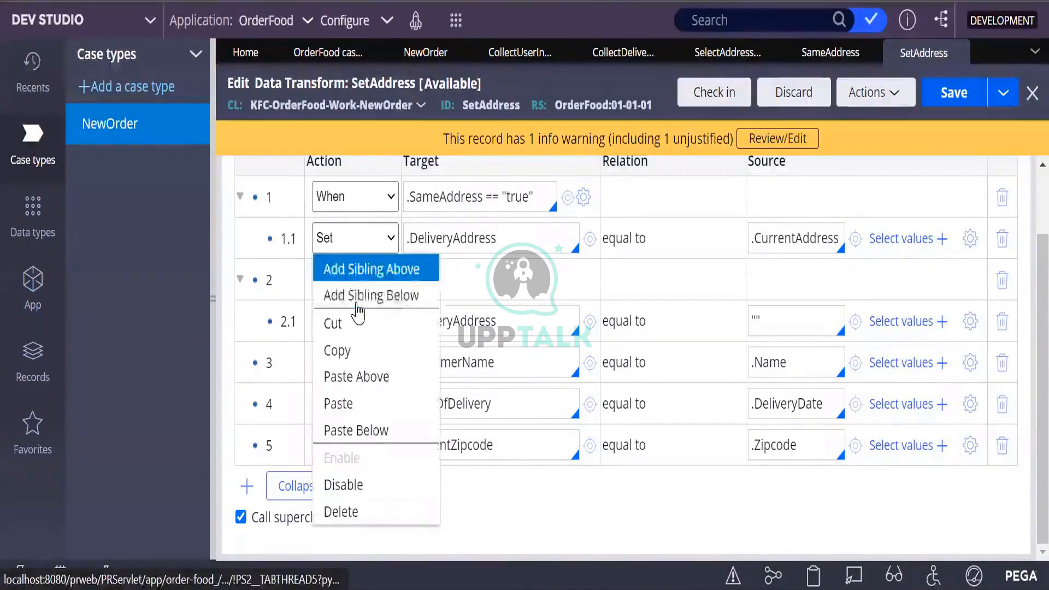
left_click(380, 429)
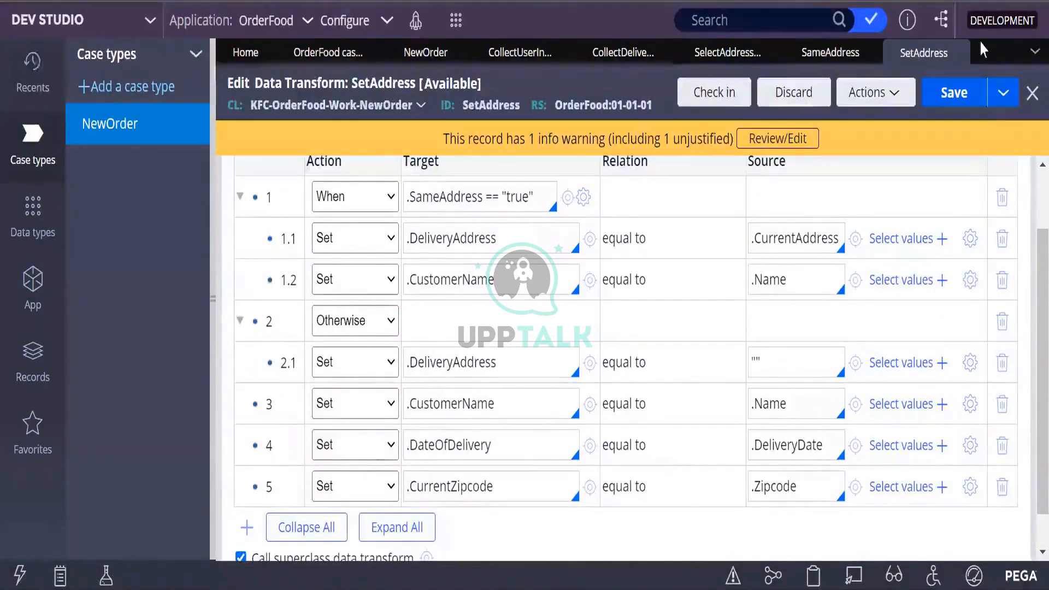
Copy the standalone row mapping .DateOfDelivery to .DeliveryDate beneath the .CustomerName row in the When block
right_click(343, 282)
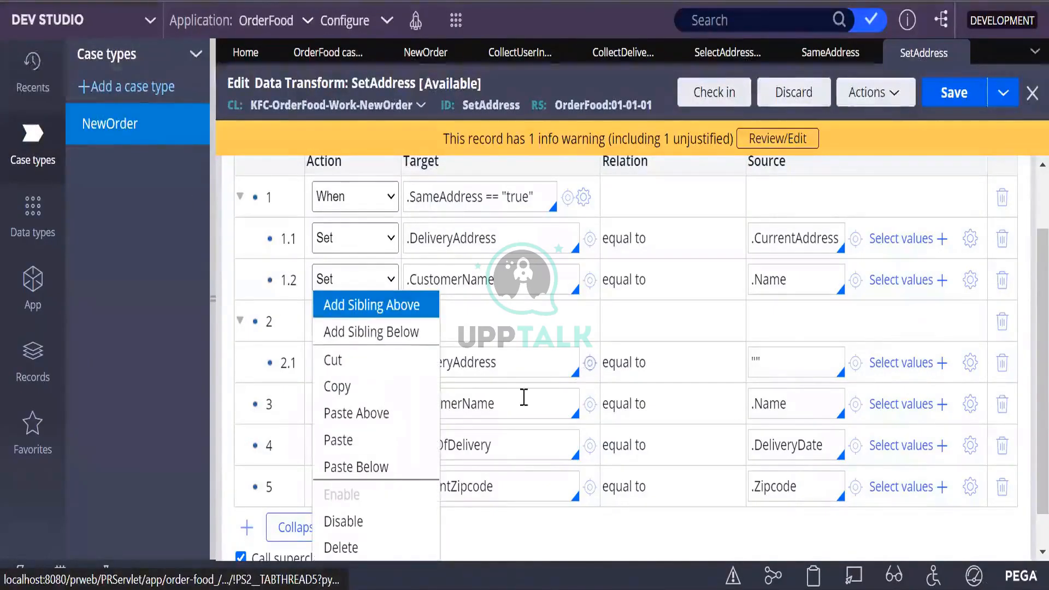
left_click(526, 542)
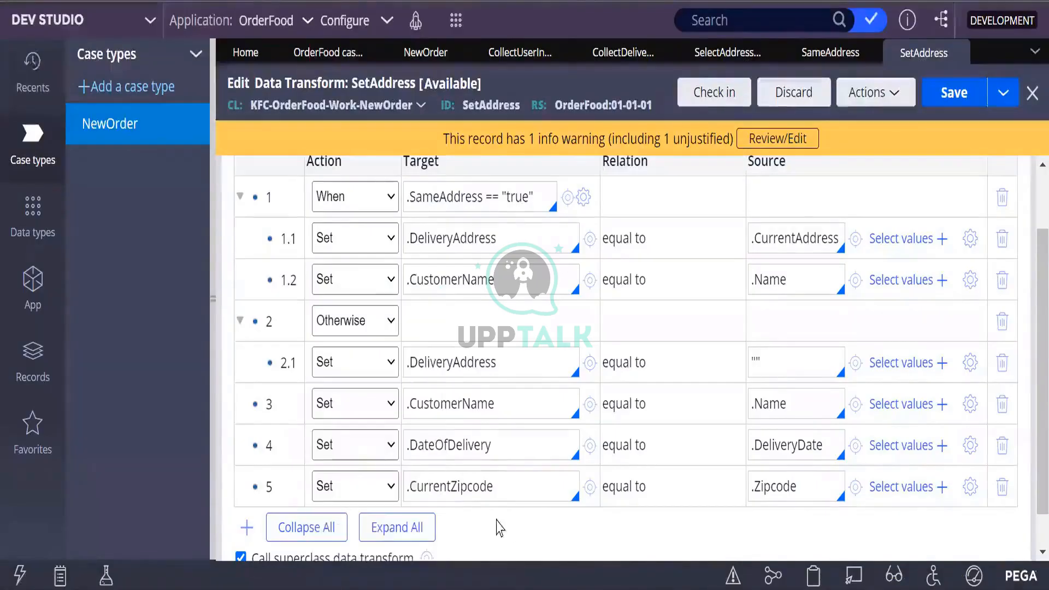
right_click(263, 449)
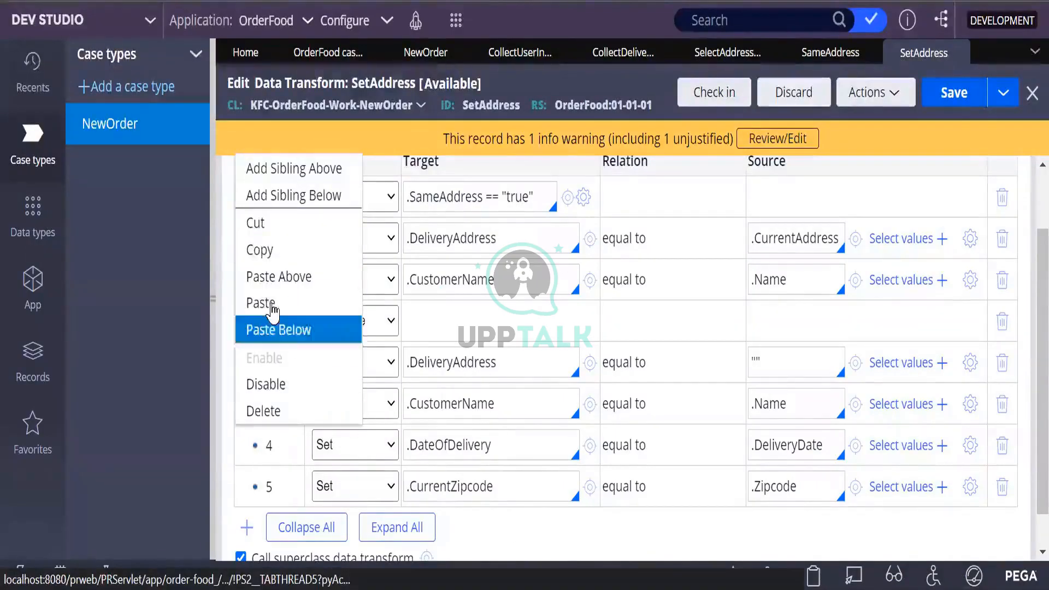
left_click(275, 252)
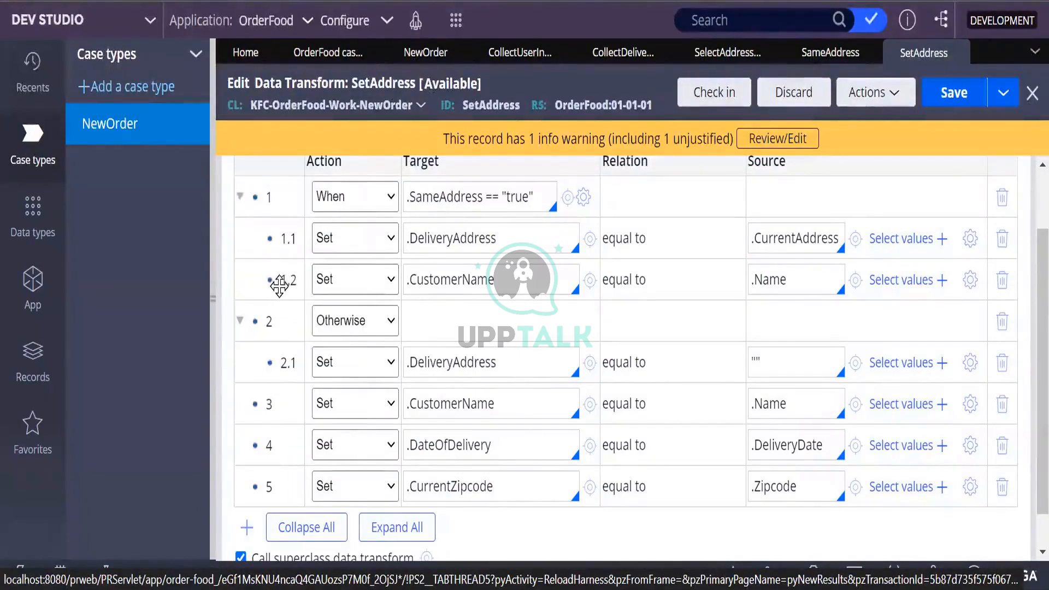
right_click(286, 280)
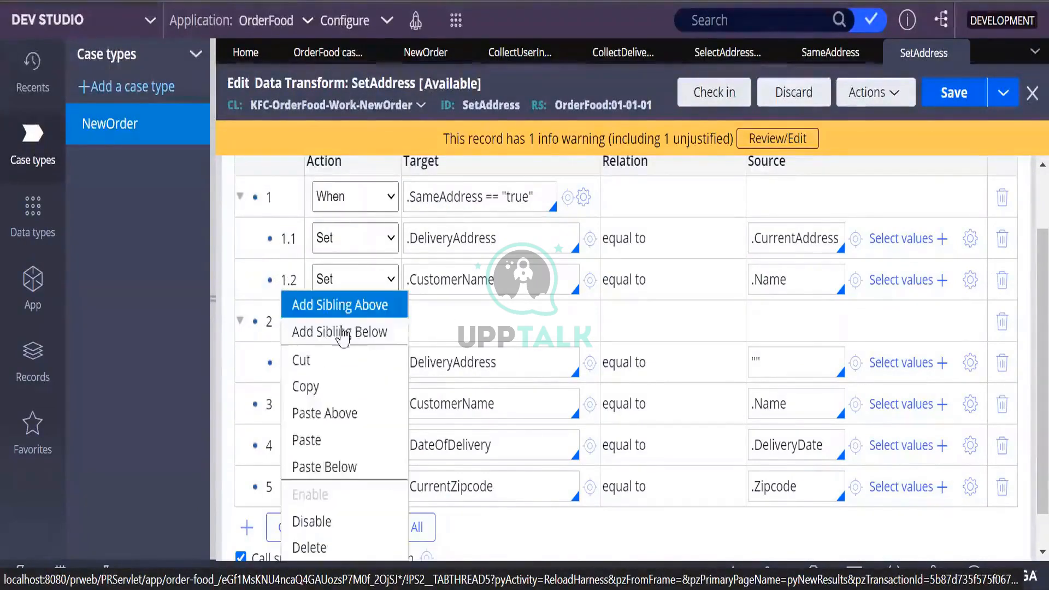
left_click(345, 469)
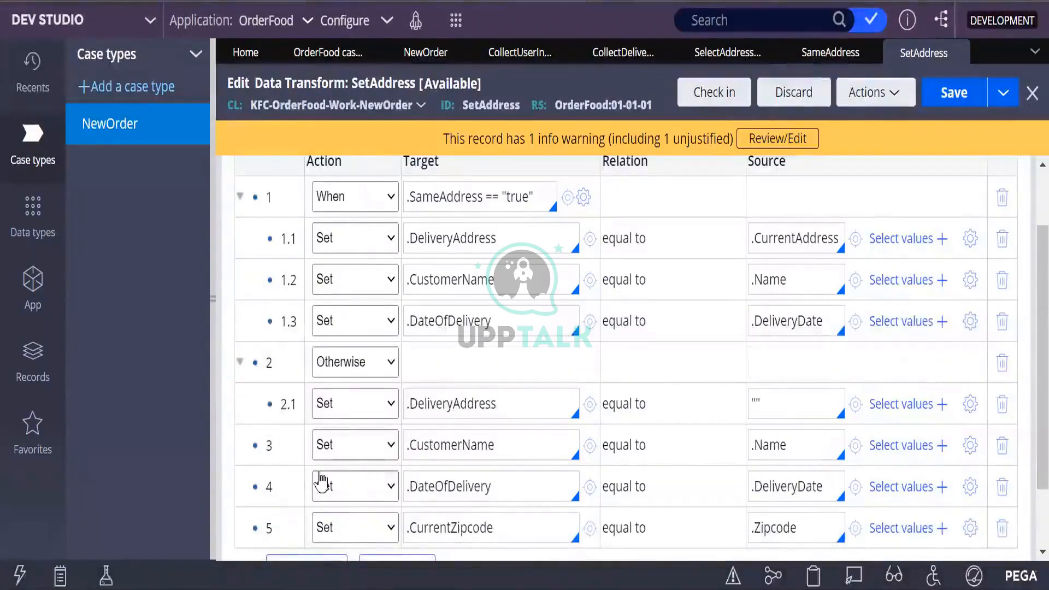
Copy the standalone row mapping .CurrentZipcode to .Zipcode beneath the .DateOfDelivery row in the When block
scroll(546, 431, "down", 2)
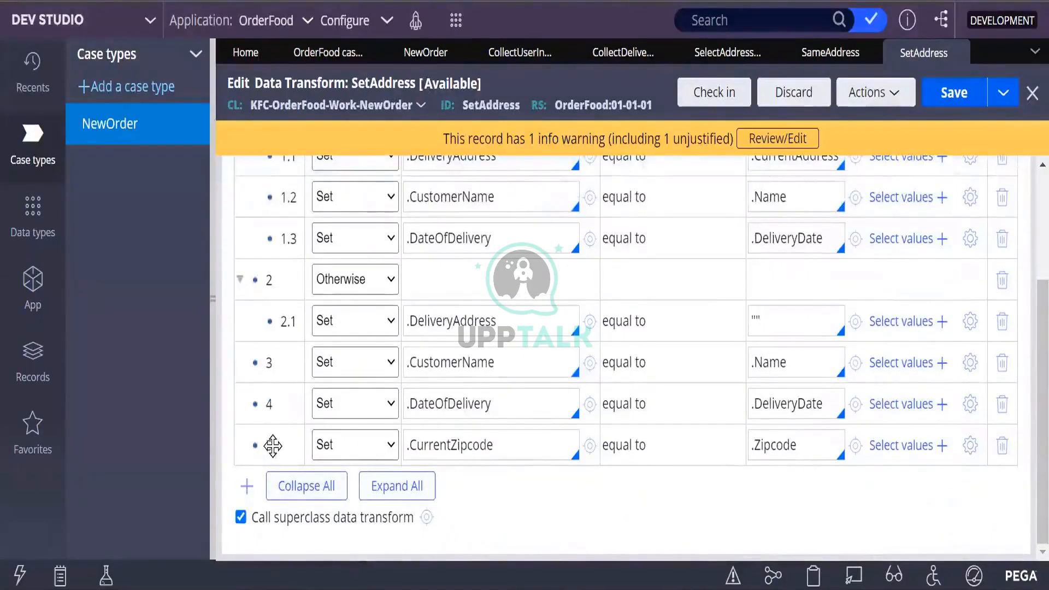
right_click(256, 445)
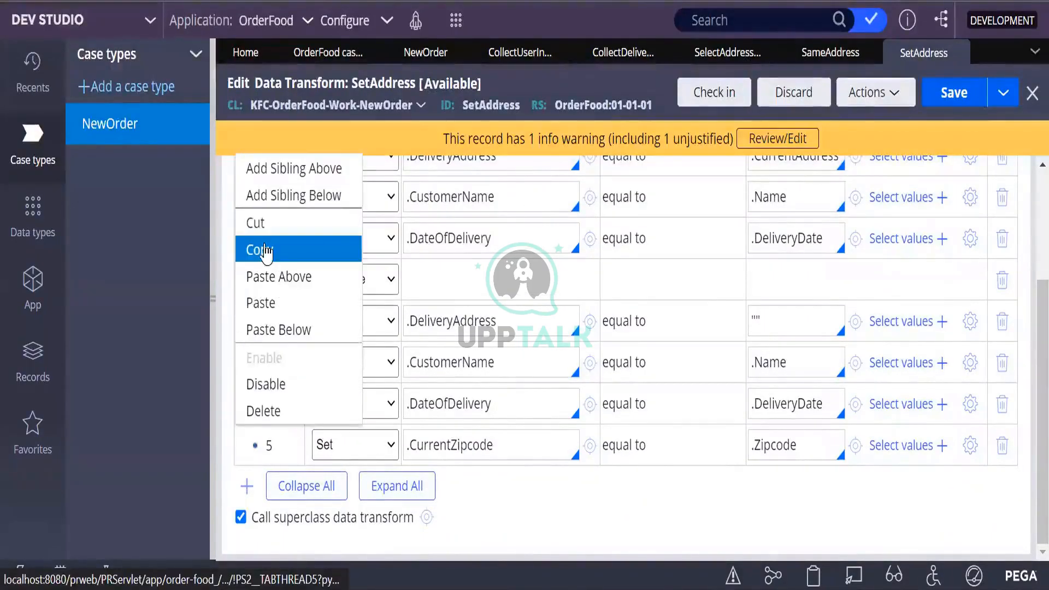
left_click(258, 251)
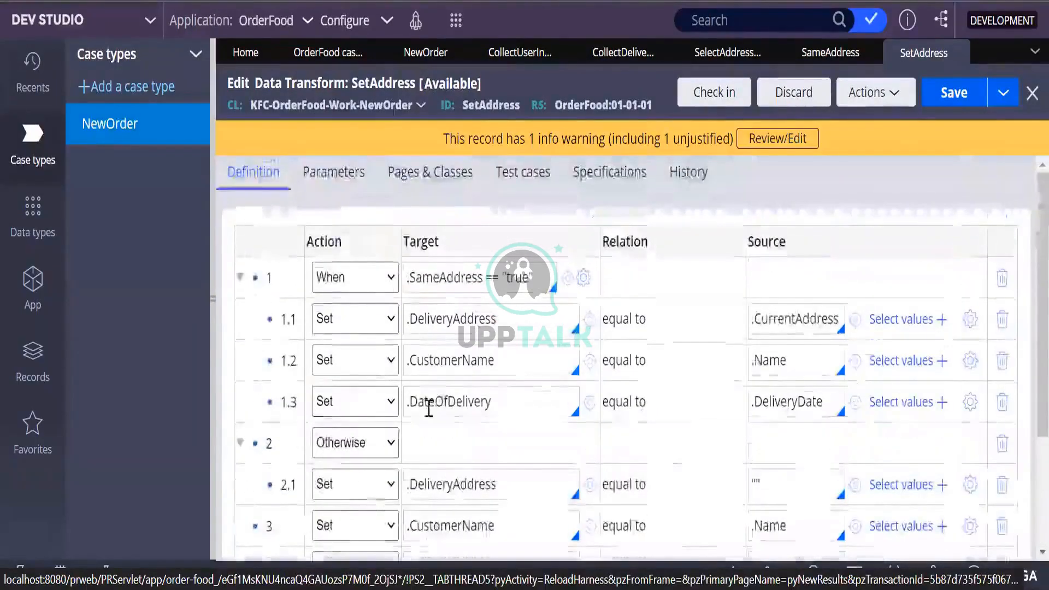
right_click(283, 399)
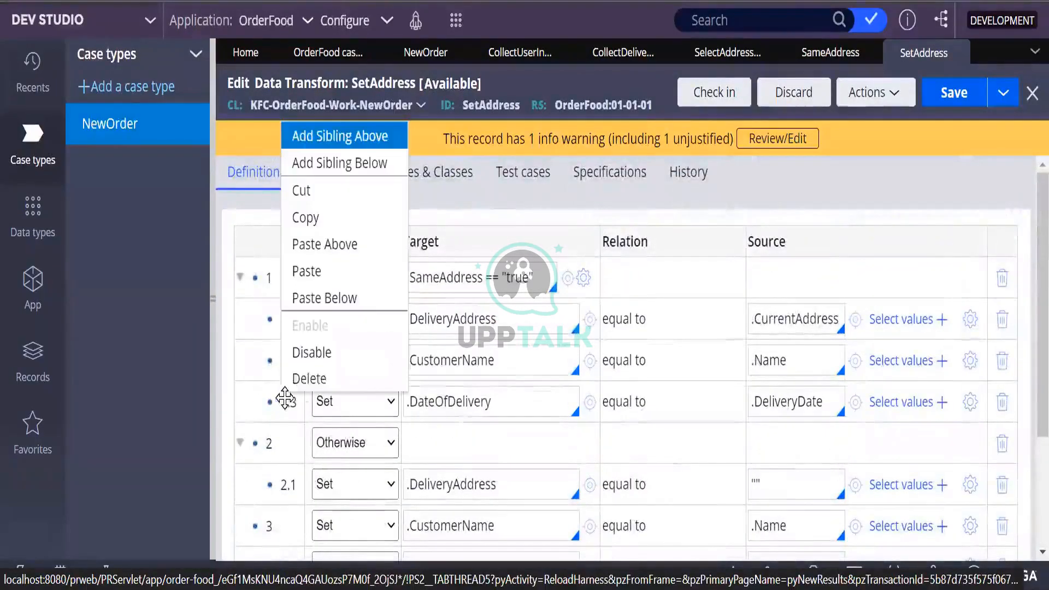
left_click(306, 298)
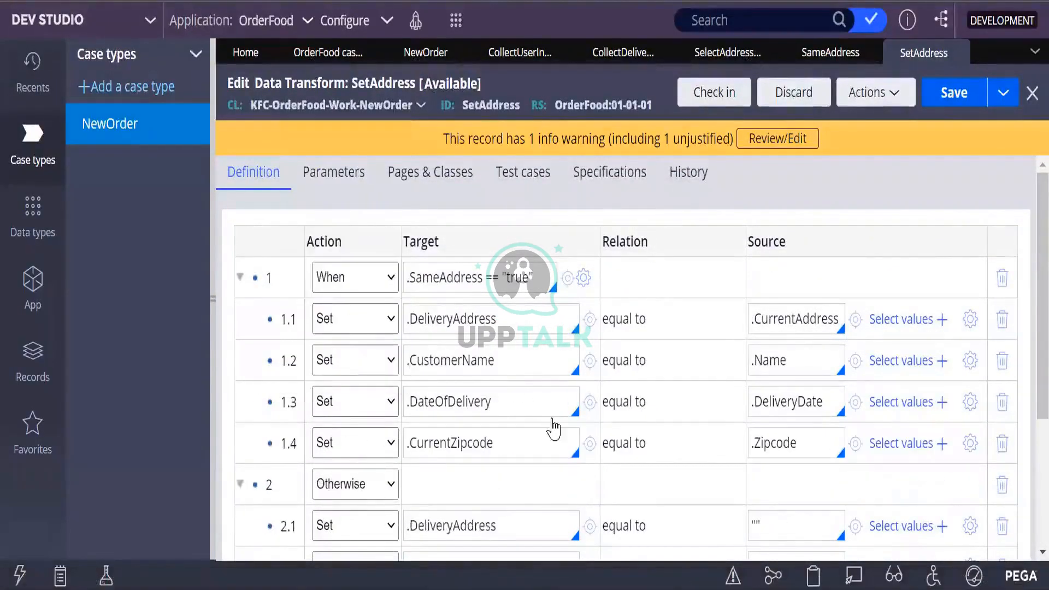
Delete the standalone .CustomerName row and set the sources of the standalone .DateOfDelivery and .CurrentZipcode rows to ""
scroll(554, 429, "down", 4)
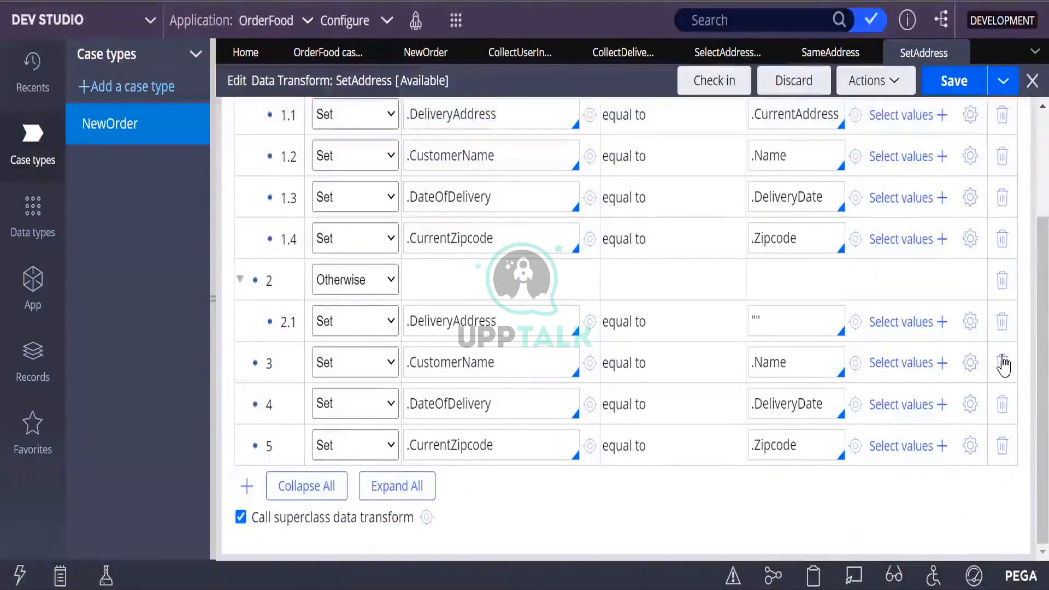
left_click(1003, 363)
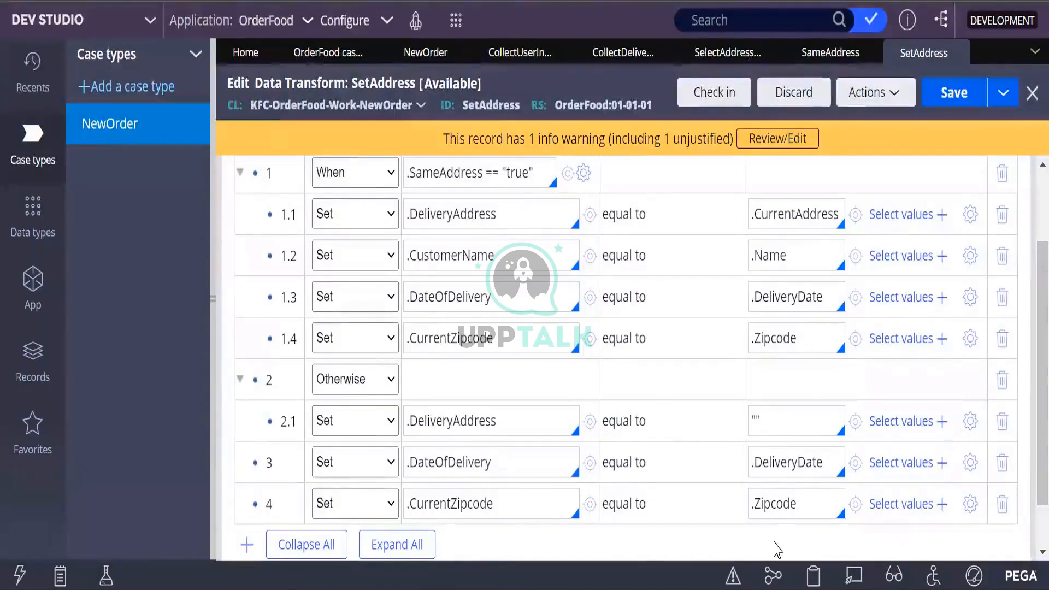
scroll(517, 351, "down", 2)
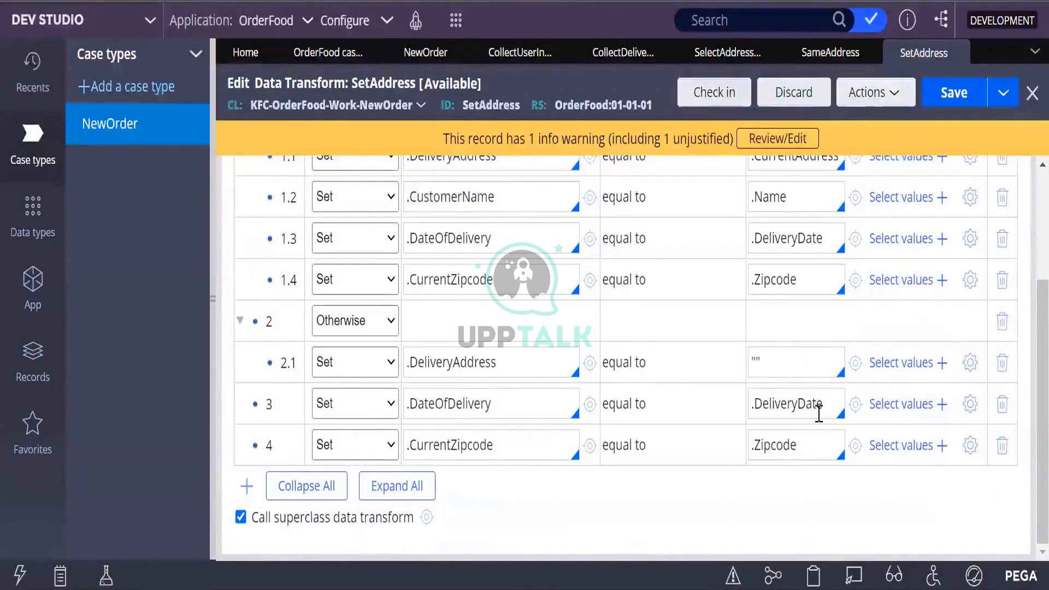
left_click_drag(825, 410, 748, 423)
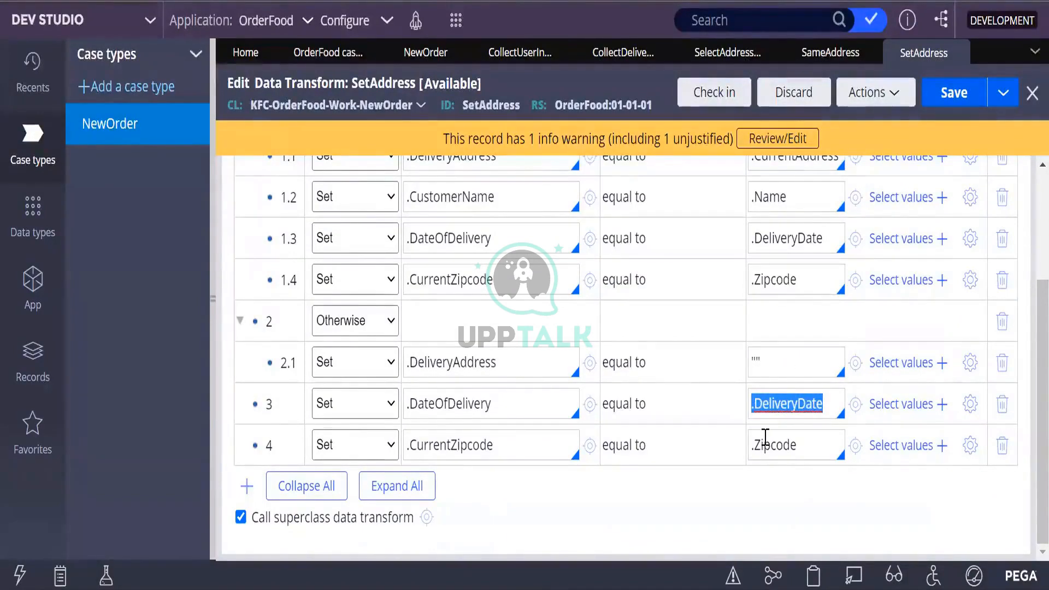
type("\"\"")
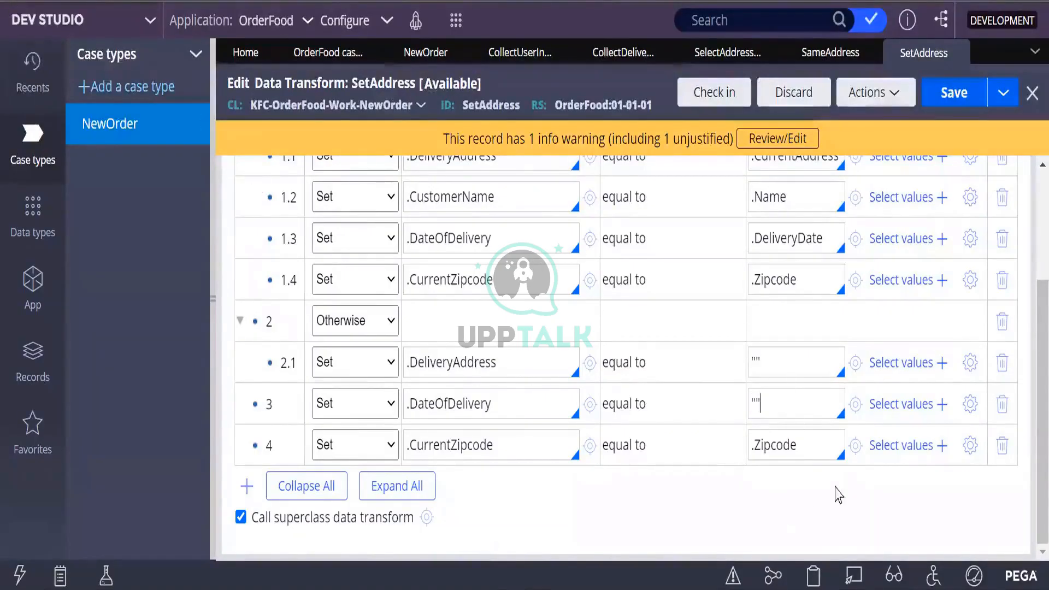
left_click_drag(797, 445, 642, 448)
key("BackSpace")
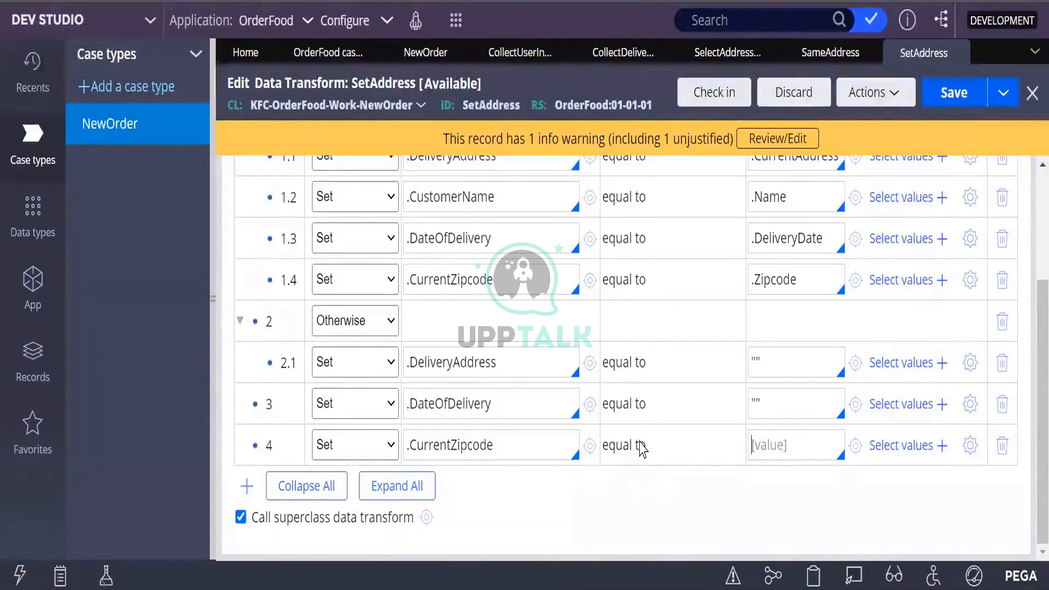
type("\"\"")
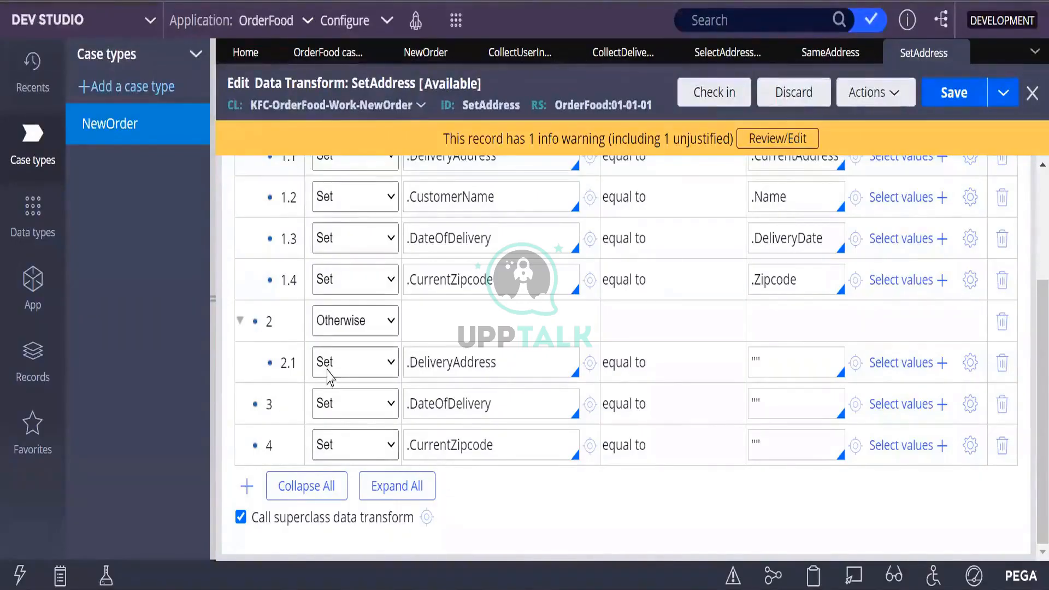
Paste the previously copied .CurrentZipcode row beneath .DeliveryAddress in the Otherwise block
right_click(286, 363)
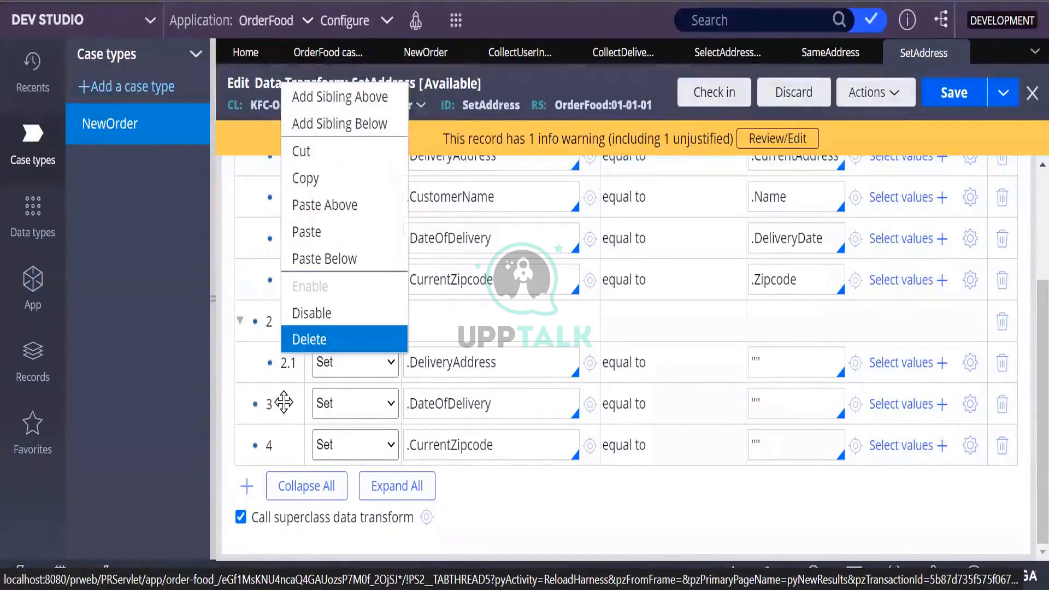
left_click(258, 407)
right_click(259, 407)
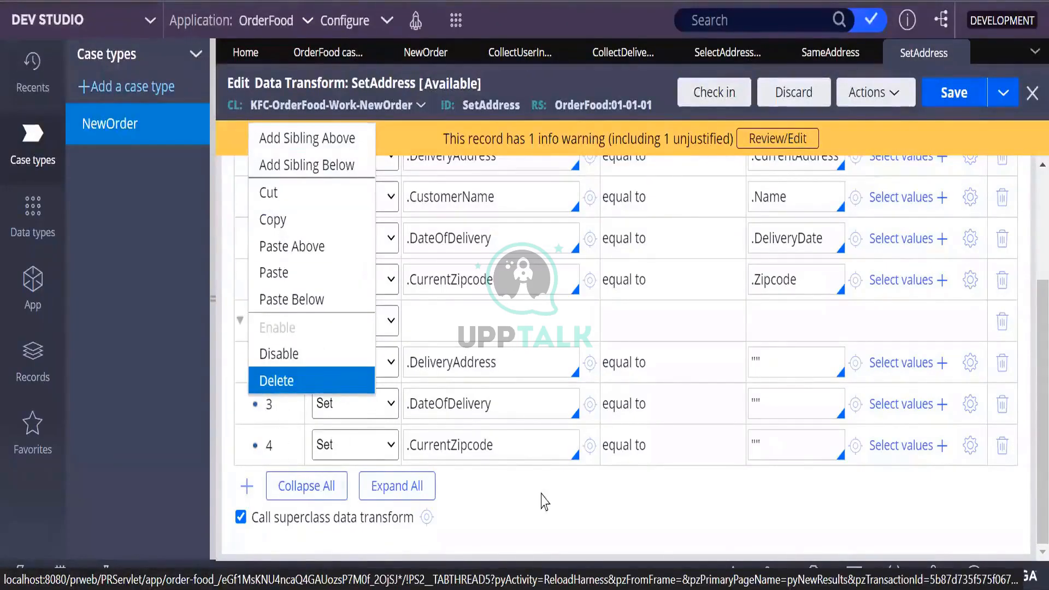
left_click(508, 496)
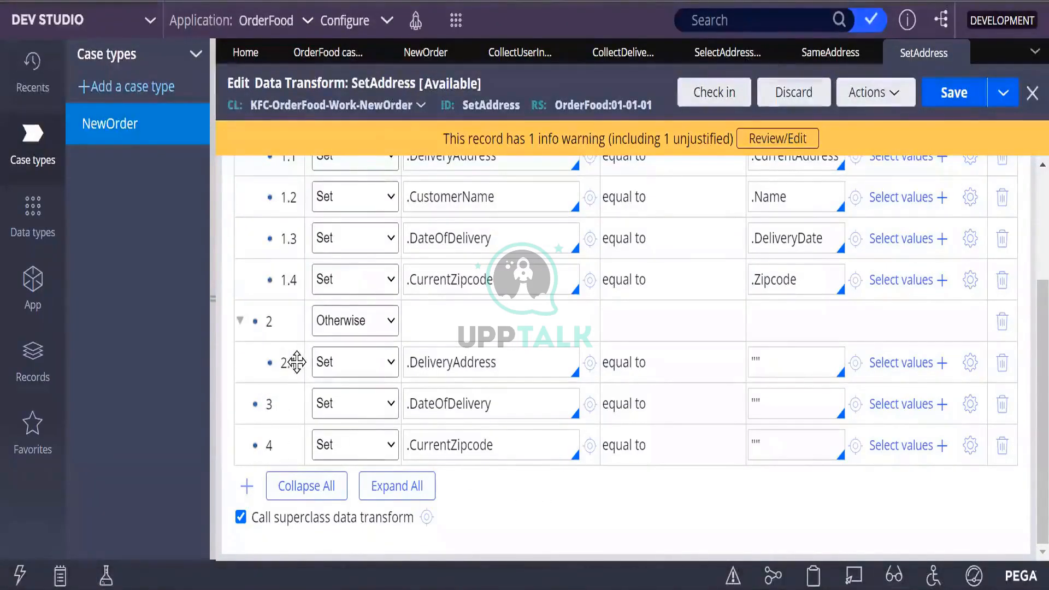
right_click(296, 361)
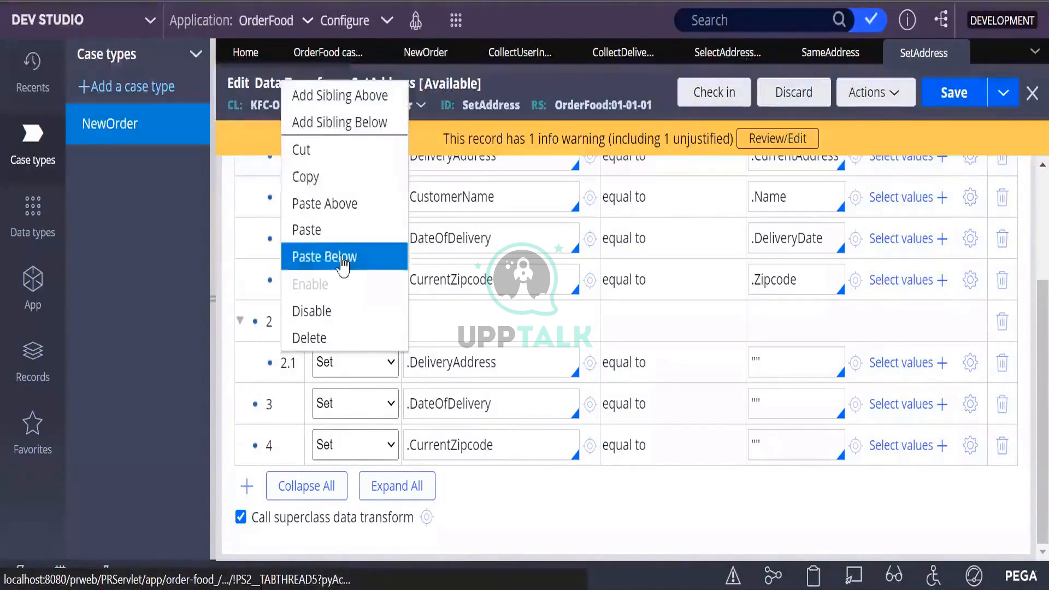
left_click(325, 257)
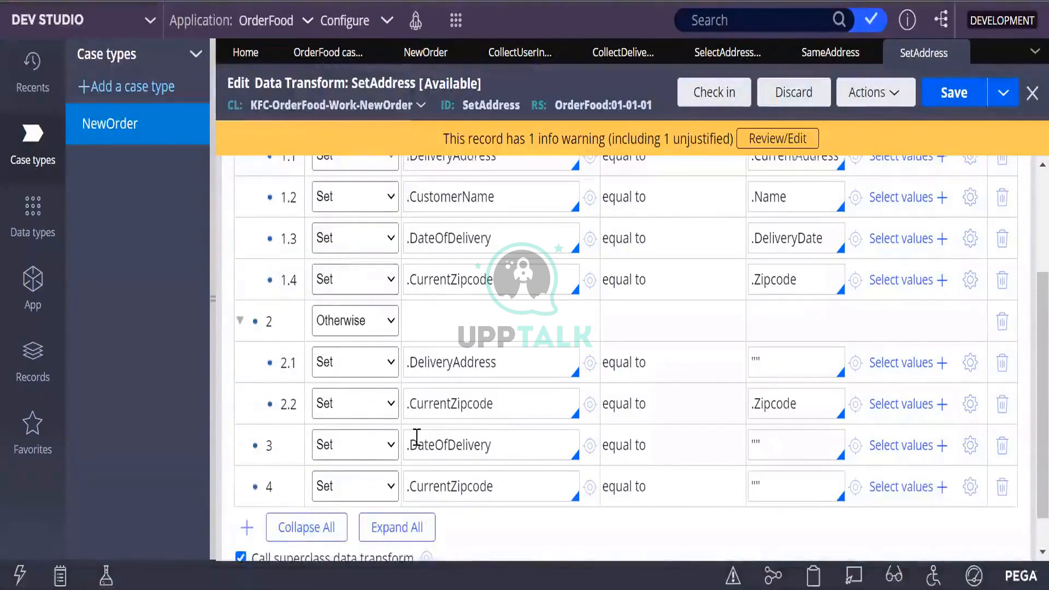
Copy the standalone .DateOfDelivery row with source "" beneath the .CurrentZipcode row in the Otherwise block
scroll(417, 437, "down", 2)
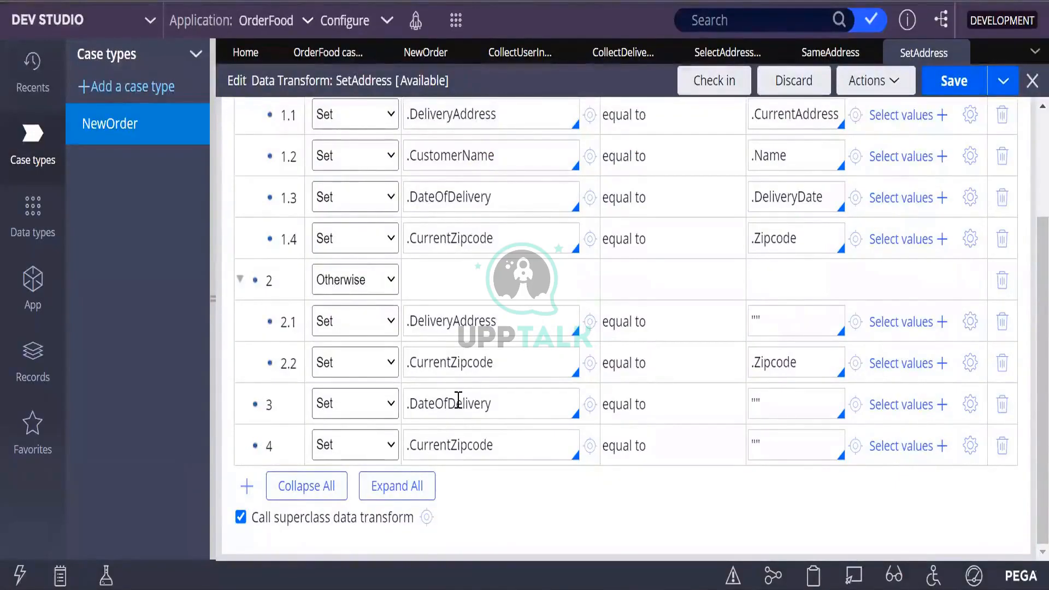
right_click(258, 404)
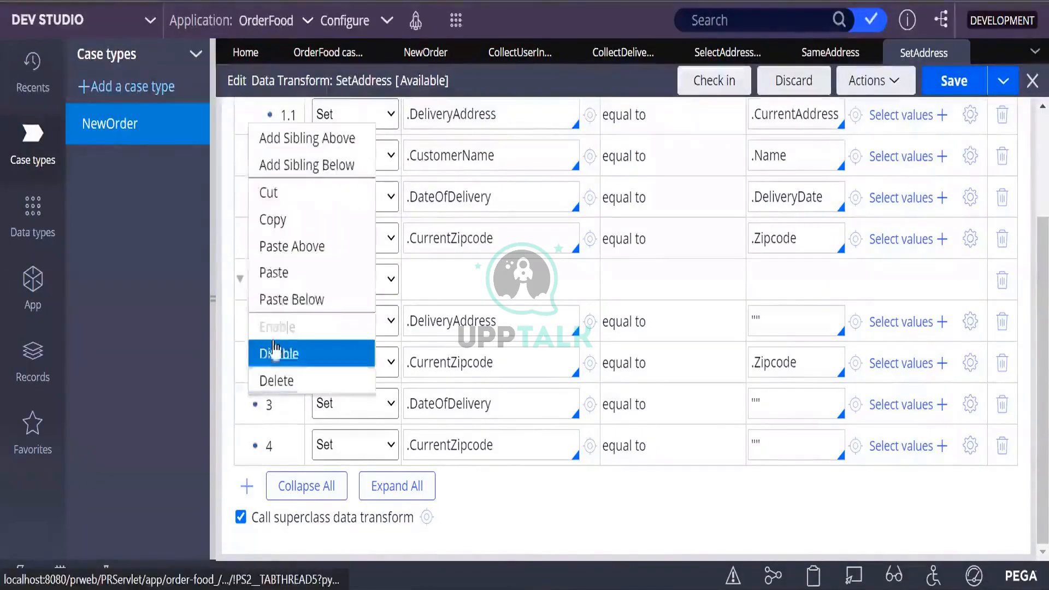
left_click(274, 215)
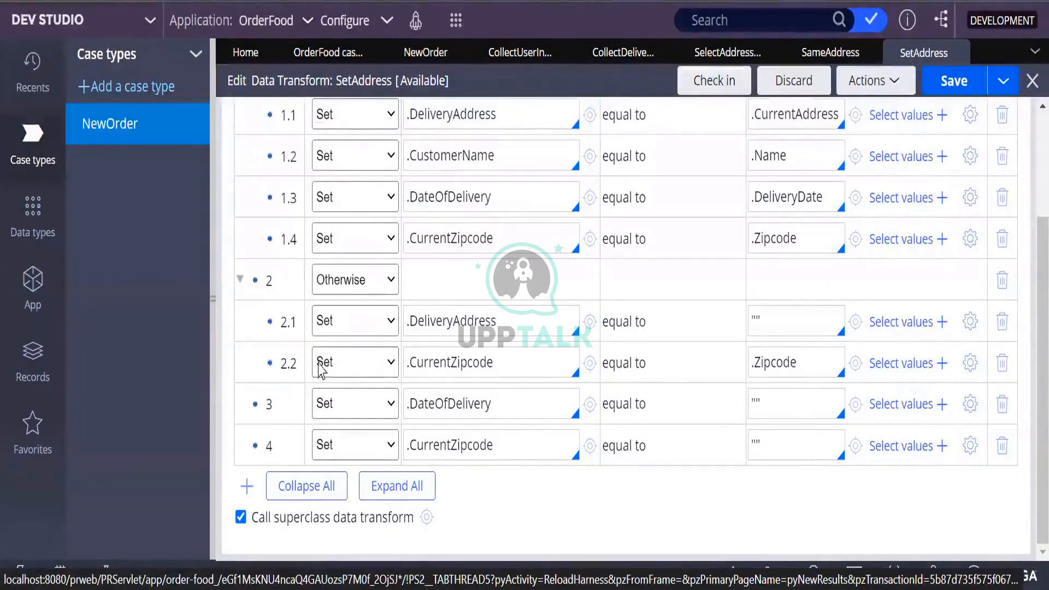
right_click(297, 359)
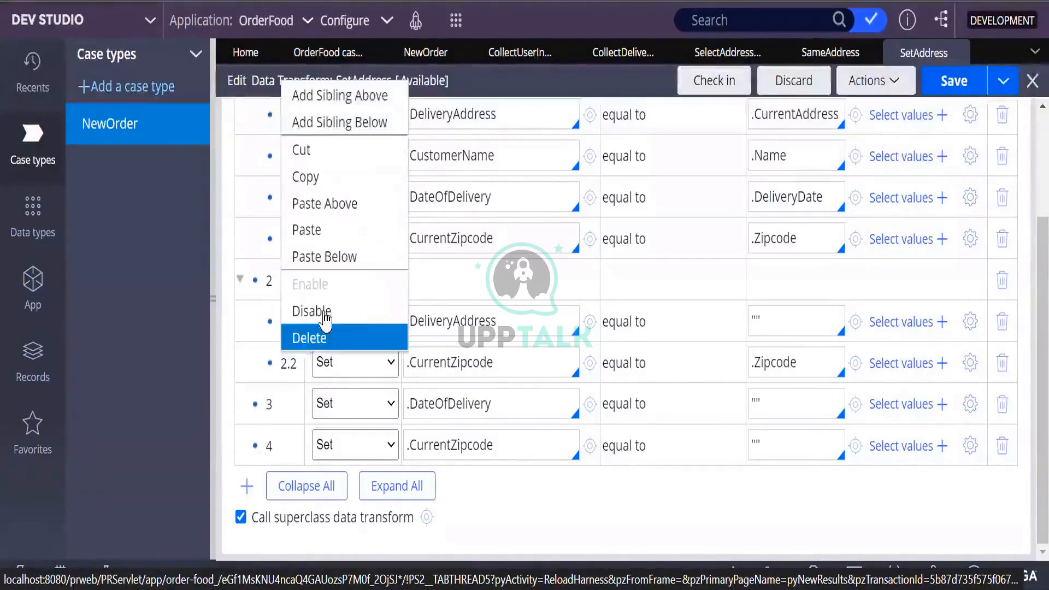
left_click(328, 259)
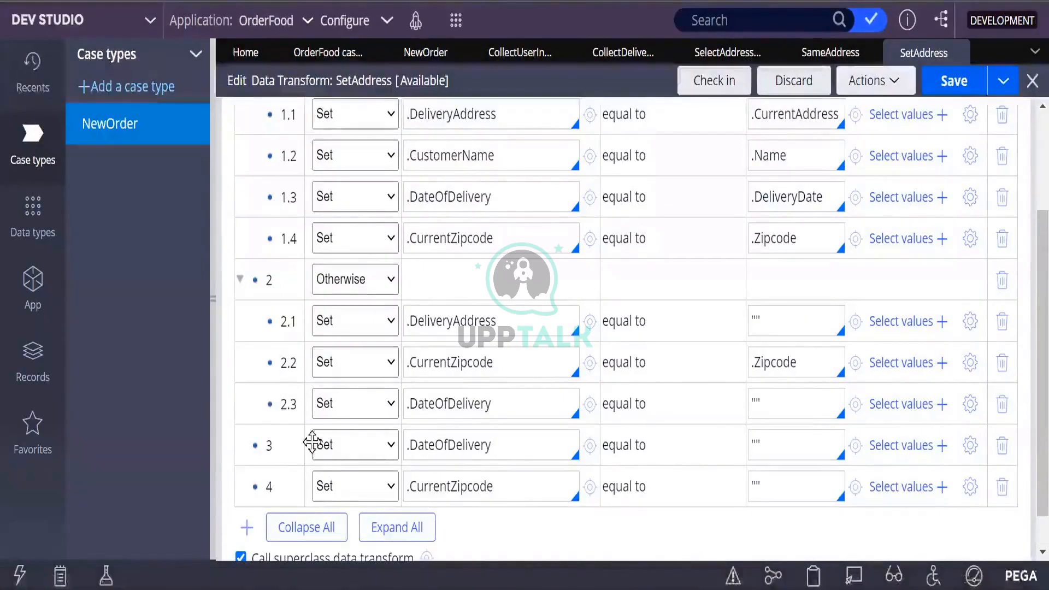
Copy the standalone .CurrentZipcode row with source "" beneath the .DateOfDelivery row in the Otherwise block
scroll(363, 469, "down", 1)
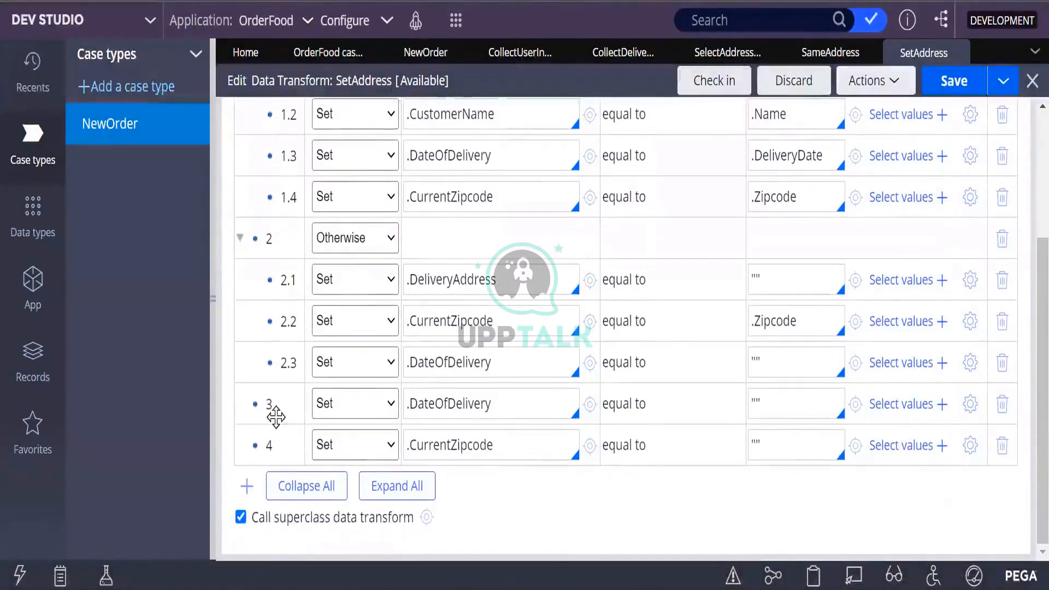
right_click(269, 450)
left_click(298, 262)
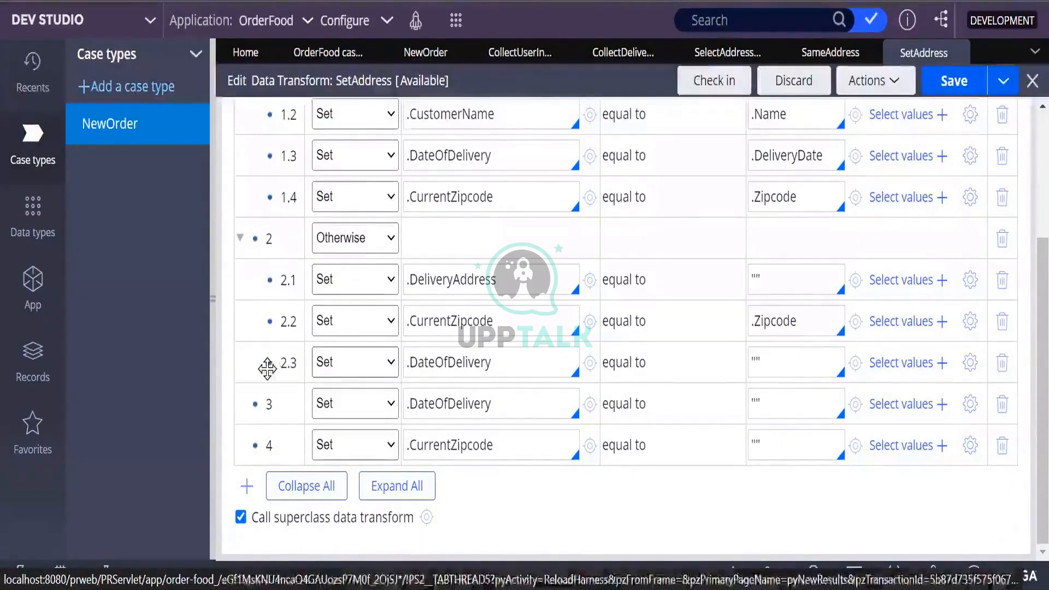
right_click(289, 368)
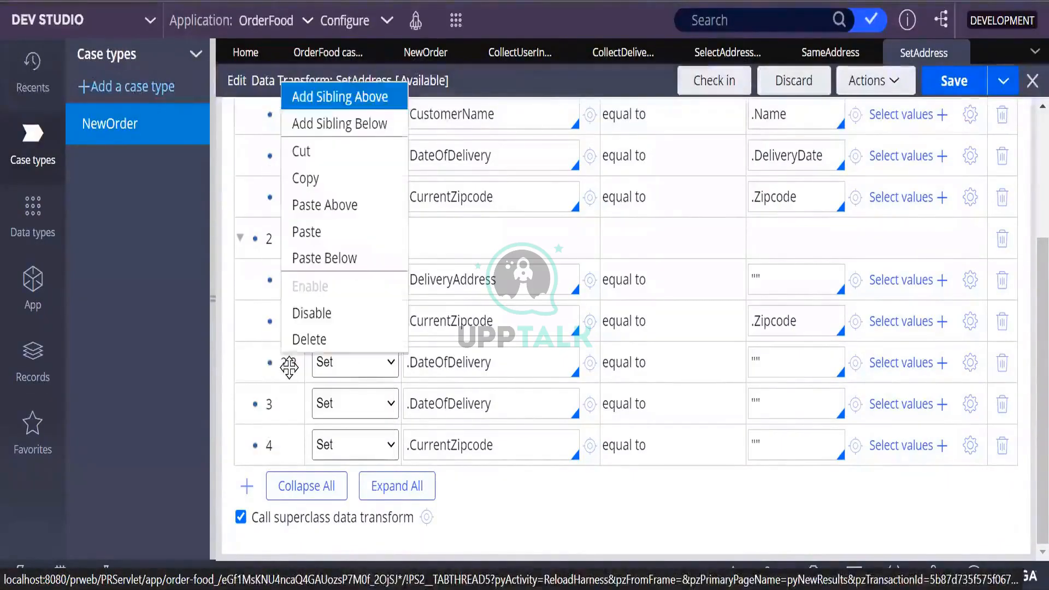
left_click(328, 269)
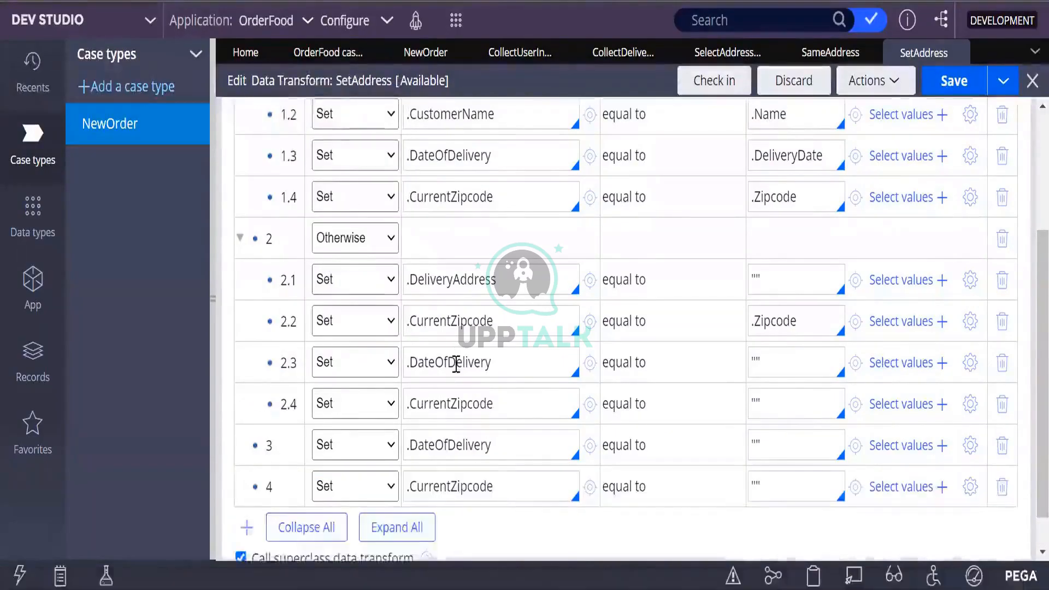
Delete the standalone .CurrentZipcode and .DateOfDelivery rows below the Otherwise block and save the data transform
scroll(501, 360, "down", 1)
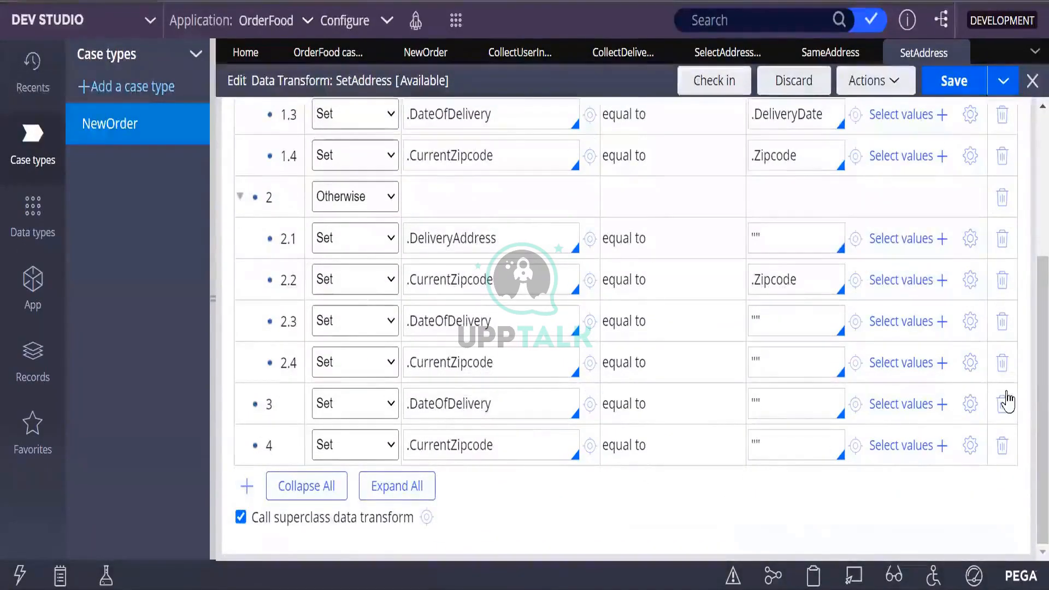
left_click(1003, 447)
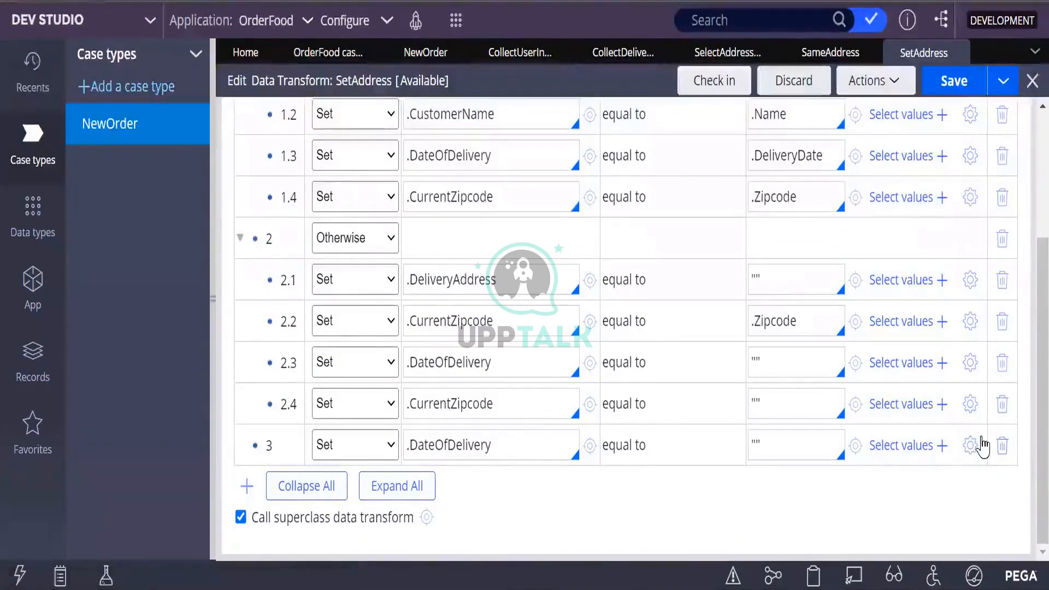
left_click(1004, 447)
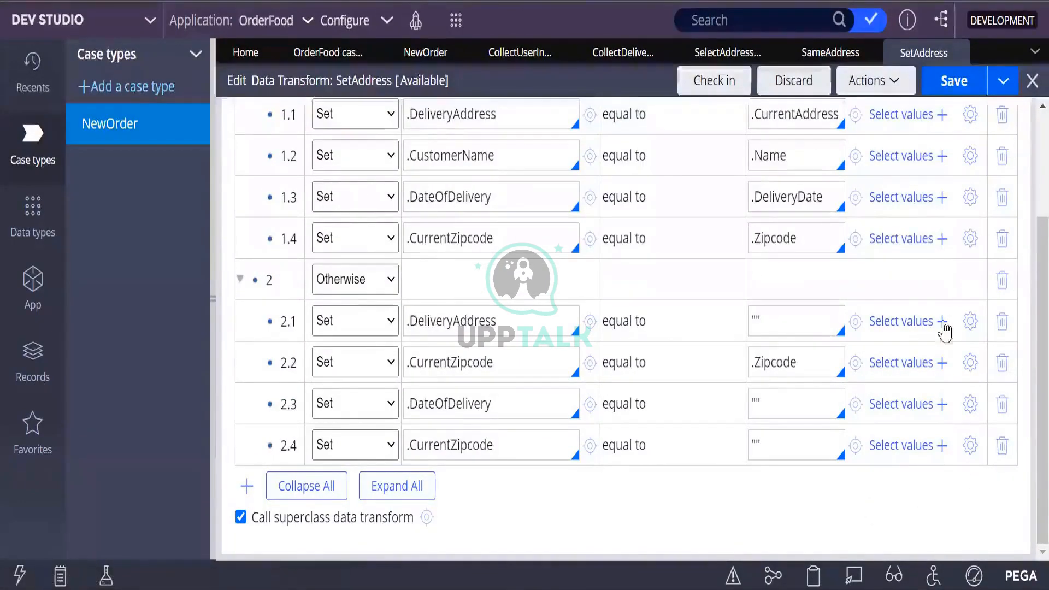
left_click(956, 81)
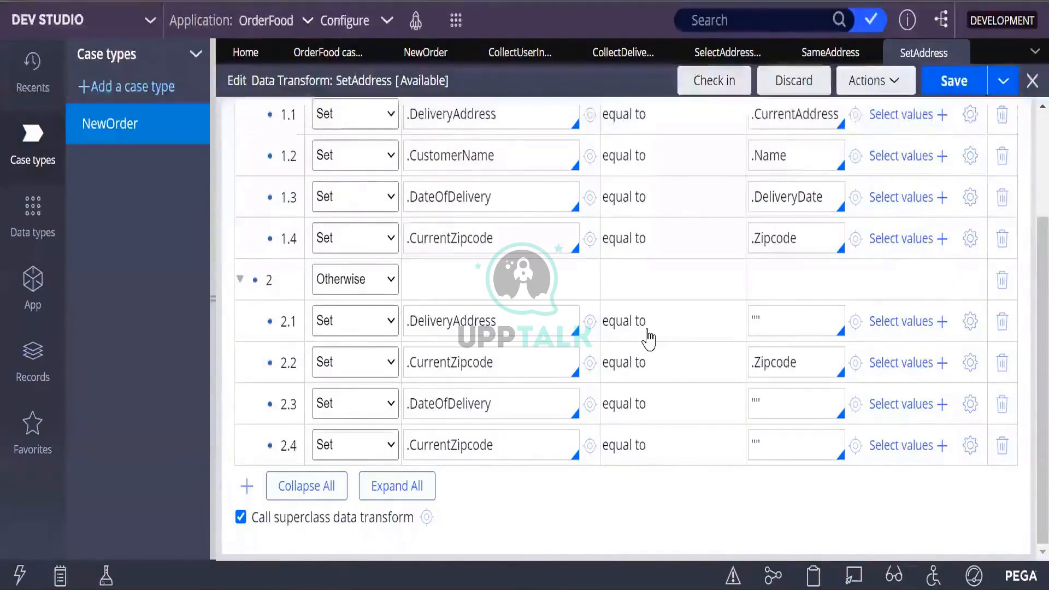
Examine the When and Otherwise blocks by collapsing and expanding them, and look through the action types available for the When row
scroll(649, 339, "up", 5)
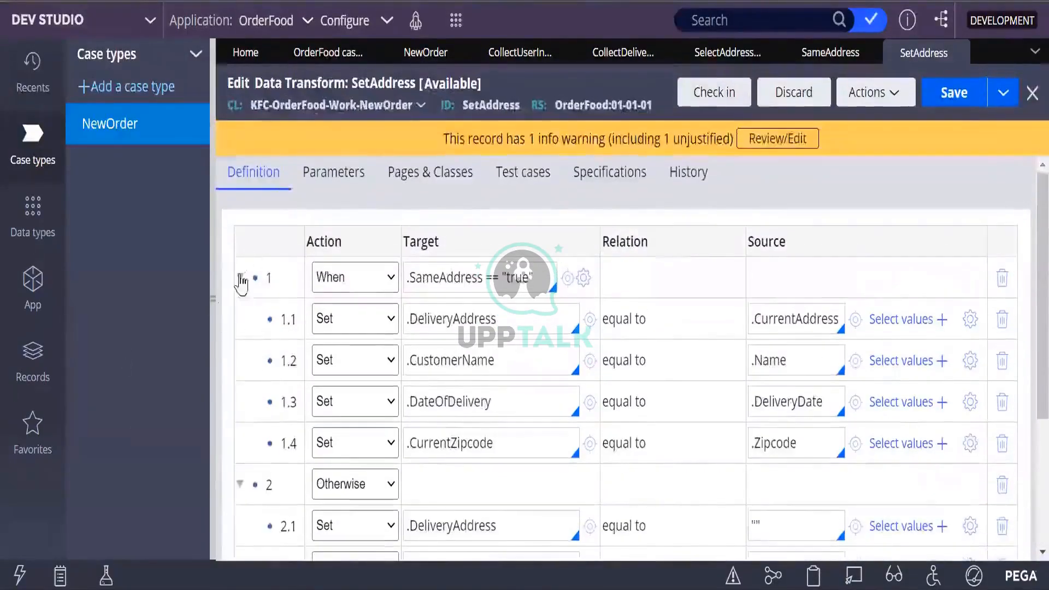
left_click(241, 280)
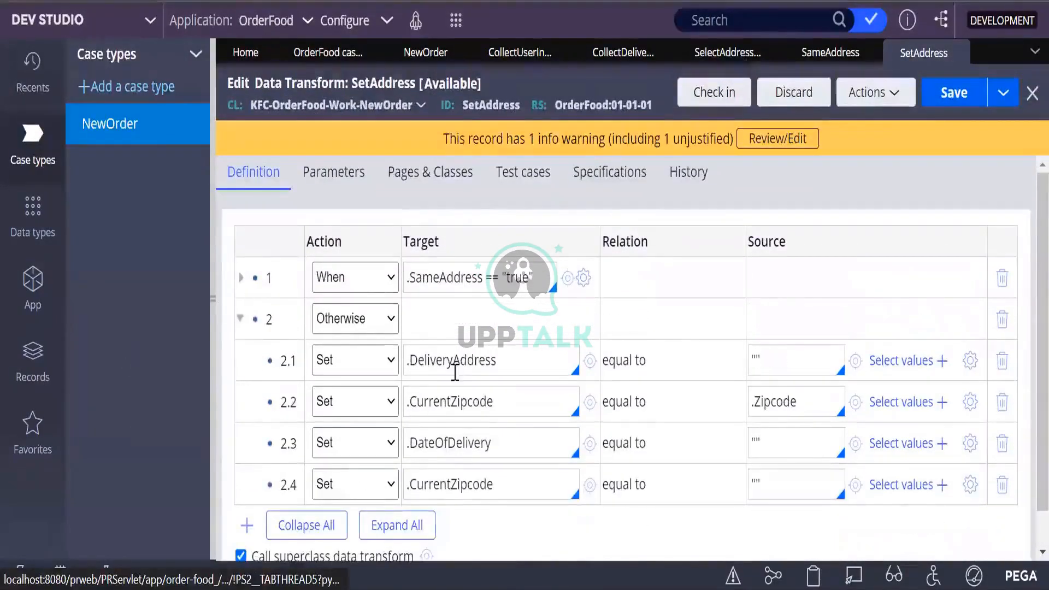
scroll(455, 371, "down", 1)
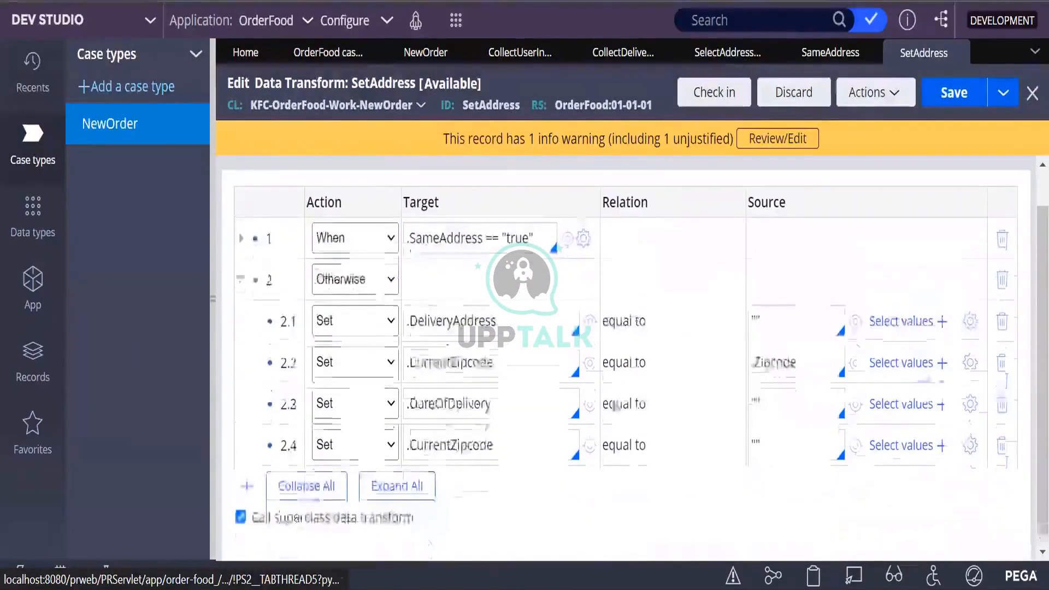
left_click(240, 280)
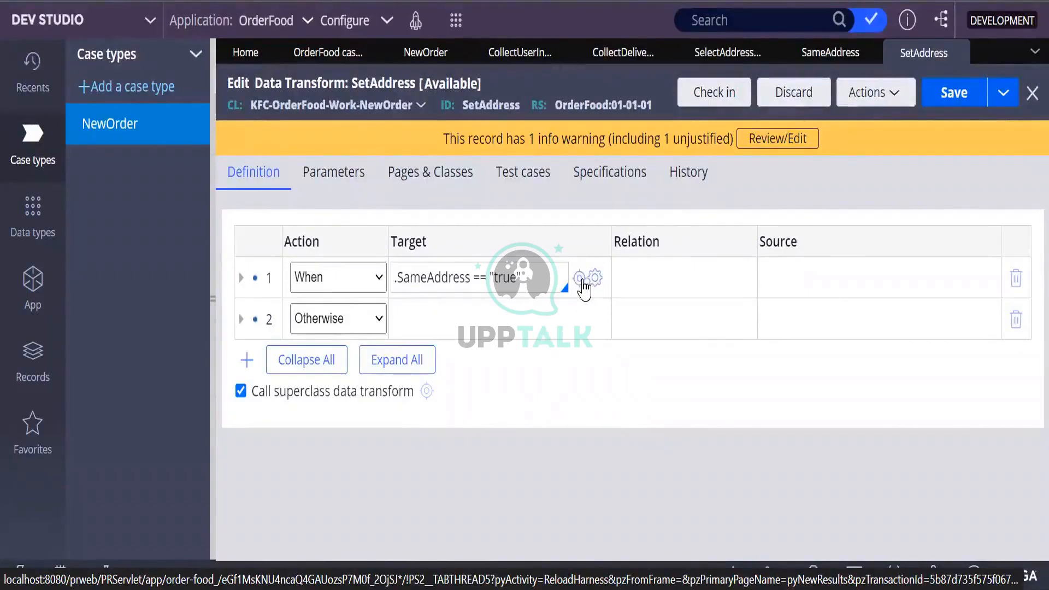
left_click(381, 284)
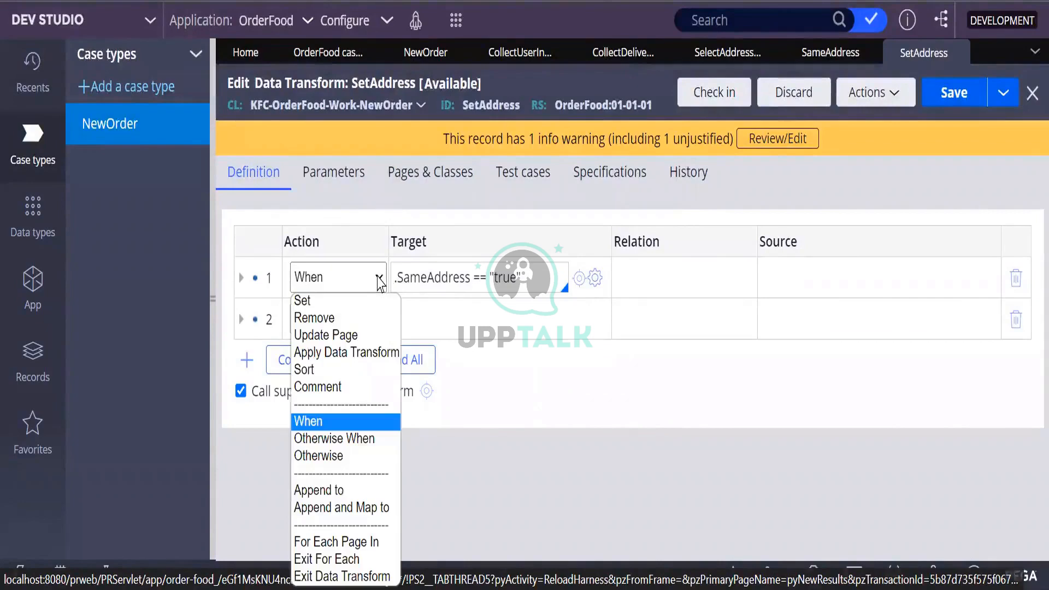
left_click(239, 279)
left_click(240, 278)
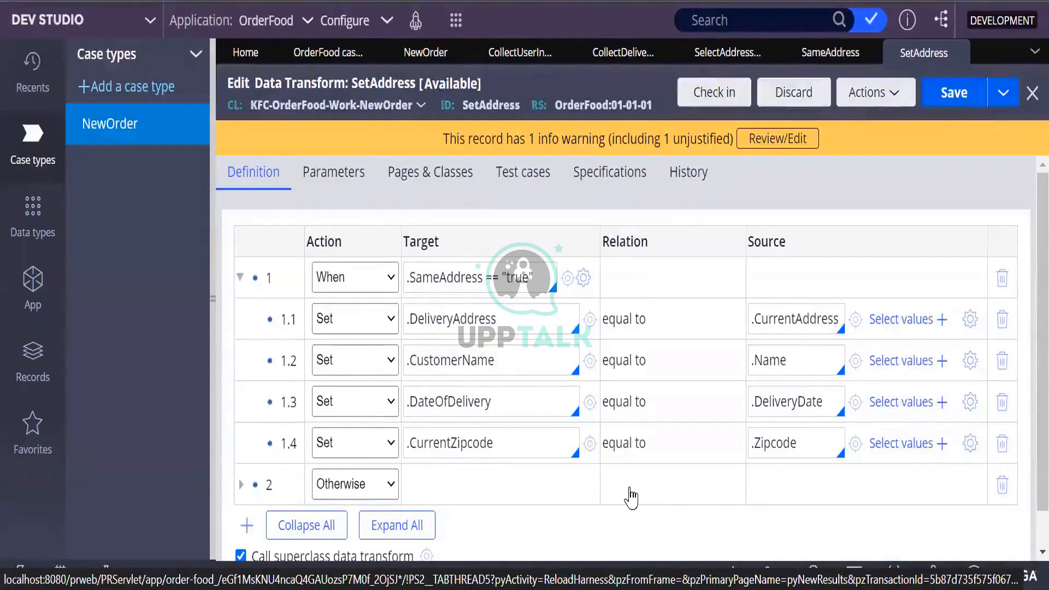
scroll(381, 419, "down", 1)
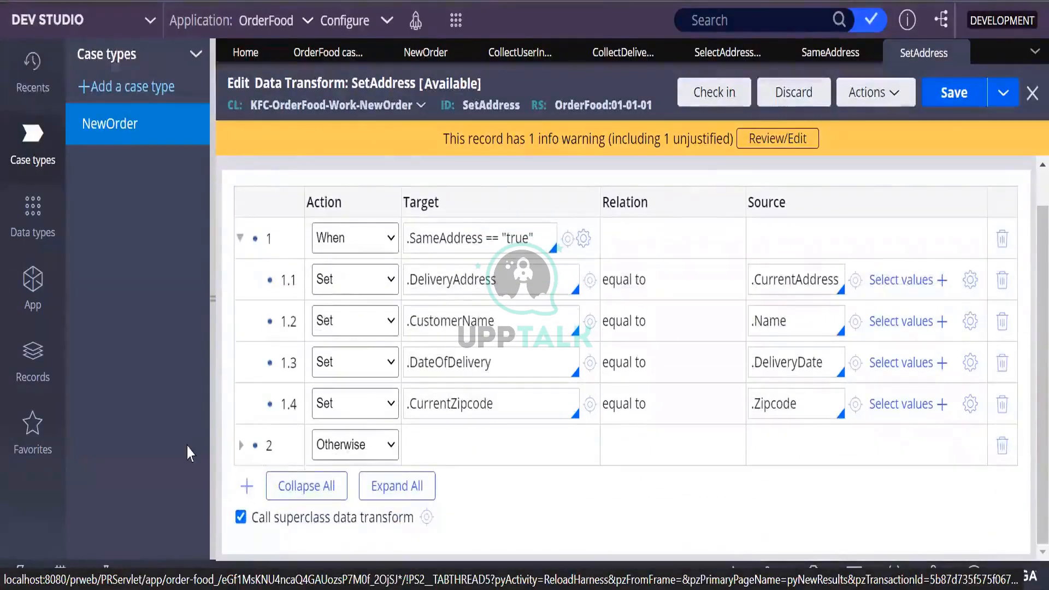
left_click(240, 446)
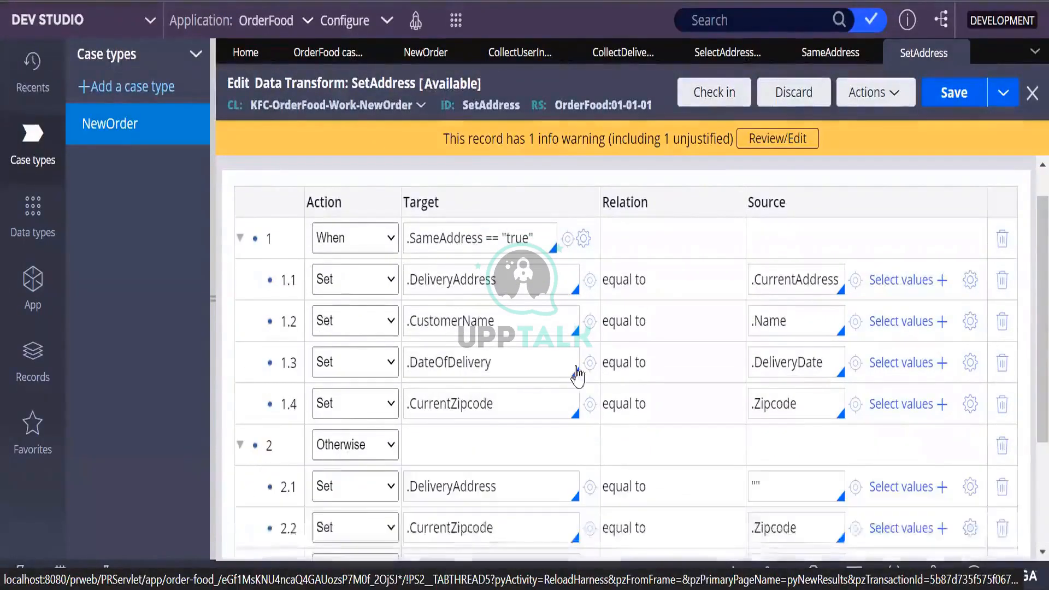
Set the source of the .CurrentZipcode row directly beneath .DeliveryAddress in the Otherwise block to "" and save SetAddress
scroll(707, 305, "down", 4)
left_click_drag(803, 367, 707, 382)
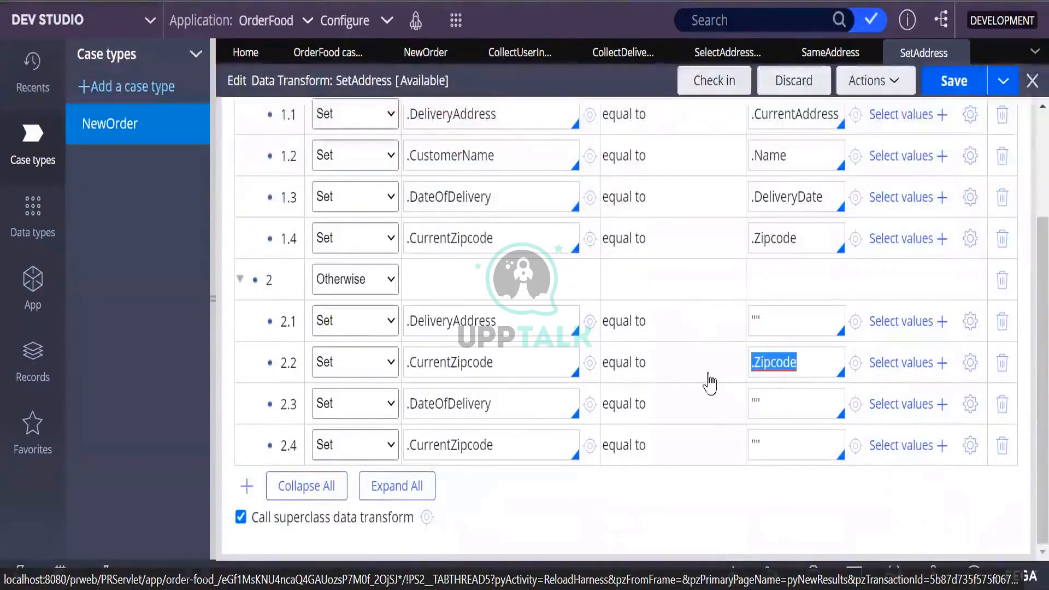
key("BackSpace")
type("\"\"")
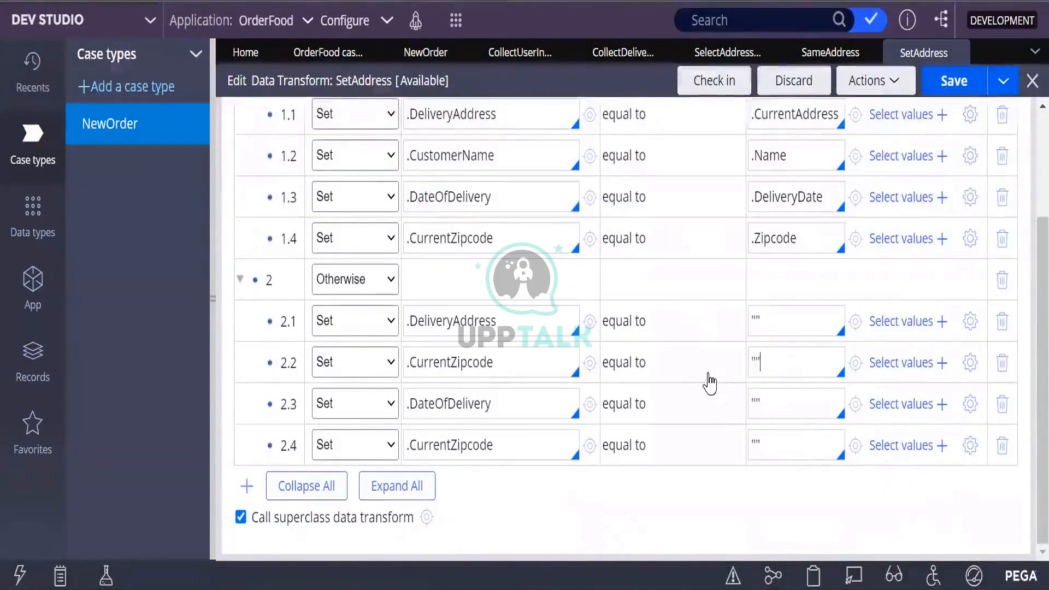
left_click(969, 86)
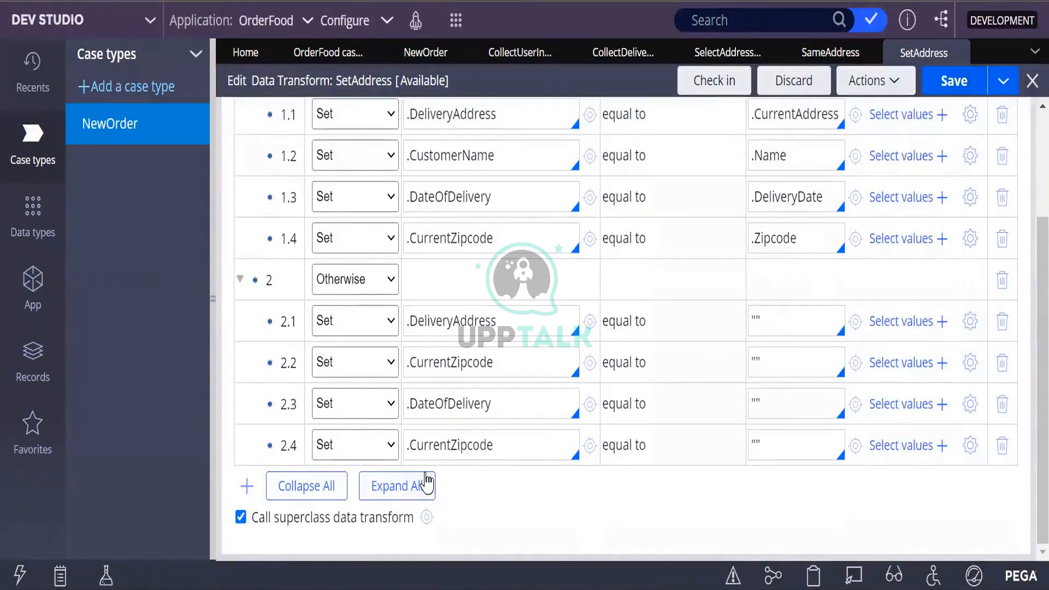
scroll(481, 489, "up", 5)
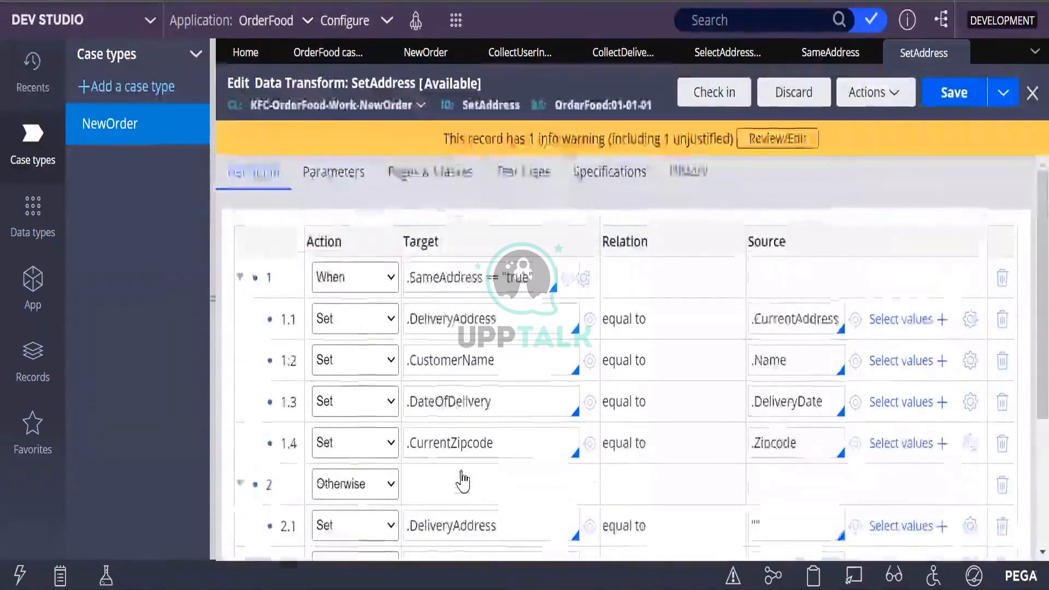
scroll(462, 476, "down", 5)
scroll(462, 452, "up", 5)
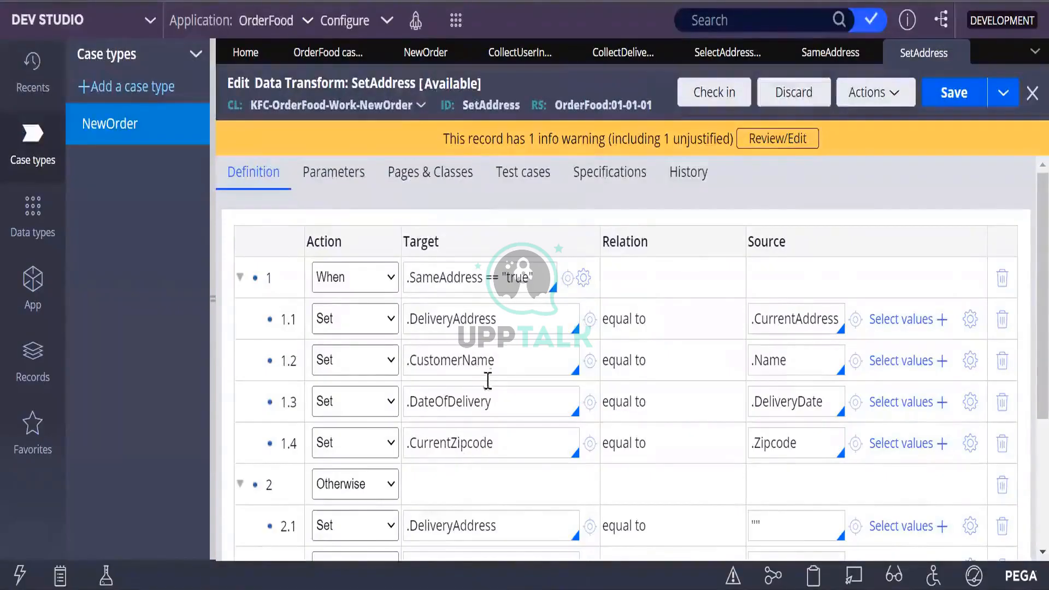
scroll(490, 361, "down", 5)
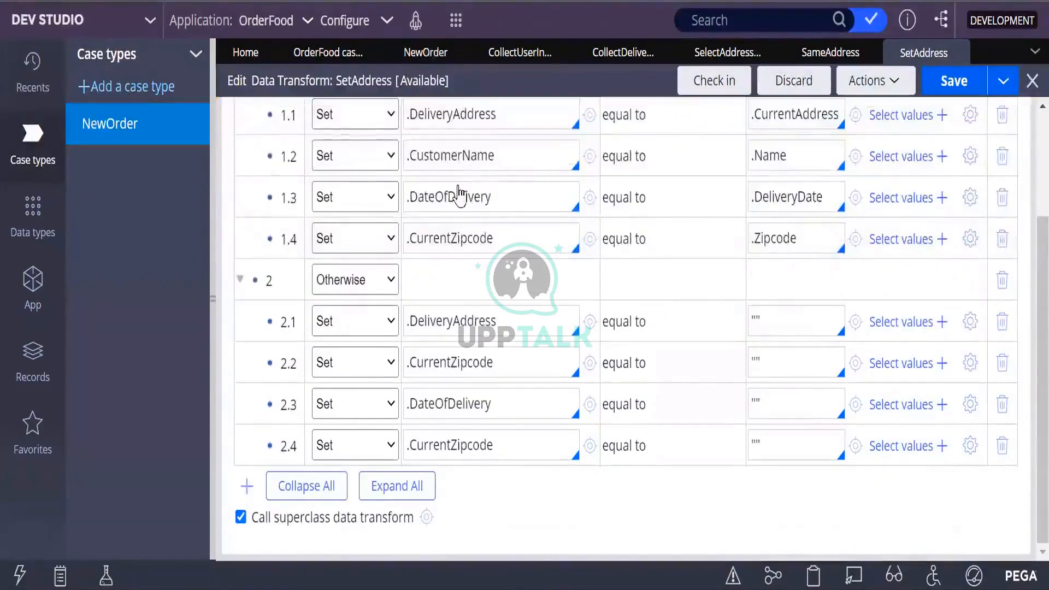
left_click(953, 81)
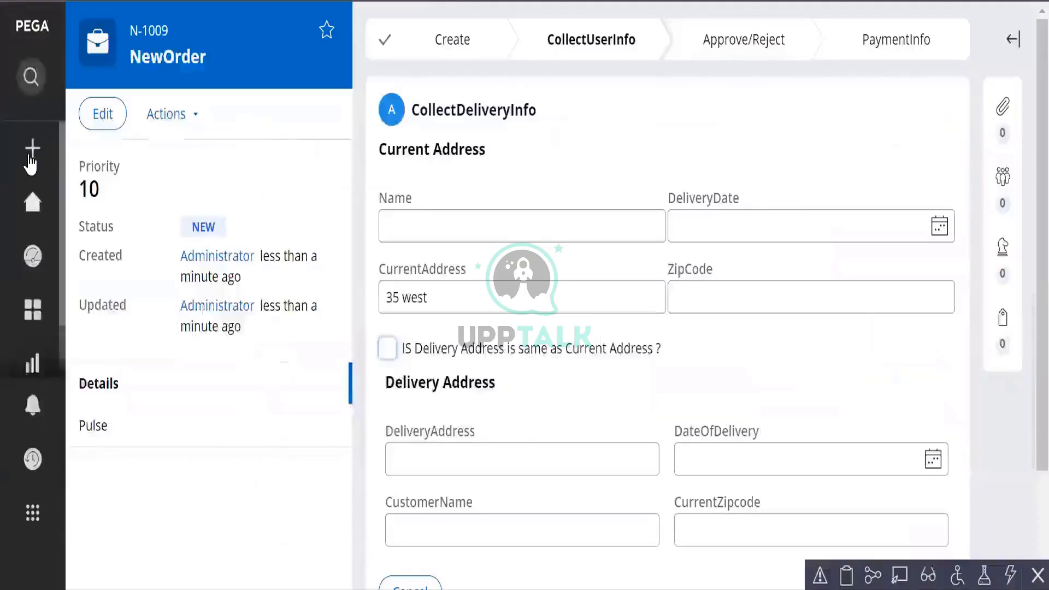
Switch to the running application's portal, create a NewOrder case and open its CollectDeliveryInfo assignment
left_click(31, 164)
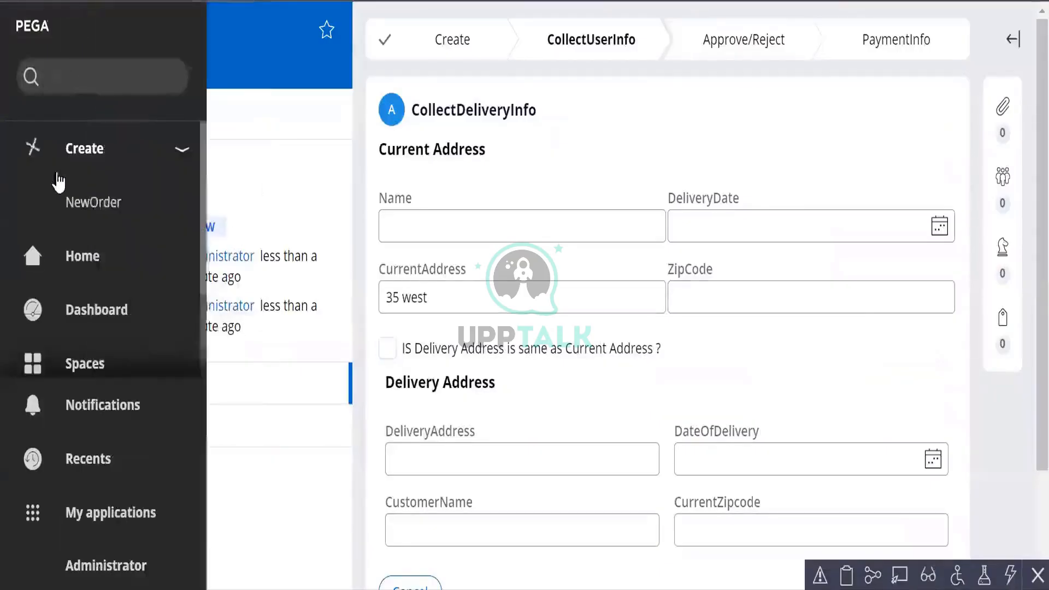
left_click(107, 205)
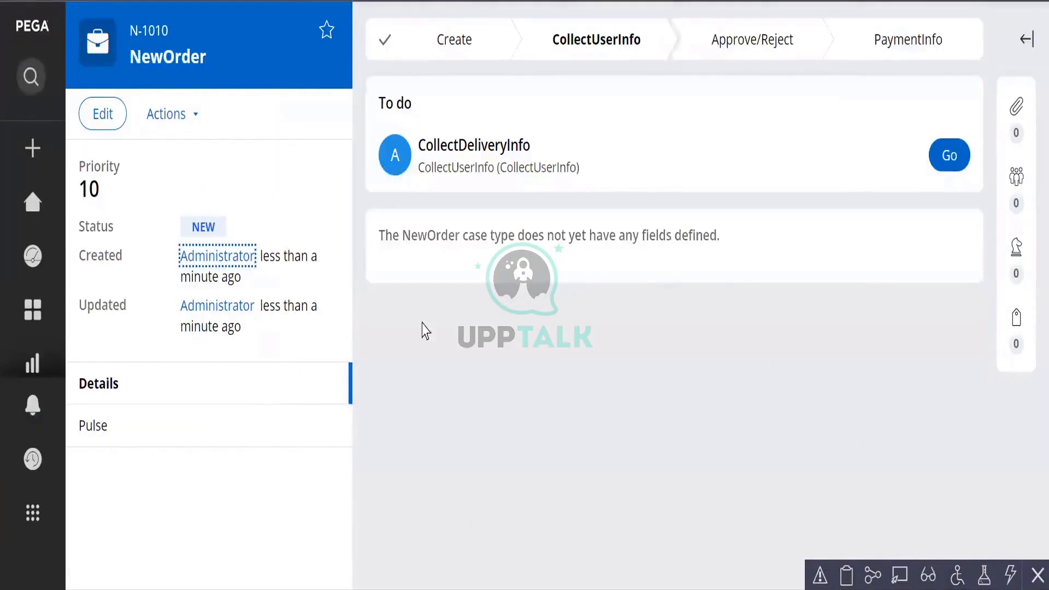
left_click(945, 154)
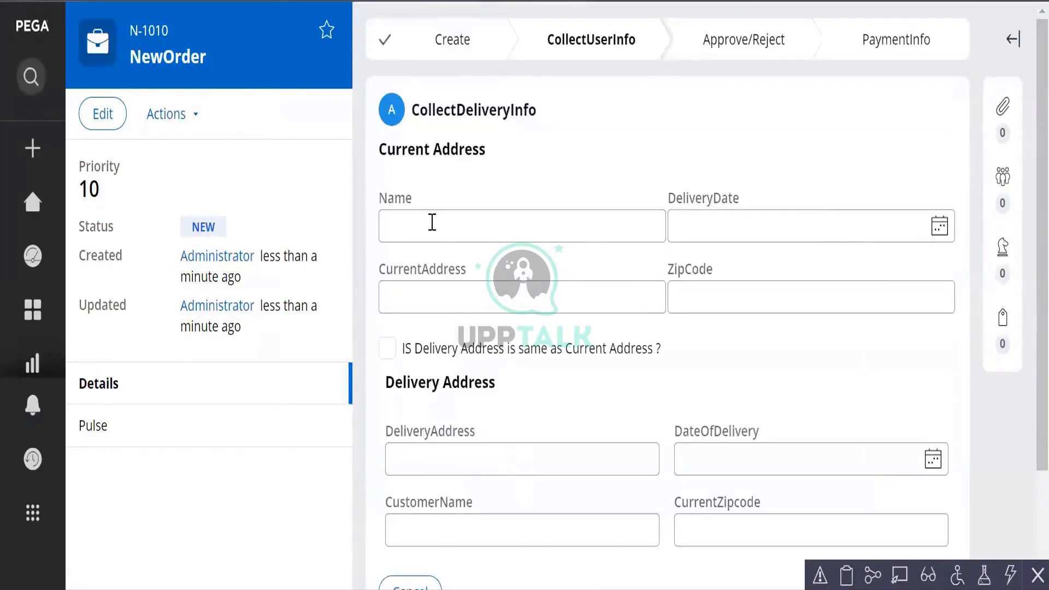
Enter a customer name under Current Address, then tick and clear "IS Delivery Address is same as Current Address ?" to test the CustomerName field
left_click(432, 222)
type("Ram")
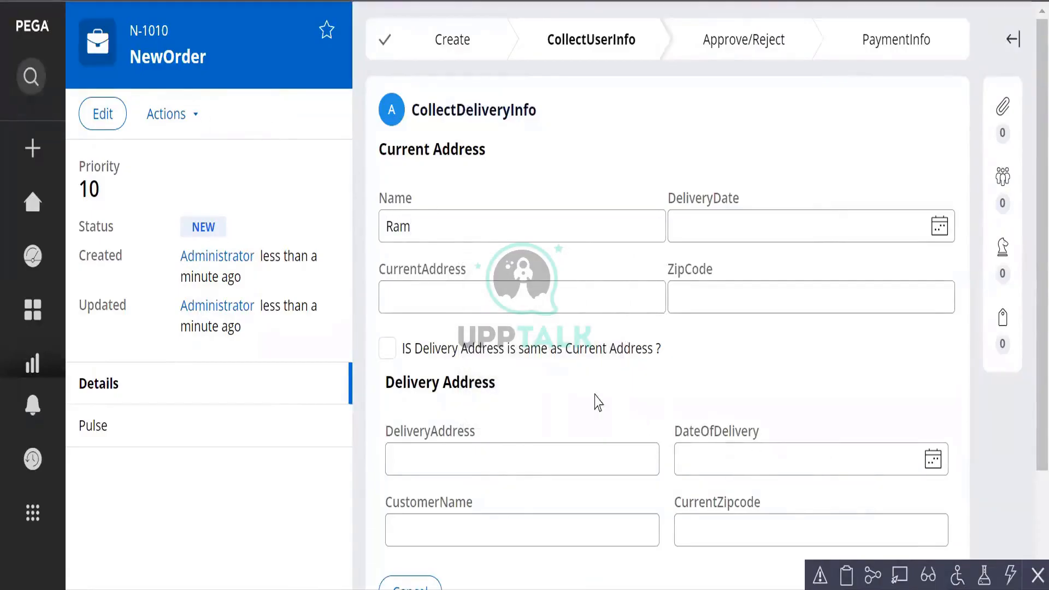
left_click(389, 350)
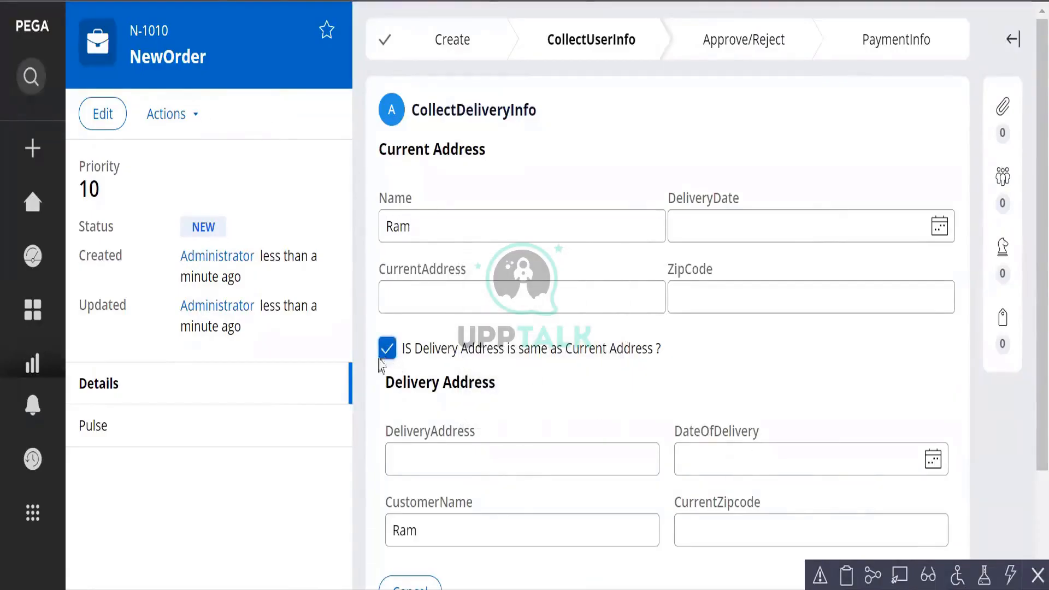
left_click(389, 351)
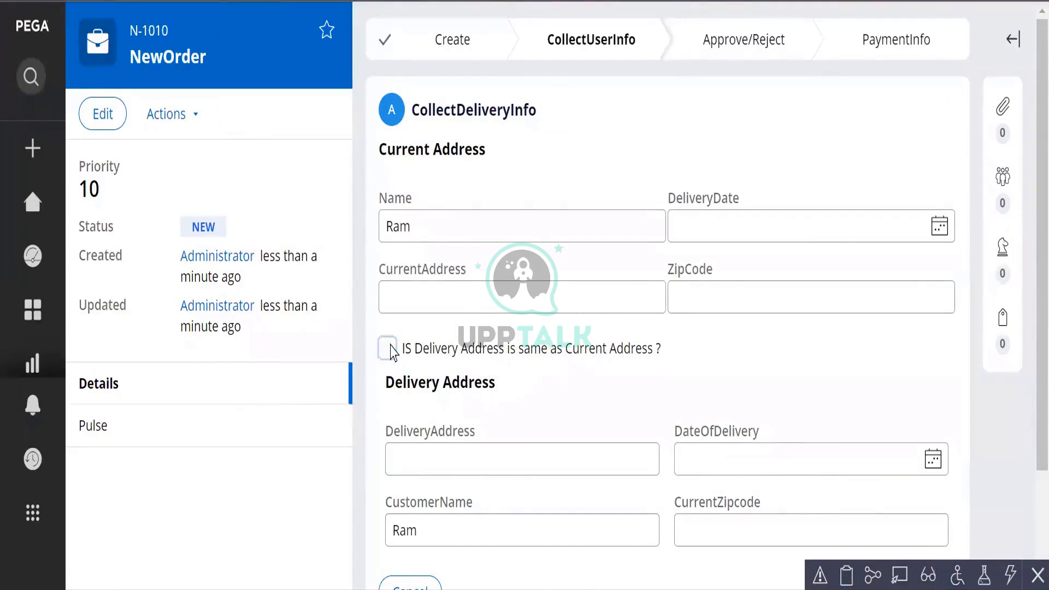
scroll(449, 393, "down", 3)
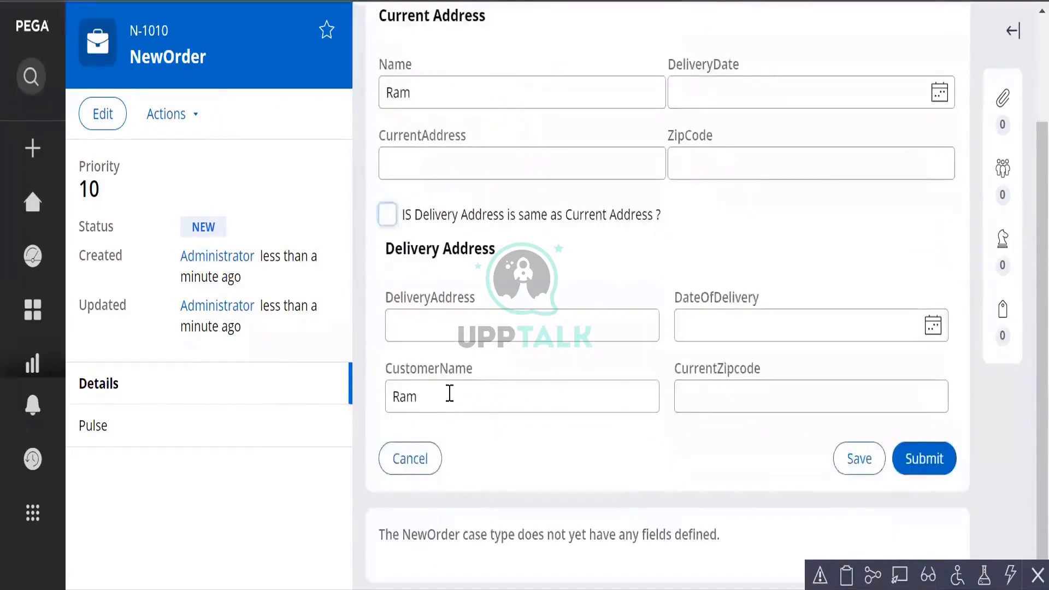
Recheck the CustomerName field by toggling "IS Delivery Address is same as Current Address ?" on and off, ending with it ticked
left_click(389, 215)
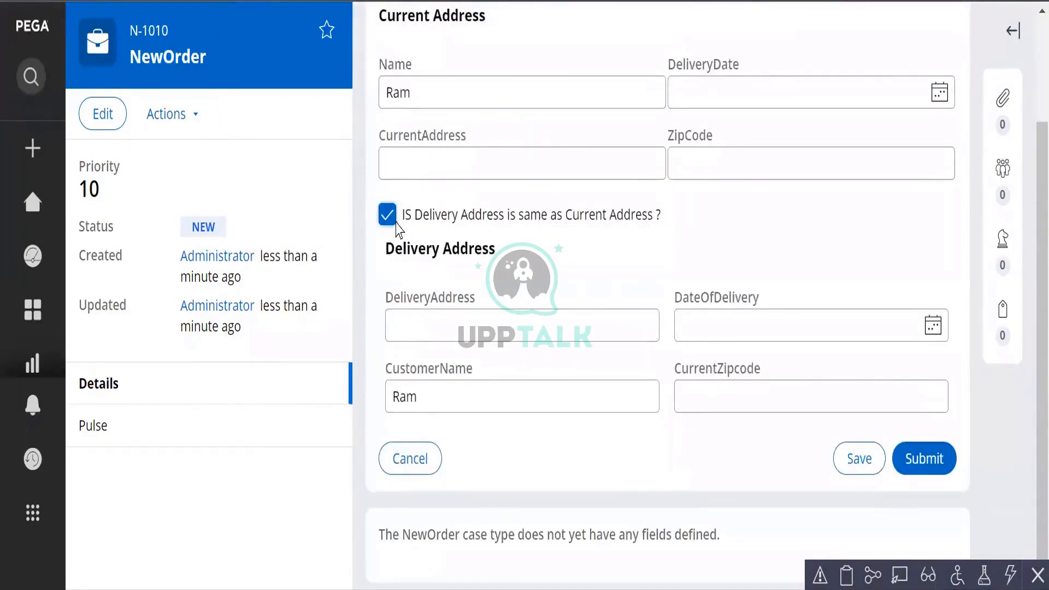
left_click(387, 216)
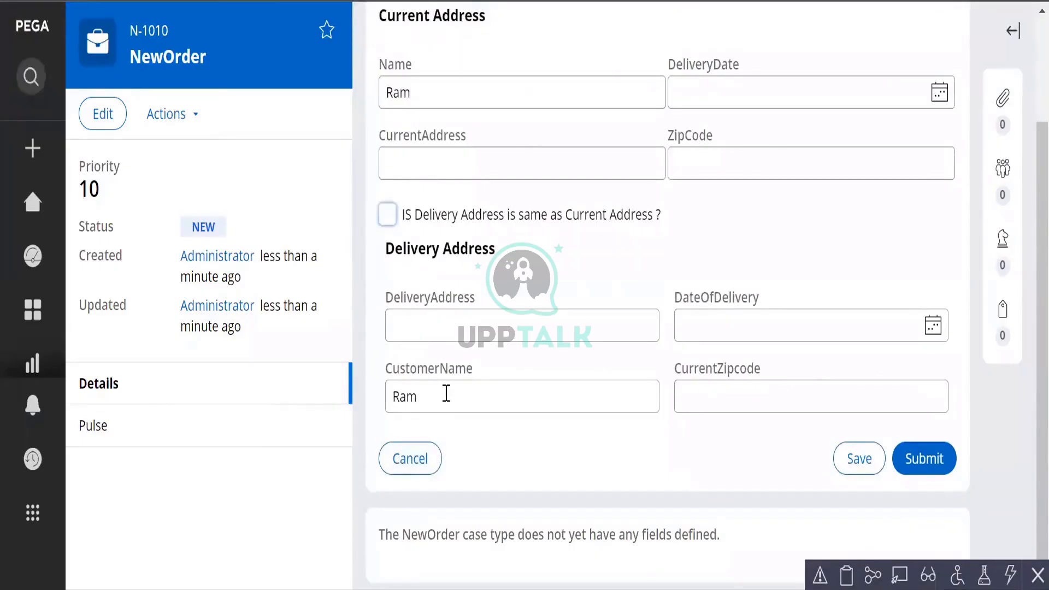
left_click_drag(447, 394, 383, 319)
left_click(389, 216)
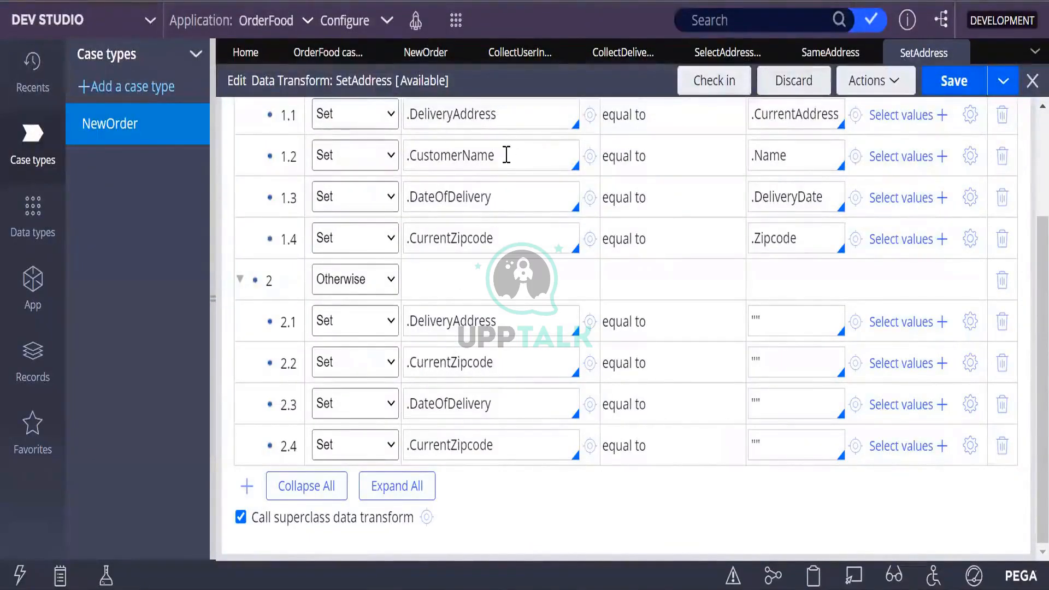
In SetAddress's Otherwise block, change the target directly beneath .DeliveryAddress to .CustomerName and save the data transform
left_click_drag(507, 155, 407, 156)
key("ctrl+c")
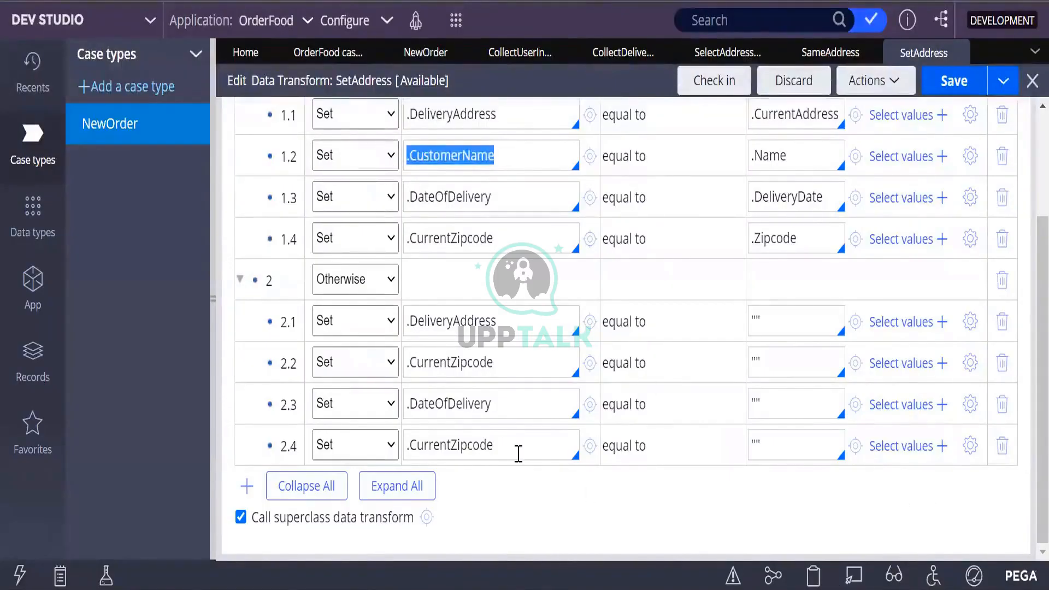
left_click_drag(495, 363, 407, 362)
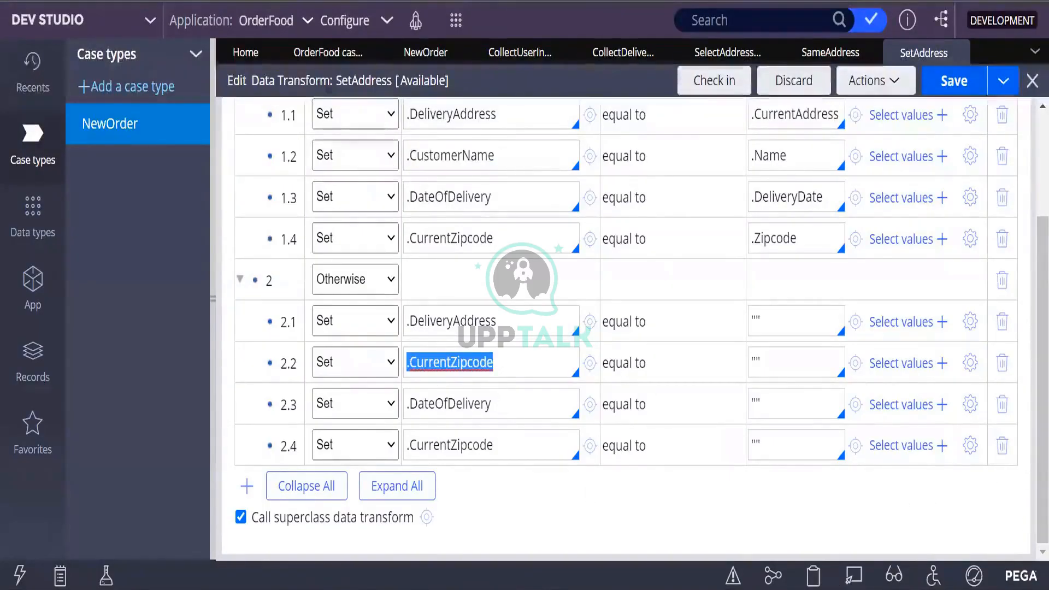
key("ctrl+v")
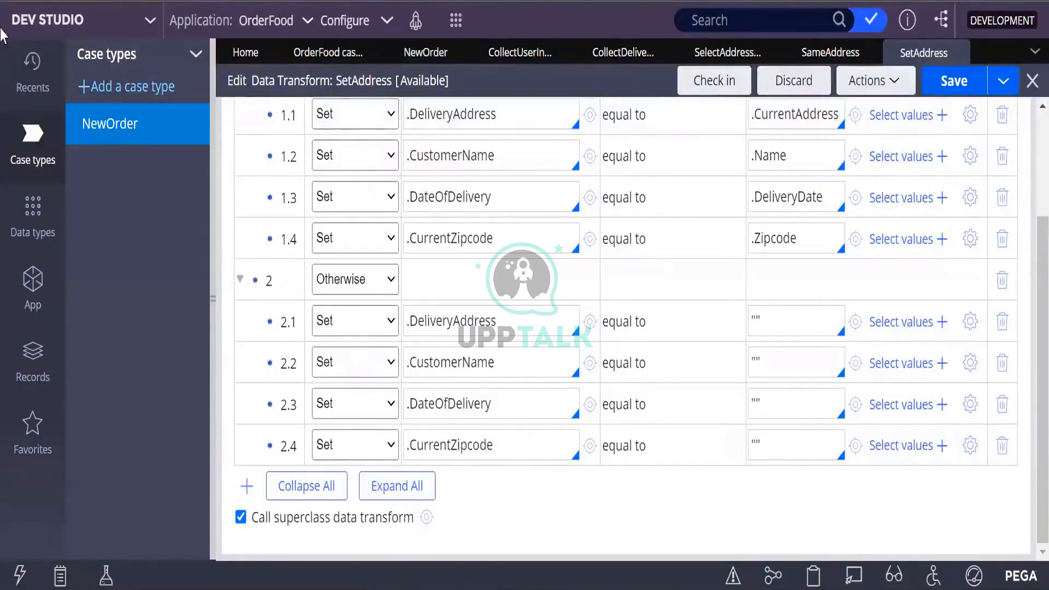
left_click(958, 82)
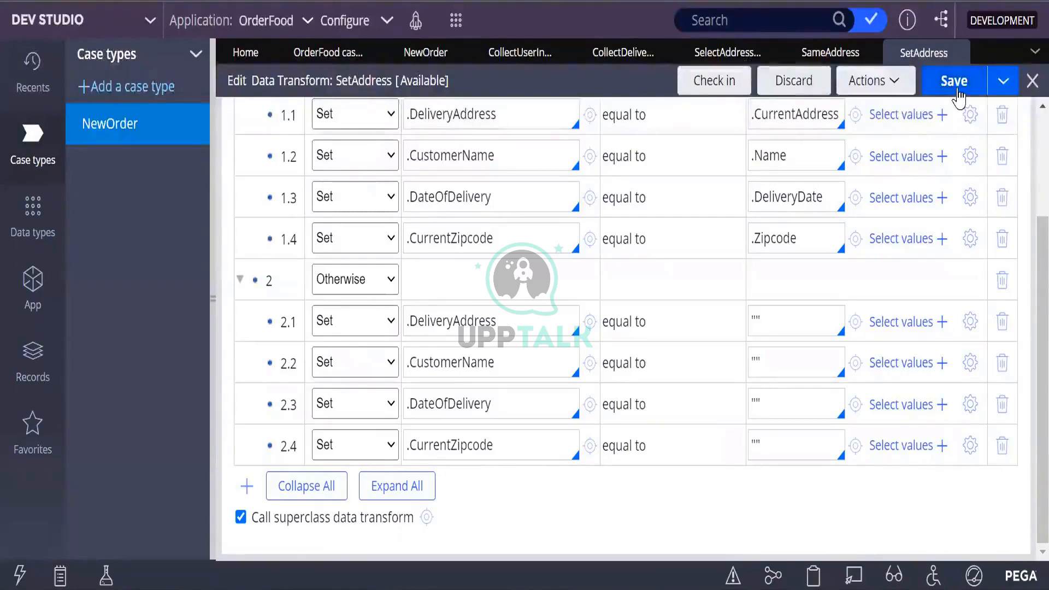
left_click(946, 92)
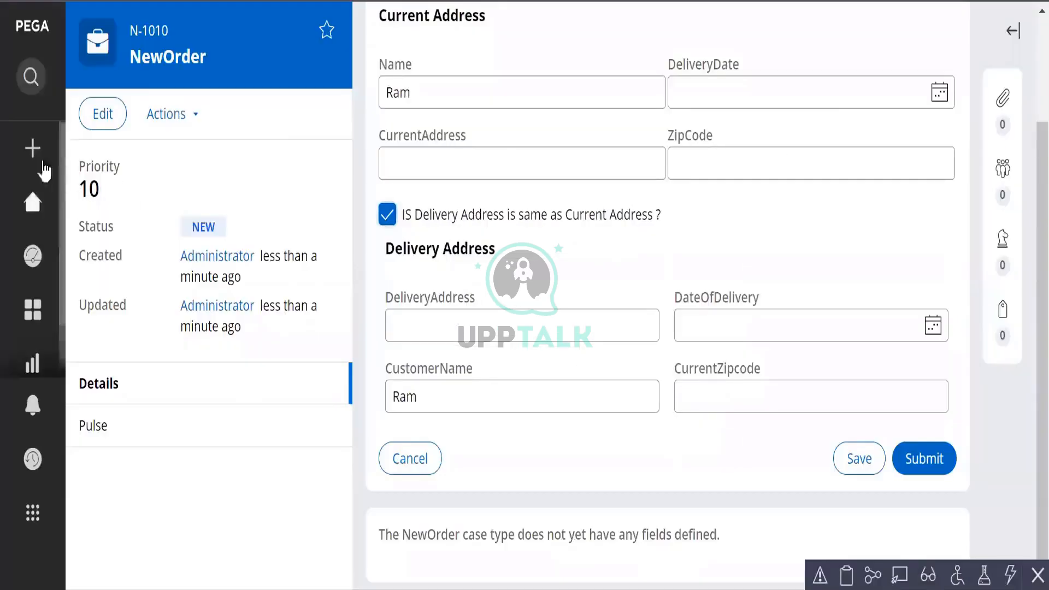
Switch to the running application's portal, create another NewOrder case and open its CollectDeliveryInfo assignment
mouse_move(34, 158)
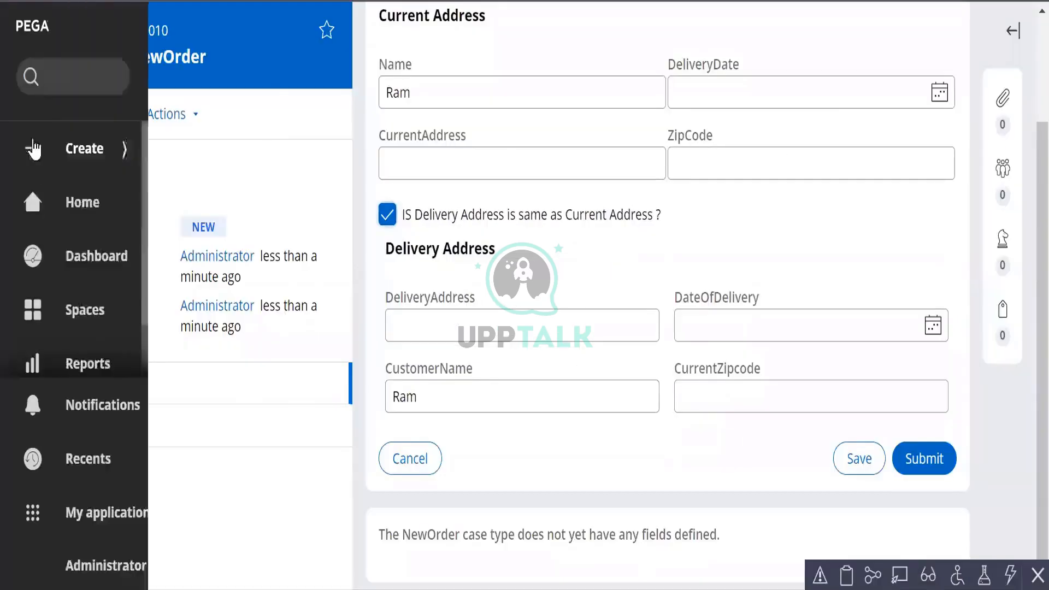
left_click(97, 163)
left_click(104, 208)
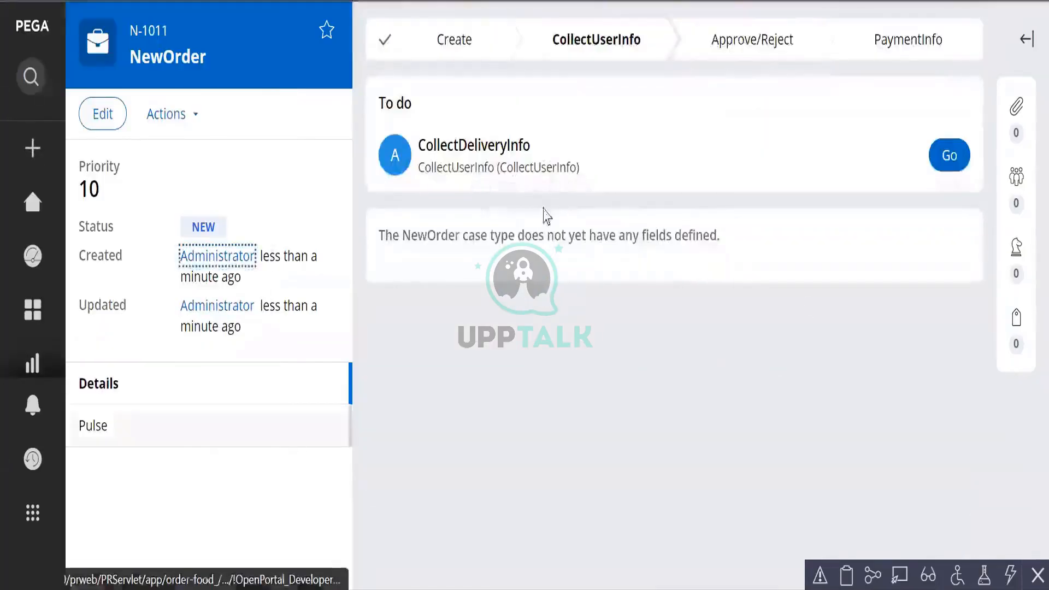
left_click(947, 155)
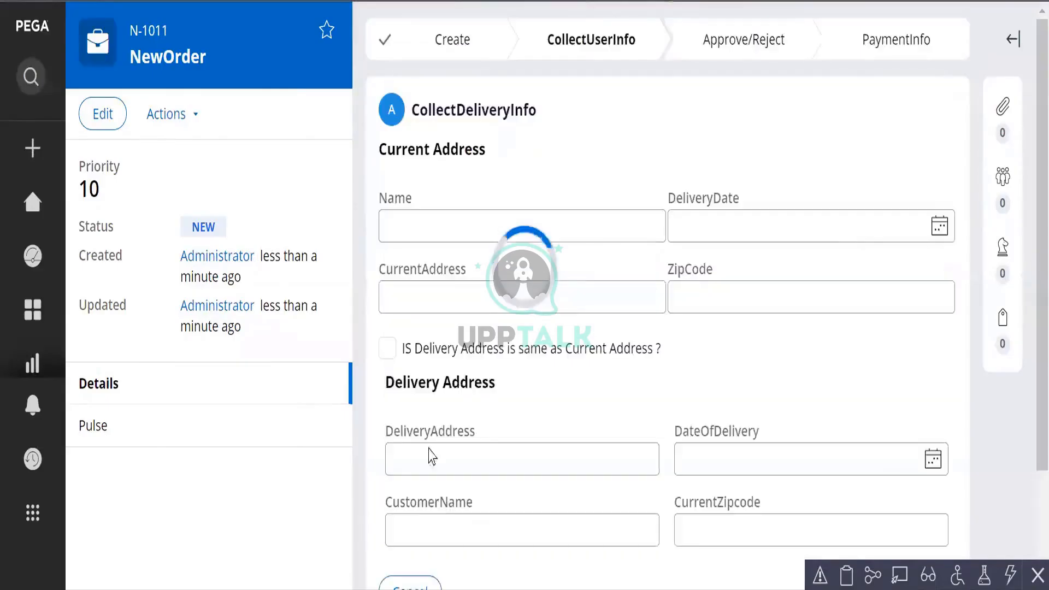
Enter a customer name under Current Address, then tick and clear the same-address checkbox to test CustomerName
left_click(403, 222)
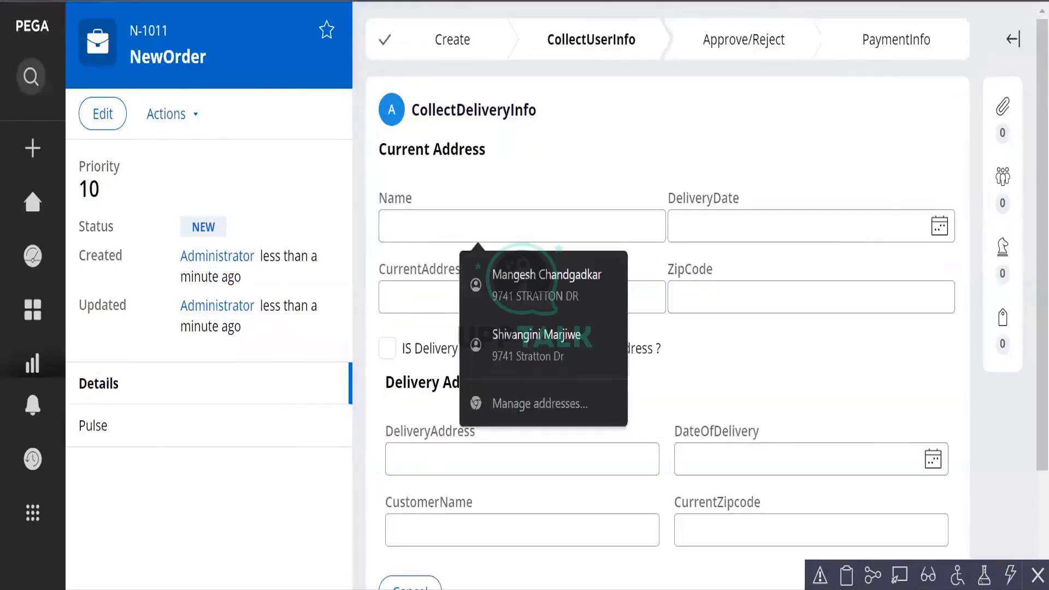
type("Tom")
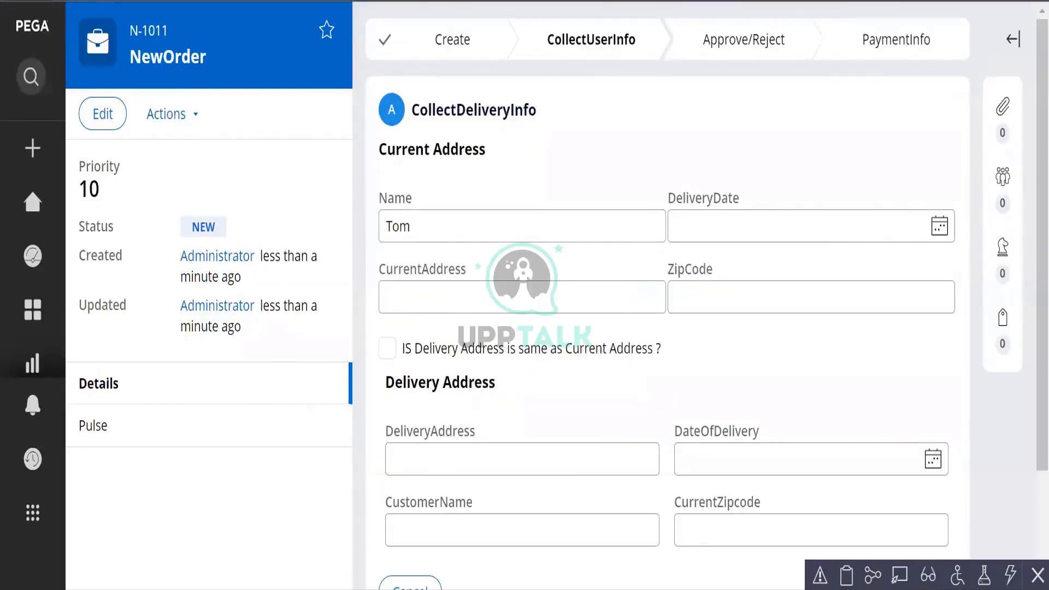
left_click(389, 349)
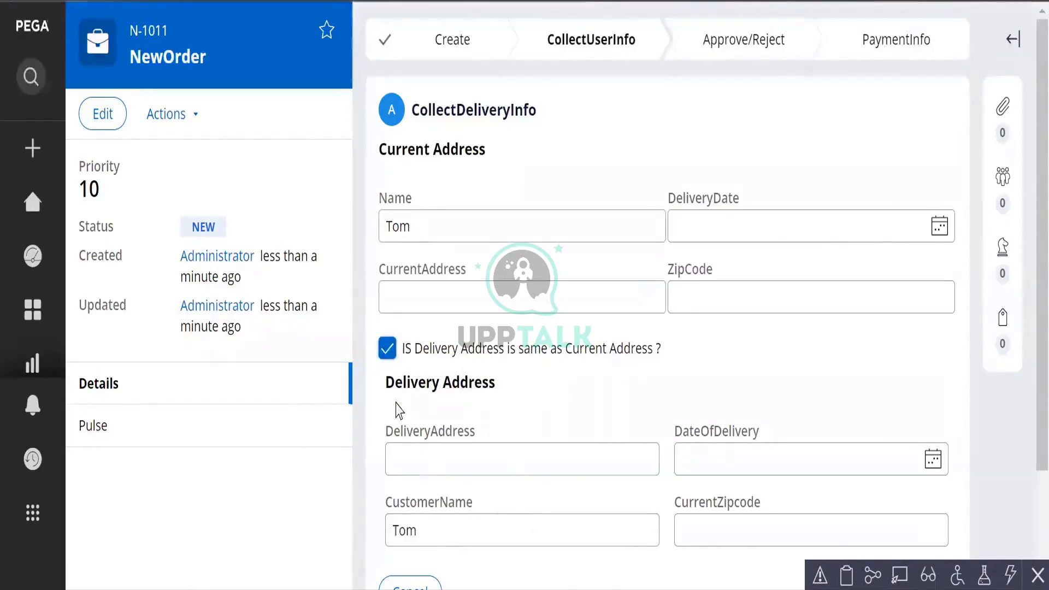
left_click(389, 355)
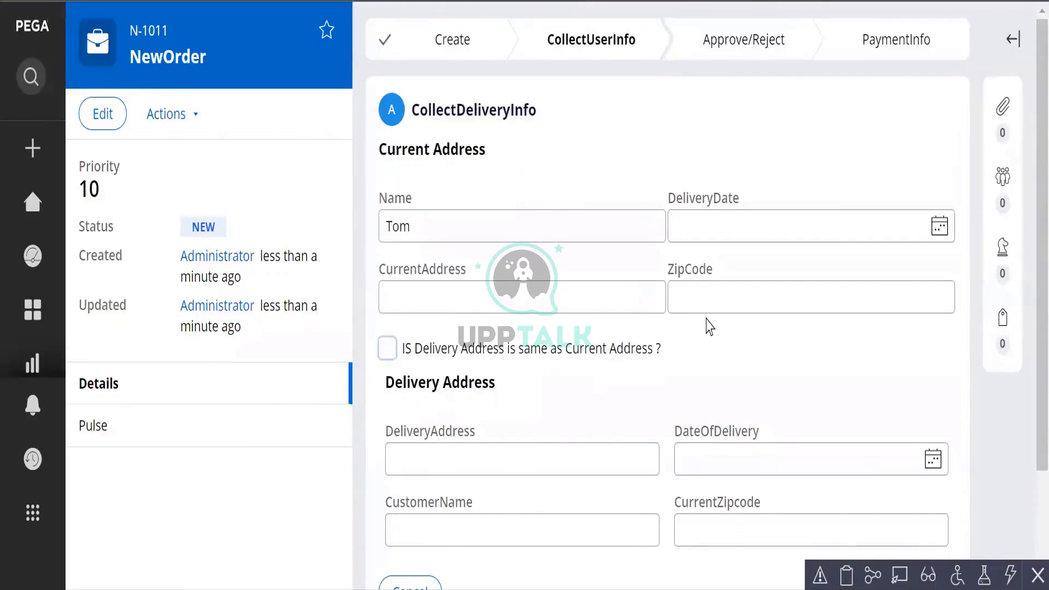
scroll(743, 410, "down", 3)
scroll(731, 398, "up", 3)
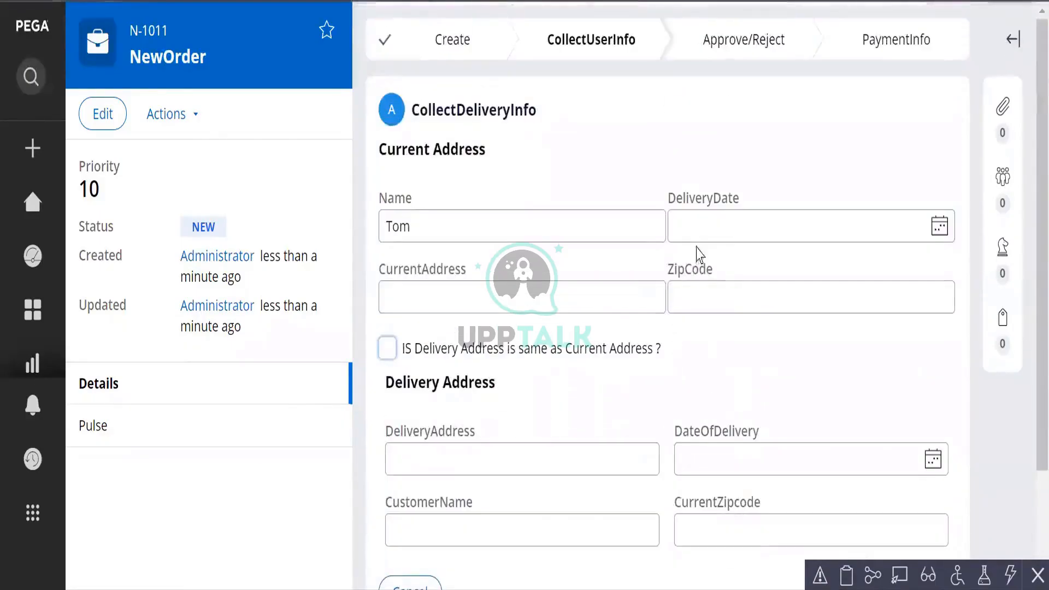
Enter a zip code under Current Address, then tick and clear the same-address checkbox to test CurrentZipcode
left_click(698, 224)
left_click(681, 301)
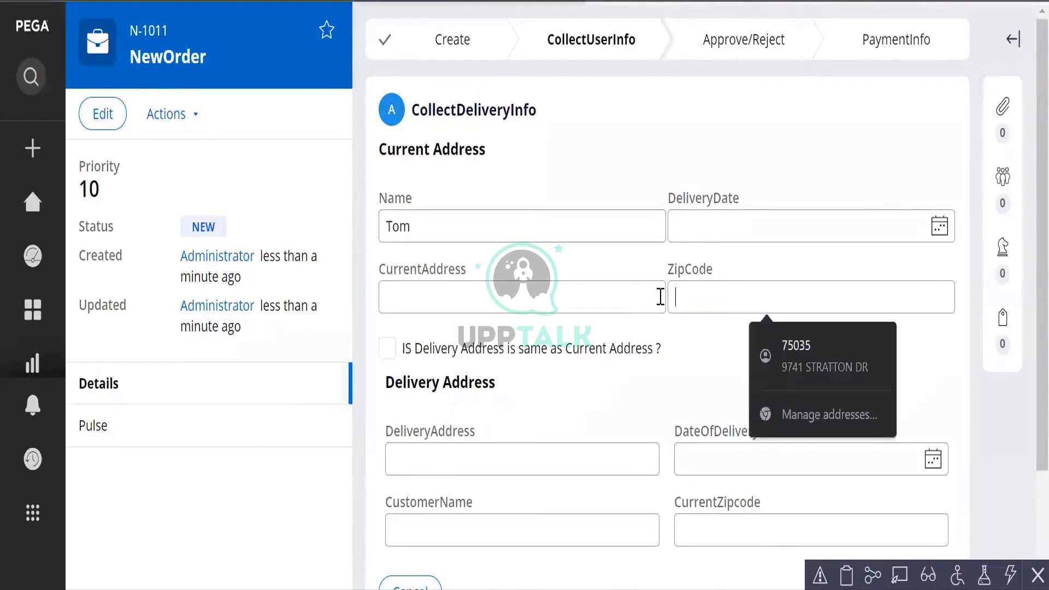
type("89")
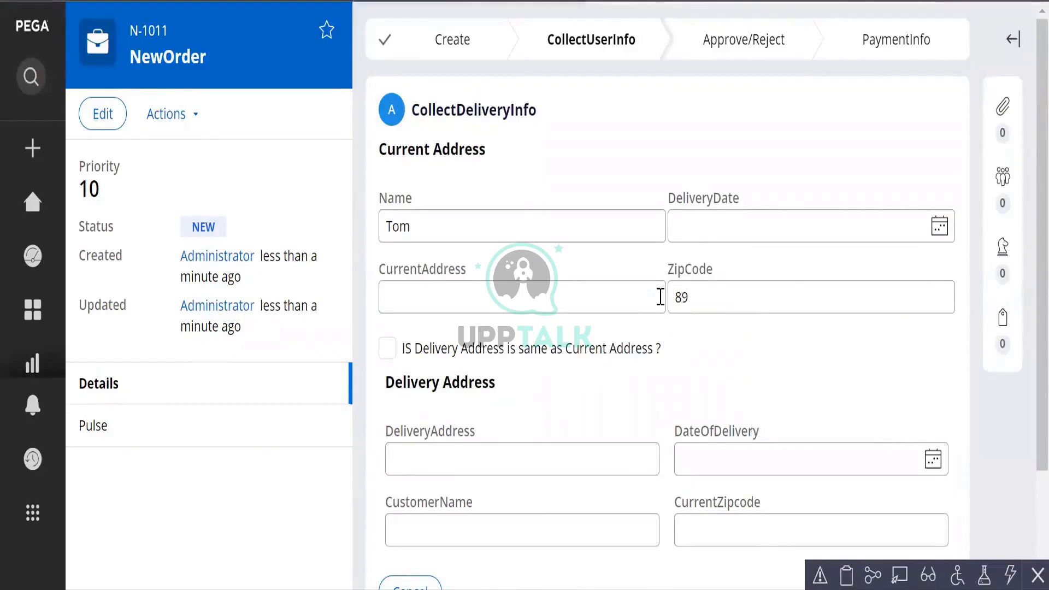
type("00")
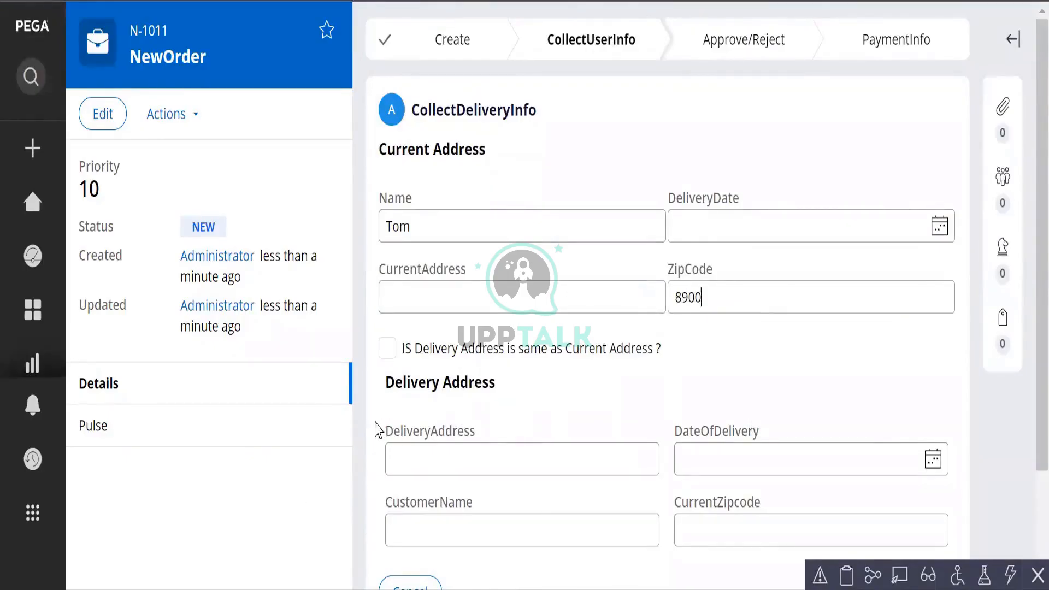
left_click(389, 349)
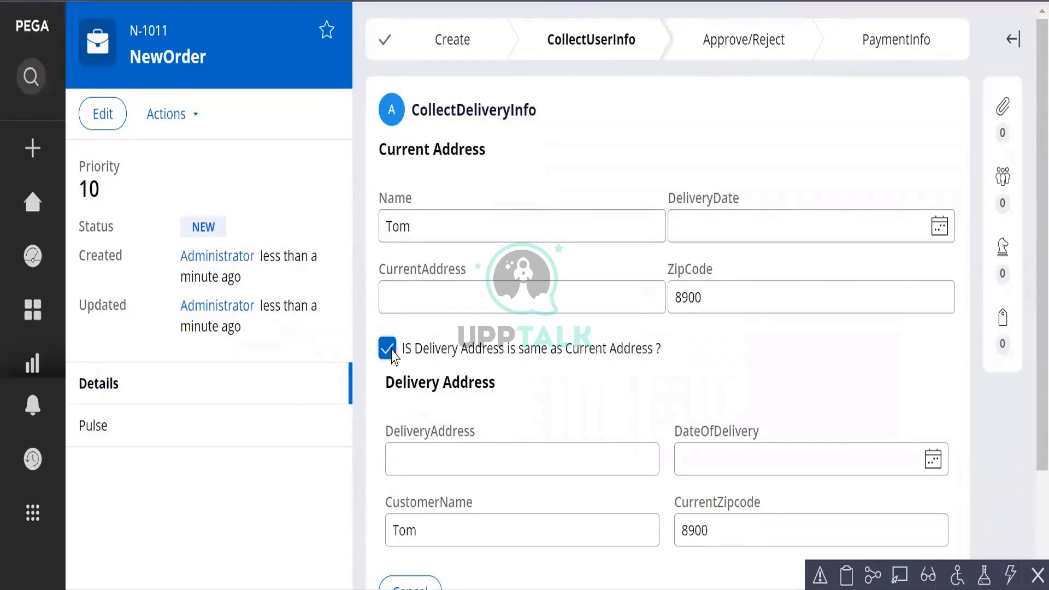
left_click(387, 350)
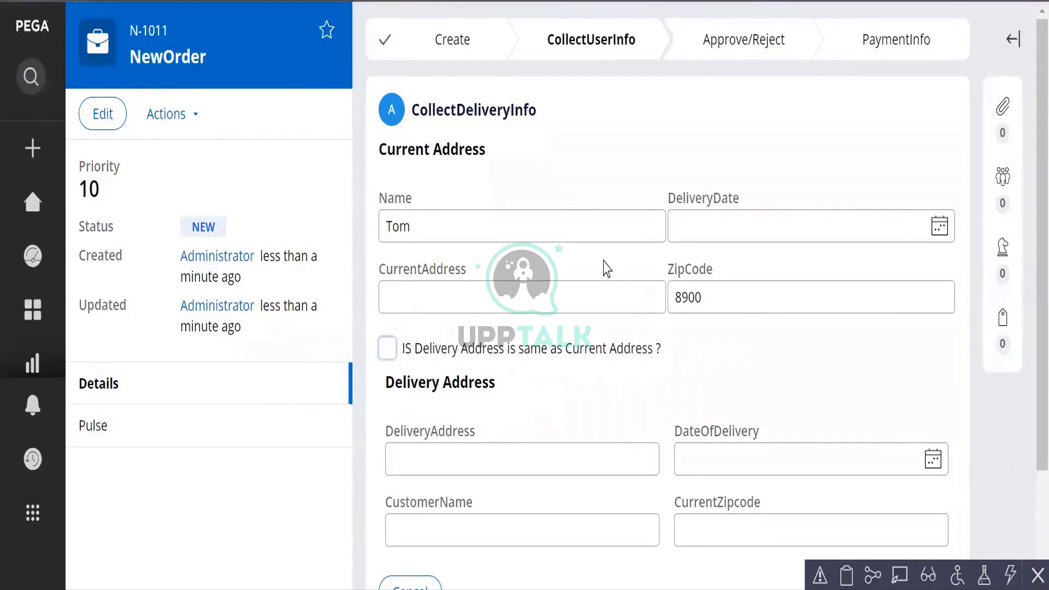
Enter a street address in CurrentAddress, then tick and clear the same-address checkbox to test DeliveryAddress
left_click(428, 303)
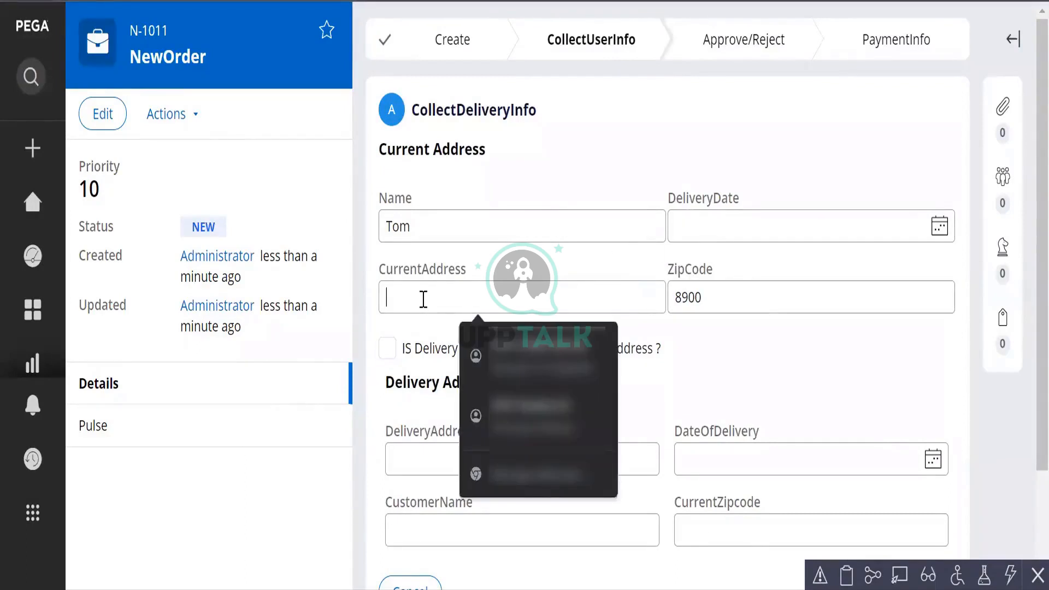
type("23")
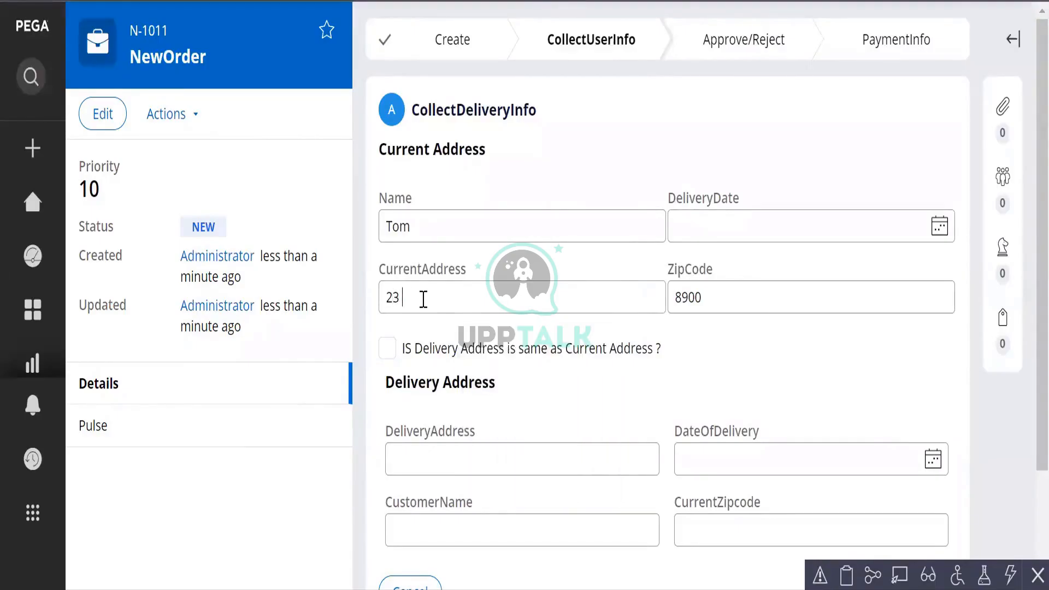
type(" east street")
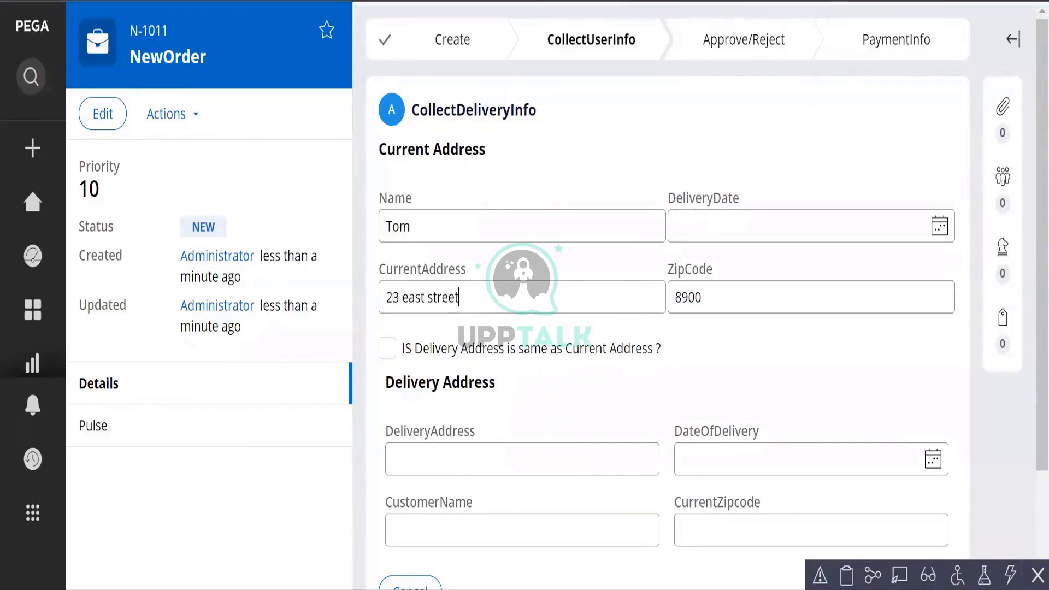
left_click(387, 357)
left_click(387, 359)
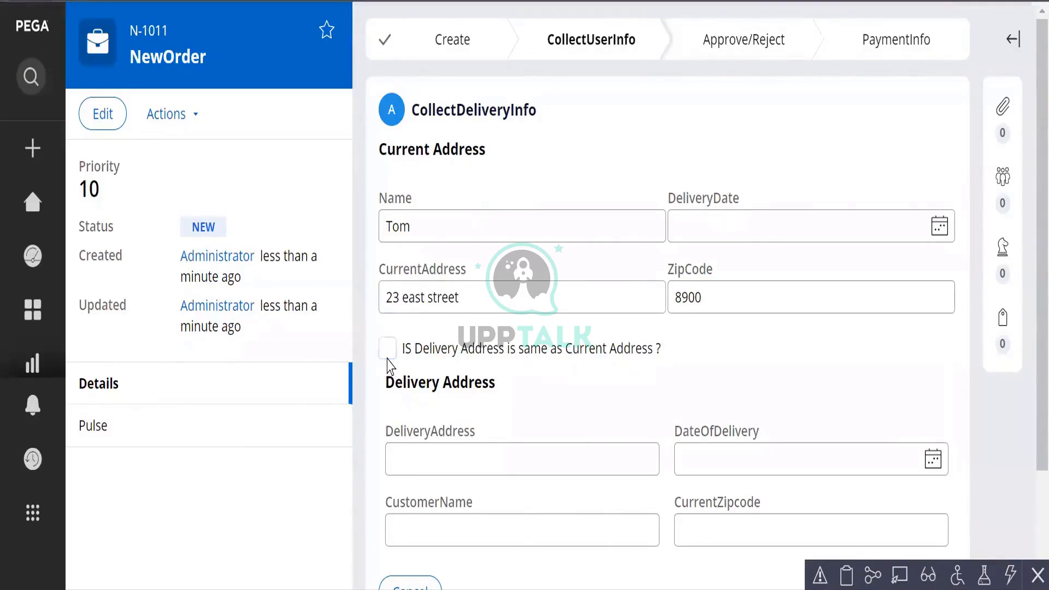
Set DeliveryDate to 12/09/2022 23:37, then toggle "IS Delivery Address is same as Current Address ?" to test all delivery fields, leaving it ticked
left_click(939, 225)
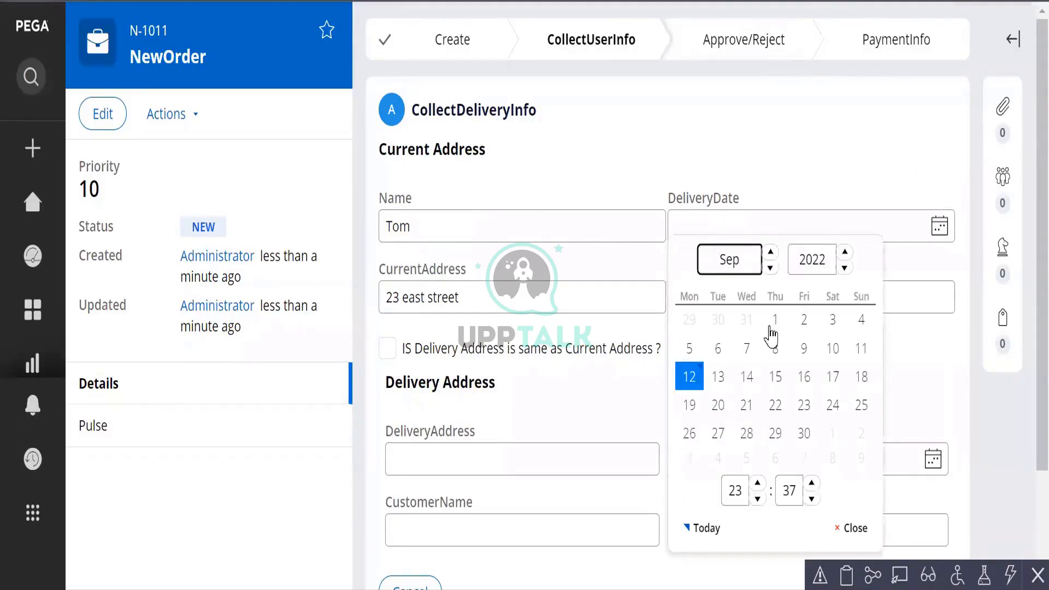
left_click(691, 387)
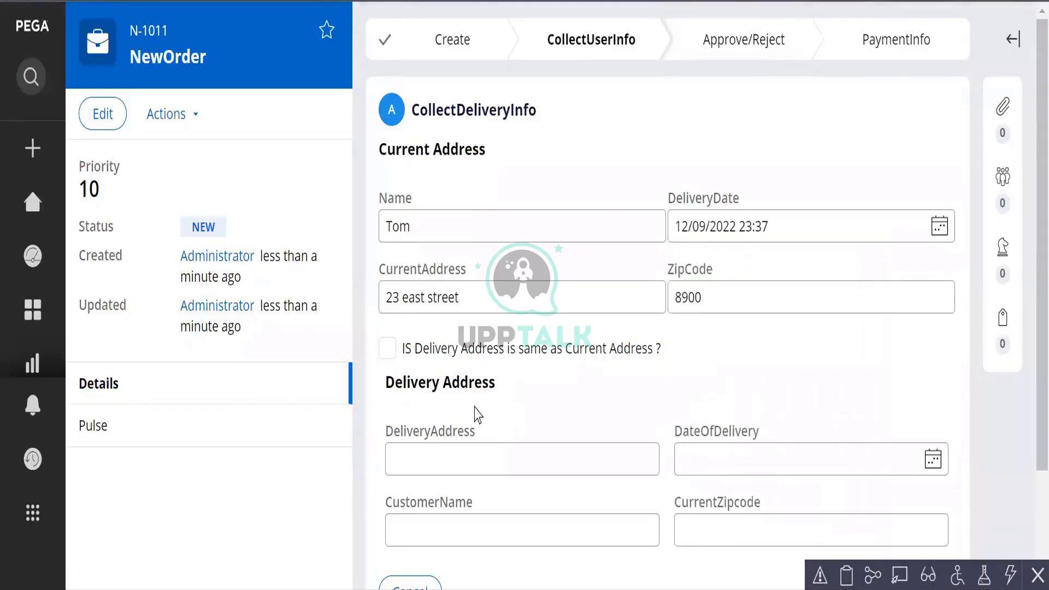
left_click(387, 350)
scroll(617, 265, "down", 2)
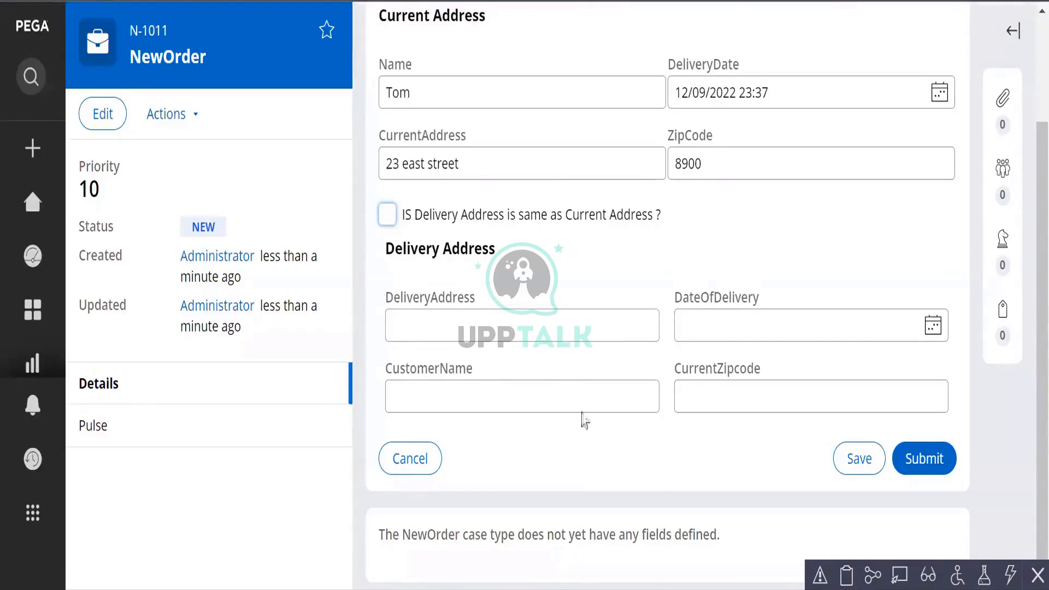
left_click(387, 215)
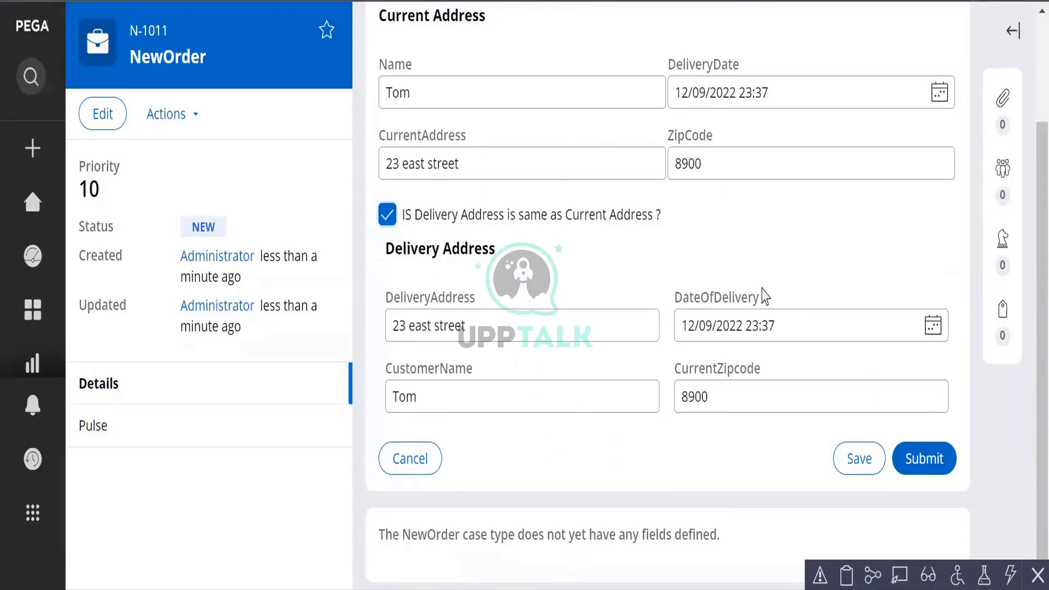
Examine the DeliveryAddress, DateOfDelivery and CurrentZipcode fields against the Current Address entries, keeping their values as copied
left_click_drag(465, 325, 386, 331)
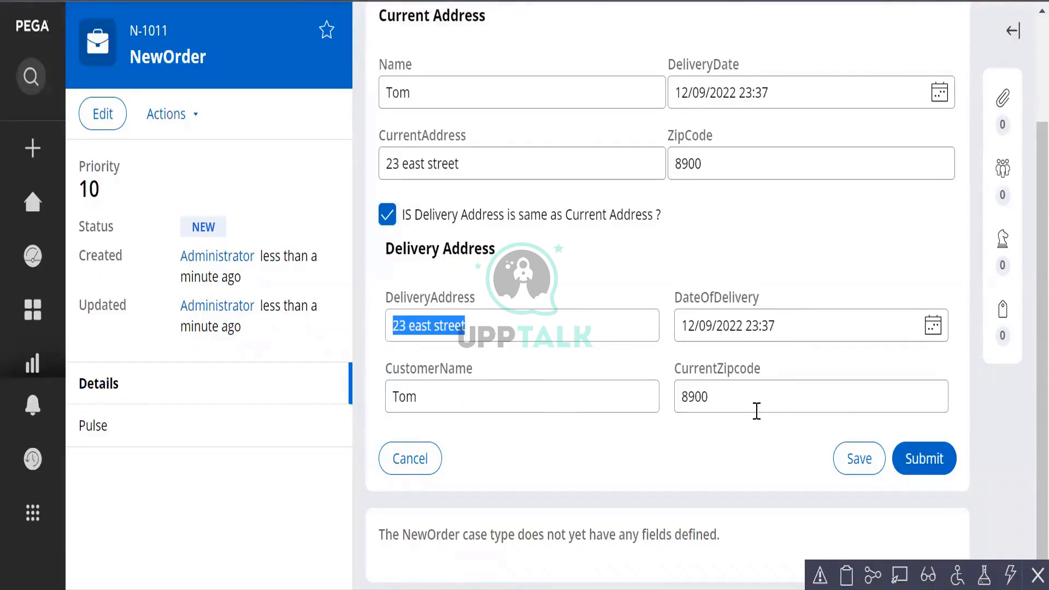
left_click_drag(783, 326, 709, 397)
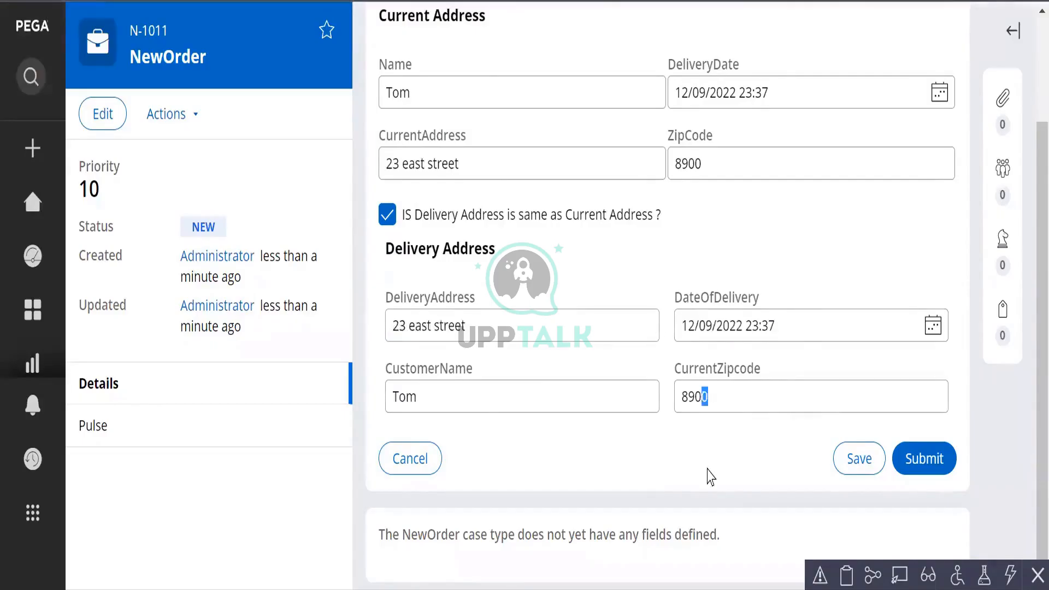
key("BackSpace")
type("0")
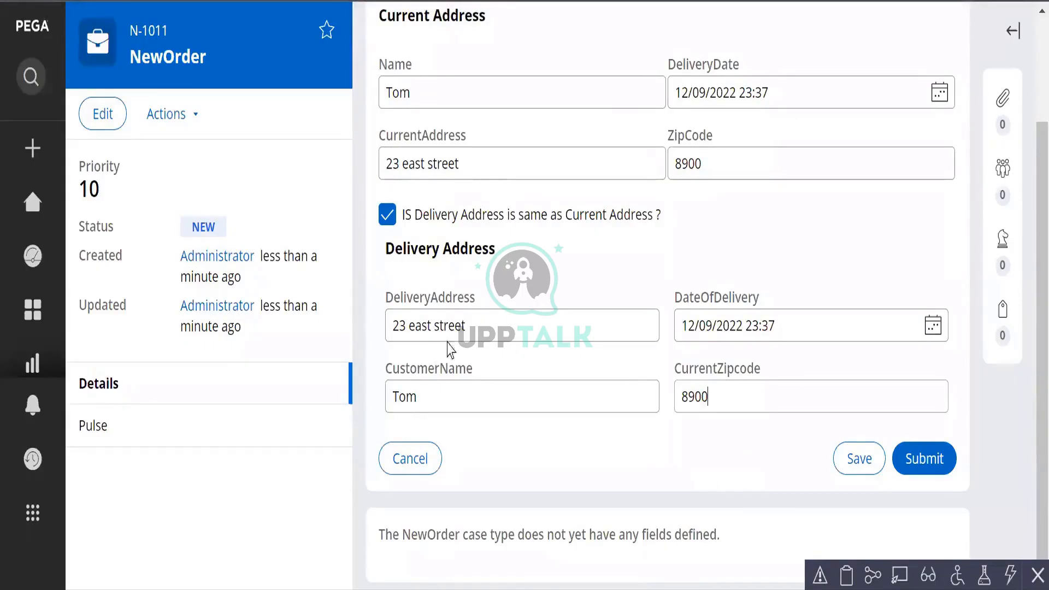
left_click(482, 335)
right_click(705, 400)
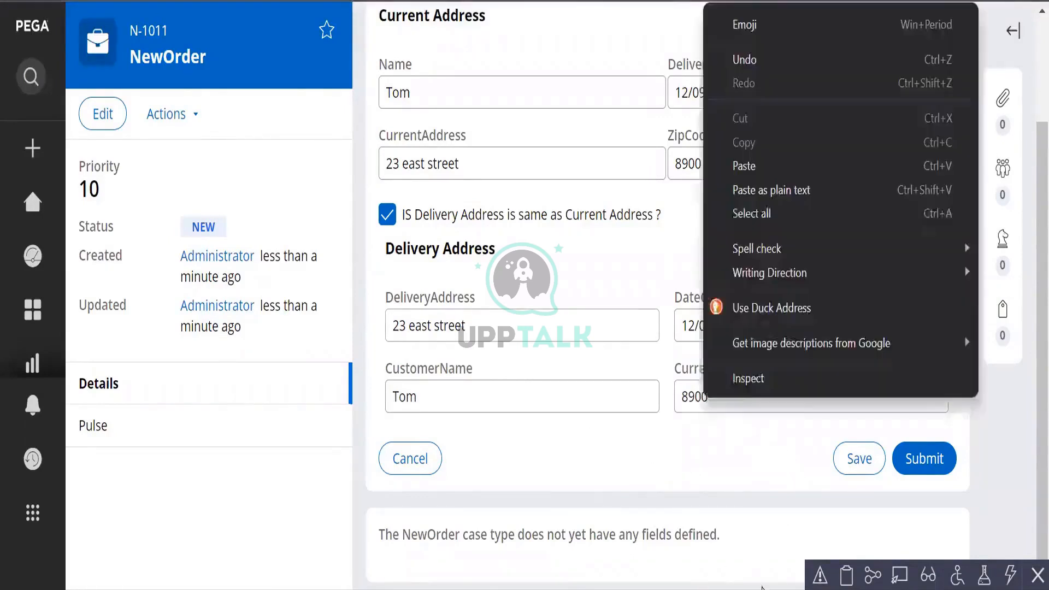
right_click(652, 457)
left_click(529, 454)
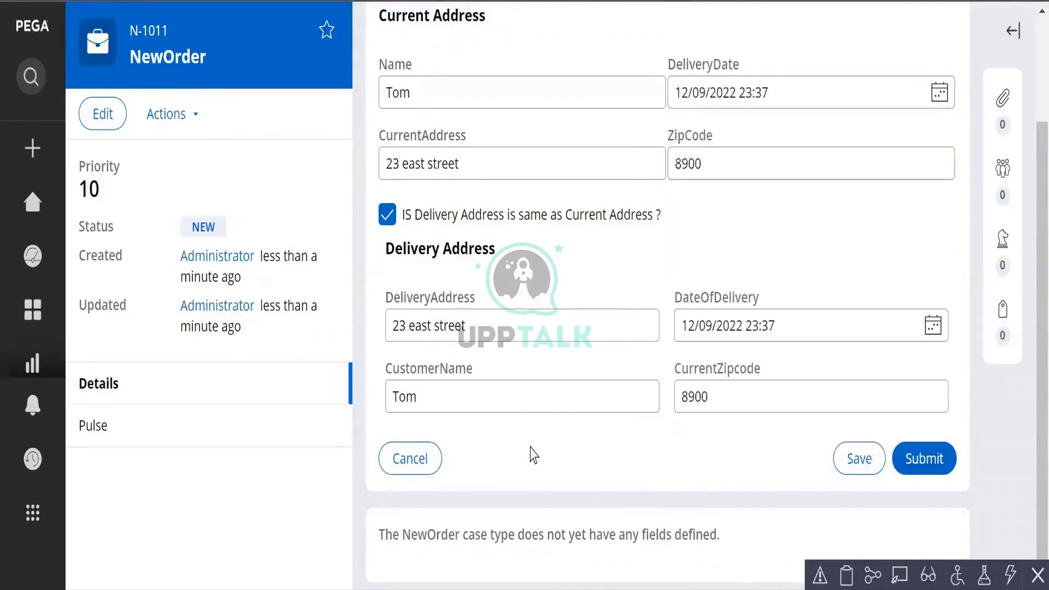